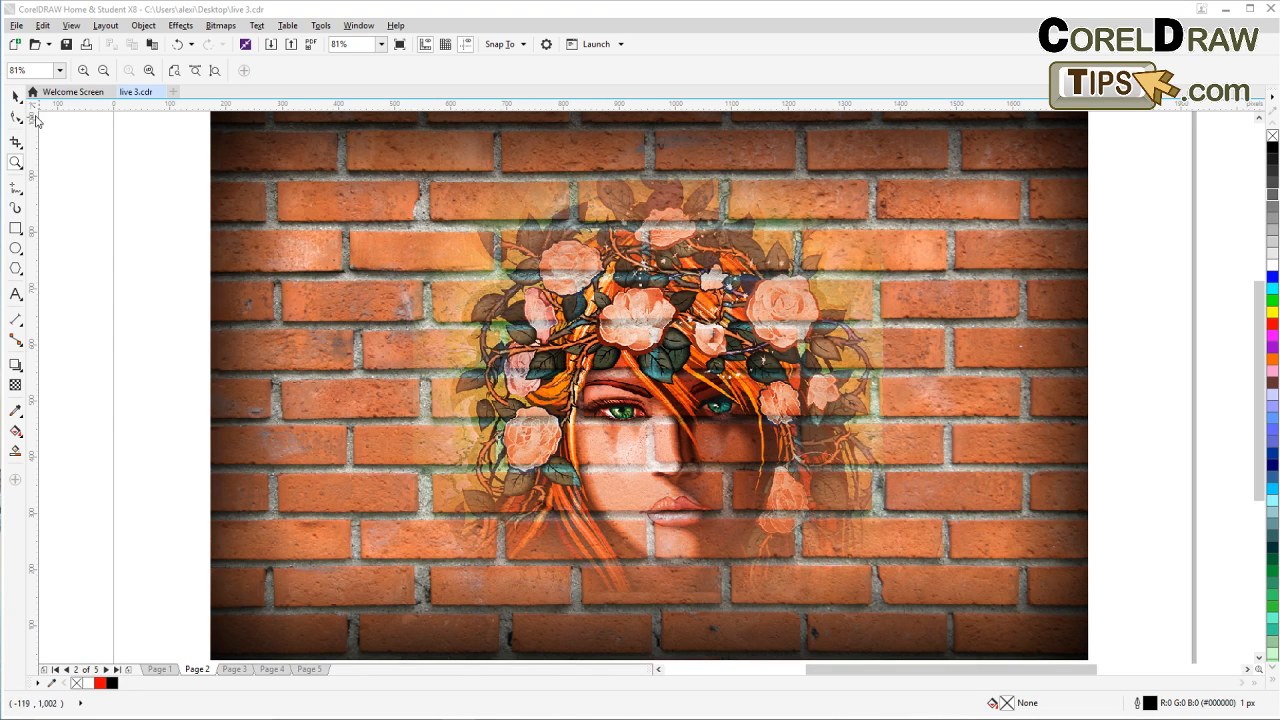
key(space)
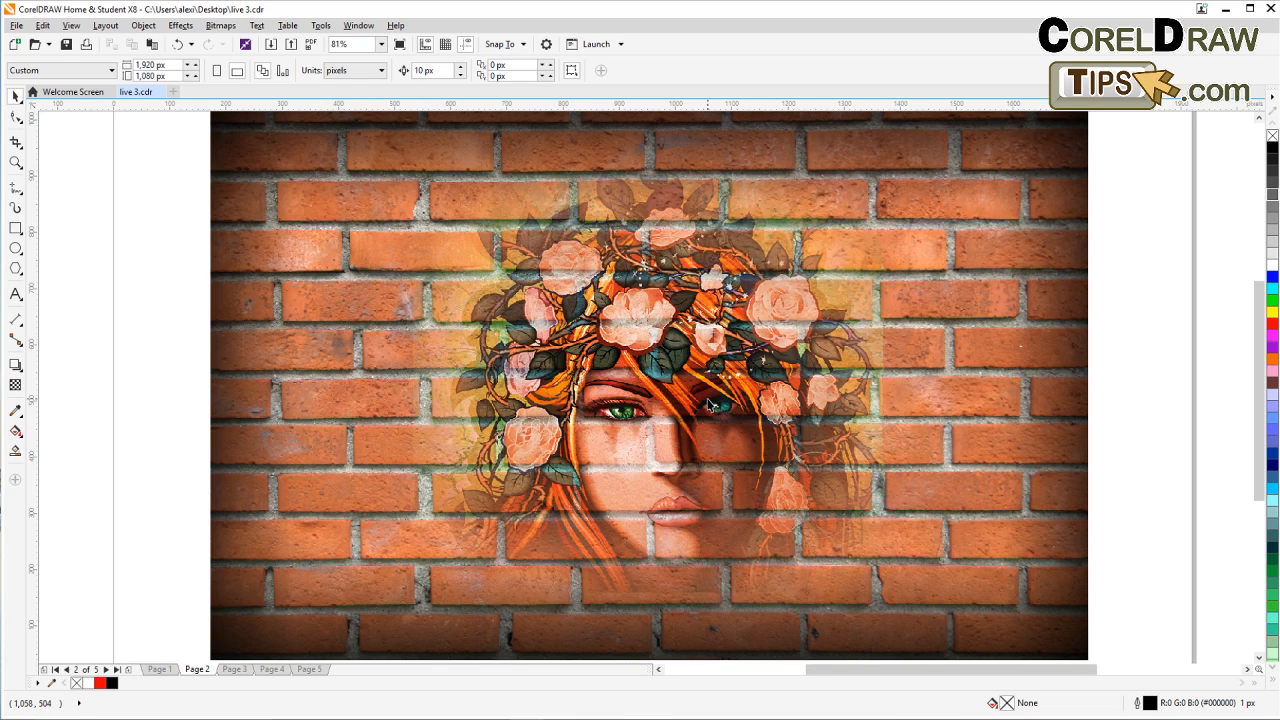
click(15, 162)
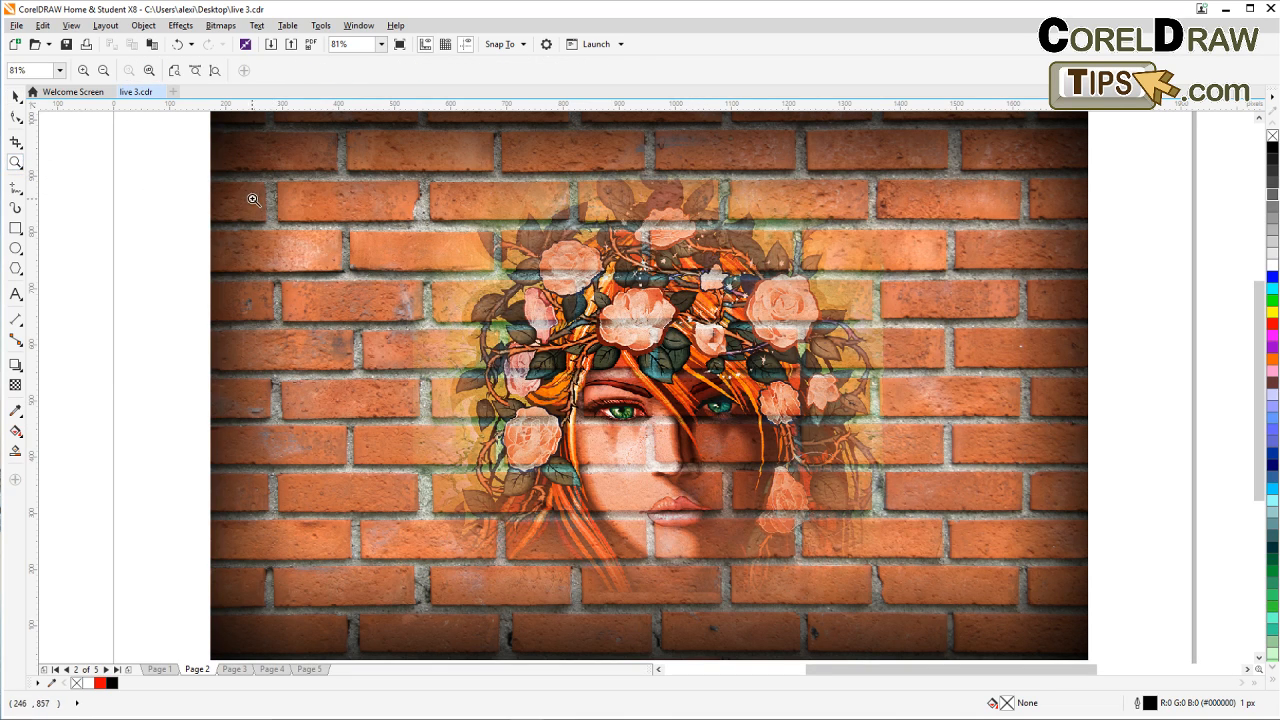
right_click(189, 194)
drag(194, 141, 612, 413)
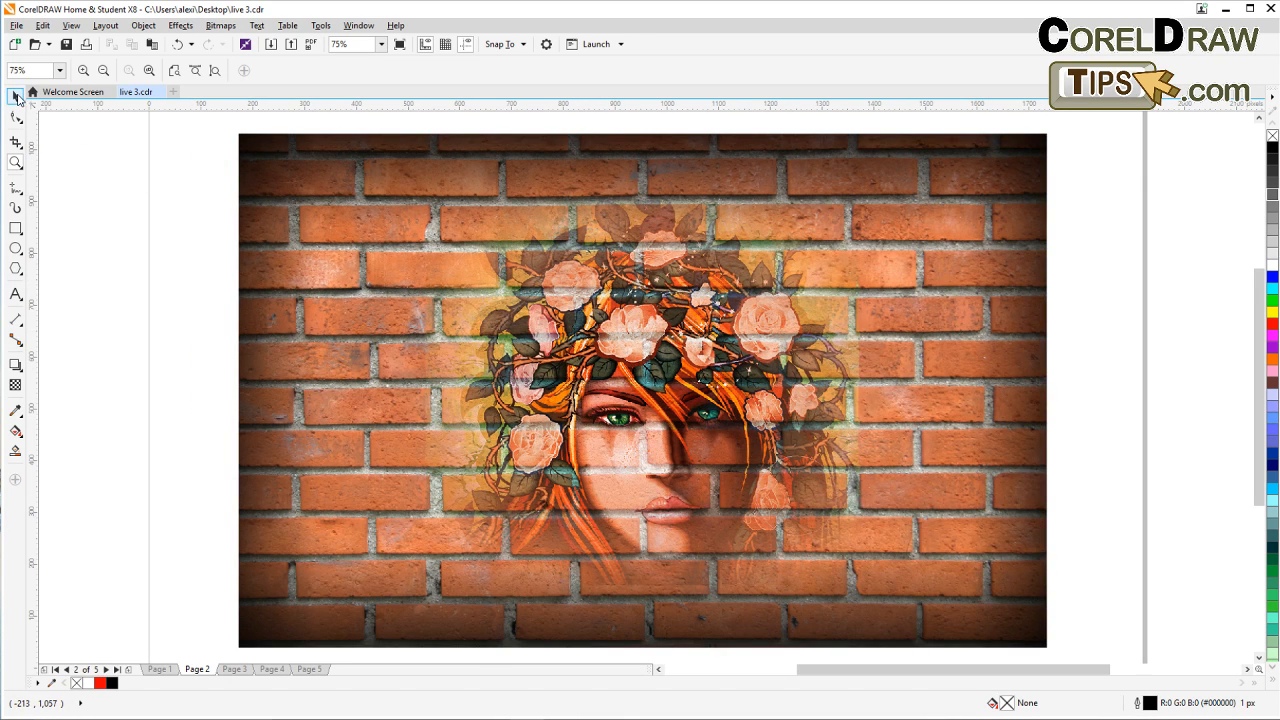
click(16, 96)
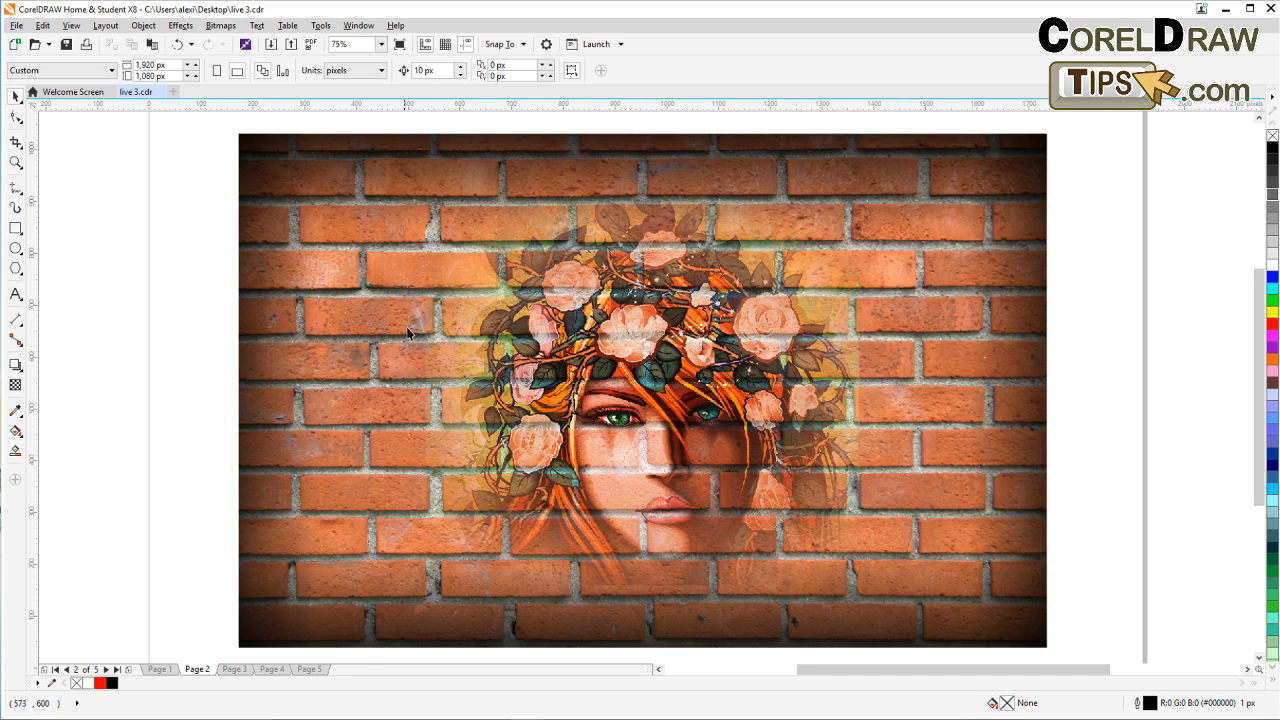
Step: Go to page 3 and move the portrait image off the page onto the empty area to its right
scroll(235, 343, down, 2)
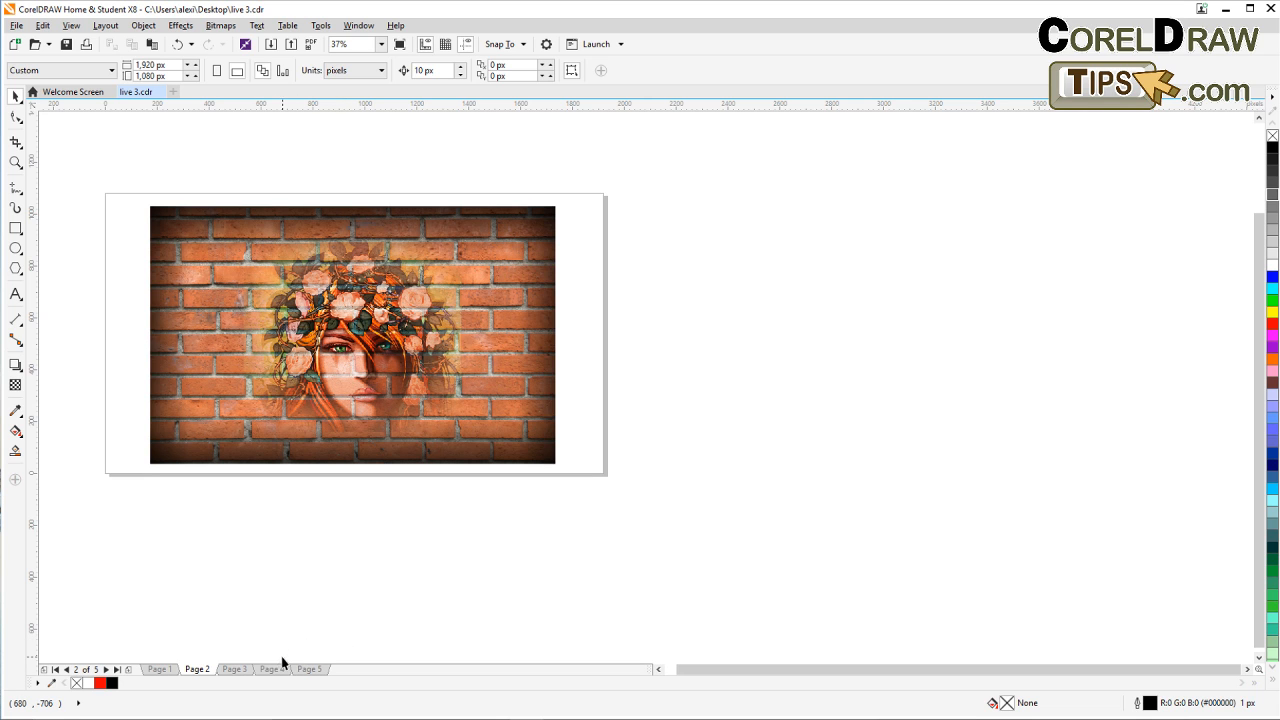
click(234, 669)
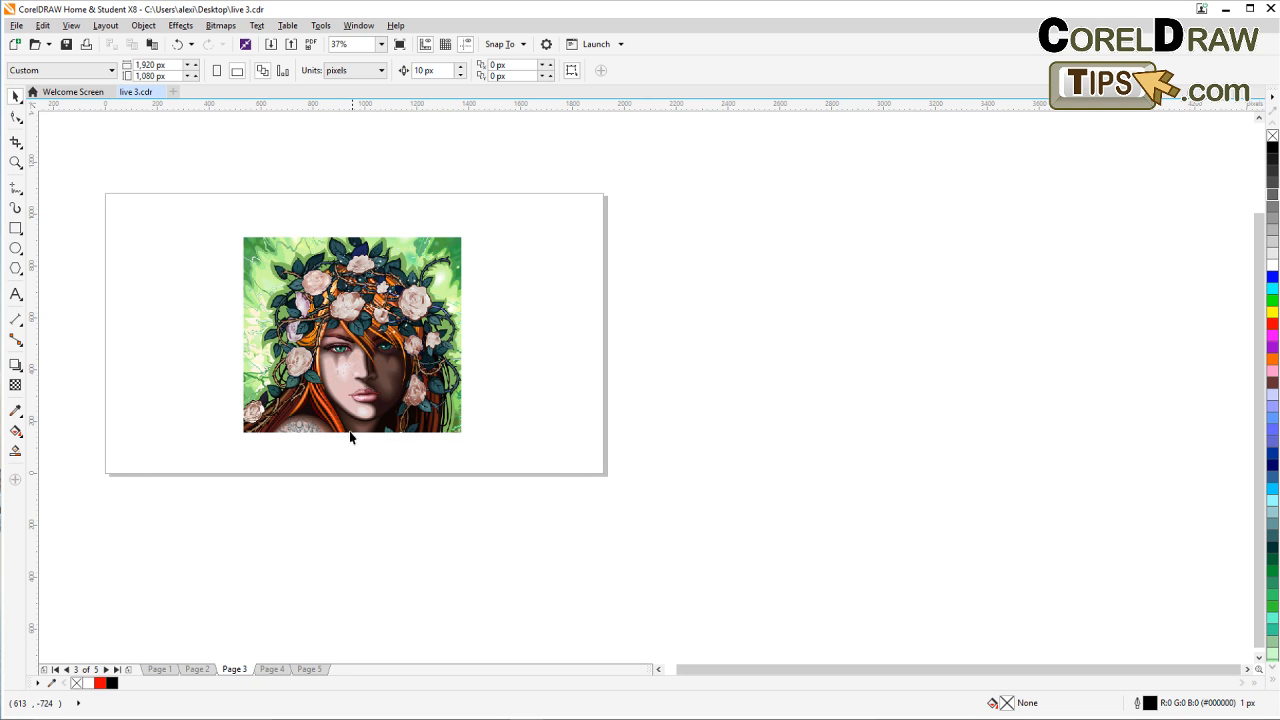
drag(350, 437, 814, 445)
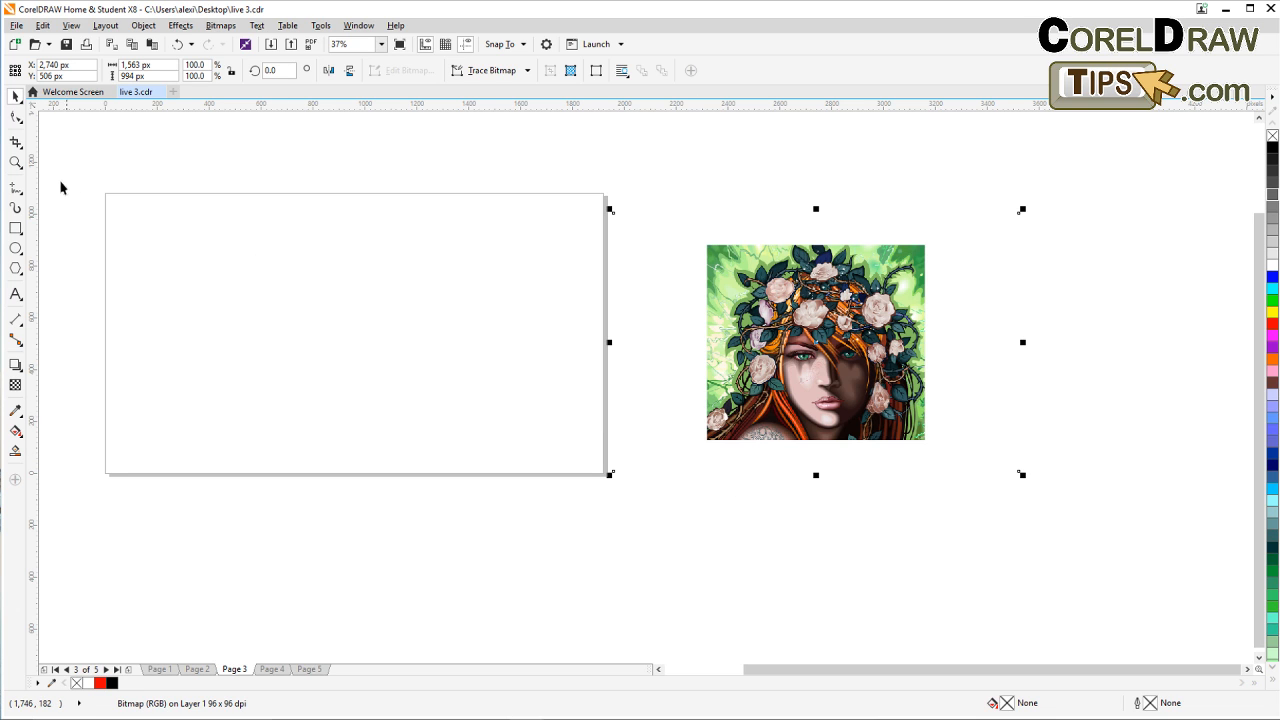
Step: Crop the portrait image just inside its visible edges to about 805 by 717 px
click(16, 142)
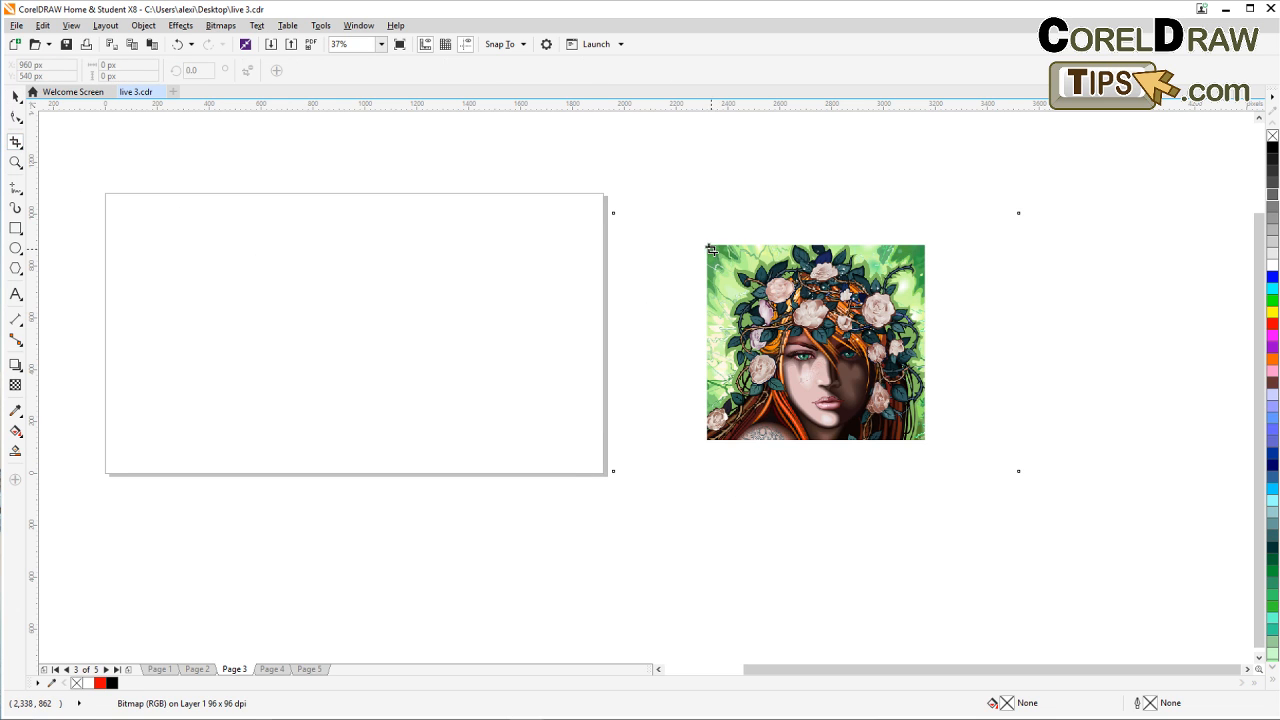
drag(710, 248, 921, 436)
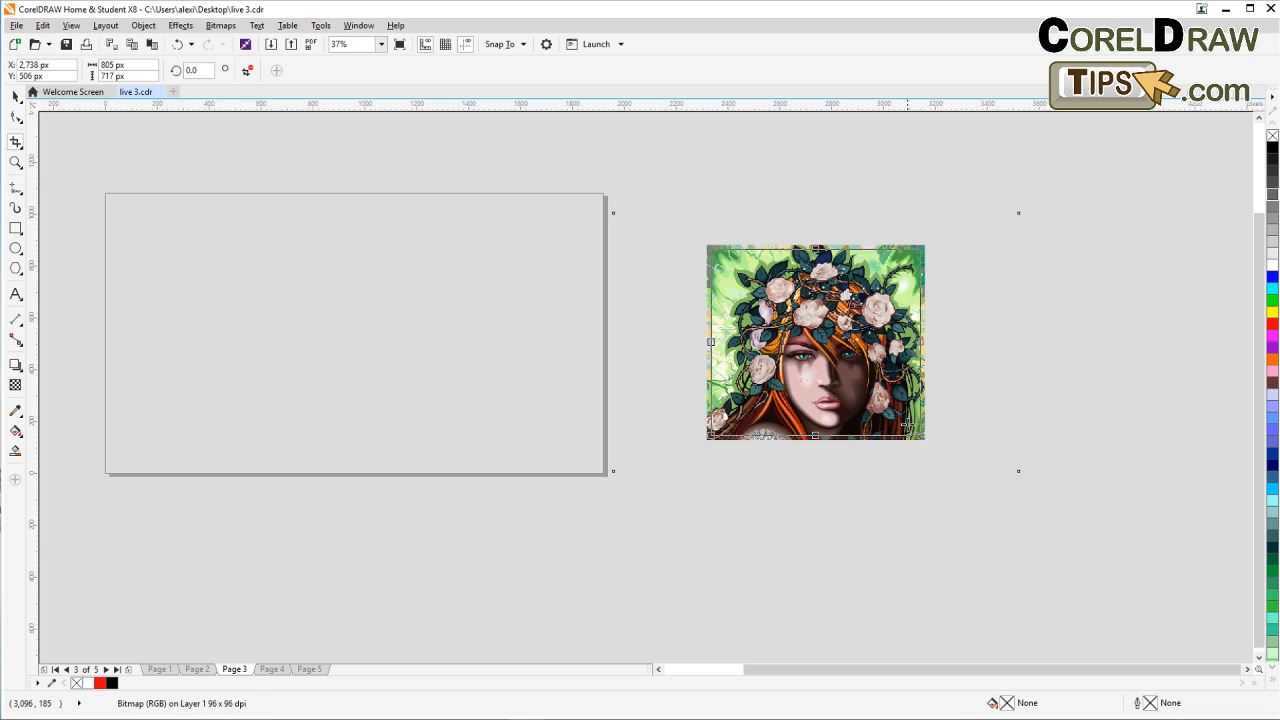
double_click(871, 420)
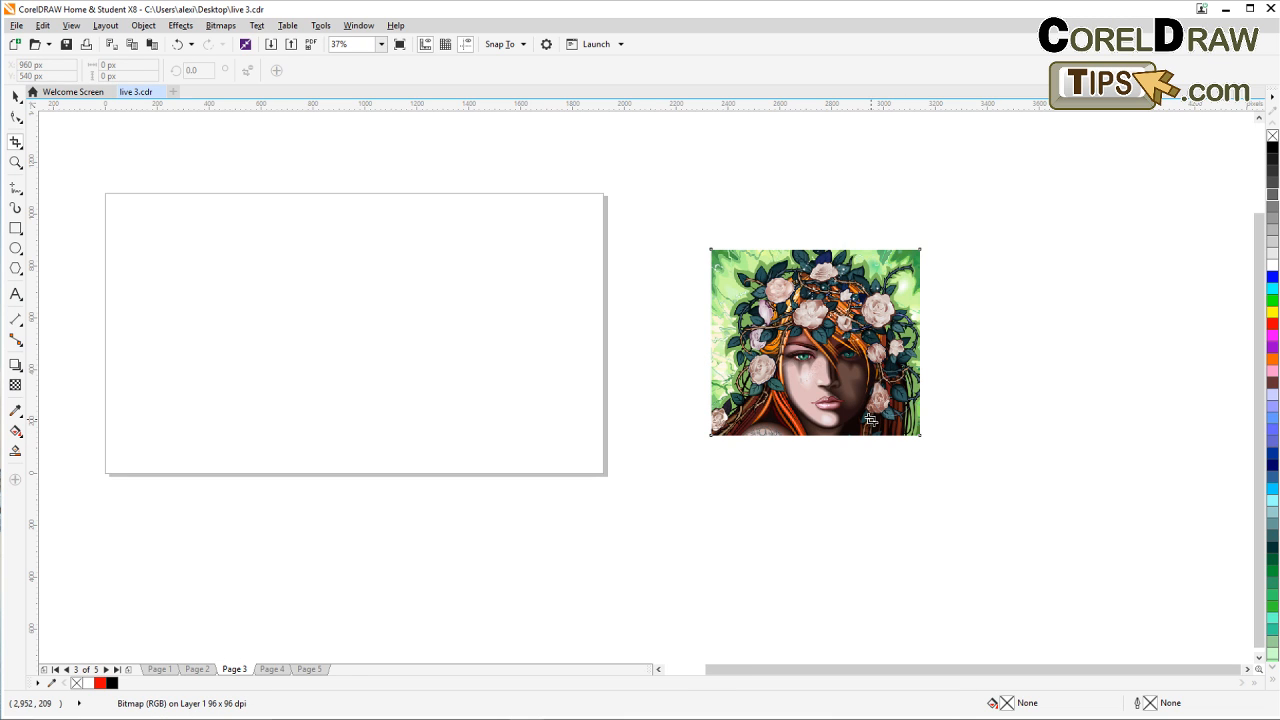
click(15, 97)
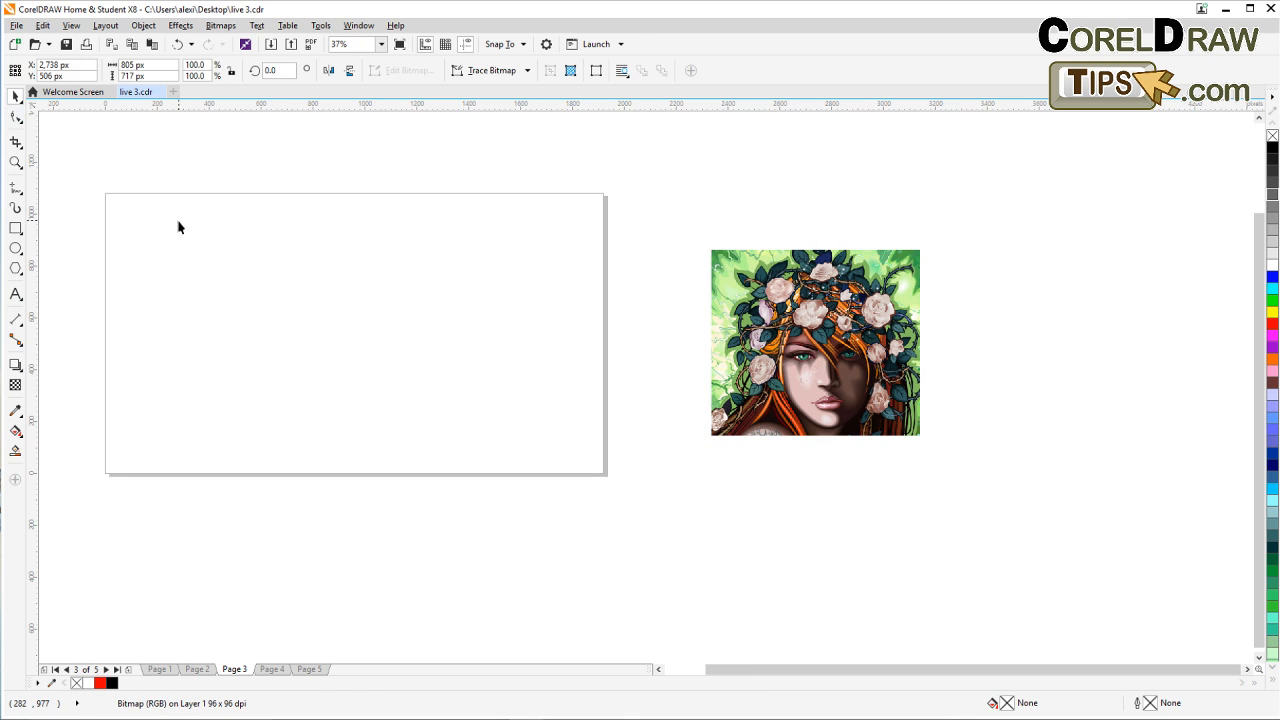
click(177, 223)
Step: Move the brick wall image from page 2 onto page 3, using the area outside the page to carry it over
click(197, 669)
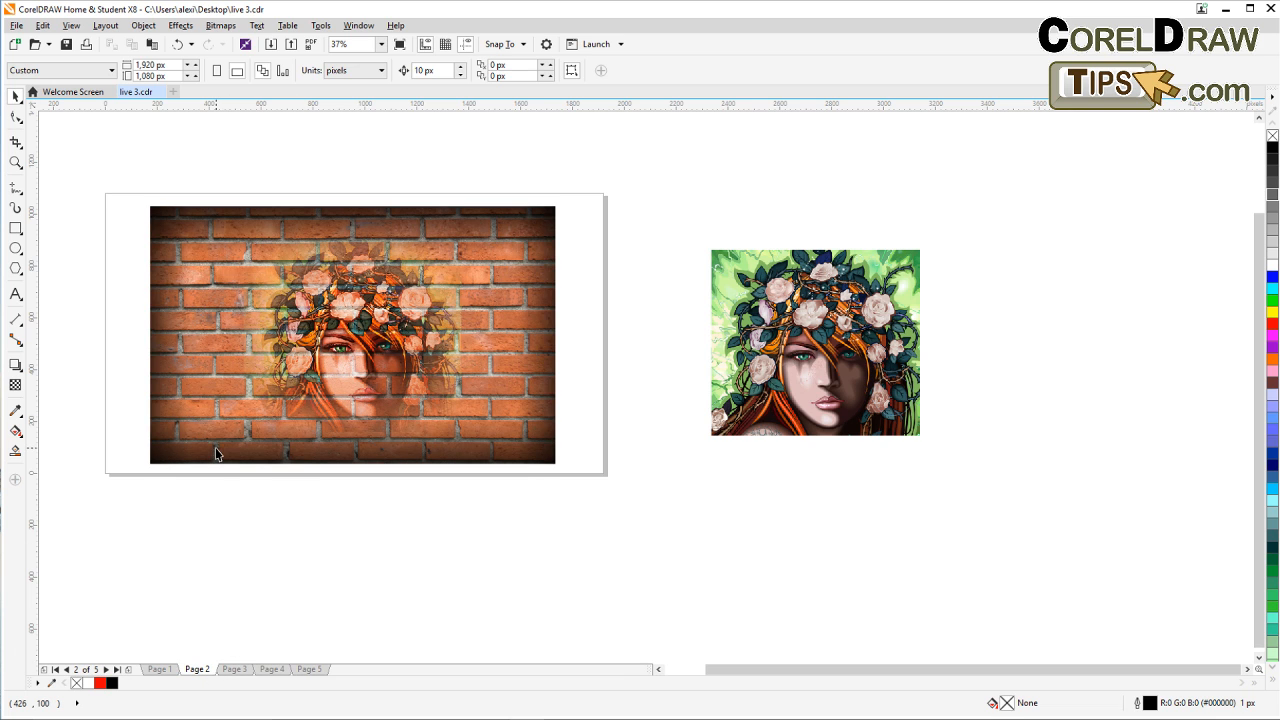
click(200, 386)
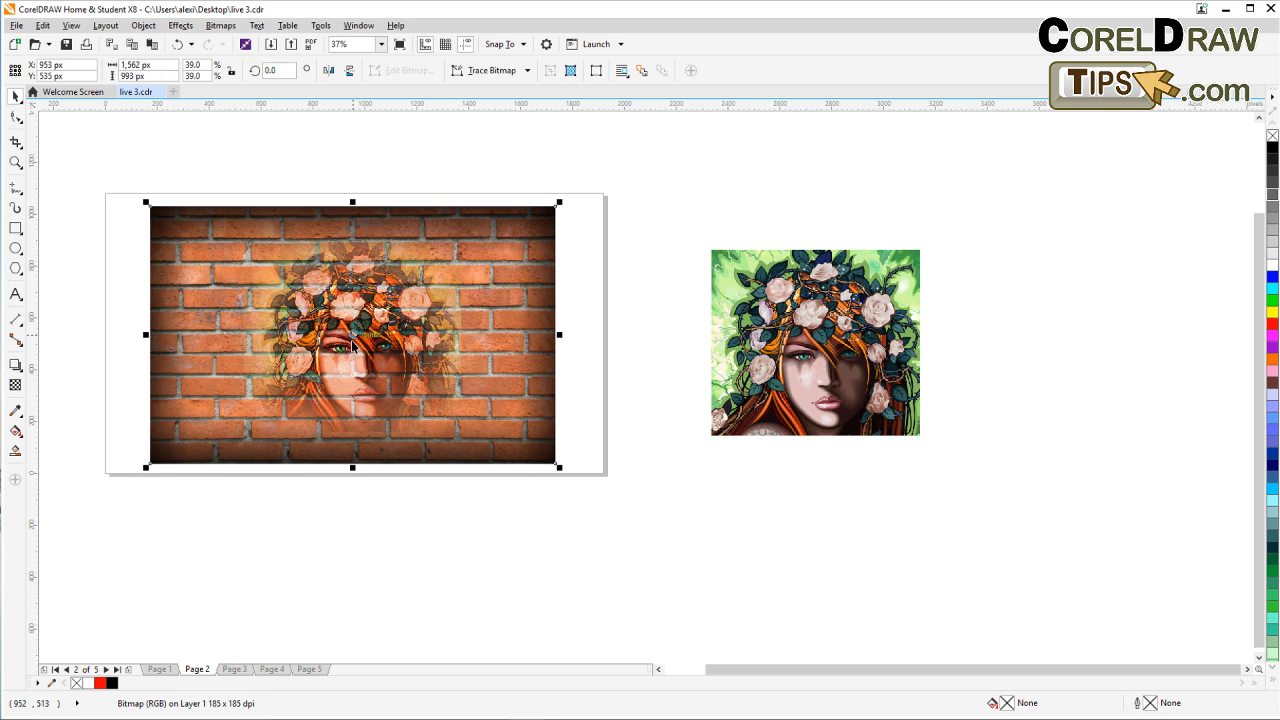
drag(352, 345, 376, 427)
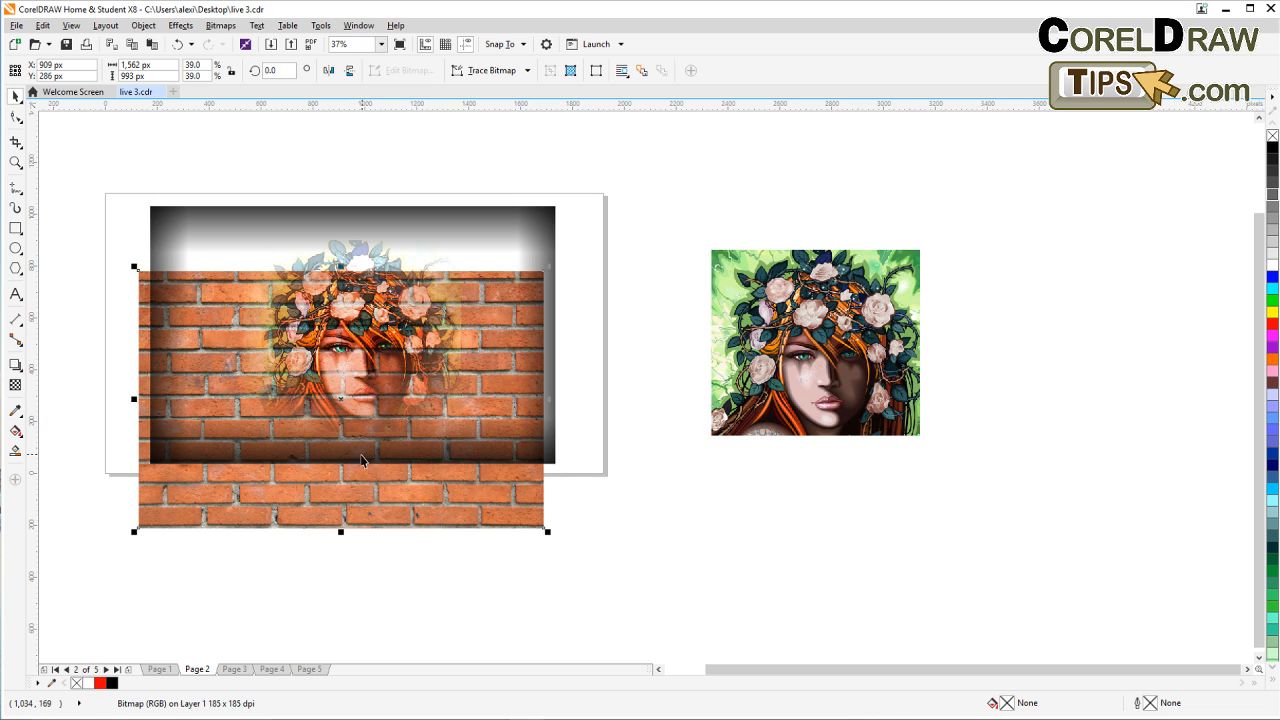
drag(355, 517, 895, 610)
click(486, 597)
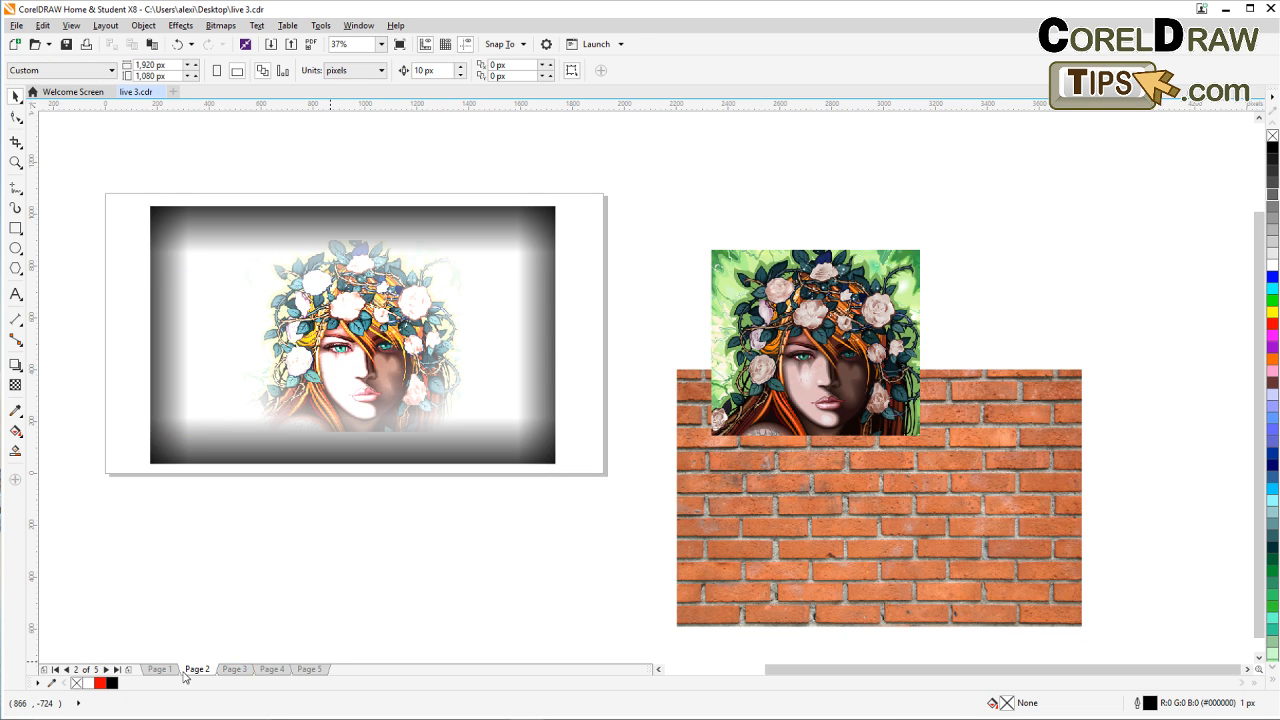
click(236, 669)
drag(777, 550, 300, 394)
click(500, 543)
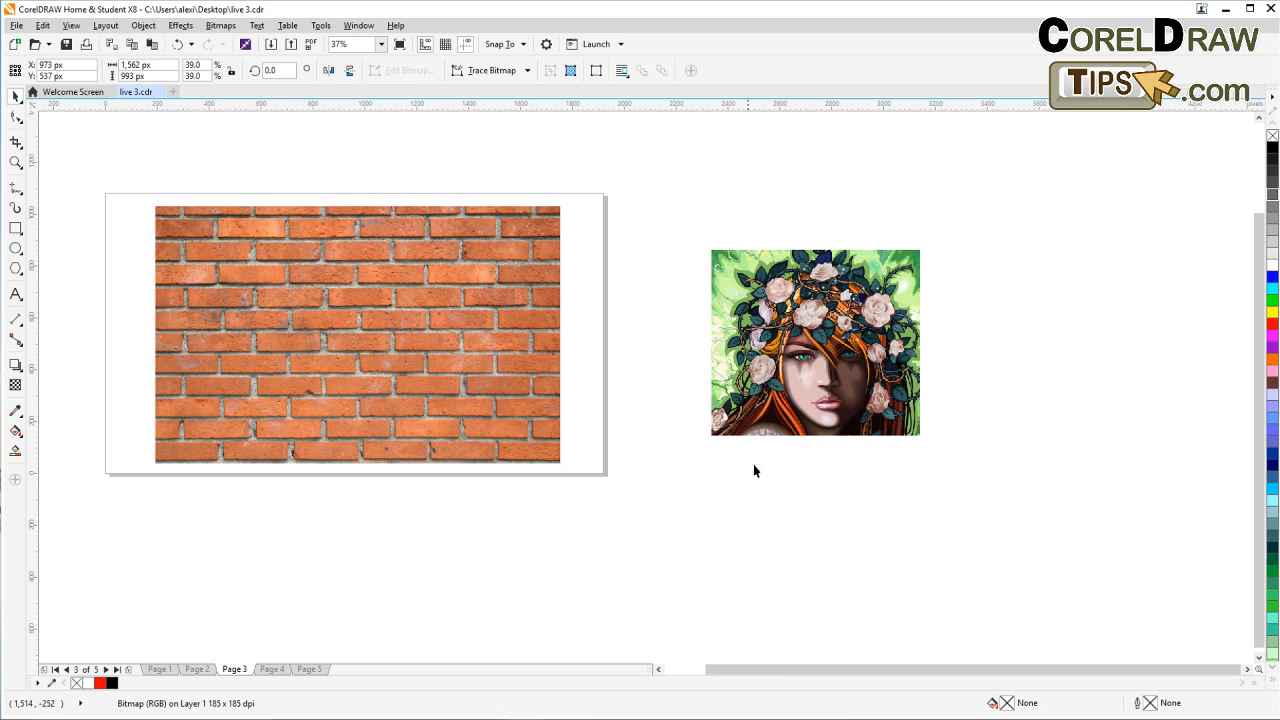
Step: Move the cropped portrait from outside the page onto the brick wall
drag(767, 414, 699, 400)
click(623, 531)
key(F4)
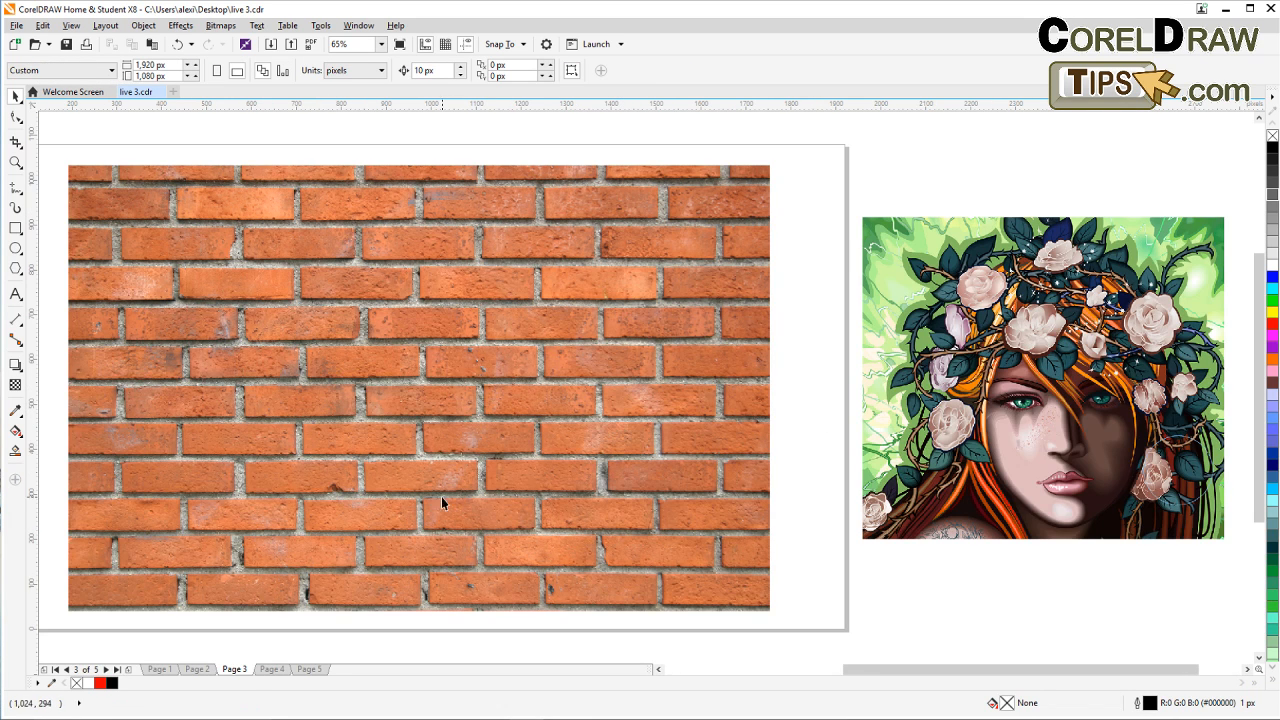
drag(946, 424, 326, 404)
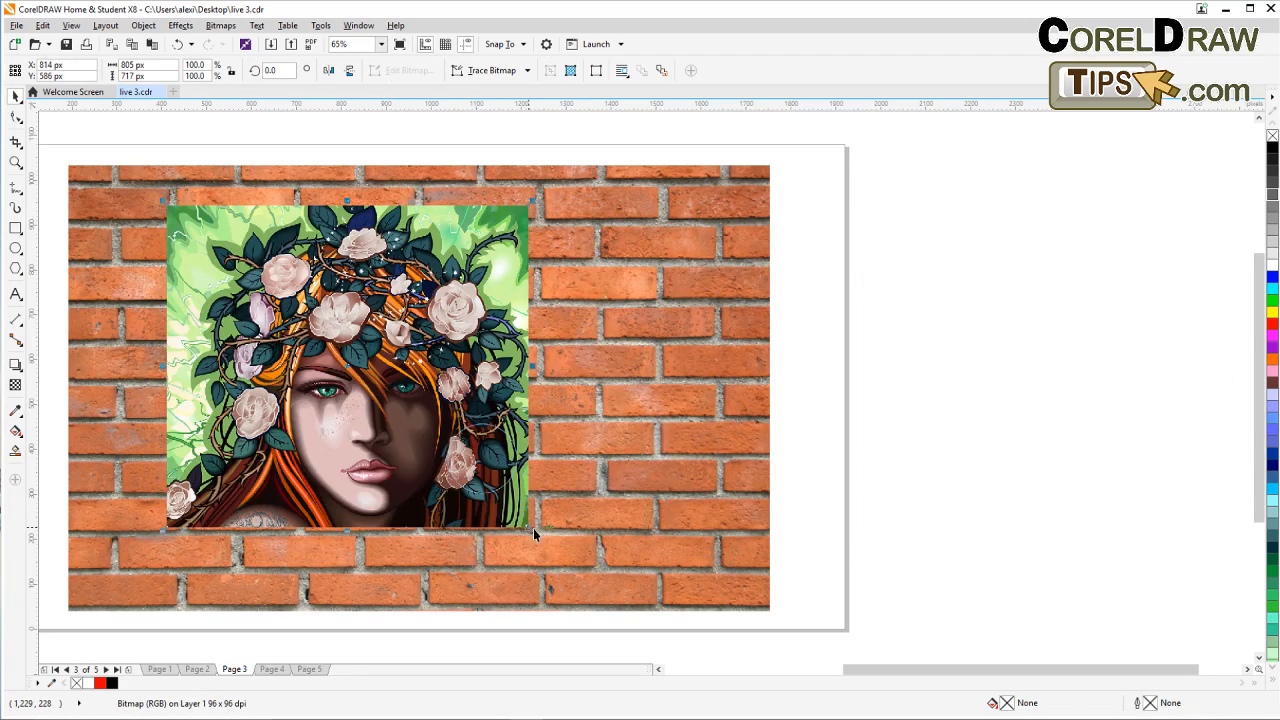
Step: Enlarge the portrait proportionally to about 983 by 876 px and center it on the brick wall
drag(565, 553, 607, 598)
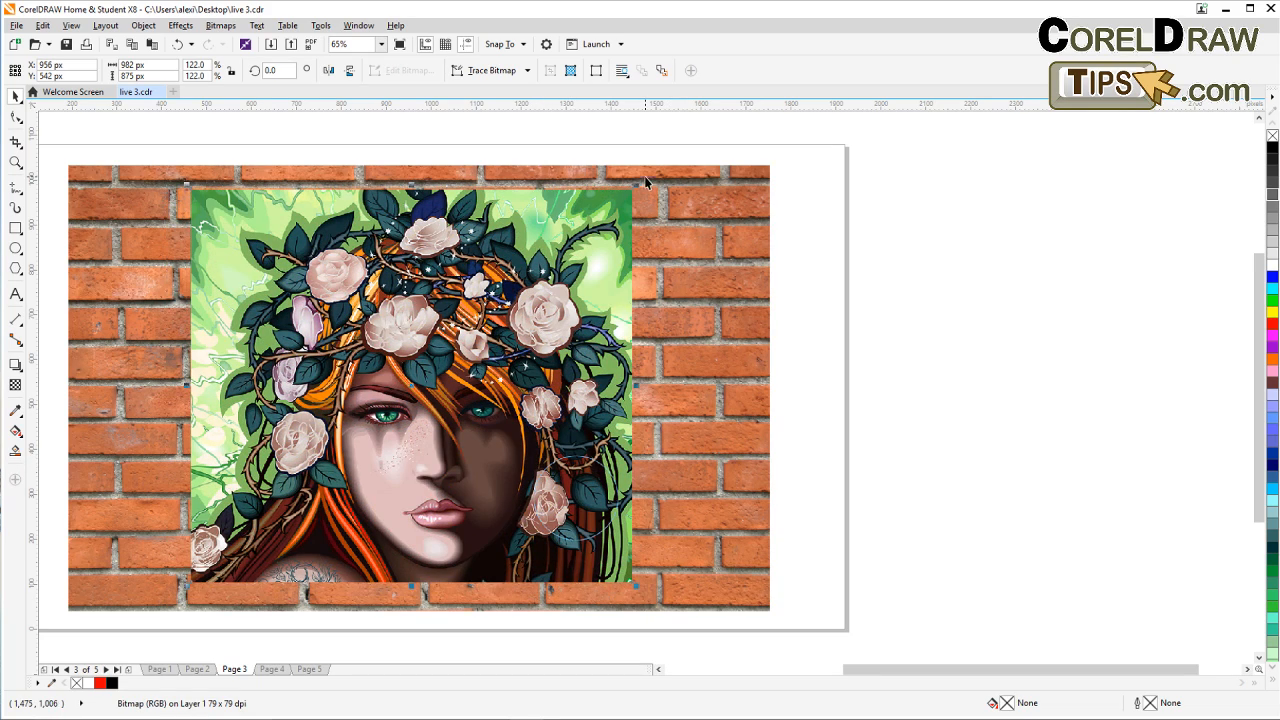
drag(640, 183, 645, 178)
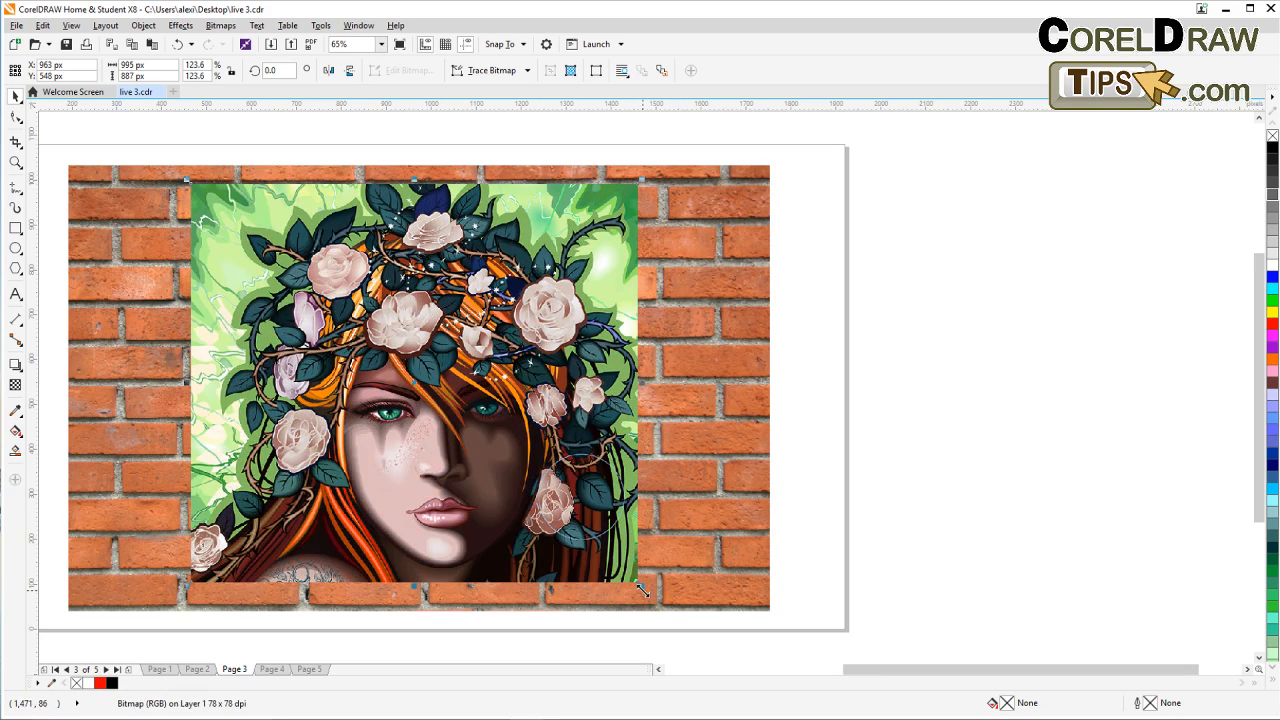
drag(645, 590, 662, 601)
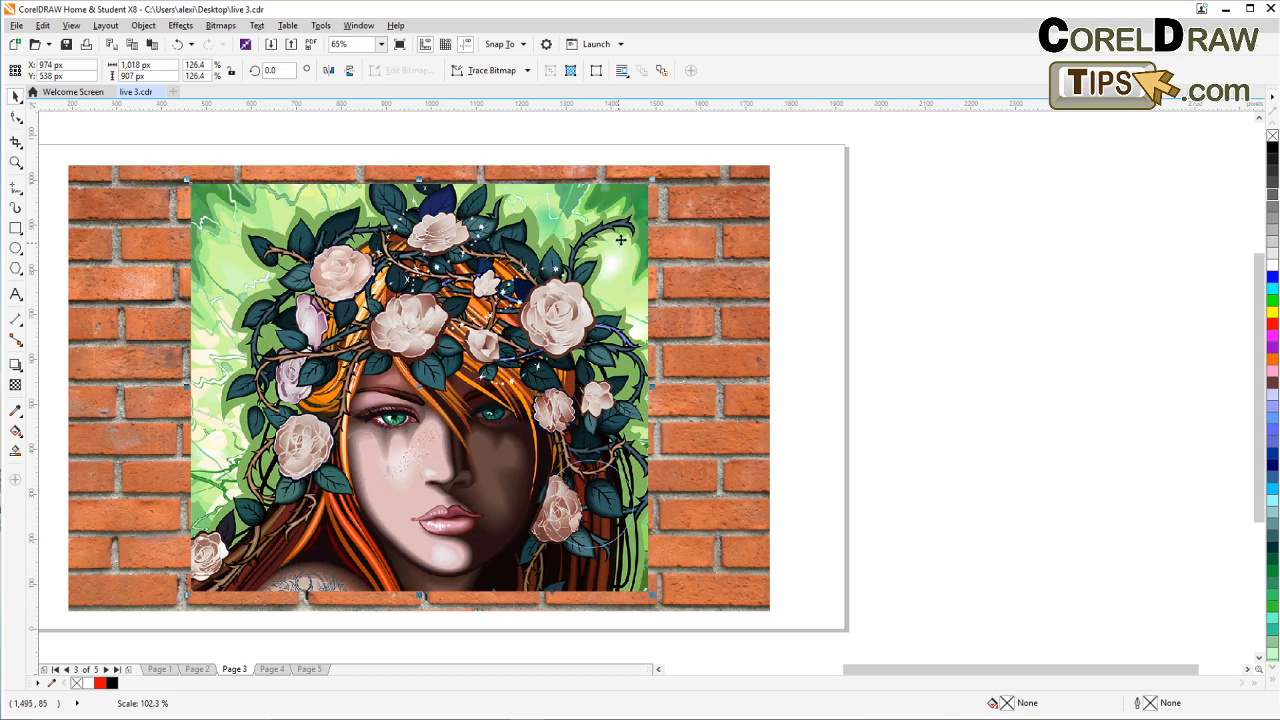
drag(656, 180, 632, 197)
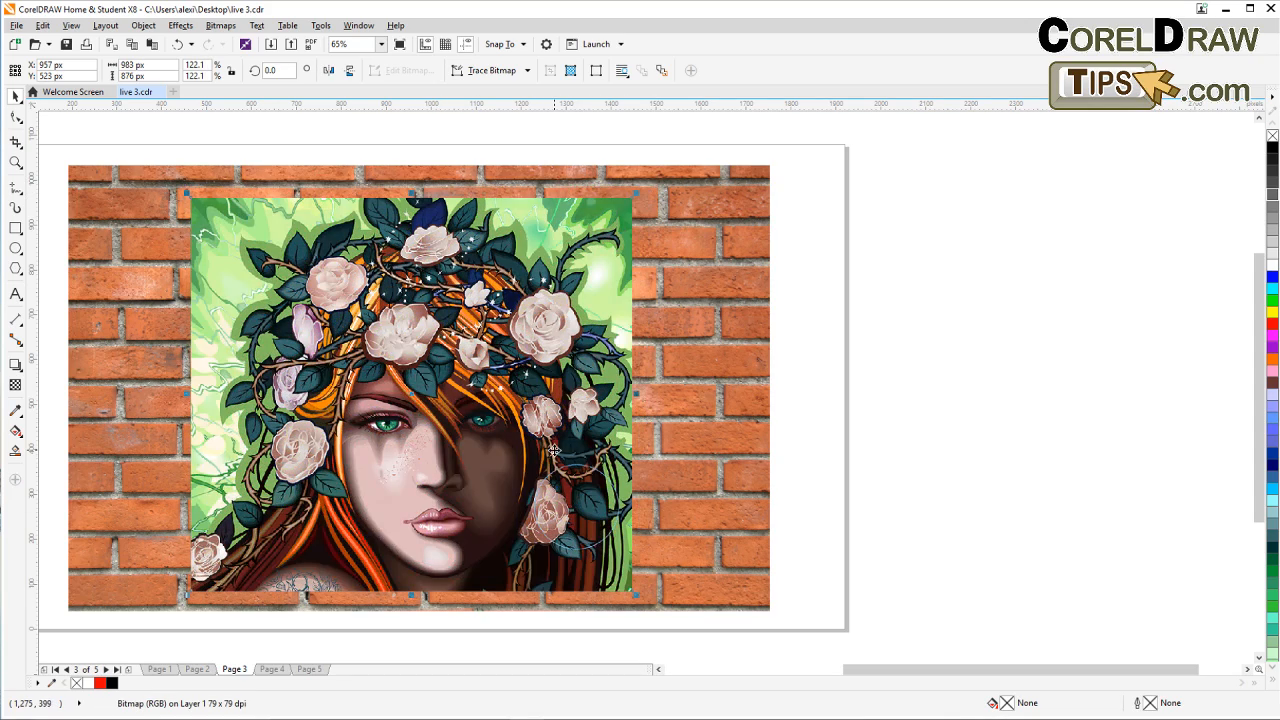
drag(566, 450, 576, 454)
drag(348, 364, 350, 359)
click(980, 420)
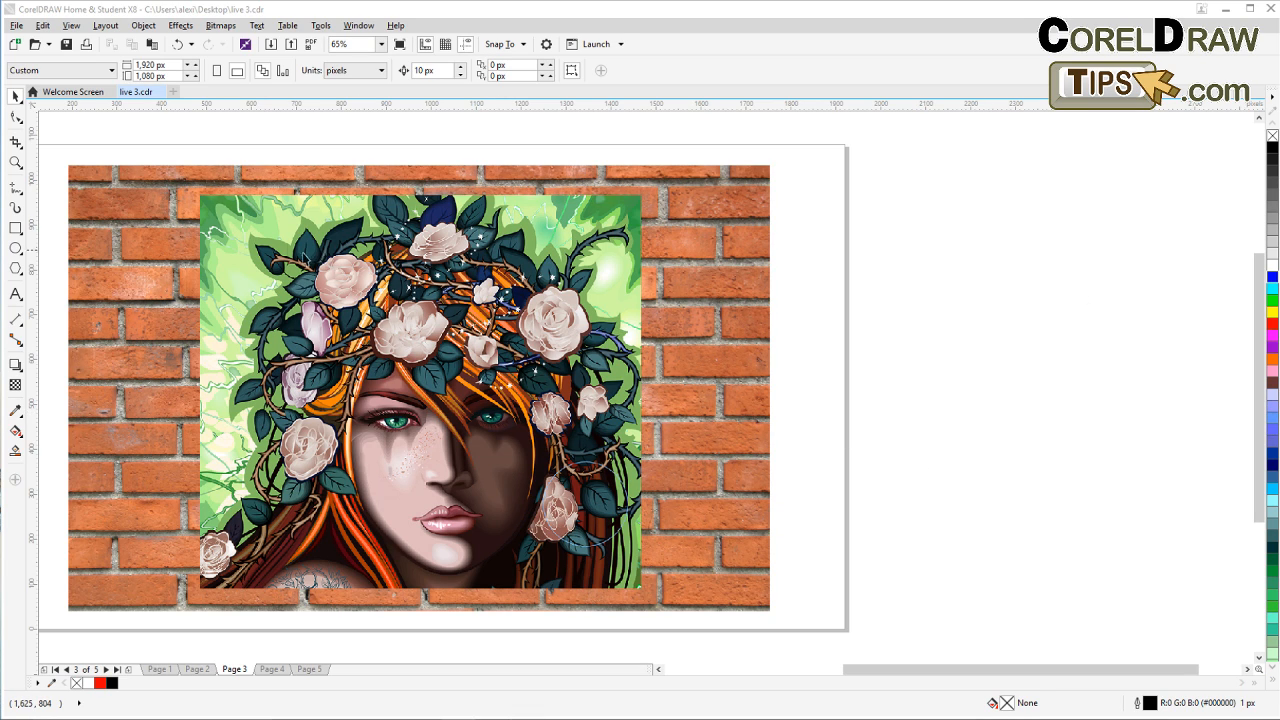
Step: Duplicate the brick wall image and place the copy directly to the left of the original wall
click(206, 278)
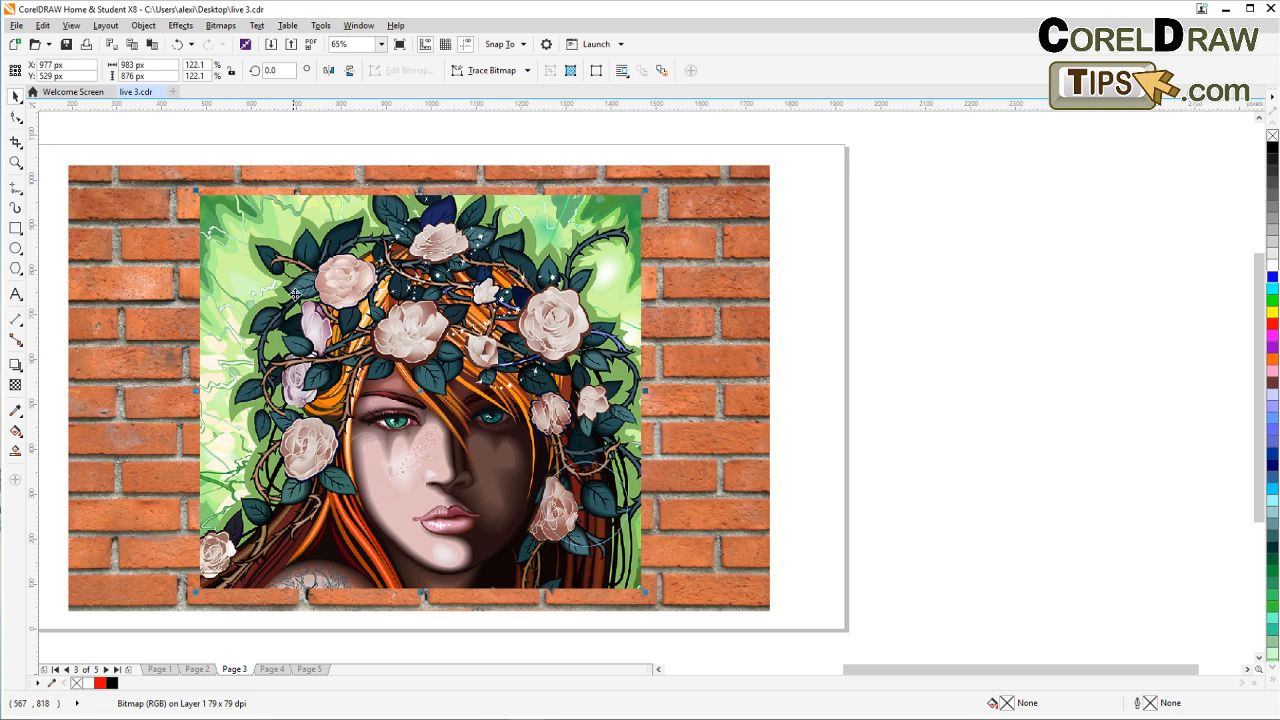
click(662, 322)
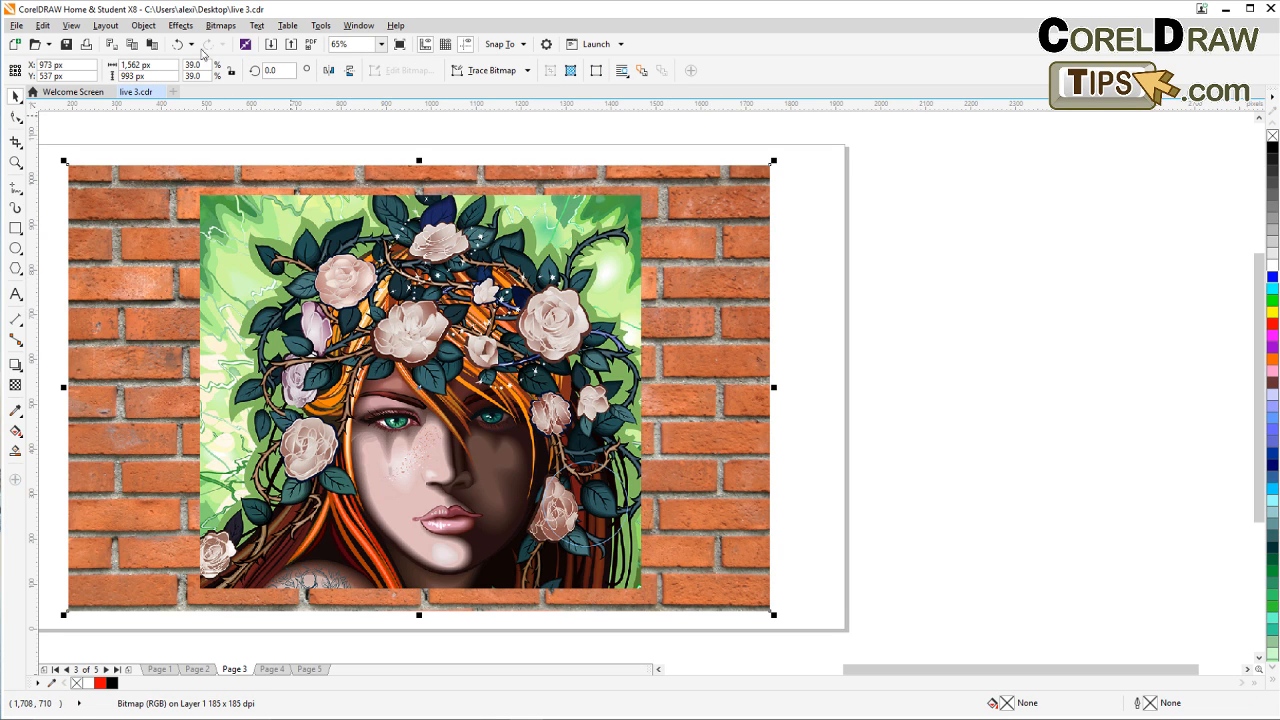
click(43, 25)
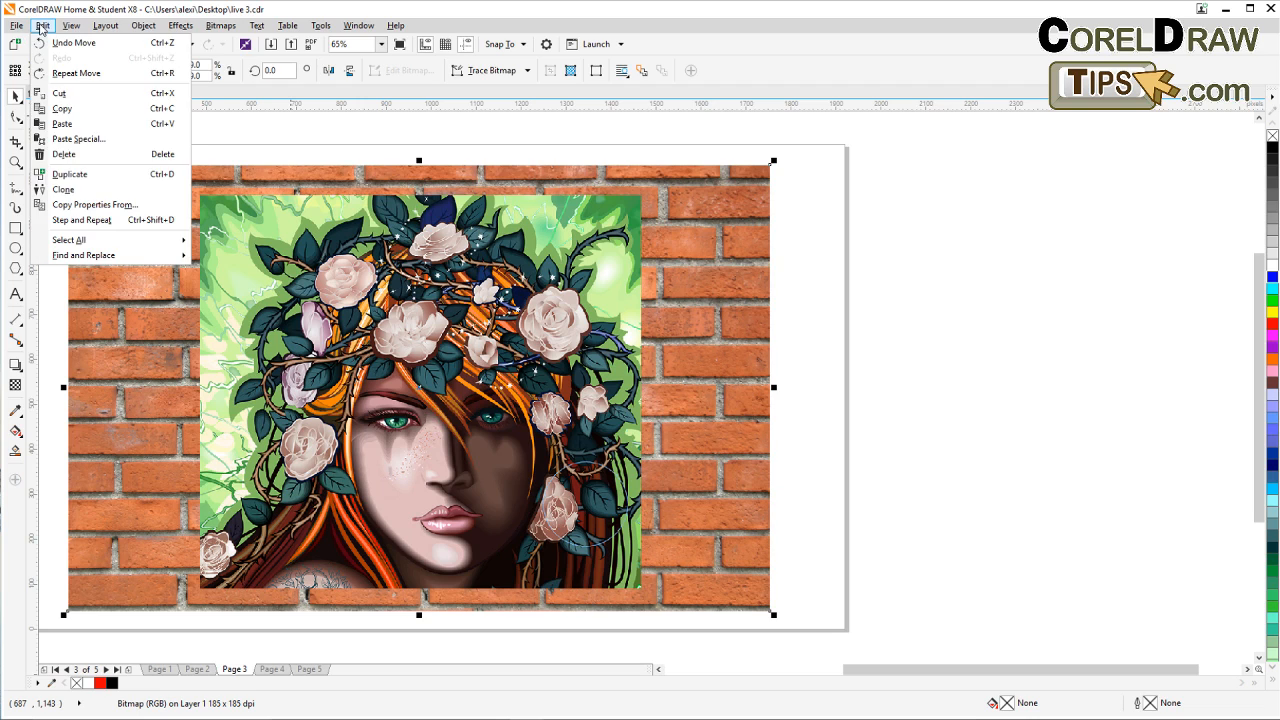
click(72, 175)
drag(724, 430, 1066, 423)
scroll(1051, 423, down, 2)
drag(866, 425, 515, 429)
click(568, 558)
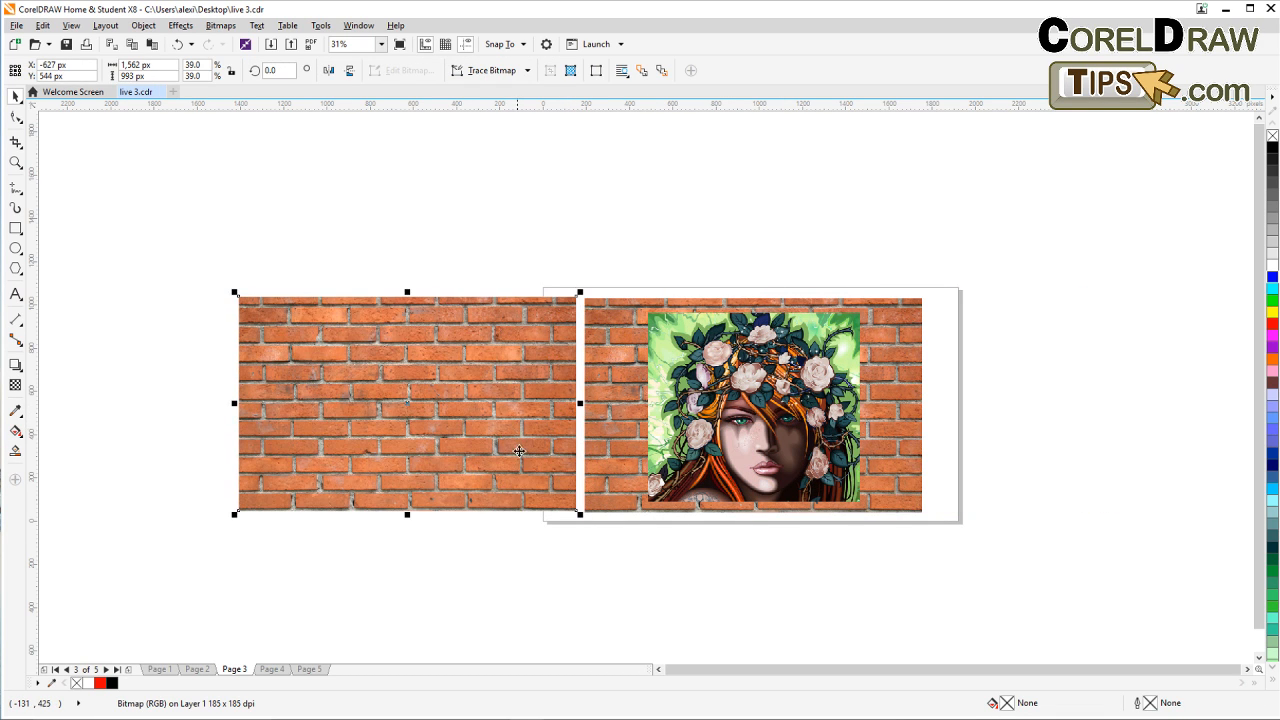
click(500, 566)
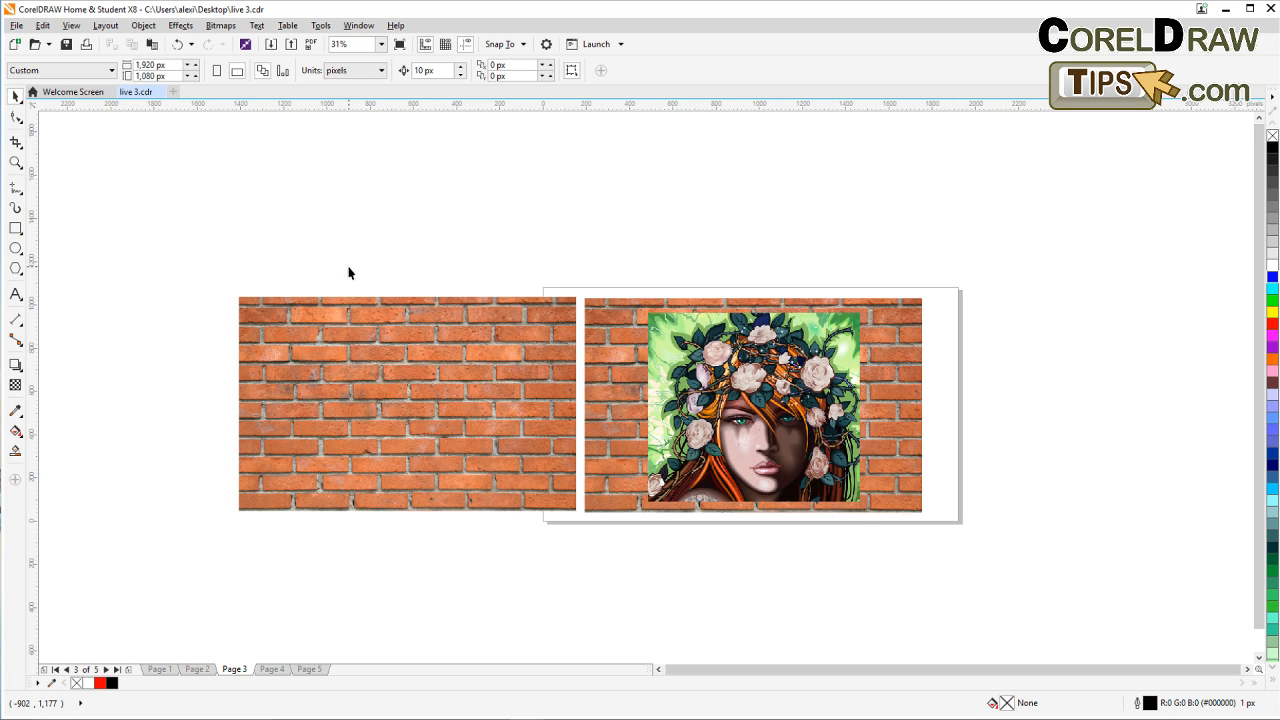
Step: Convert the duplicate brick wall to a Grayscale (8-bit) bitmap at 96 dpi with anti-aliasing and transparent background
scroll(423, 369, up, 2)
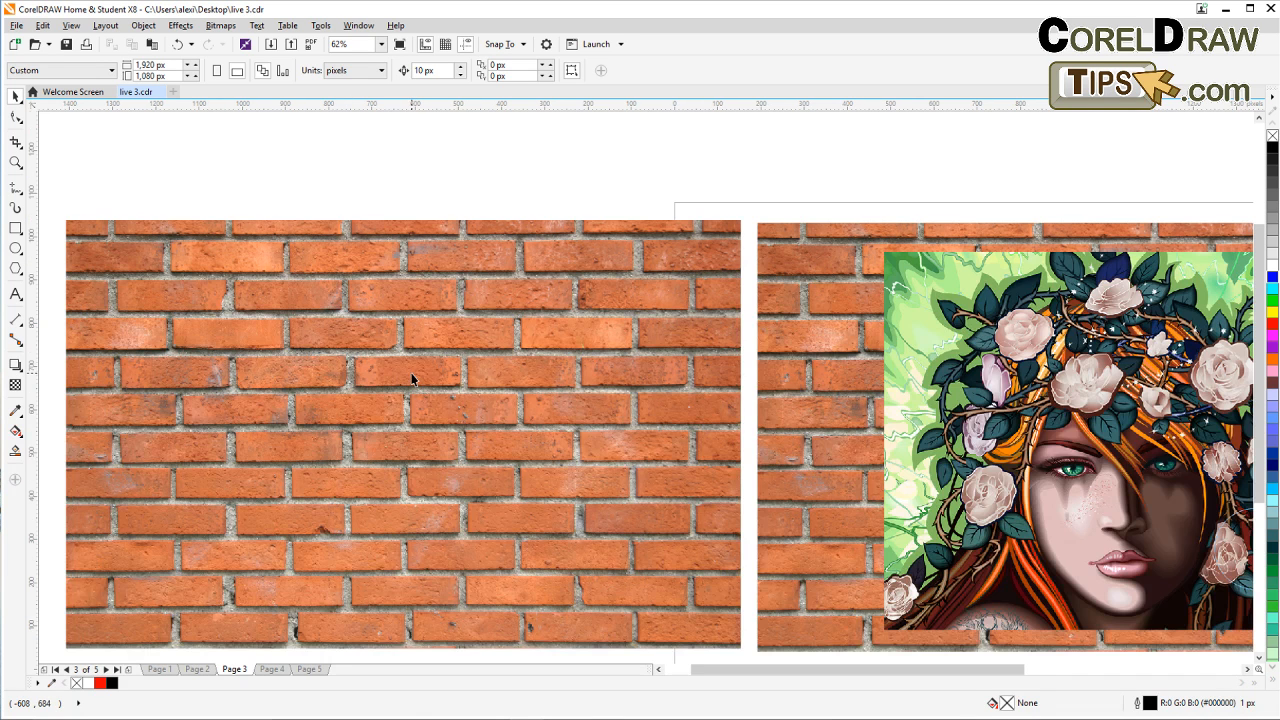
click(404, 368)
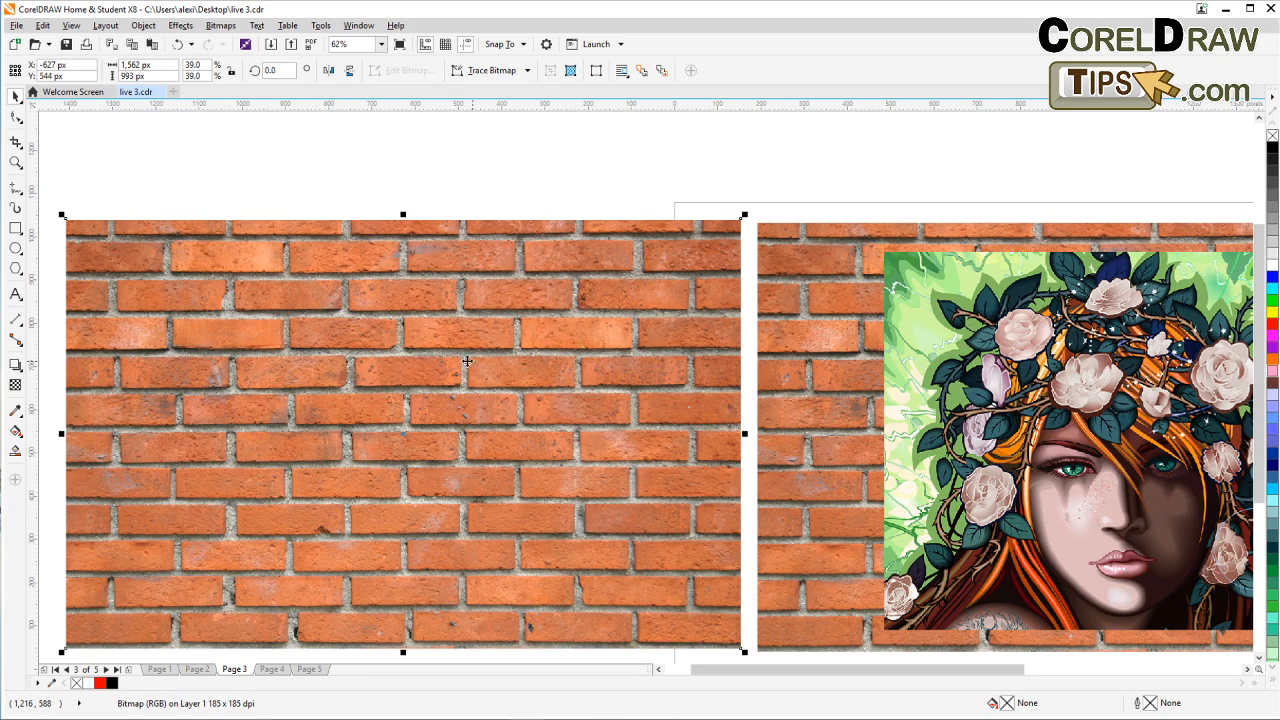
click(222, 26)
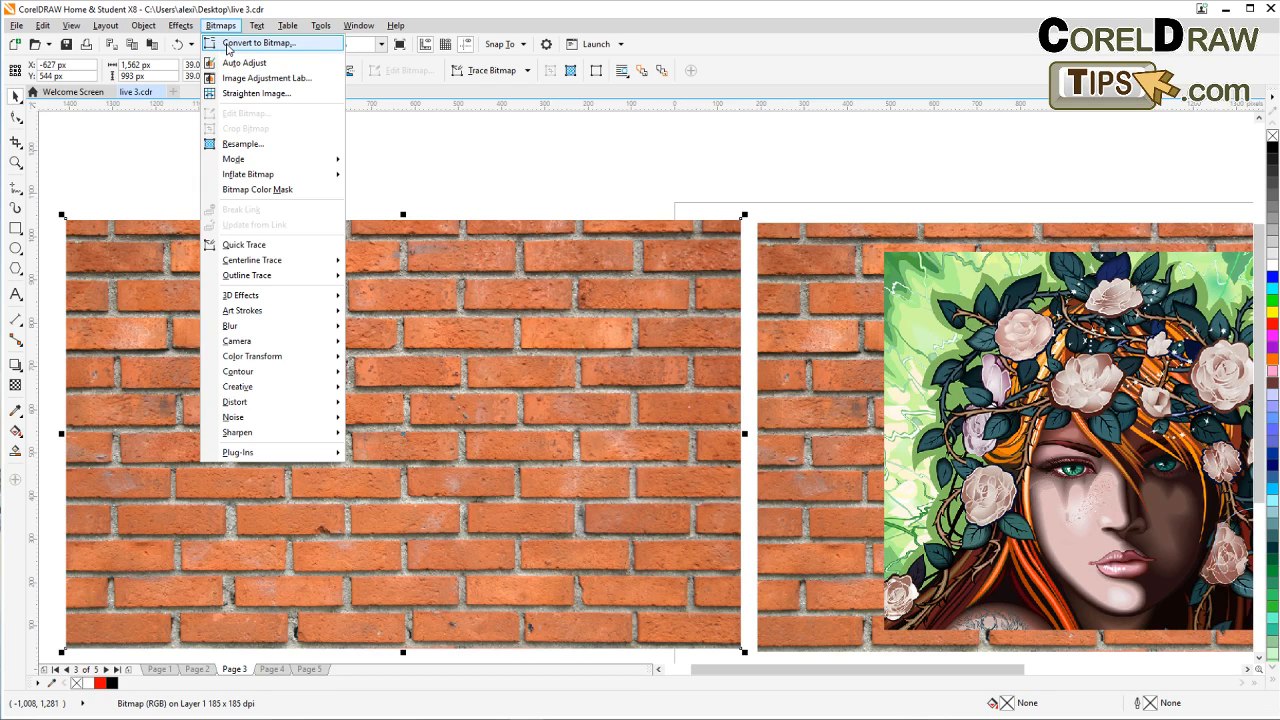
click(228, 46)
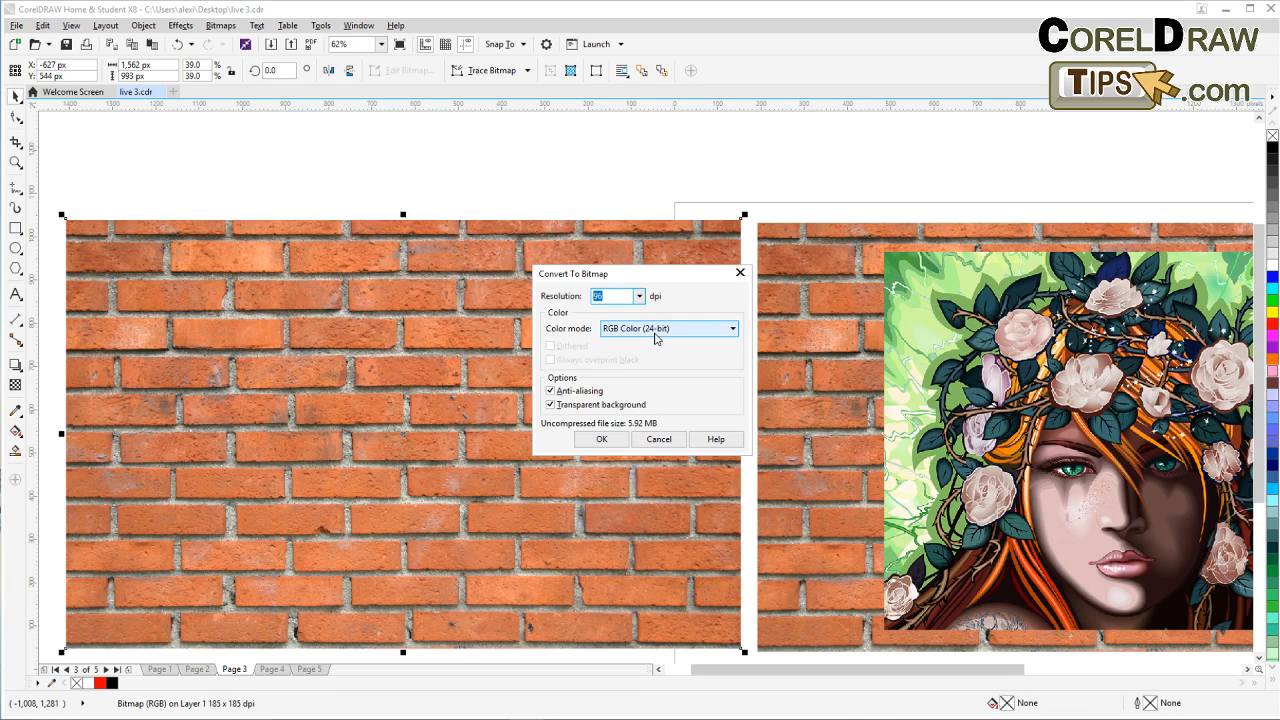
click(641, 334)
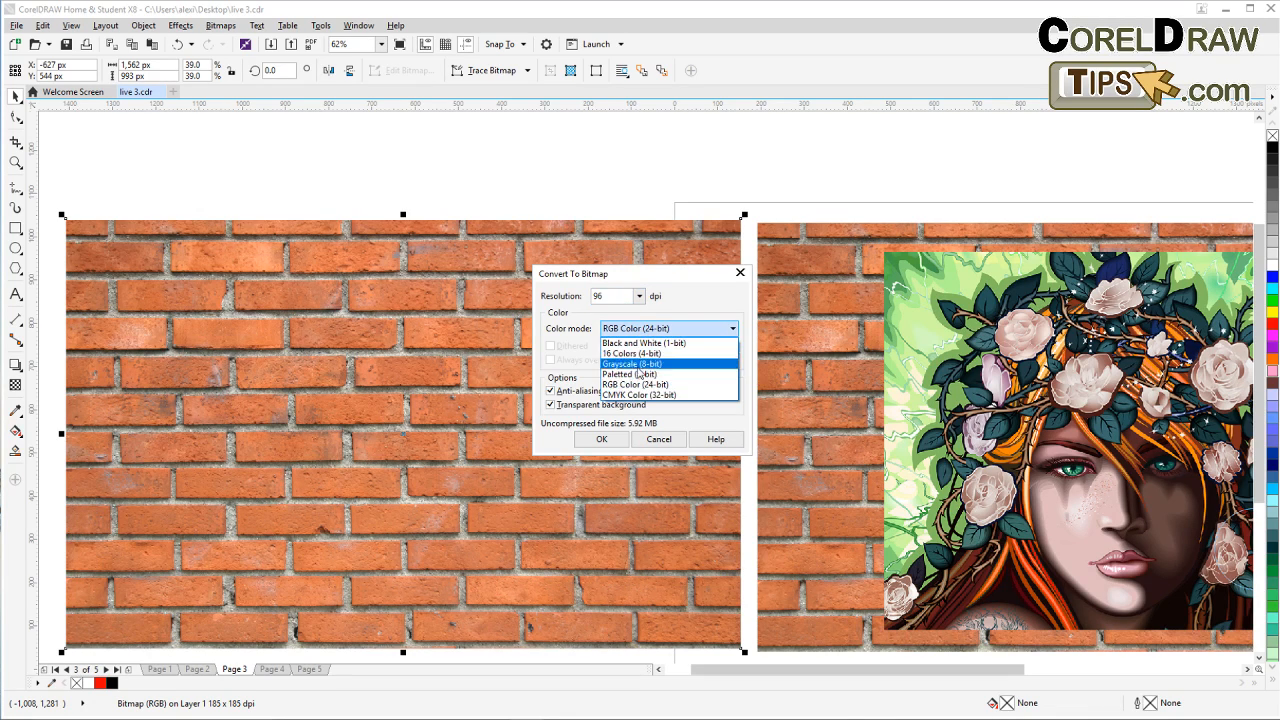
click(641, 366)
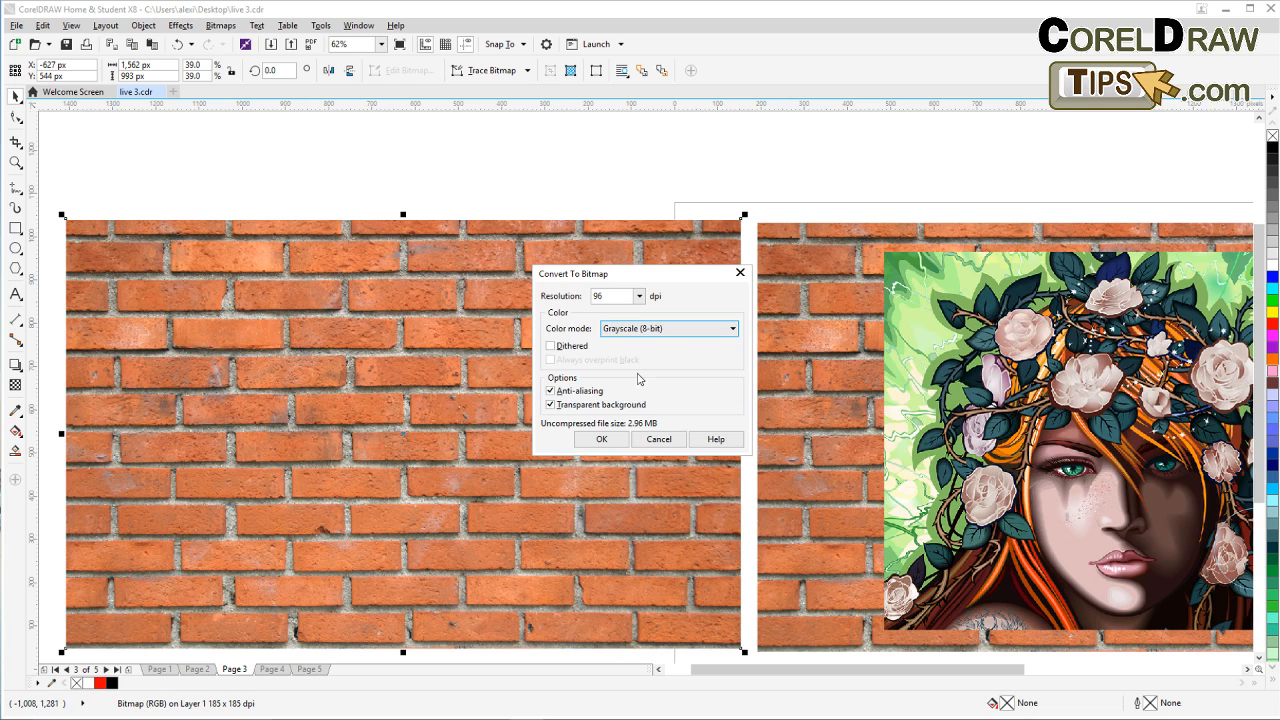
click(602, 440)
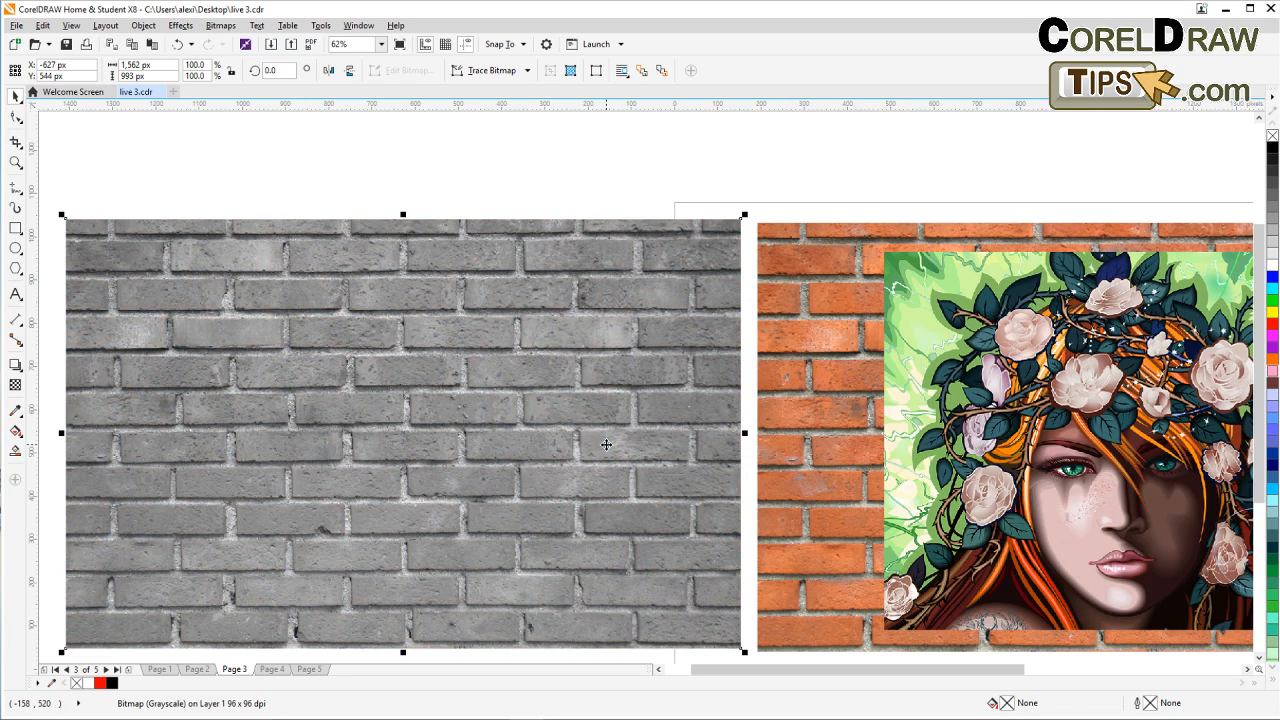
click(491, 196)
click(459, 323)
drag(881, 346, 576, 307)
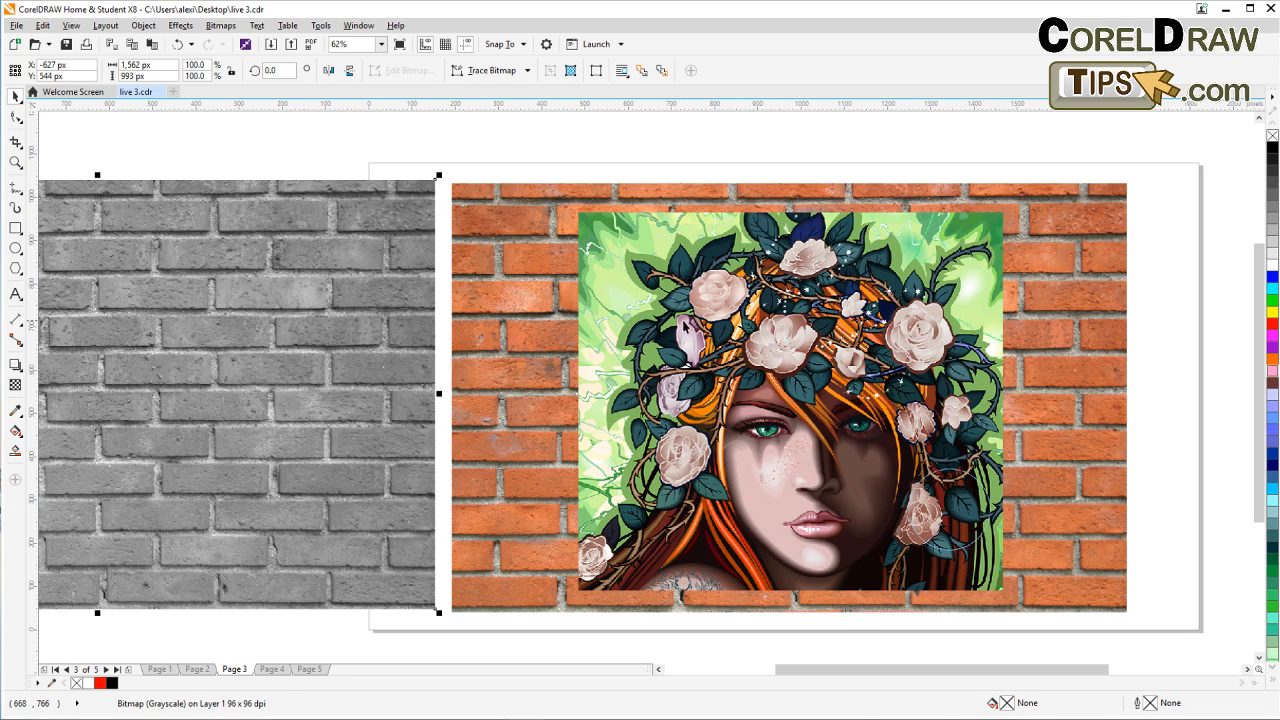
drag(380, 359, 667, 350)
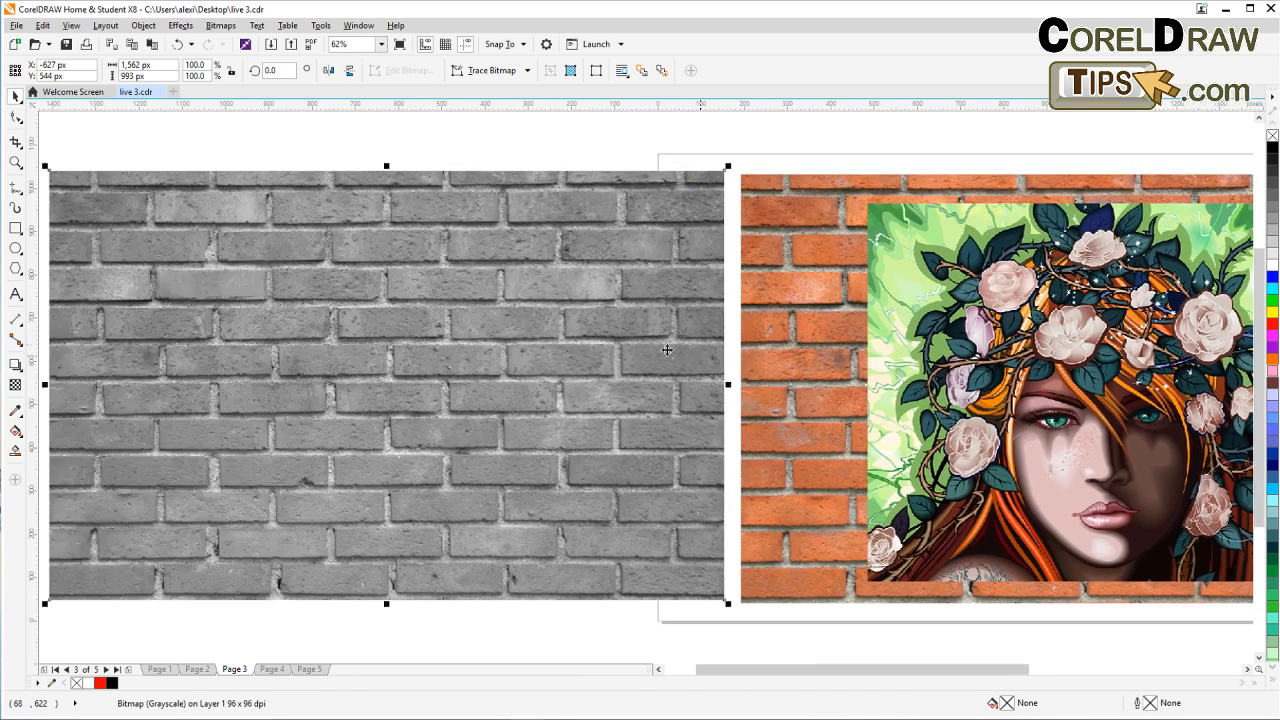
drag(488, 320, 594, 325)
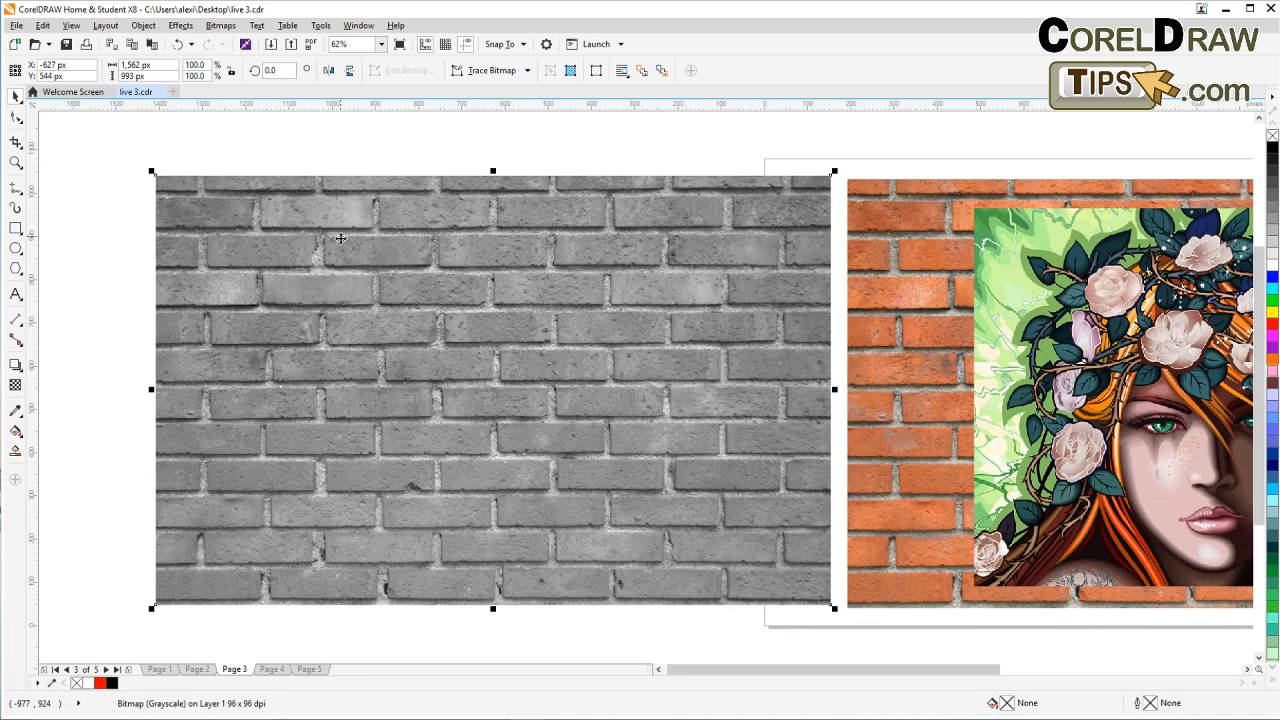
Step: Start a Brightness/Contrast/Intensity adjustment on the grayscale brick wall and raise the contrast to 92
click(181, 26)
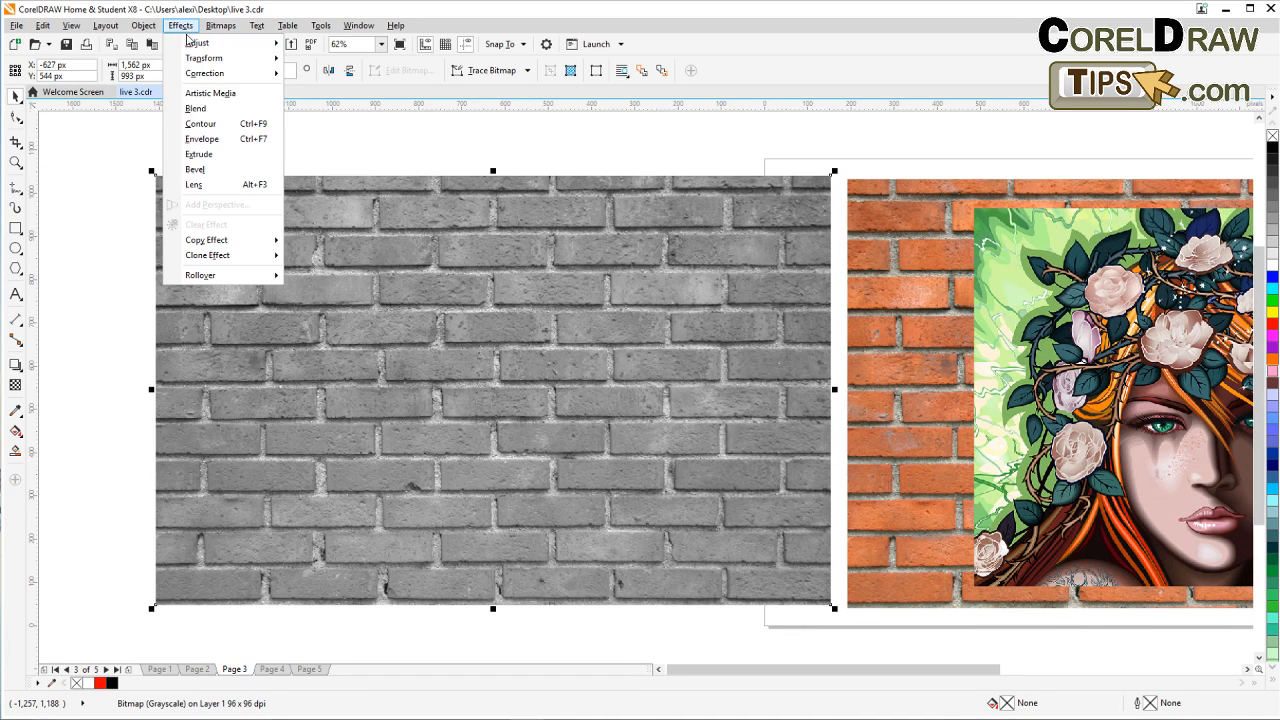
mouse_move(206, 64)
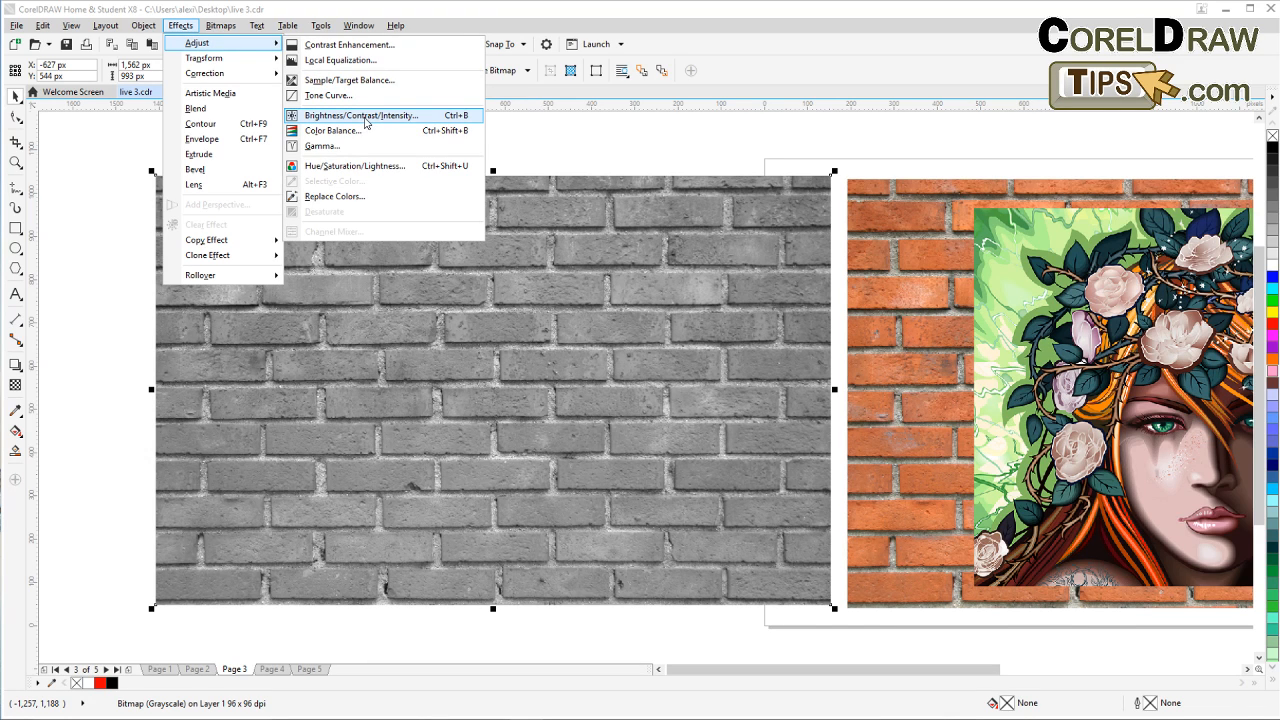
click(362, 116)
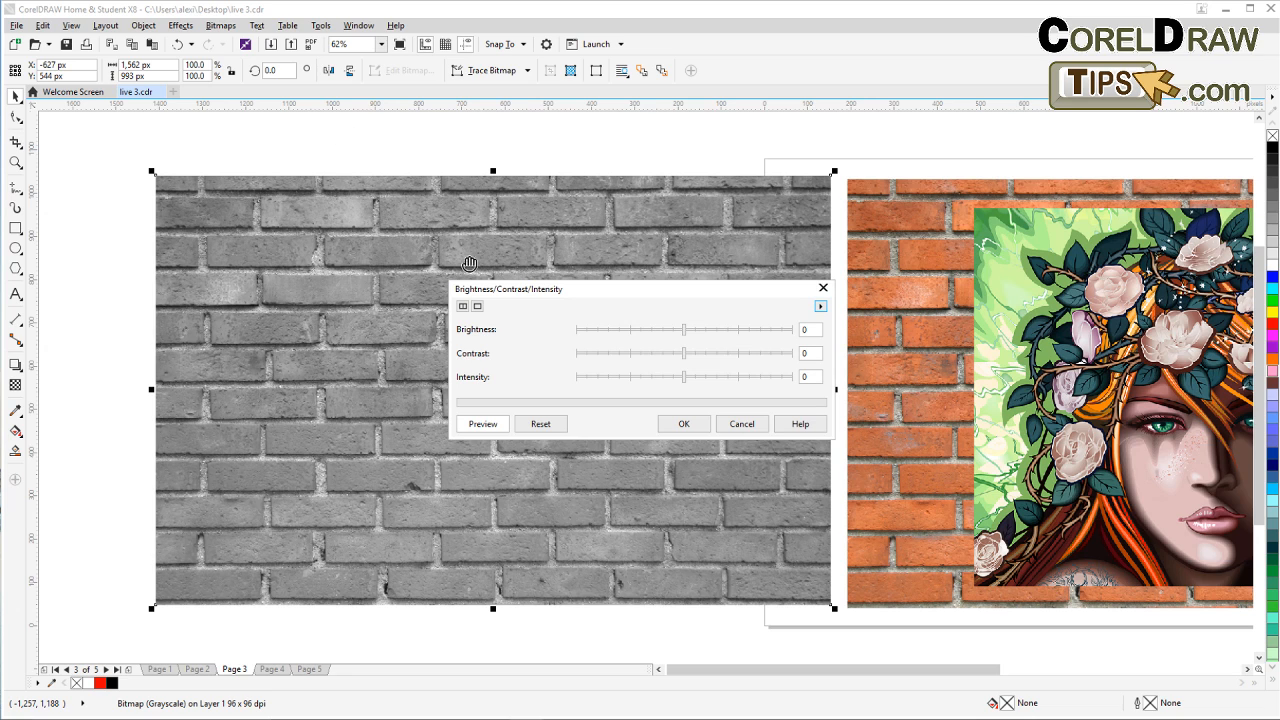
drag(576, 302, 337, 377)
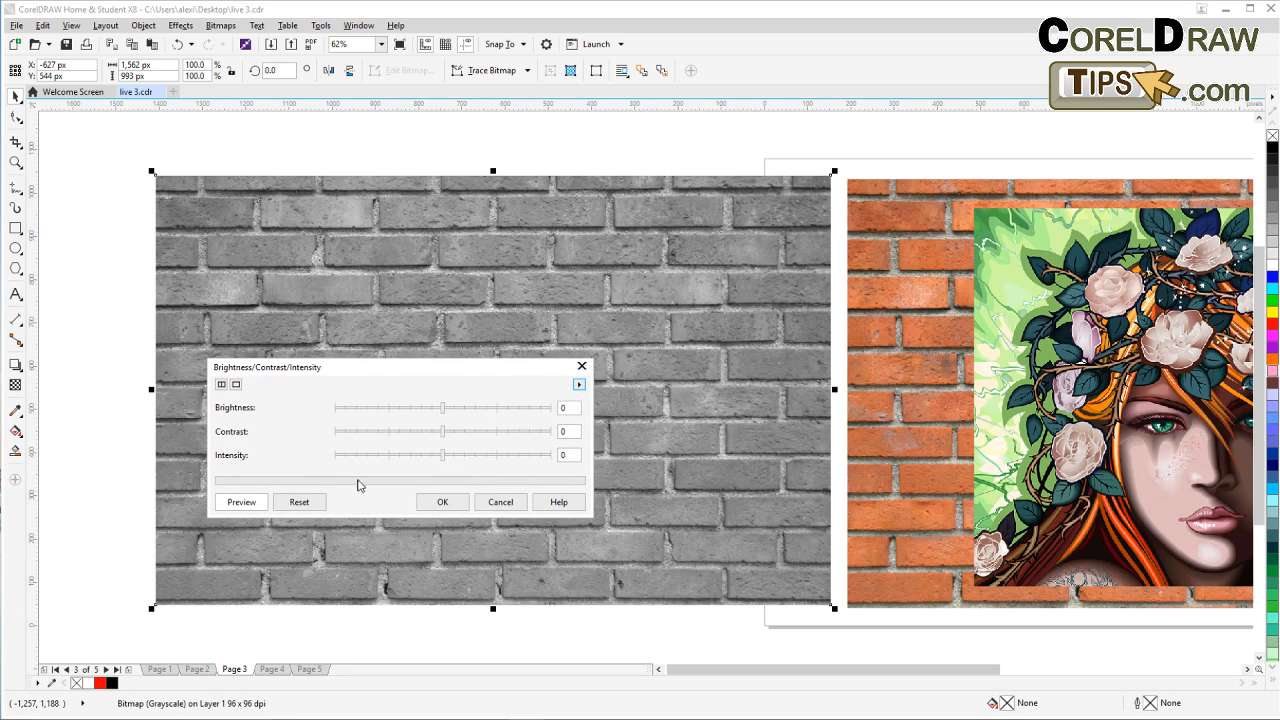
drag(443, 431, 544, 437)
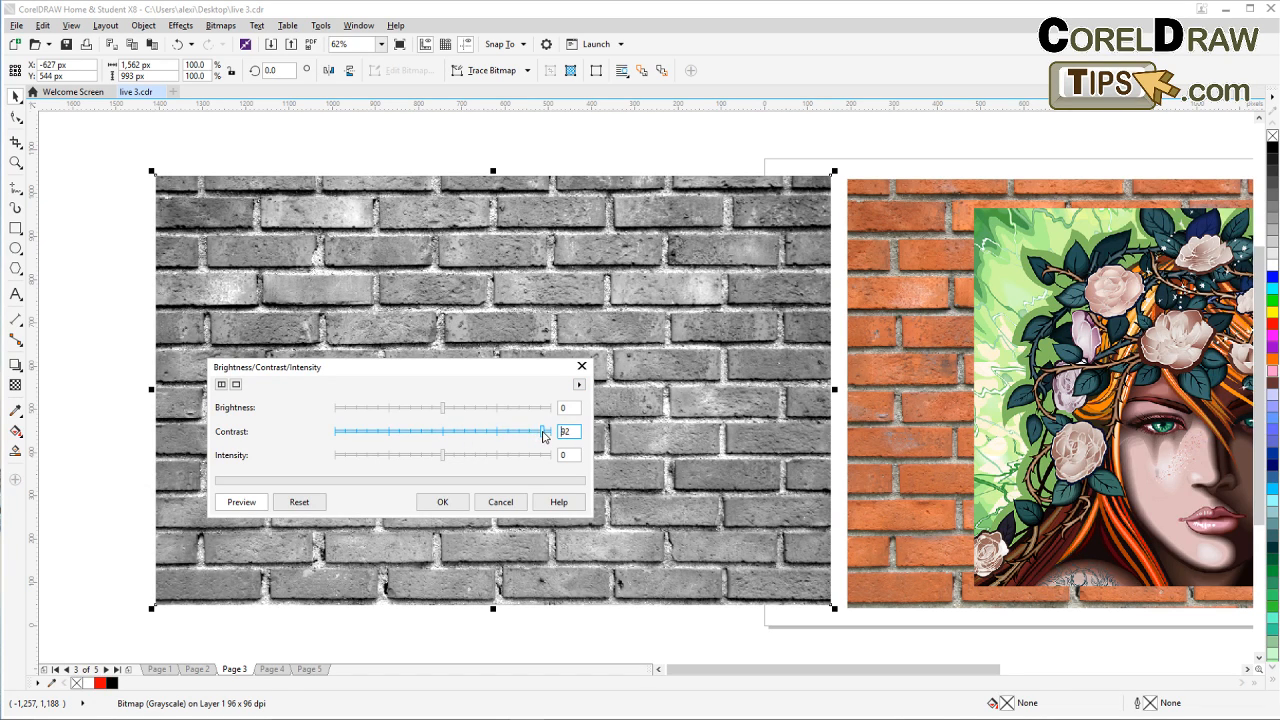
Step: Set brightness to -11 and intensity to 70, apply the adjustment, and shift the grayscale wall slightly up and left
drag(512, 375, 414, 452)
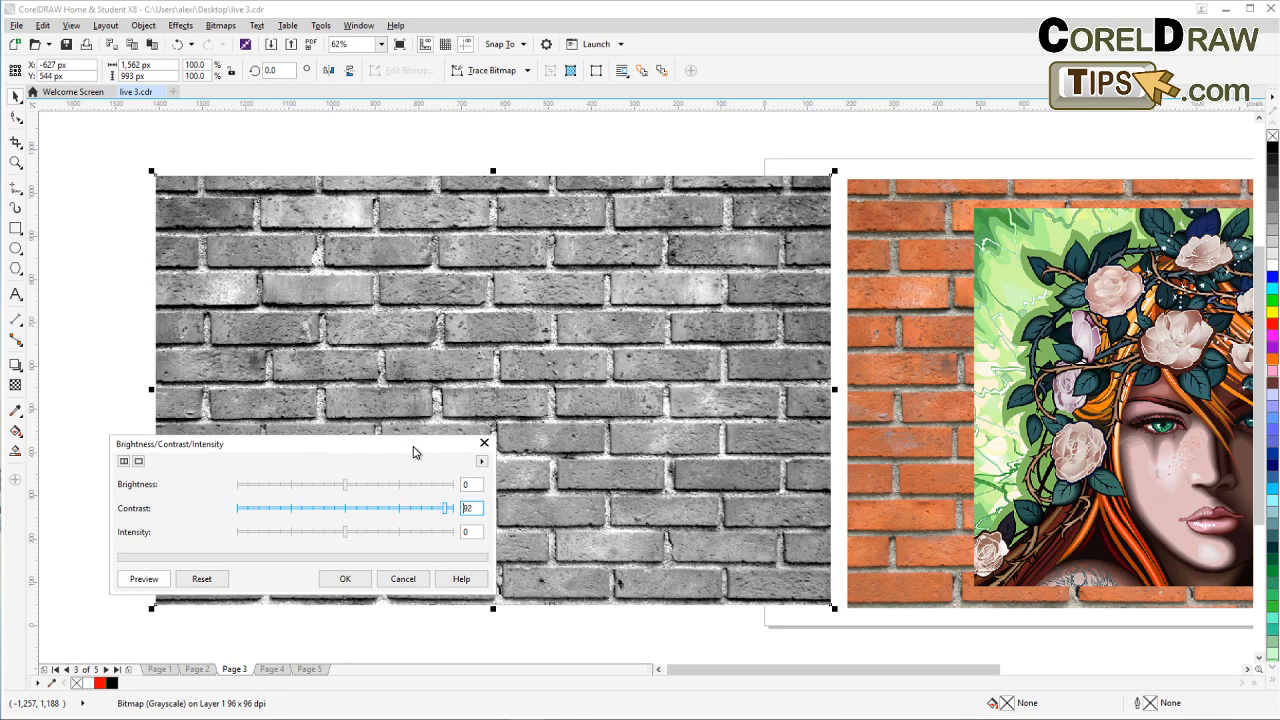
click(366, 486)
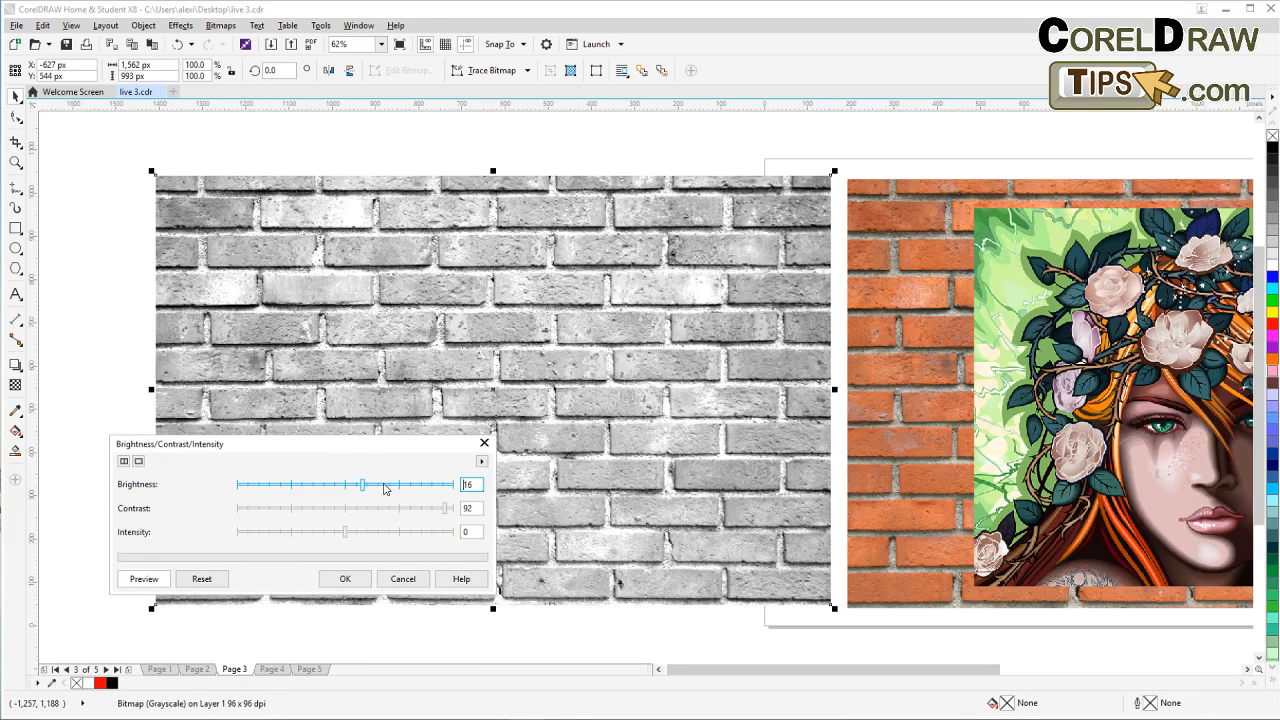
click(333, 486)
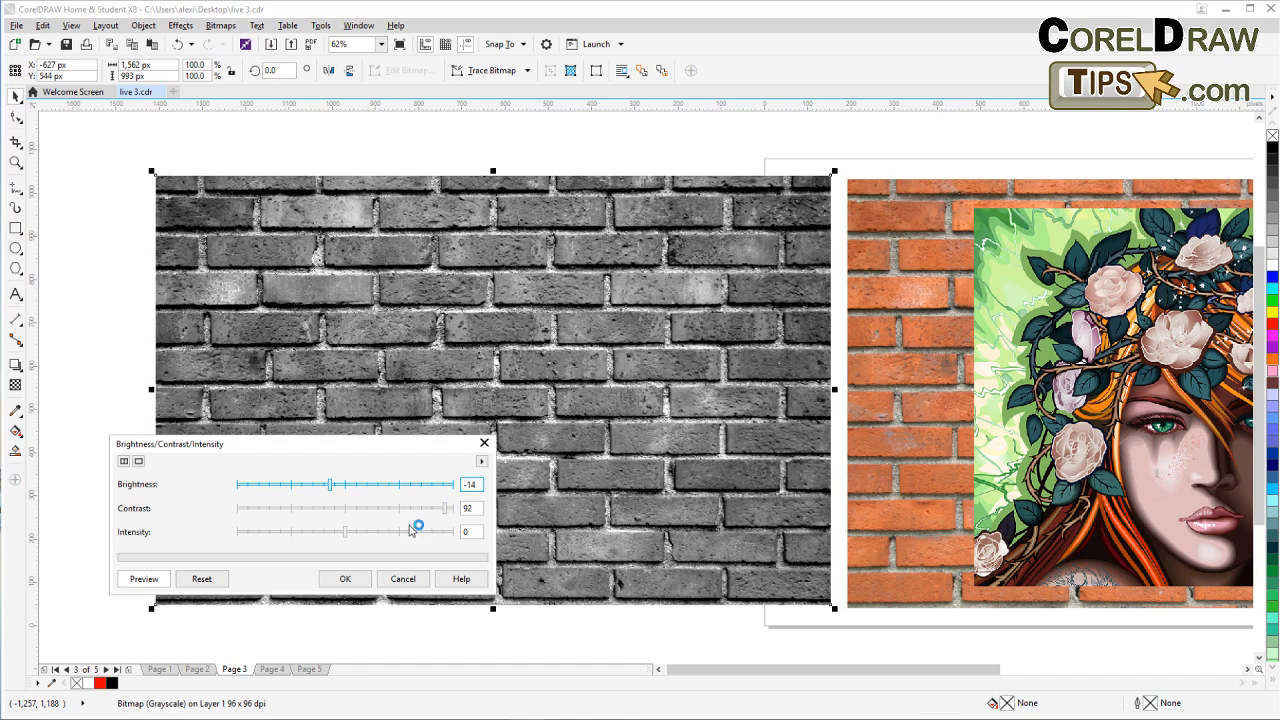
drag(376, 533, 422, 535)
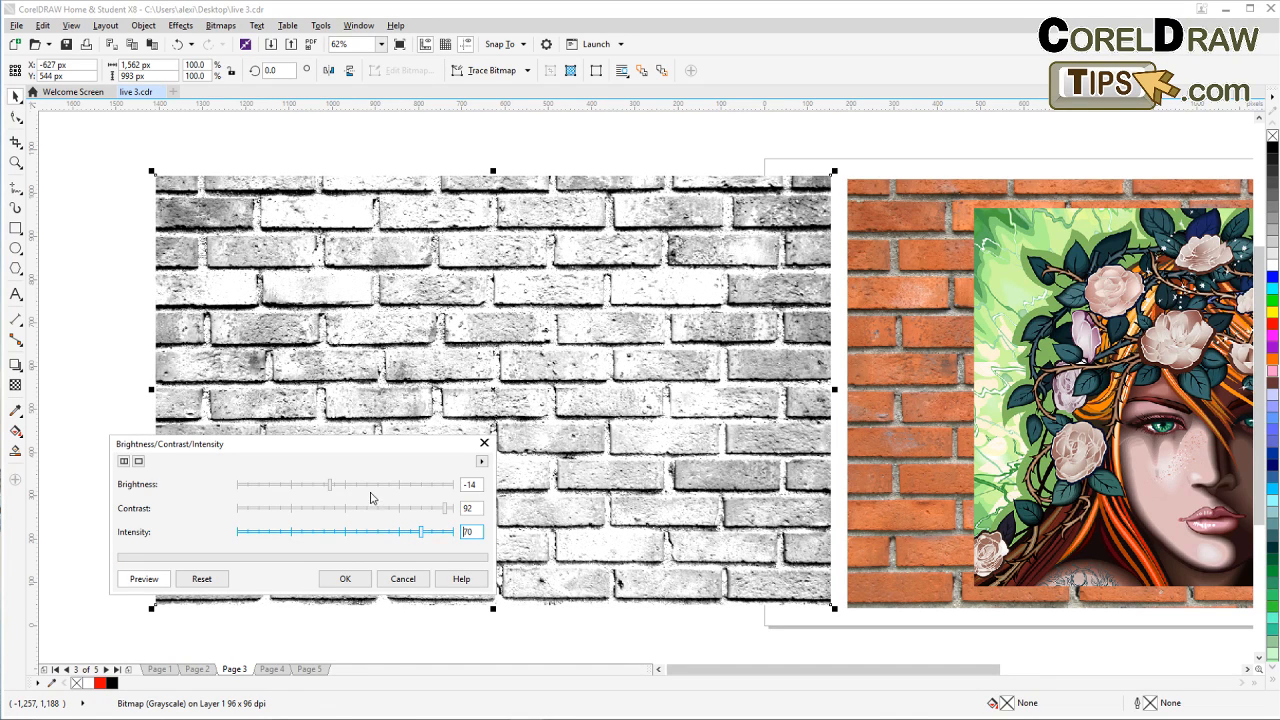
drag(347, 491, 339, 492)
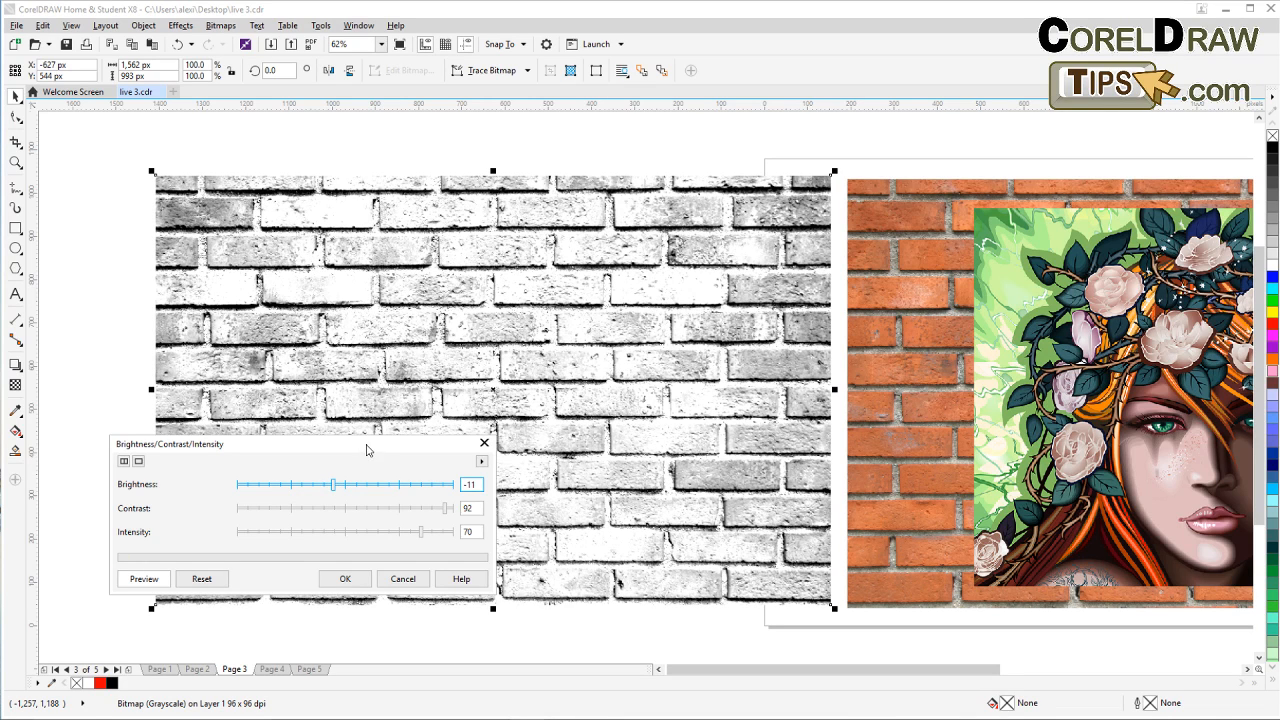
drag(366, 450, 432, 410)
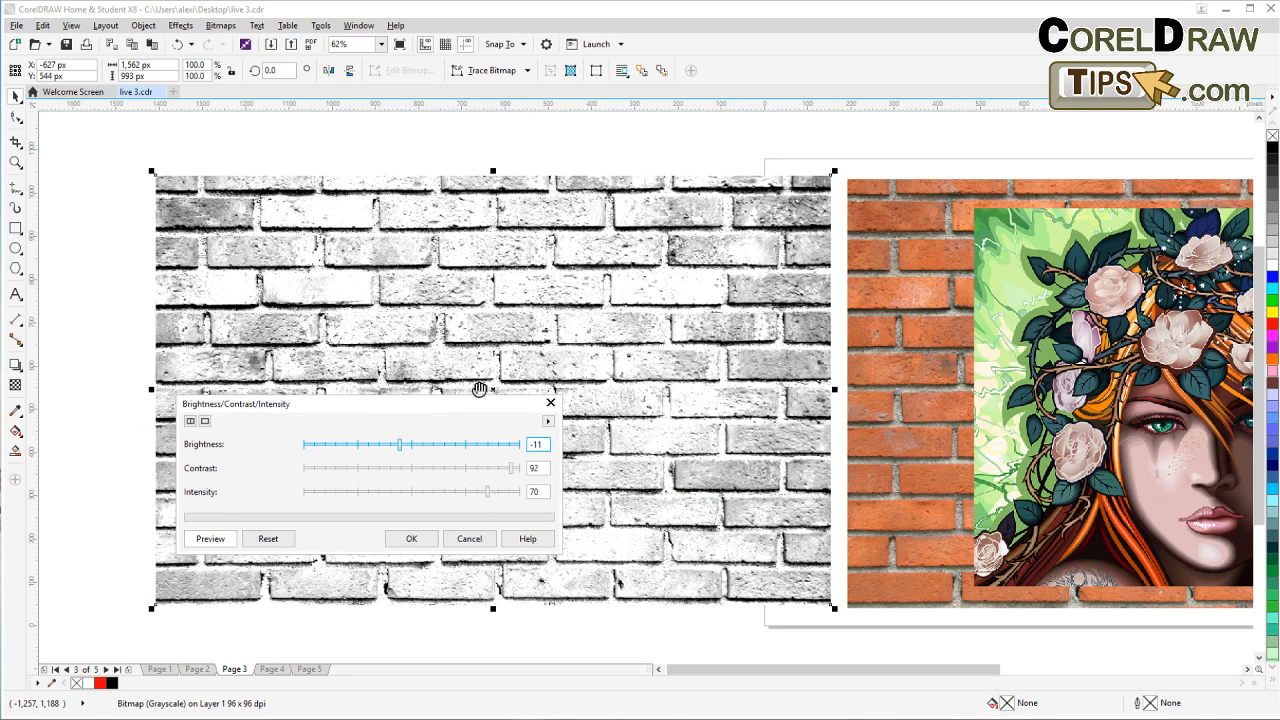
click(412, 539)
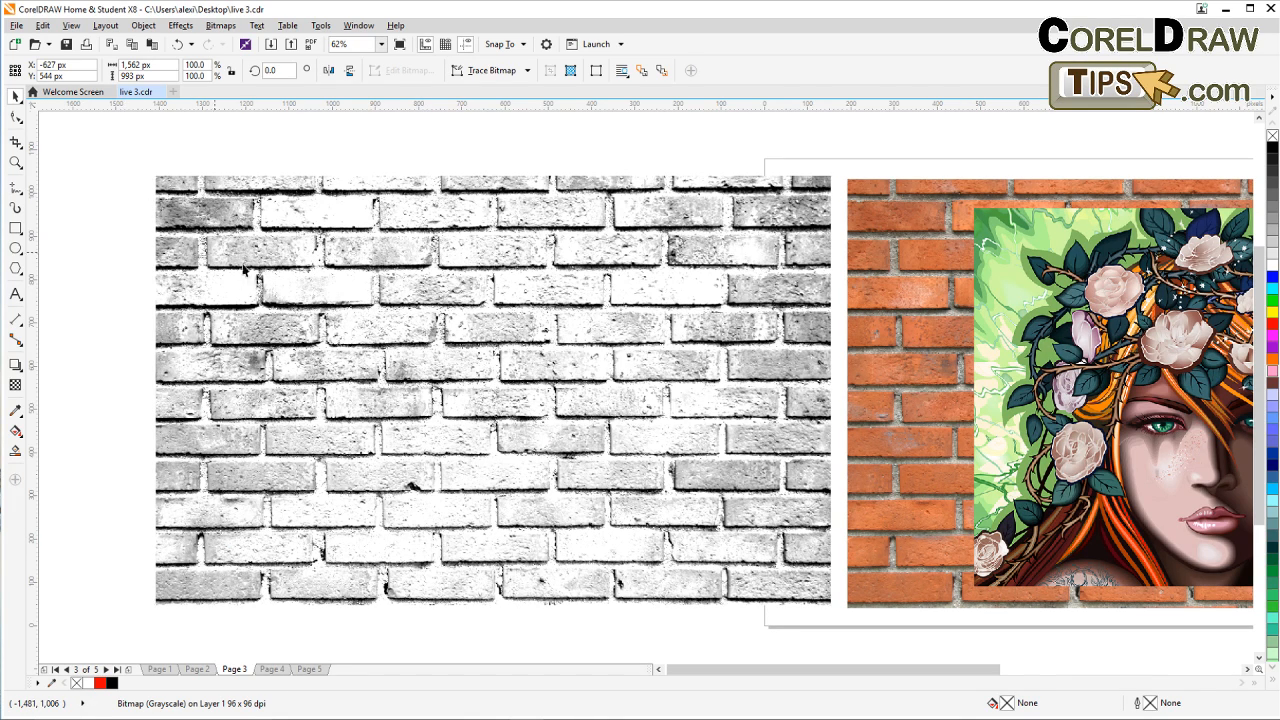
drag(243, 270, 211, 258)
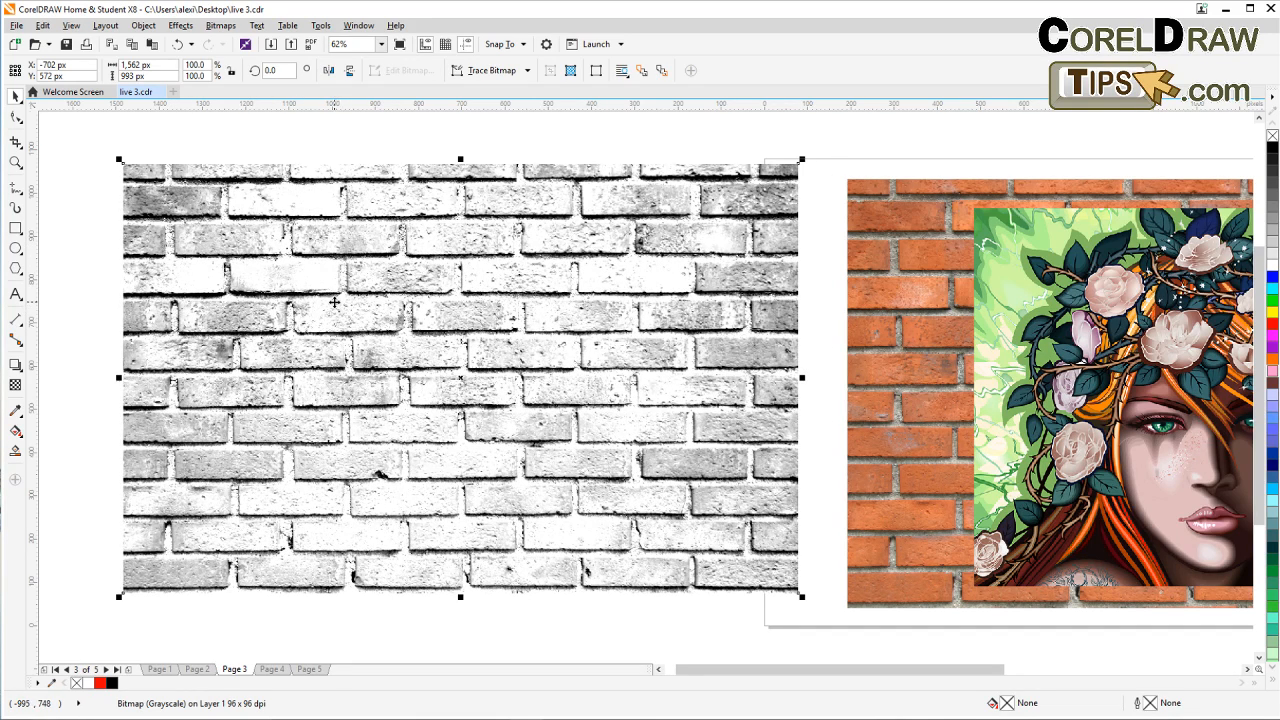
click(16, 26)
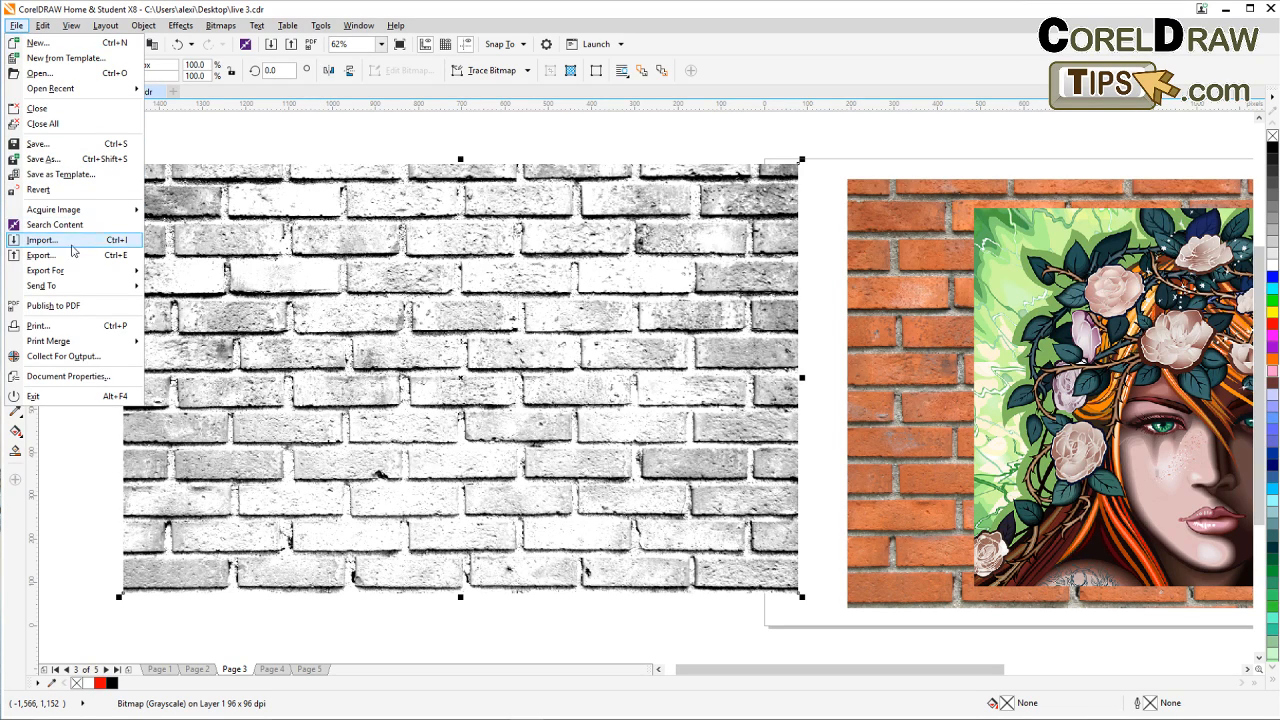
mouse_move(70, 277)
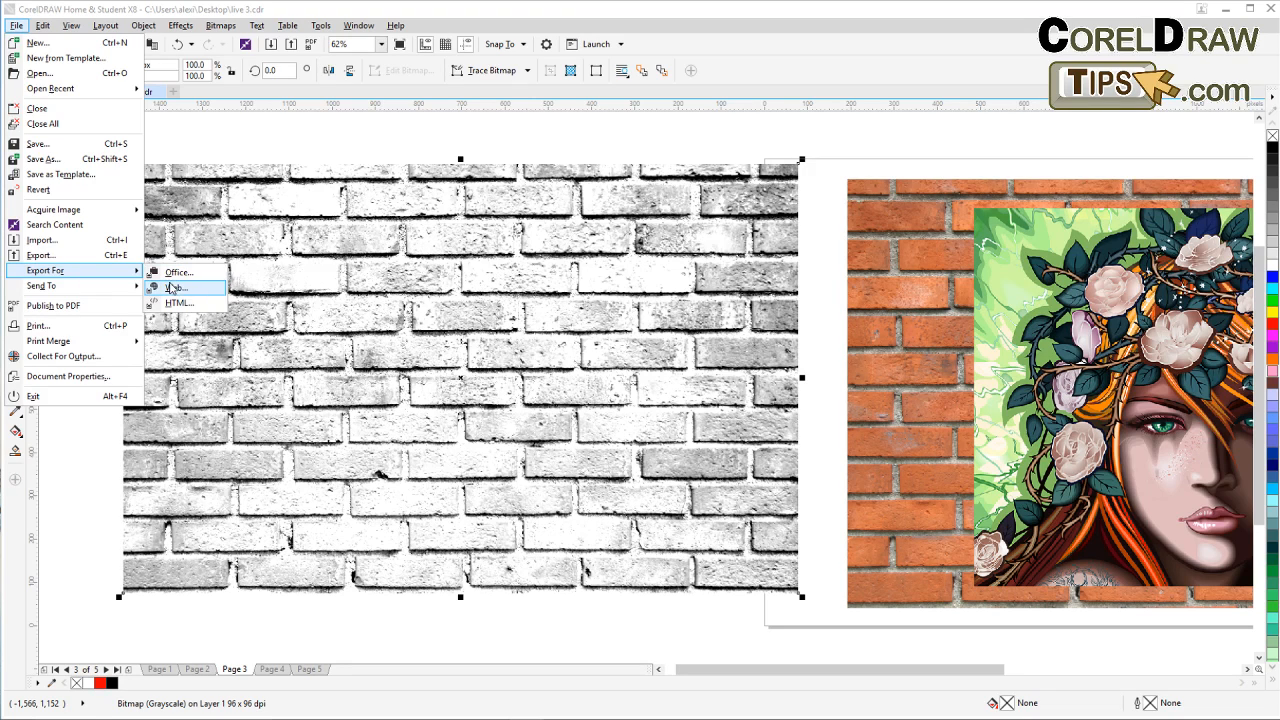
click(221, 154)
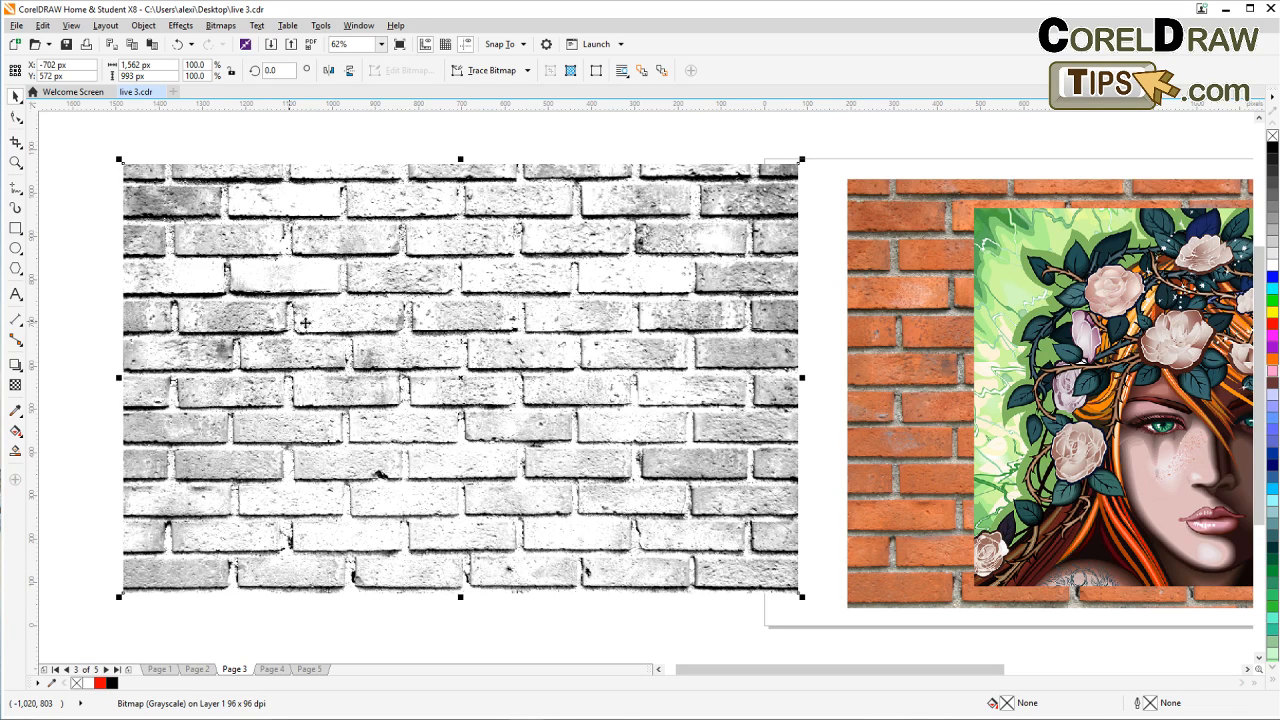
Step: Apply a Gaussian Blur with a radius of 3.9 pixels to the high-contrast grayscale wall
click(214, 27)
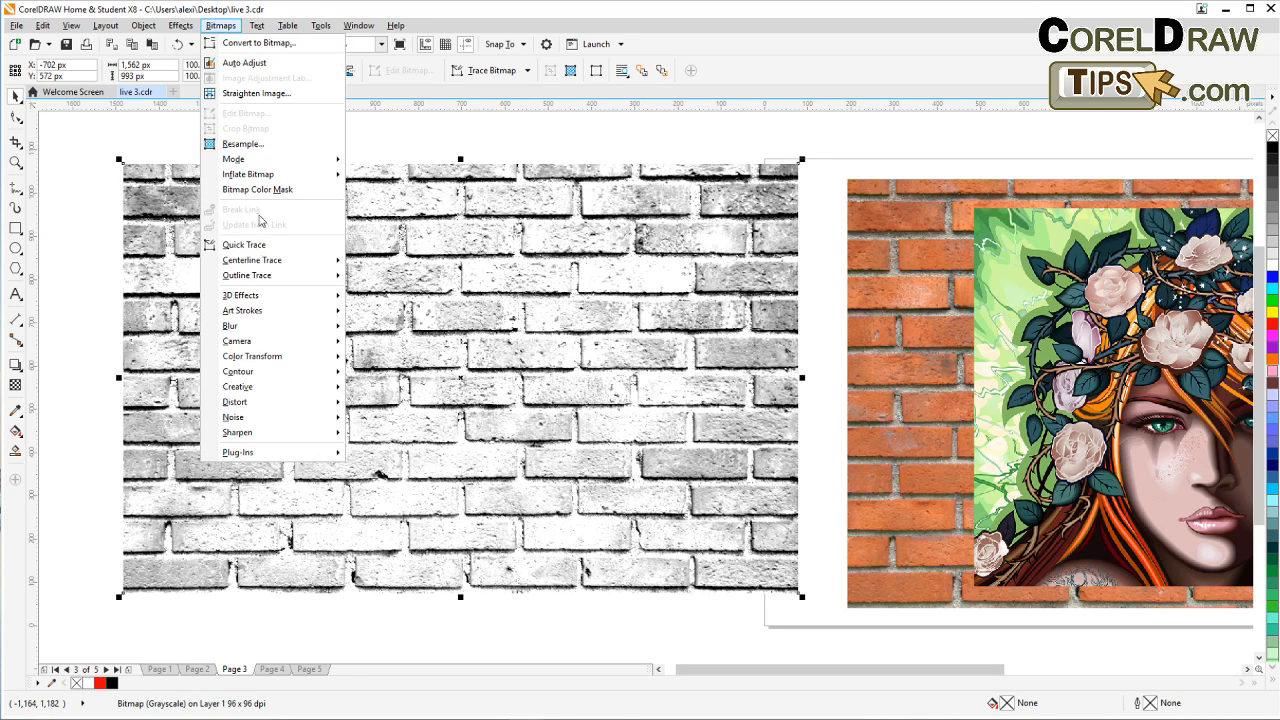
mouse_move(259, 327)
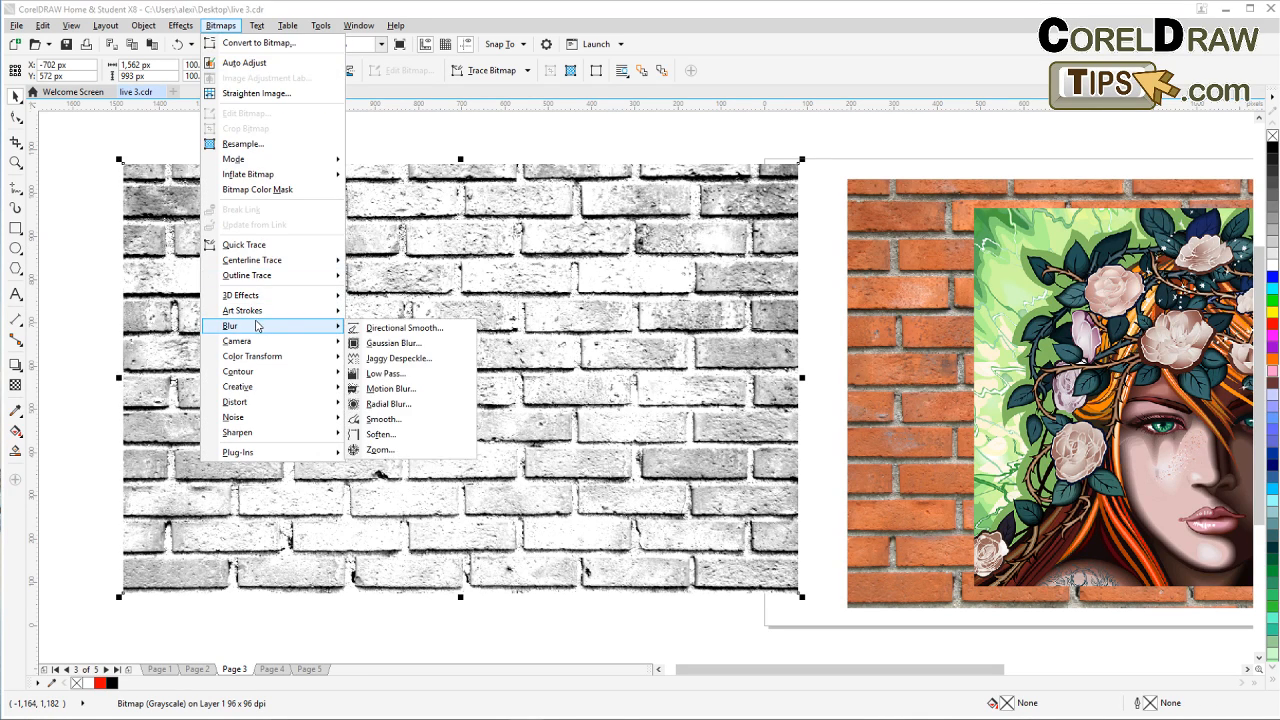
click(377, 345)
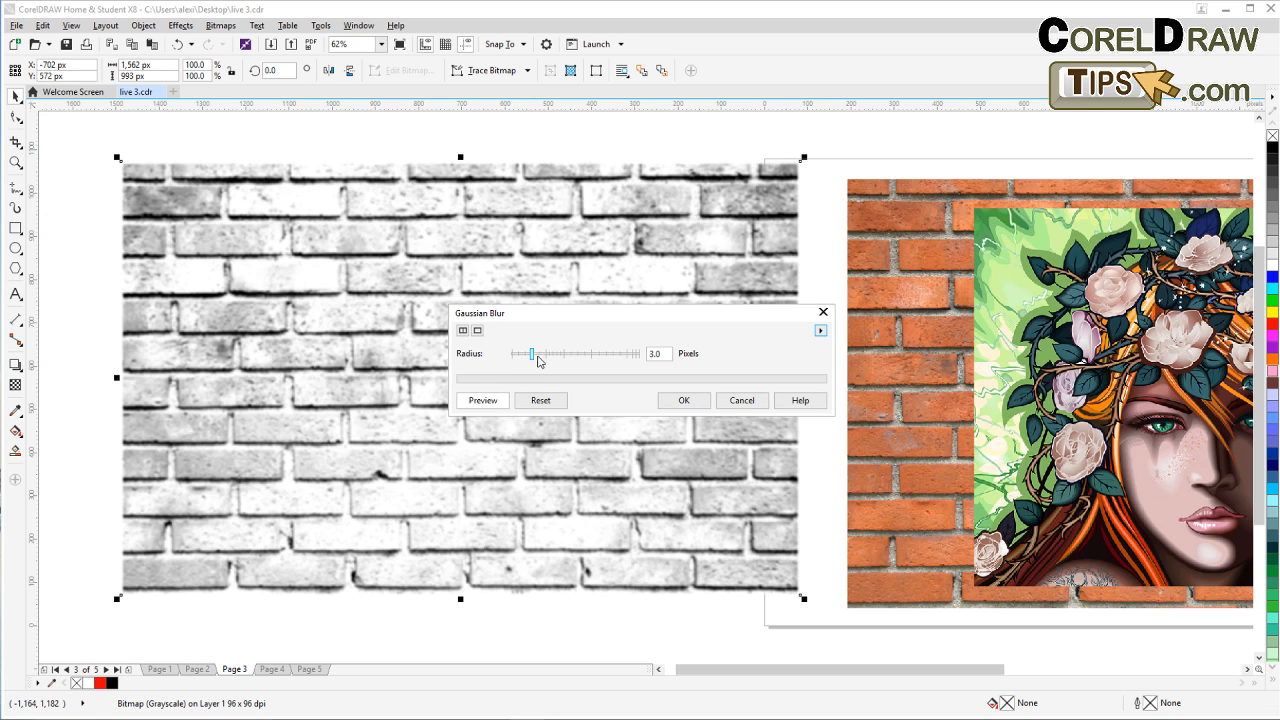
mouse_move(533, 356)
mouse_down()
mouse_move(550, 364)
mouse_move(536, 357)
mouse_up()
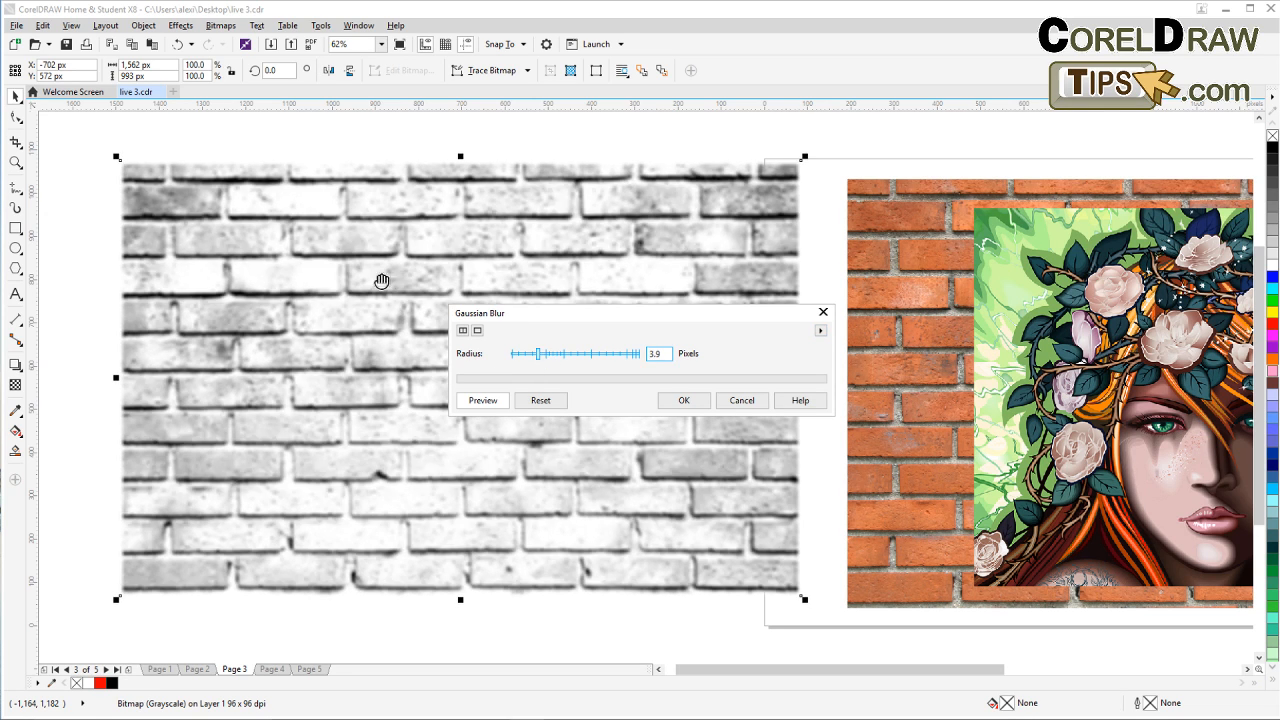
click(676, 403)
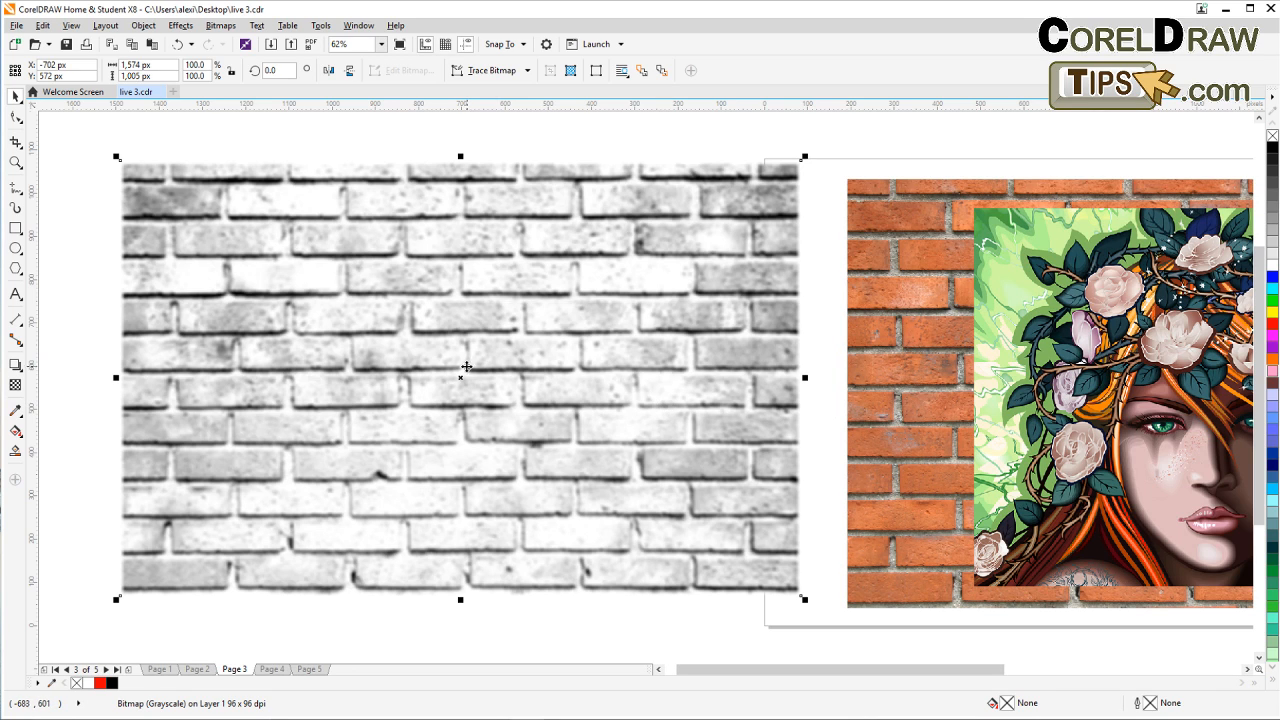
Step: Export the blurred grayscale wall for the web as a PNG file named wall on the Desktop
click(17, 27)
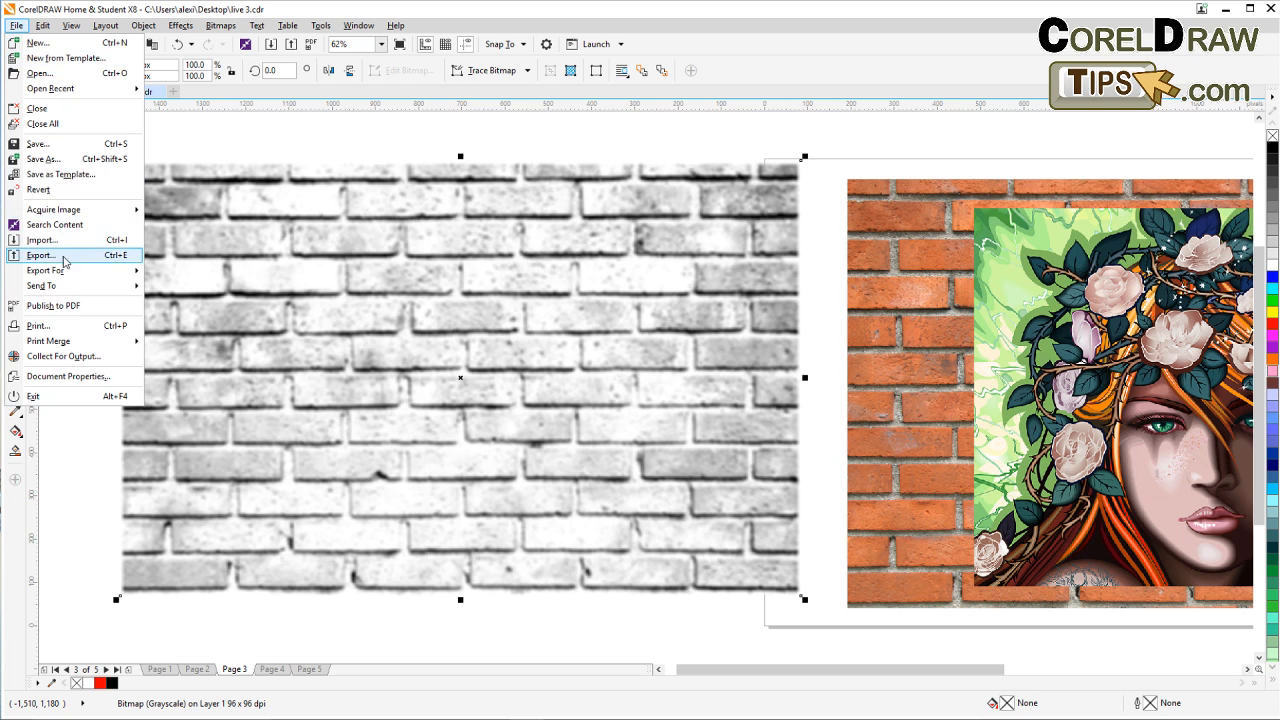
click(187, 290)
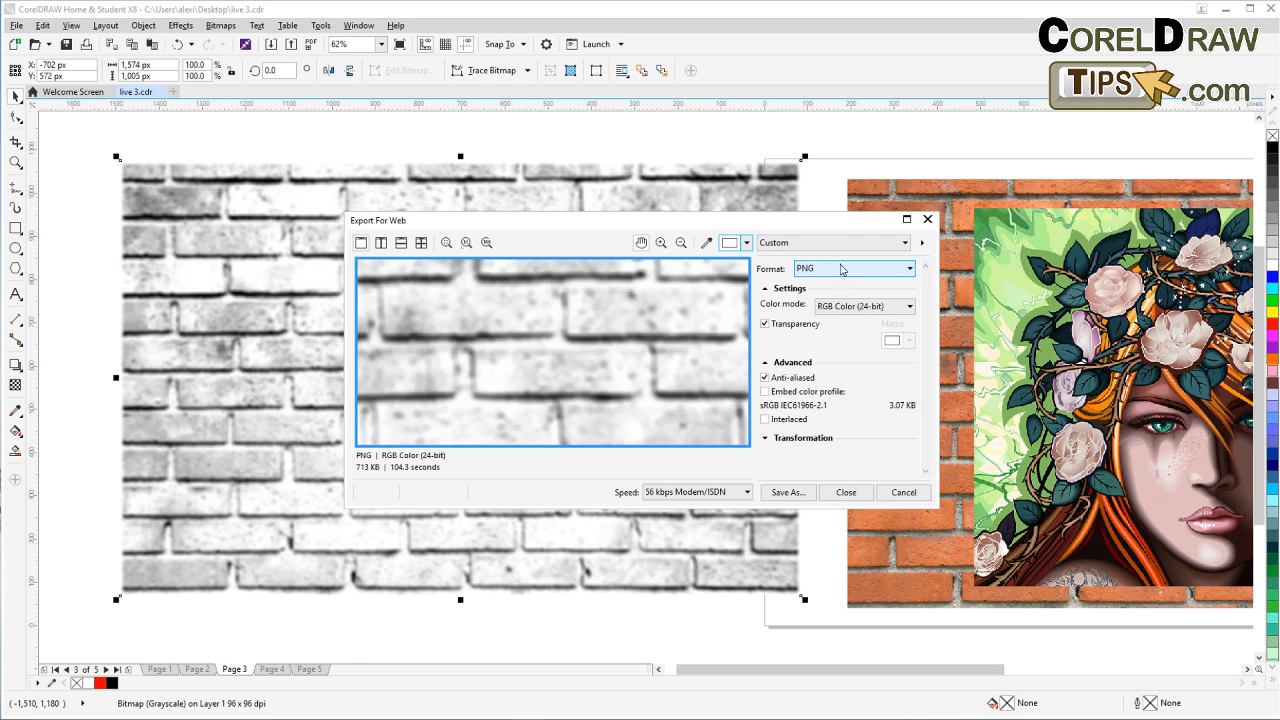
click(786, 492)
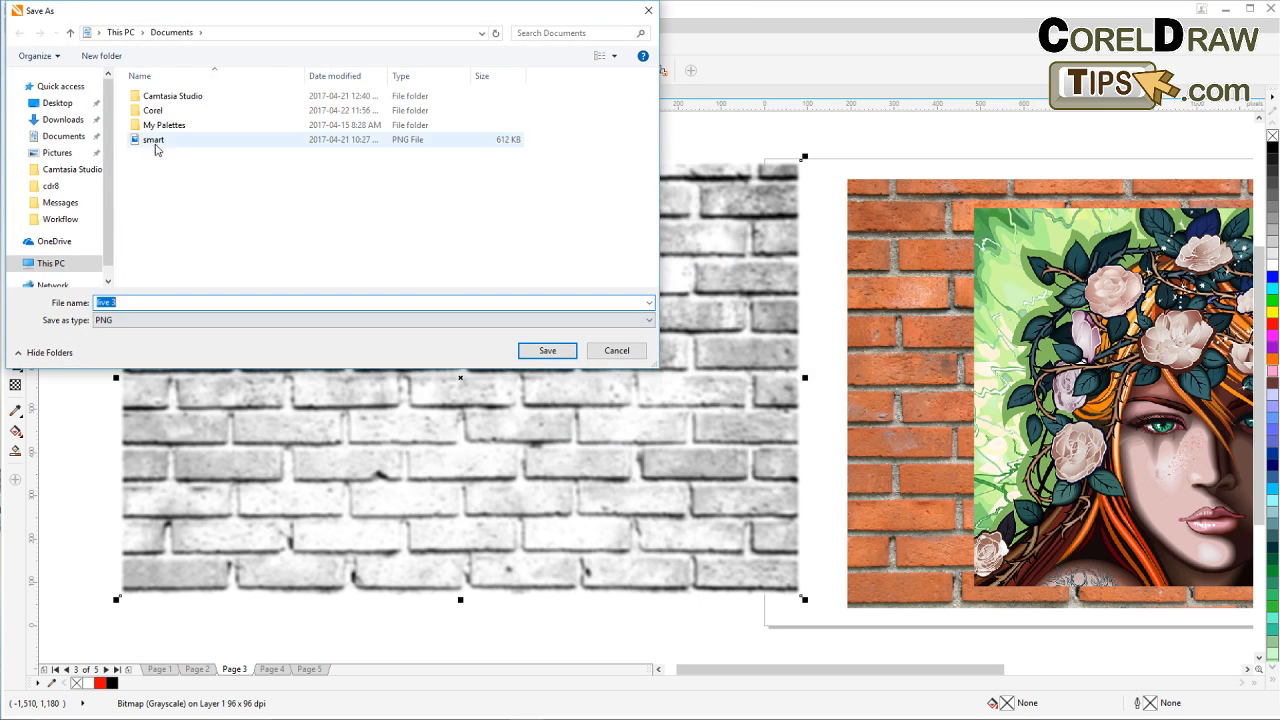
click(76, 106)
click(150, 303)
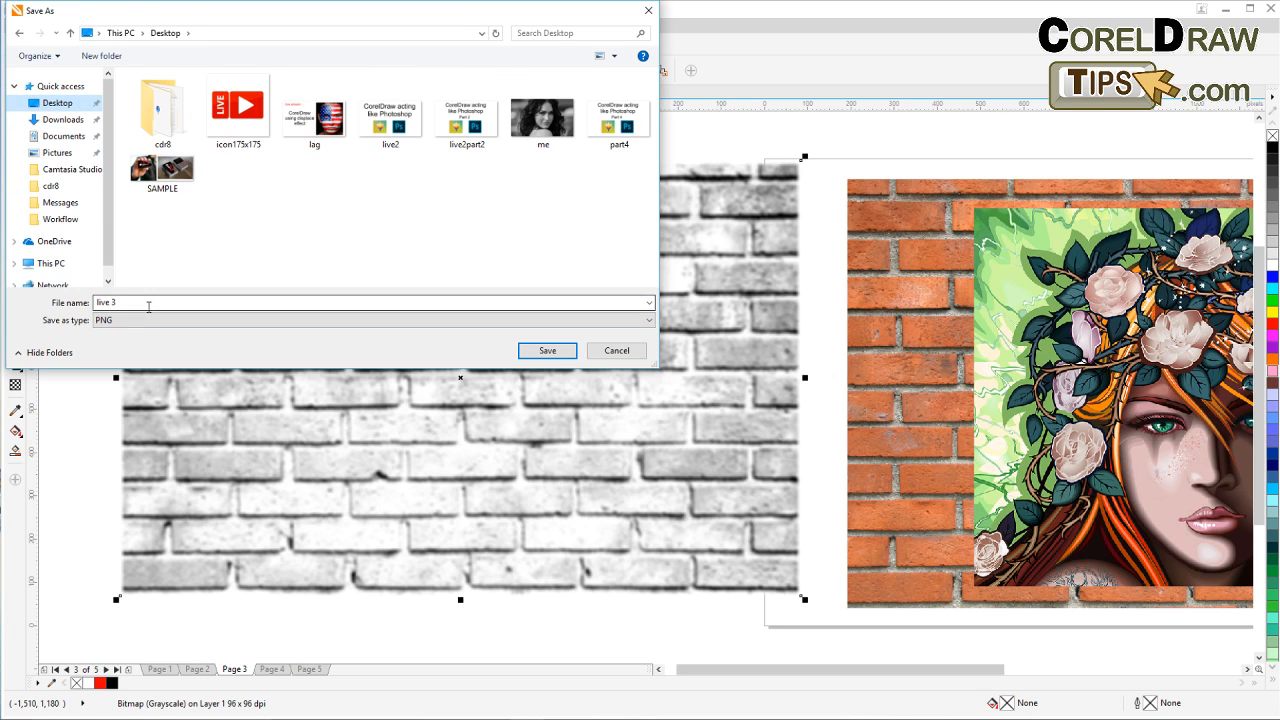
text(wall)
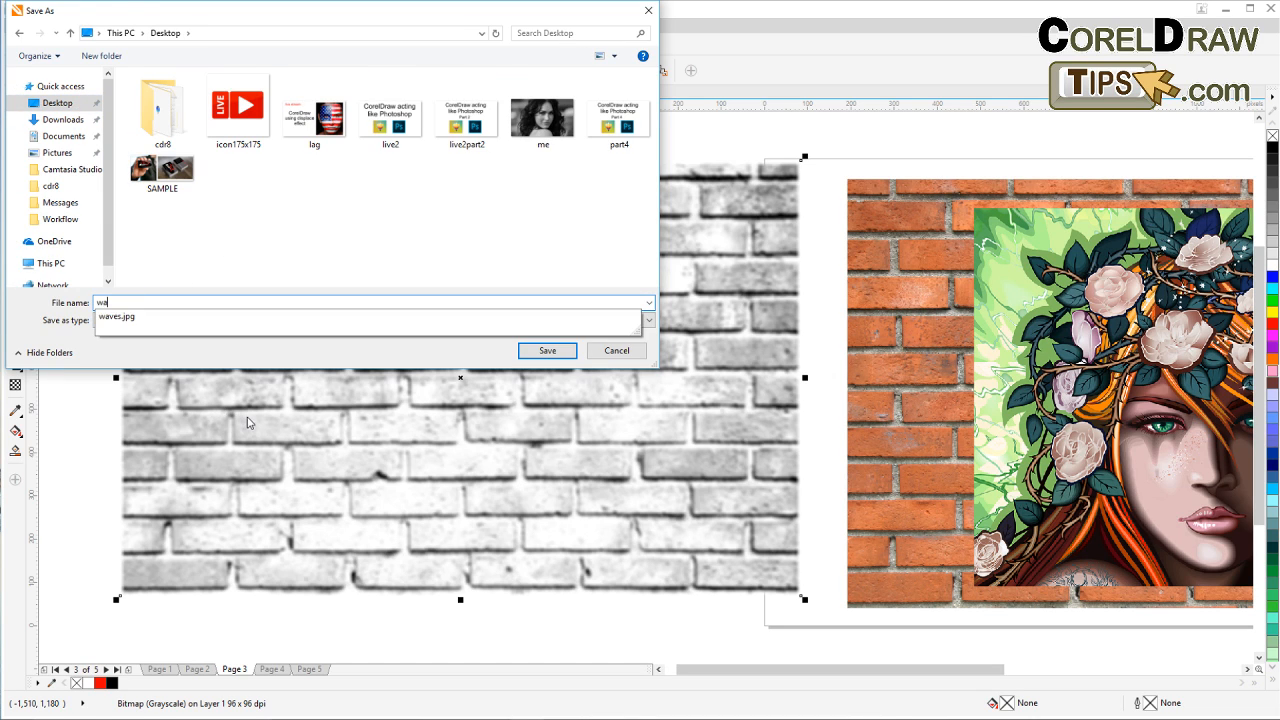
click(548, 351)
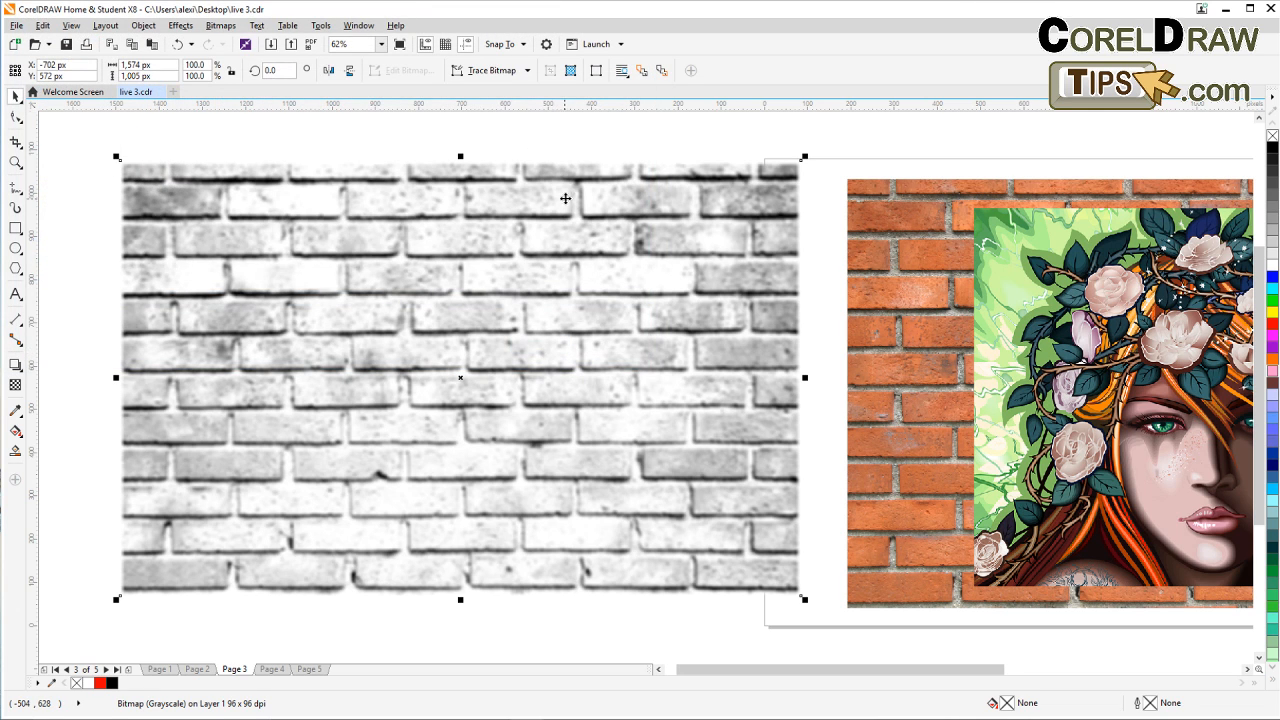
Step: Delete the grayscale wall copy from the drawing and select the original orange brick wall behind the portrait
key(Delete)
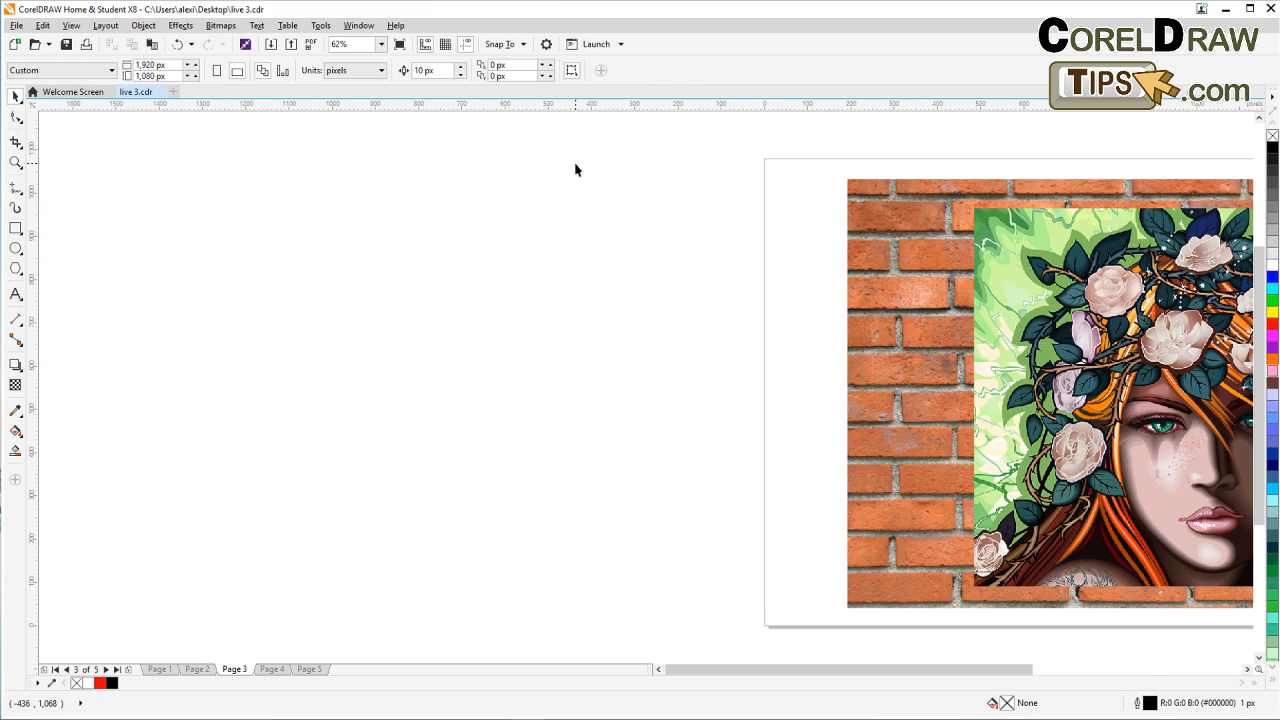
drag(717, 294, 35, 278)
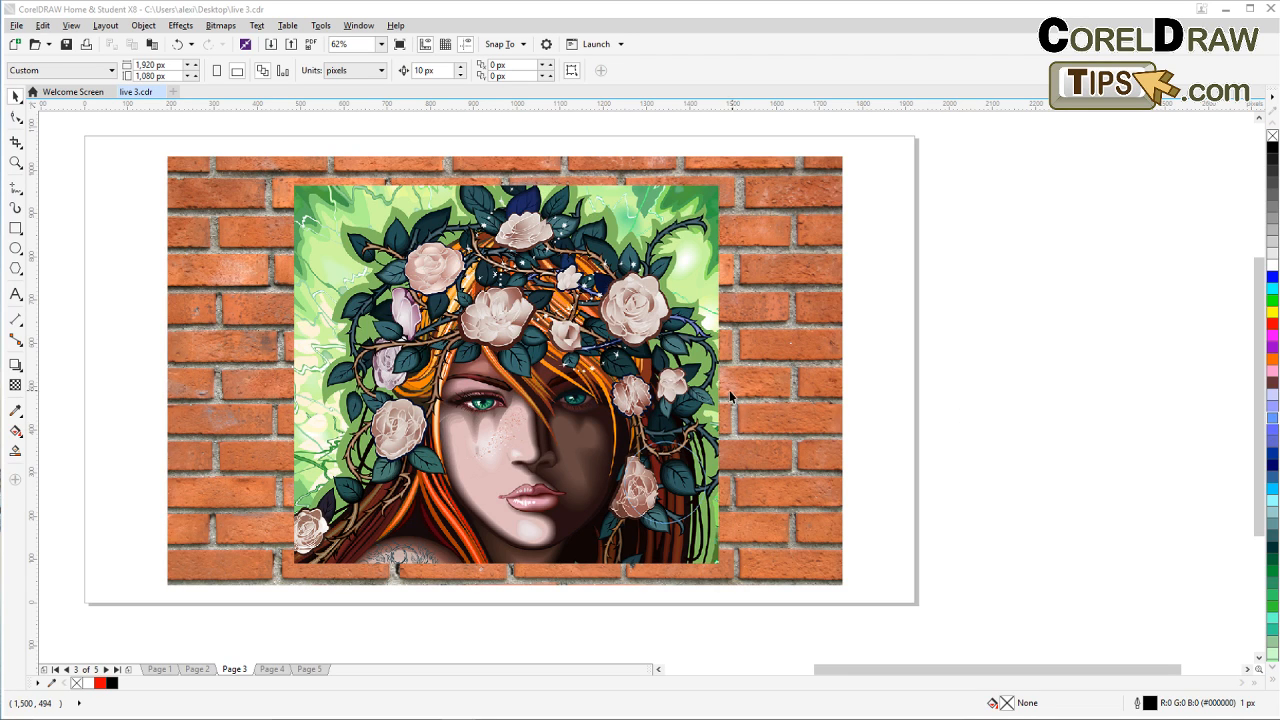
click(483, 396)
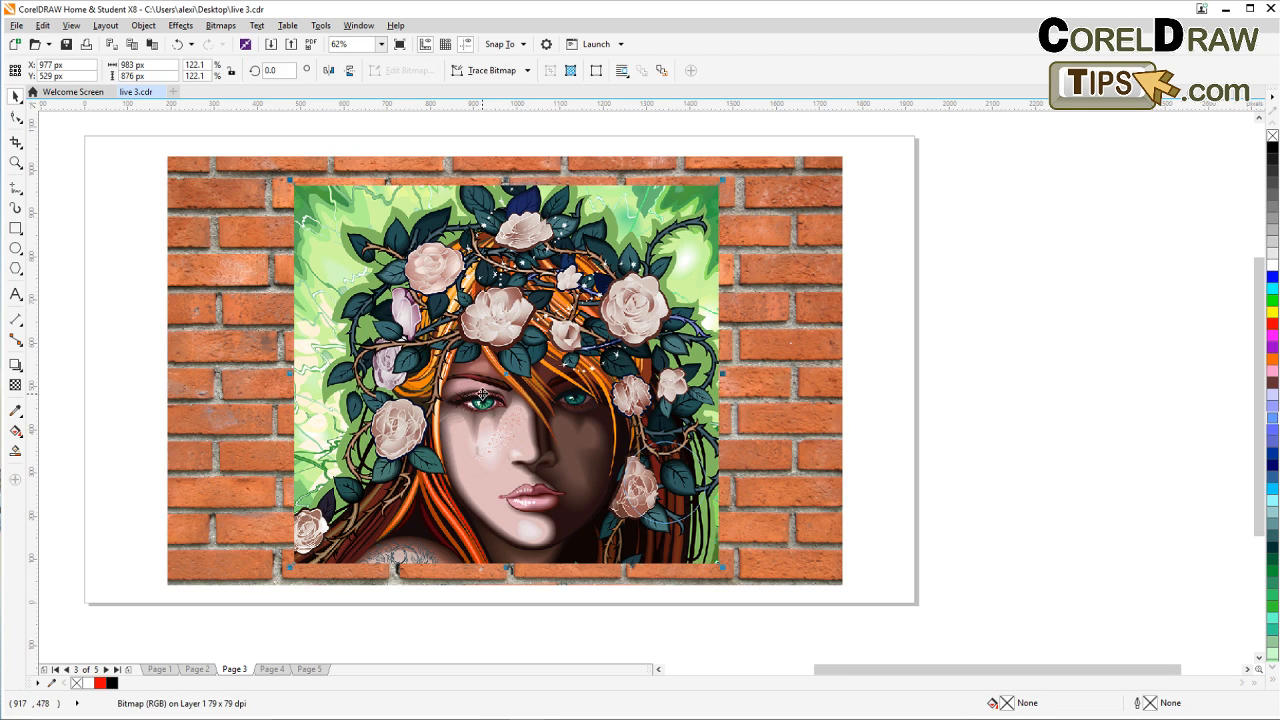
click(132, 359)
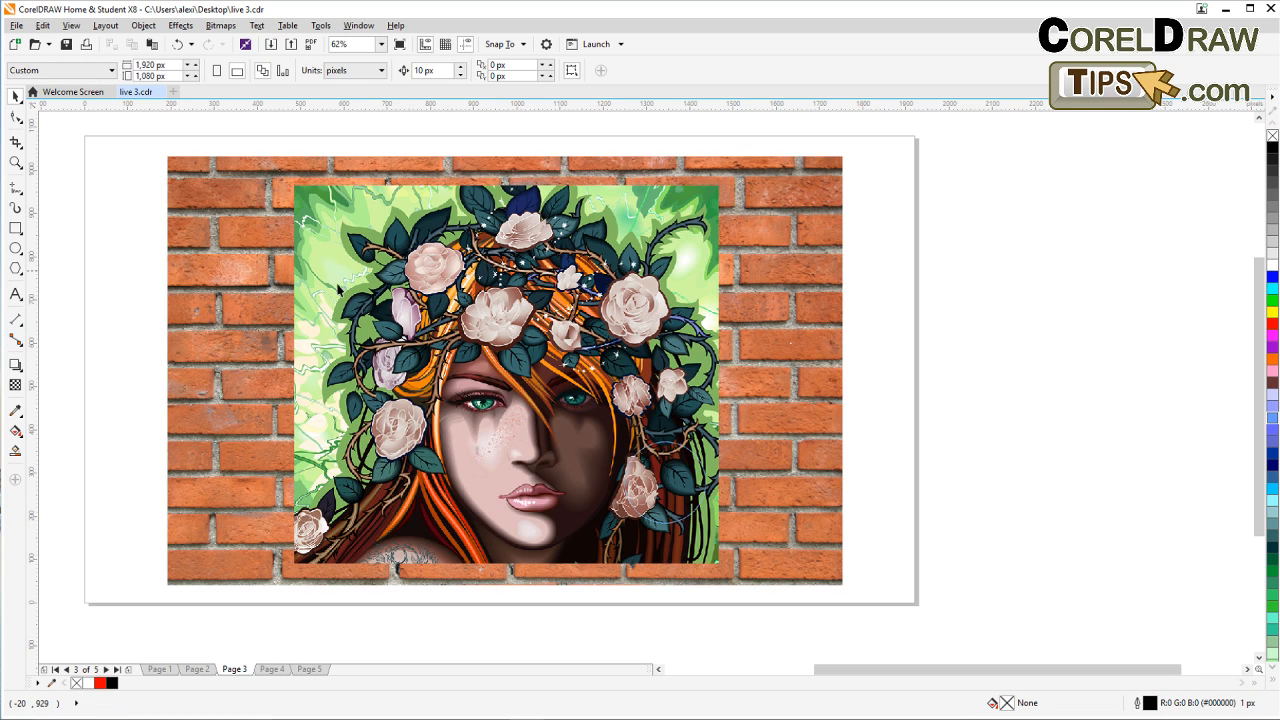
click(186, 249)
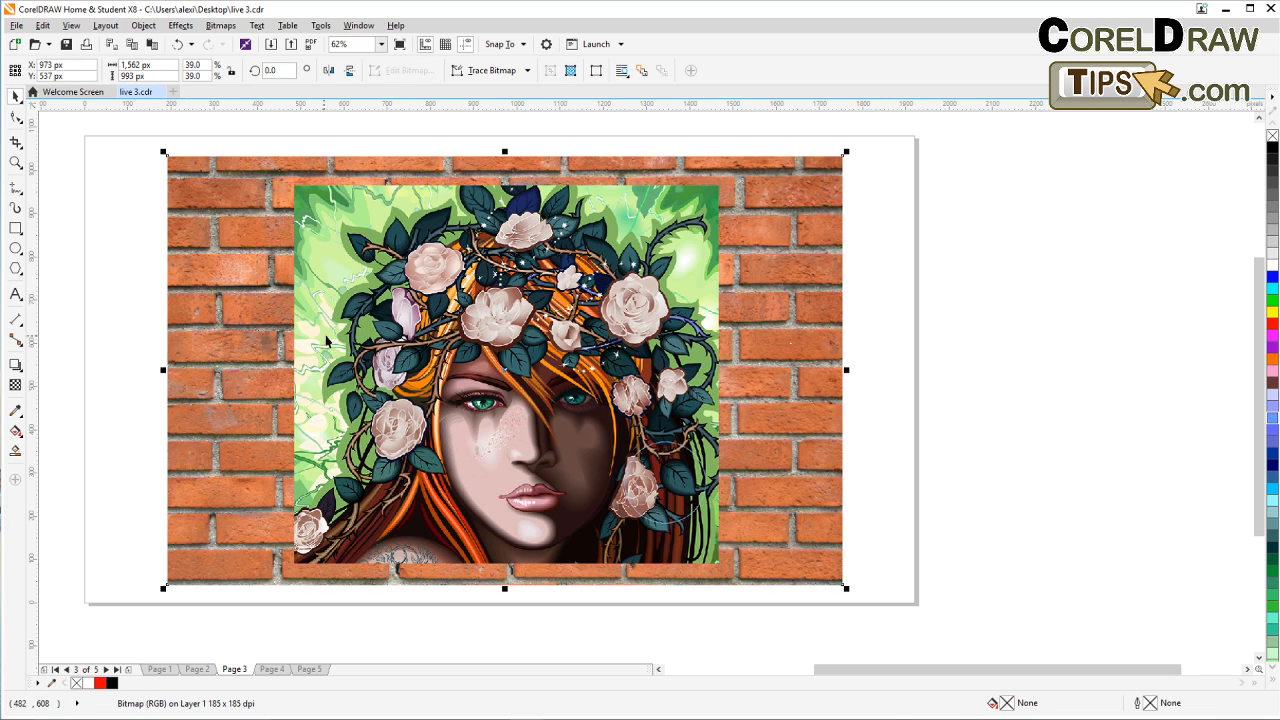
Step: Draw a rectangle of about 1,562 × 993 px covering the whole brick wall photo
click(81, 292)
click(493, 355)
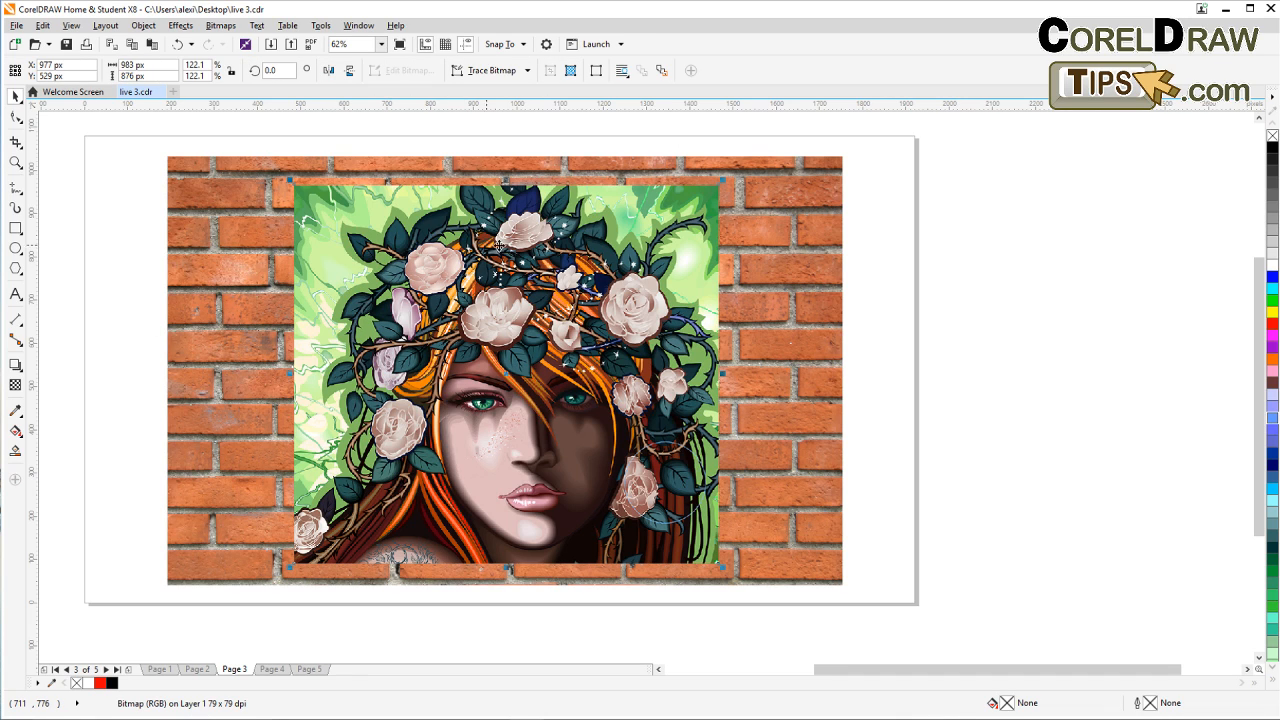
key(Escape)
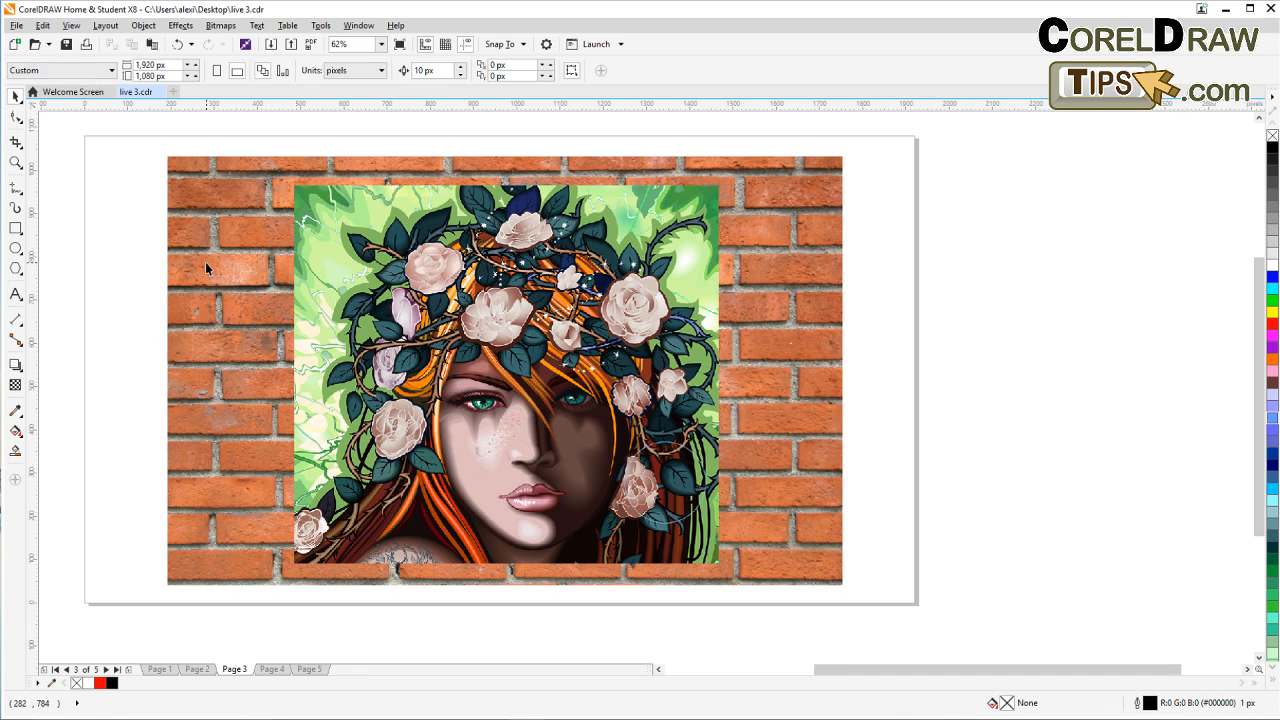
click(16, 229)
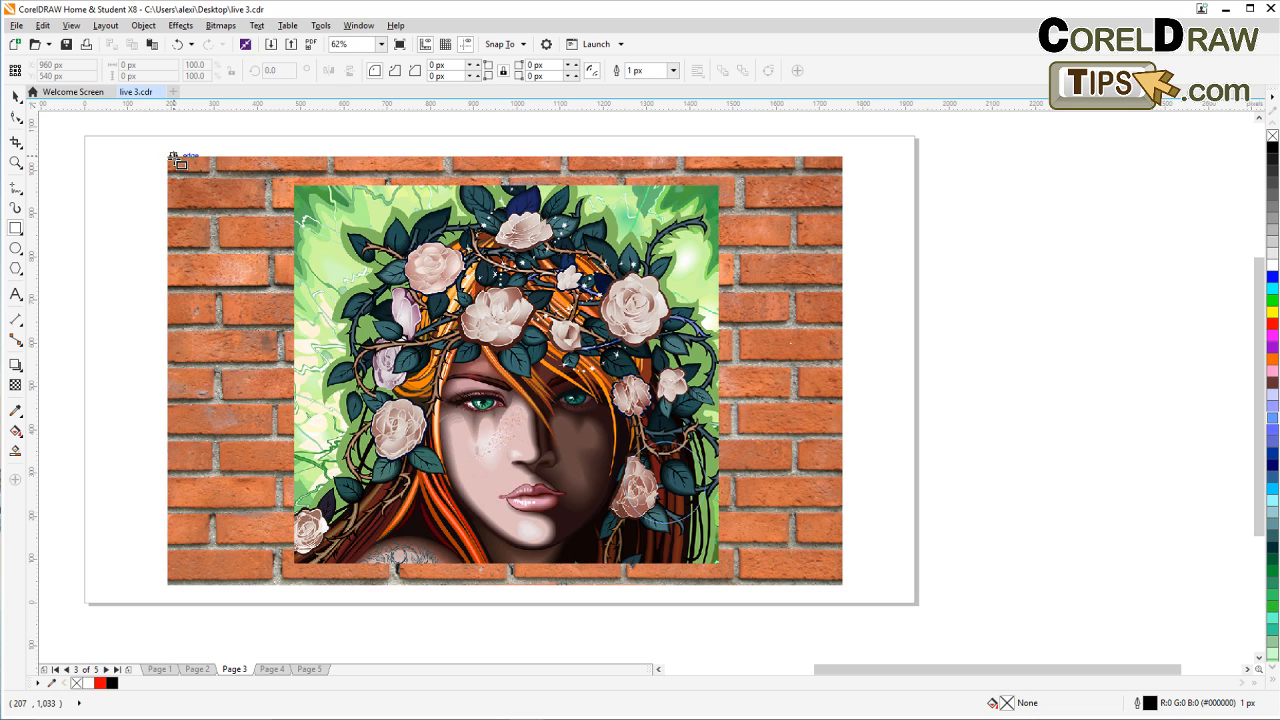
drag(167, 157, 845, 588)
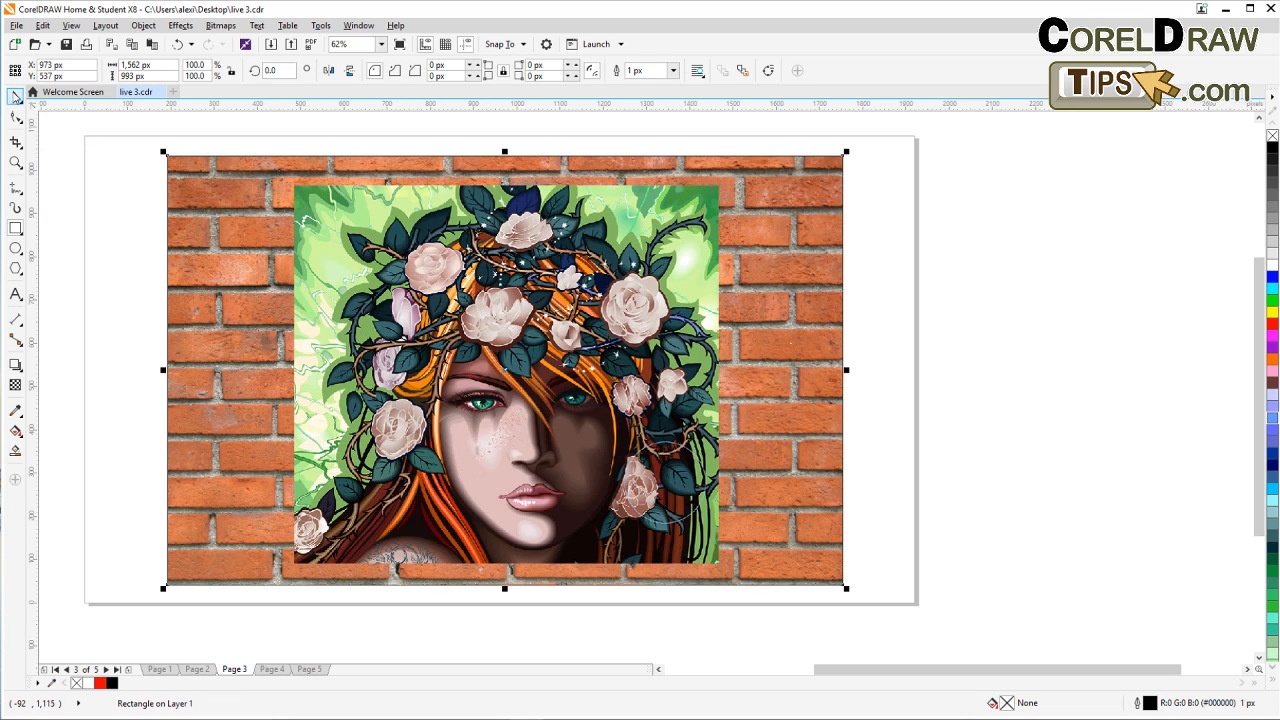
Step: Try moving the new rectangle away from the wall's edges, and undo the move
click(17, 99)
drag(204, 215, 241, 173)
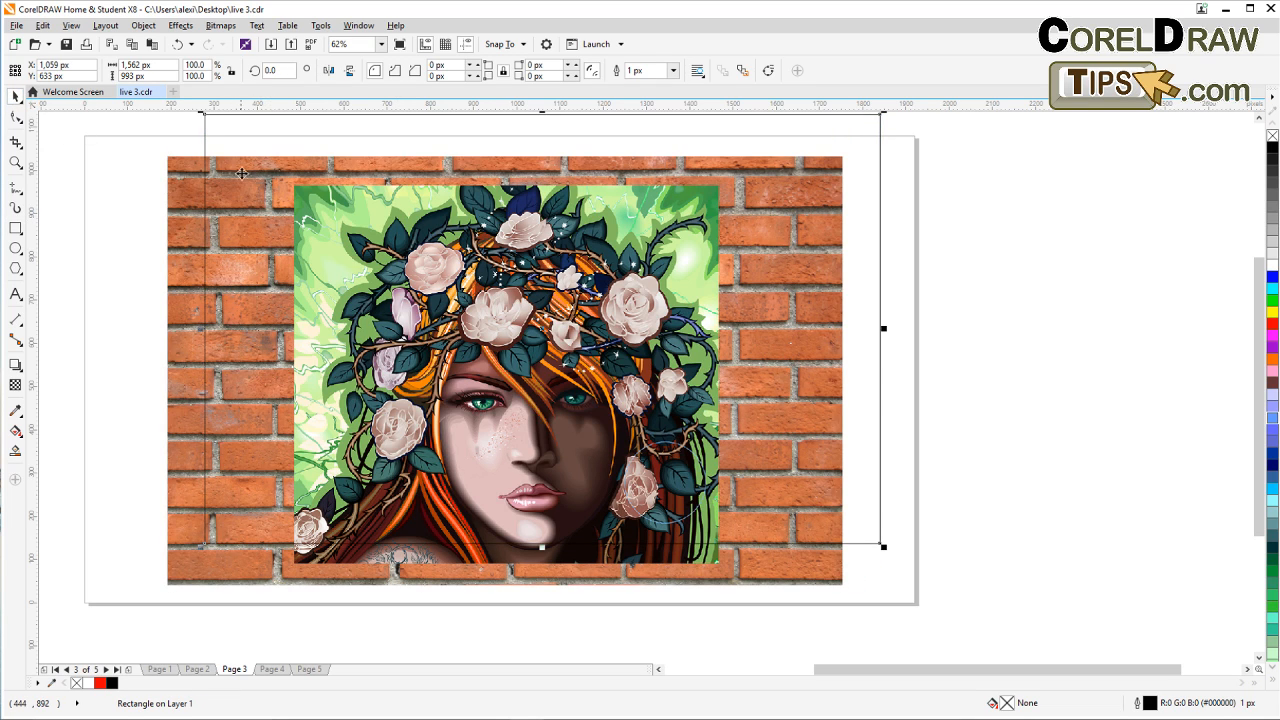
key(ctrl+z)
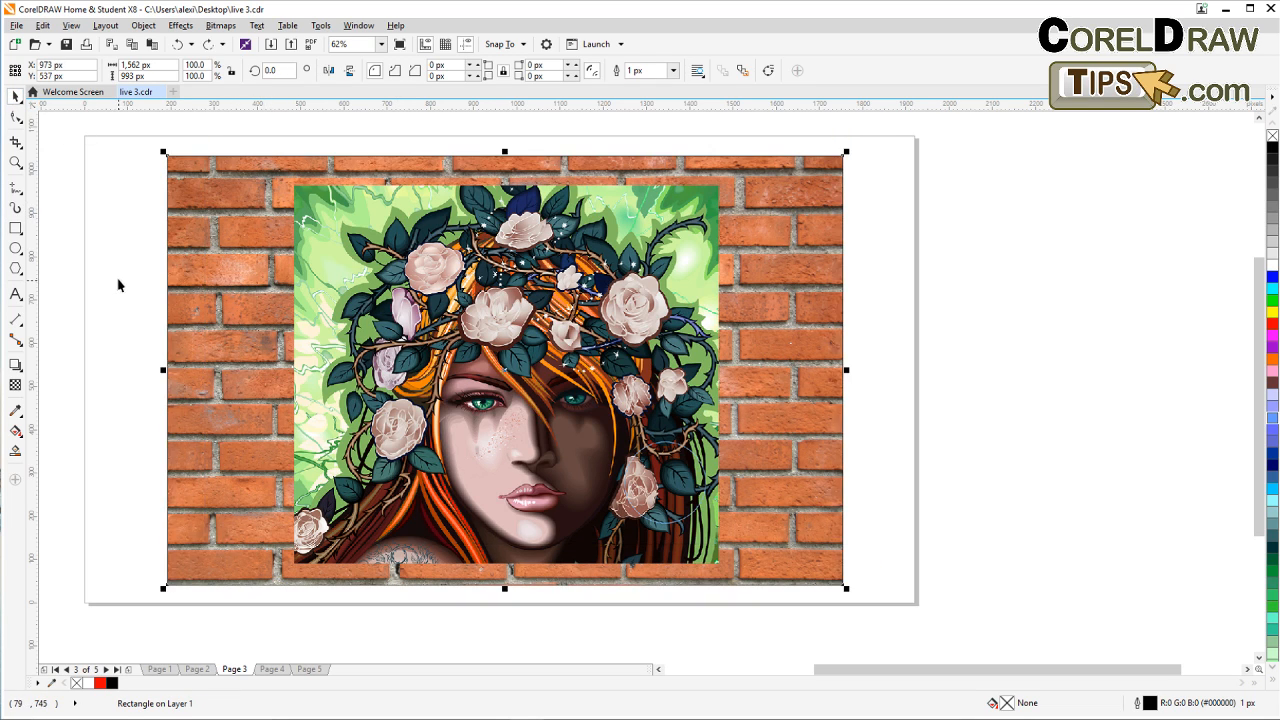
Step: Select the portrait together with the surrounding rectangle, and test the selection by moving both aside and undoing the move
click(118, 280)
click(326, 237)
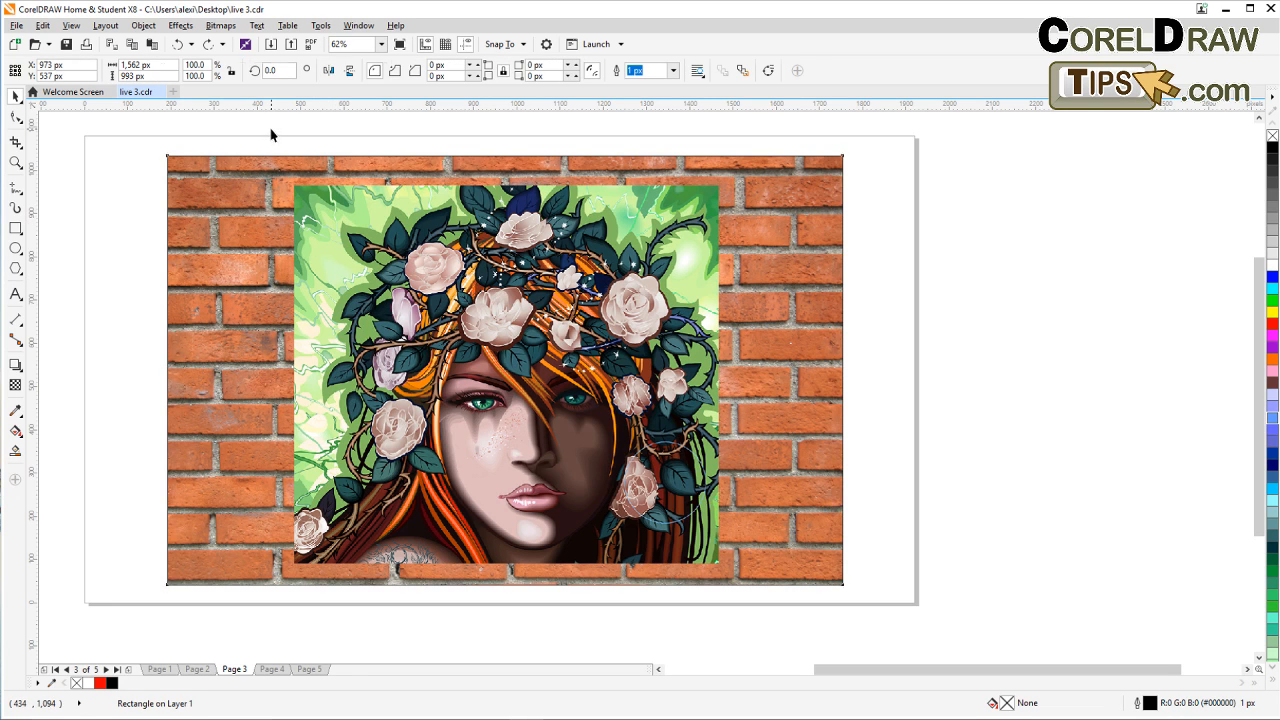
drag(267, 123, 737, 623)
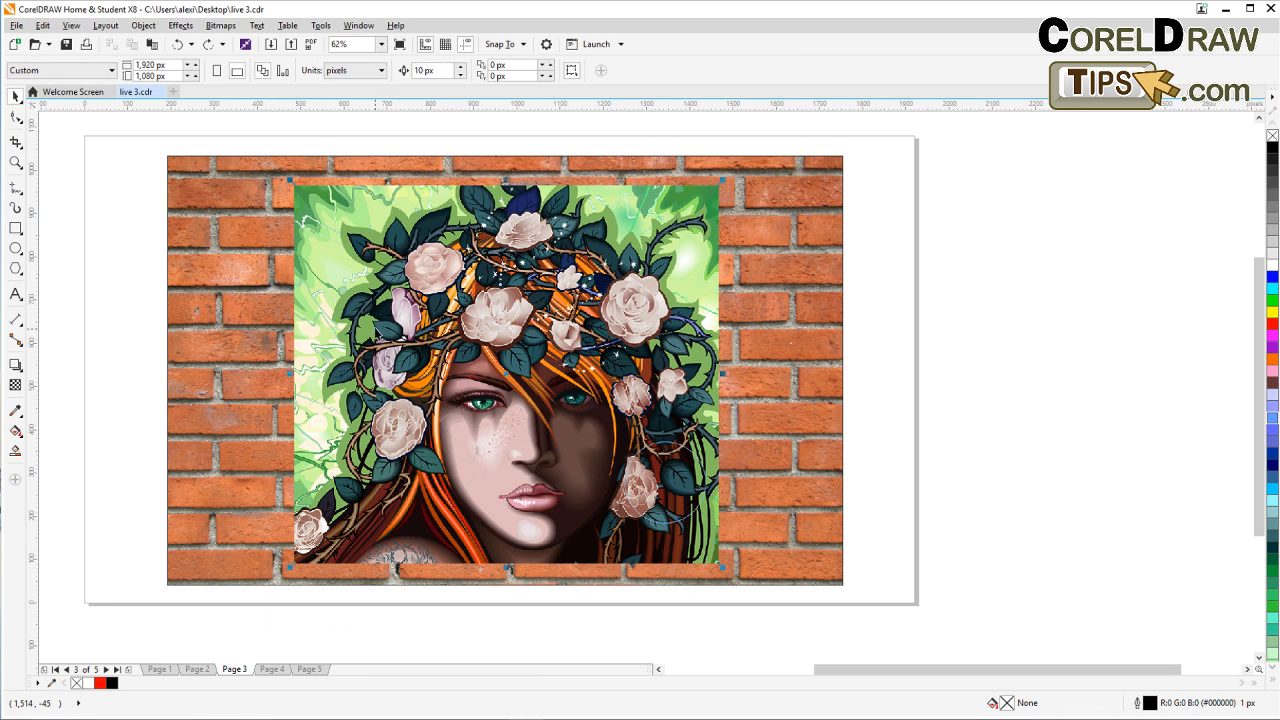
shift+click(173, 178)
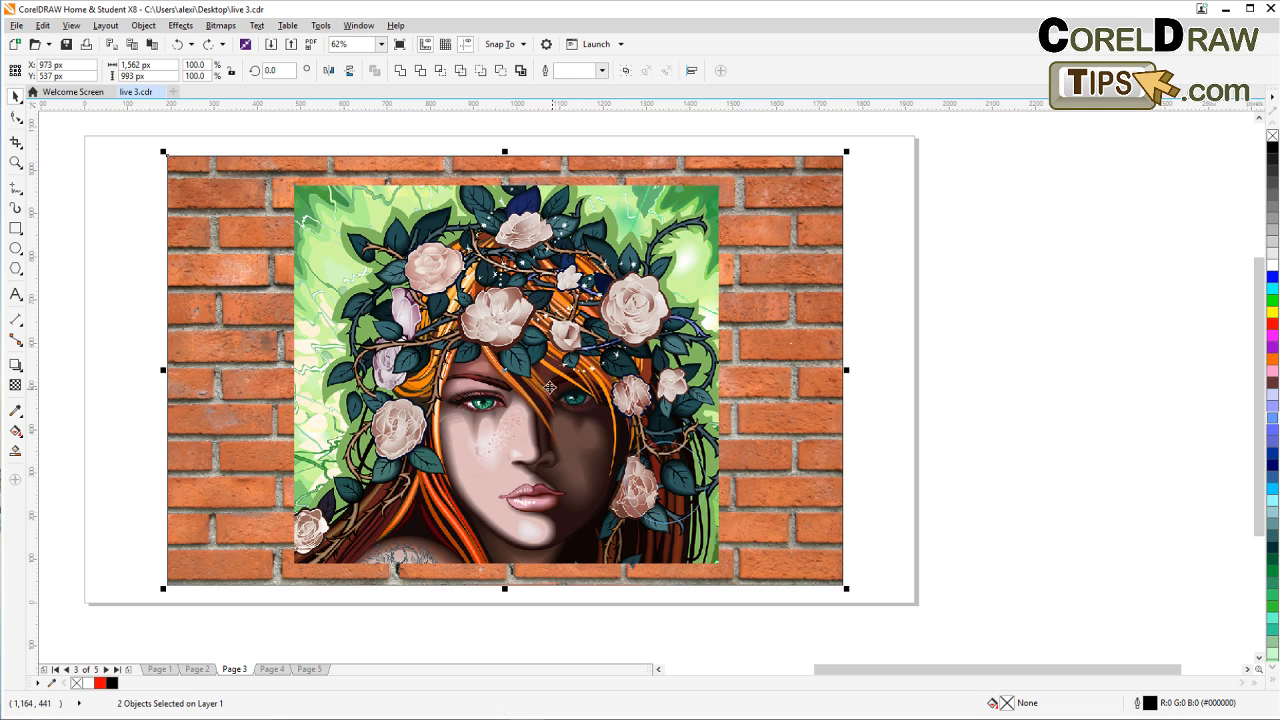
drag(513, 372, 744, 407)
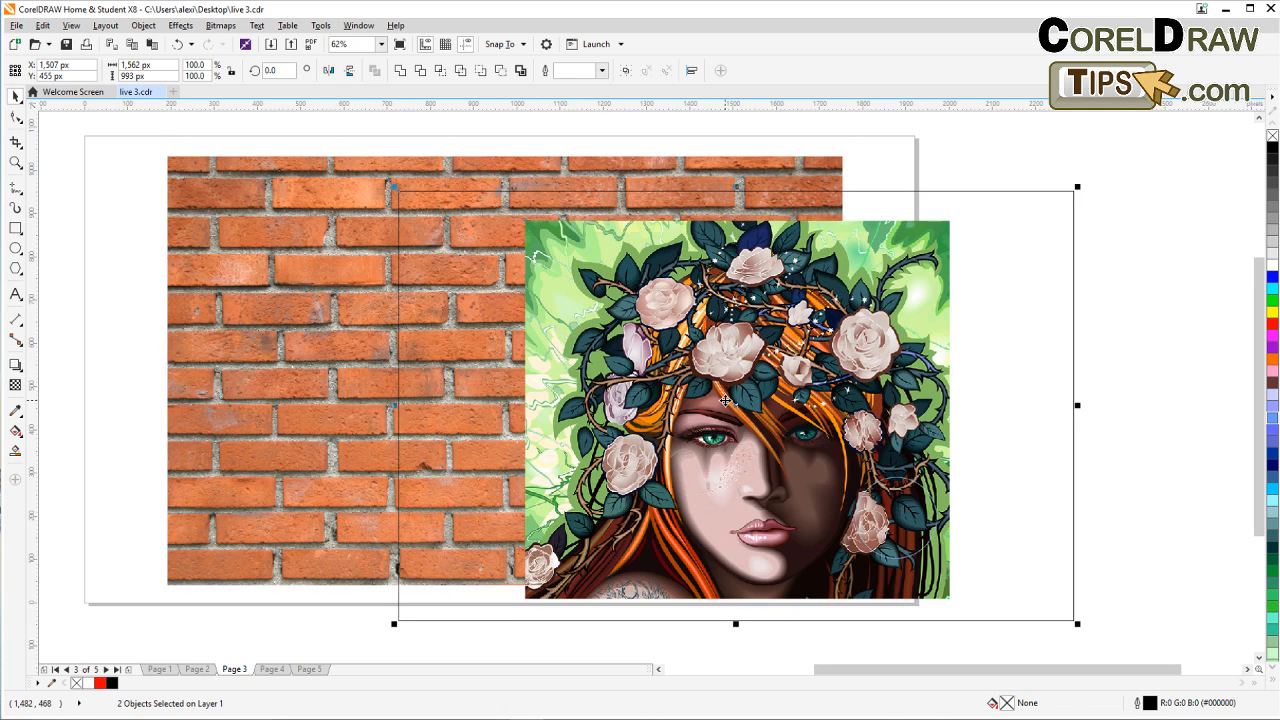
click(177, 44)
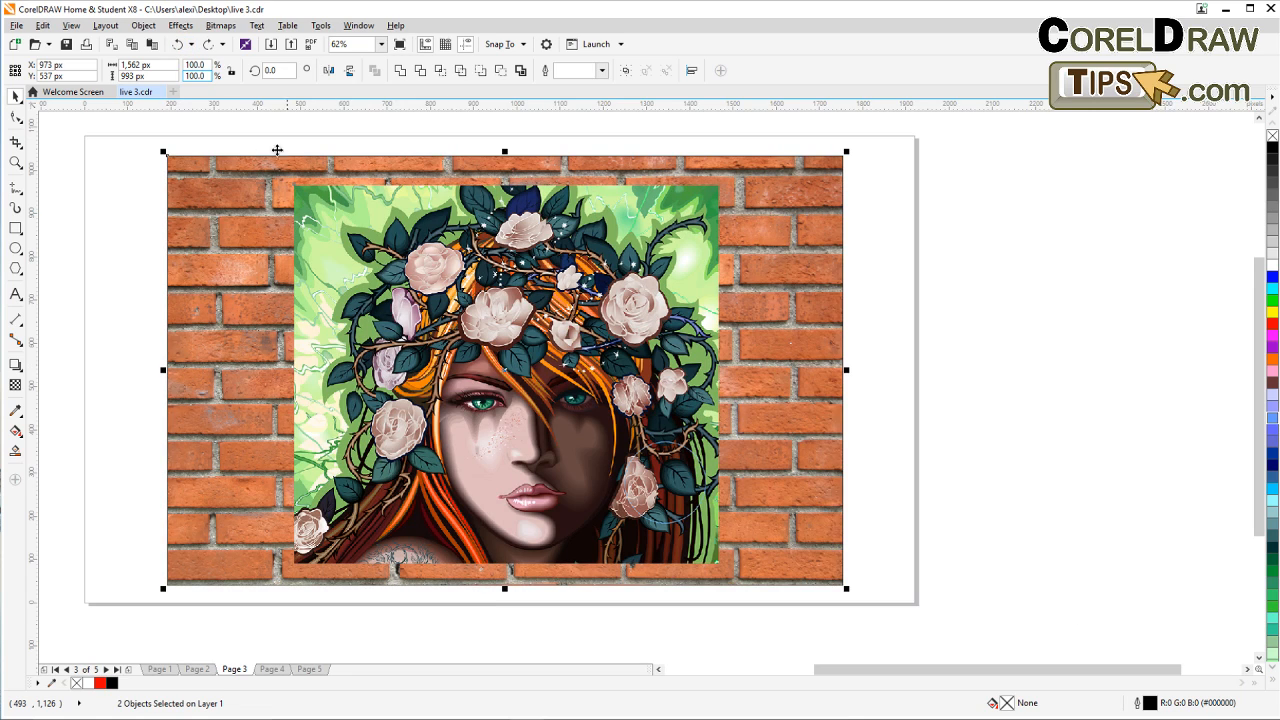
Step: Convert the selected portrait and rectangle to one 96 dpi RGB Color (24-bit) bitmap with anti-aliasing and a transparent background
click(219, 27)
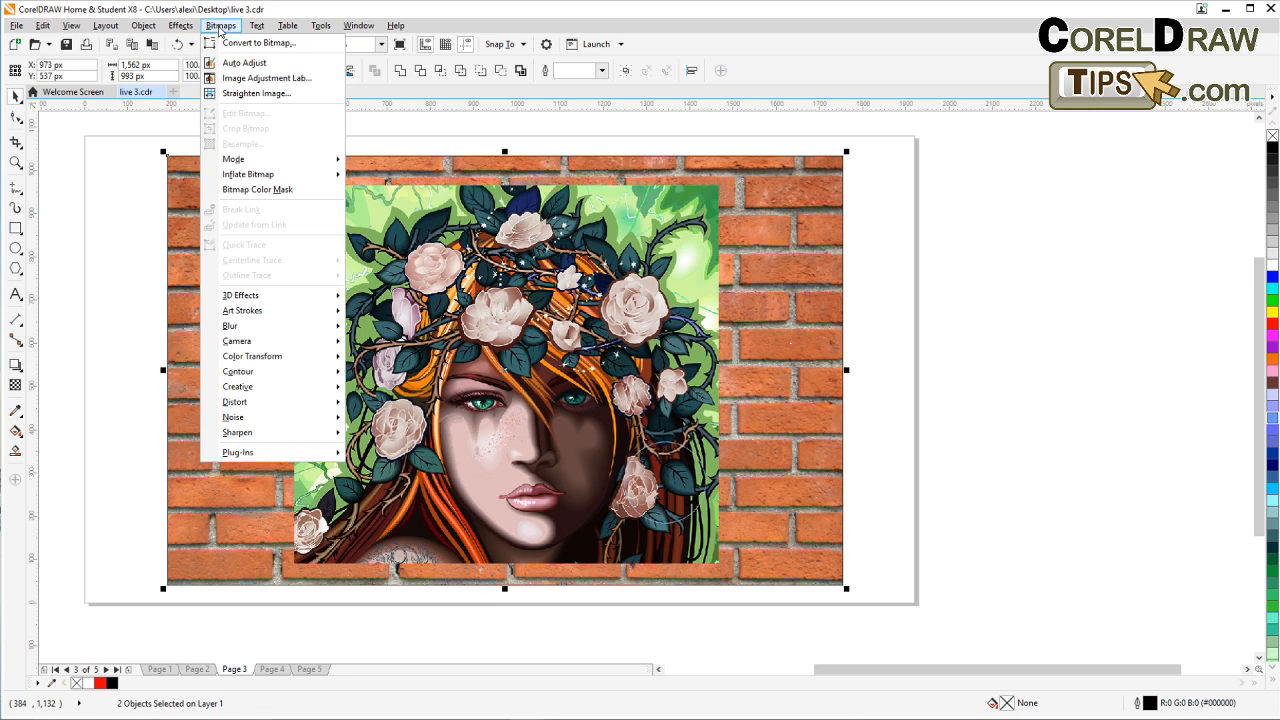
click(226, 43)
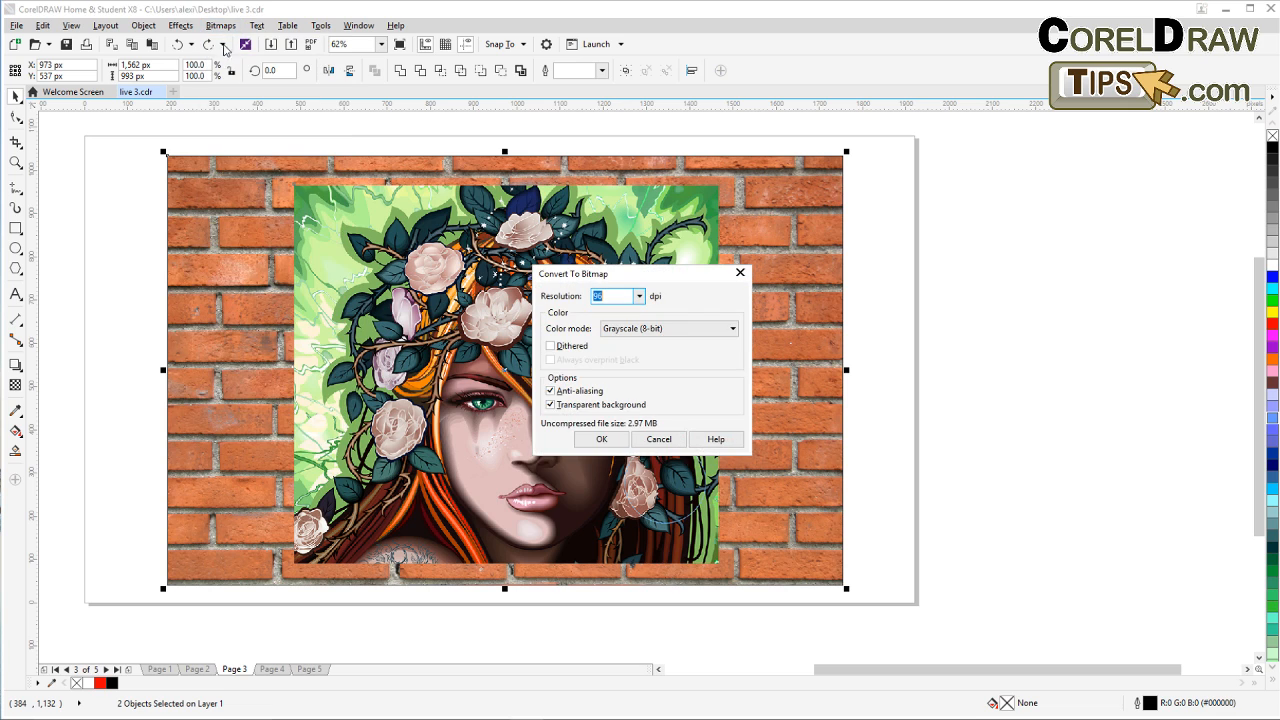
click(676, 332)
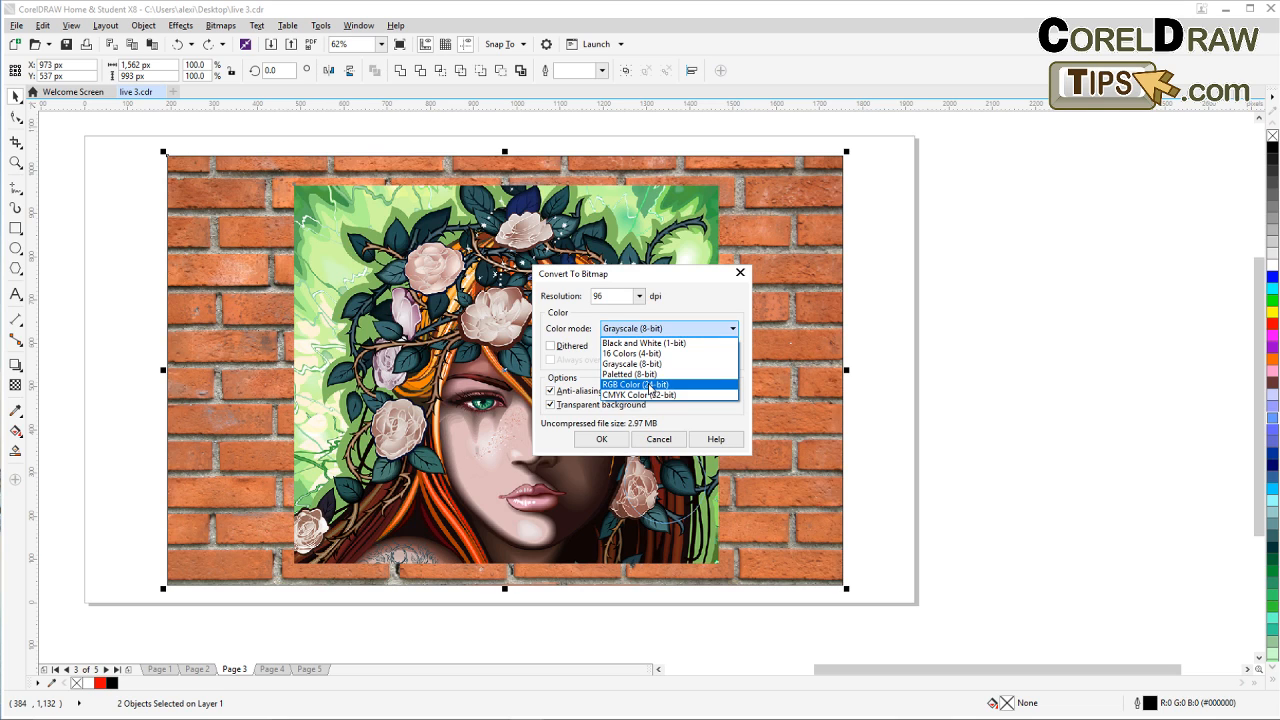
click(647, 387)
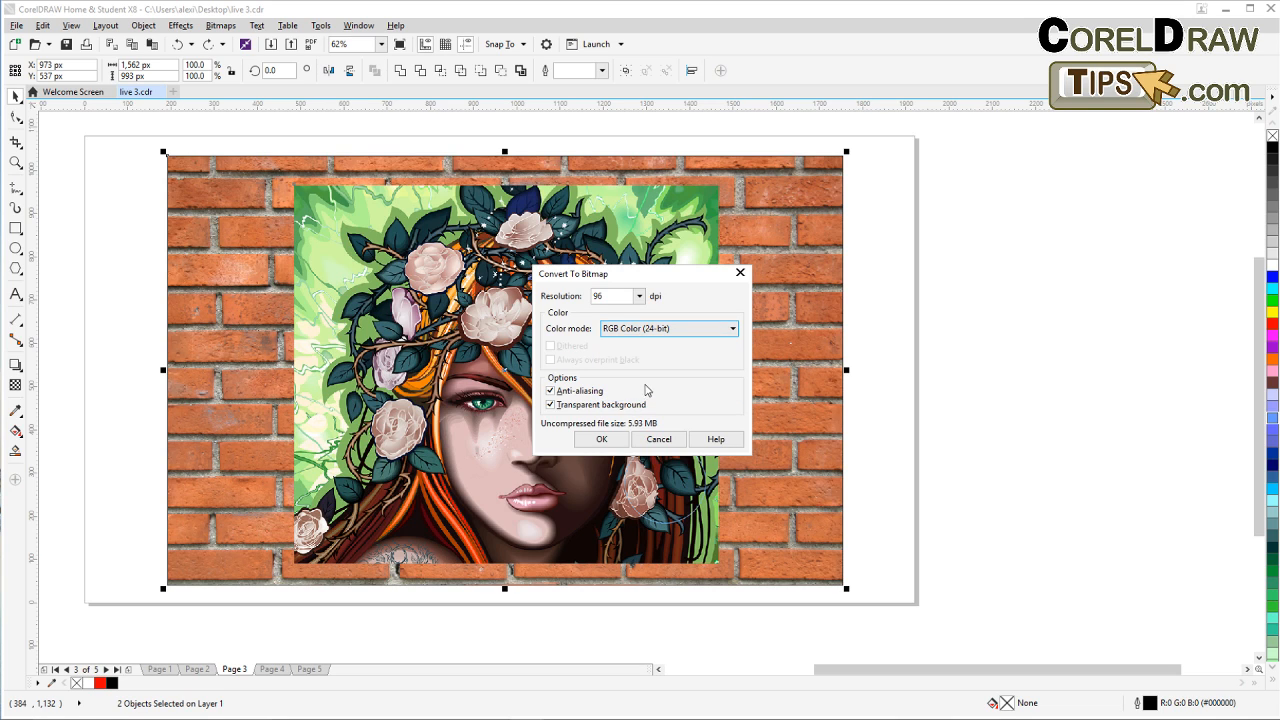
click(601, 440)
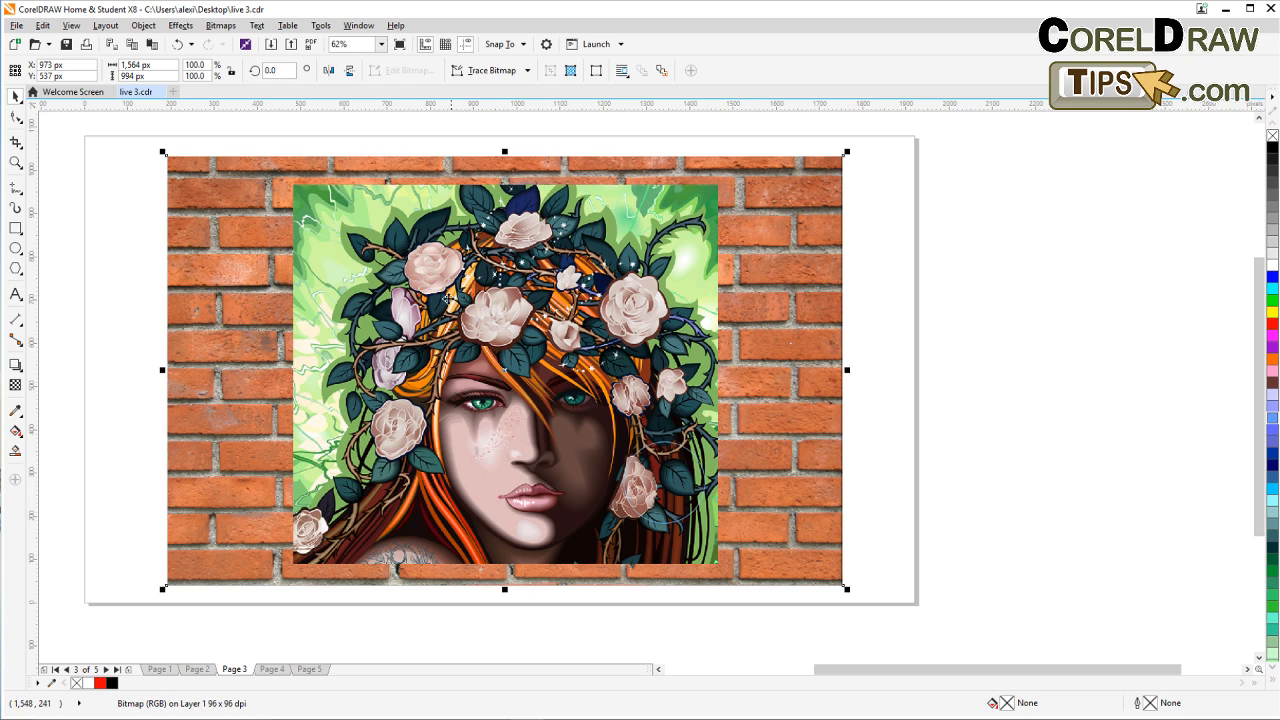
Step: Try the Multiply and Overlay transparency merge modes on the portrait bitmap, and settle on Hard Light
click(16, 386)
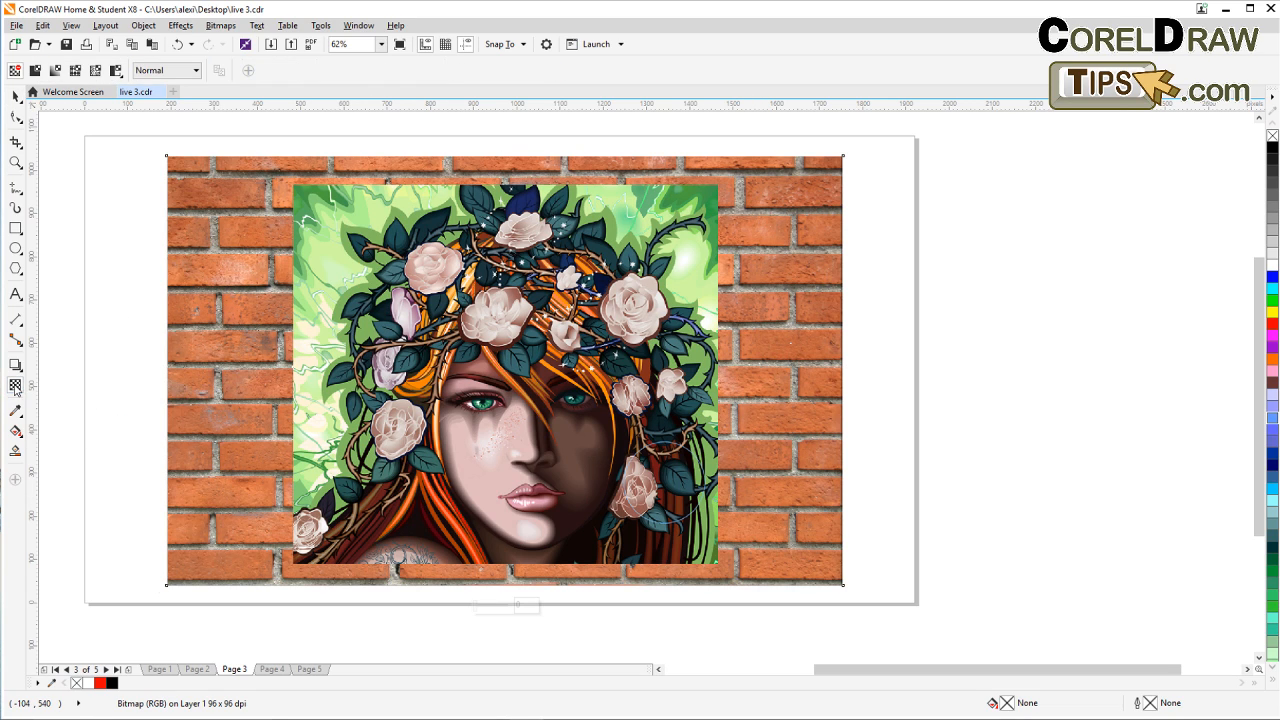
click(161, 74)
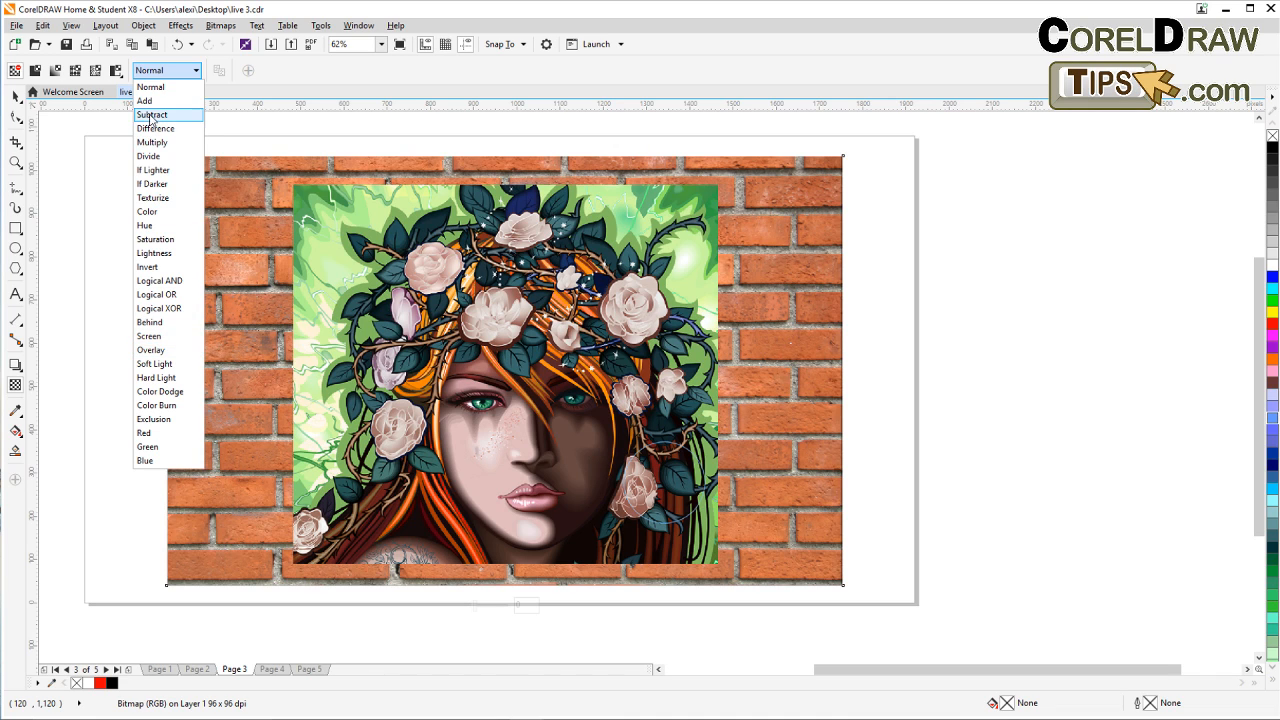
click(165, 86)
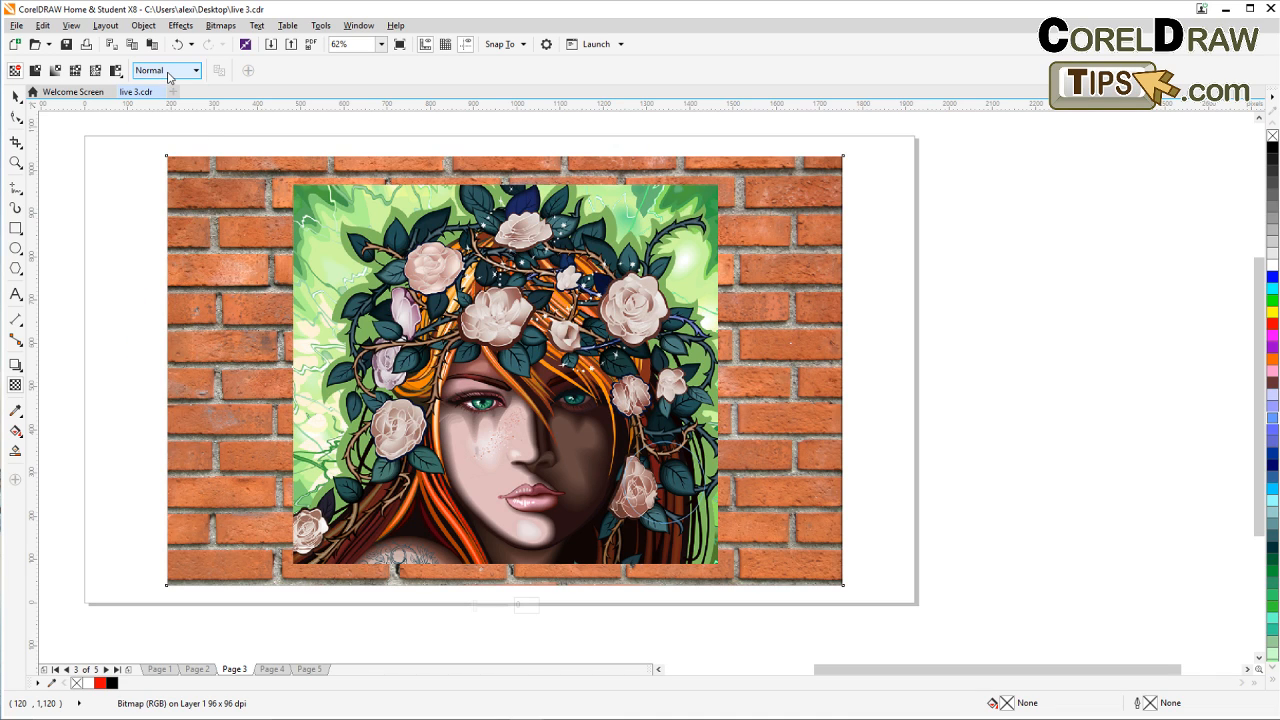
click(169, 74)
click(163, 145)
click(165, 73)
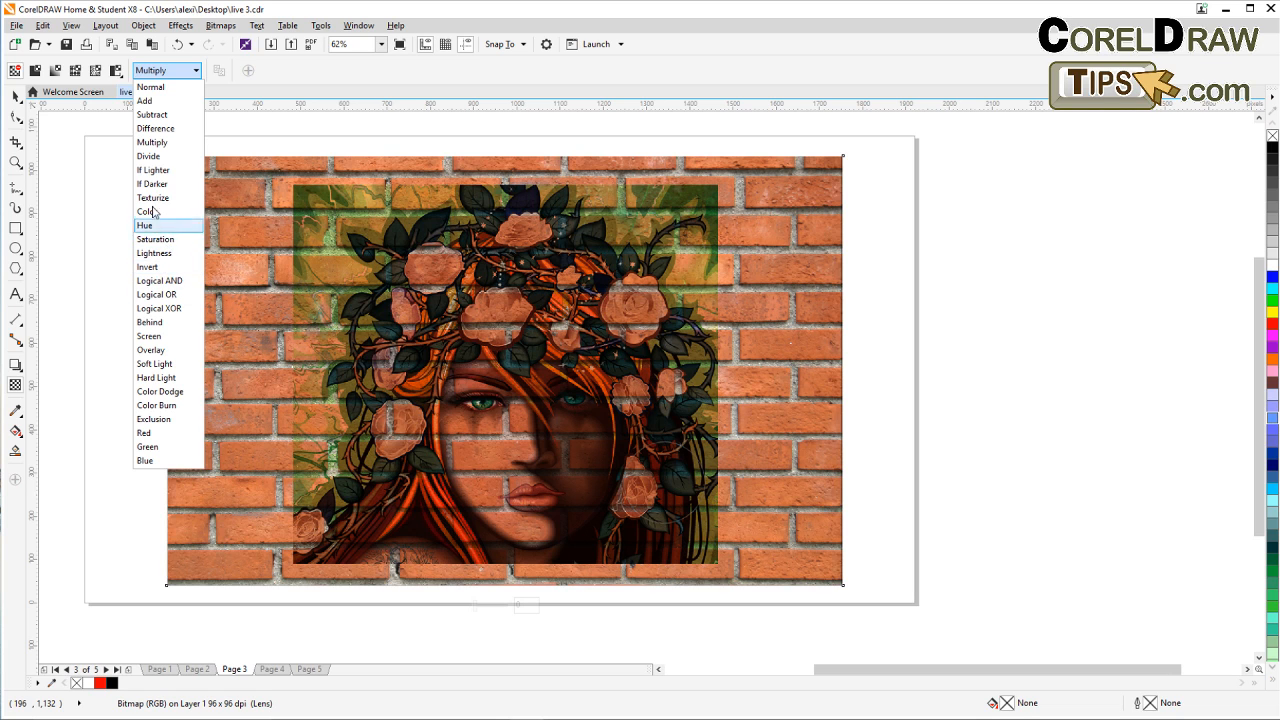
click(160, 351)
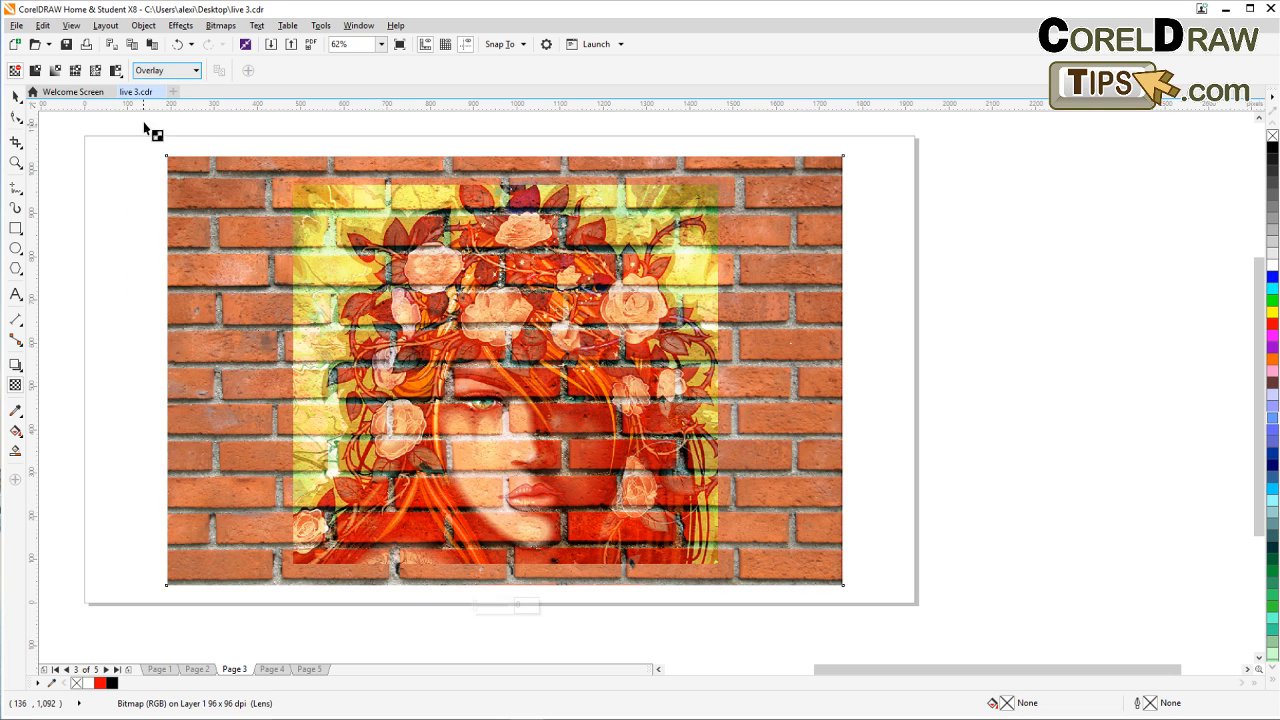
click(155, 71)
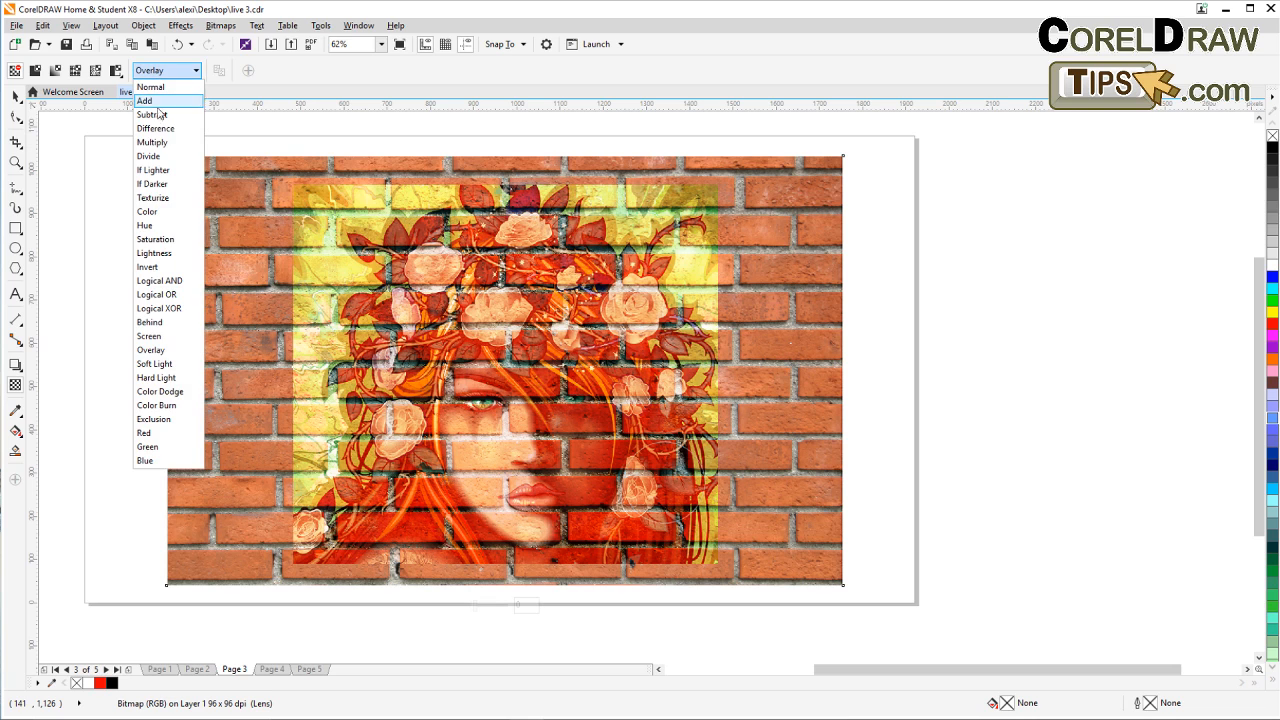
click(156, 378)
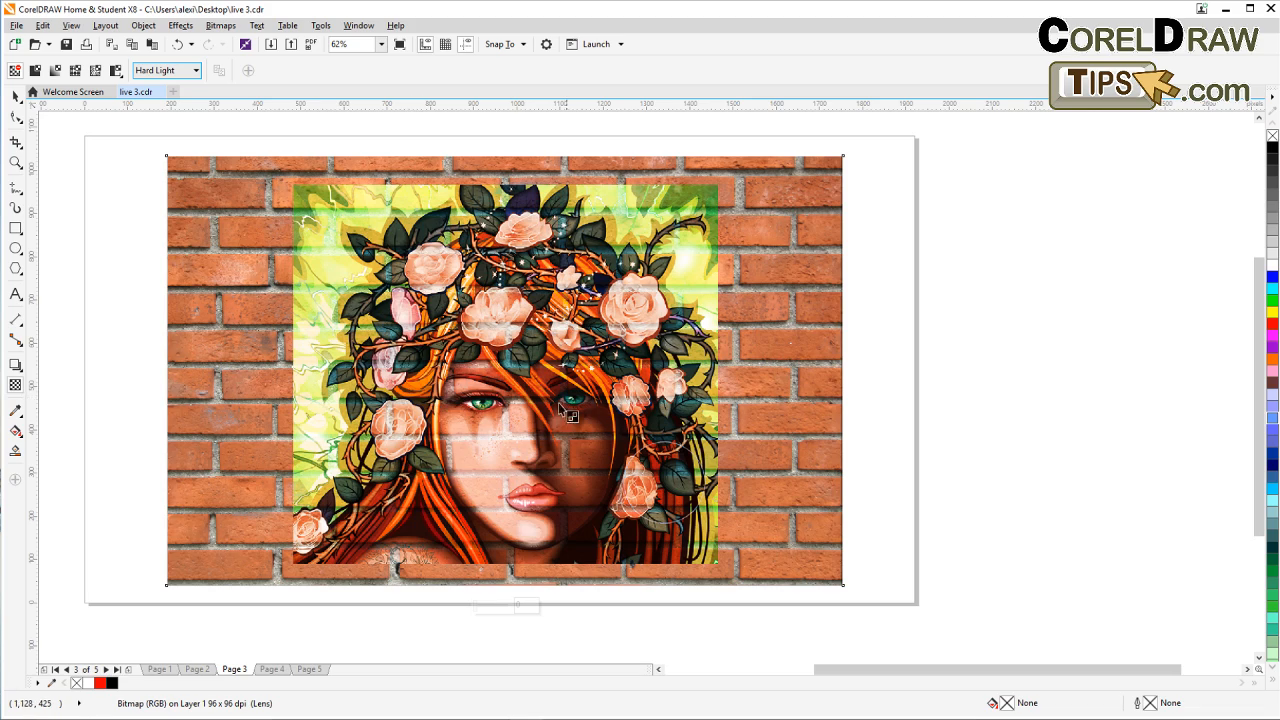
Step: Examine how the brick texture and mortar lines show through the portrait's face, flowers and green background edge
scroll(503, 463, up, 2)
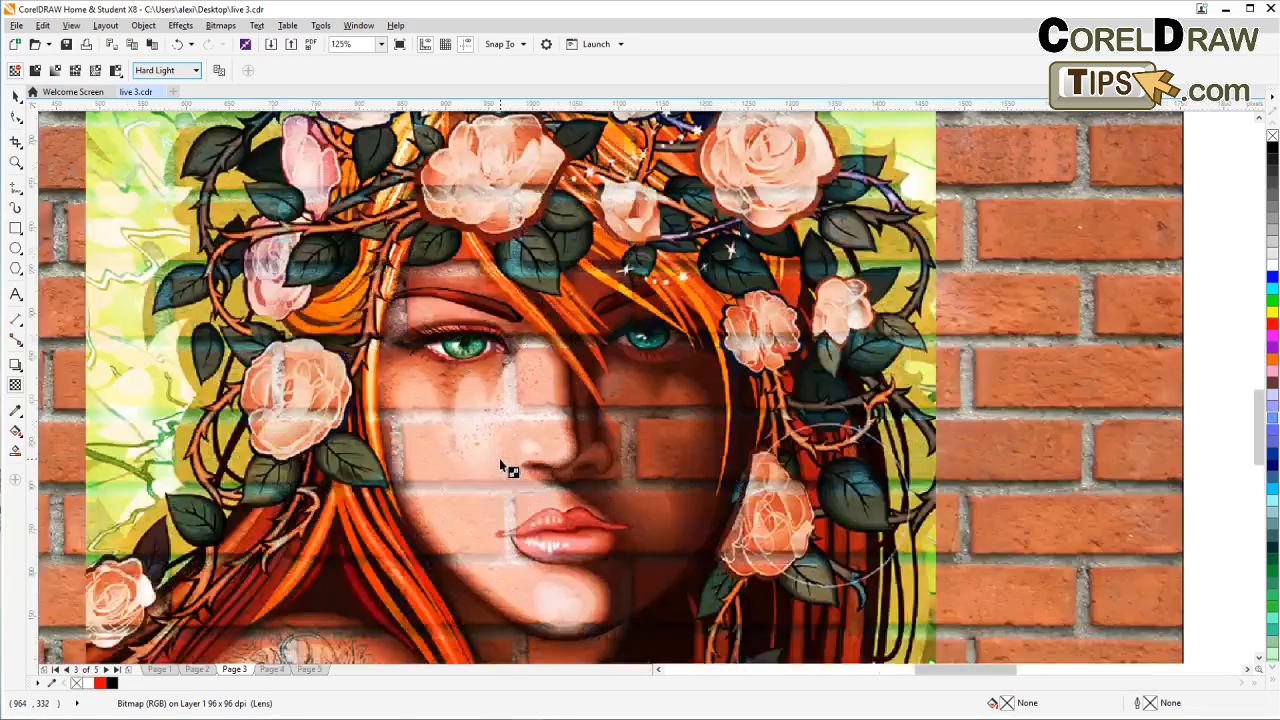
scroll(501, 461, up, 2)
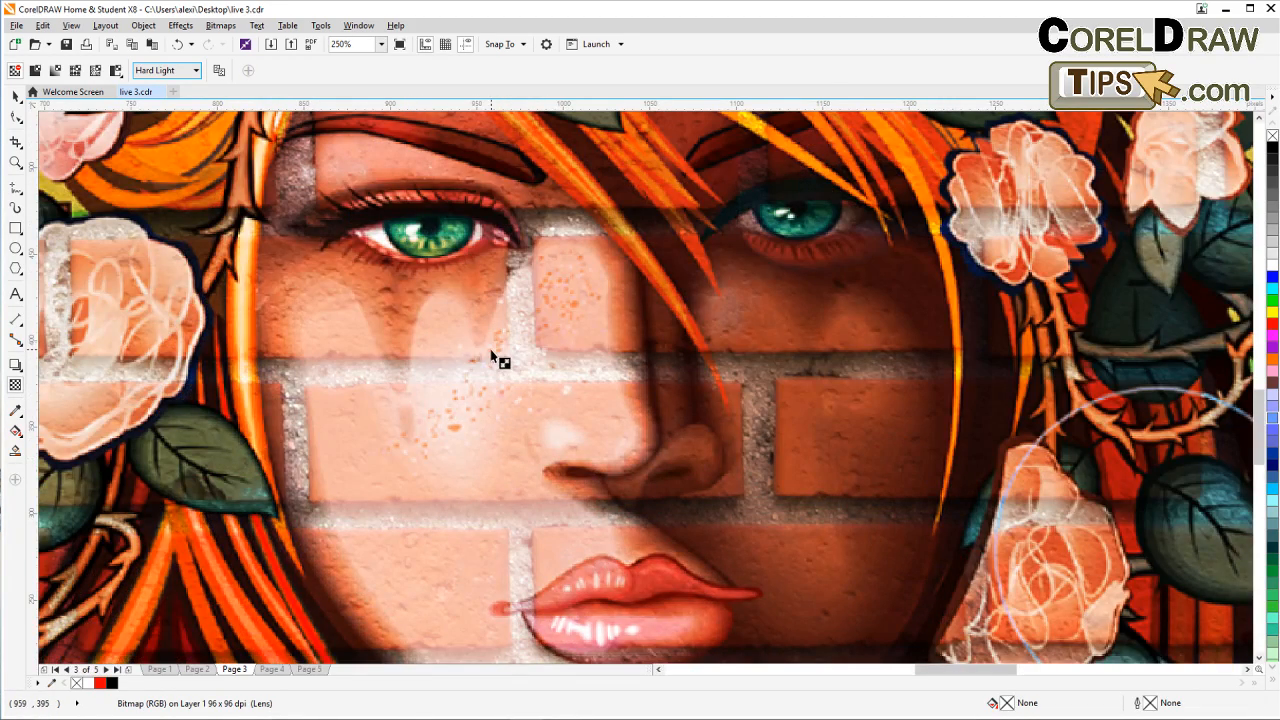
scroll(491, 352, down, 2)
scroll(502, 362, down, 2)
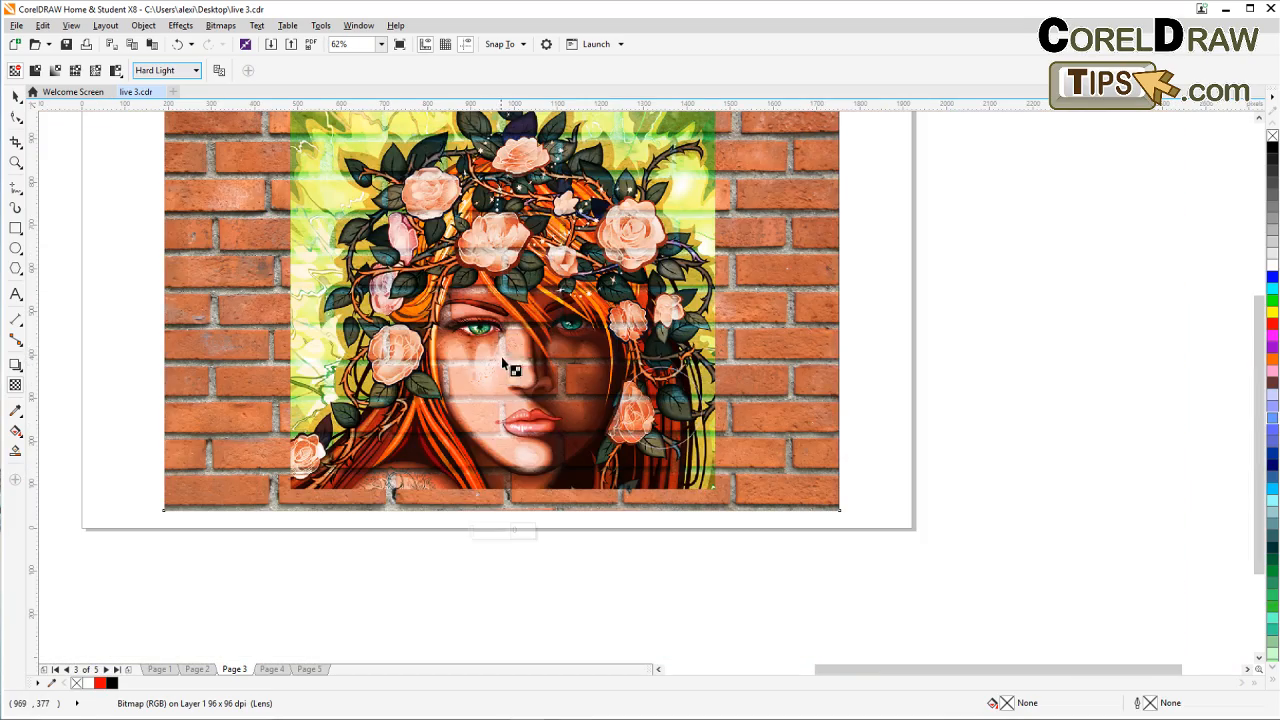
scroll(444, 352, up, 2)
scroll(426, 358, down, 2)
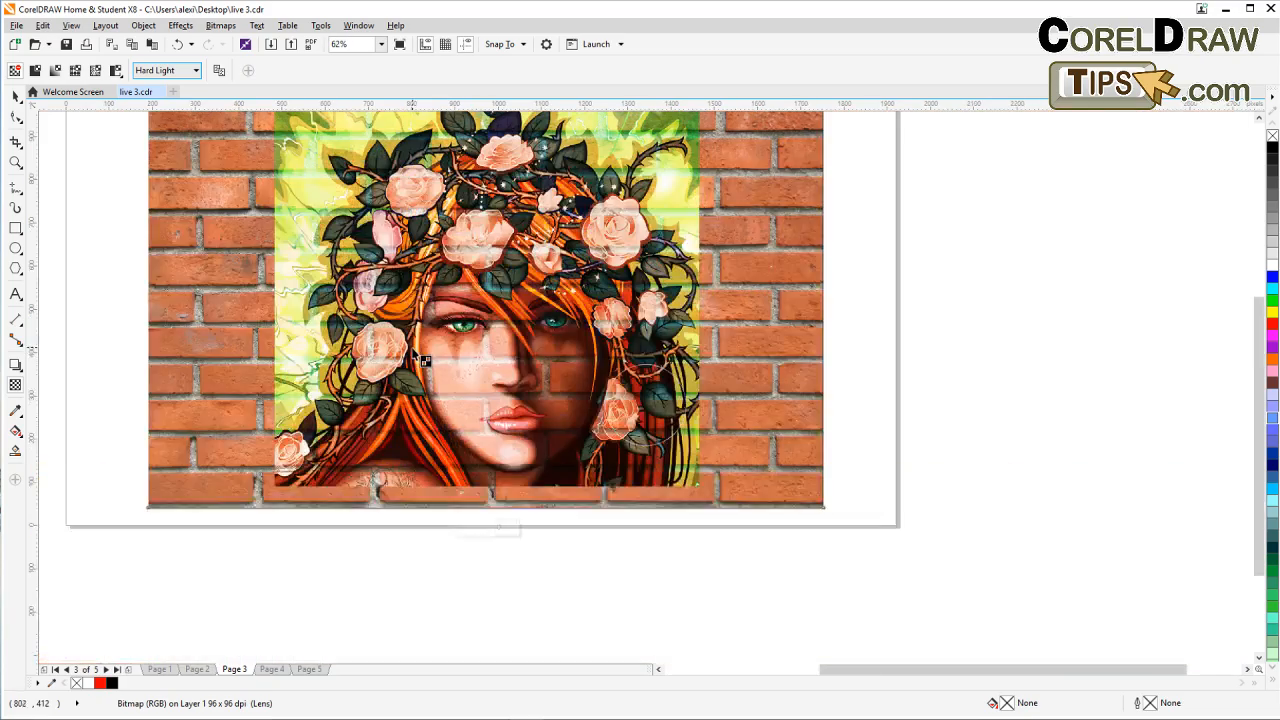
drag(413, 329, 397, 408)
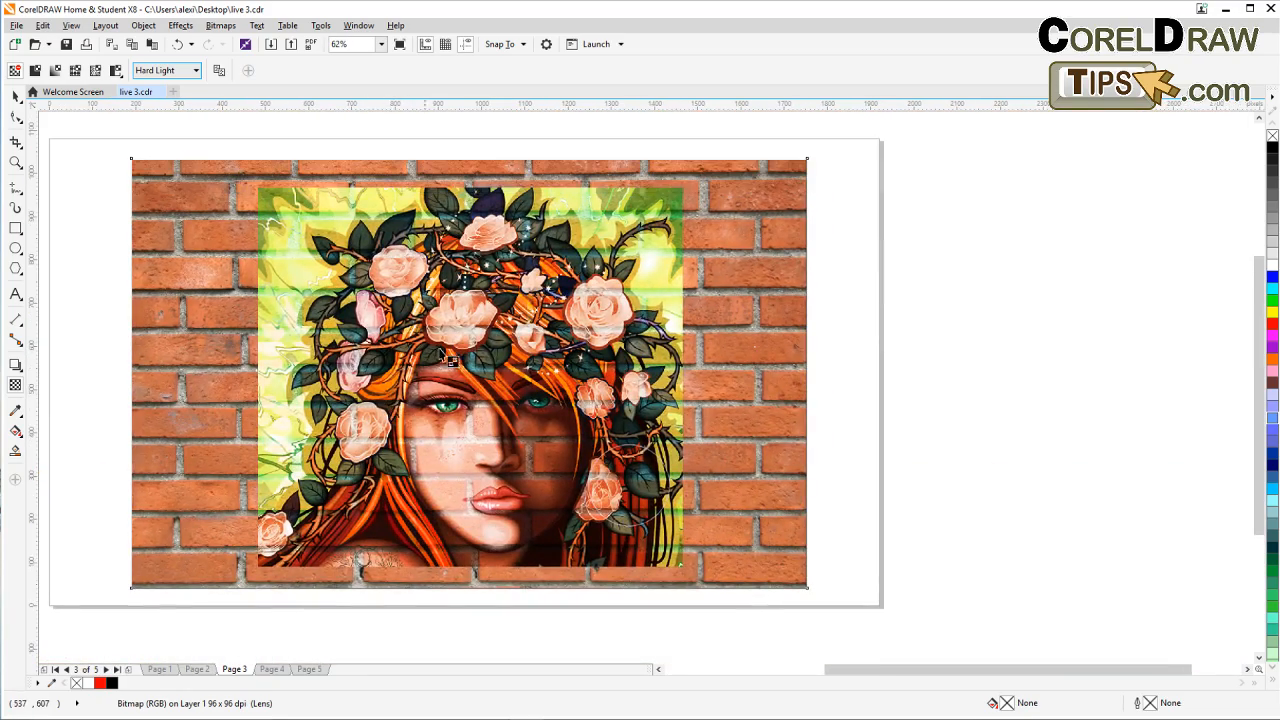
click(15, 96)
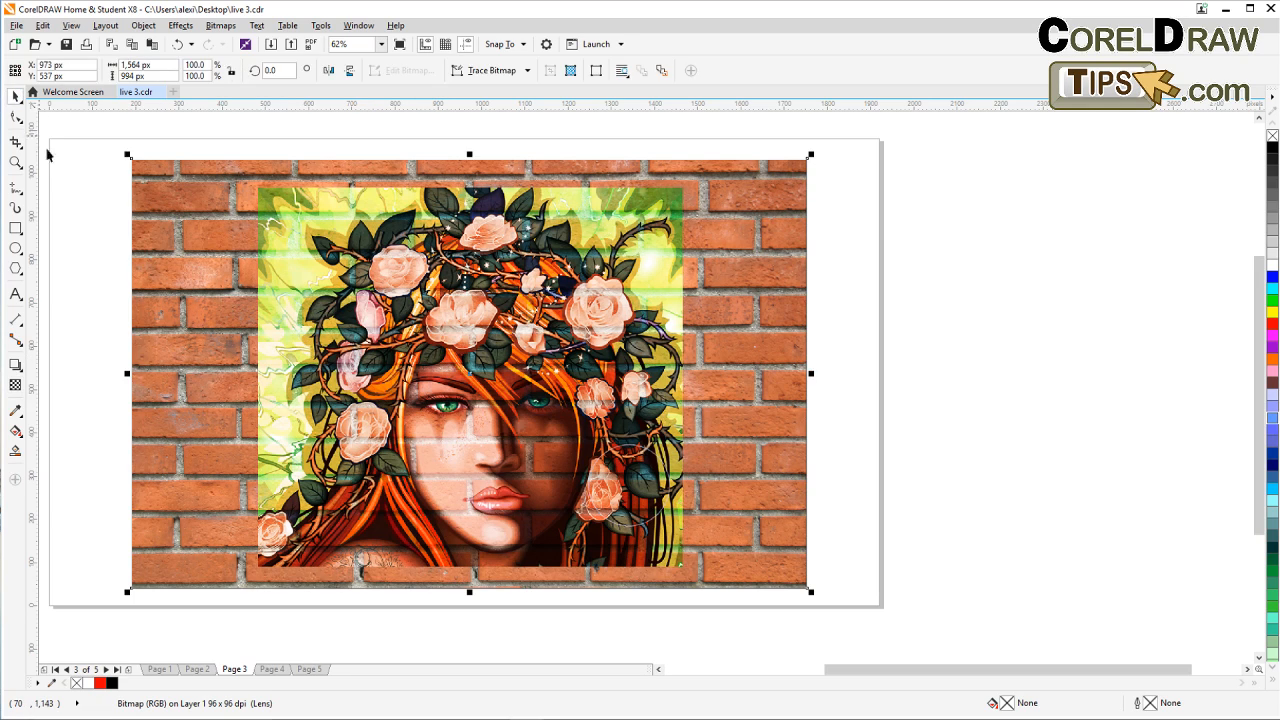
click(58, 183)
scroll(280, 265, up, 5)
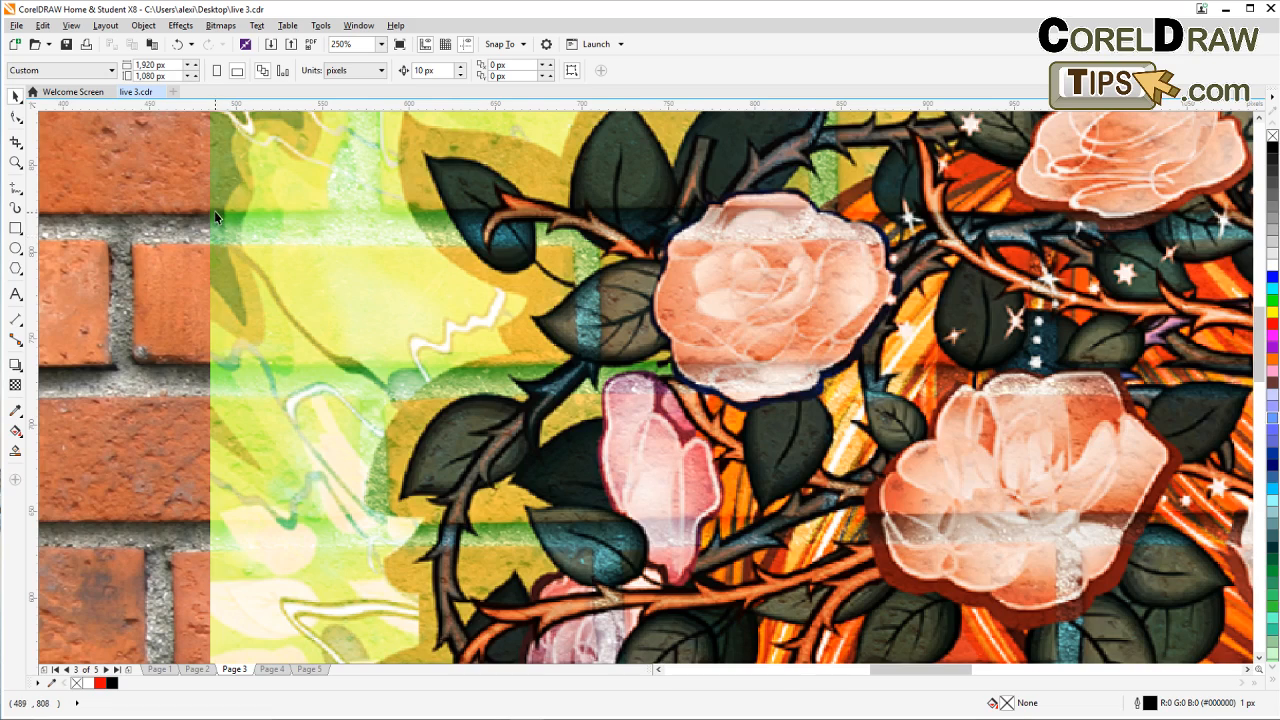
scroll(210, 236, down, 5)
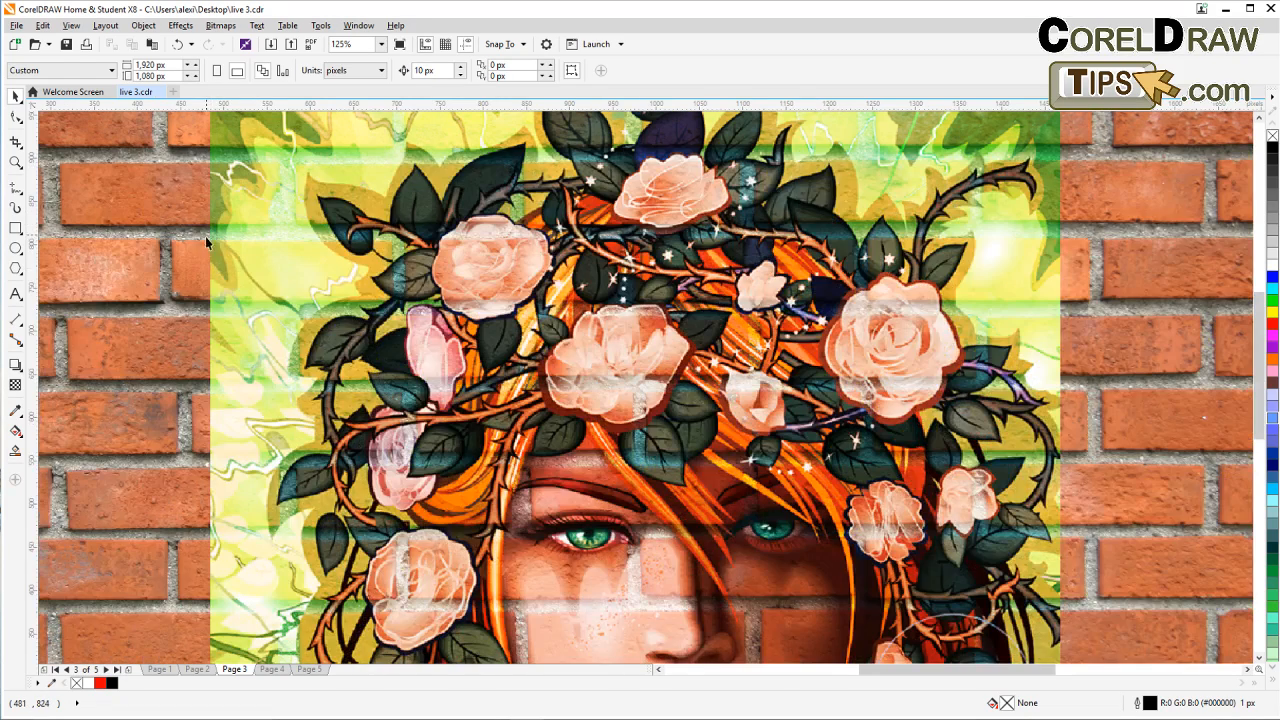
scroll(205, 236, up, 5)
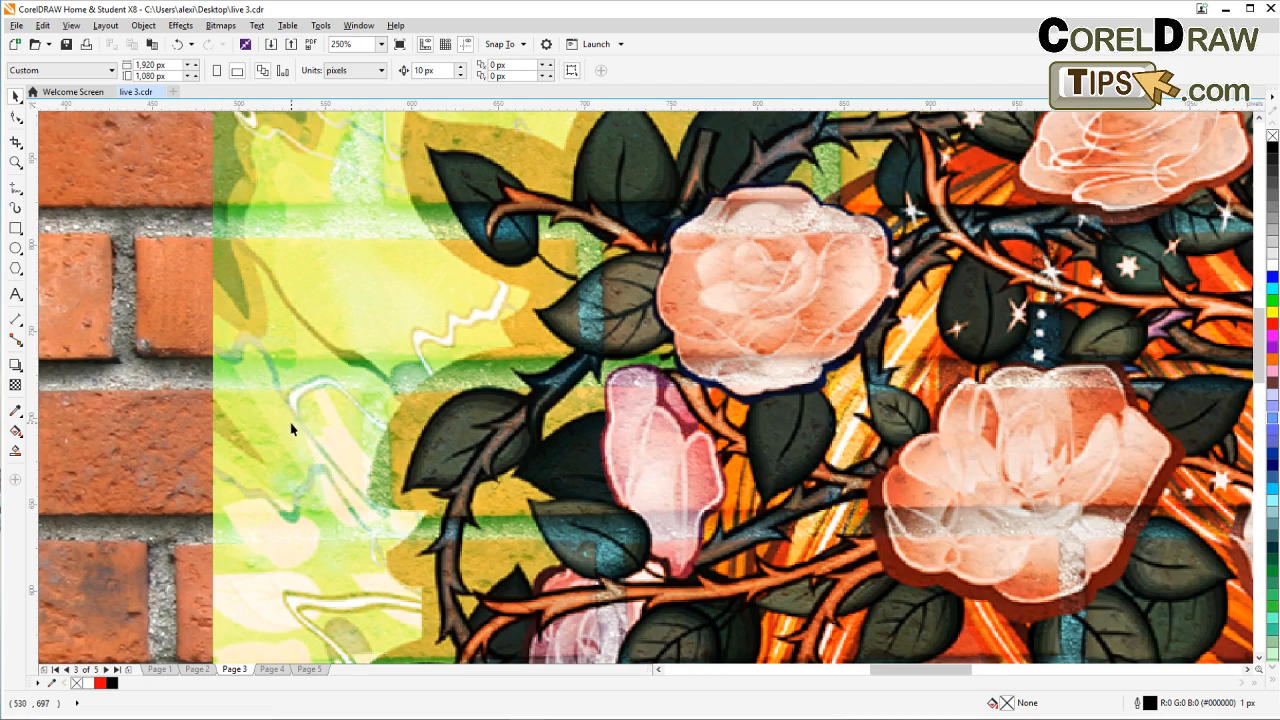
scroll(380, 423, down, 5)
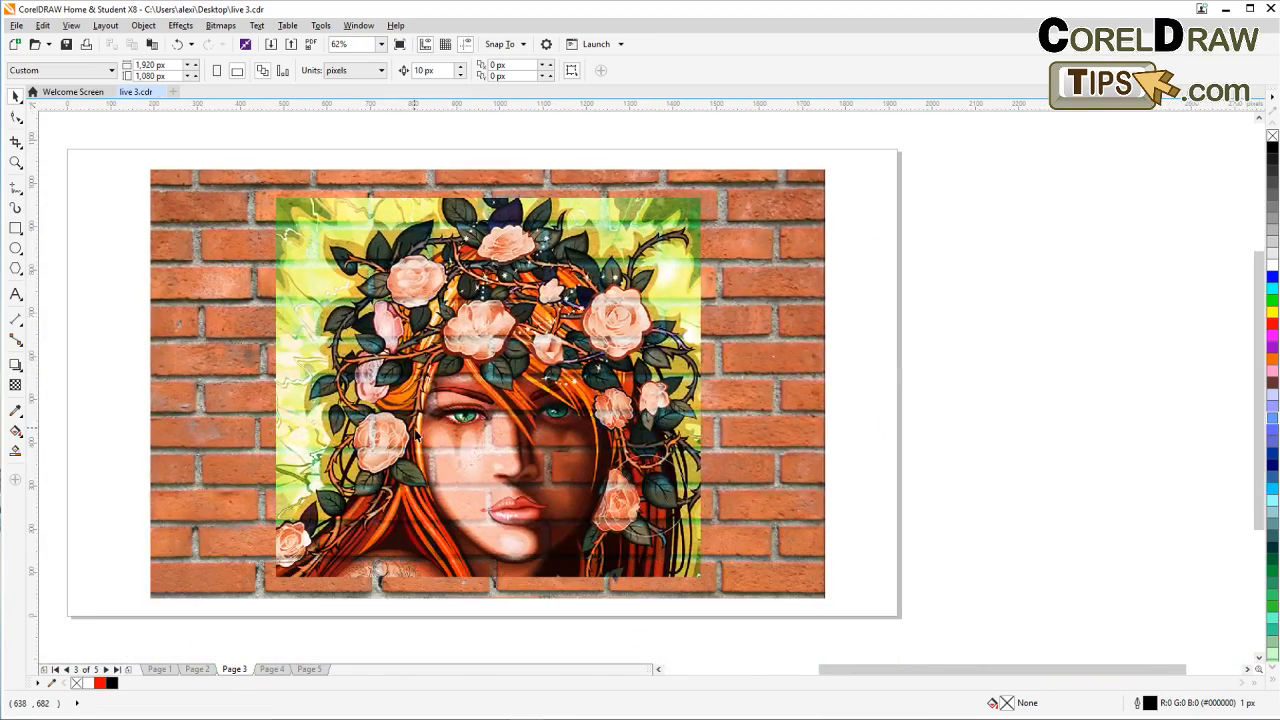
drag(416, 432, 394, 415)
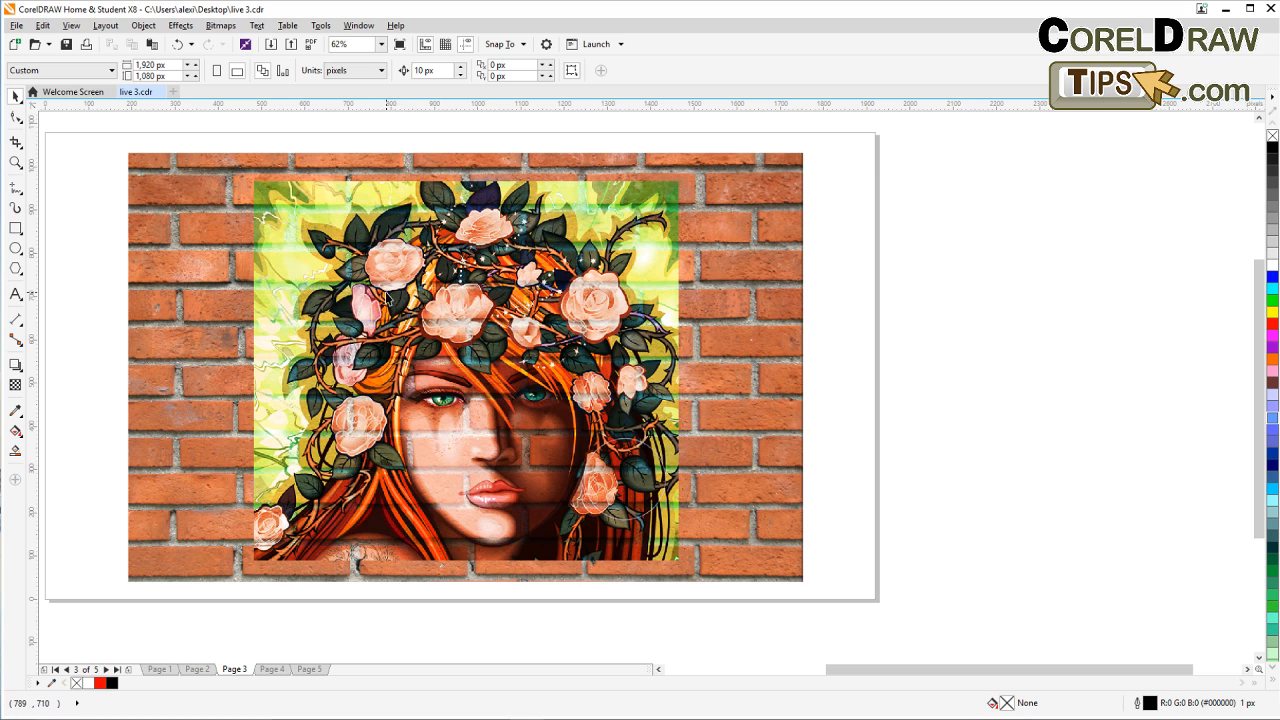
click(229, 202)
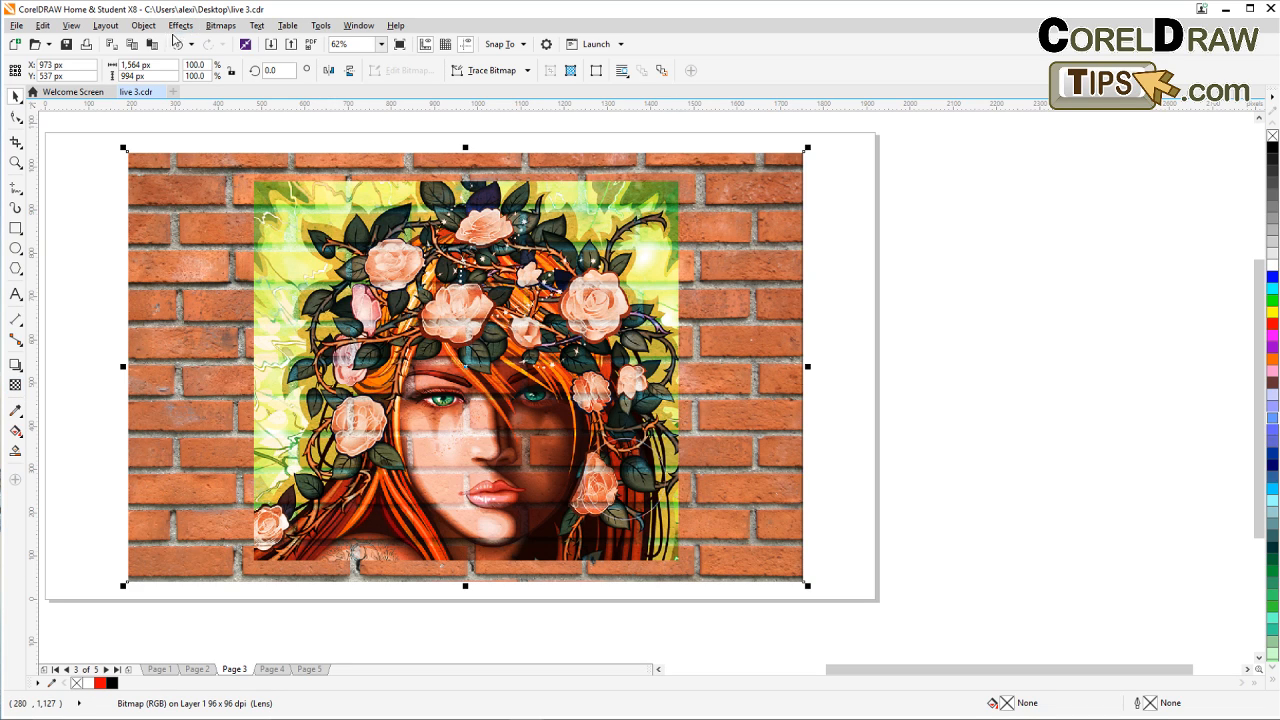
click(219, 27)
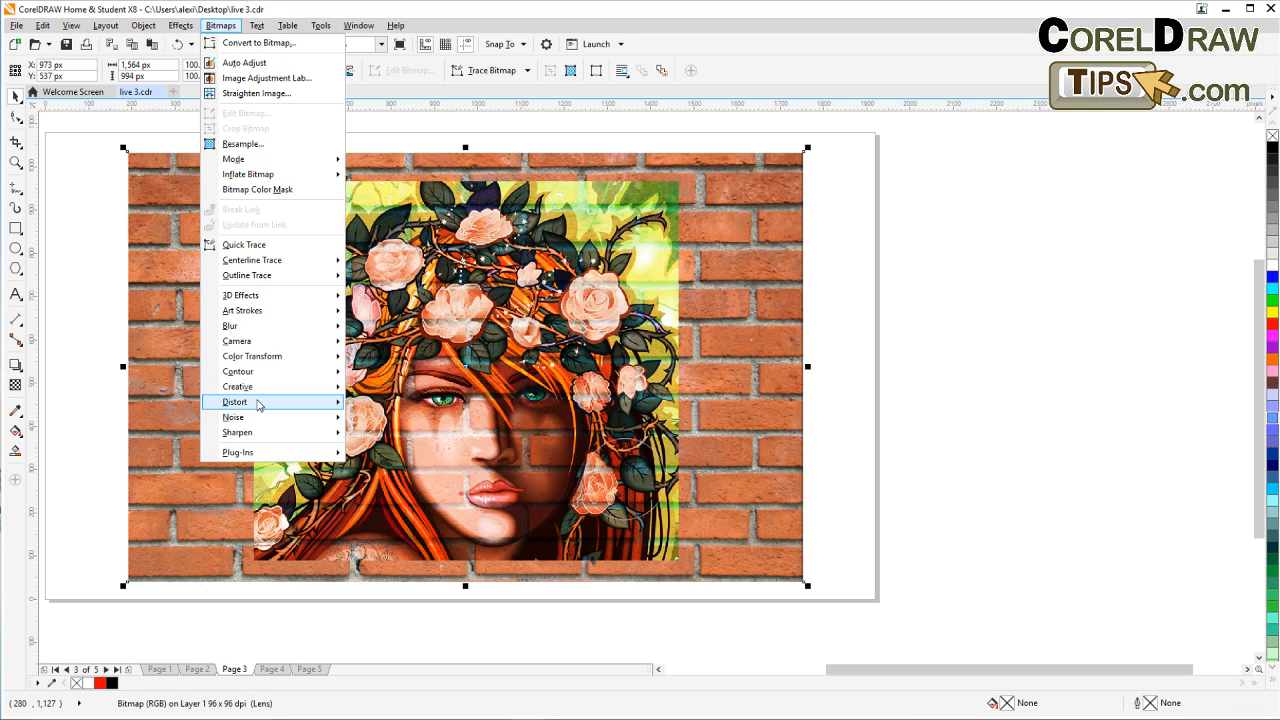
mouse_move(258, 404)
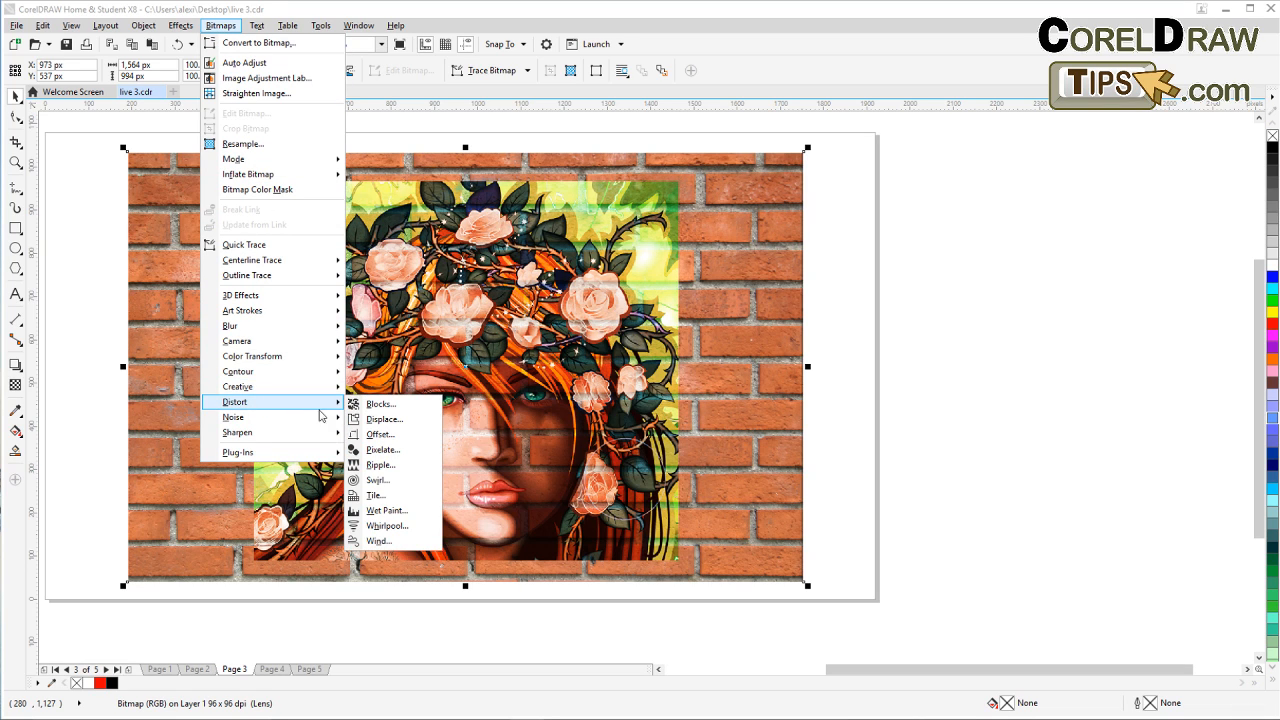
click(866, 350)
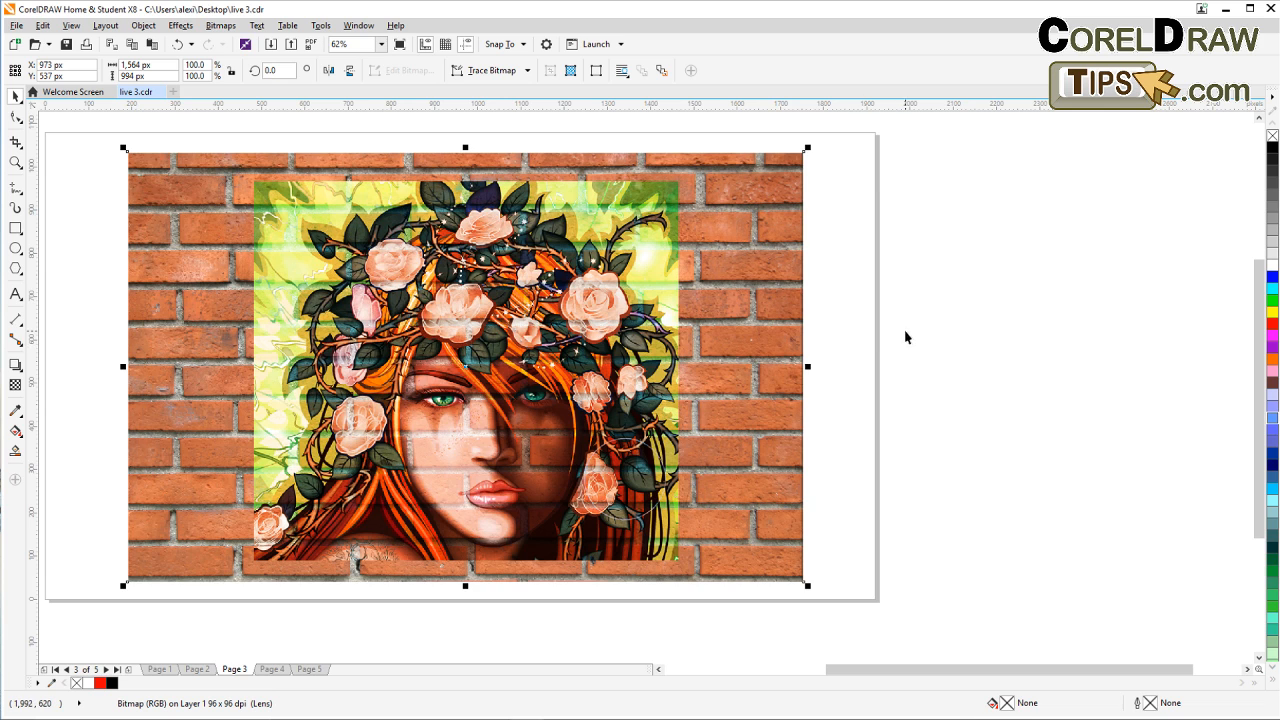
Step: Duplicate the brick wall together with its portrait and place the copy just right of the original, roughly level with it
scroll(803, 354, down, 3)
drag(362, 206, 846, 526)
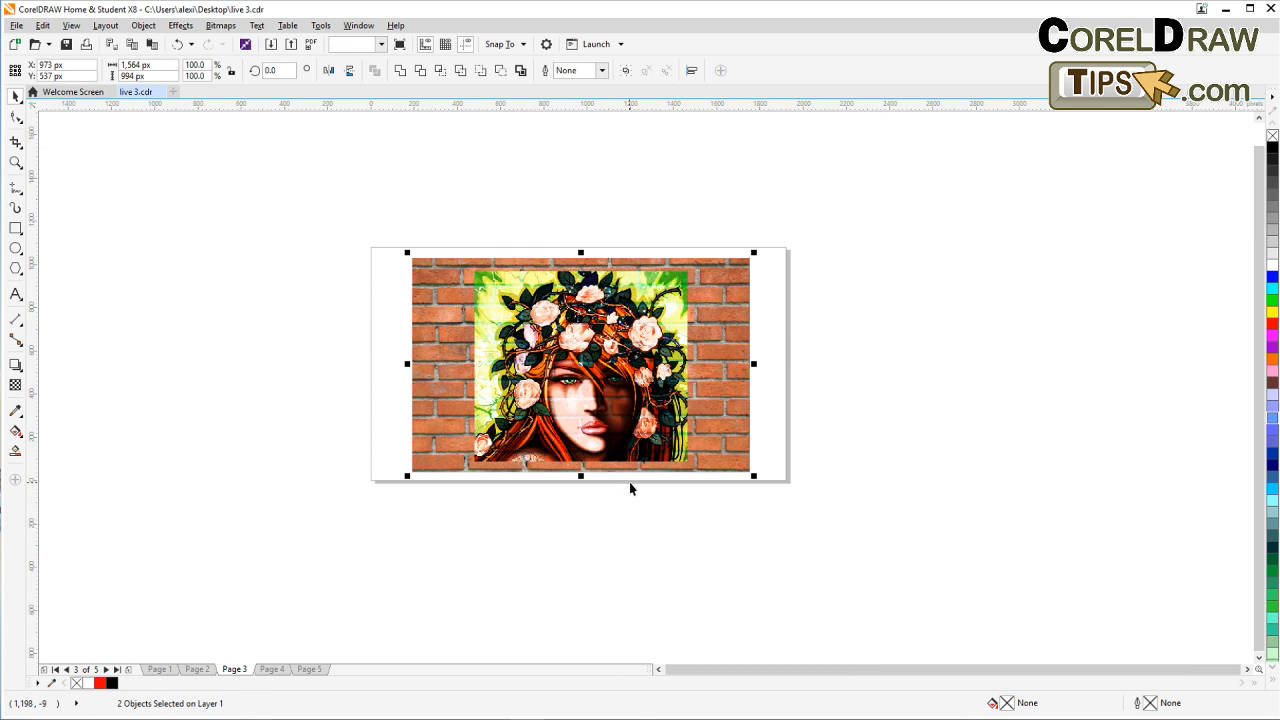
drag(660, 430, 974, 460)
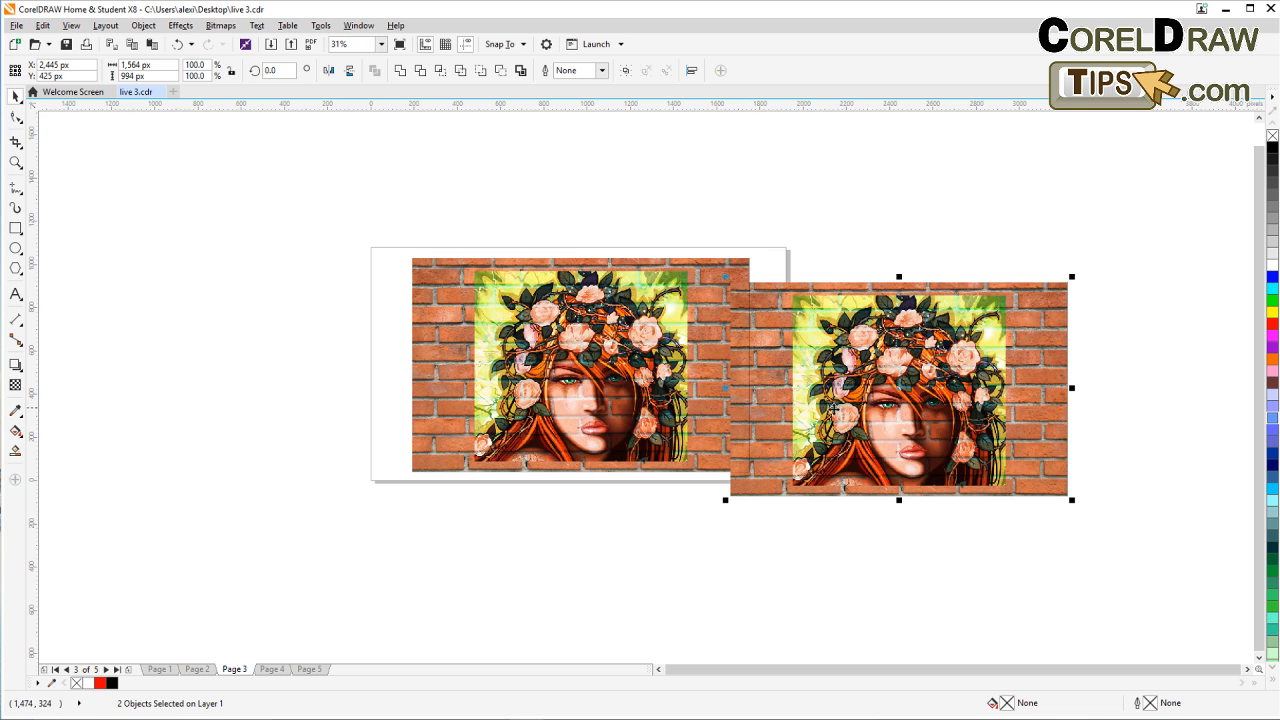
drag(855, 411, 893, 400)
drag(862, 344, 858, 336)
click(651, 208)
Step: Open the Displace distortion effect for the portrait bitmap on the original wall
scroll(615, 310, up, 3)
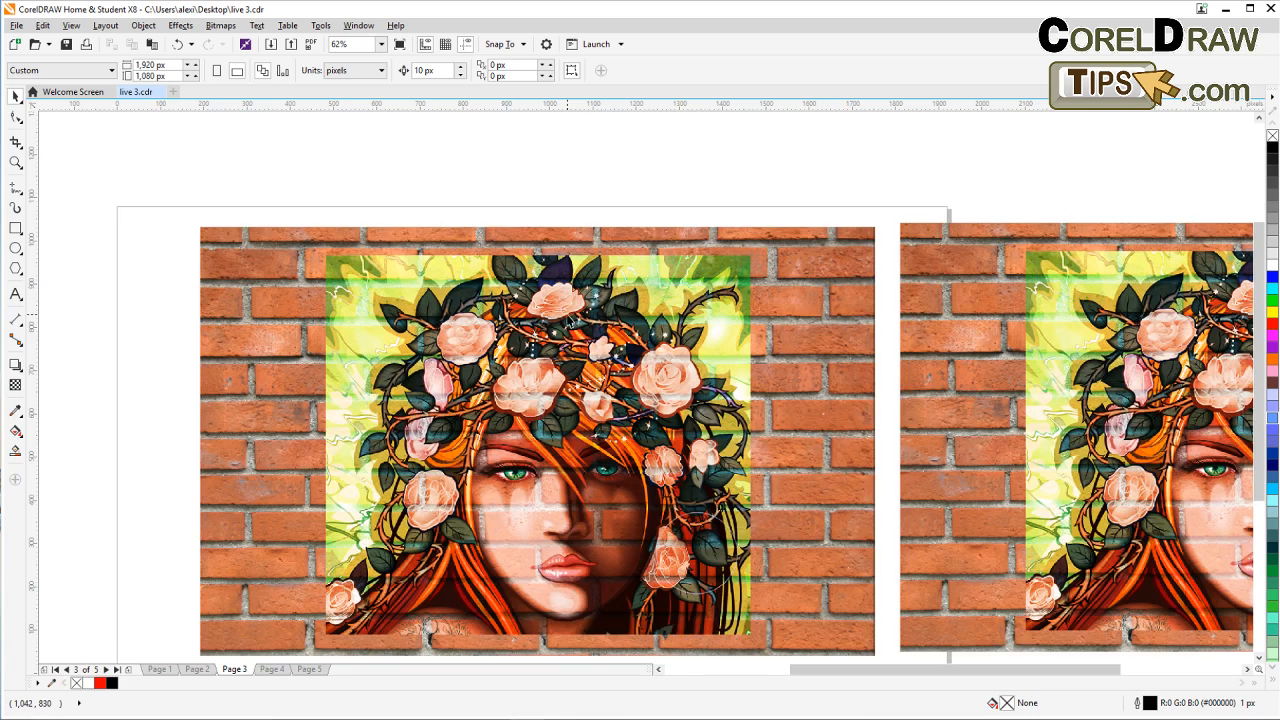
click(408, 330)
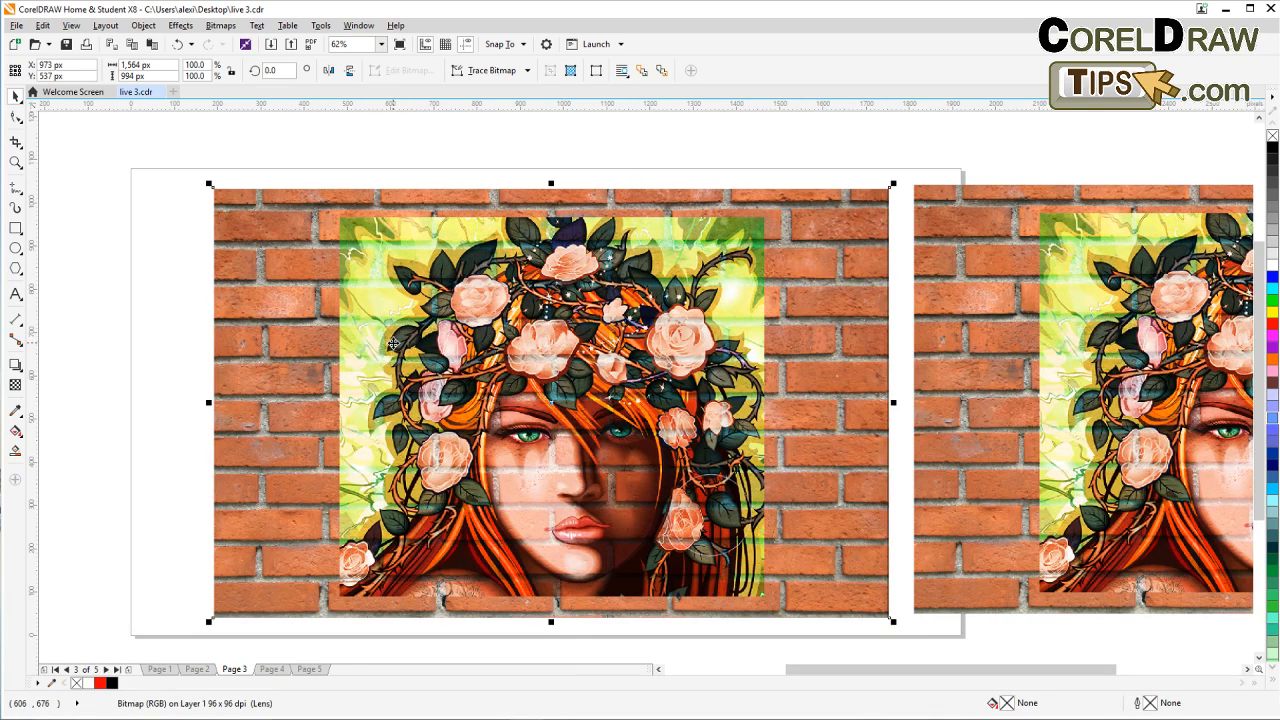
click(220, 25)
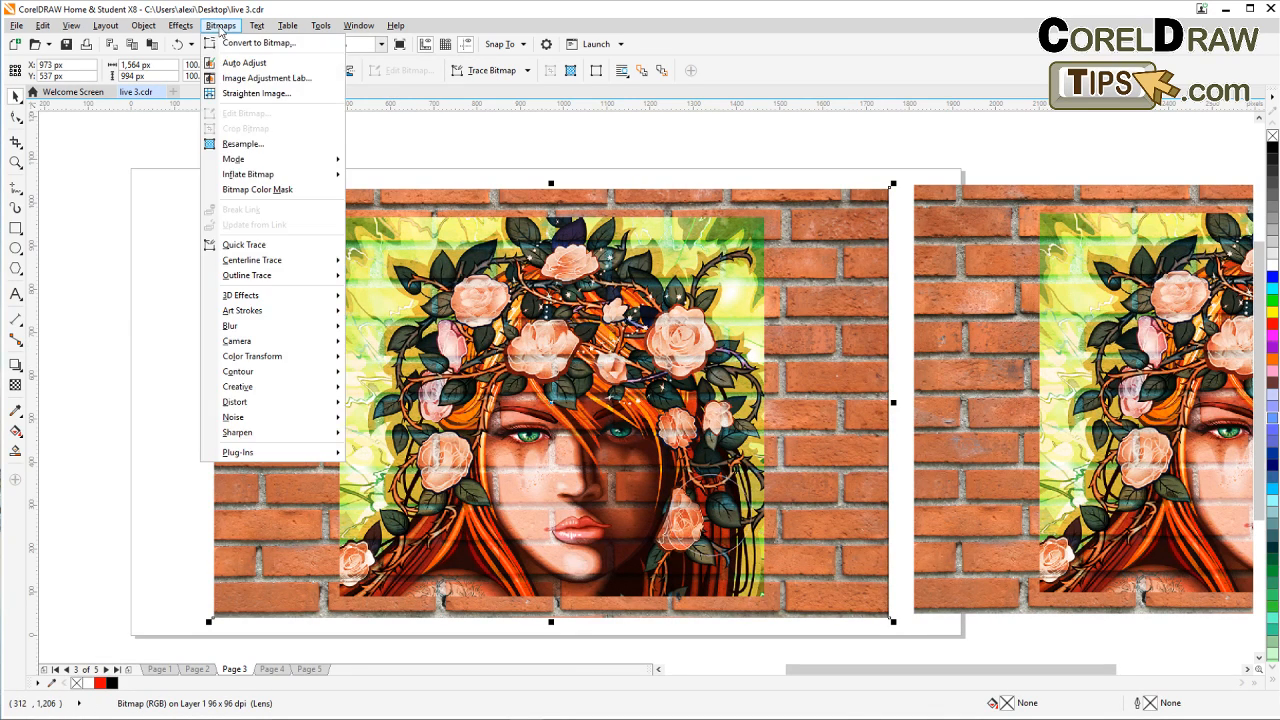
mouse_move(249, 400)
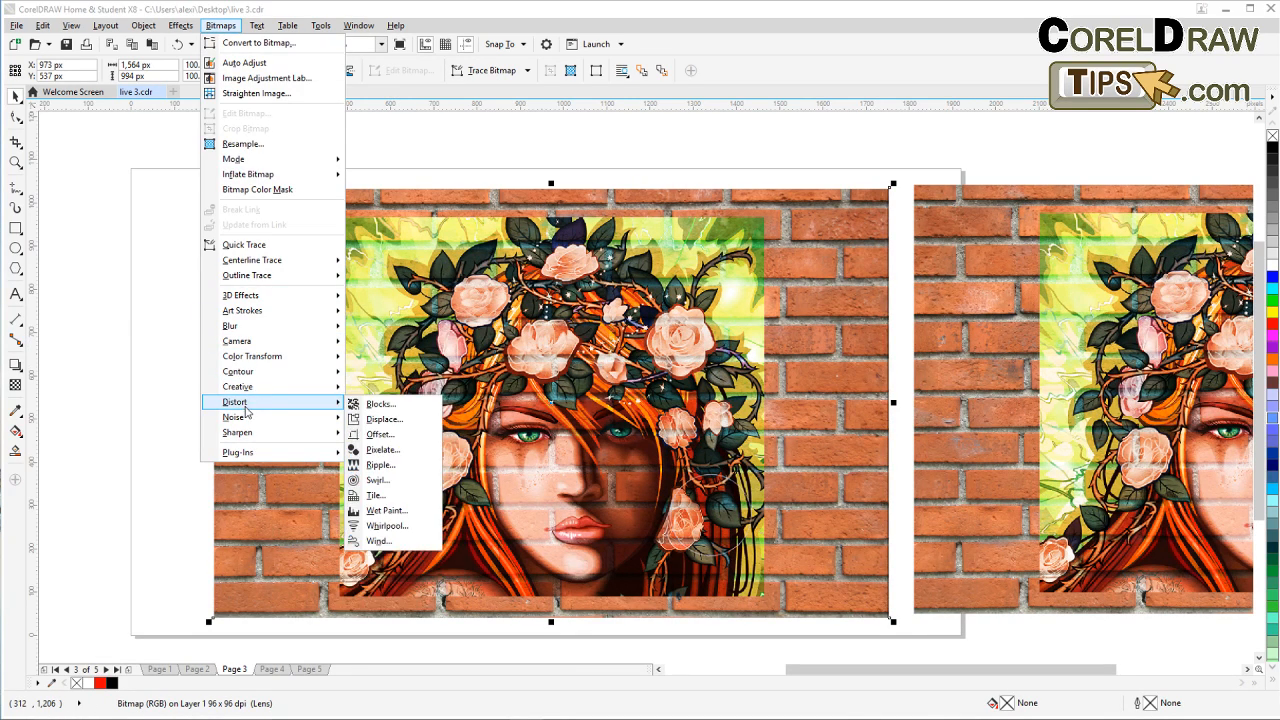
click(380, 420)
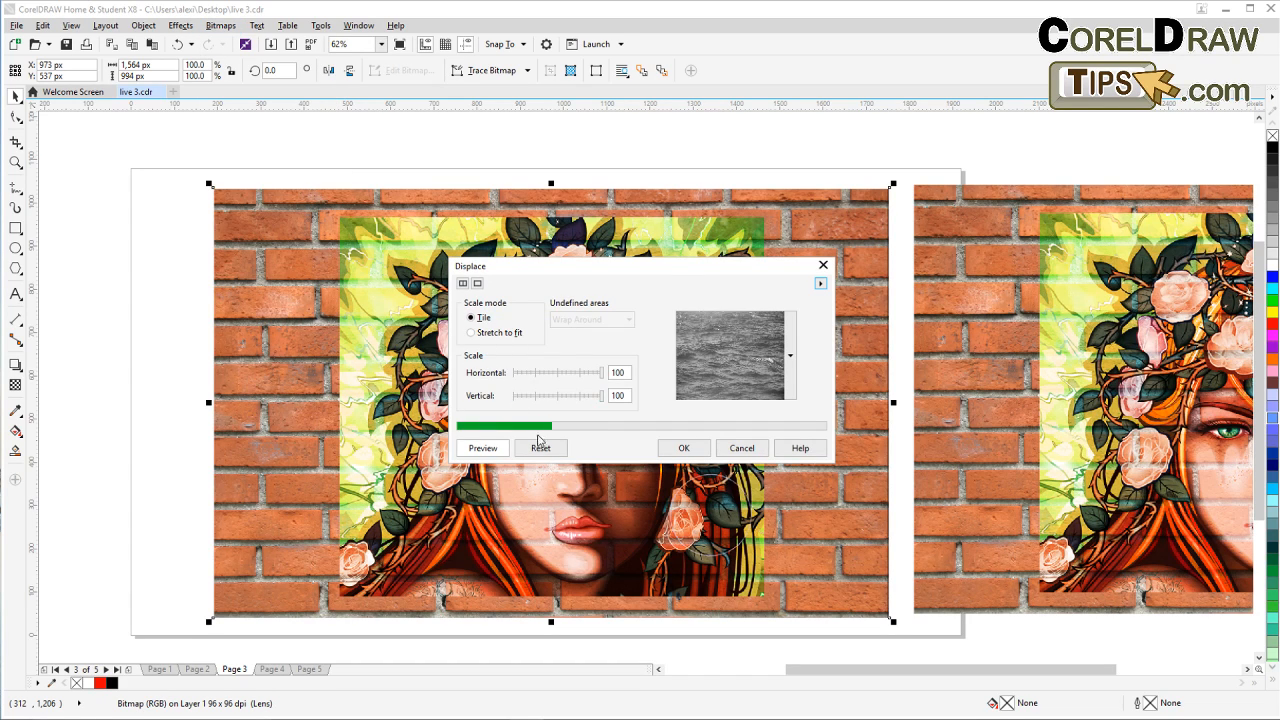
Step: Load the grayscale "wall" file from the Desktop as a custom displacement map, listing all file formats to find it
click(789, 356)
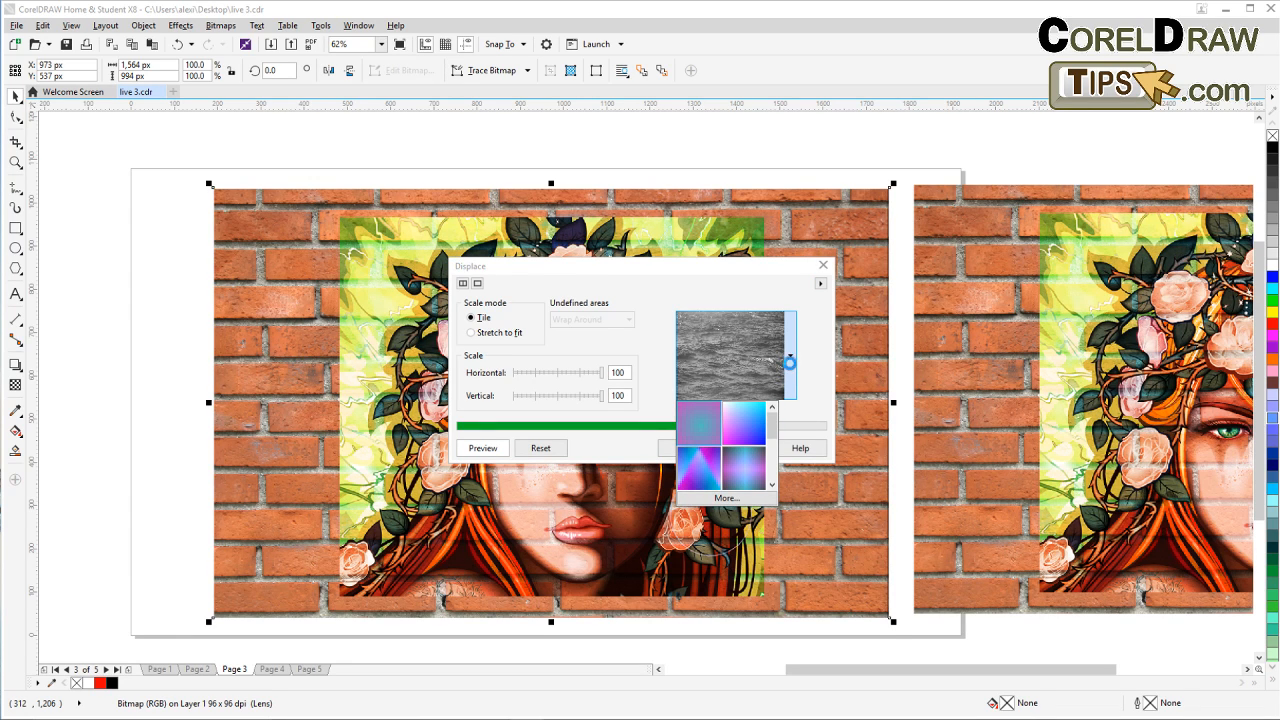
click(790, 358)
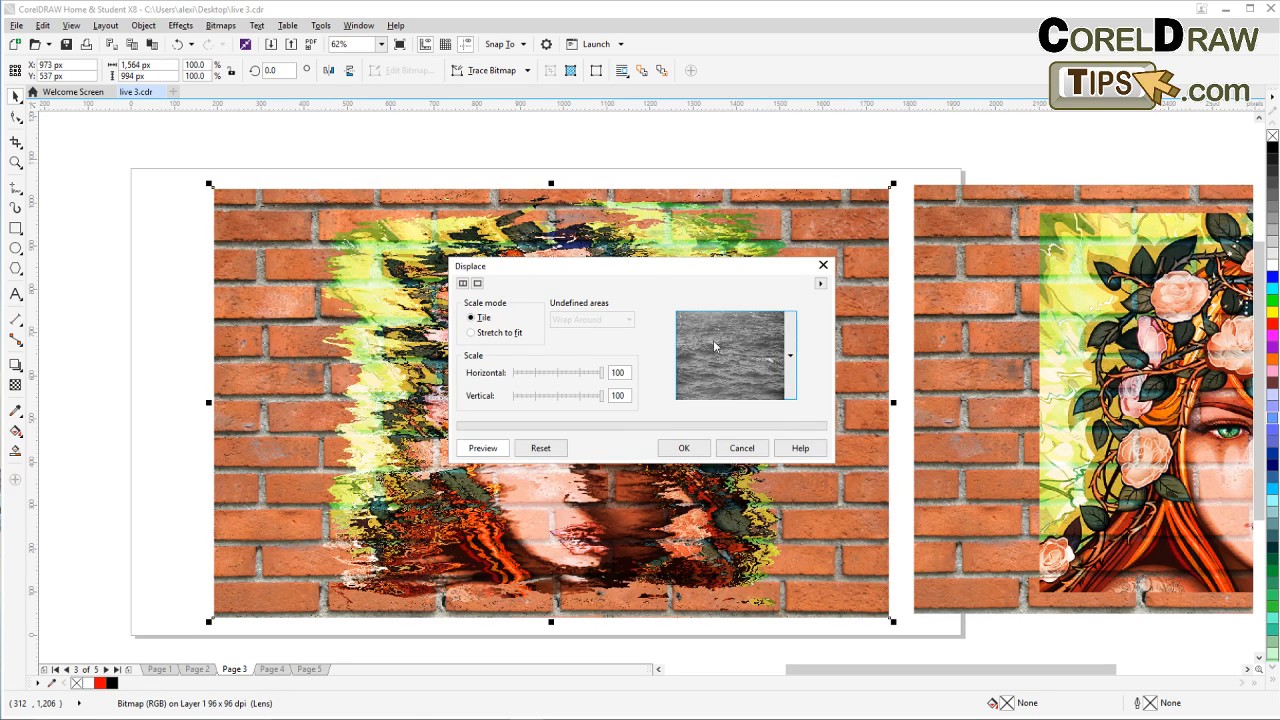
click(790, 358)
click(729, 499)
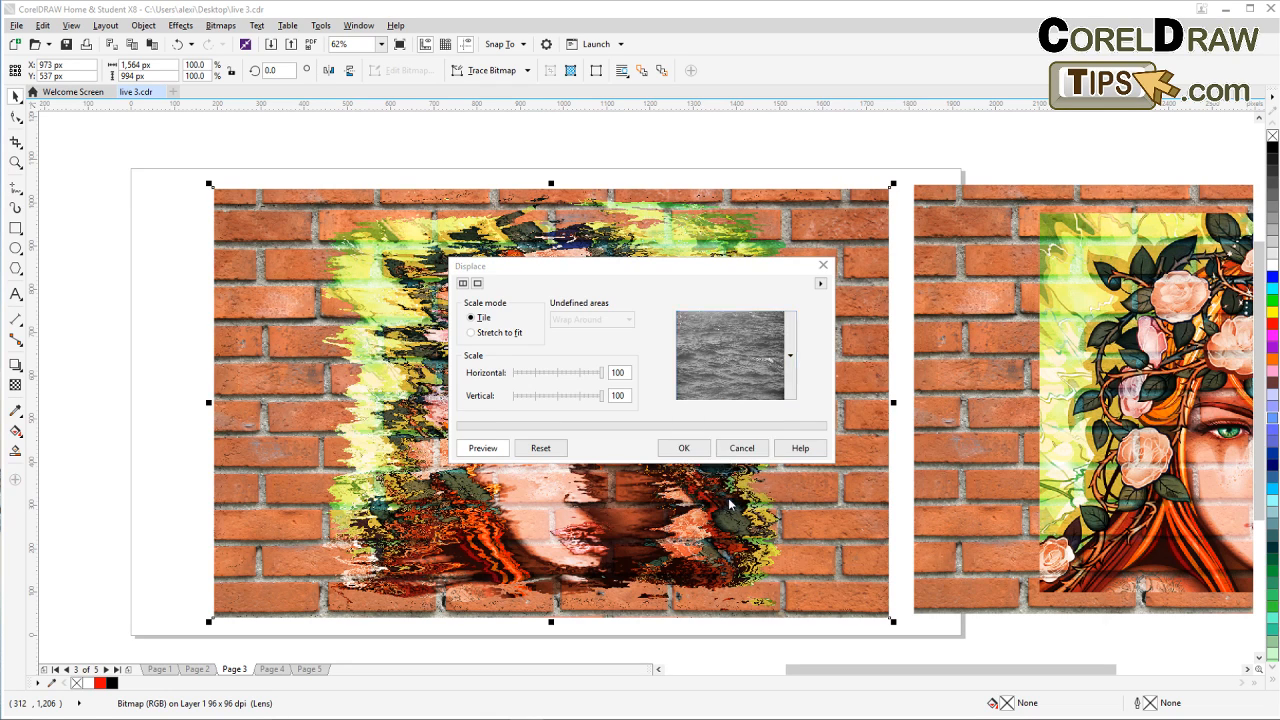
click(508, 362)
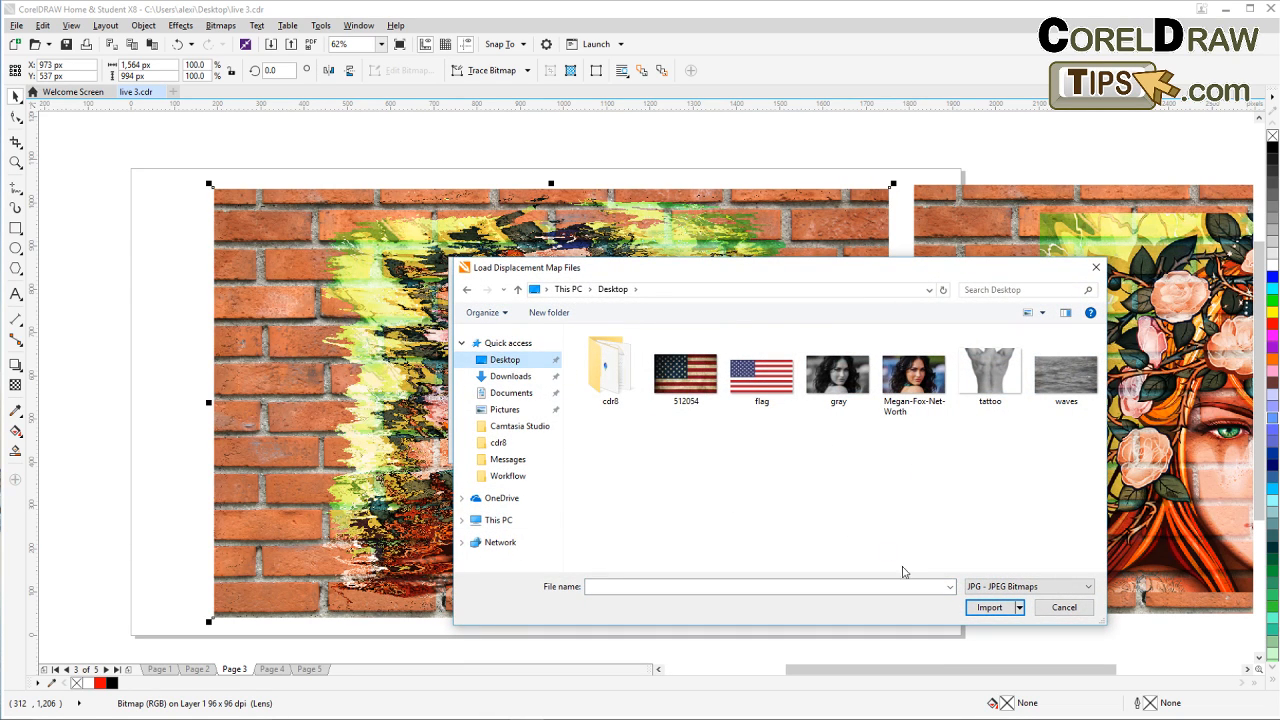
click(985, 587)
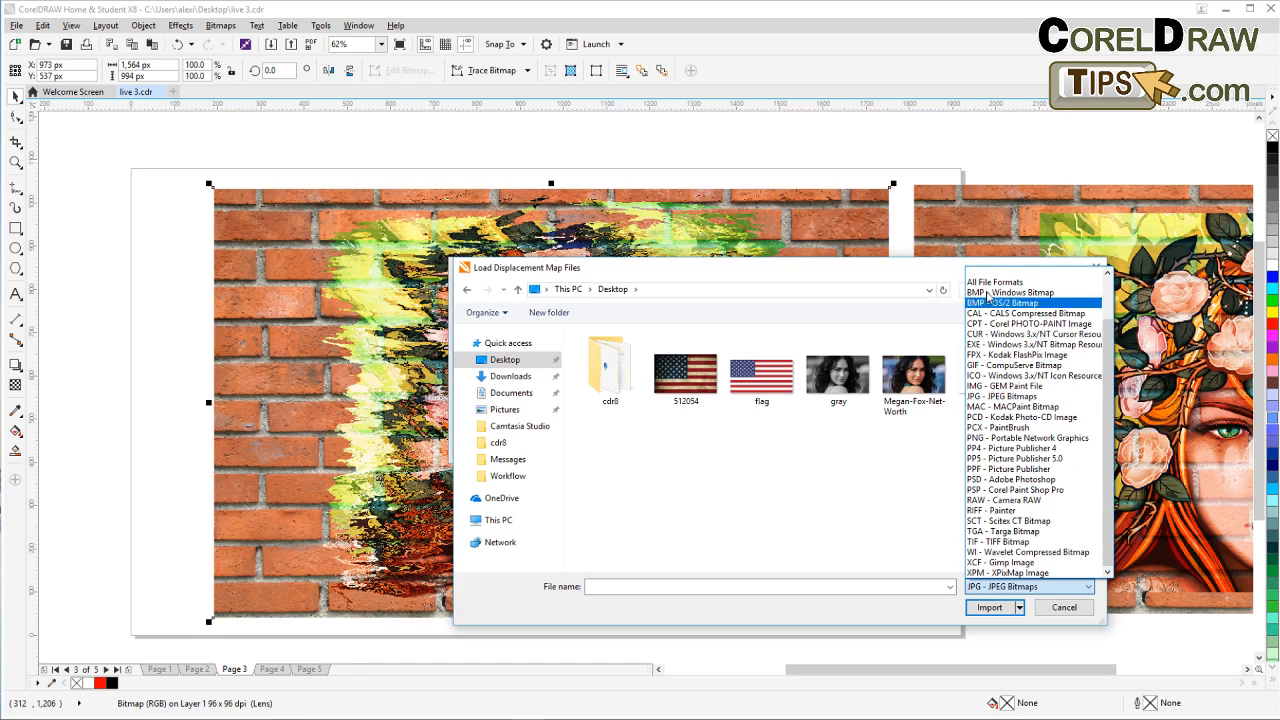
click(995, 282)
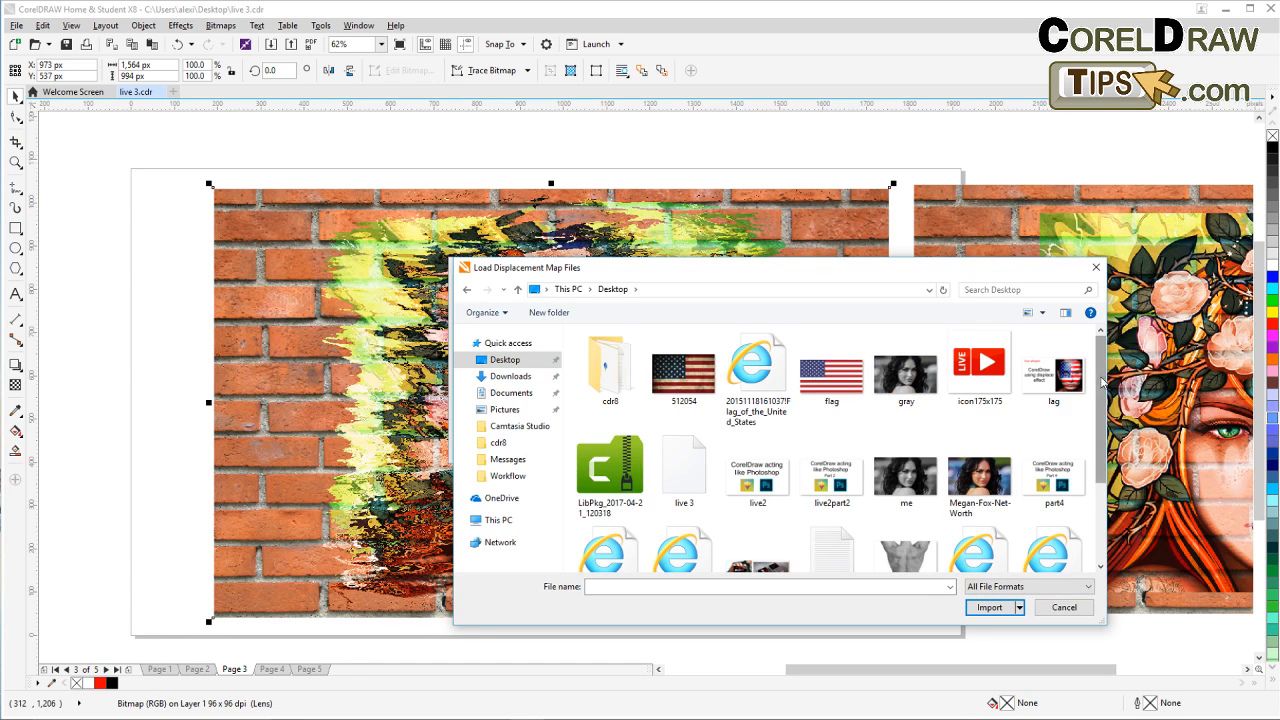
drag(1101, 383, 1097, 509)
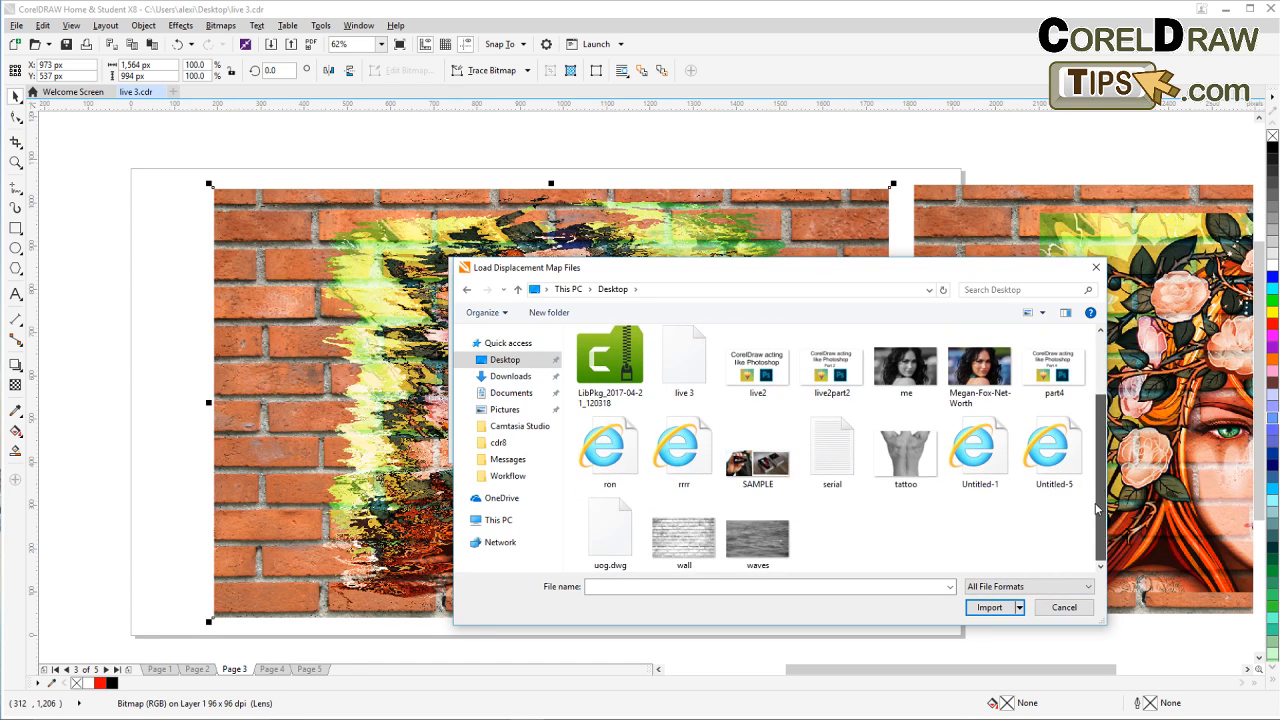
click(684, 538)
click(989, 626)
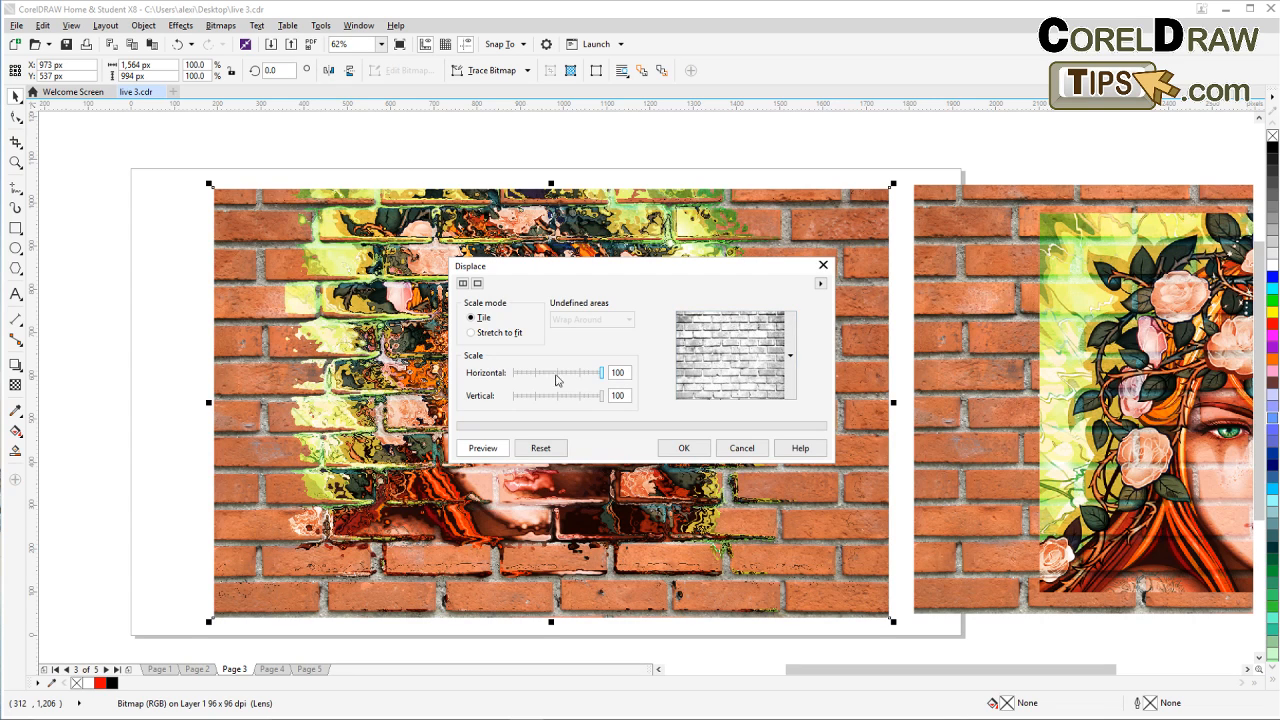
Step: Apply the displacement with Stretch to fit and both the horizontal and vertical scale set to 4
click(519, 372)
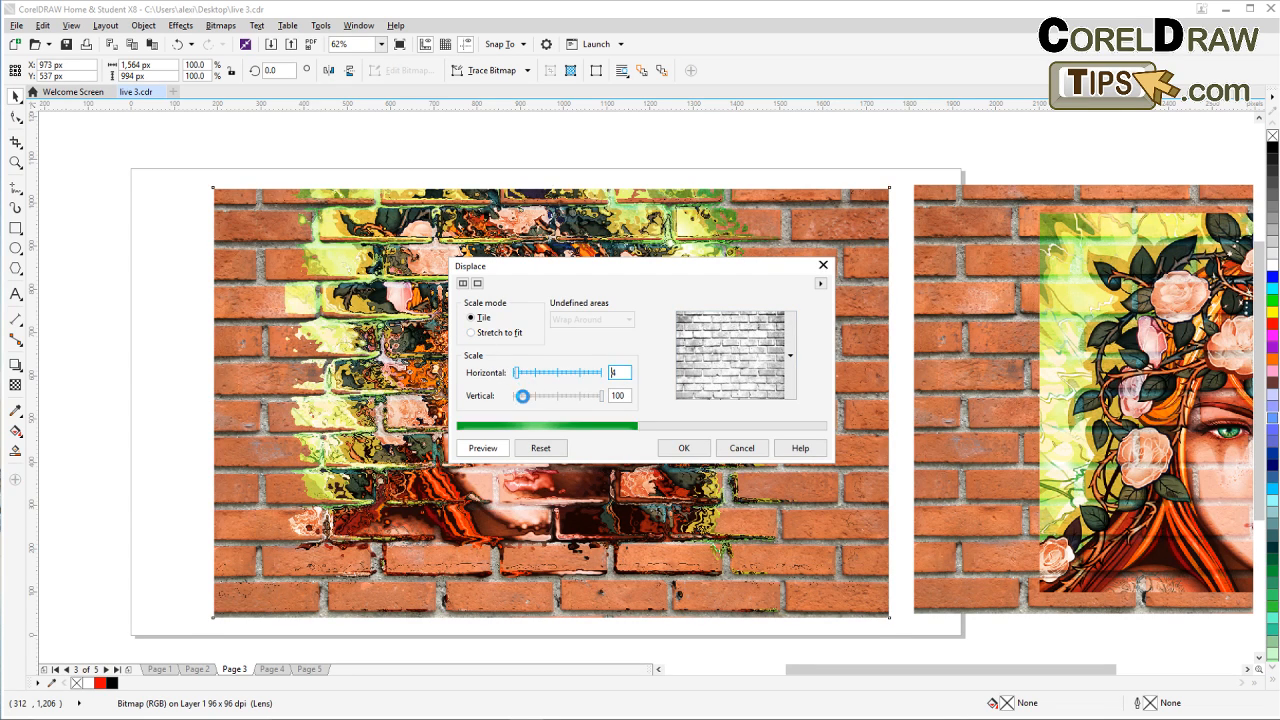
click(519, 397)
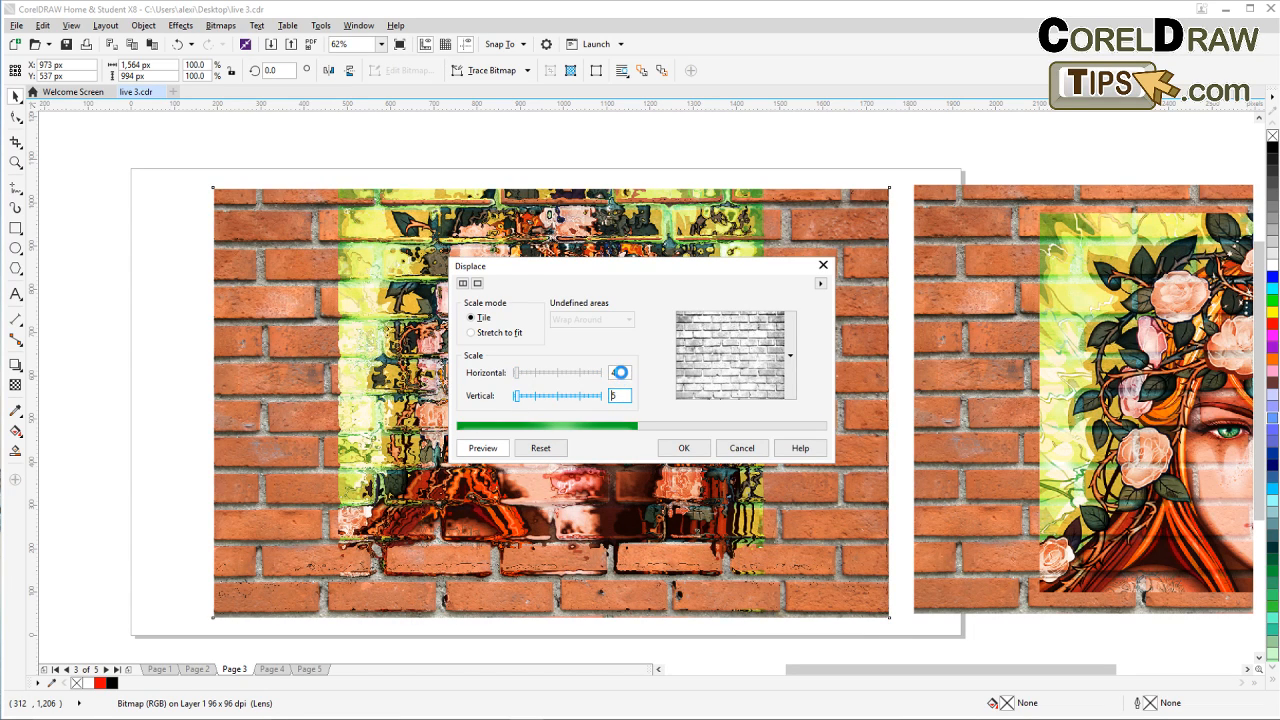
click(488, 335)
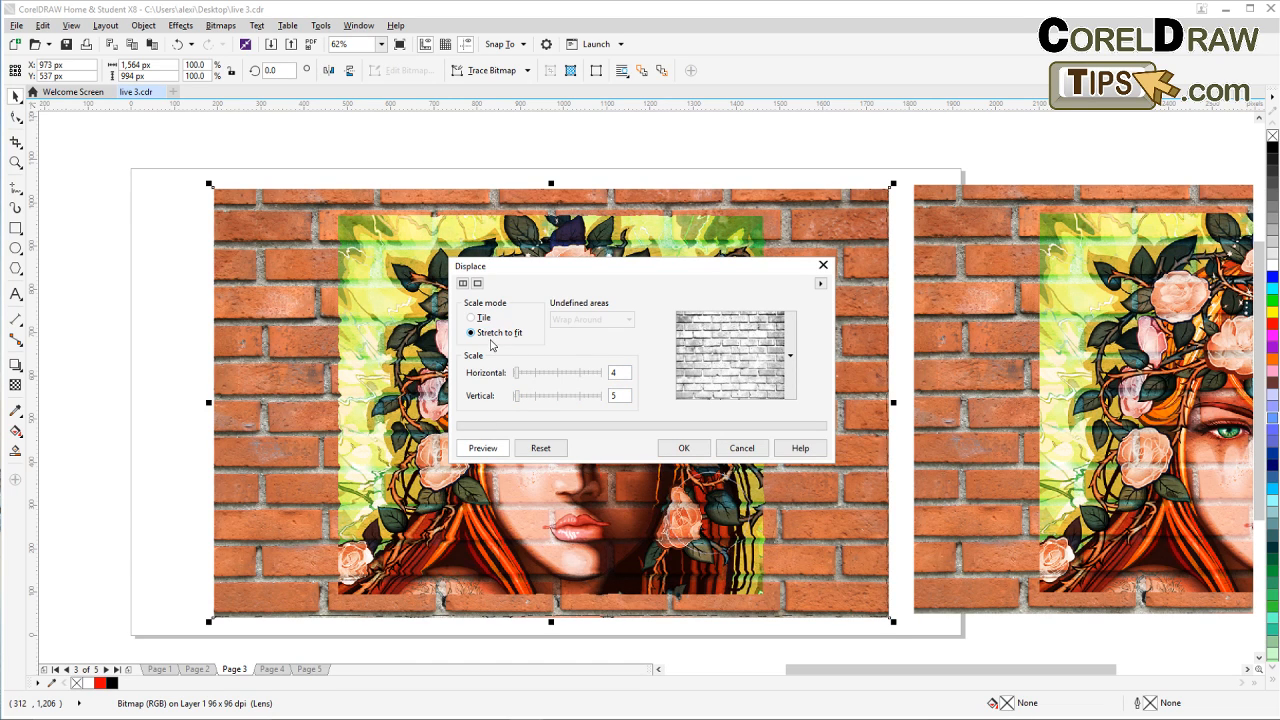
click(625, 395)
text(4)
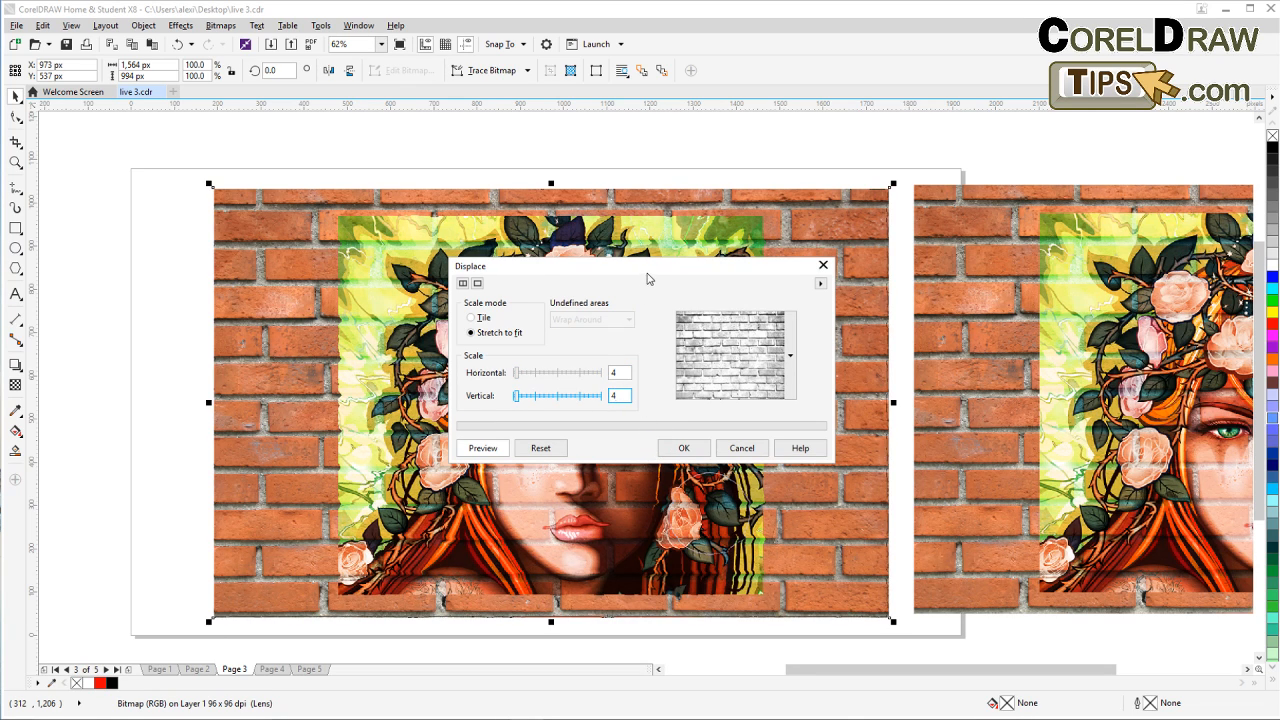
drag(647, 278, 816, 263)
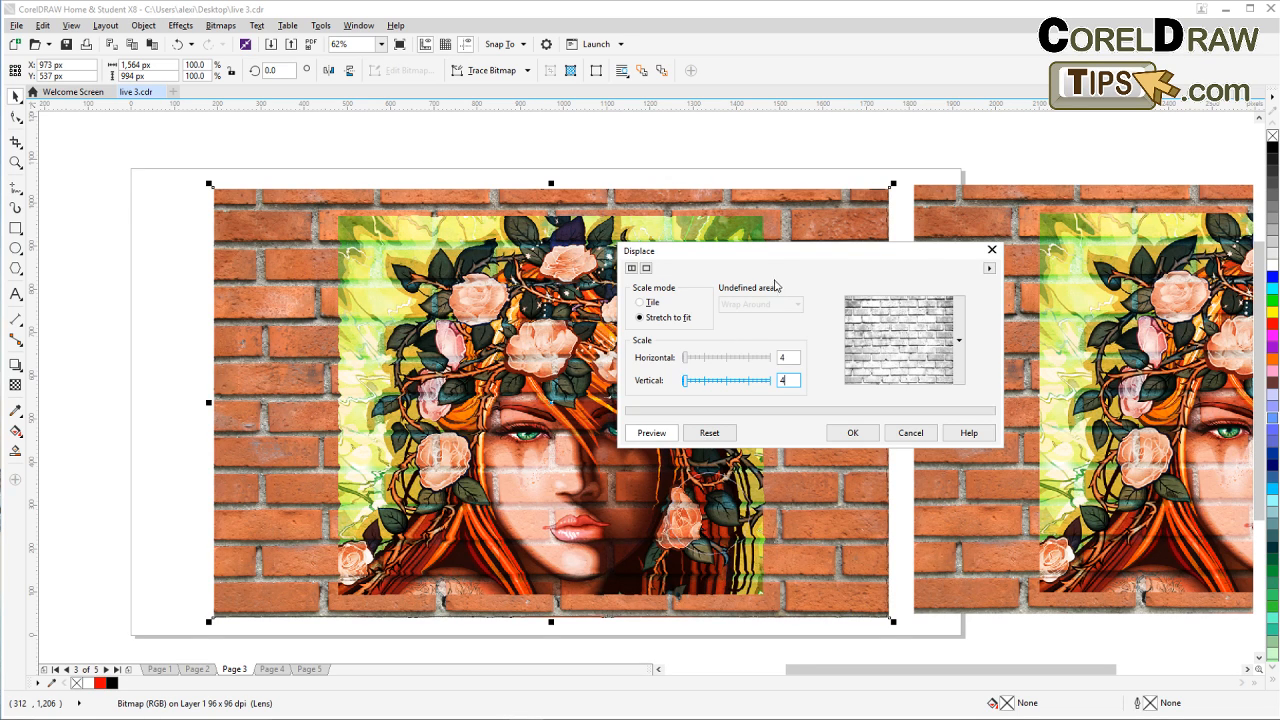
drag(787, 266, 621, 270)
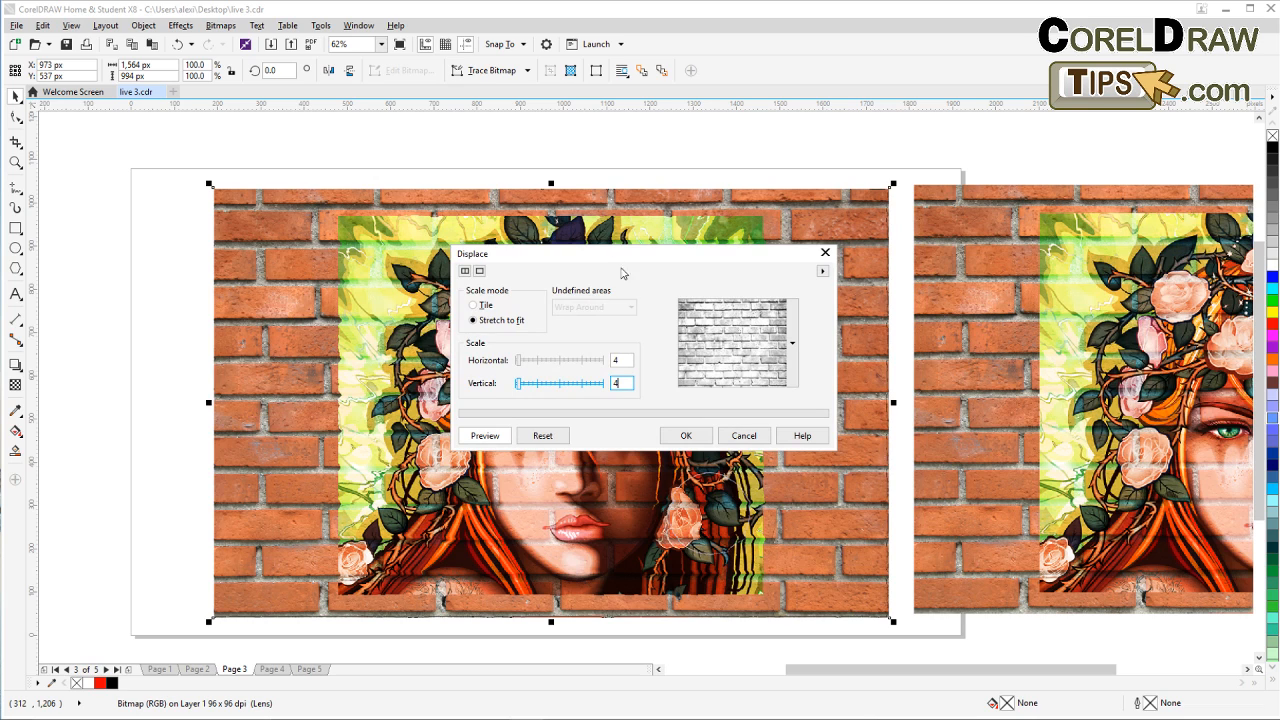
click(686, 437)
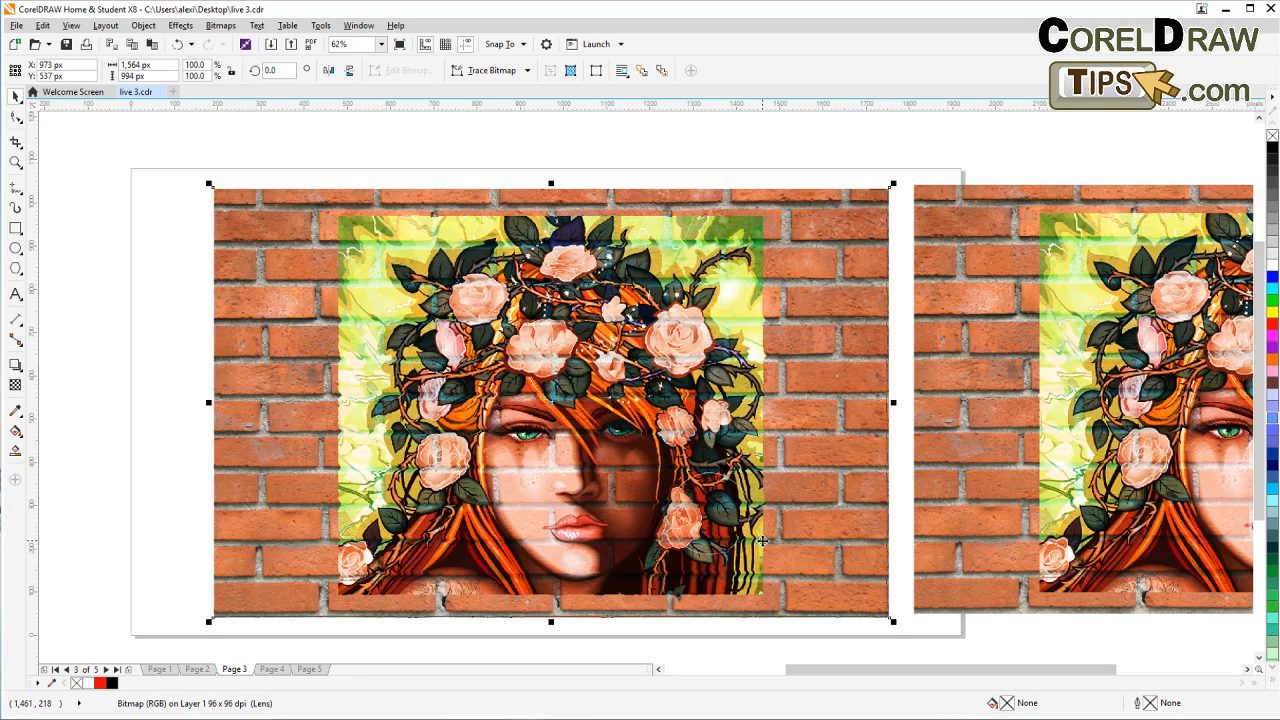
Step: Compare the displaced portrait with the undistorted copy, examining how the face, hair and flower edges follow the mortar lines
drag(664, 482, 379, 422)
drag(685, 437, 770, 465)
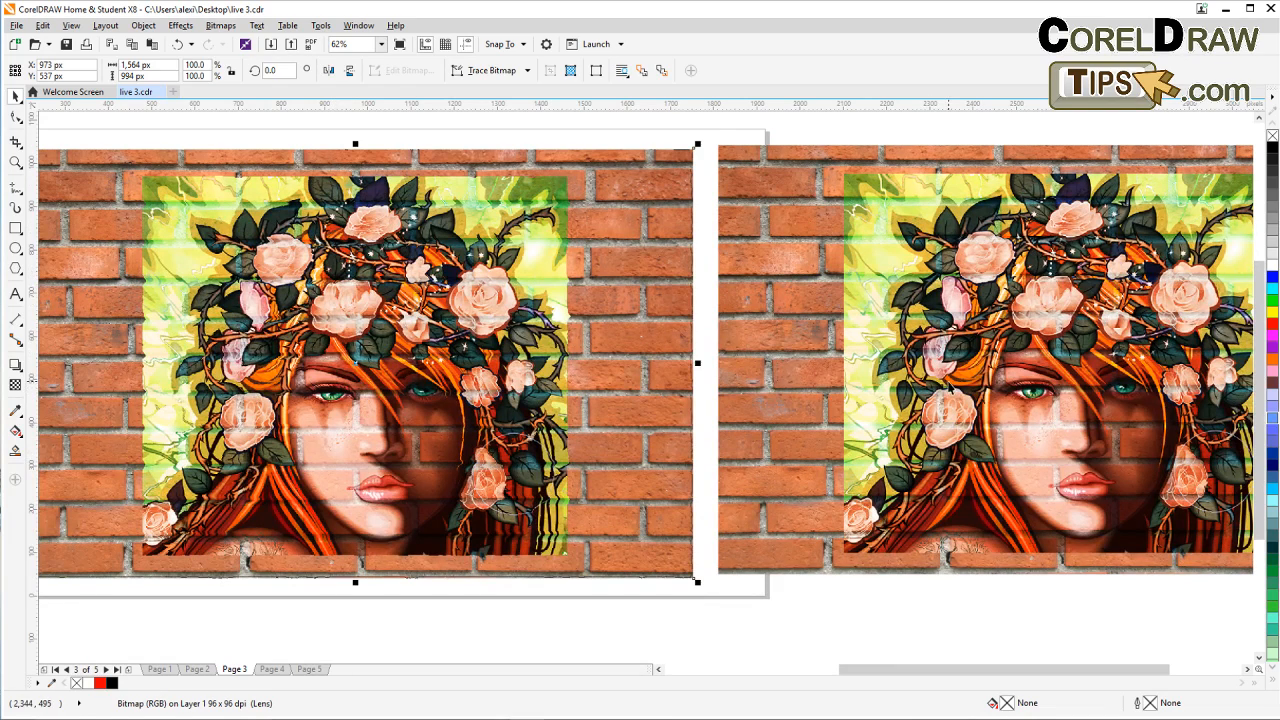
click(921, 385)
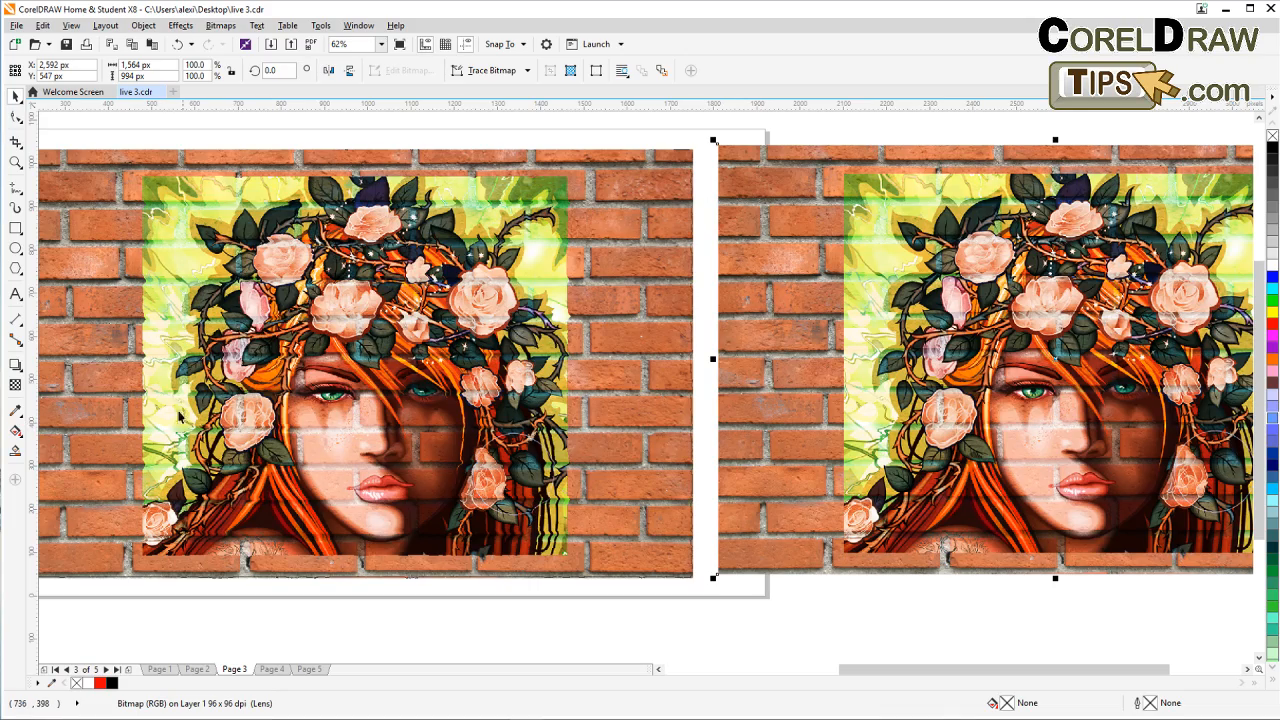
scroll(320, 405, up, 5)
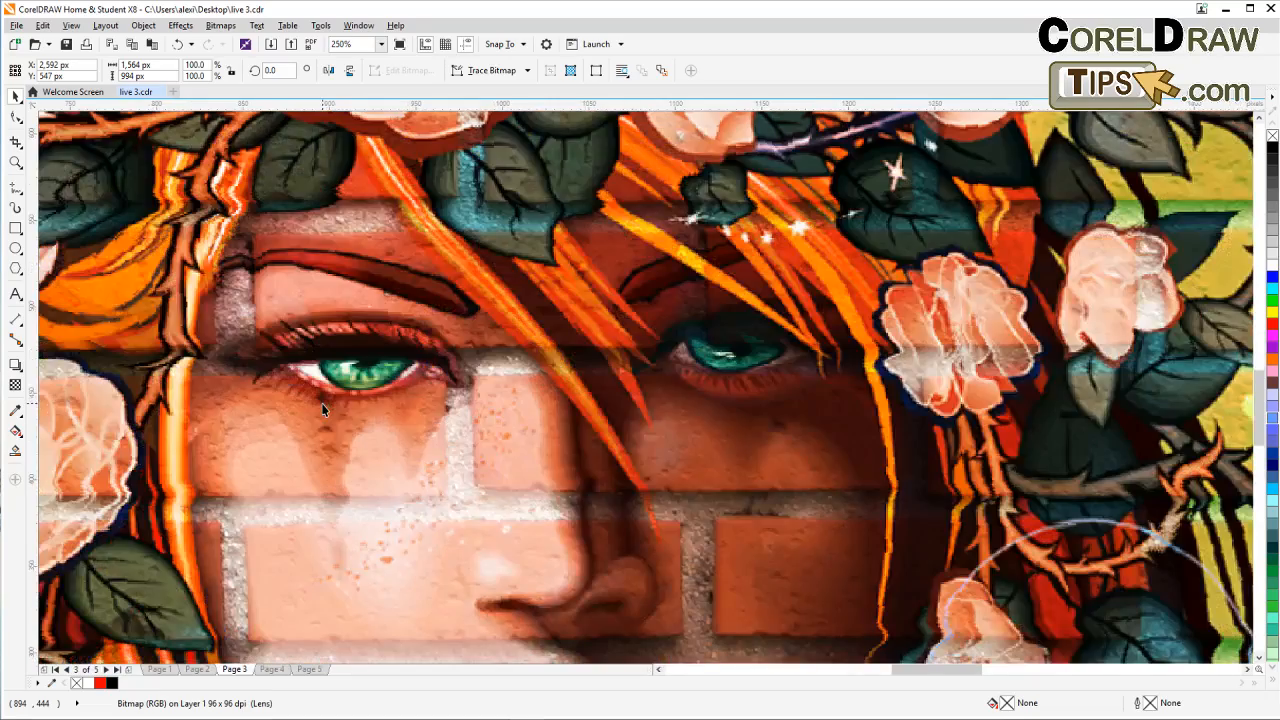
scroll(346, 405, down, 3)
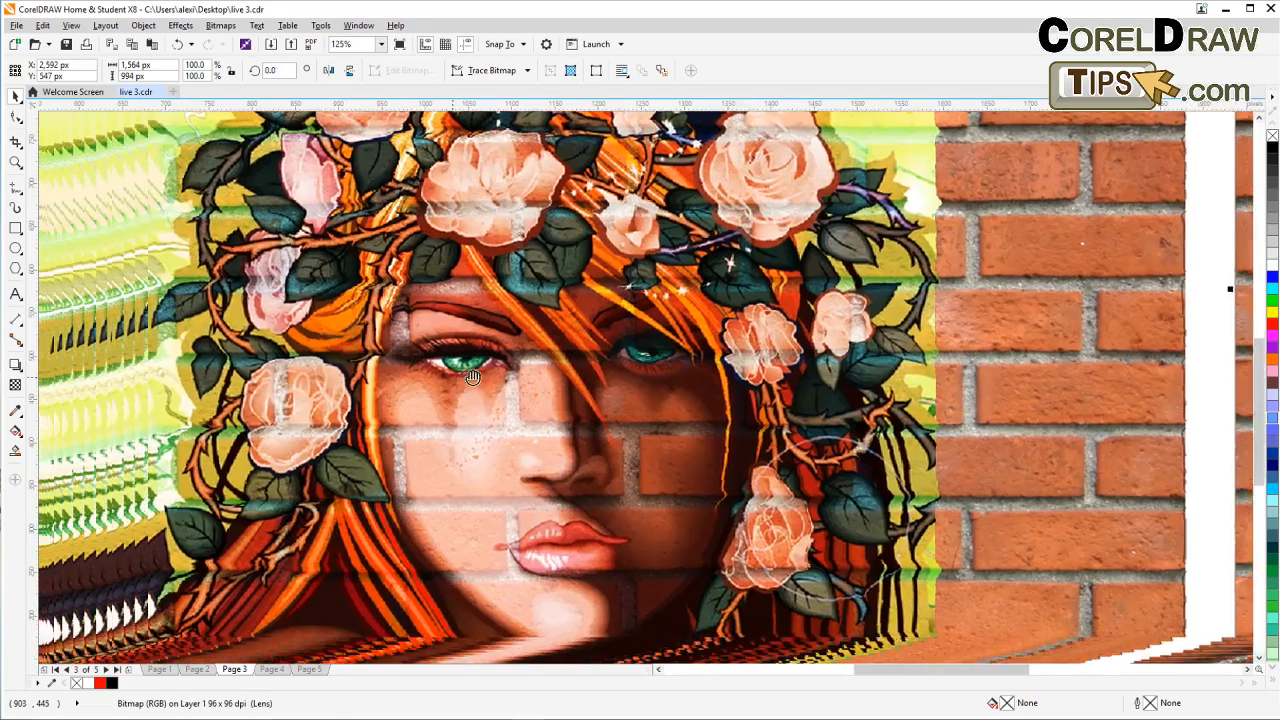
scroll(407, 420, up, 3)
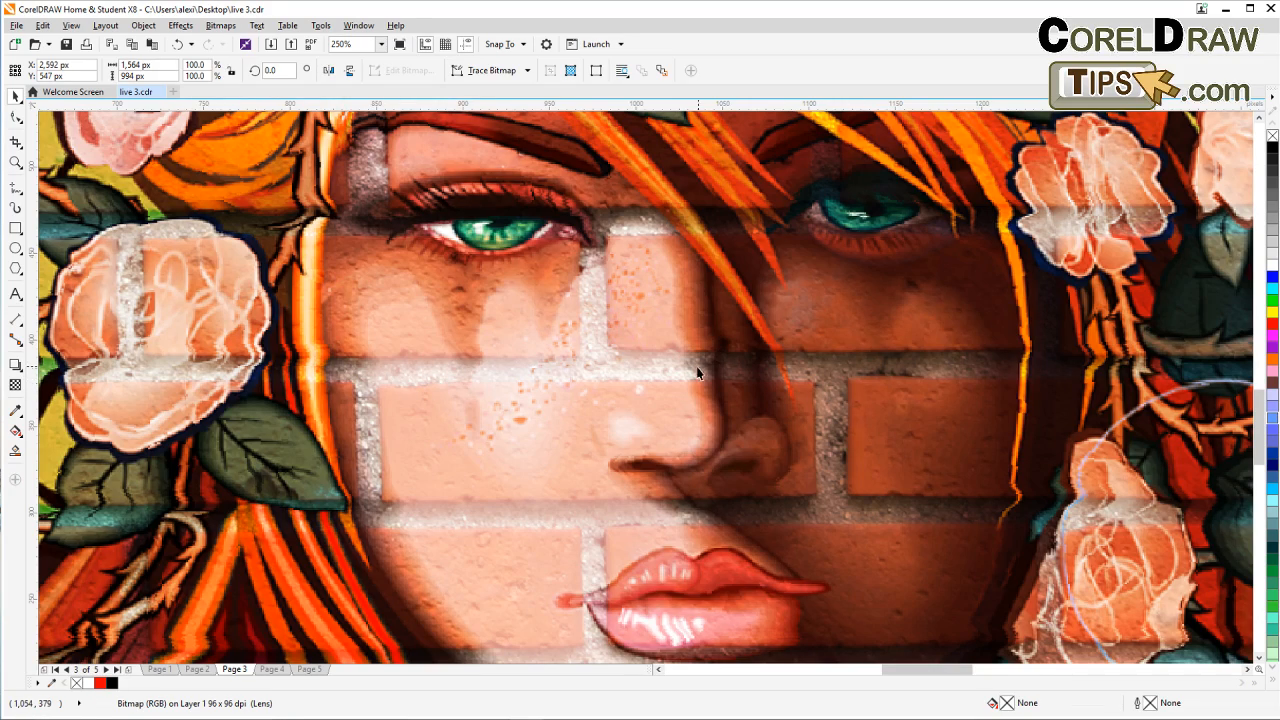
scroll(713, 380, down, 5)
scroll(713, 380, up, 5)
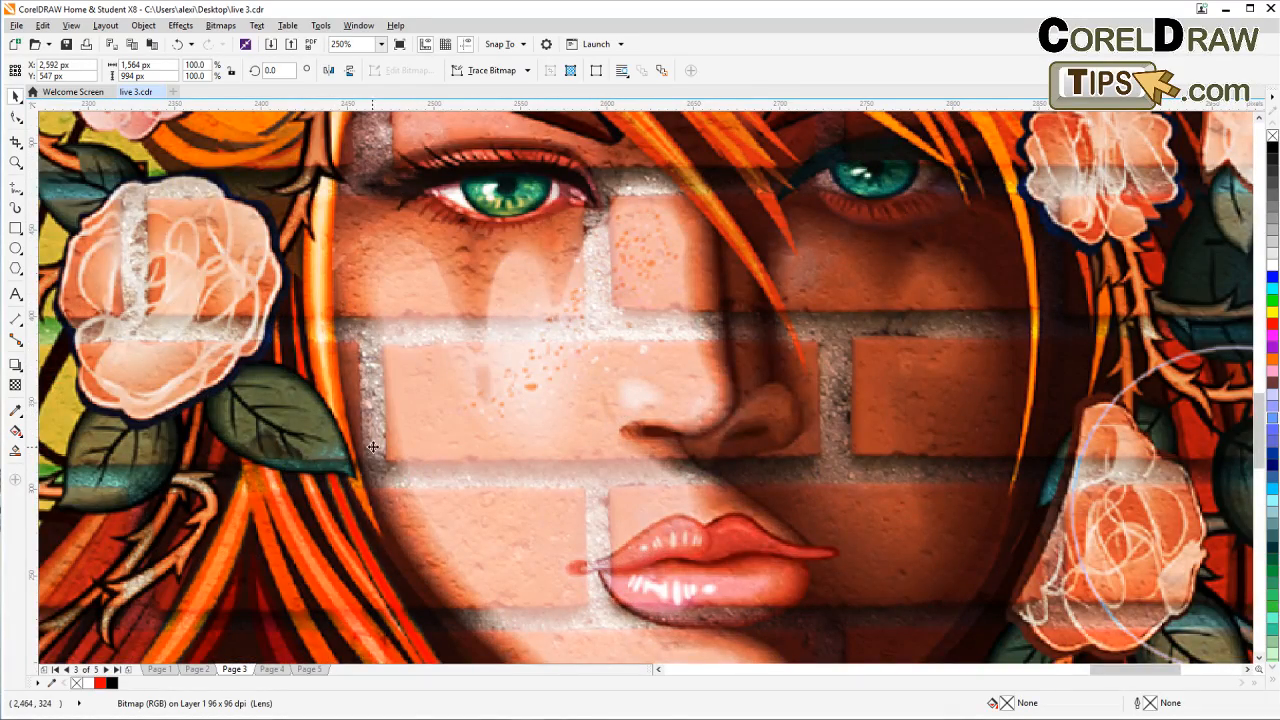
scroll(372, 447, down, 6)
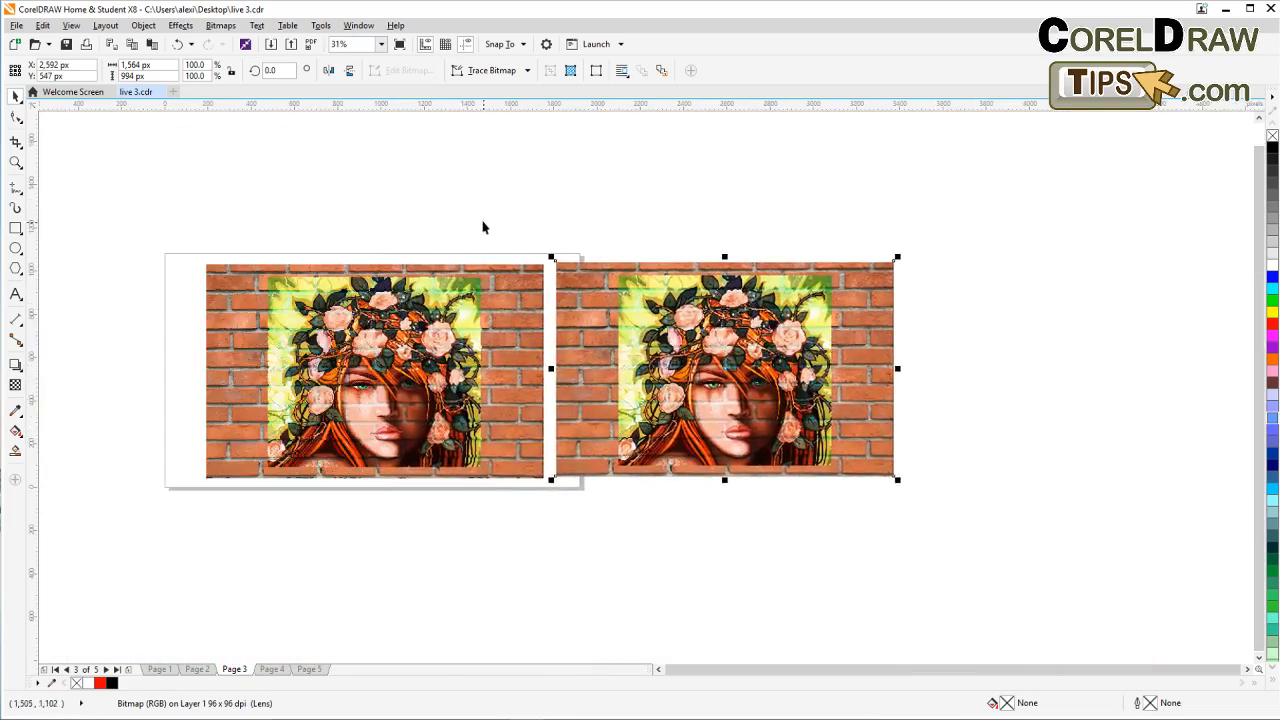
Step: Delete the undistorted comparison copy of the wall and portrait, leaving only the displaced version on the page
key(Escape)
scroll(370, 342, up, 1)
drag(370, 340, 458, 321)
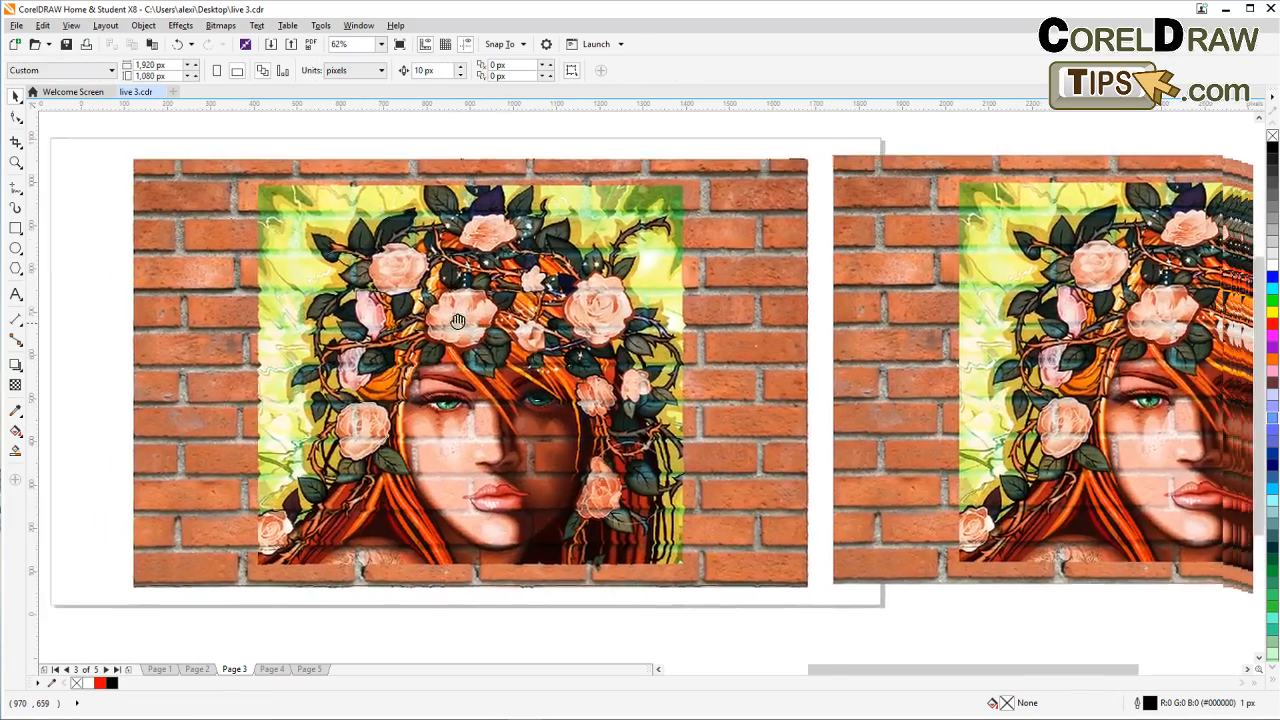
scroll(698, 294, down, 1)
drag(582, 222, 986, 486)
key(Delete)
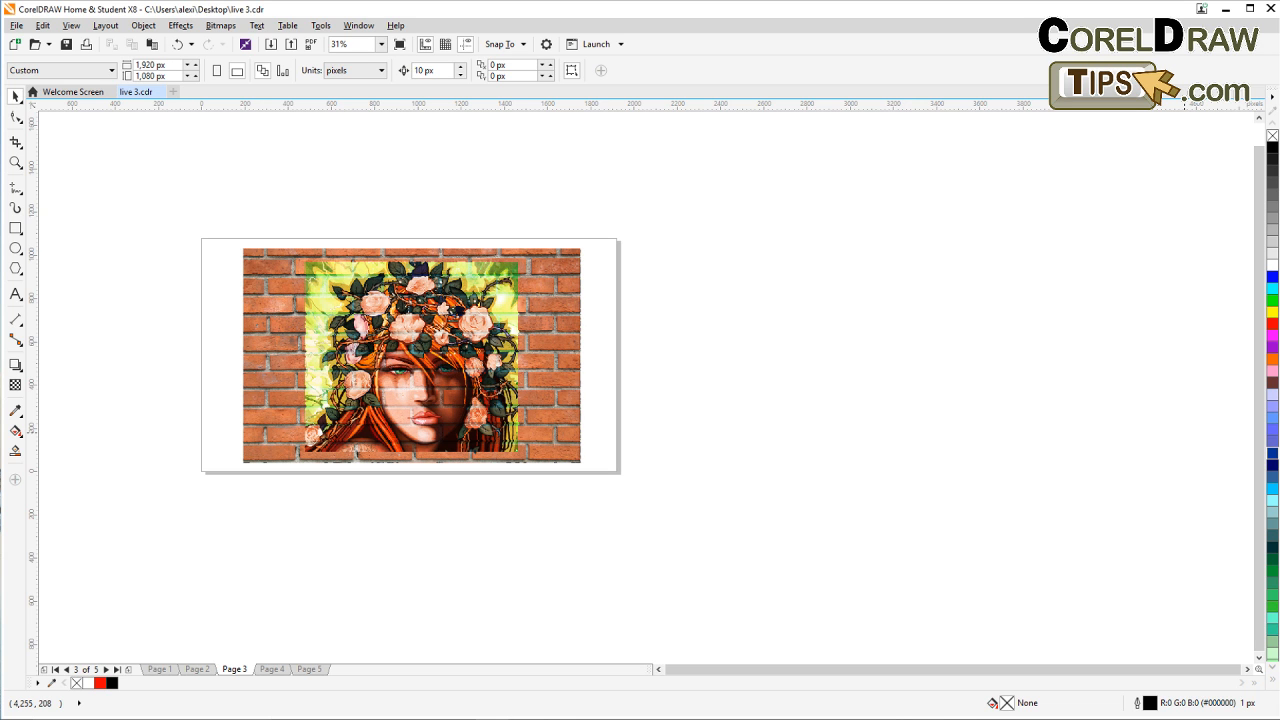
Step: Crop the displaced portrait bitmap to about 1,021 × 906 px, leaving a thin margin around the illustration
scroll(507, 429, up, 1)
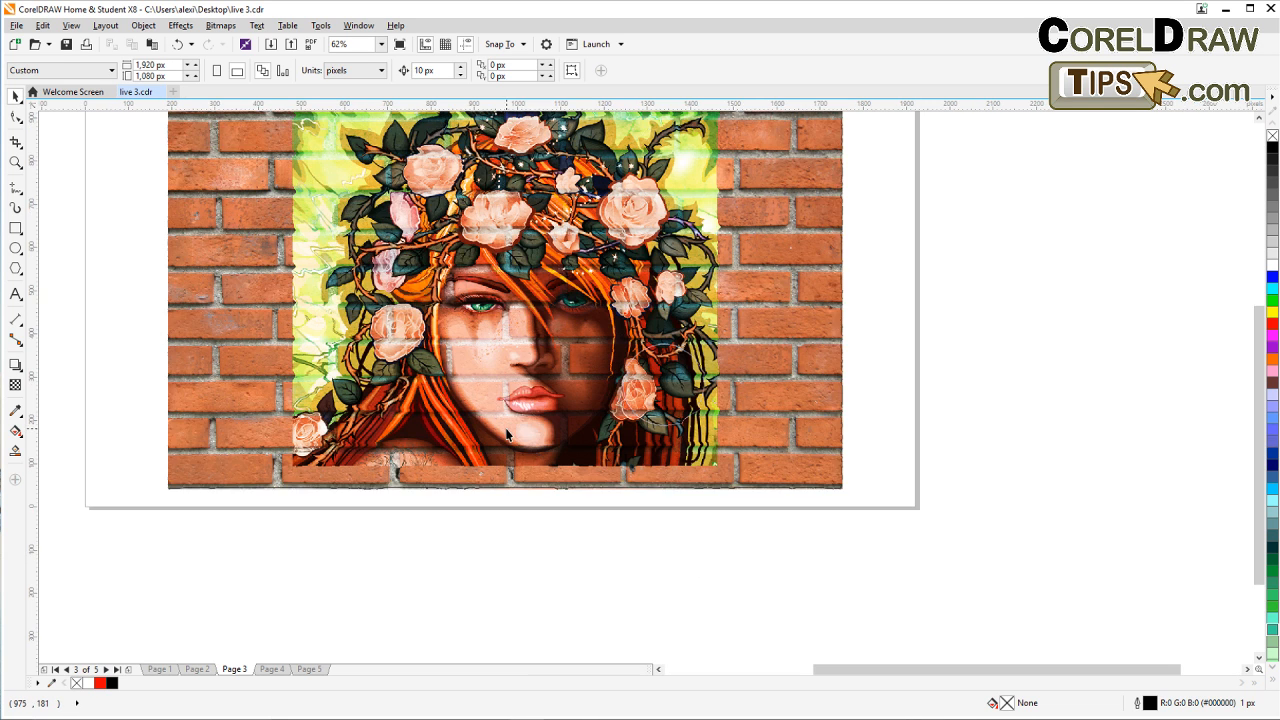
drag(507, 429, 504, 499)
drag(216, 289, 186, 333)
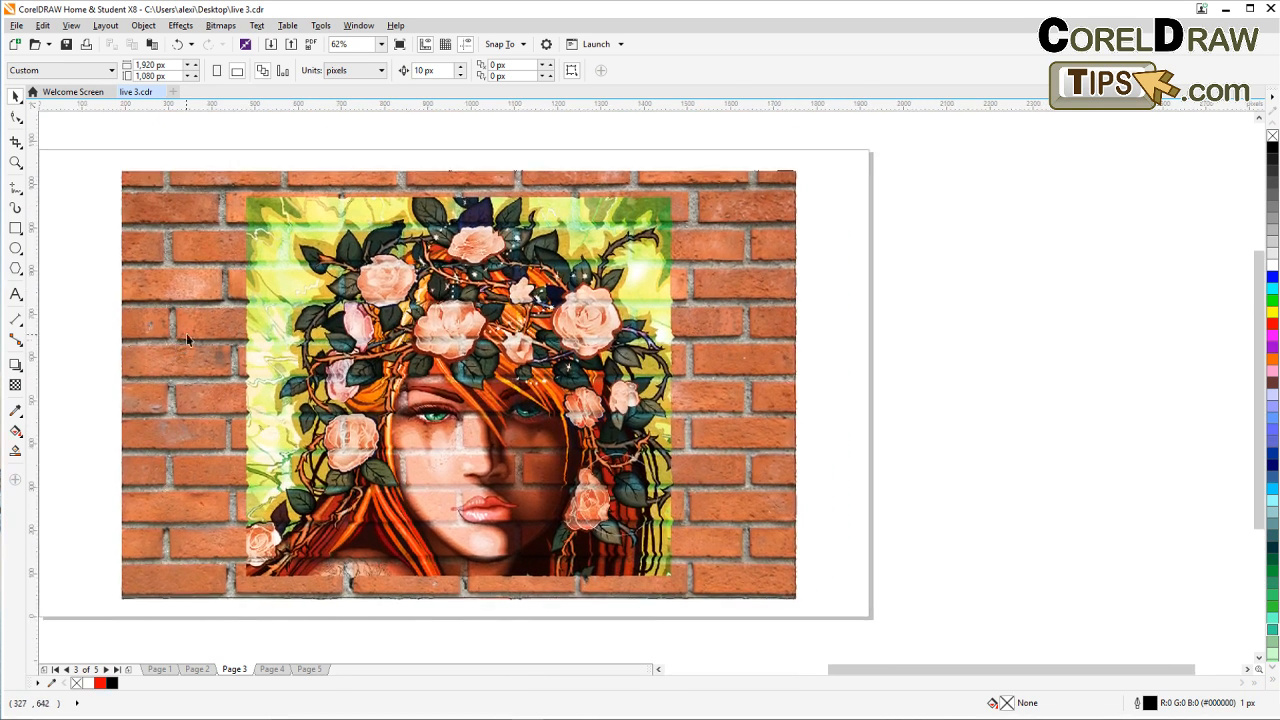
click(266, 296)
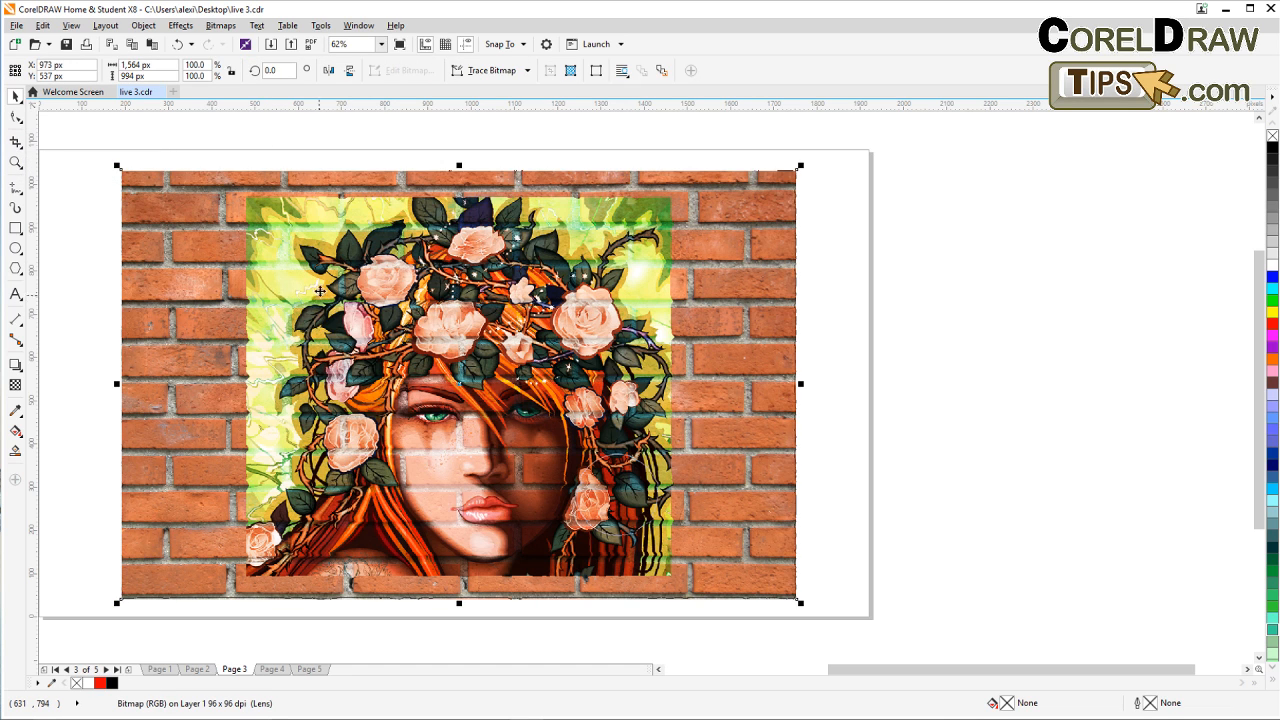
click(16, 143)
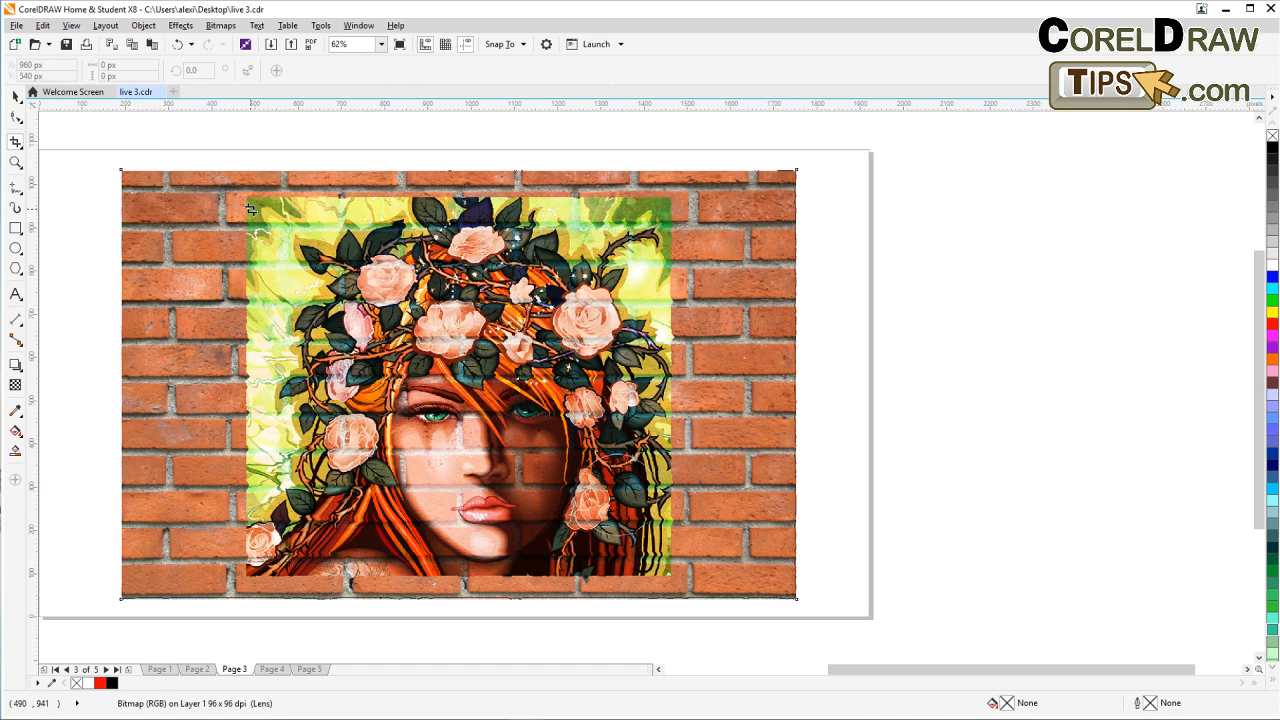
drag(249, 204, 252, 197)
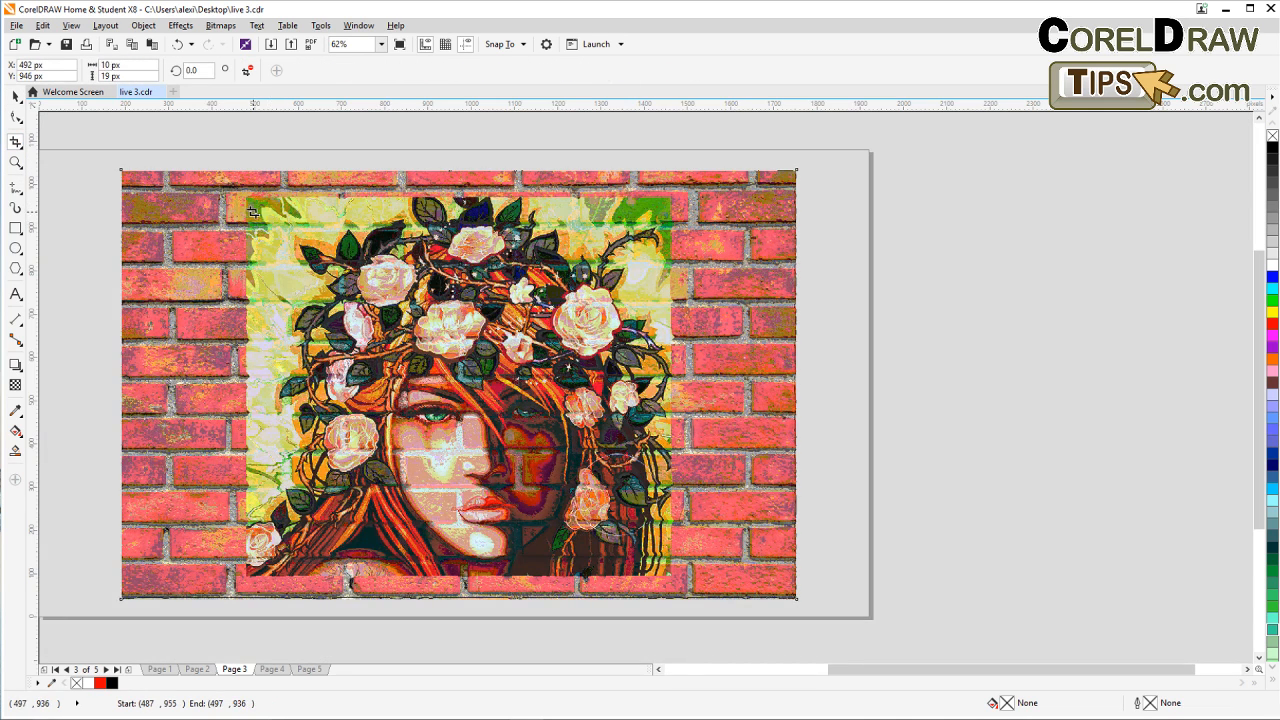
key(Escape)
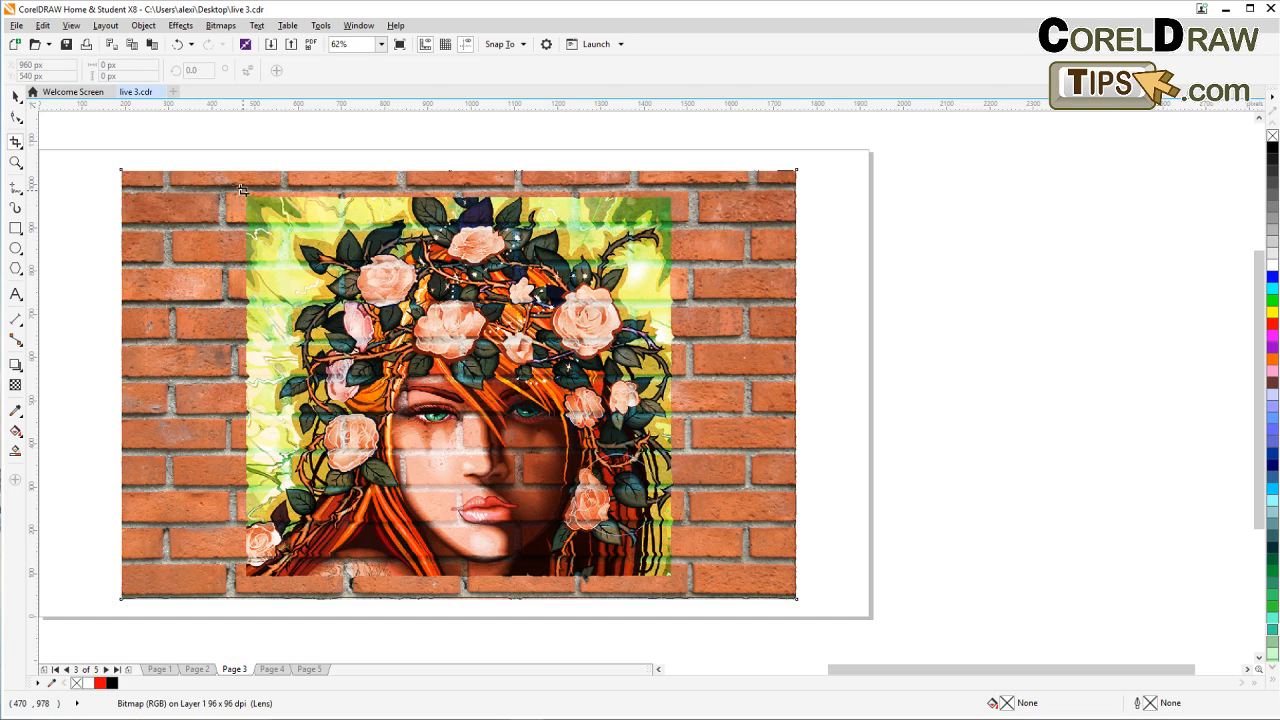
drag(241, 193, 679, 582)
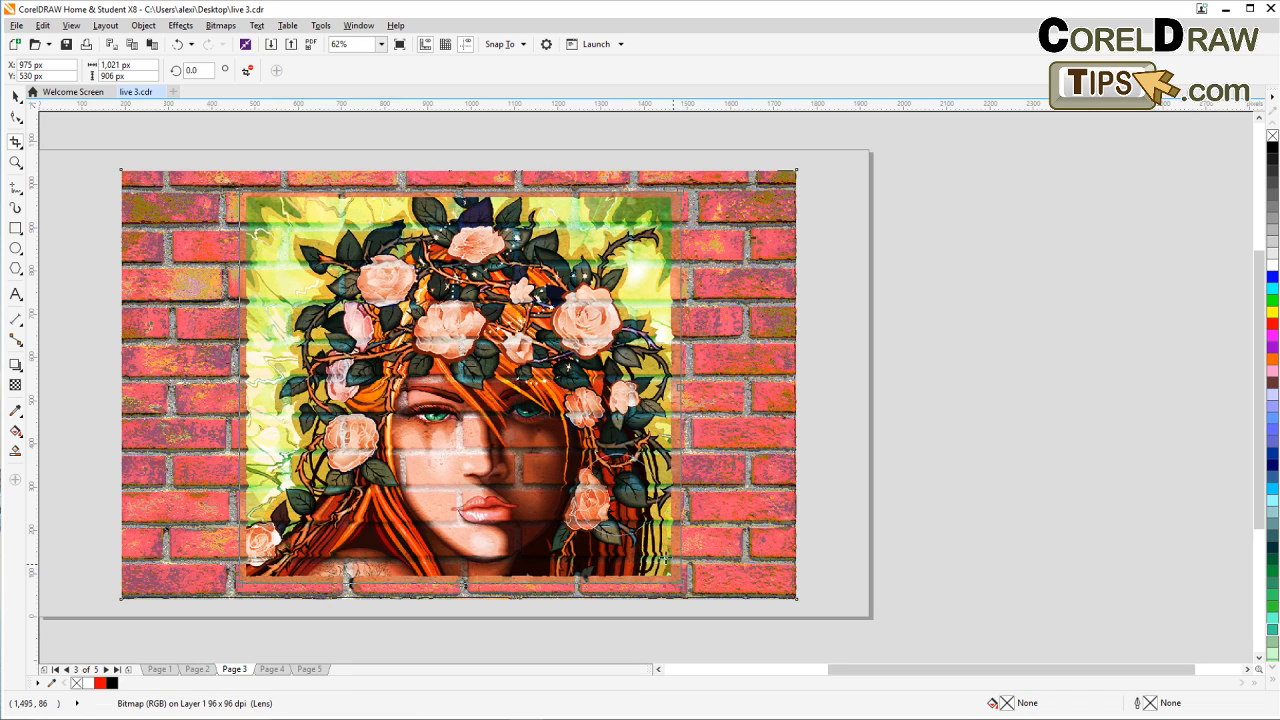
double_click(563, 448)
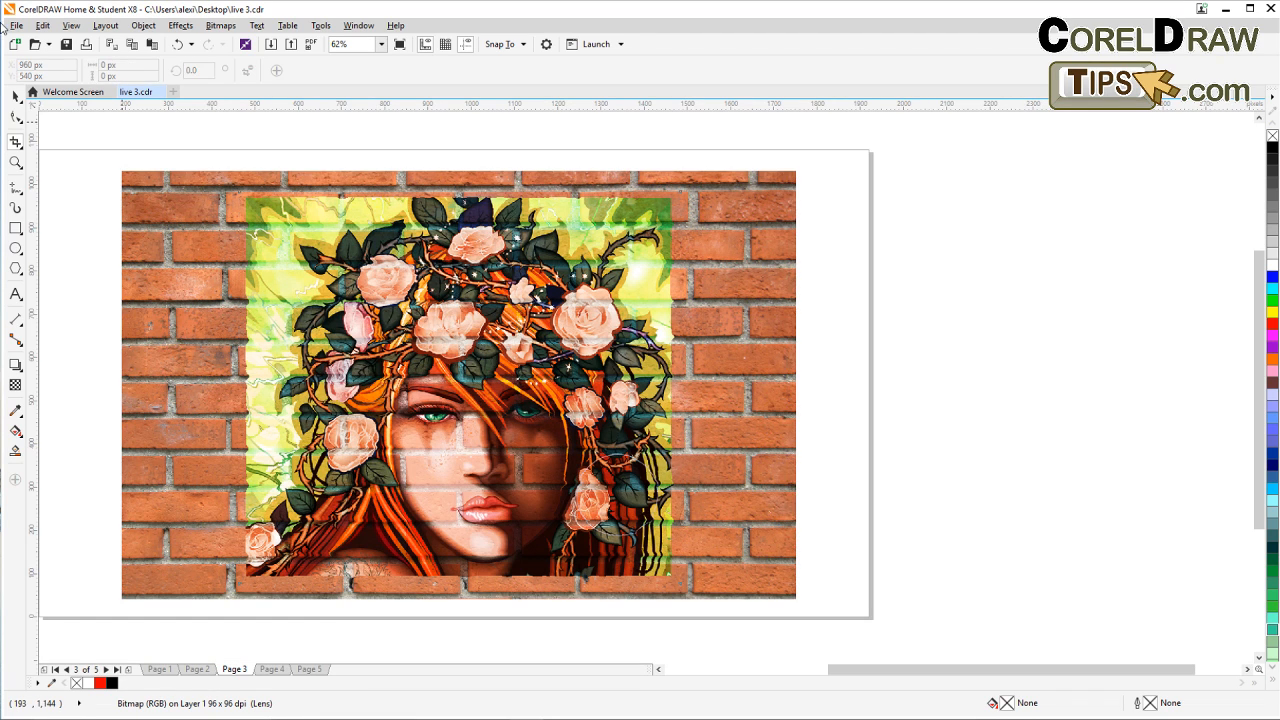
key(space)
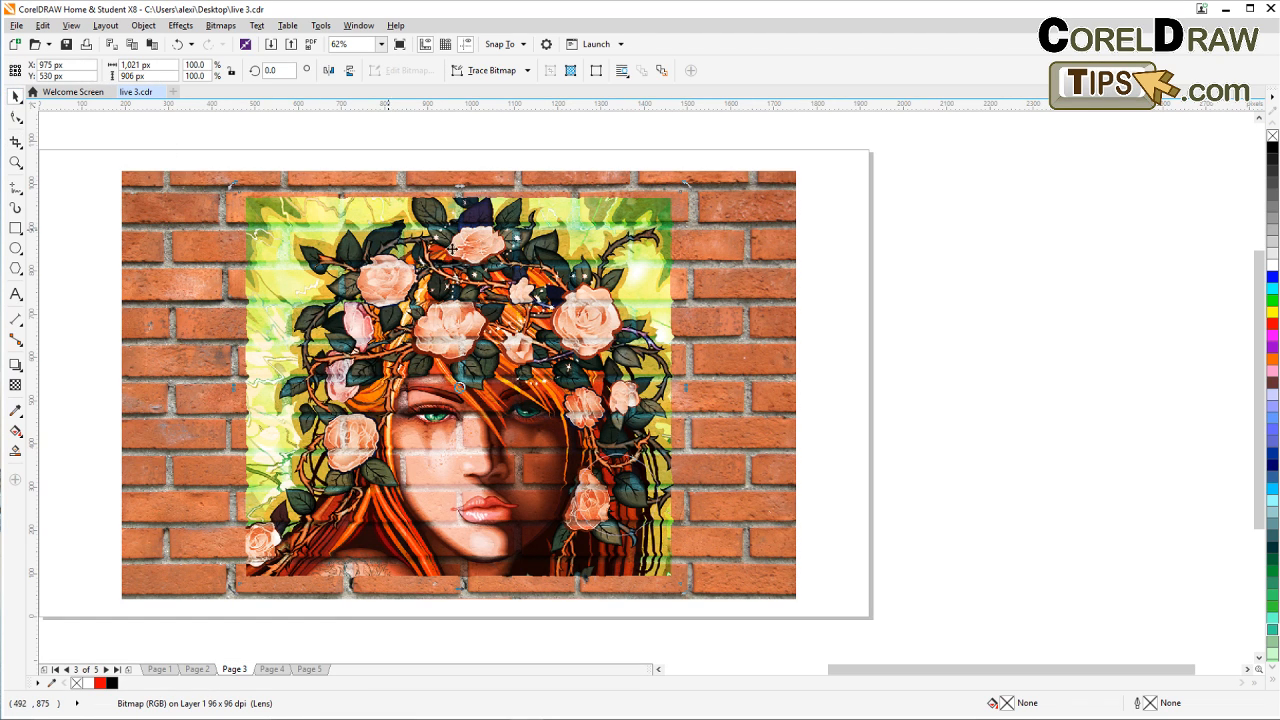
Step: Start an elliptical Vignette effect on the cropped portrait and set its offset to 111 and fade to 79
click(351, 182)
click(389, 315)
click(218, 26)
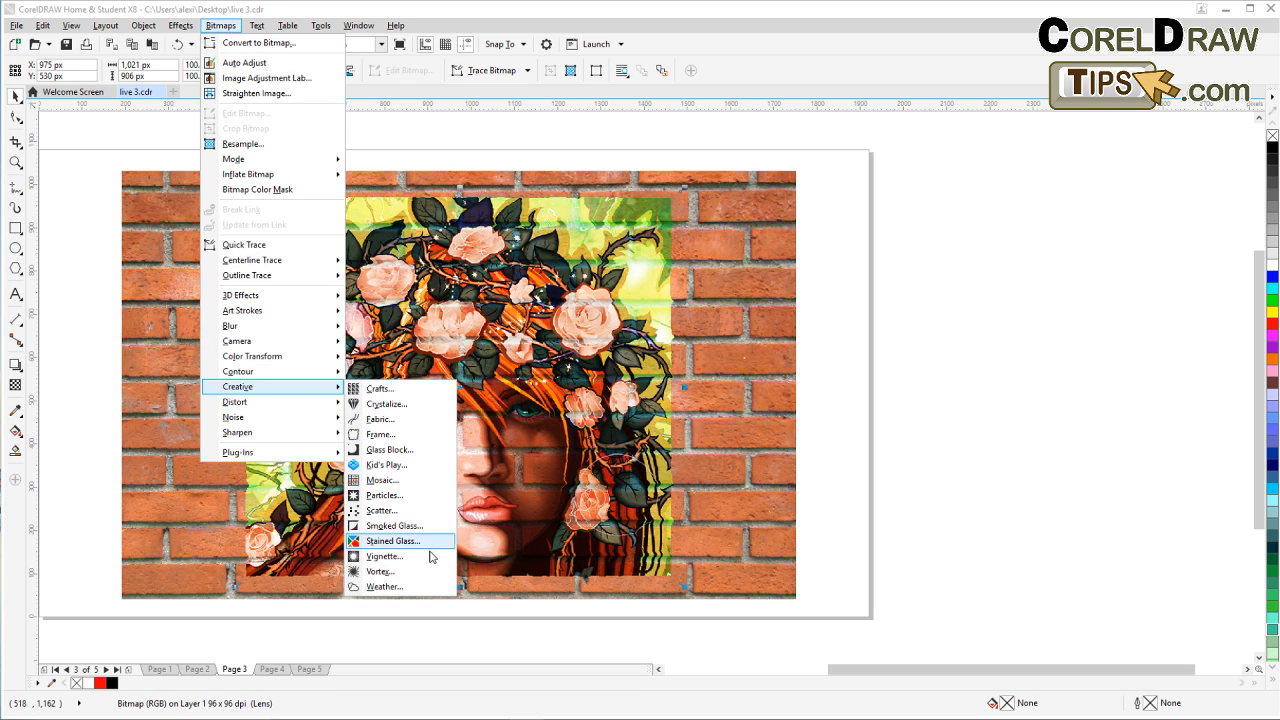
click(404, 563)
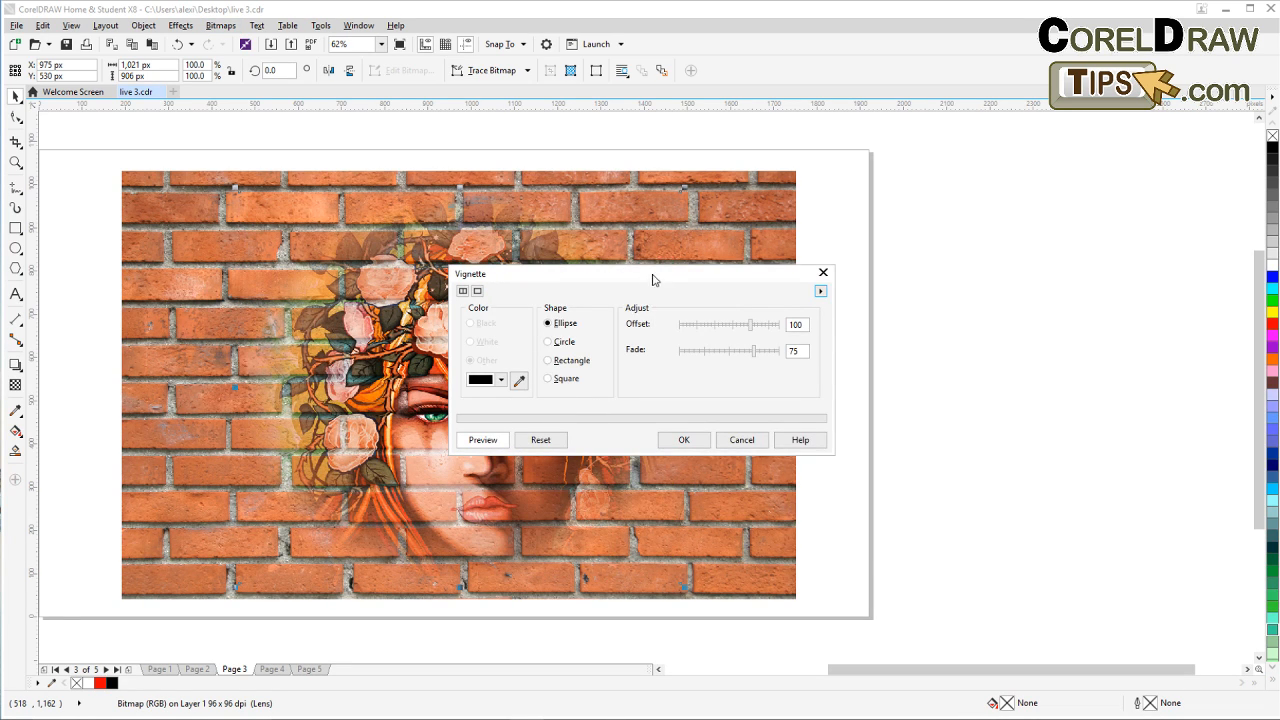
drag(653, 279, 898, 273)
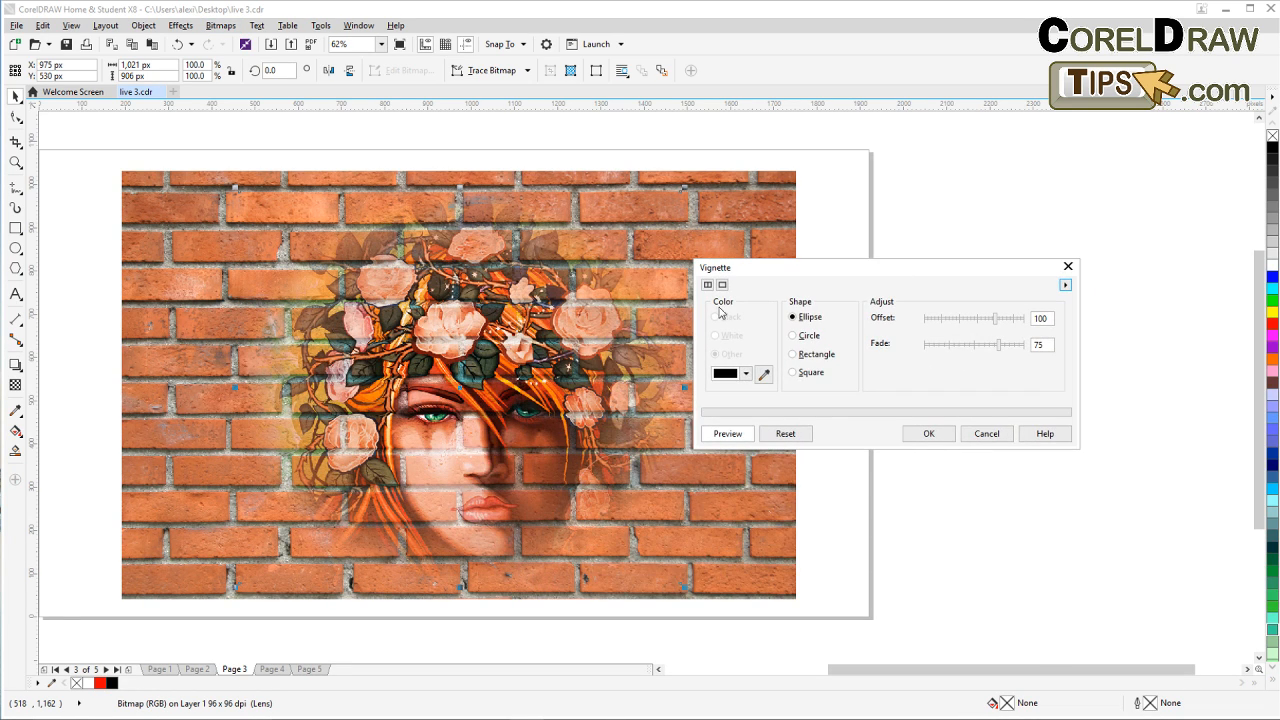
click(974, 318)
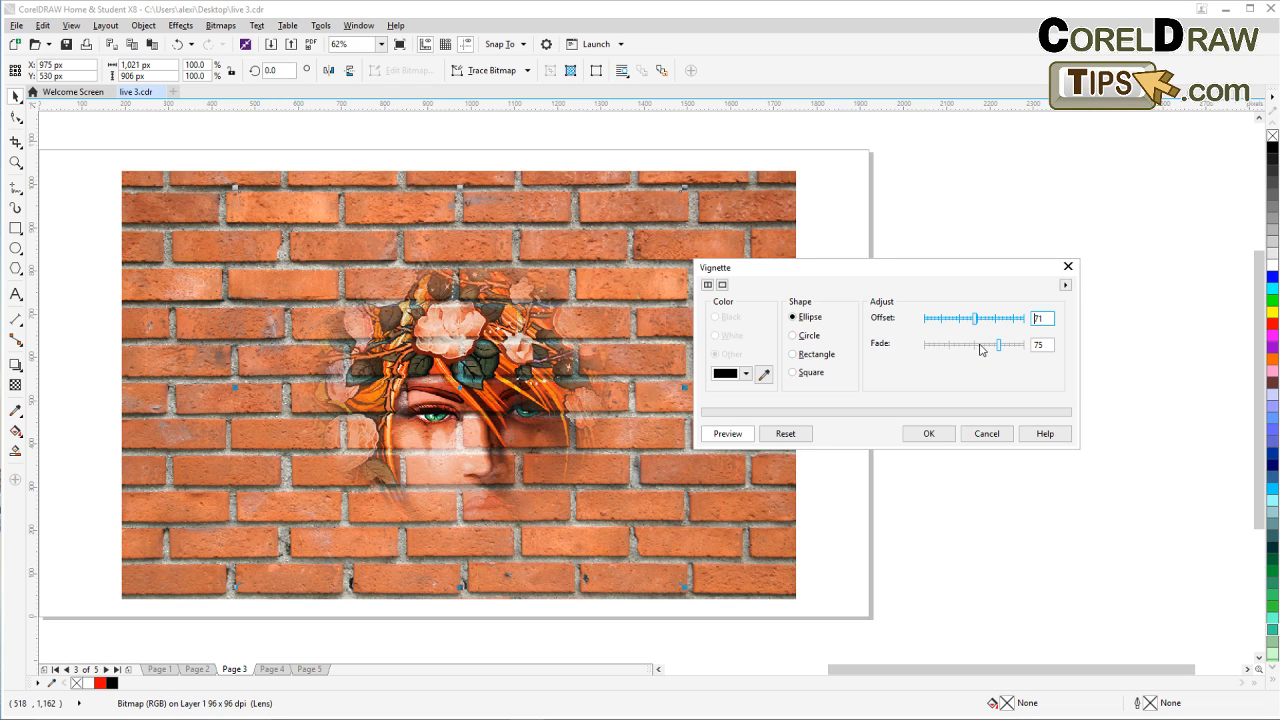
click(980, 345)
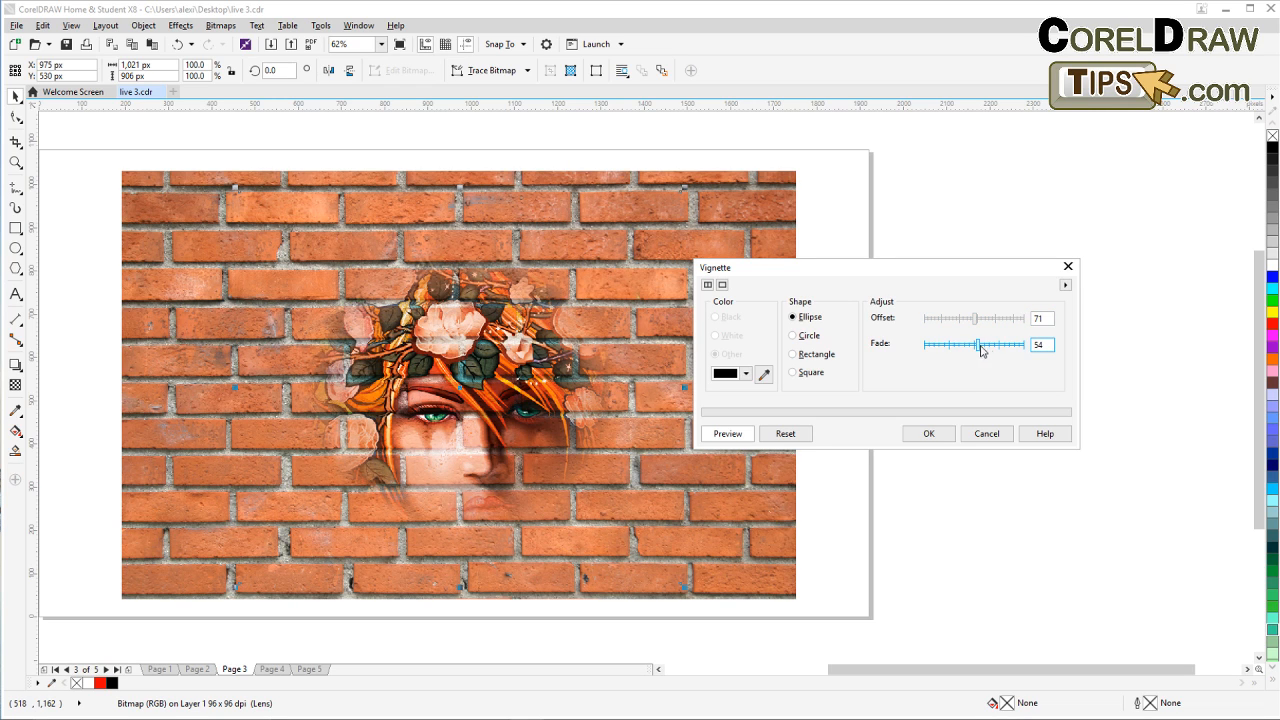
click(996, 345)
click(1005, 319)
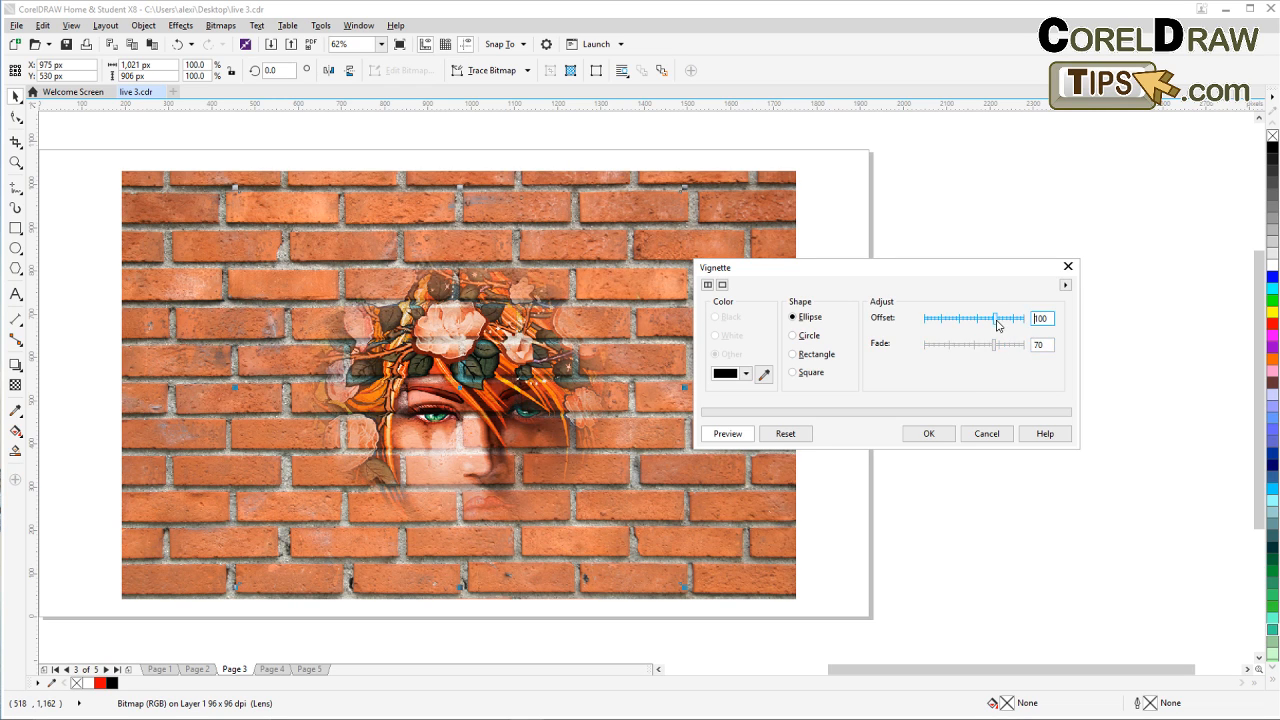
click(1005, 320)
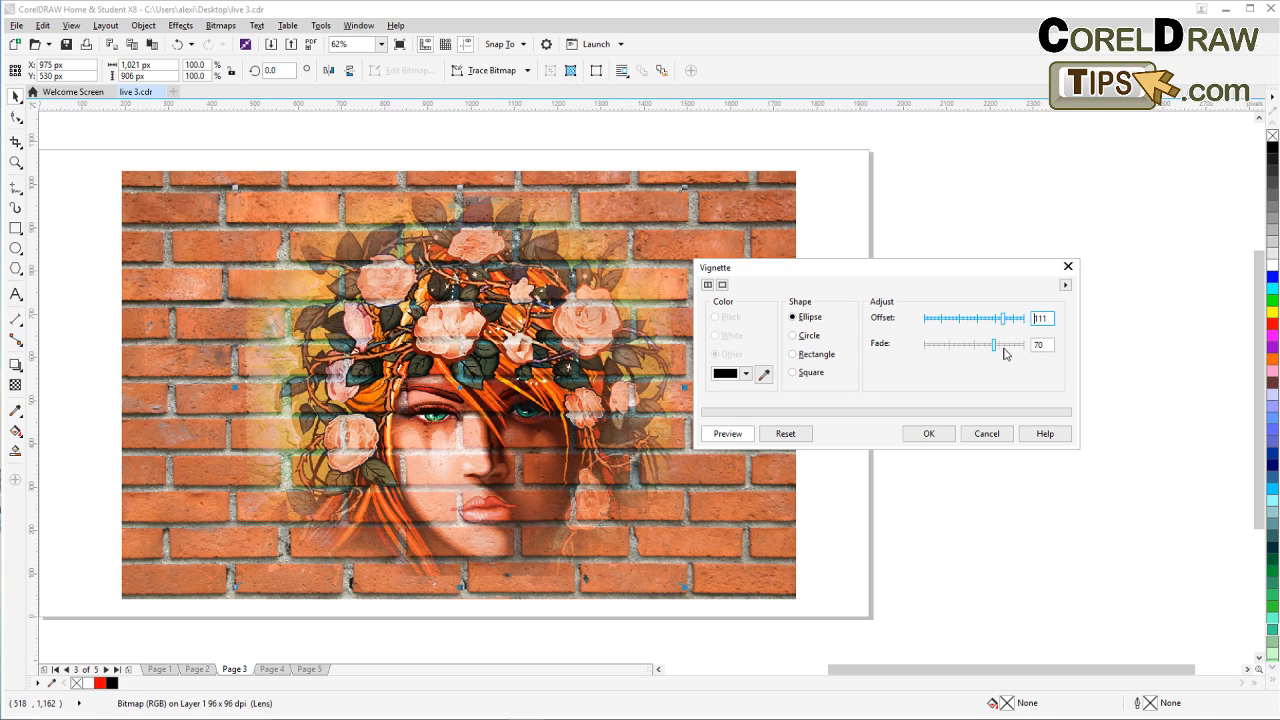
click(1005, 346)
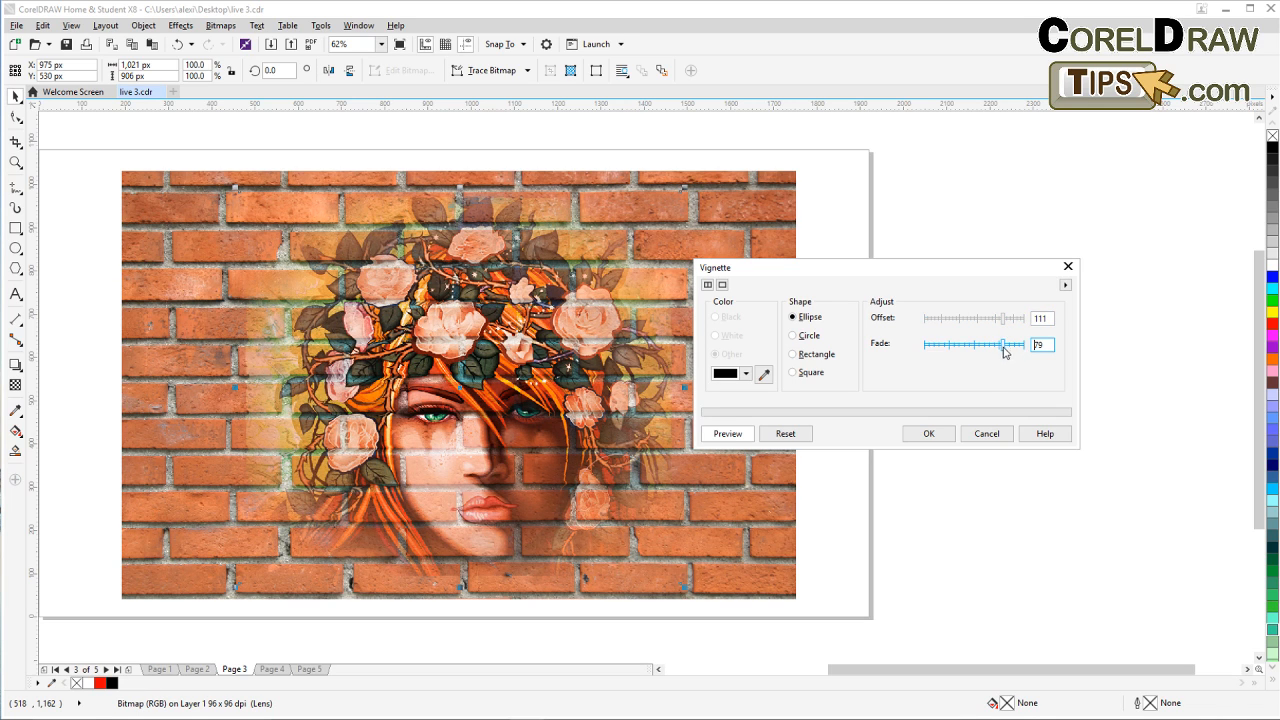
Step: Refine the portrait's vignette to offset 115 and fade 85, and apply it
drag(912, 277, 938, 231)
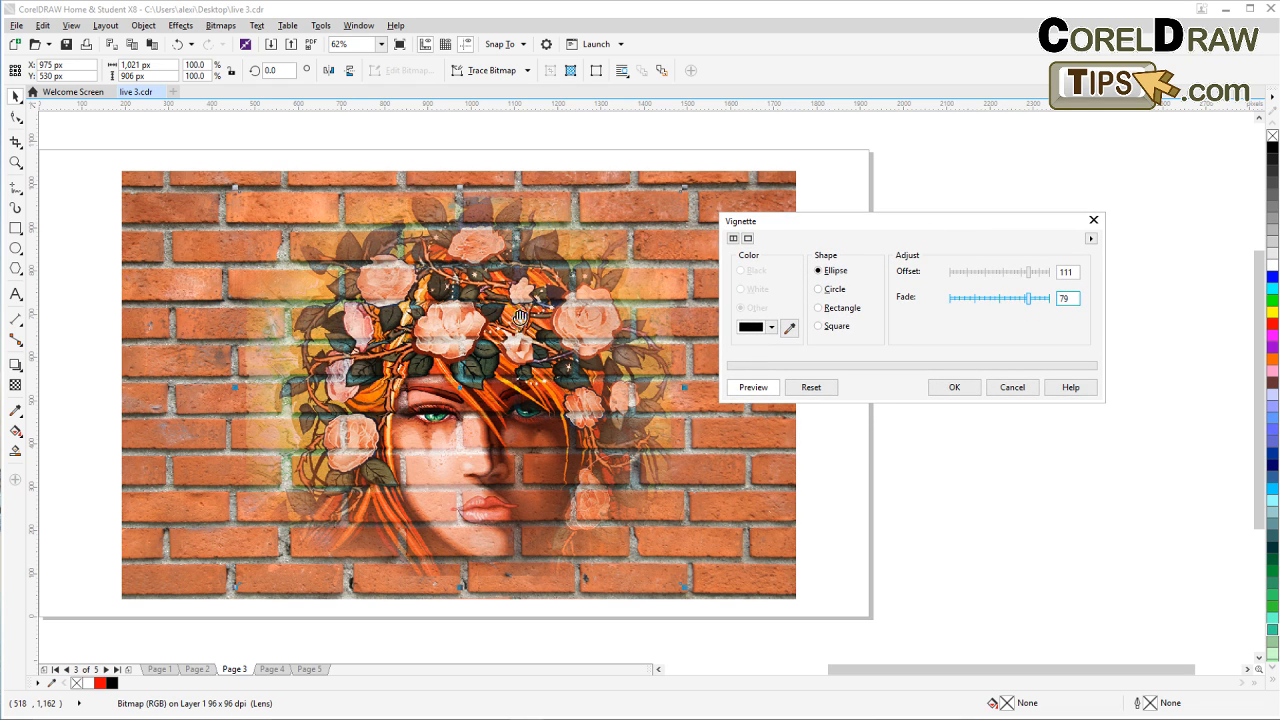
click(1037, 272)
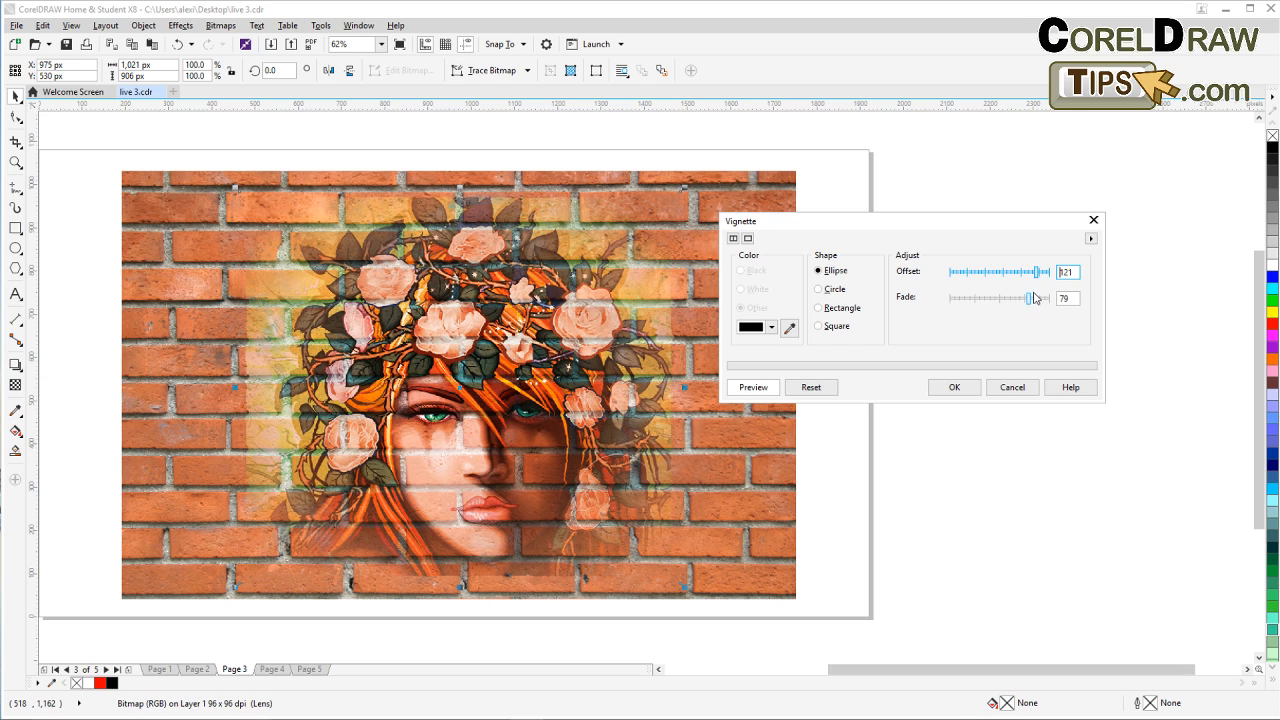
click(1035, 298)
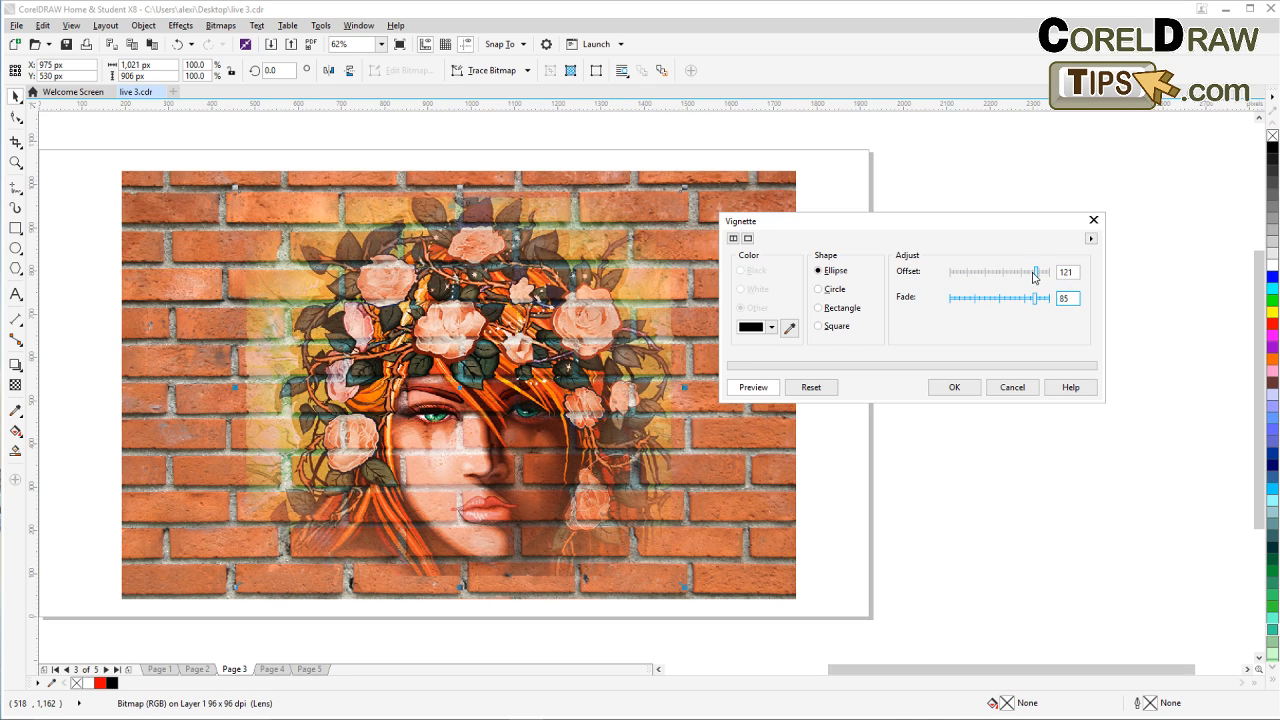
click(1034, 272)
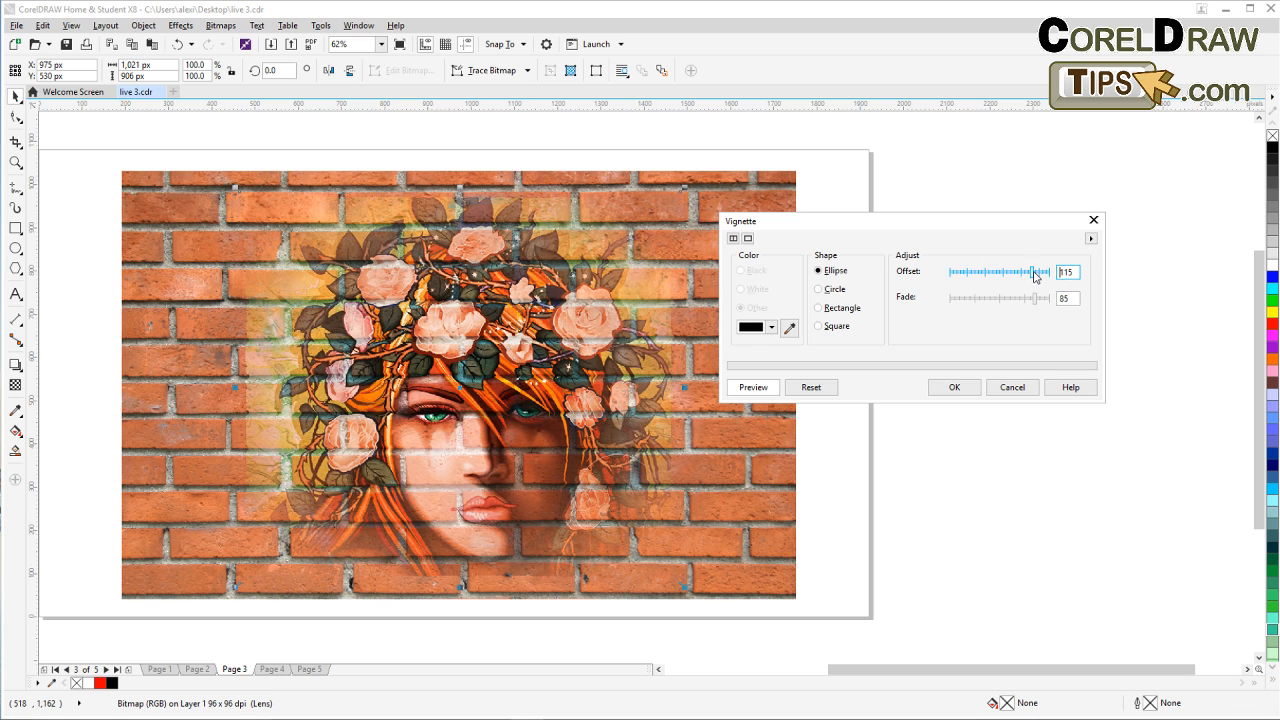
click(968, 392)
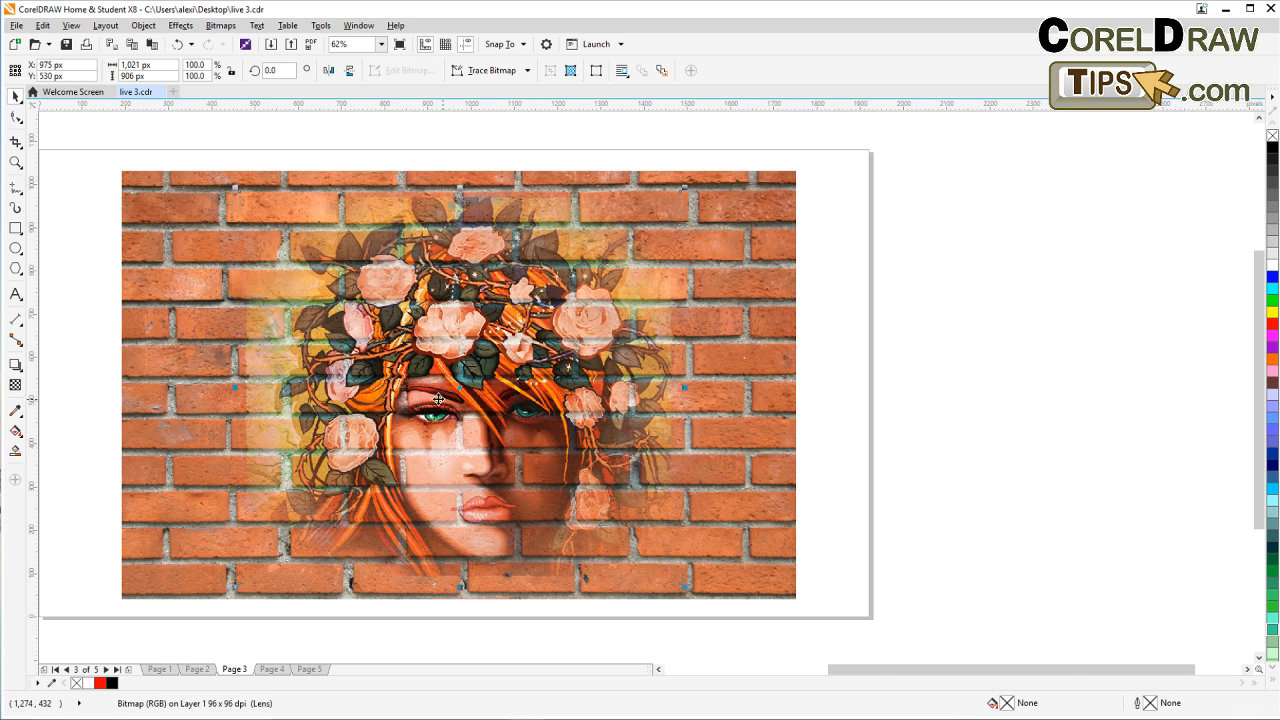
Step: Examine up close how the vignetted portrait's face, hair and flowers blend with the bricks and mortar
scroll(422, 389, up, 3)
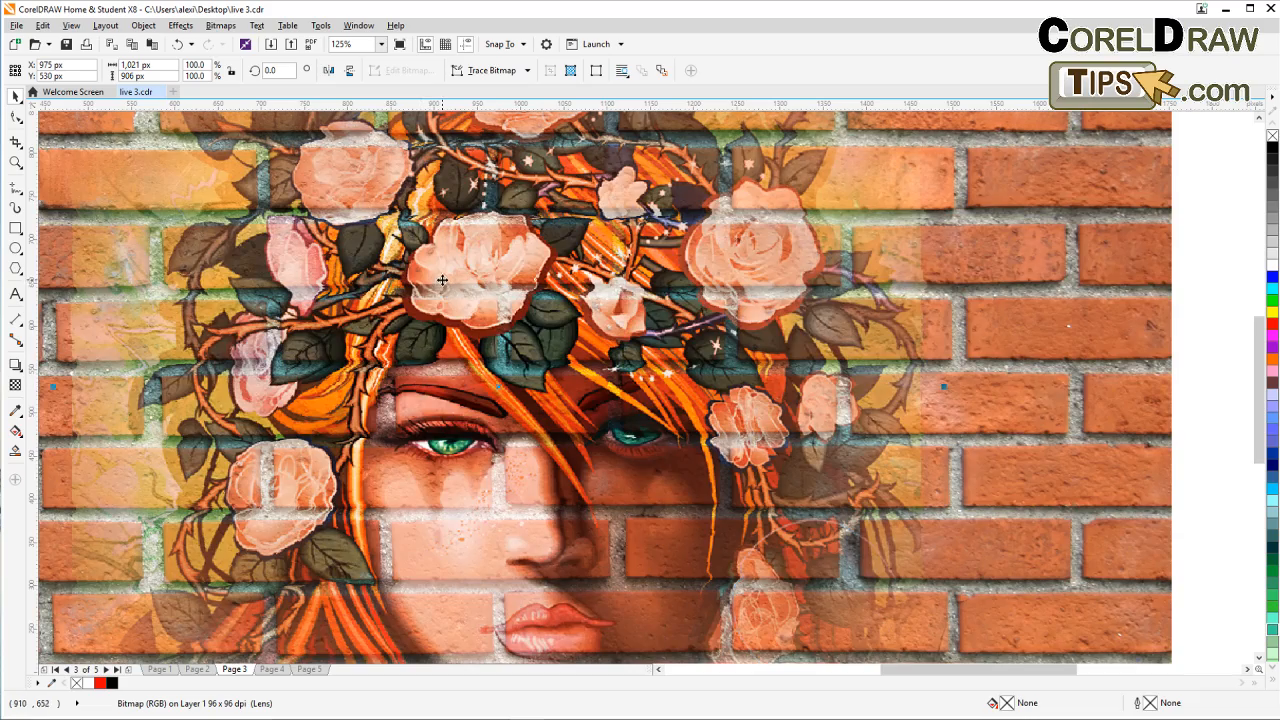
scroll(442, 277, up, 3)
scroll(443, 282, down, 3)
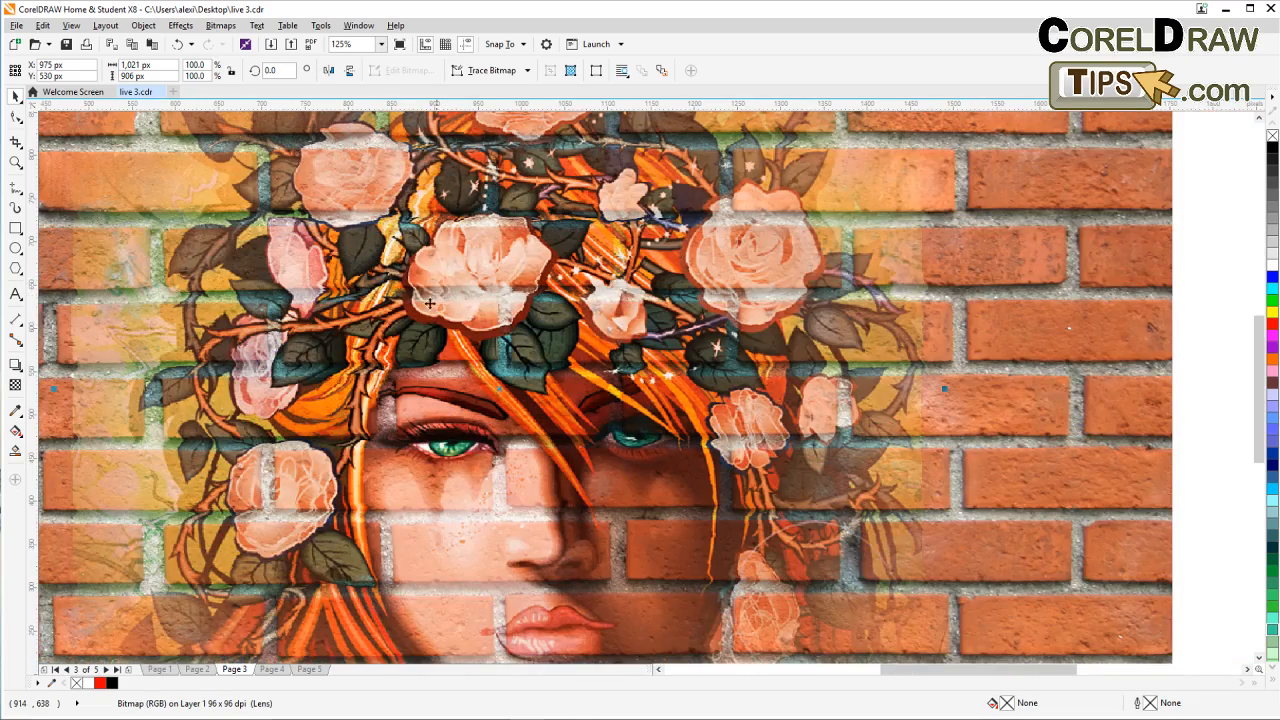
scroll(470, 310, down, 3)
scroll(490, 426, up, 6)
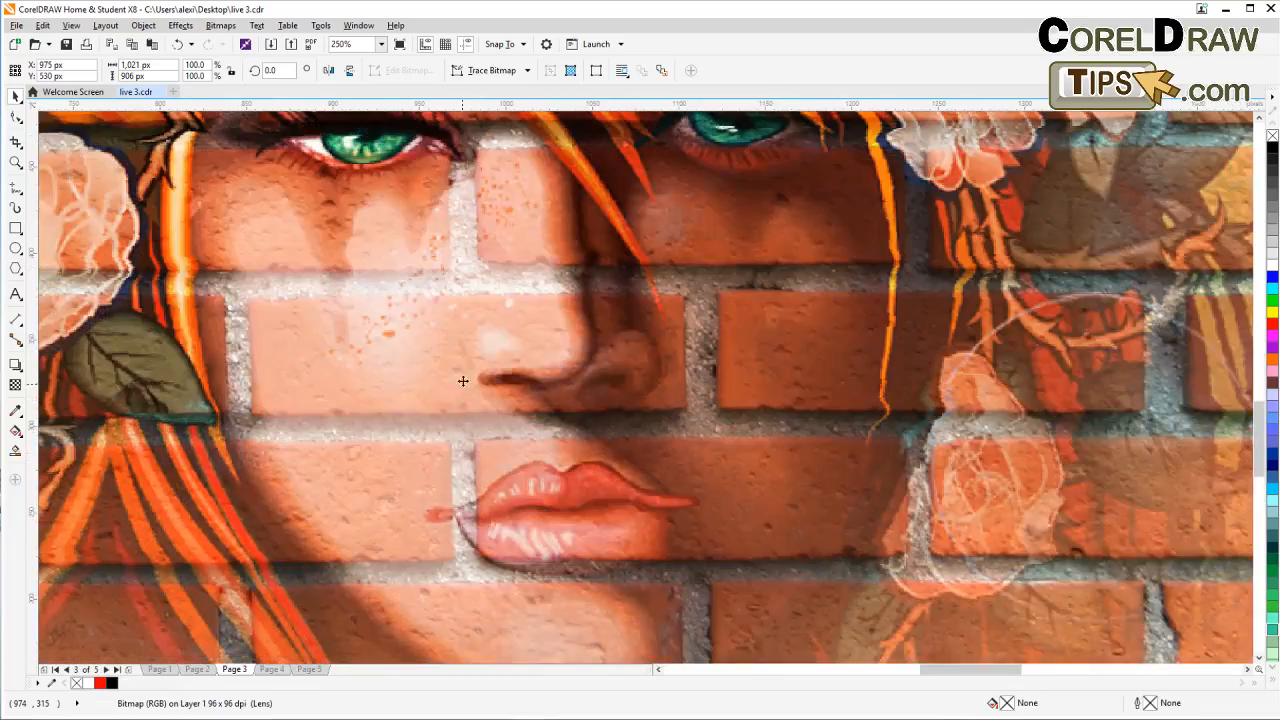
scroll(485, 305, down, 3)
scroll(428, 272, up, 3)
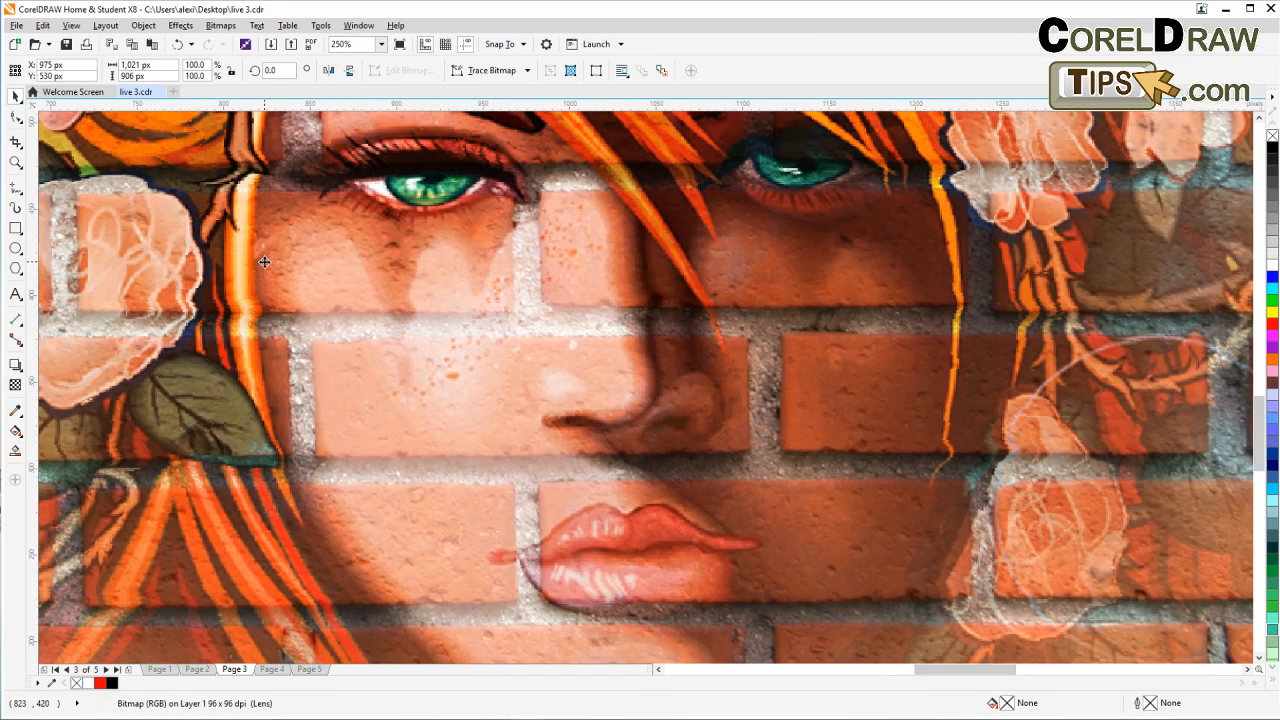
scroll(443, 266, down, 6)
drag(423, 280, 436, 345)
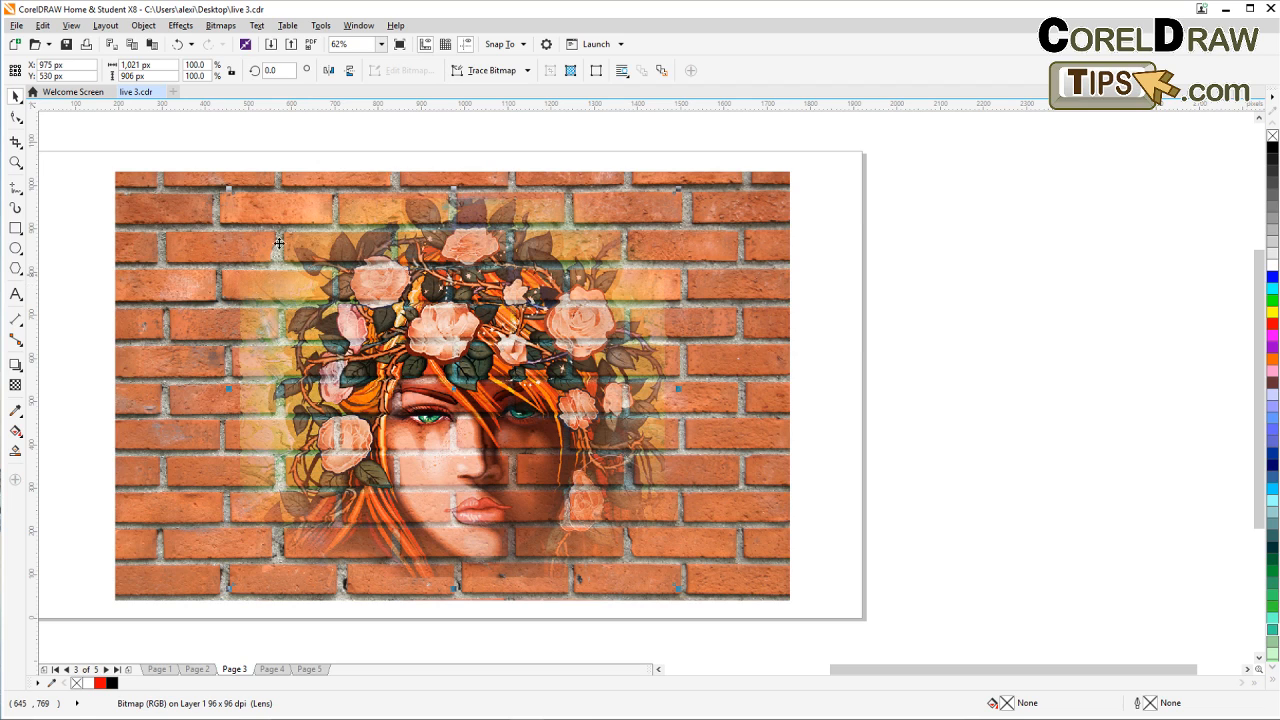
click(220, 25)
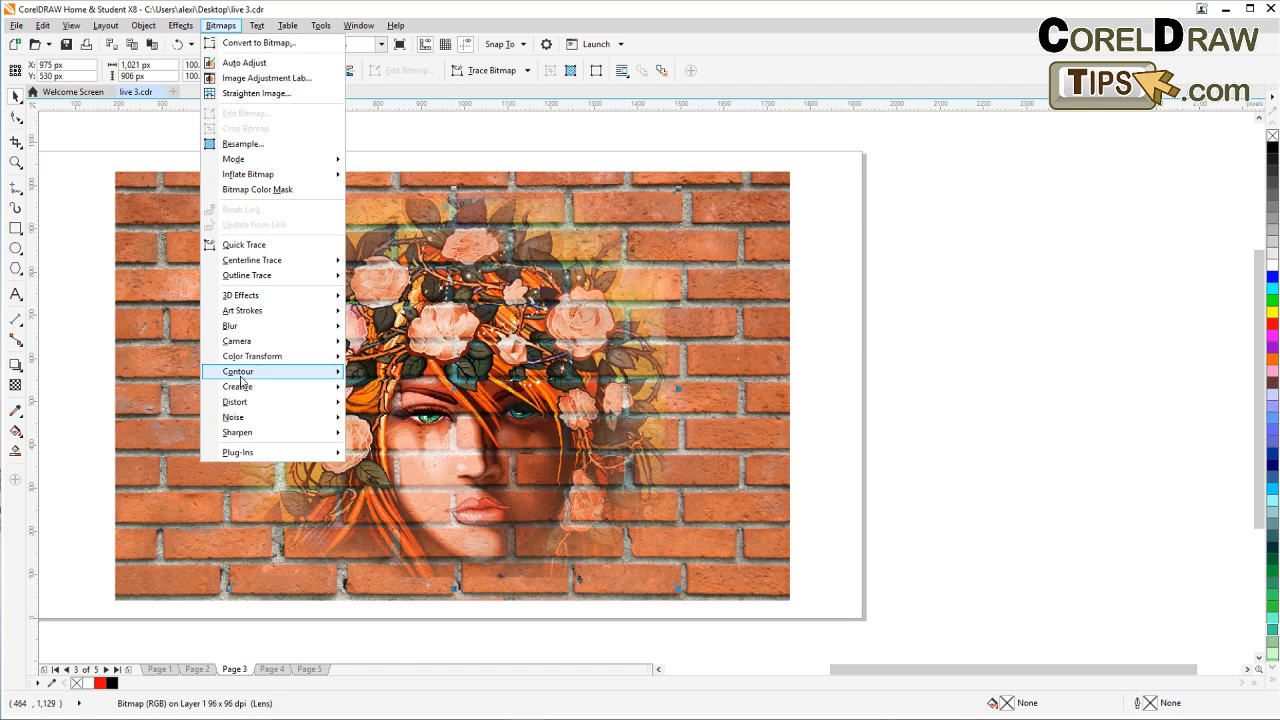
mouse_move(262, 421)
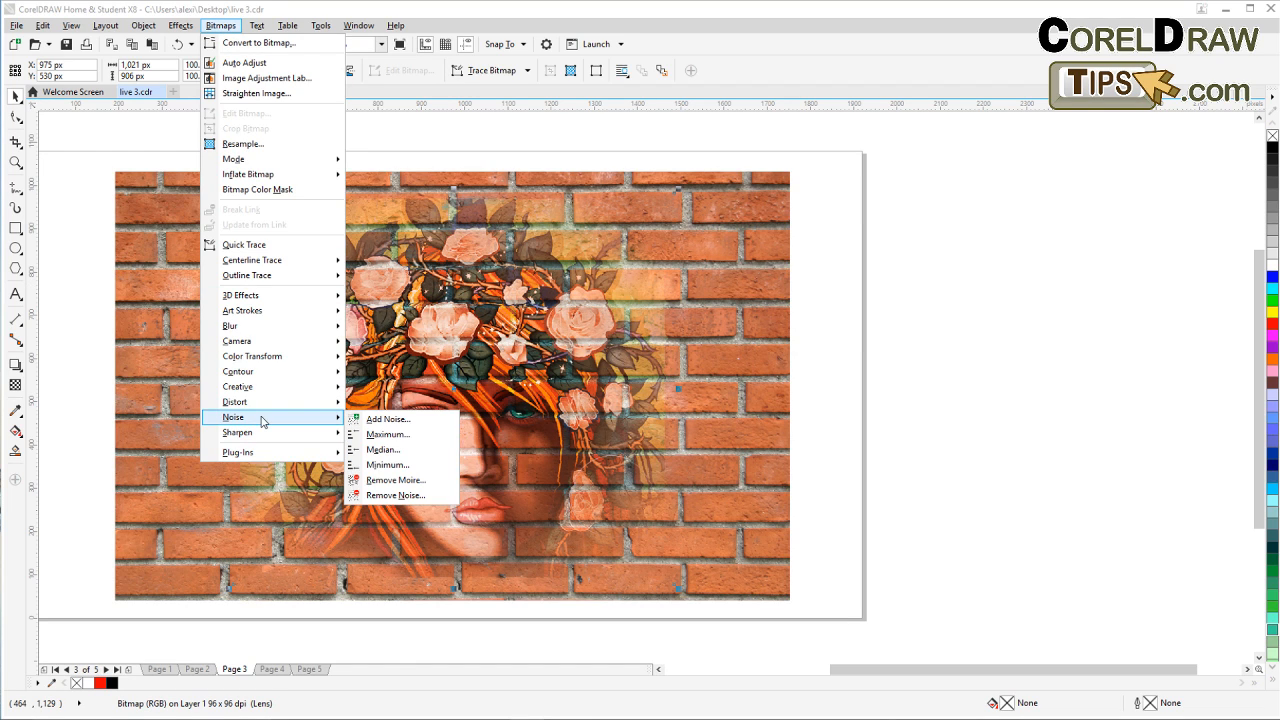
click(380, 420)
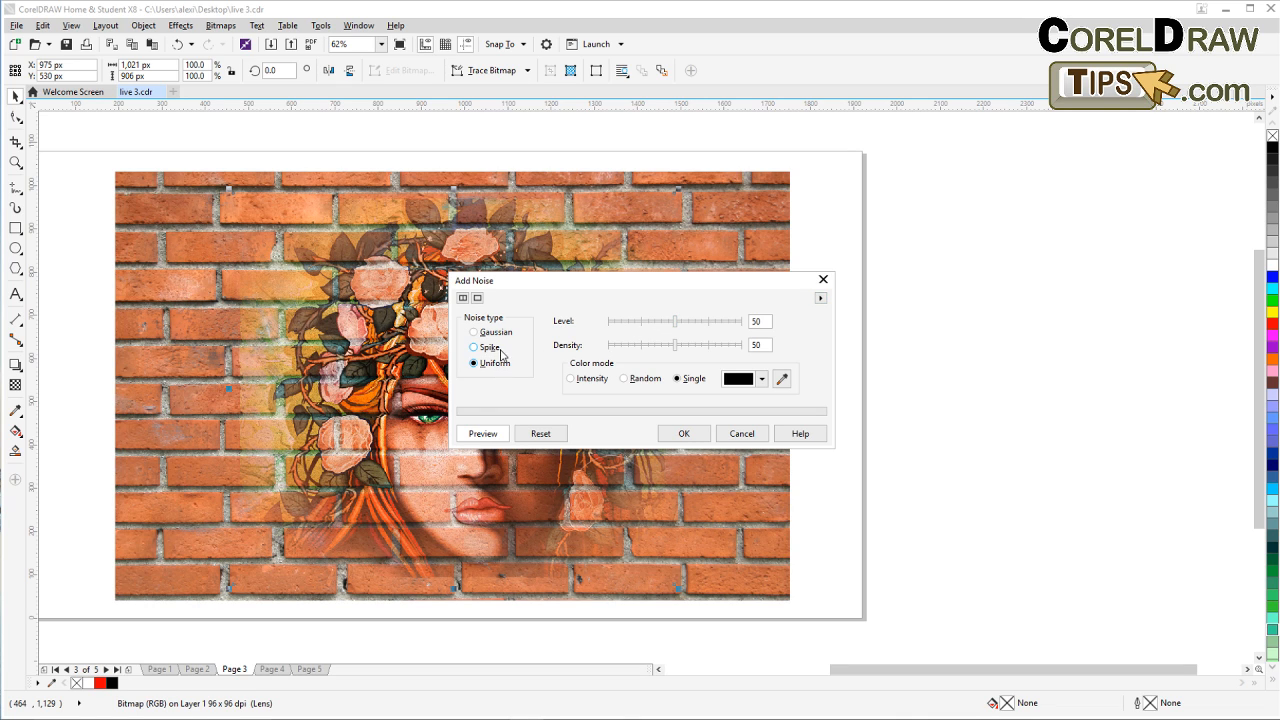
click(740, 433)
Step: Start an Add Noise effect on the portrait bitmap with Gaussian noise in single black and set its level to 65
scroll(531, 388, up, 2)
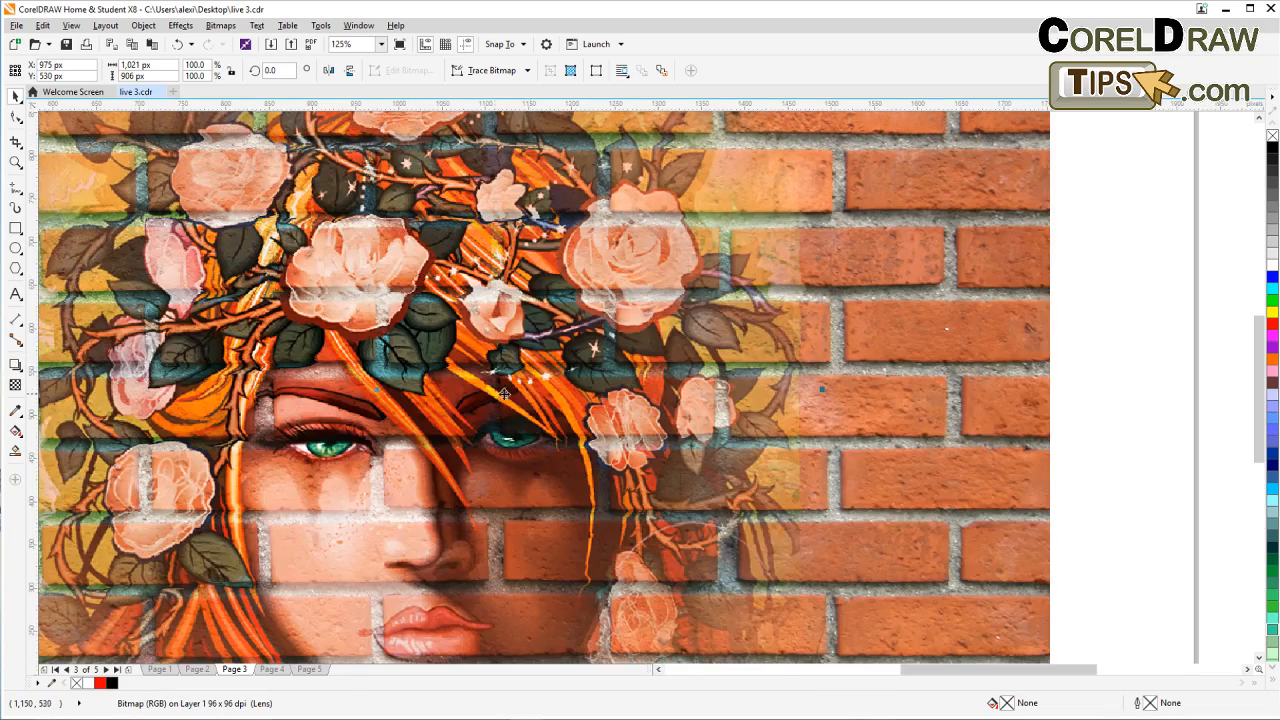
scroll(669, 300, up, 3)
drag(632, 338, 551, 305)
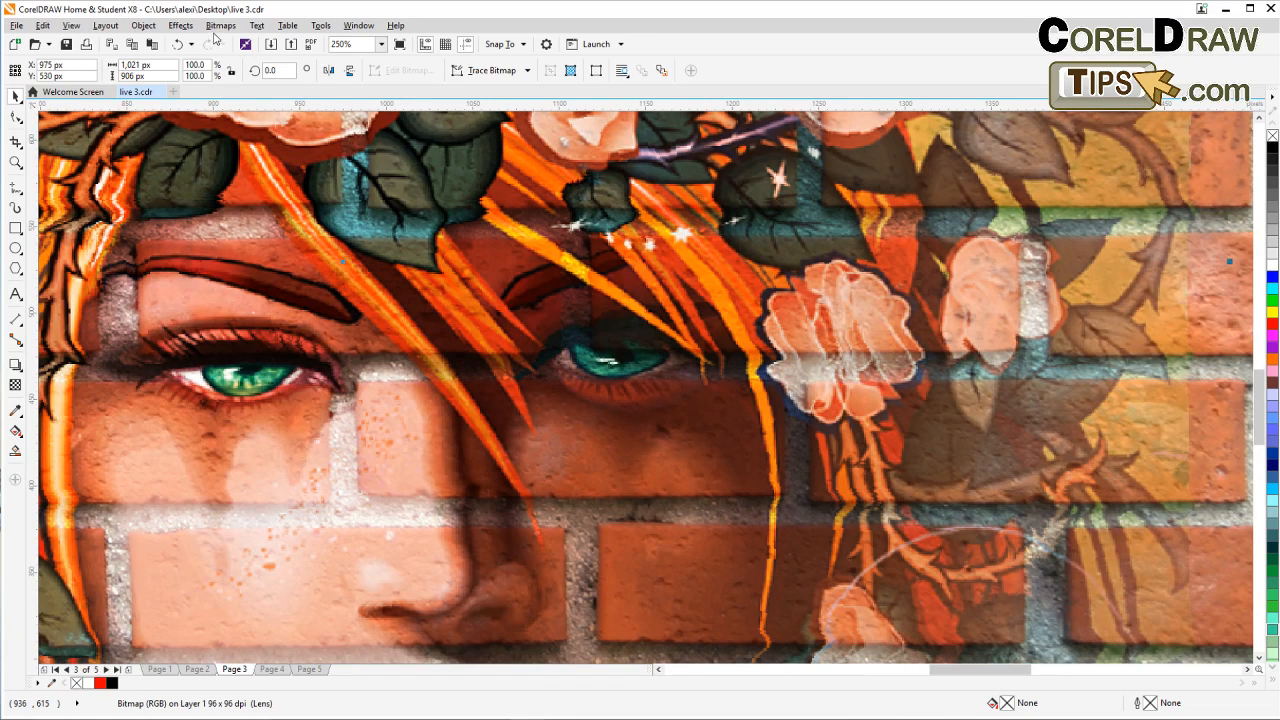
click(220, 25)
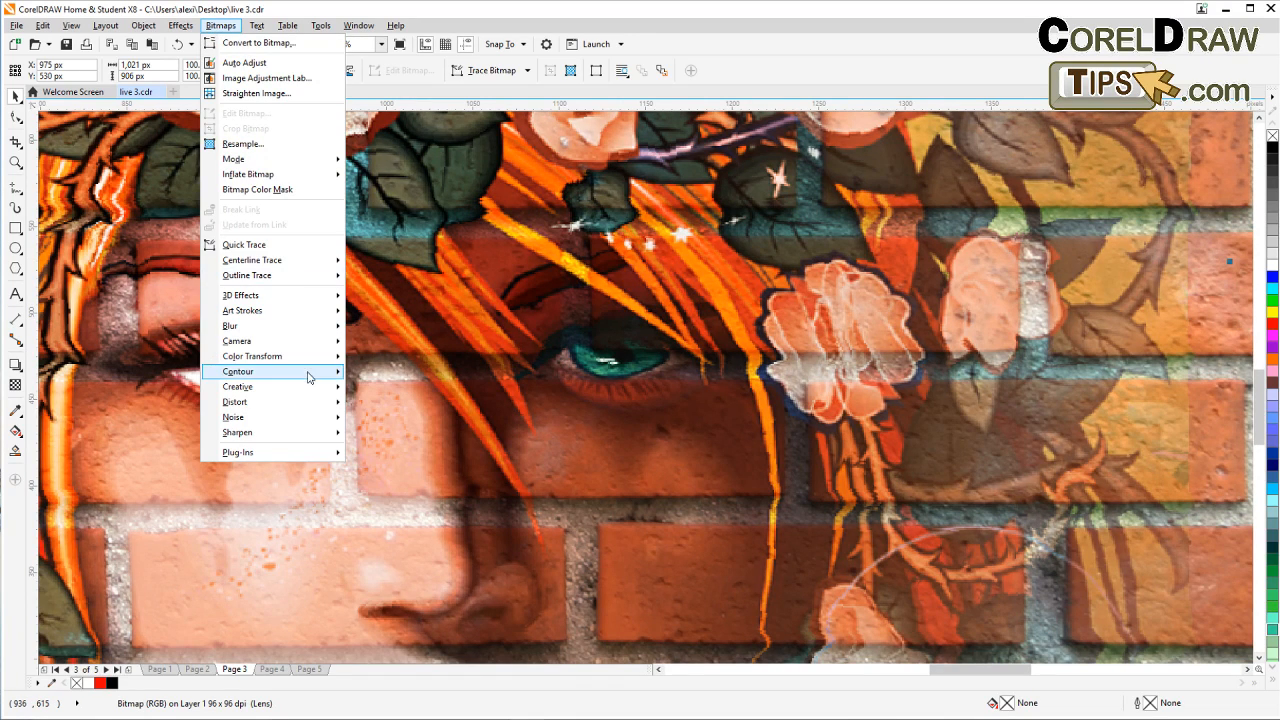
mouse_move(319, 426)
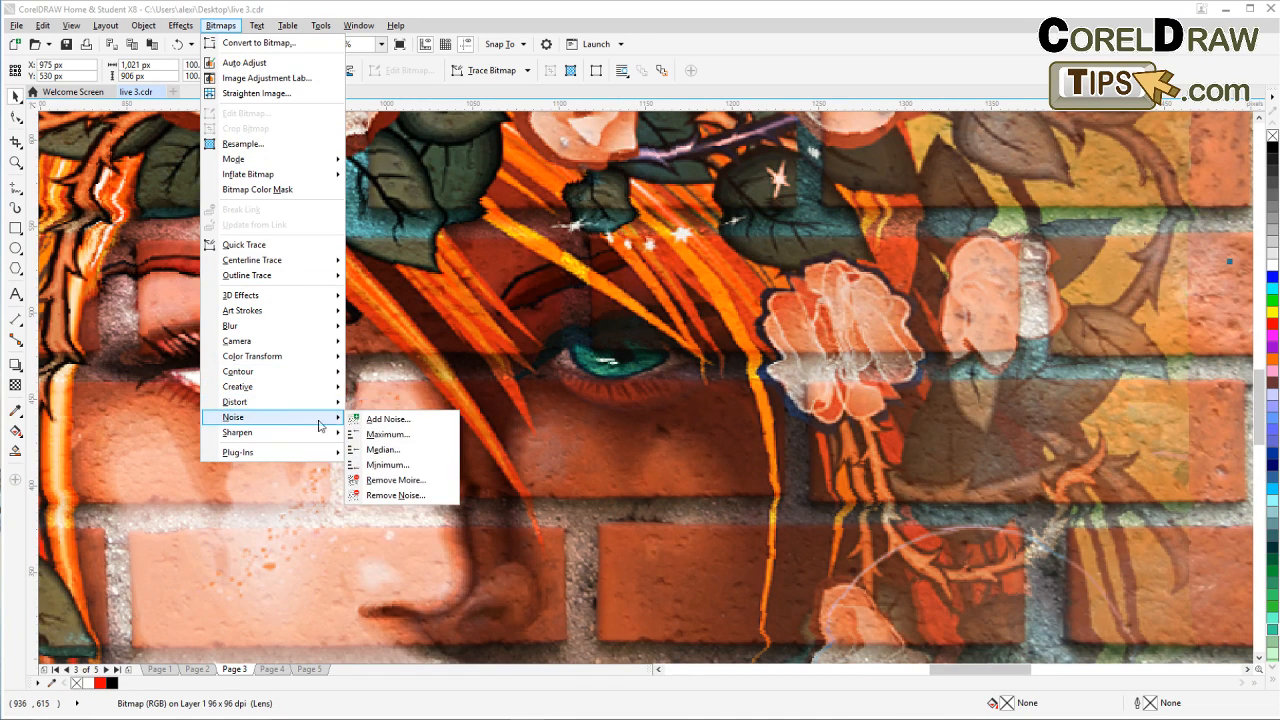
click(397, 423)
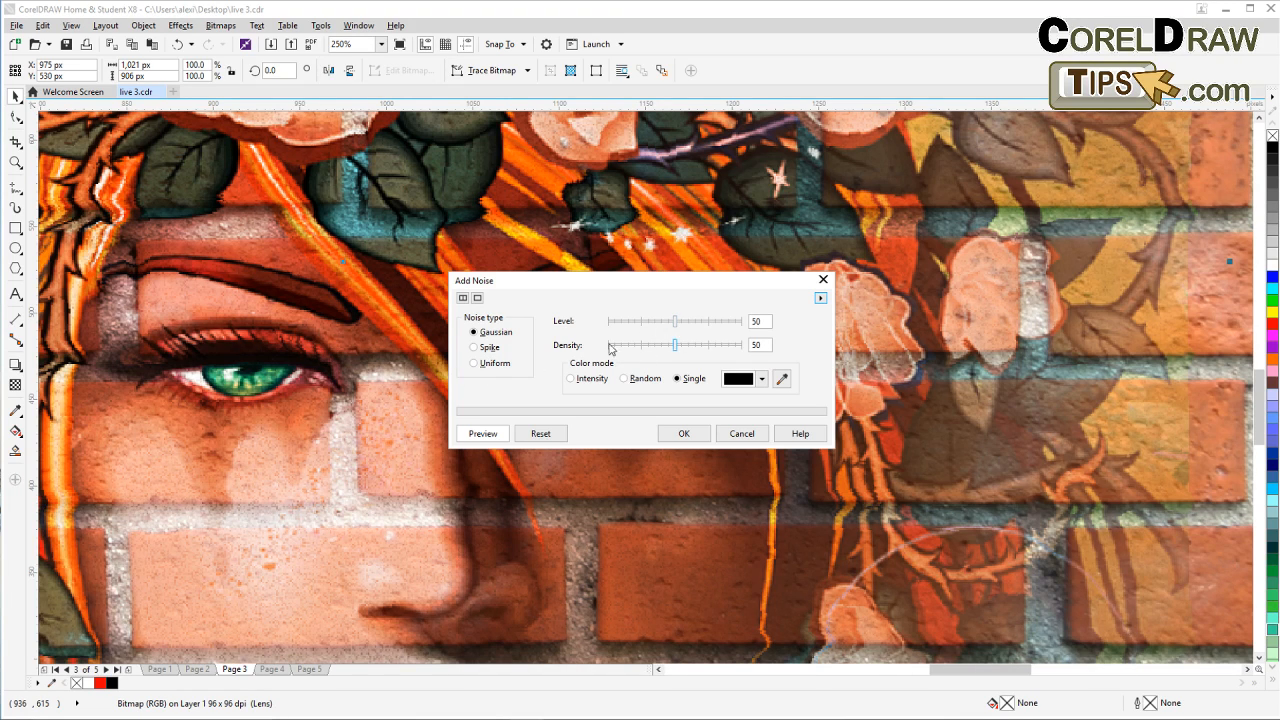
drag(686, 326, 702, 324)
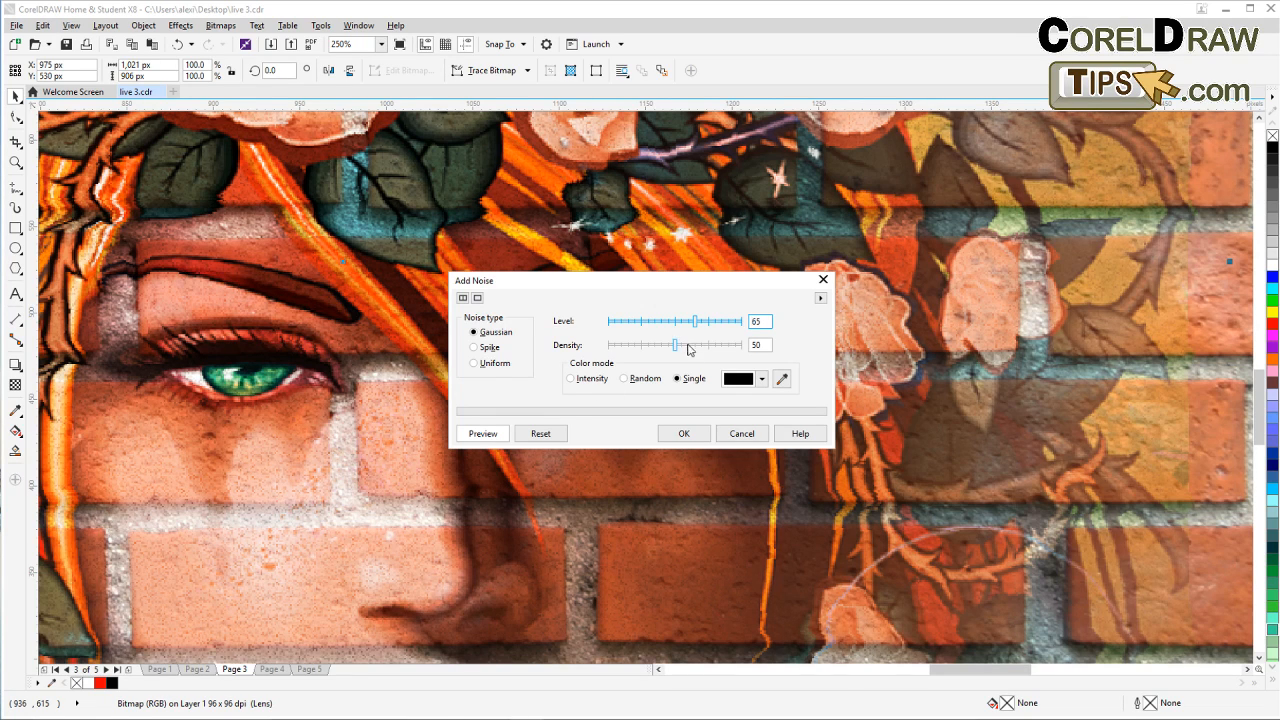
Step: Set the Gaussian noise density to 77 and level to 71, and apply it to the portrait
click(688, 345)
click(694, 347)
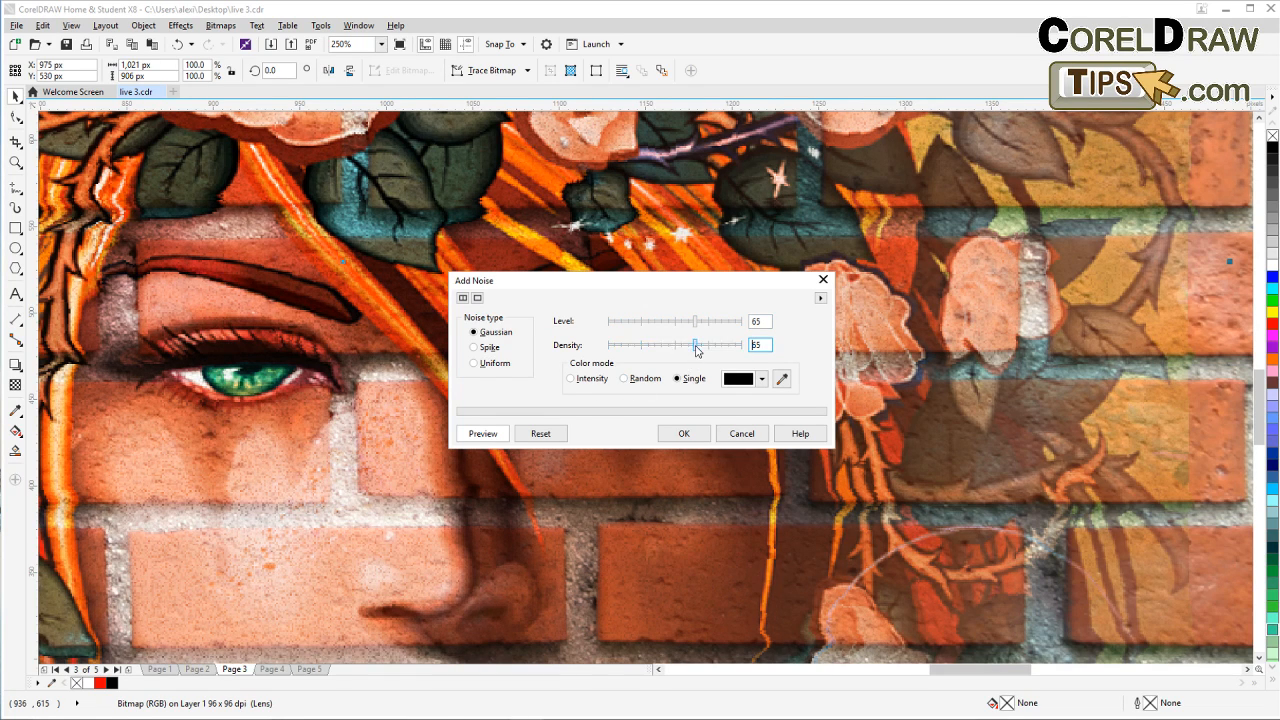
click(708, 346)
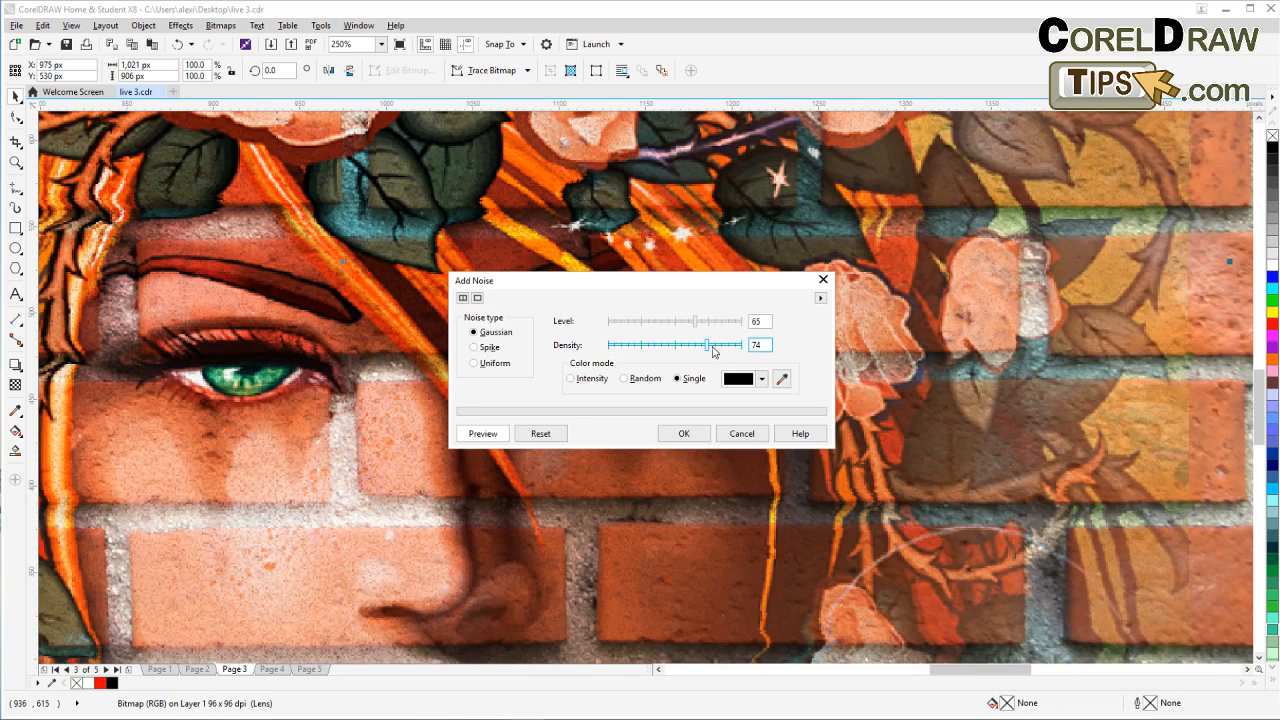
click(711, 345)
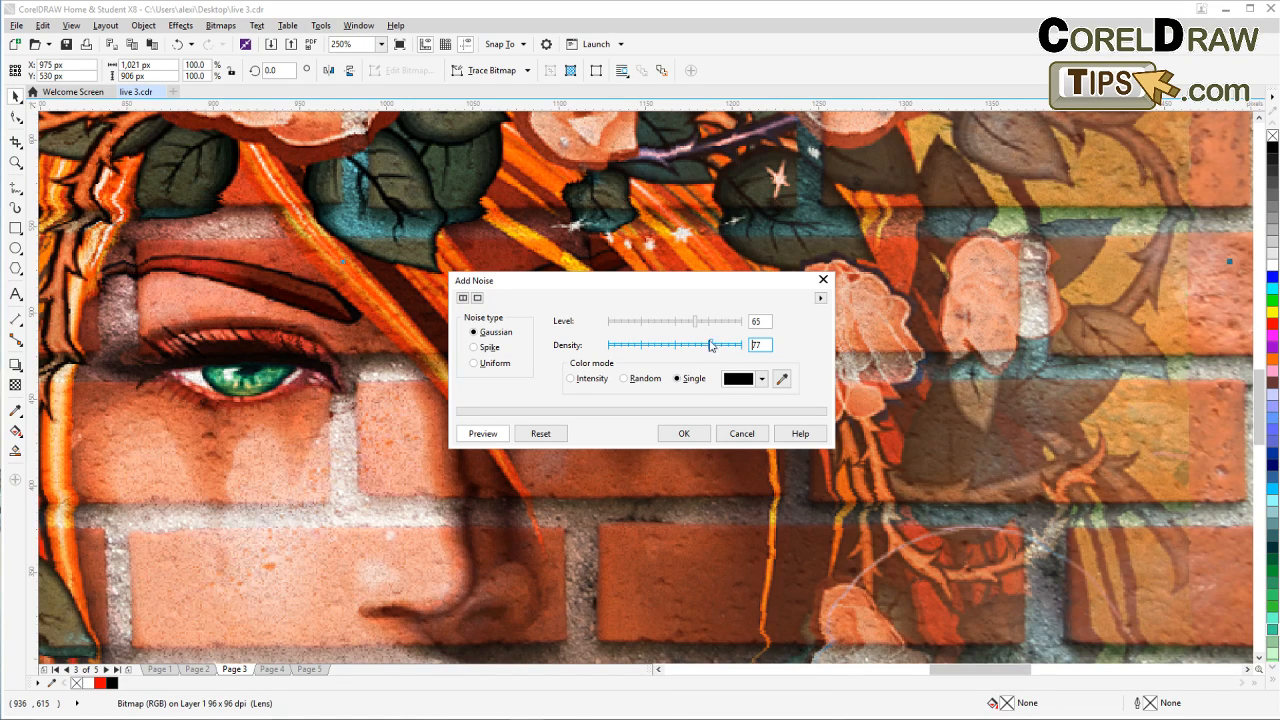
click(703, 321)
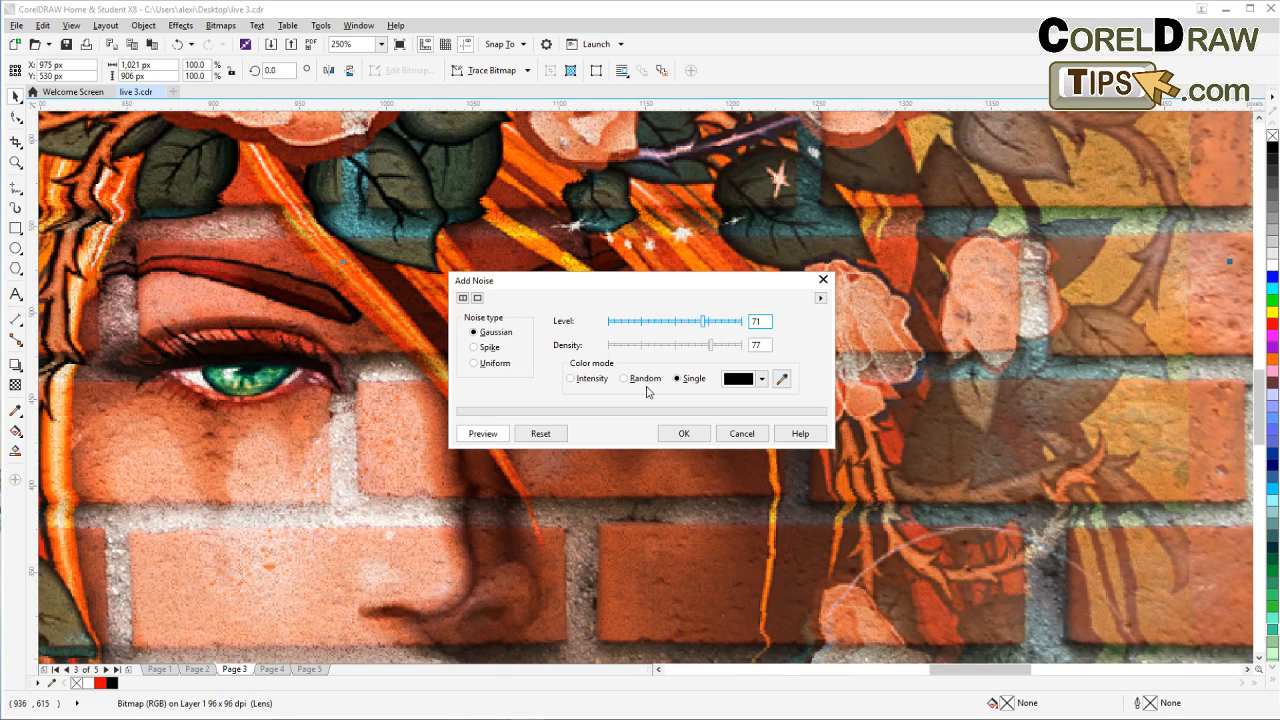
click(684, 434)
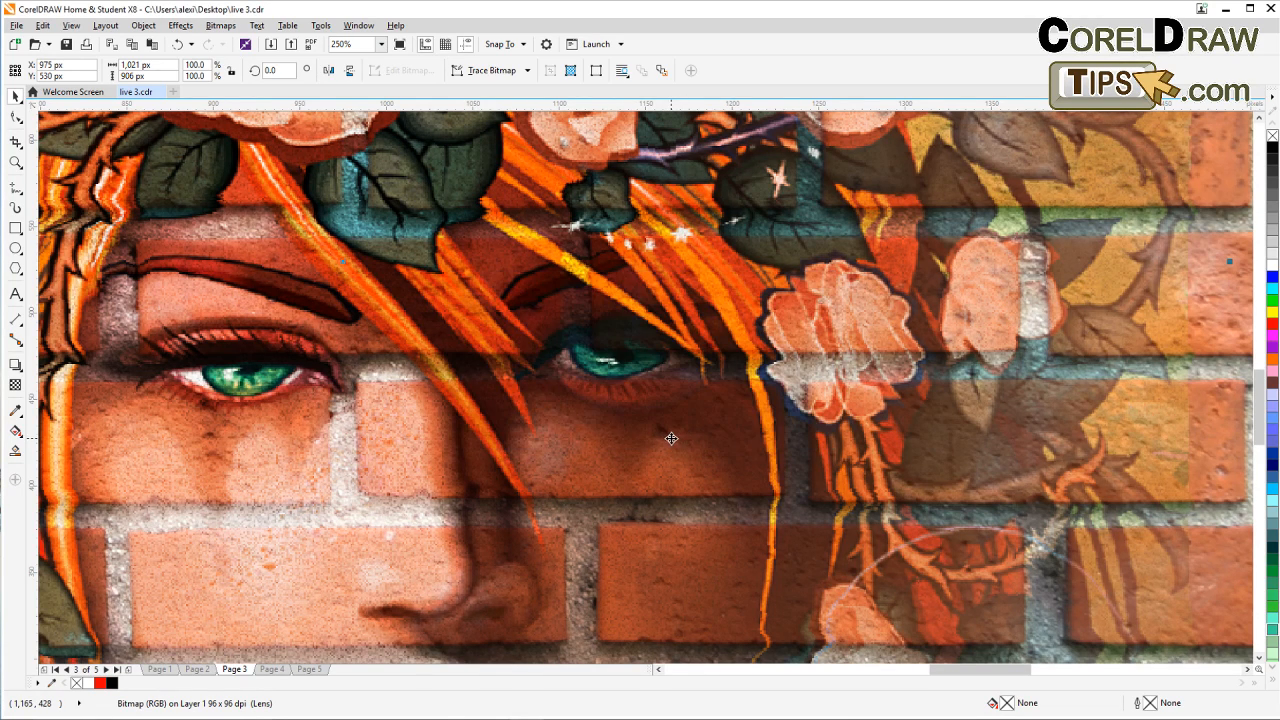
Step: Move the portrait bitmap slightly left across the brick wall to X 953 px and deselect it
scroll(671, 438, down, 4)
drag(671, 438, 608, 409)
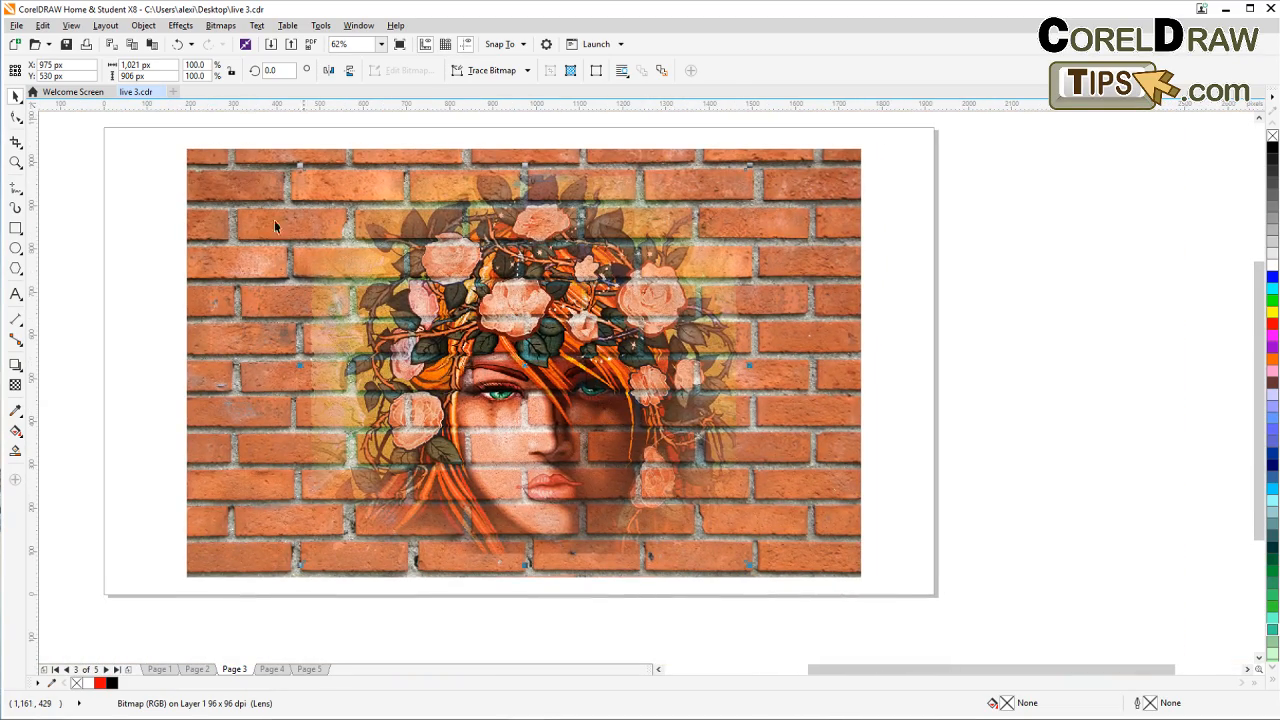
click(126, 234)
scroll(477, 413, up, 1)
scroll(479, 413, down, 1)
drag(481, 412, 455, 404)
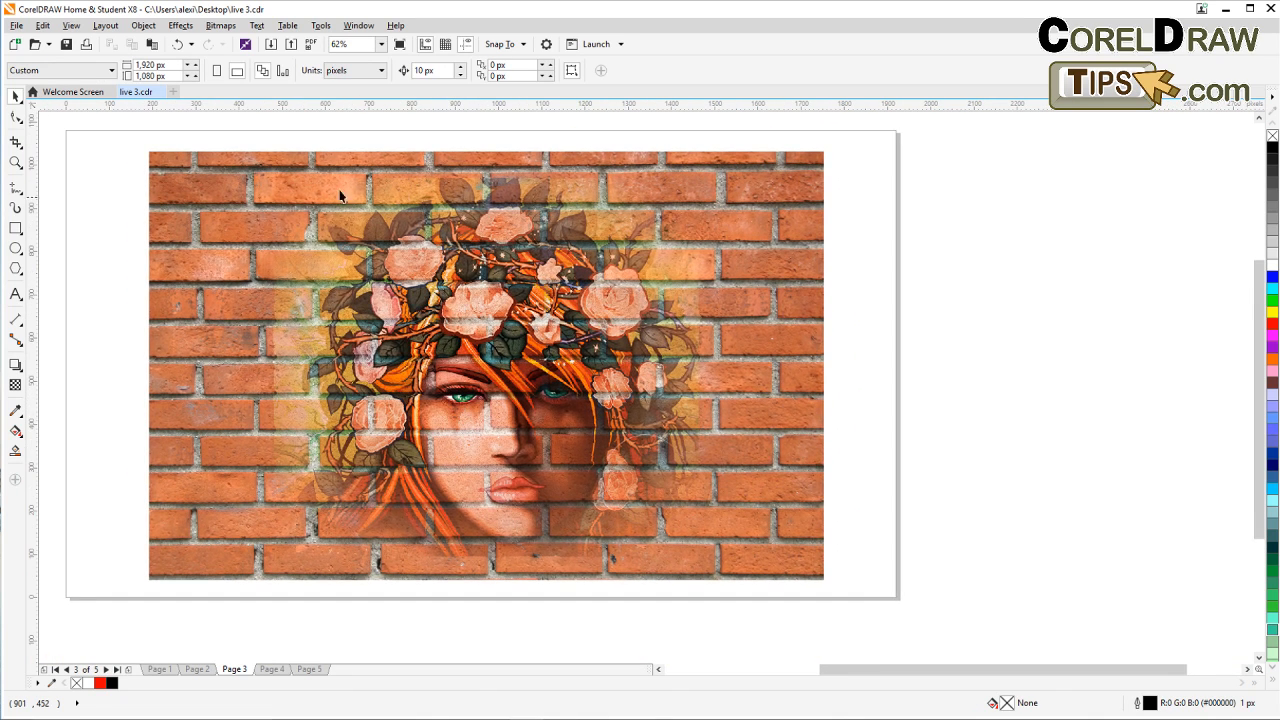
drag(239, 125, 737, 600)
drag(655, 519, 641, 519)
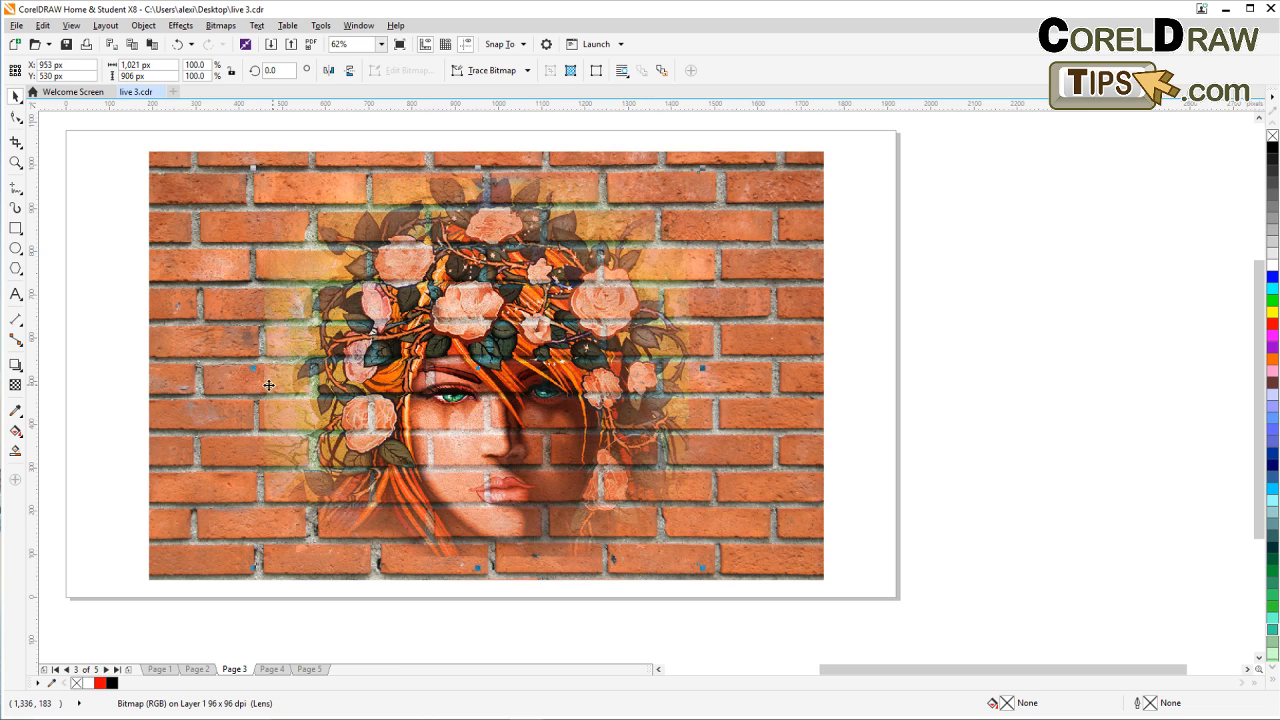
click(95, 376)
Step: Delete the "Coreldraw Can Do That Too!" and "Photoshop Users," texts from the finished example on Page 1
click(196, 669)
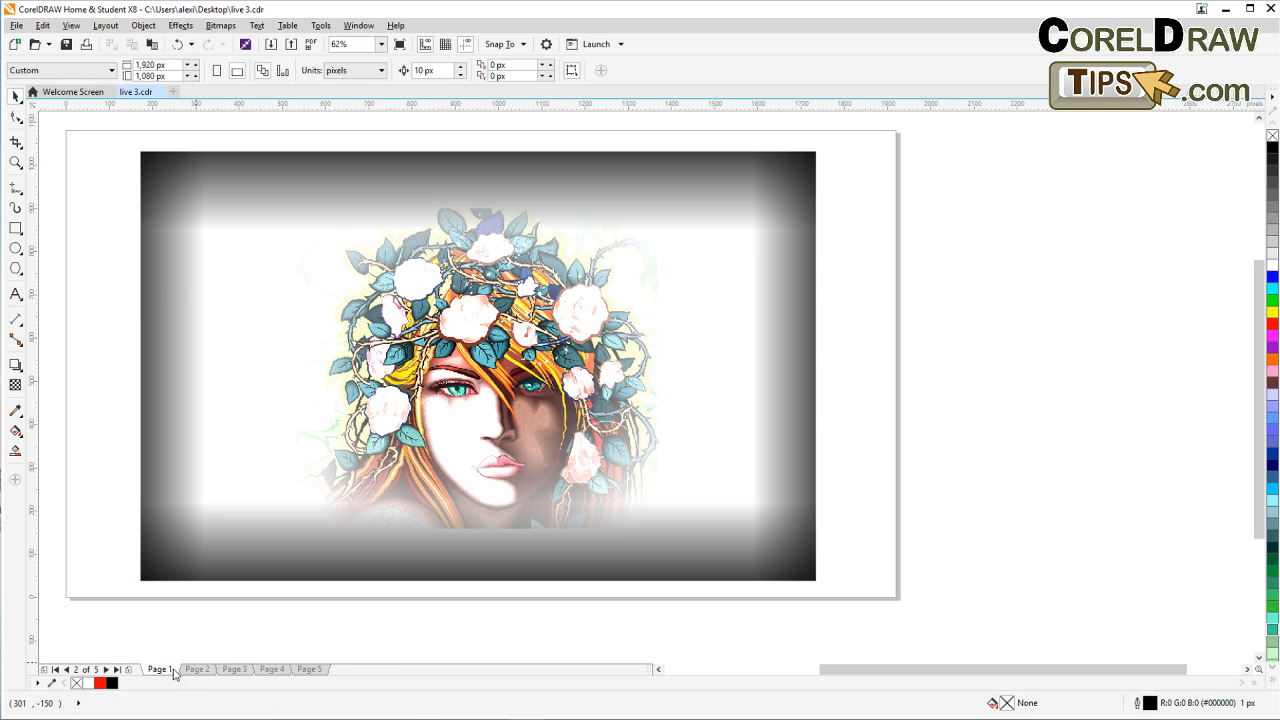
click(162, 669)
click(236, 474)
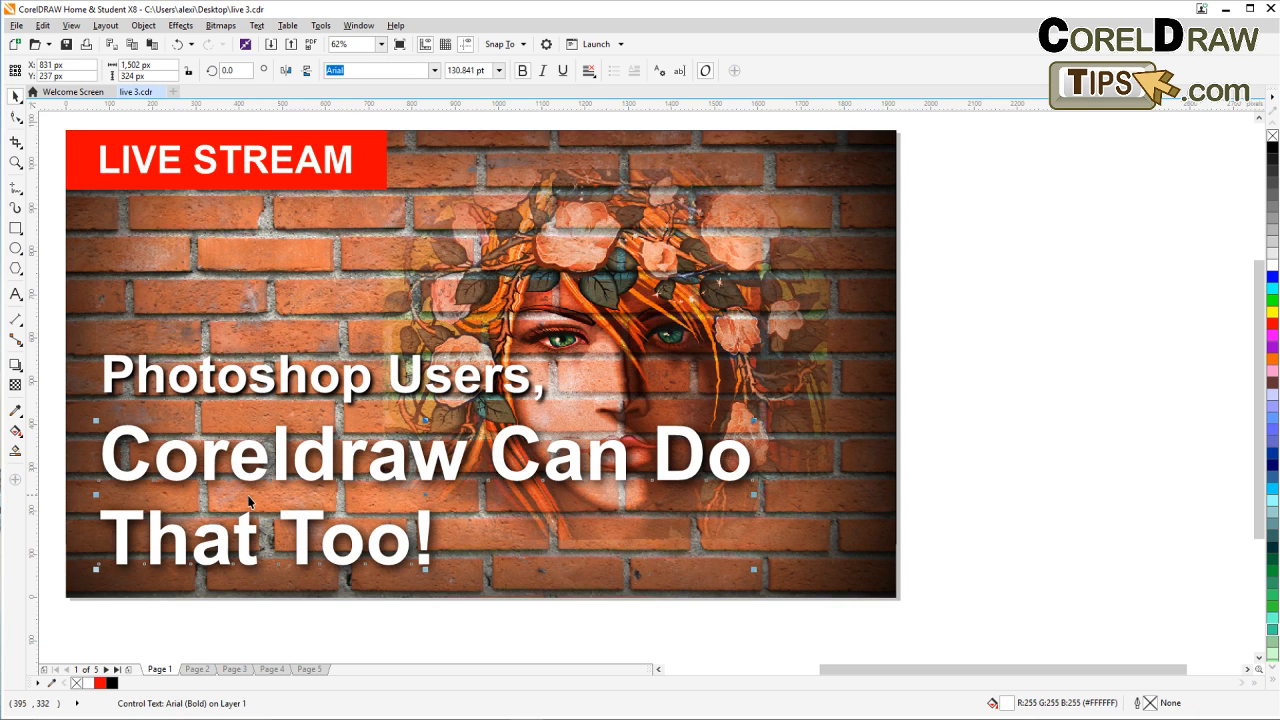
key(Delete)
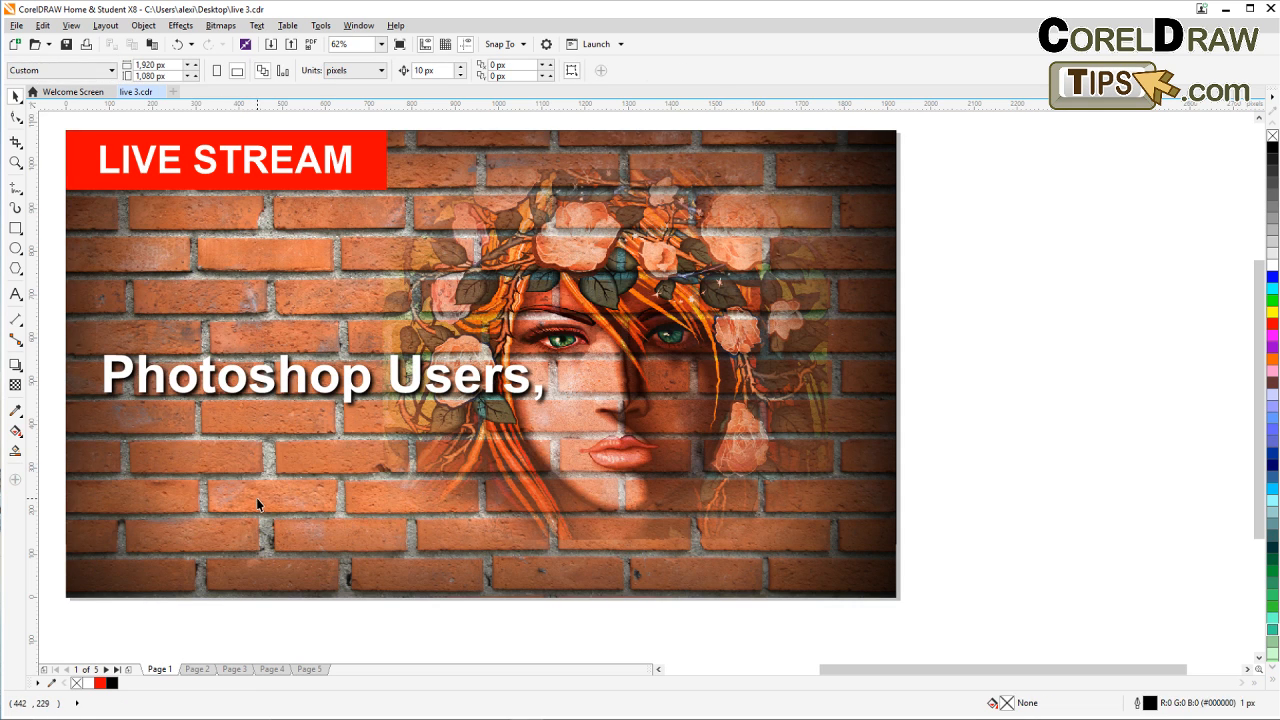
click(361, 402)
key(Delete)
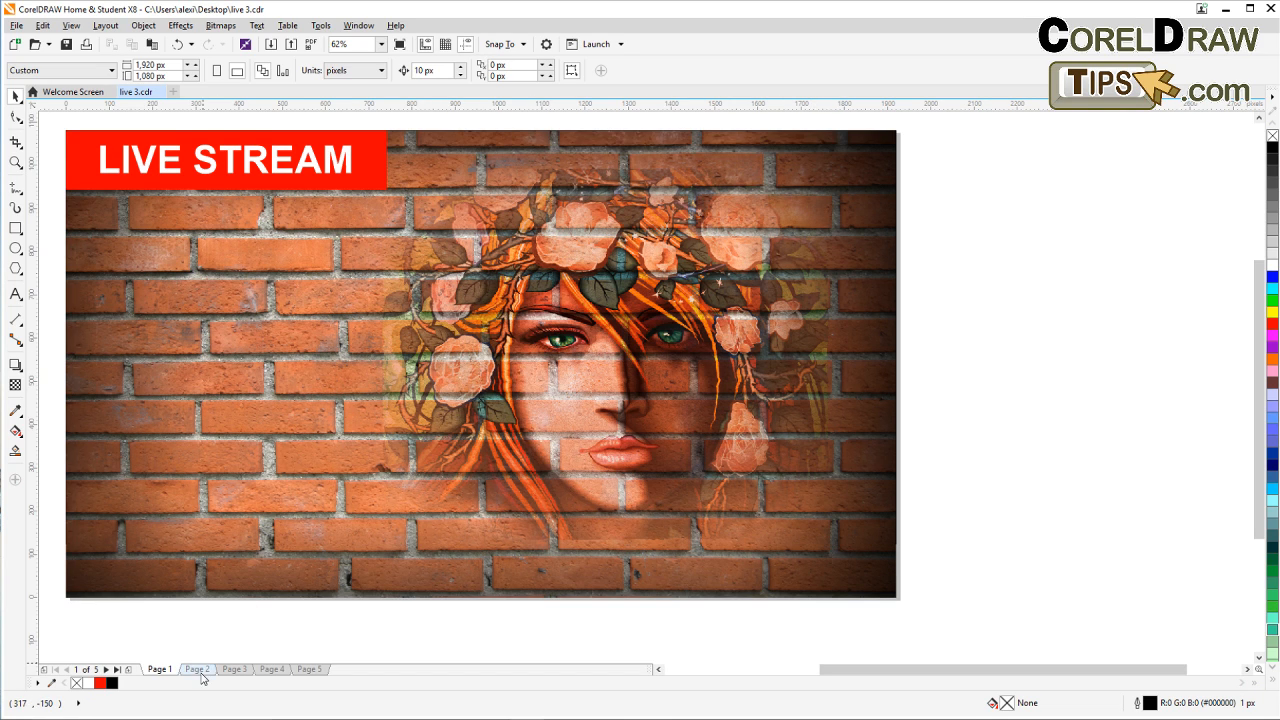
Step: On Page 3, draw a 1,562 × 427 px rectangle over the wall's upper part, filled black with no outline
click(237, 671)
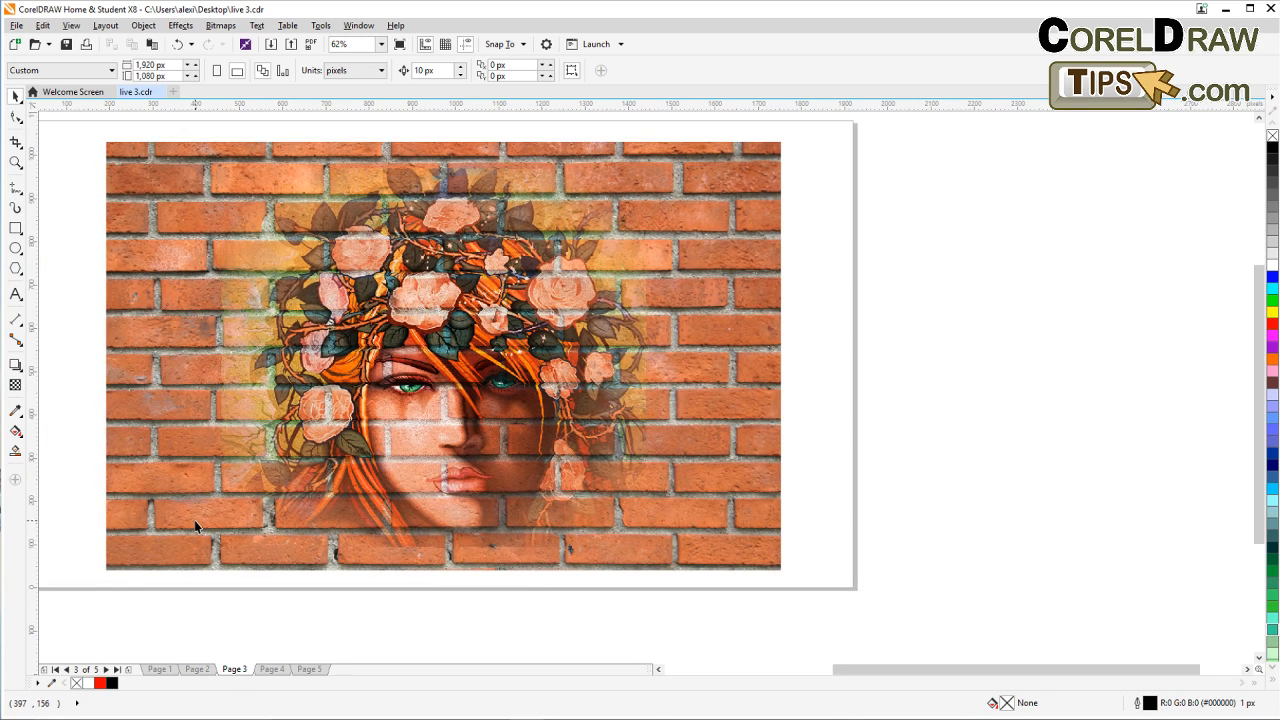
click(14, 230)
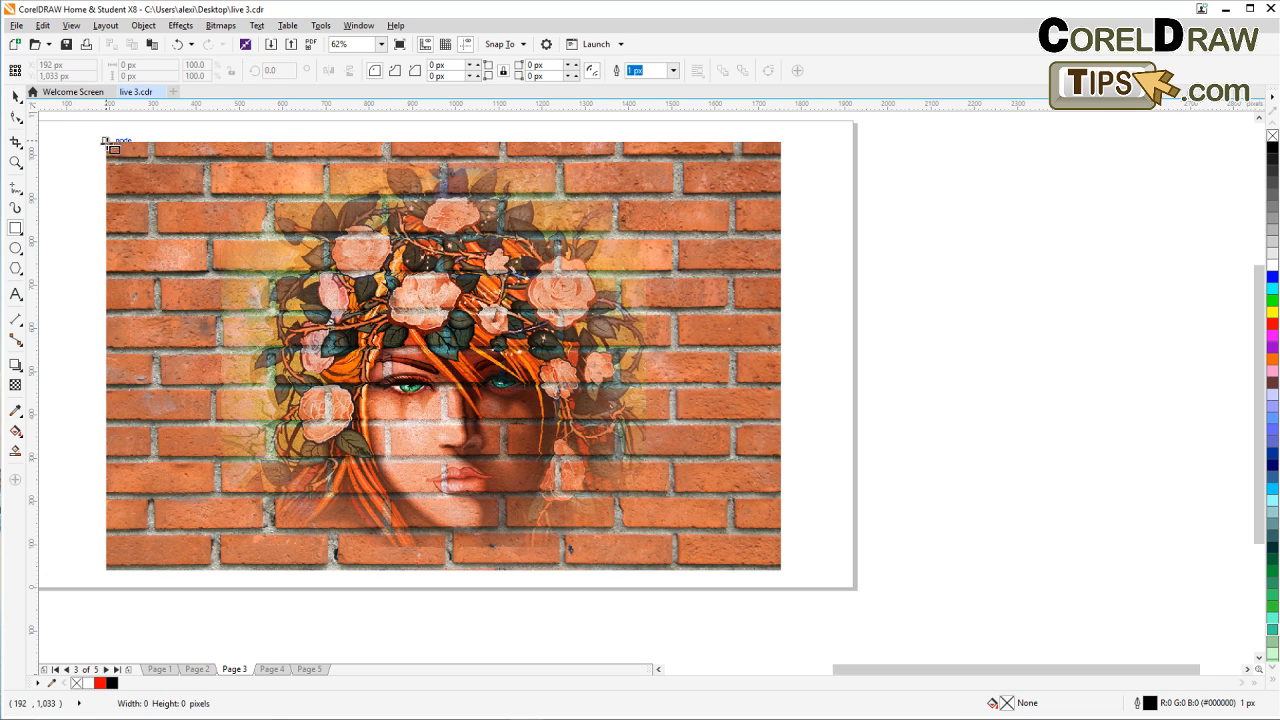
drag(108, 146, 785, 326)
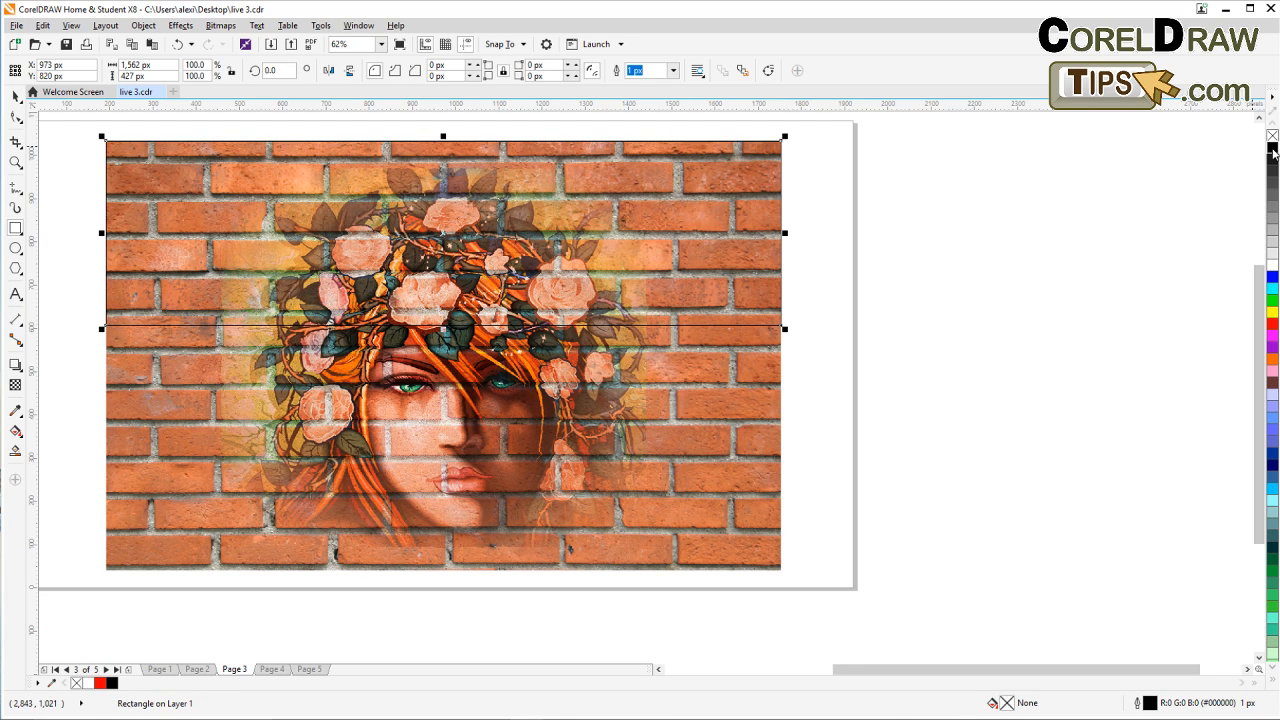
click(1272, 146)
right_click(1272, 137)
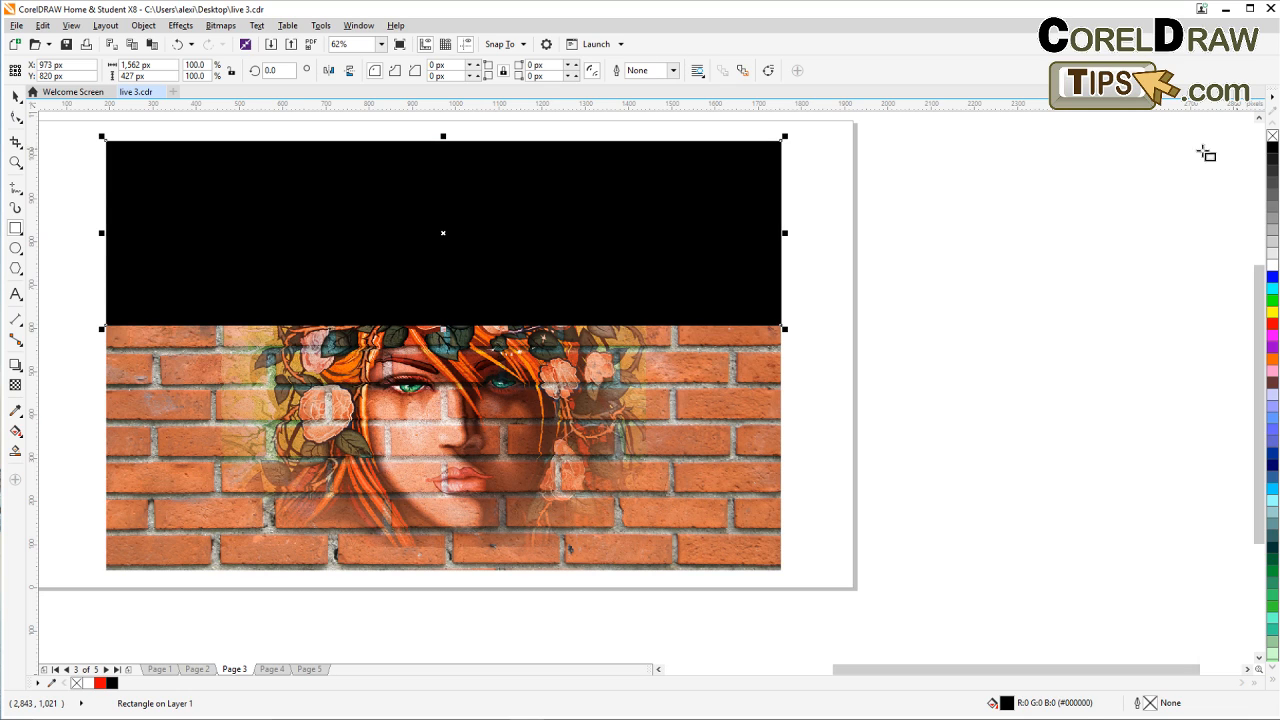
Step: Apply a linear transparency at -90° to the black rectangle so it fades from the wall's upper edge down over the flowers
click(15, 386)
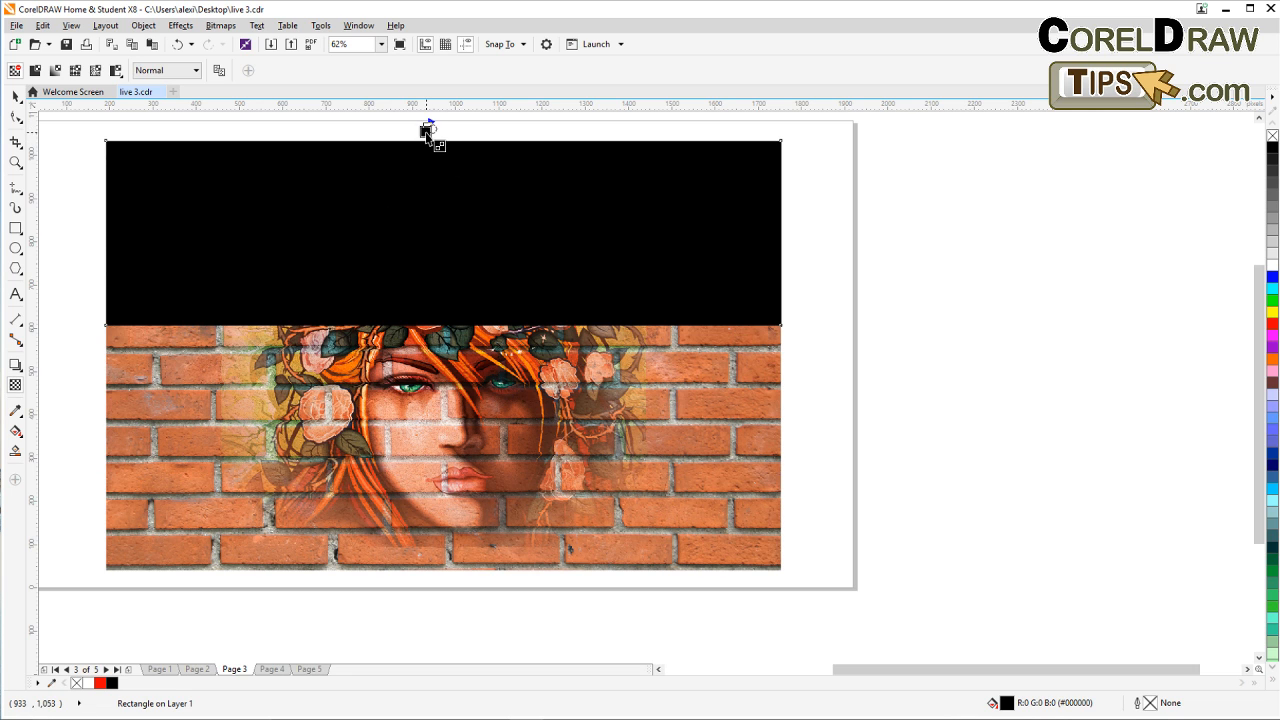
drag(428, 127, 428, 270)
scroll(444, 212, down, 1)
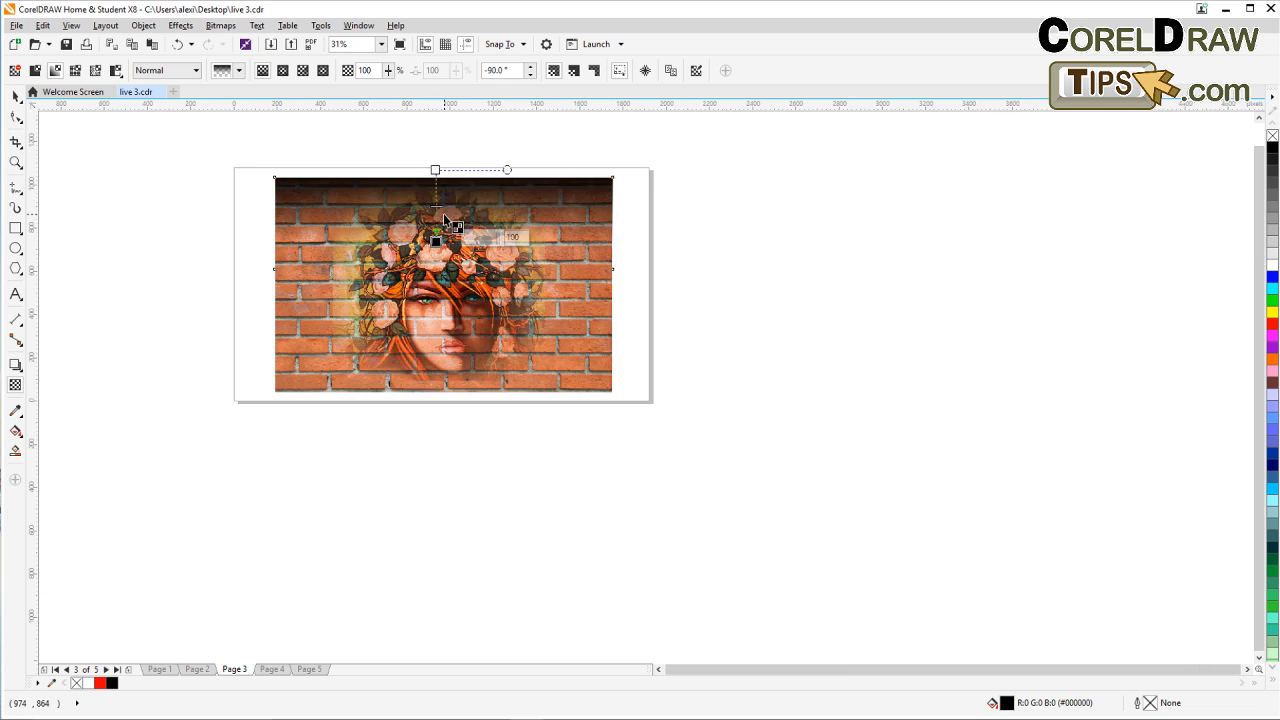
drag(443, 213, 440, 261)
scroll(436, 254, up, 1)
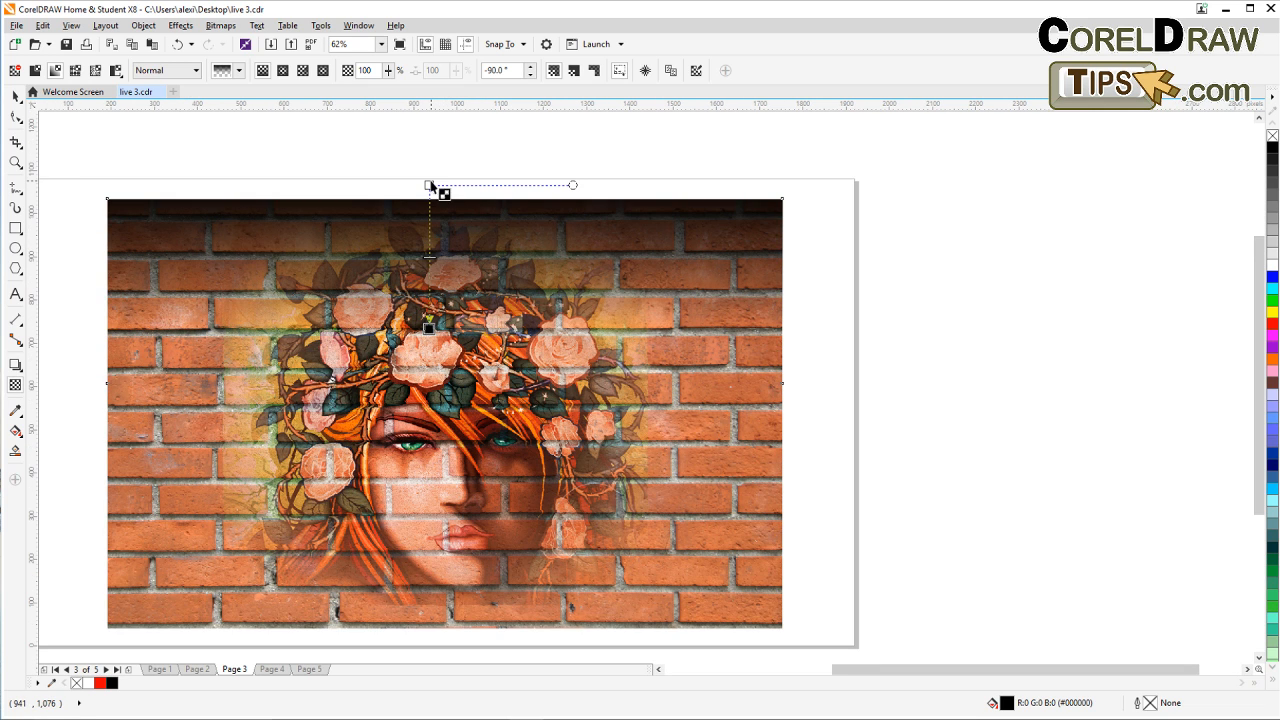
mouse_move(430, 184)
mouse_down()
mouse_move(429, 153)
mouse_move(429, 327)
mouse_move(429, 152)
mouse_move(429, 169)
mouse_up()
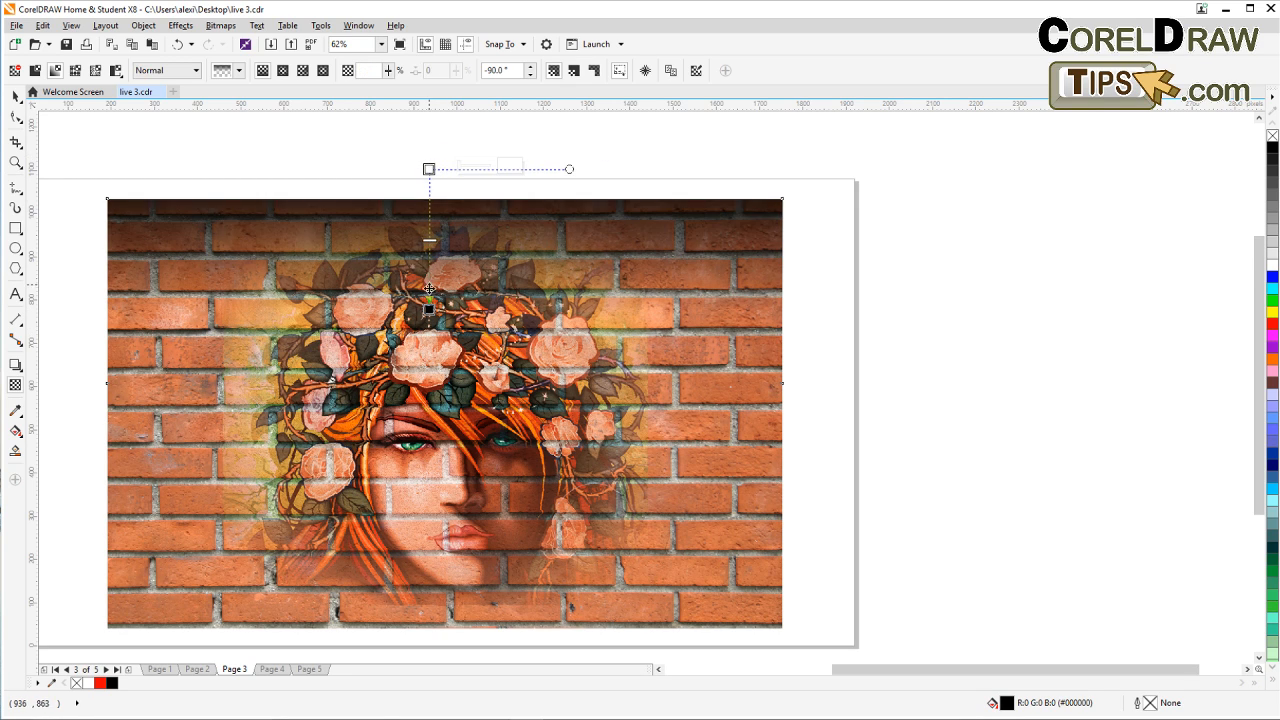
drag(429, 309, 429, 313)
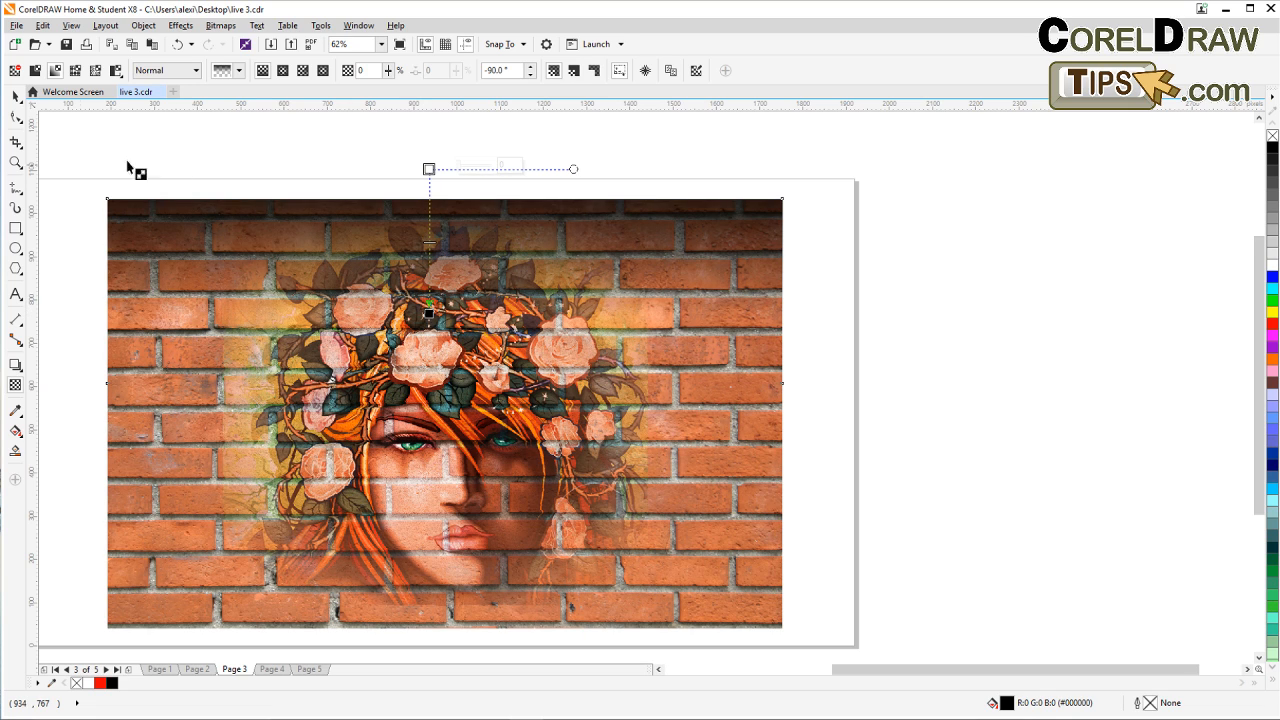
click(16, 96)
click(243, 160)
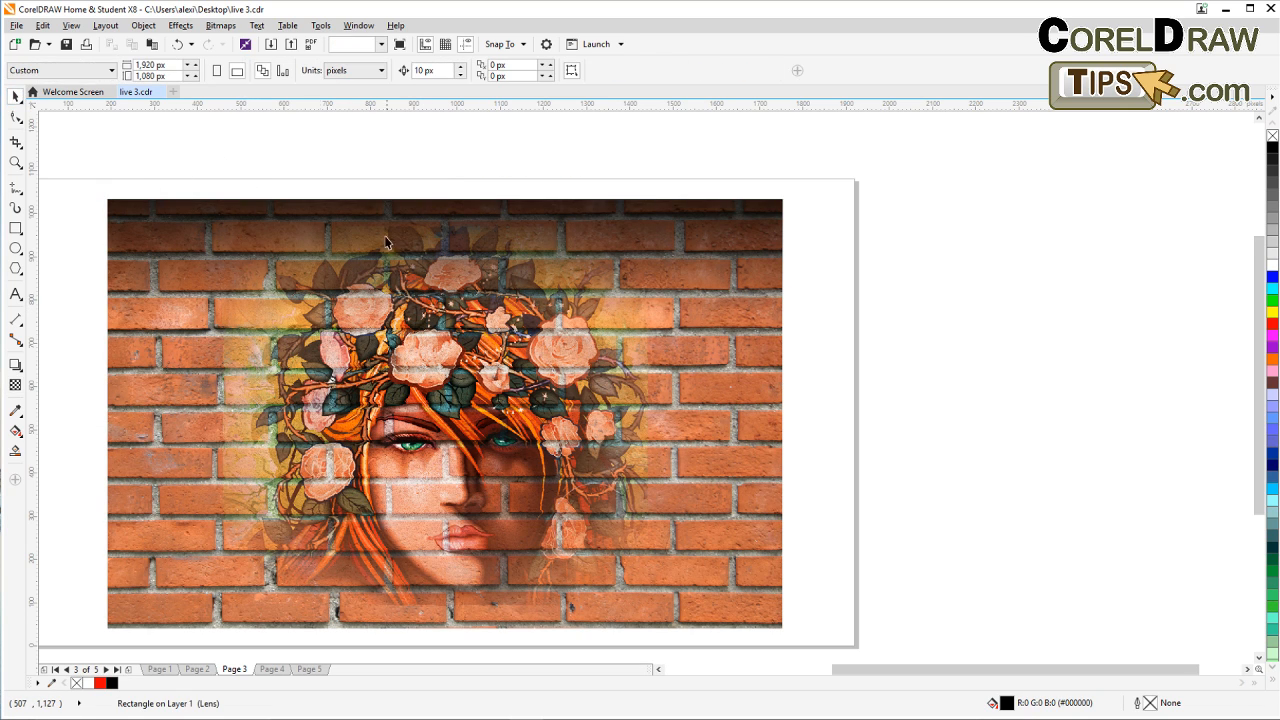
Step: Duplicate the faded black rectangle, mirror it vertically and align it with the wall's lower edge at X 973, Y 254 px
click(308, 217)
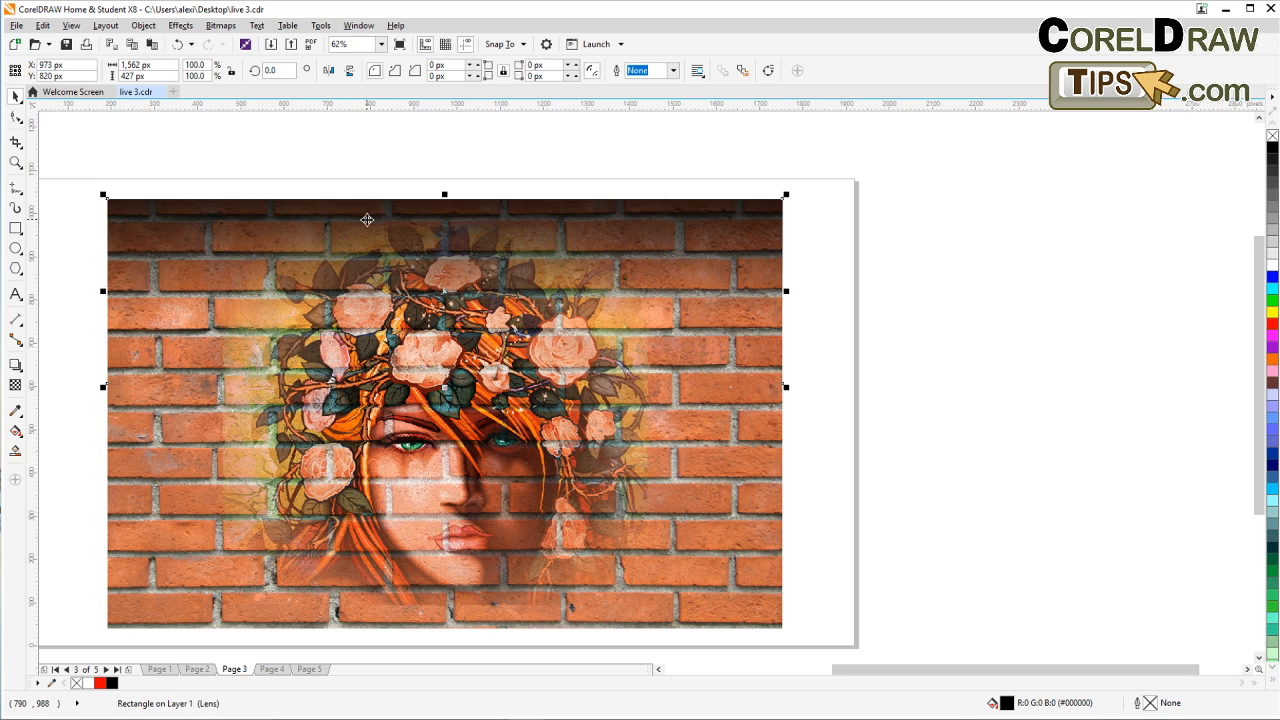
click(43, 25)
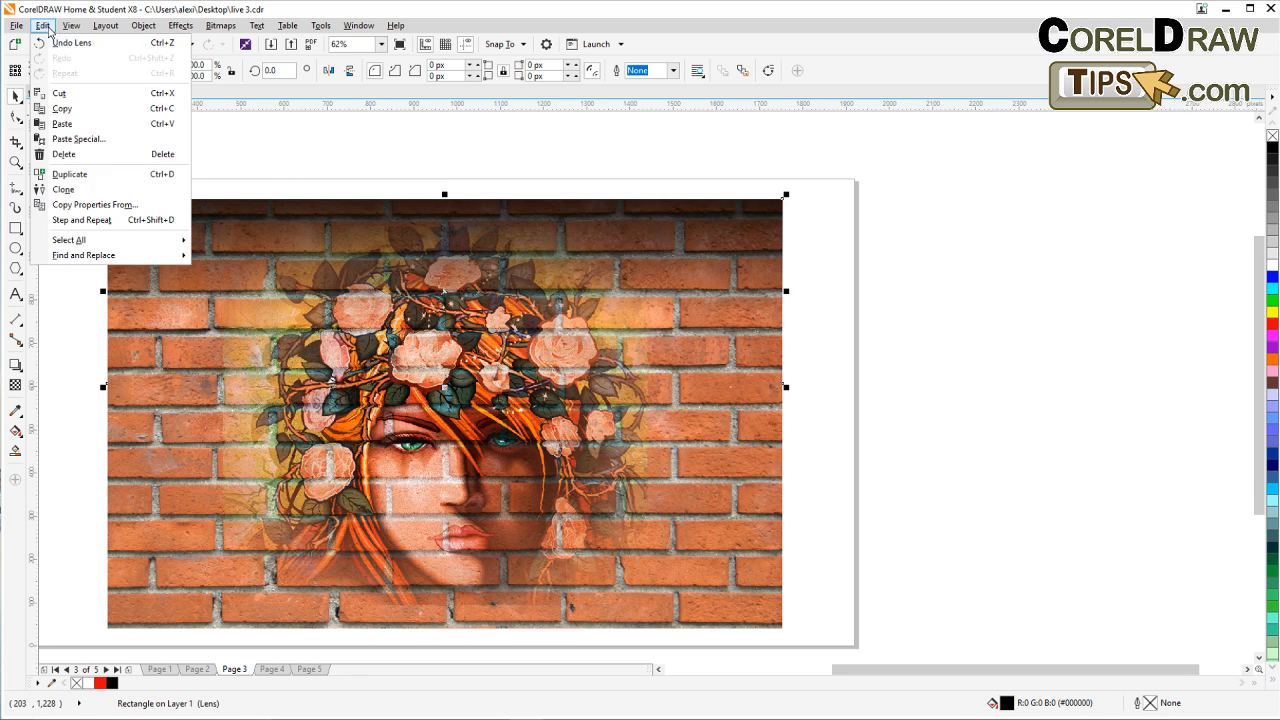
click(84, 175)
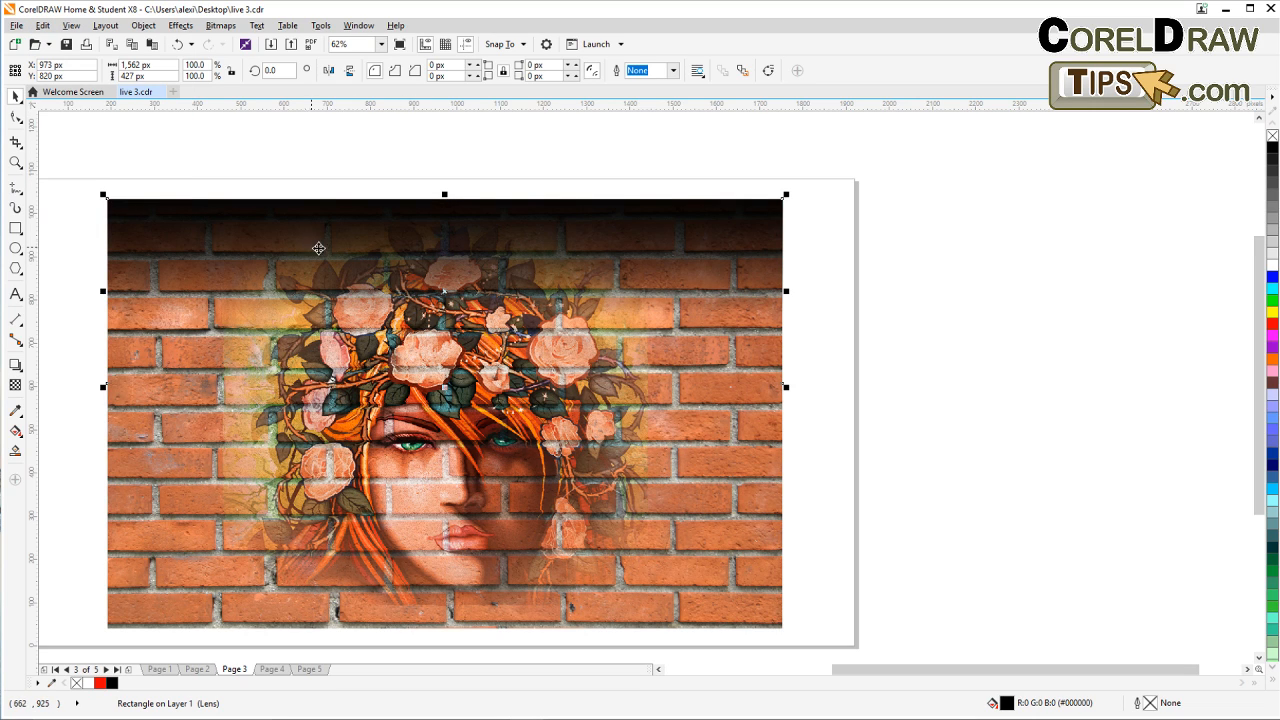
click(348, 72)
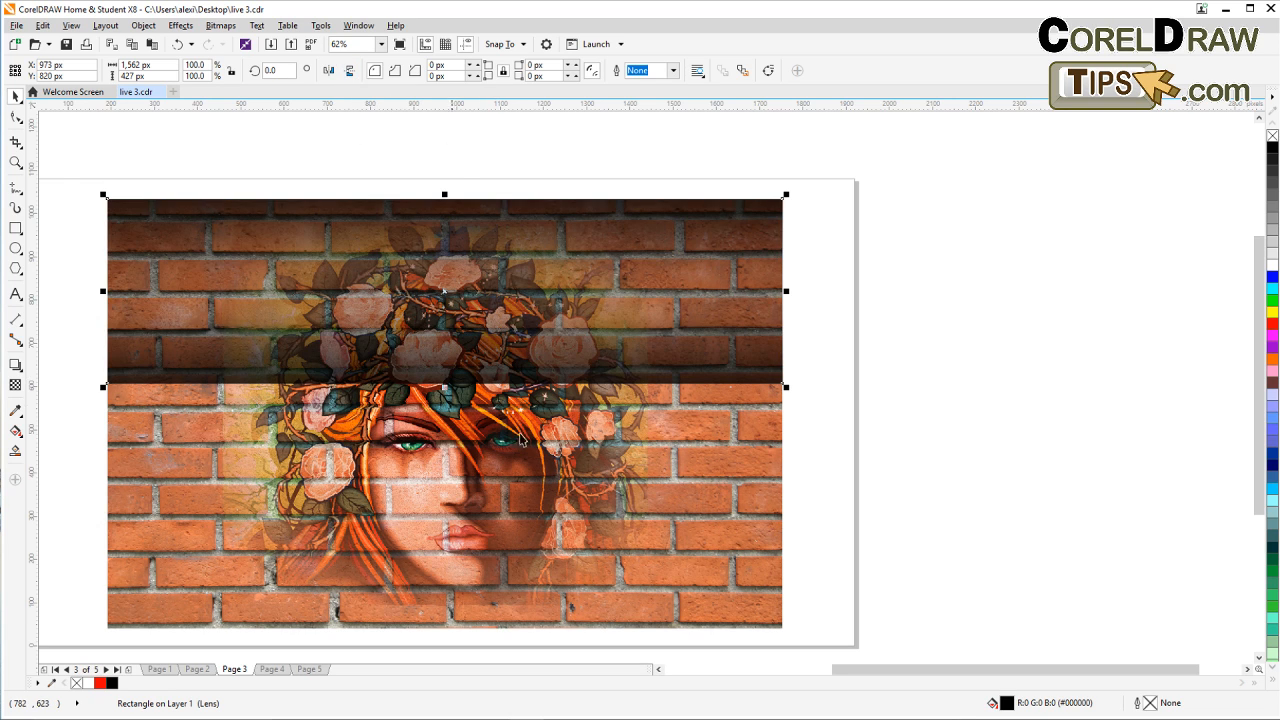
drag(511, 384, 524, 565)
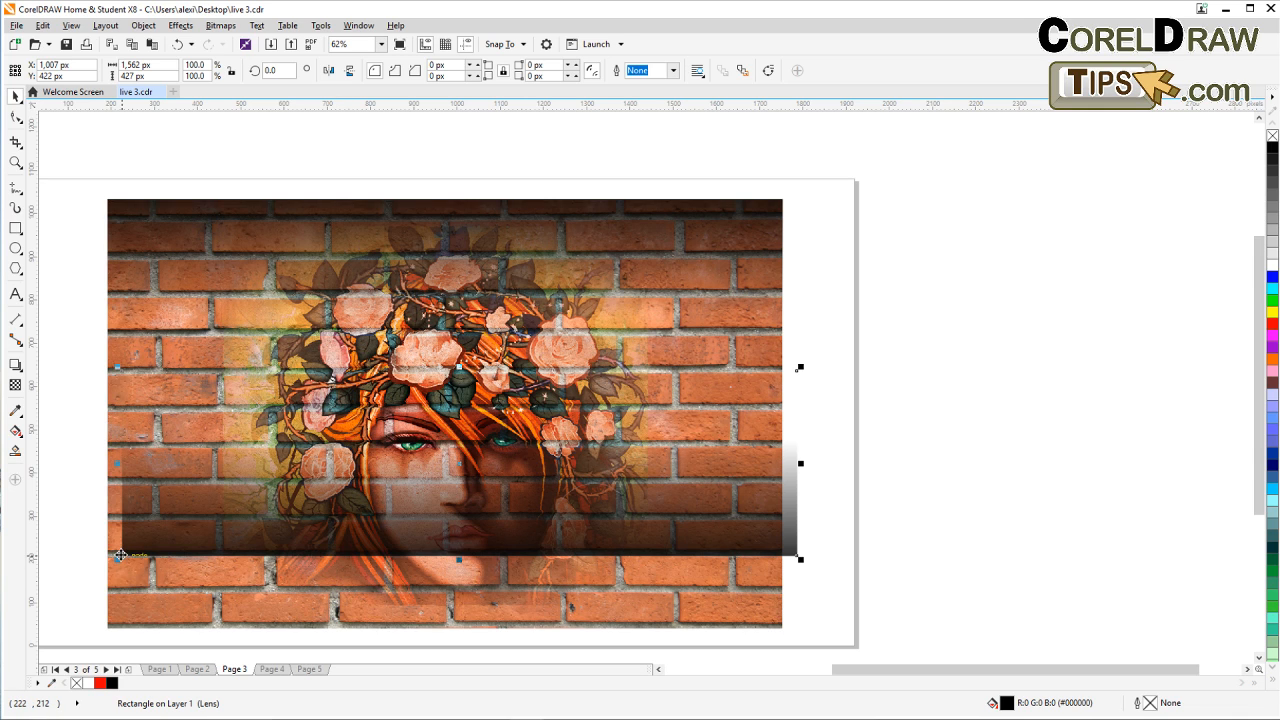
drag(120, 555, 106, 628)
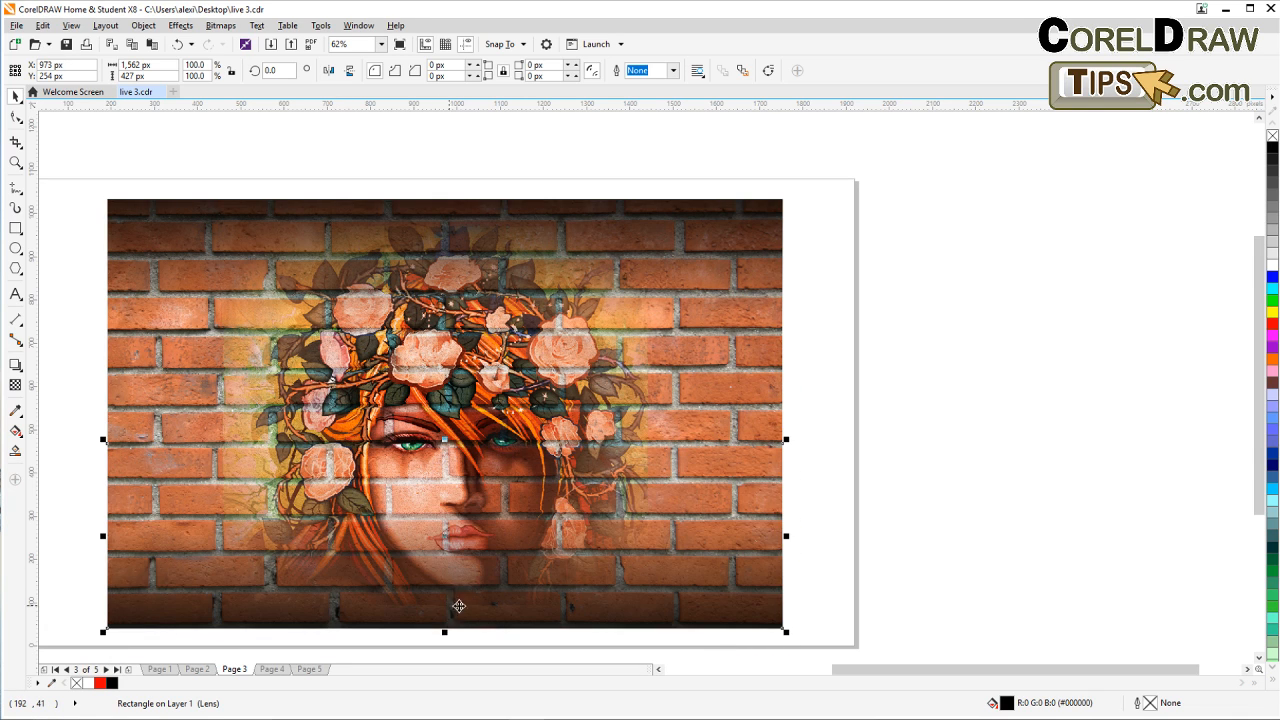
click(920, 497)
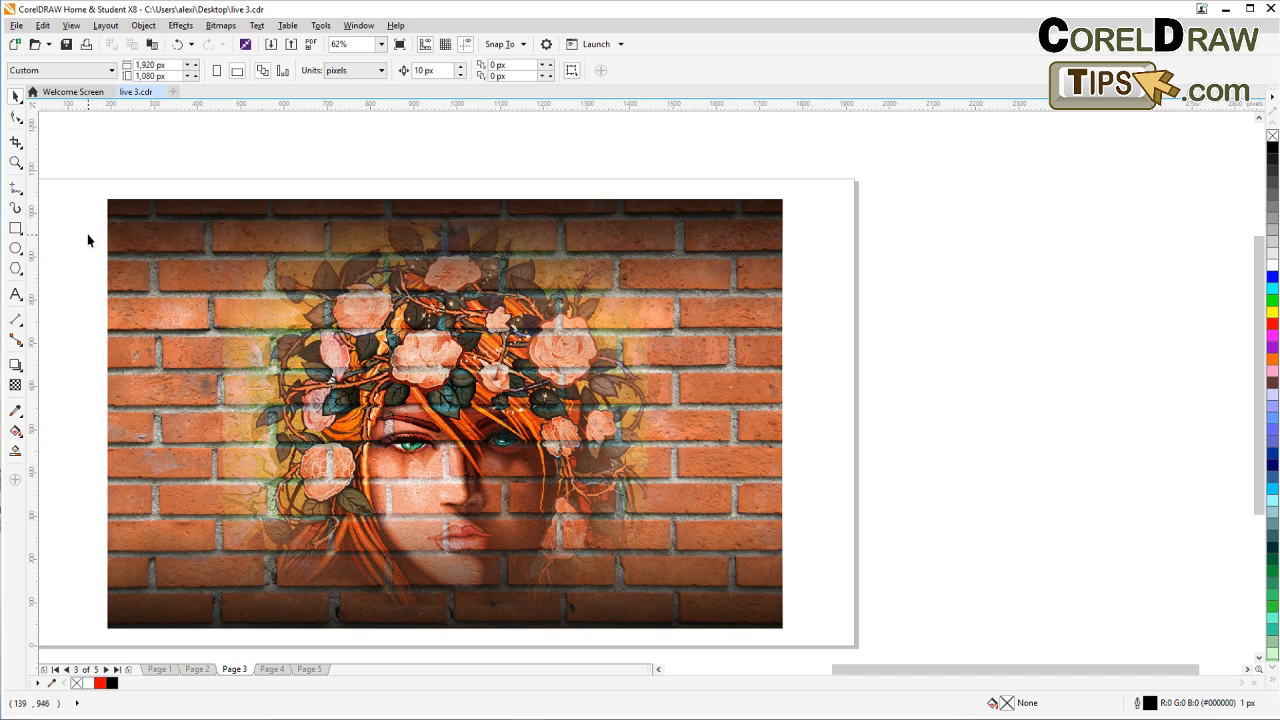
Step: Draw a 206 × 993 px rectangle over the full height of the wall's left edge, filled black with no outline
click(16, 229)
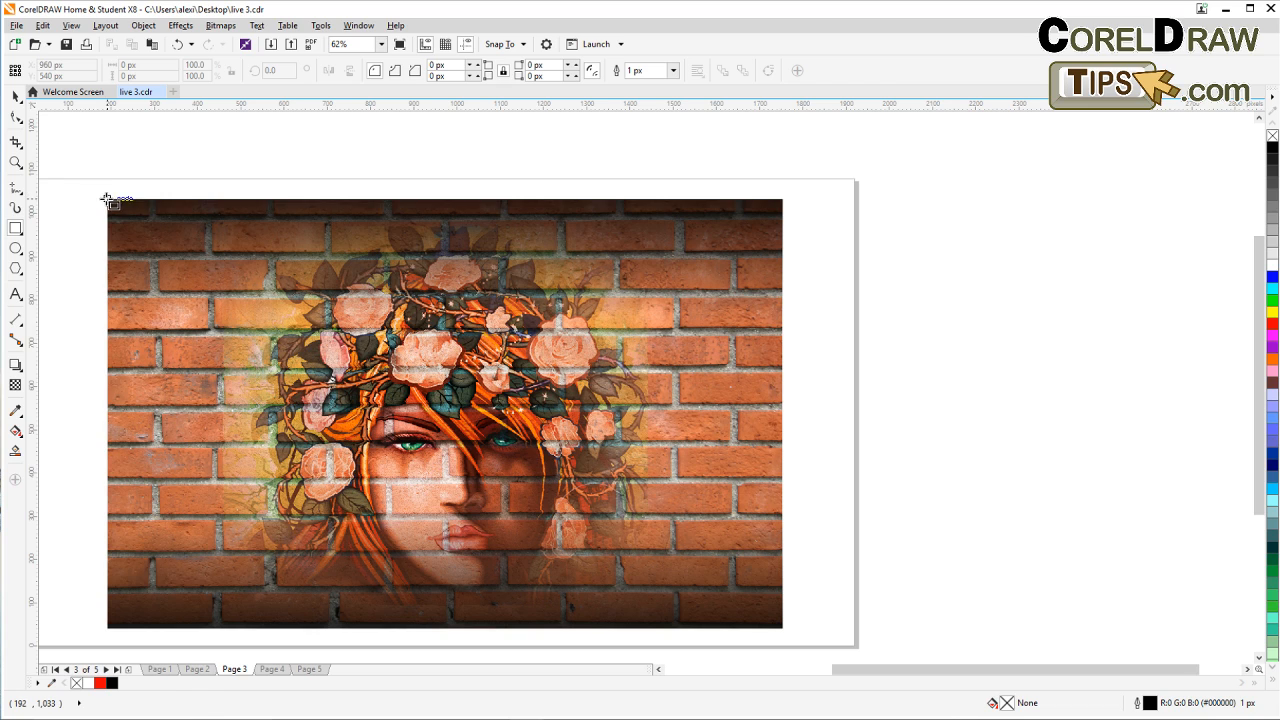
mouse_move(107, 200)
mouse_down()
mouse_move(160, 555)
mouse_move(205, 612)
mouse_move(200, 630)
mouse_up()
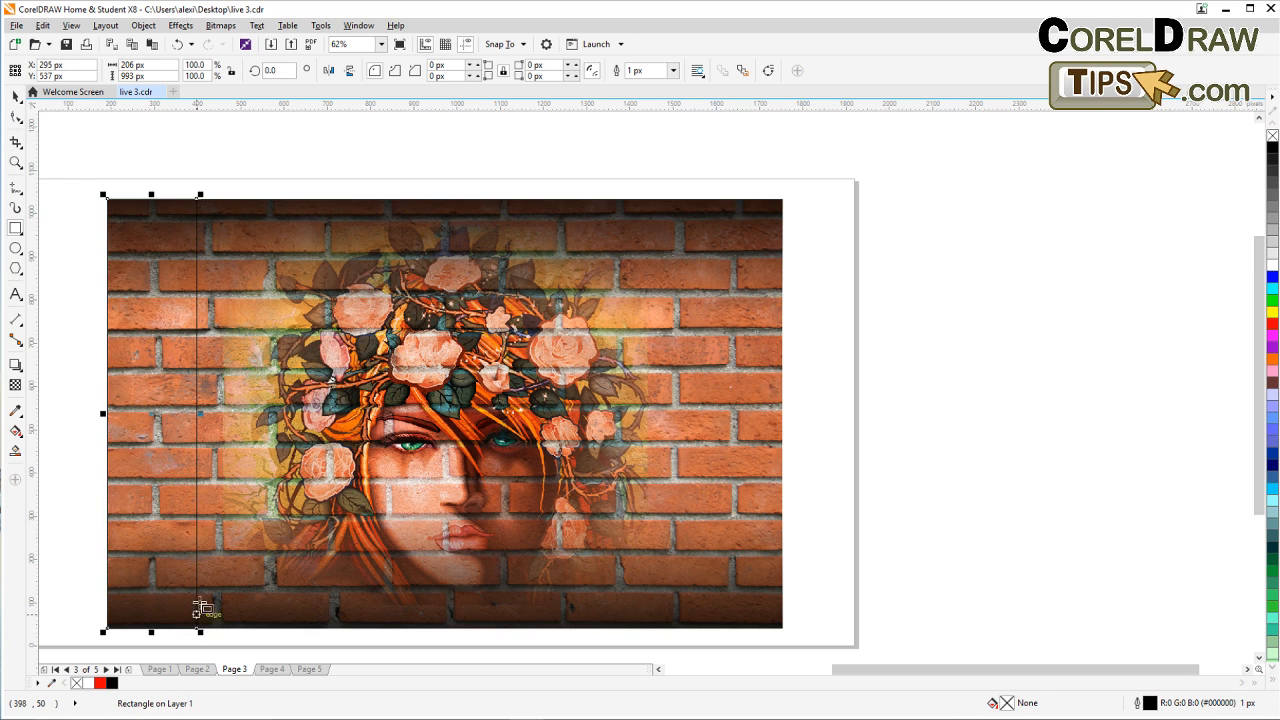
click(1272, 150)
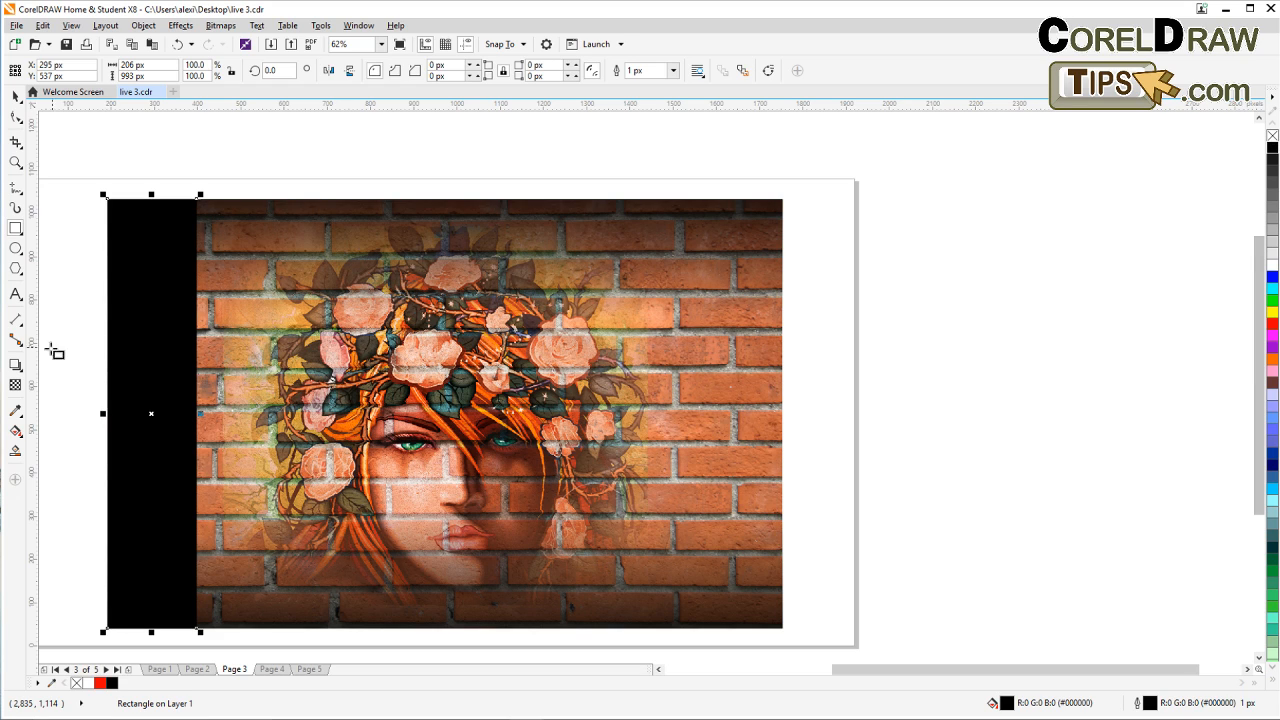
Step: Apply a horizontal linear transparency to the black side rectangle so it fades from the wall's left edge inward
click(15, 385)
drag(77, 405, 174, 404)
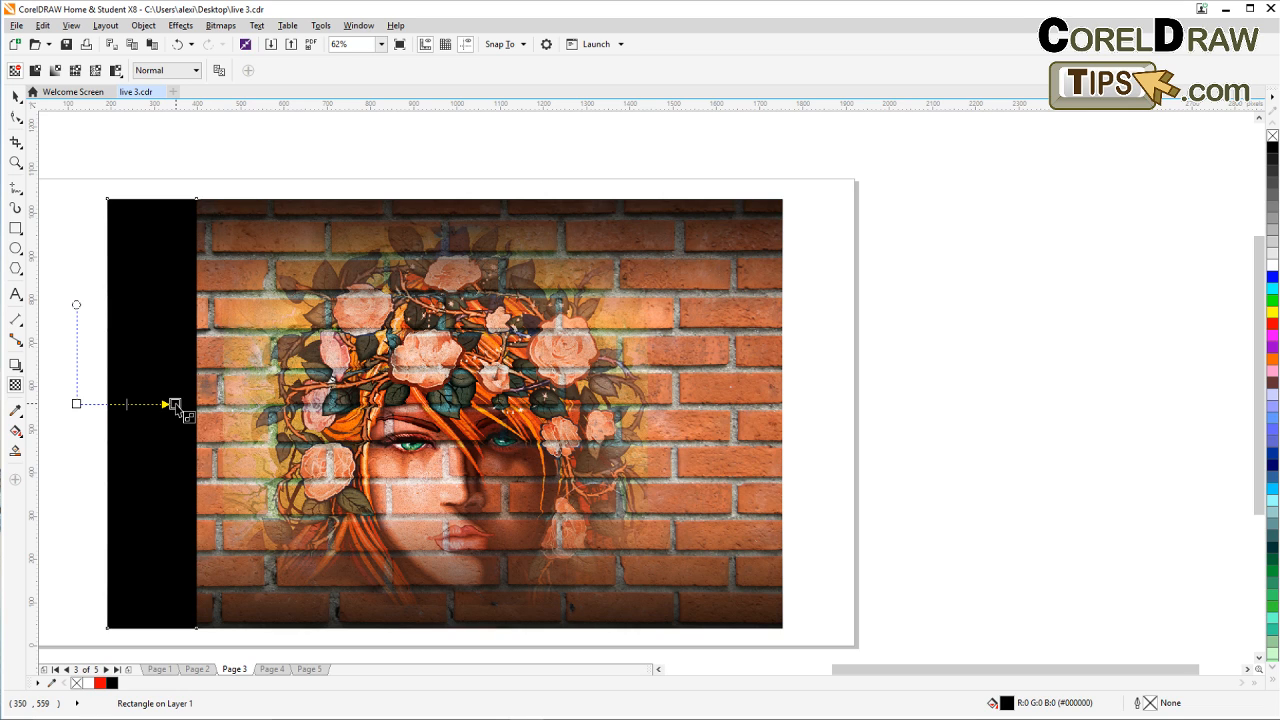
drag(174, 404, 174, 404)
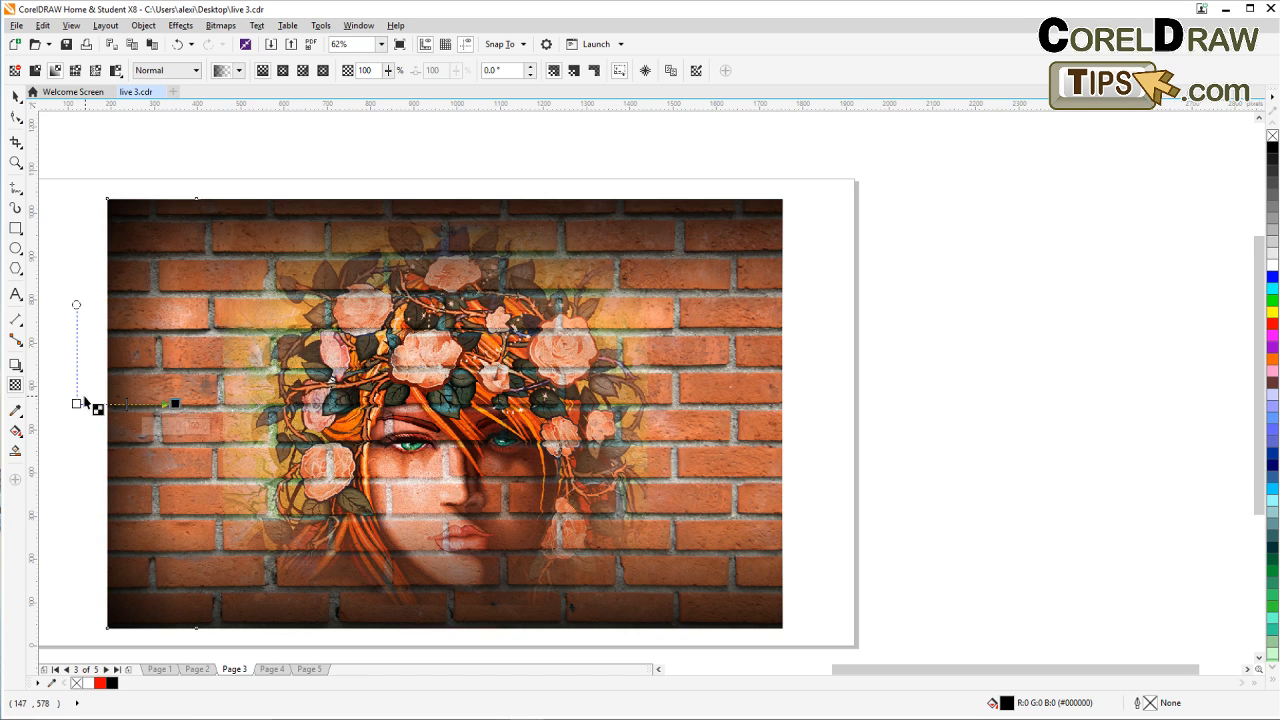
click(15, 96)
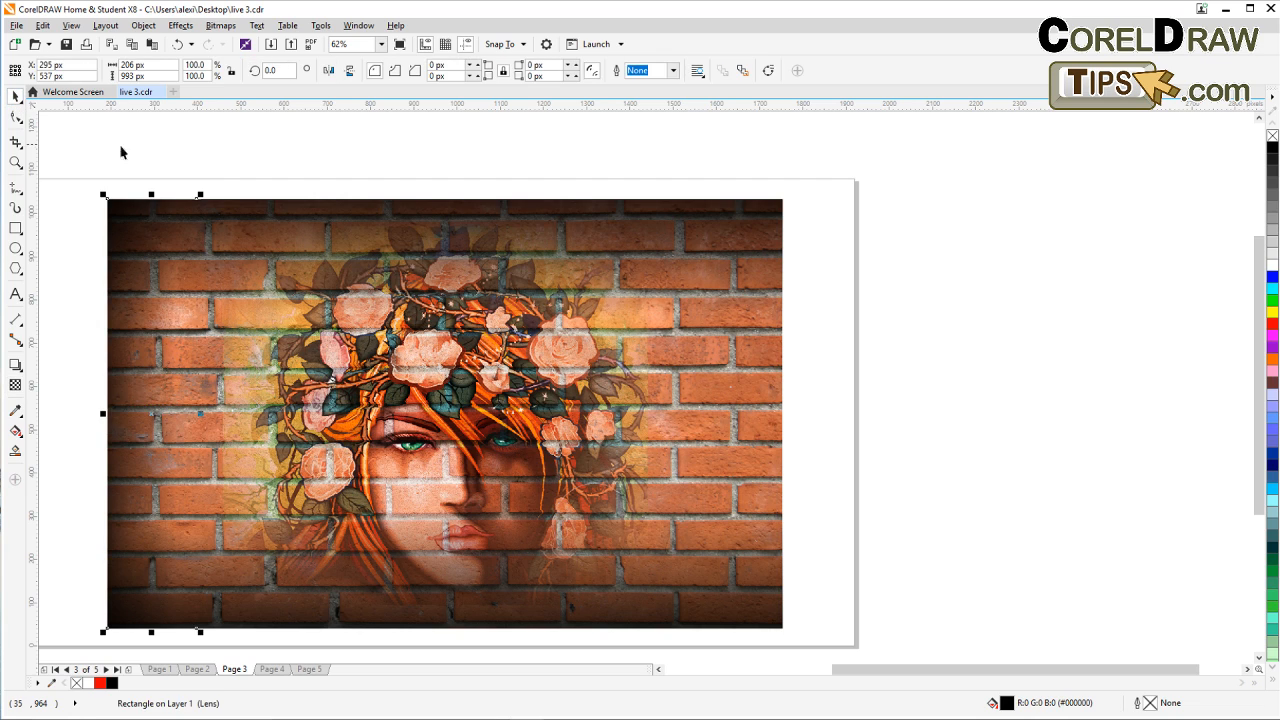
Step: Duplicate the faded side rectangle, mirror it horizontally and align the copy with the wall's right edge
click(44, 27)
click(81, 177)
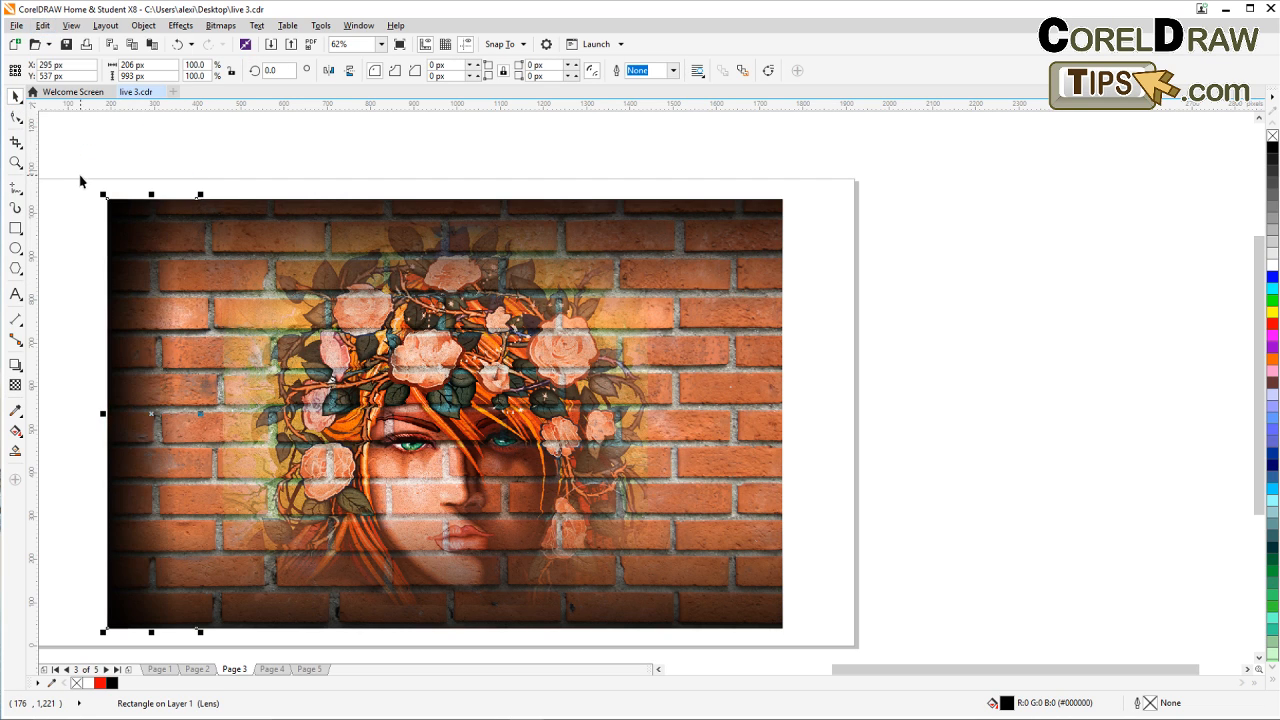
click(330, 72)
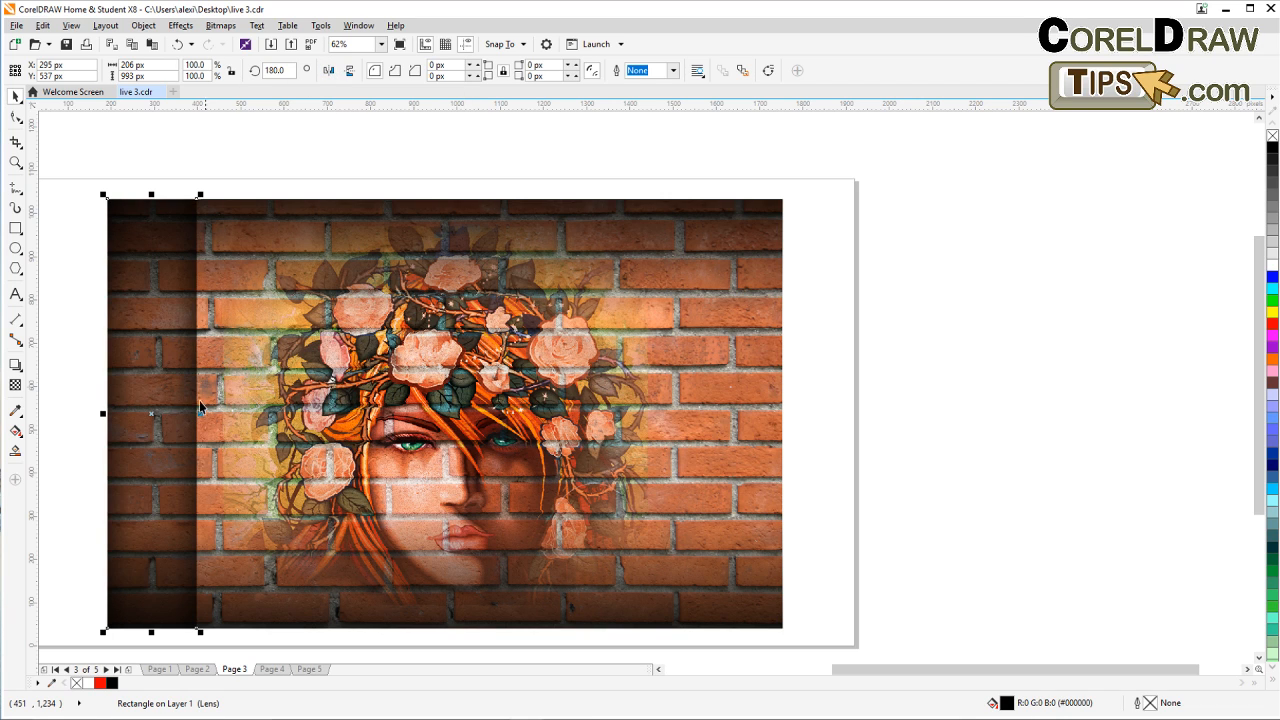
drag(163, 423, 699, 438)
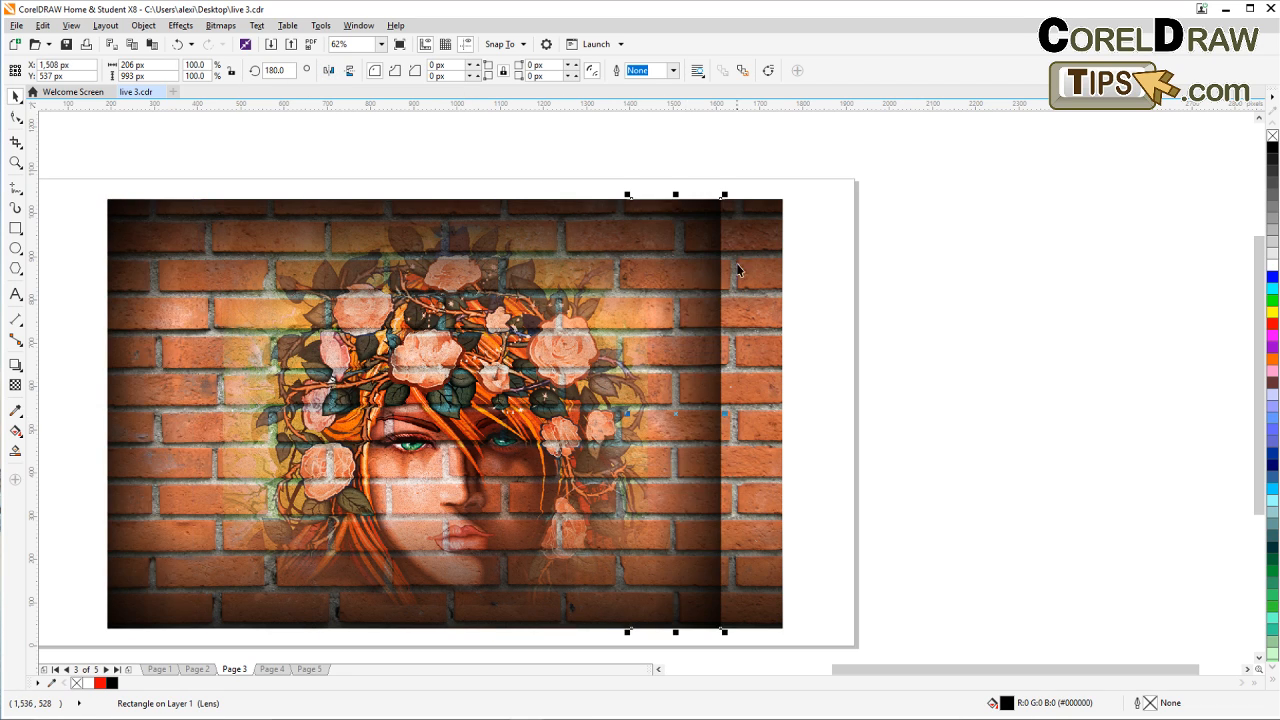
drag(725, 204, 786, 200)
click(917, 323)
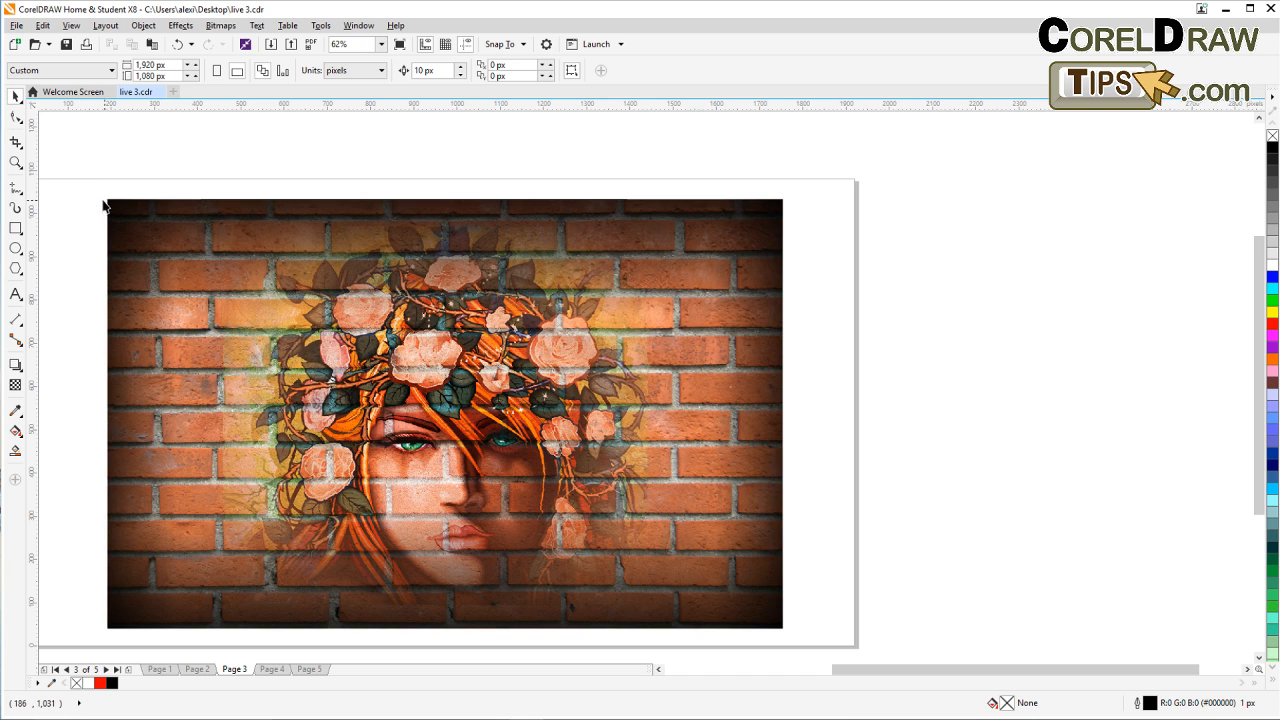
Step: Examine the blended wall portrait as a whole and up close around the face, eyes and flowers
key(z)
drag(104, 195, 789, 631)
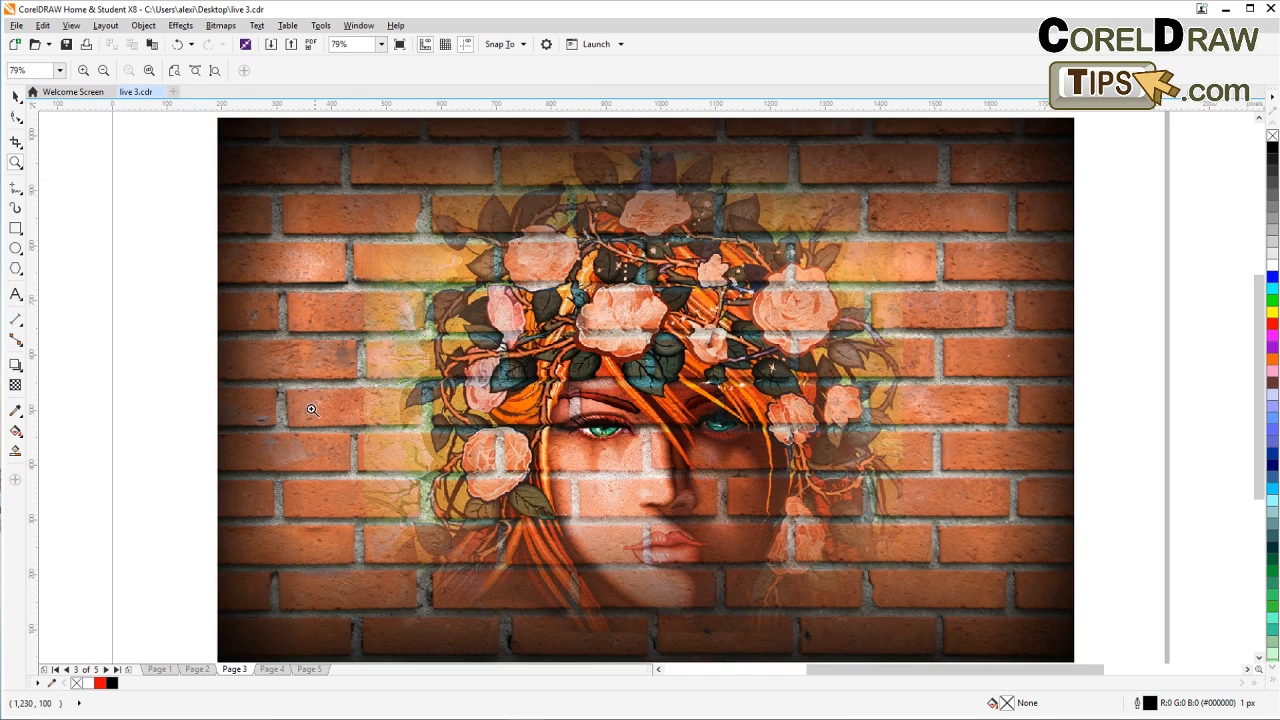
click(15, 95)
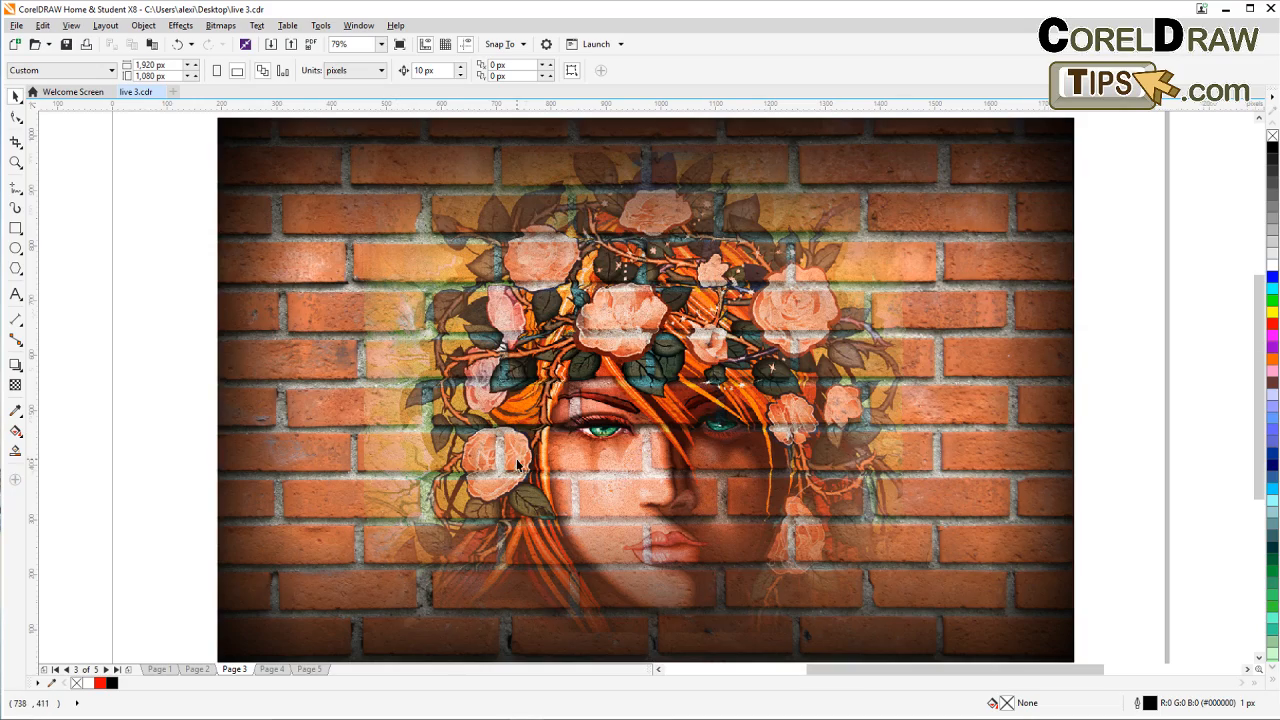
scroll(517, 465, up, 5)
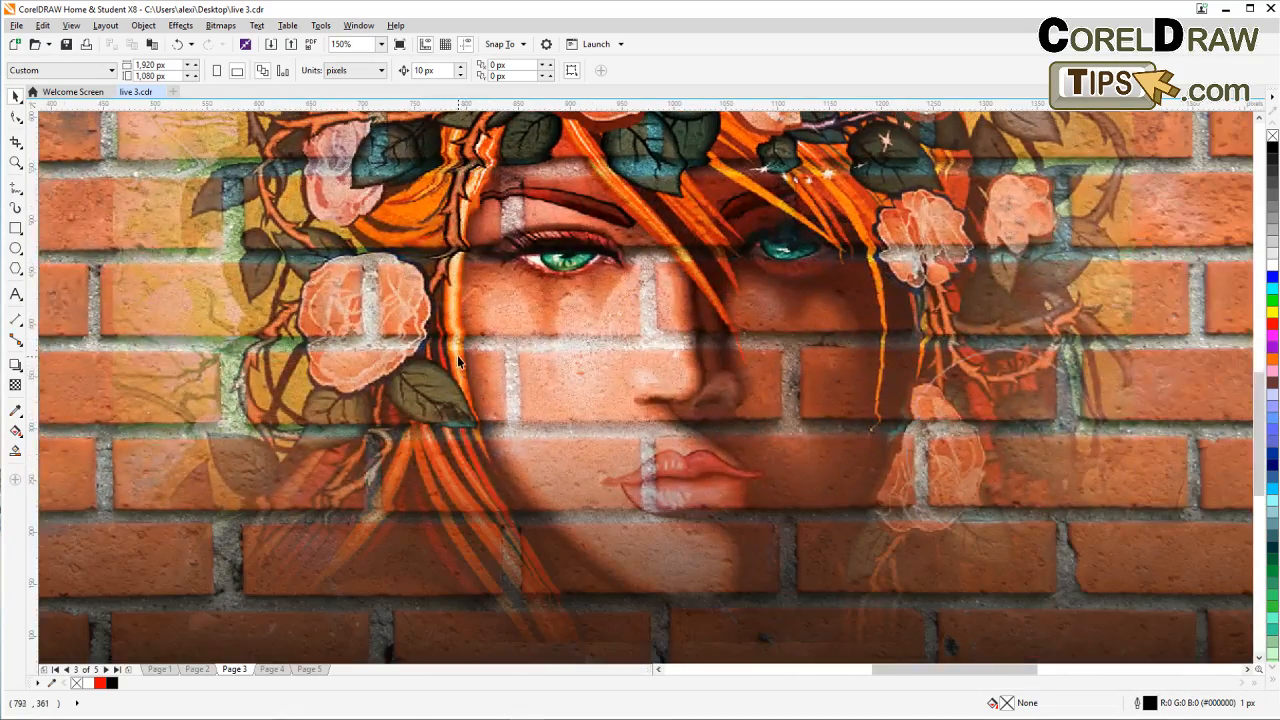
scroll(458, 361, up, 5)
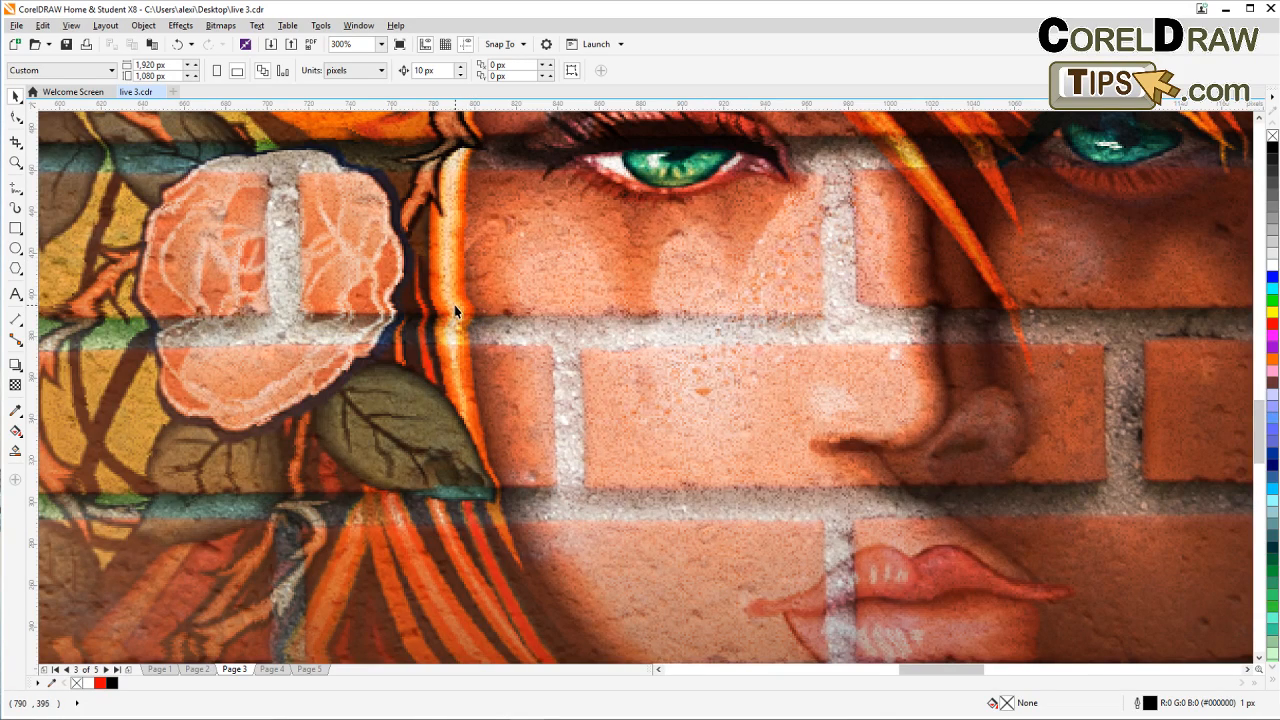
scroll(455, 312, down, 3)
scroll(455, 314, down, 4)
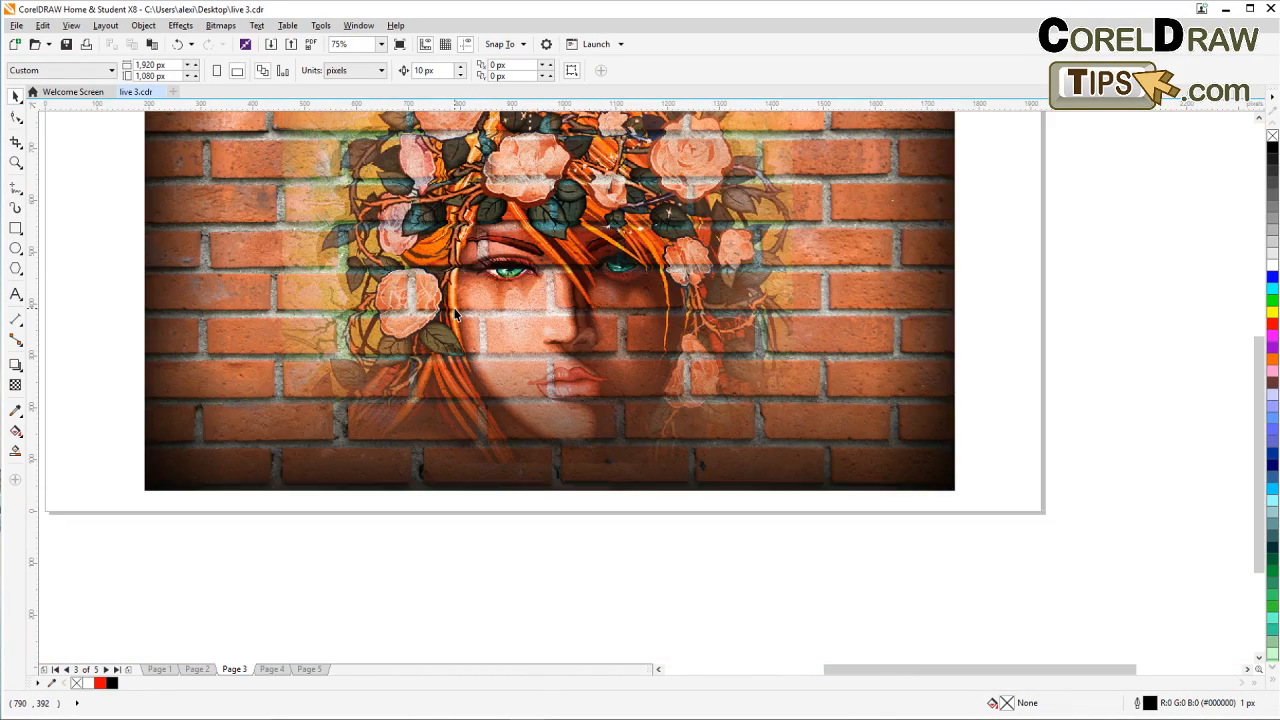
scroll(528, 335, up, 6)
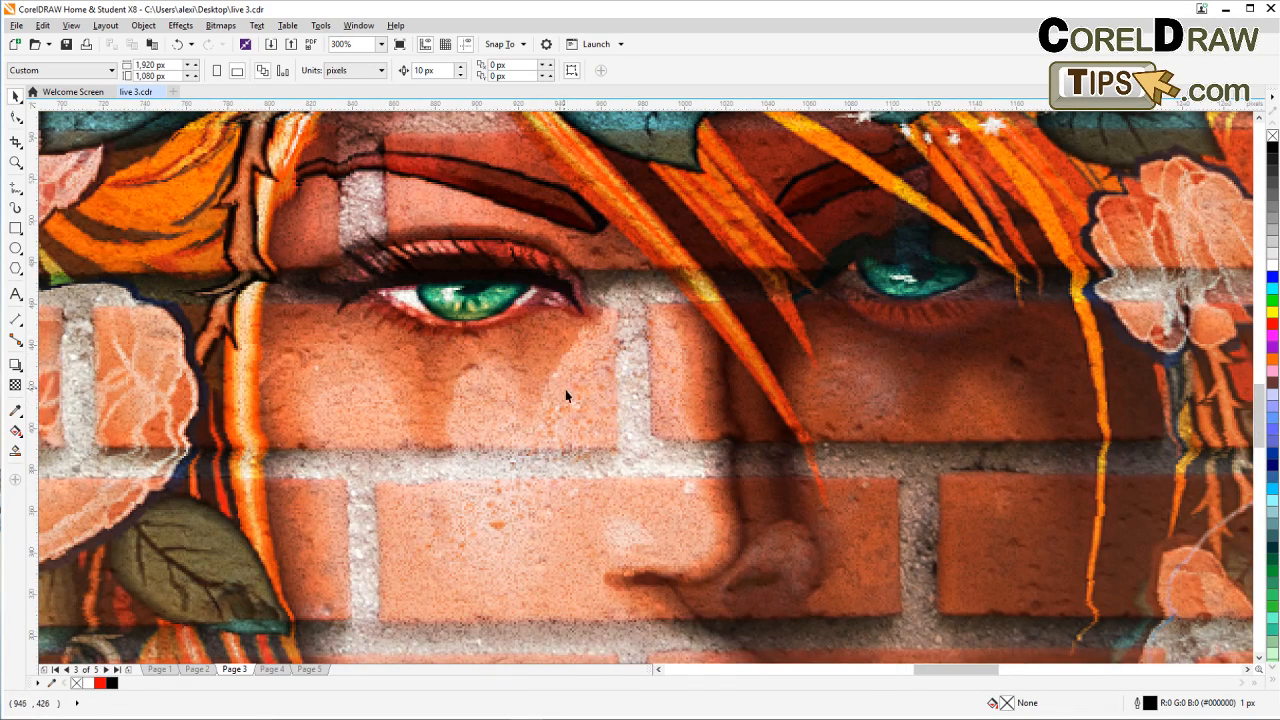
scroll(488, 325, down, 4)
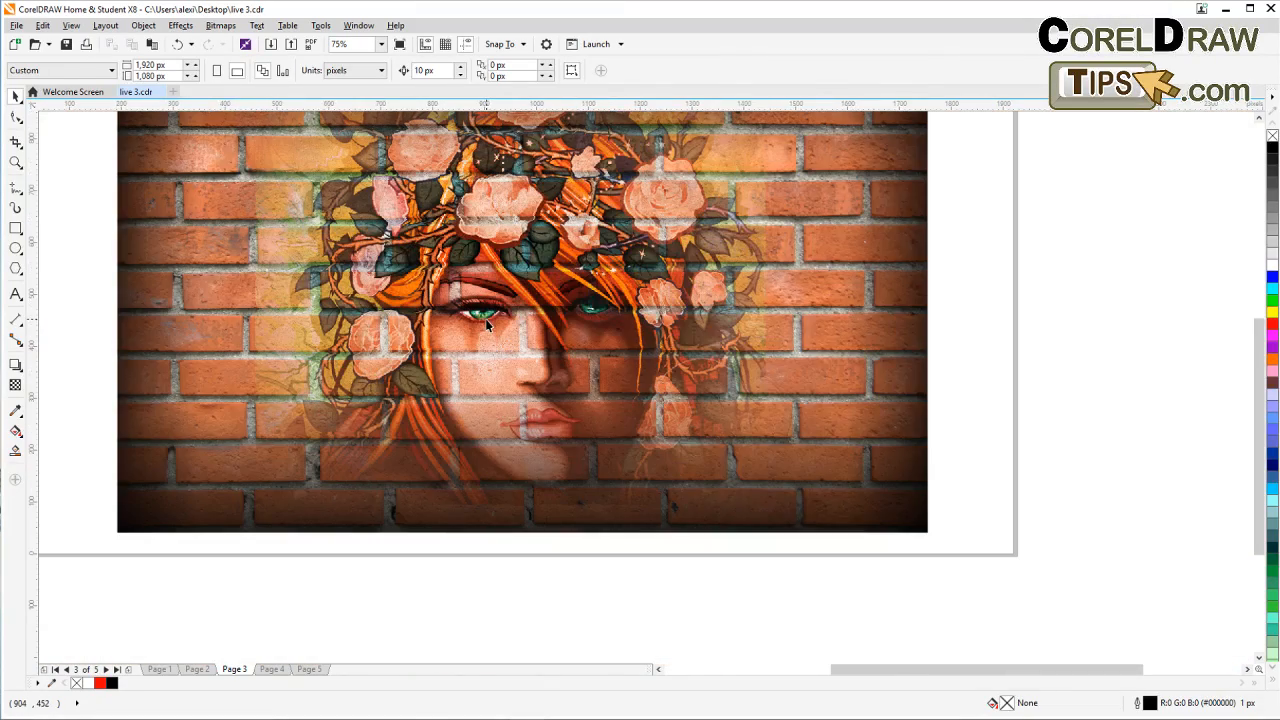
drag(486, 320, 513, 434)
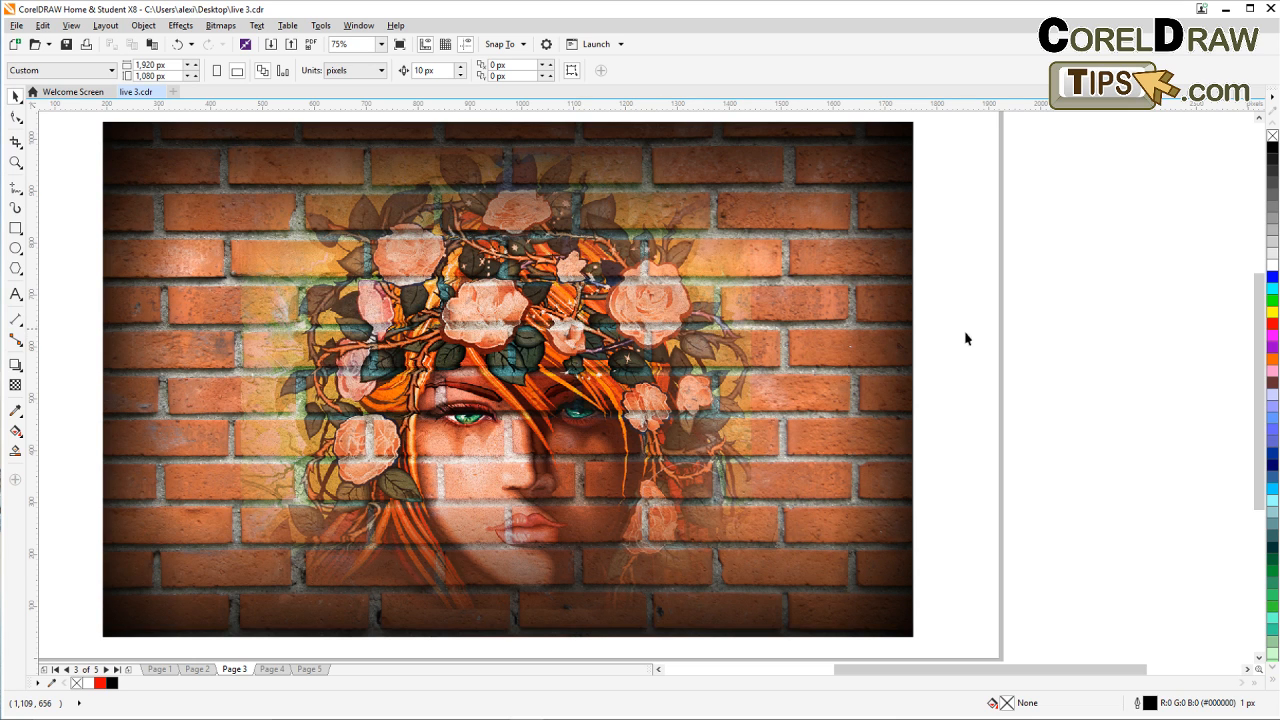
drag(1011, 357, 983, 357)
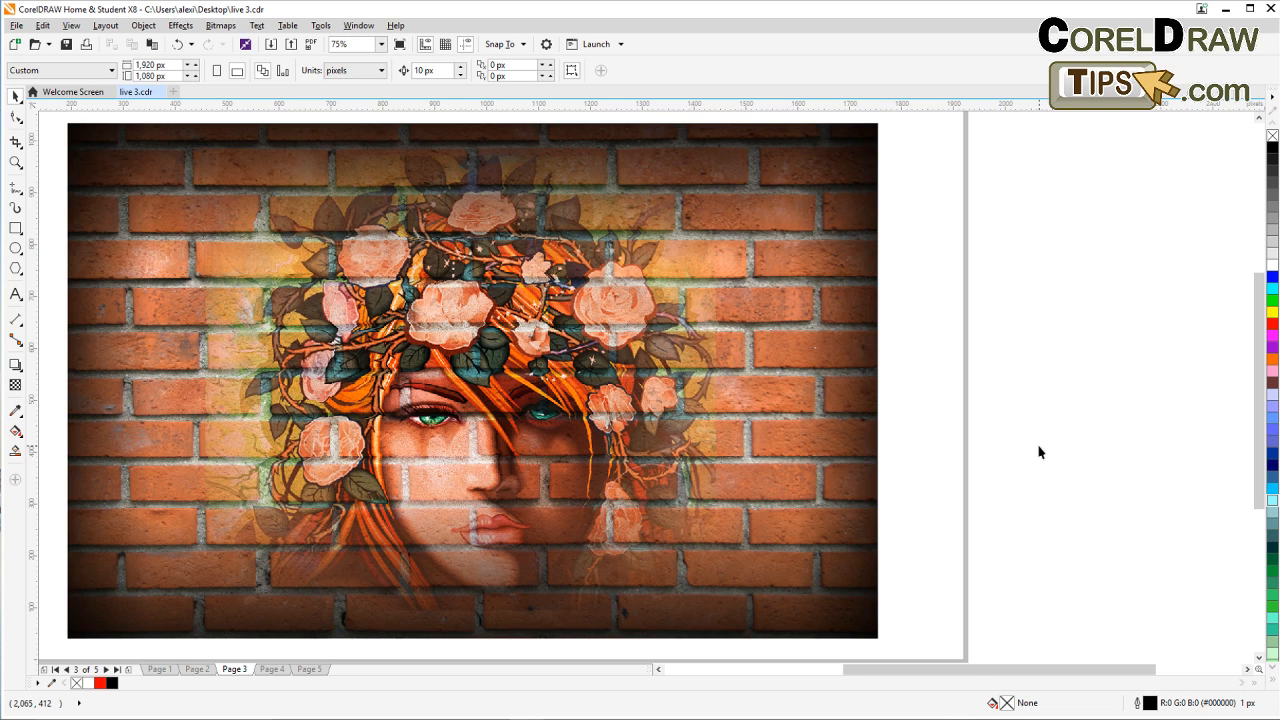
Step: Review the complete mural with its darkened edges again, then the brick texture showing through the portrait
scroll(1006, 437, down, 2)
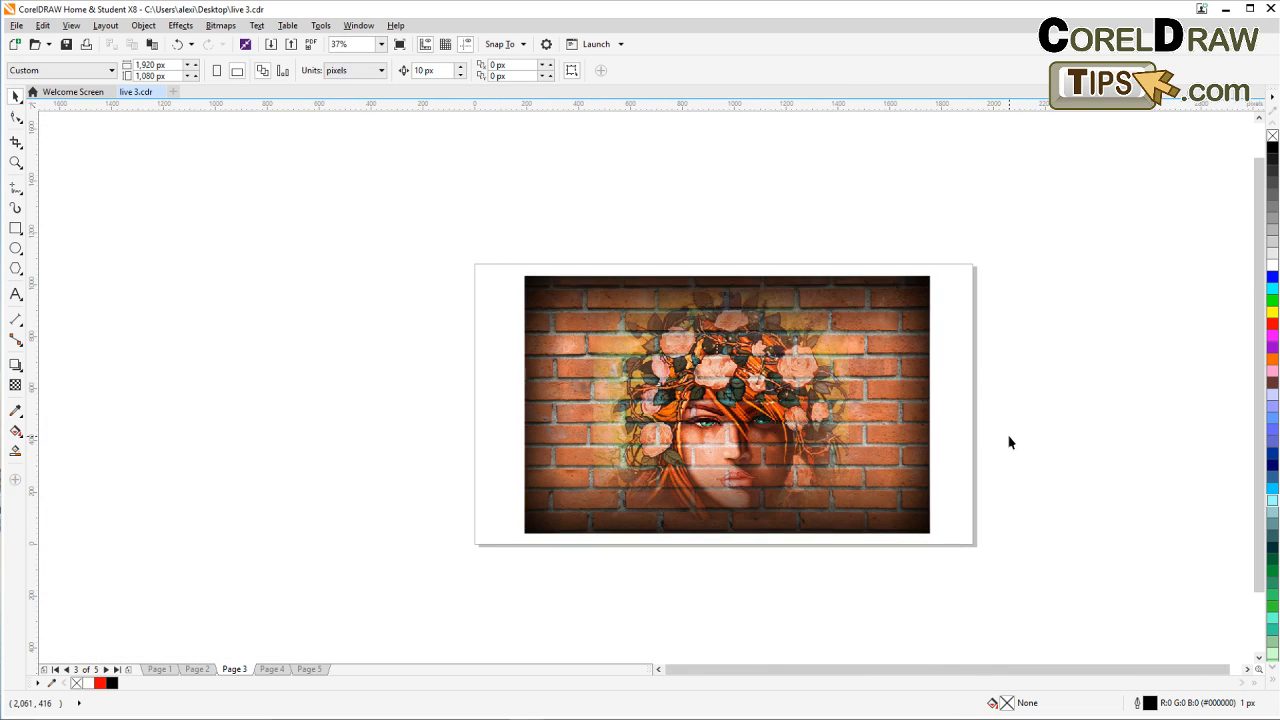
drag(1009, 442, 823, 397)
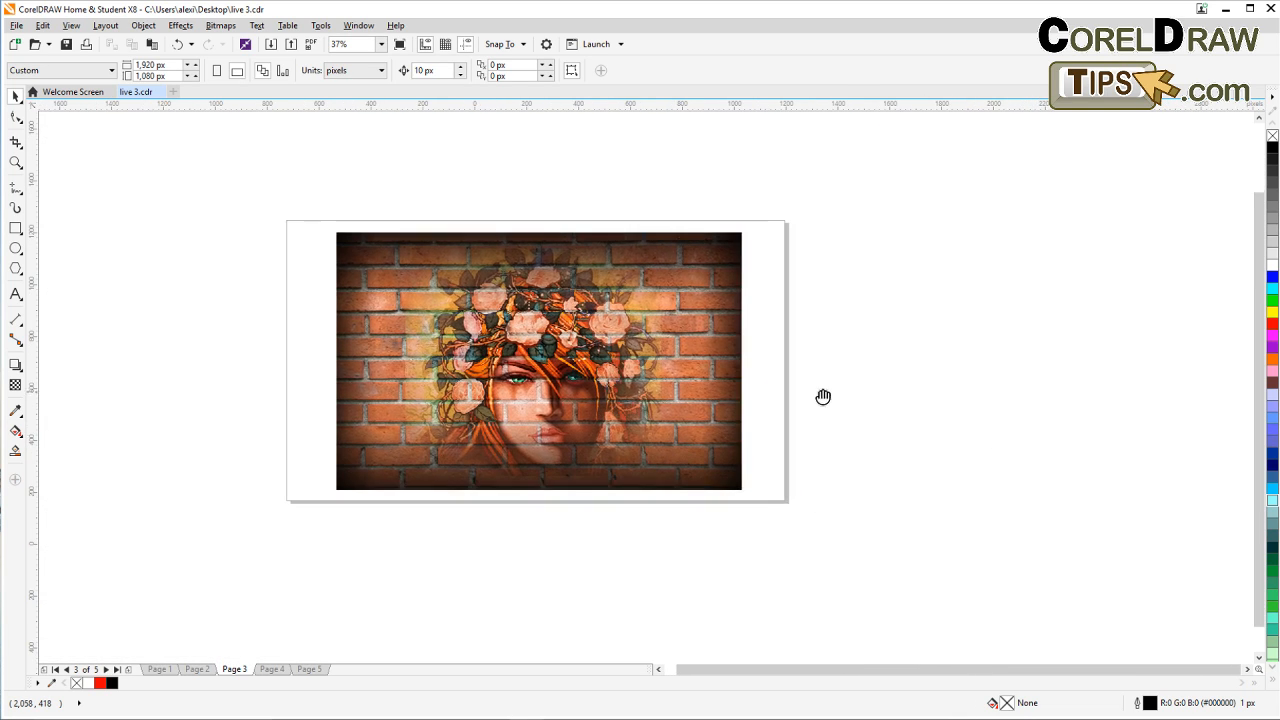
click(15, 163)
drag(337, 235, 729, 477)
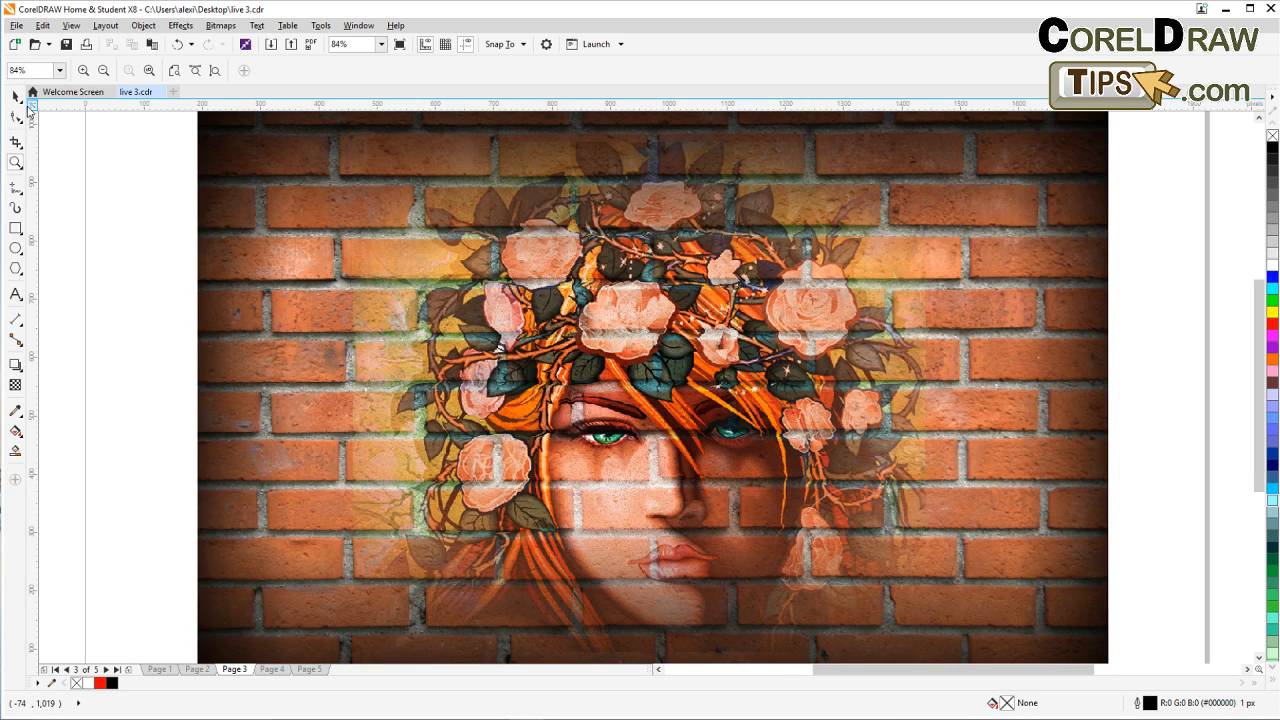
click(15, 96)
drag(705, 430, 544, 430)
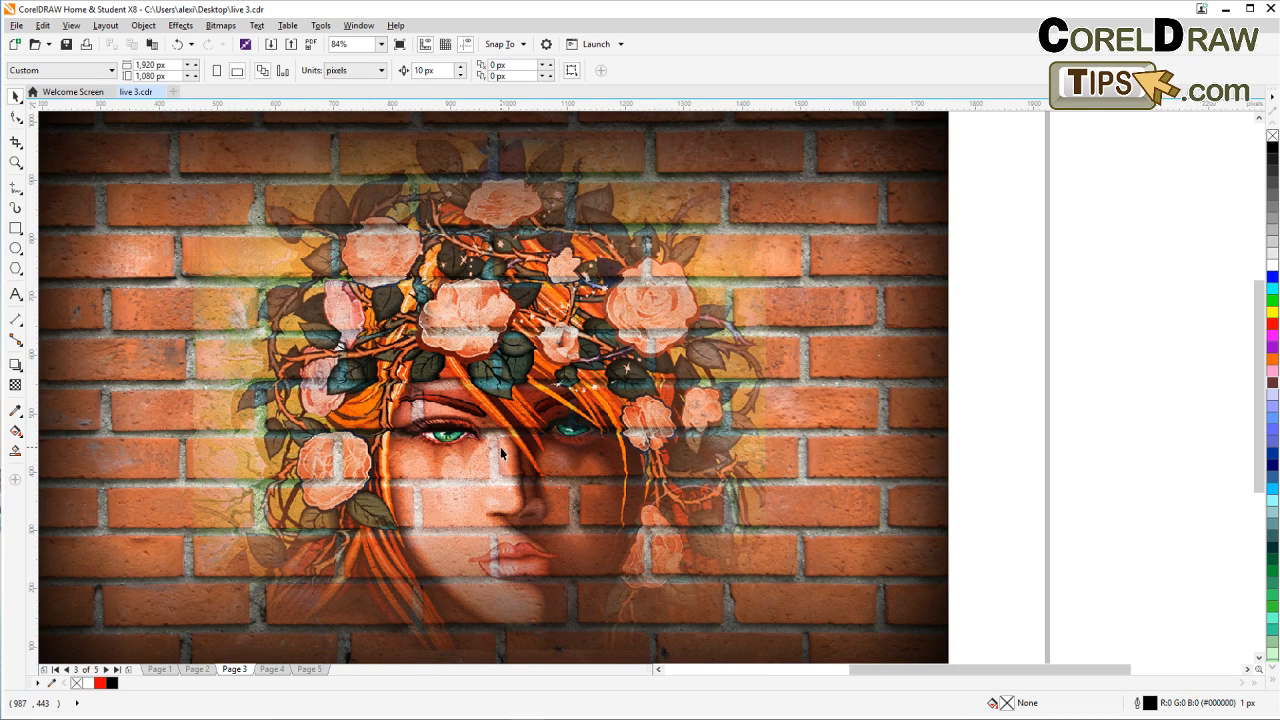
drag(500, 449, 506, 443)
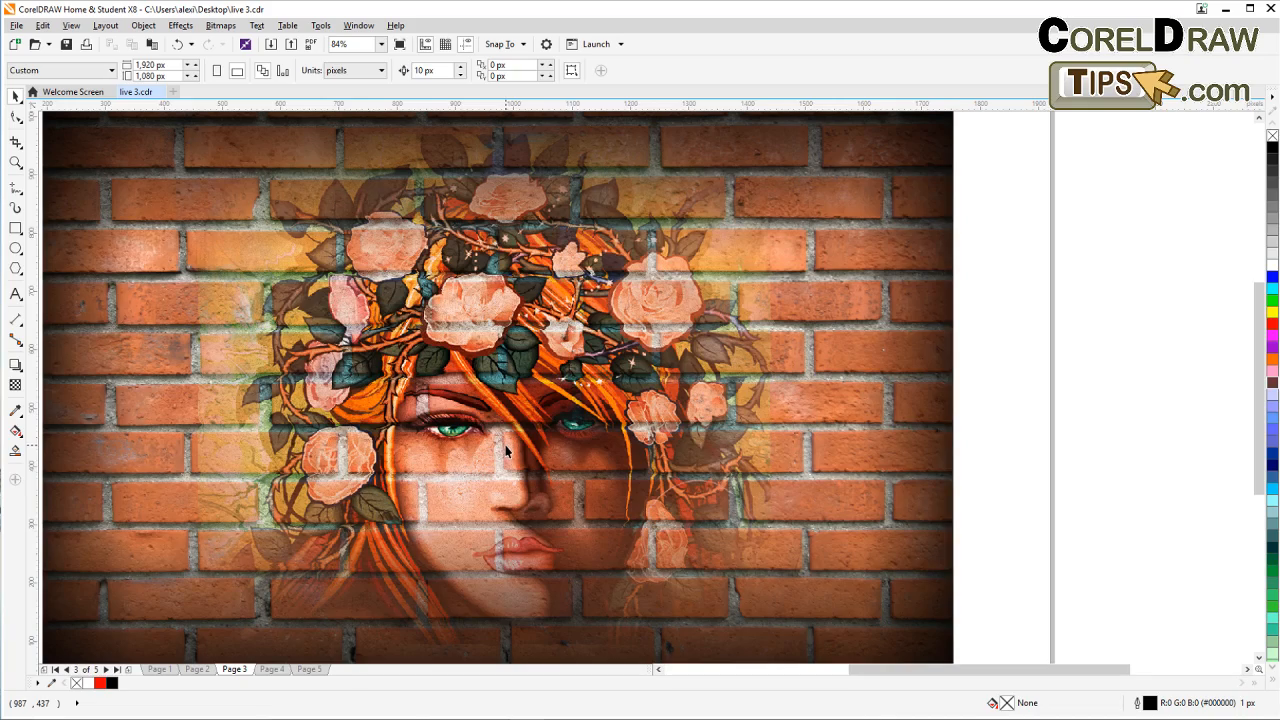
scroll(502, 445, down, 3)
scroll(502, 445, up, 5)
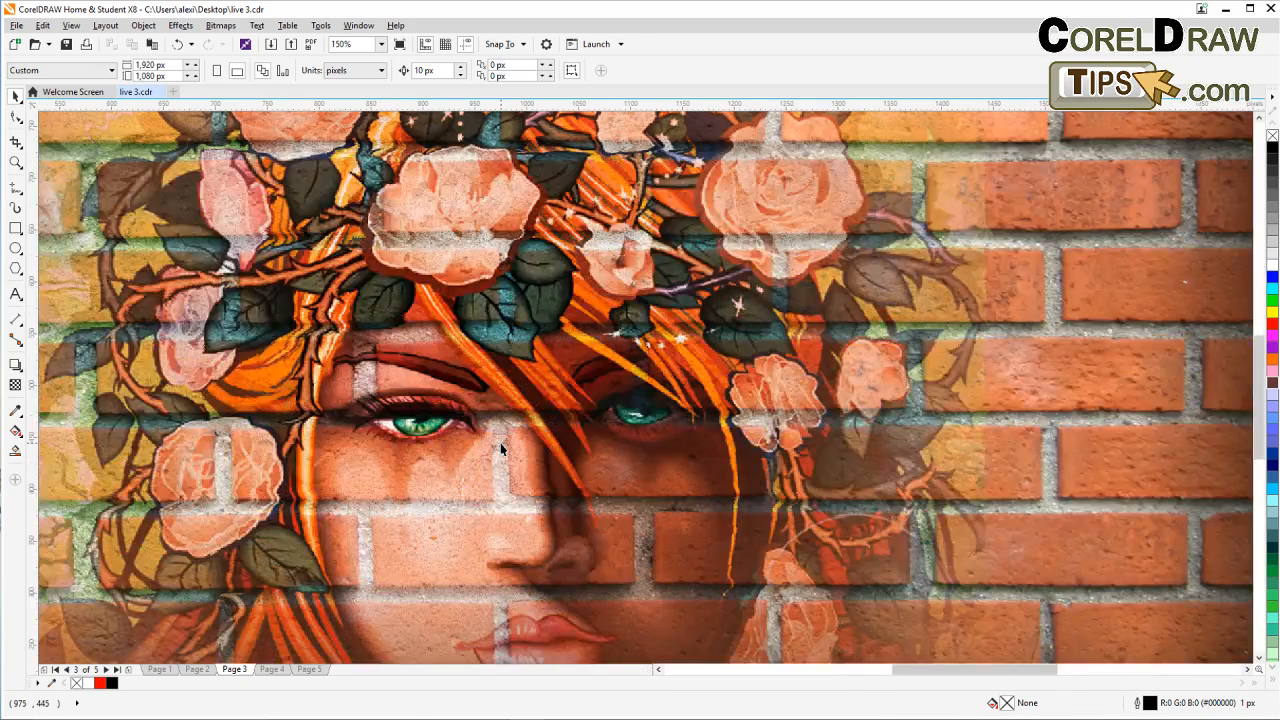
scroll(500, 449, down, 2)
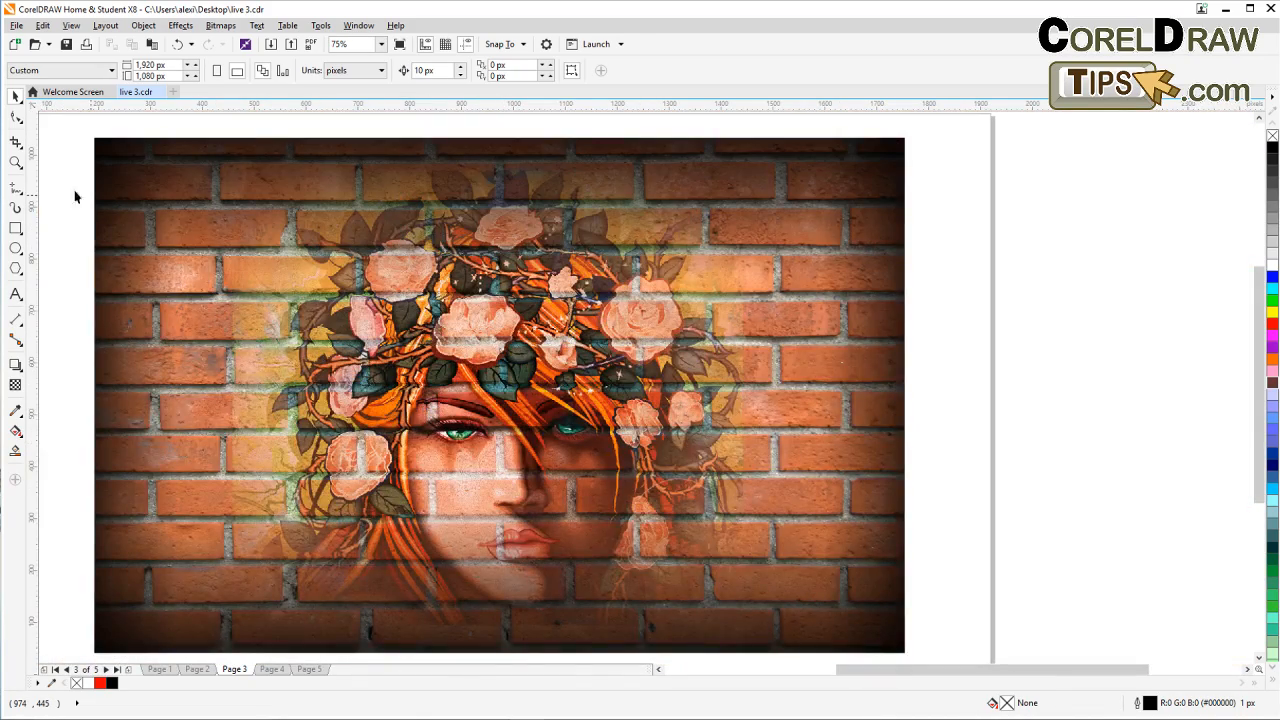
click(16, 162)
drag(108, 156, 887, 638)
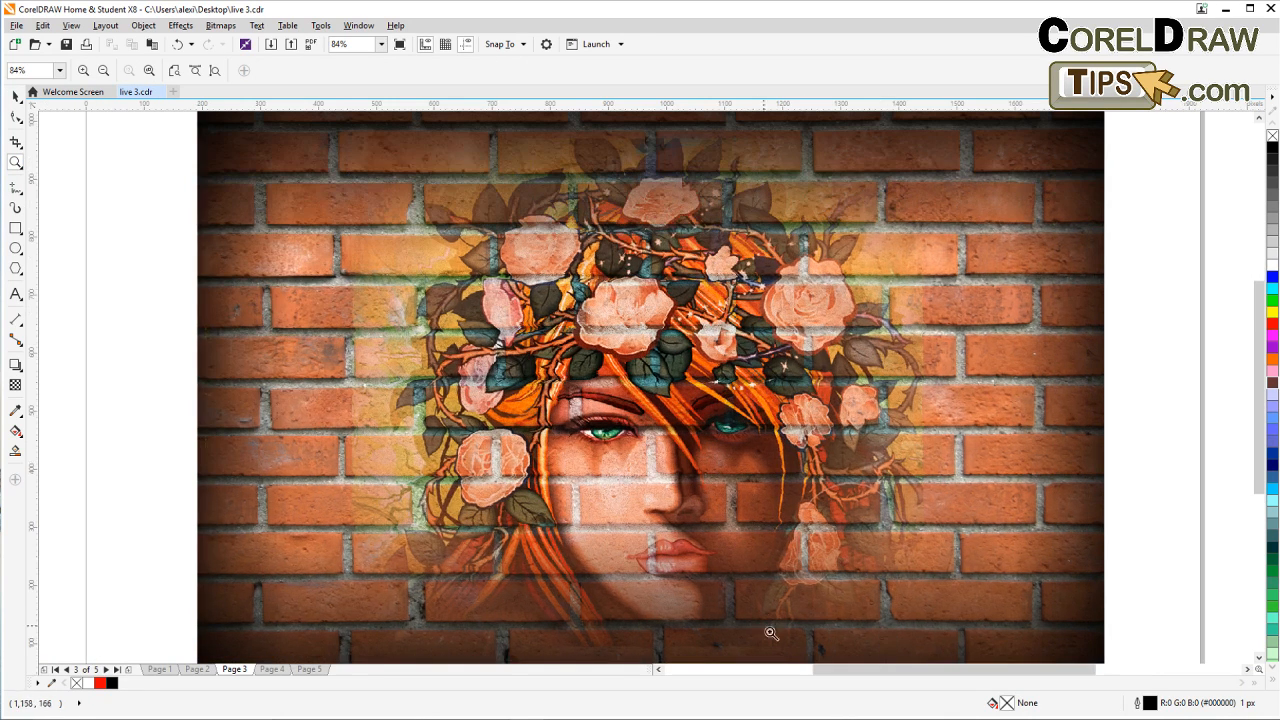
drag(848, 677, 889, 680)
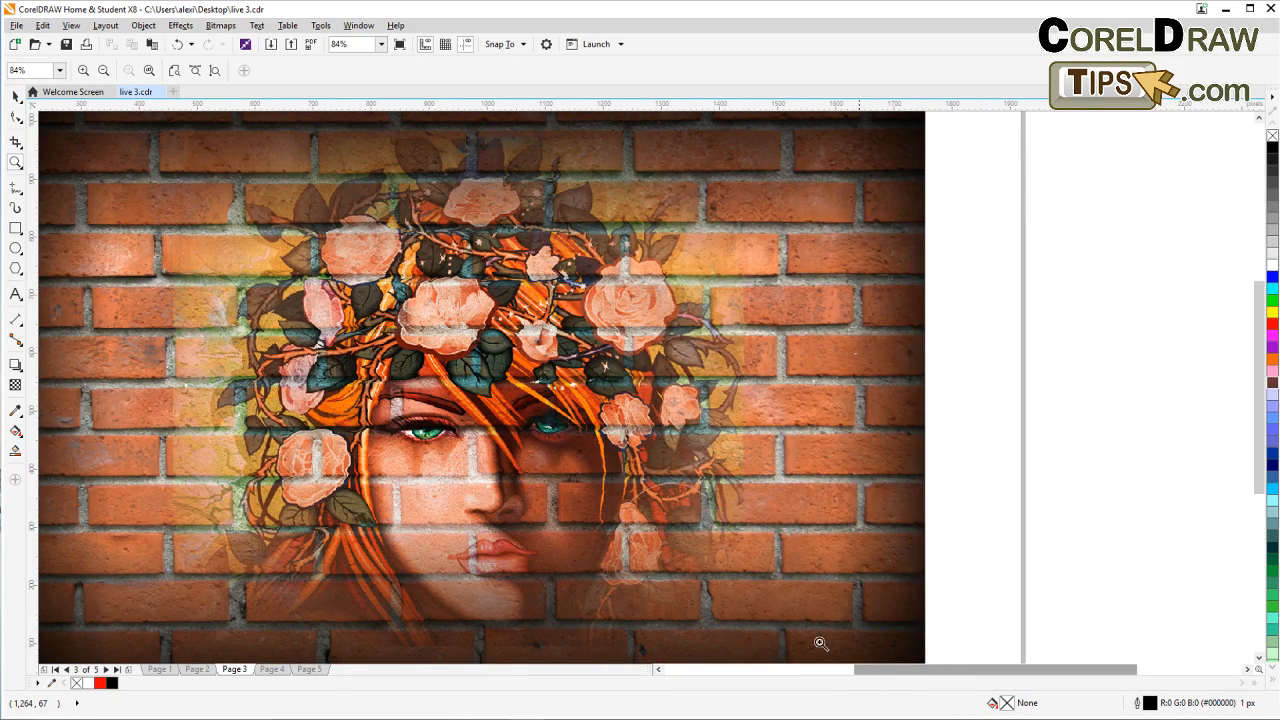
click(15, 96)
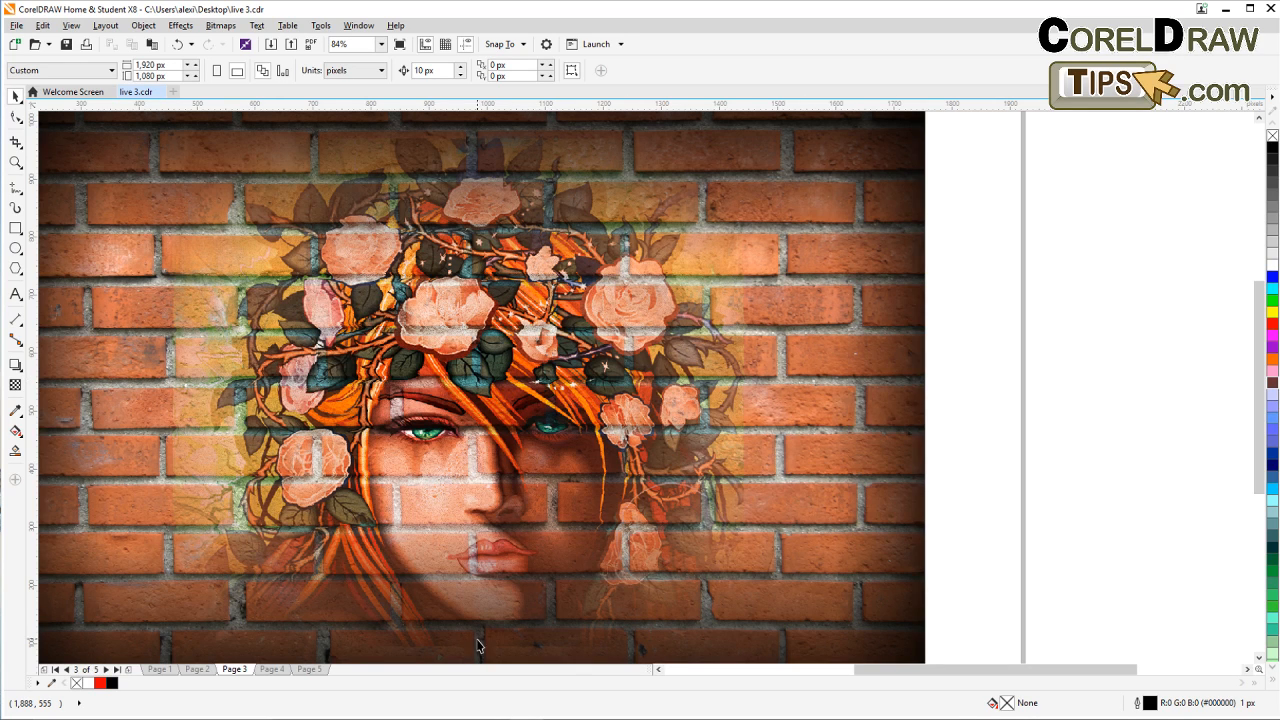
Step: Open Page 4 and examine the portraits with Norwegian, Canadian, British and American flags blended onto the face
click(272, 669)
drag(361, 608, 523, 467)
scroll(465, 475, up, 3)
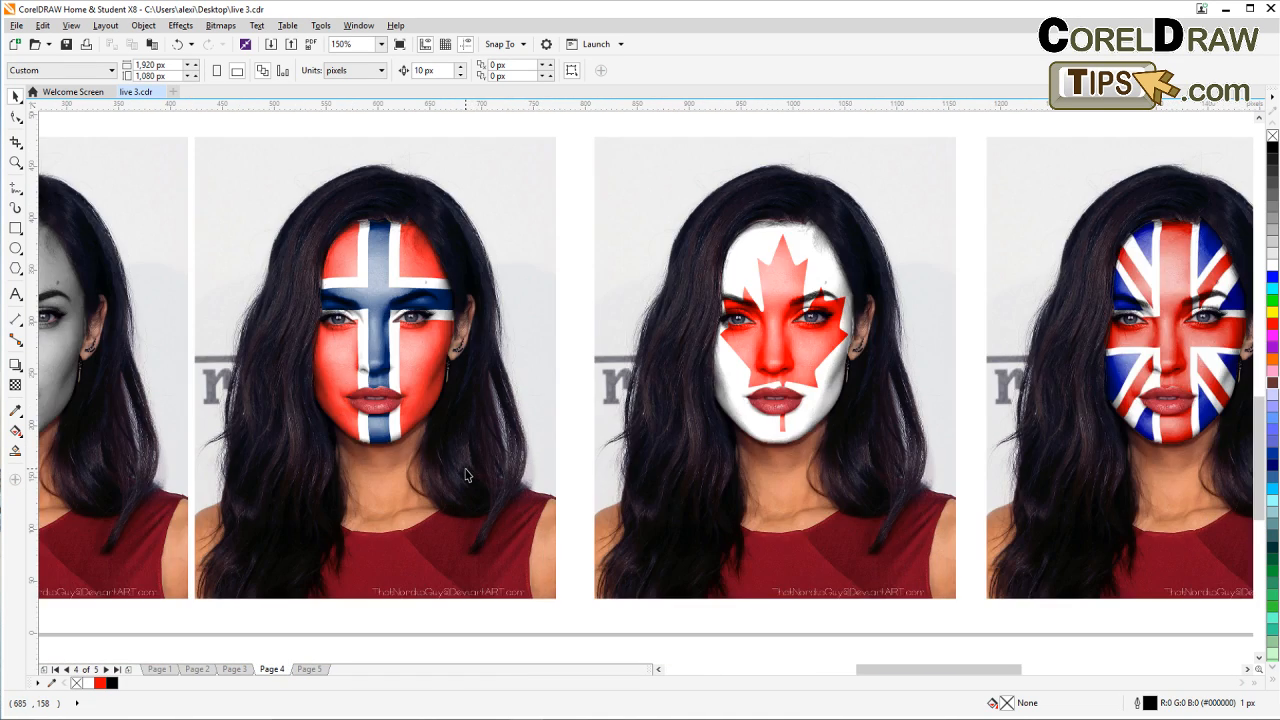
scroll(465, 478, up, 2)
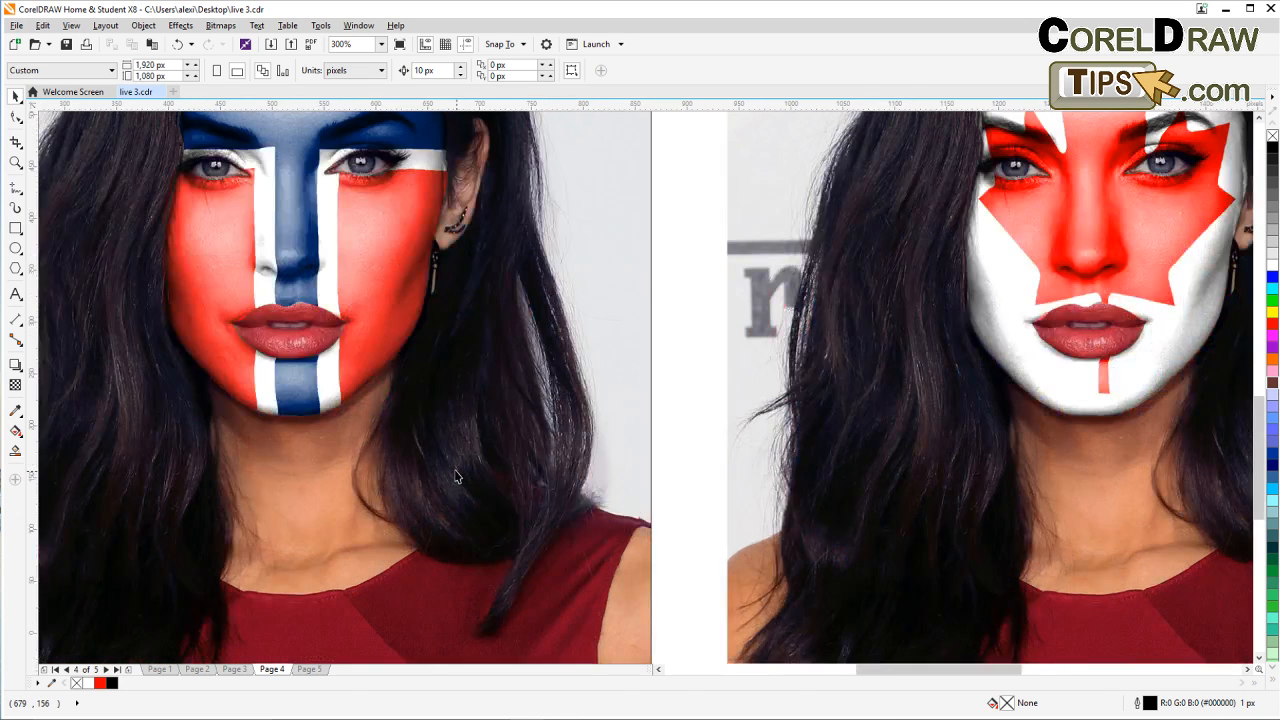
scroll(462, 475, down, 2)
drag(462, 475, 327, 499)
scroll(327, 499, down, 3)
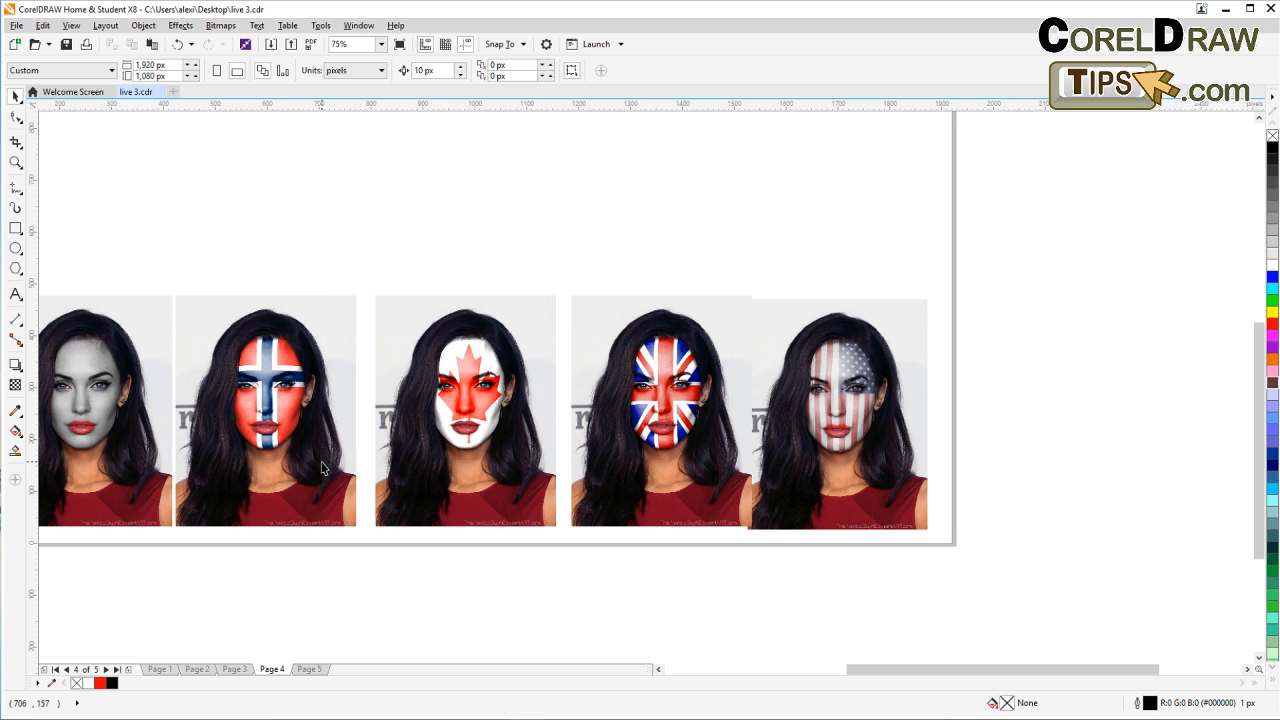
scroll(358, 482, up, 3)
drag(512, 484, 420, 486)
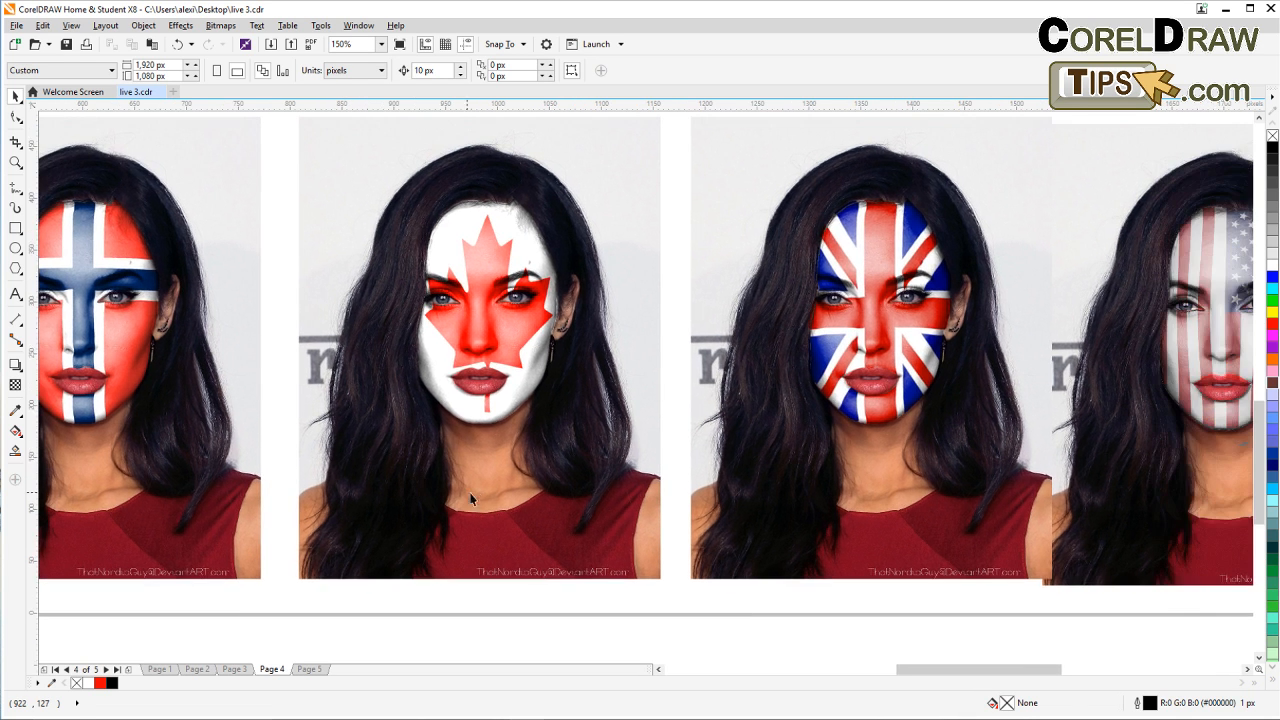
drag(500, 509, 460, 506)
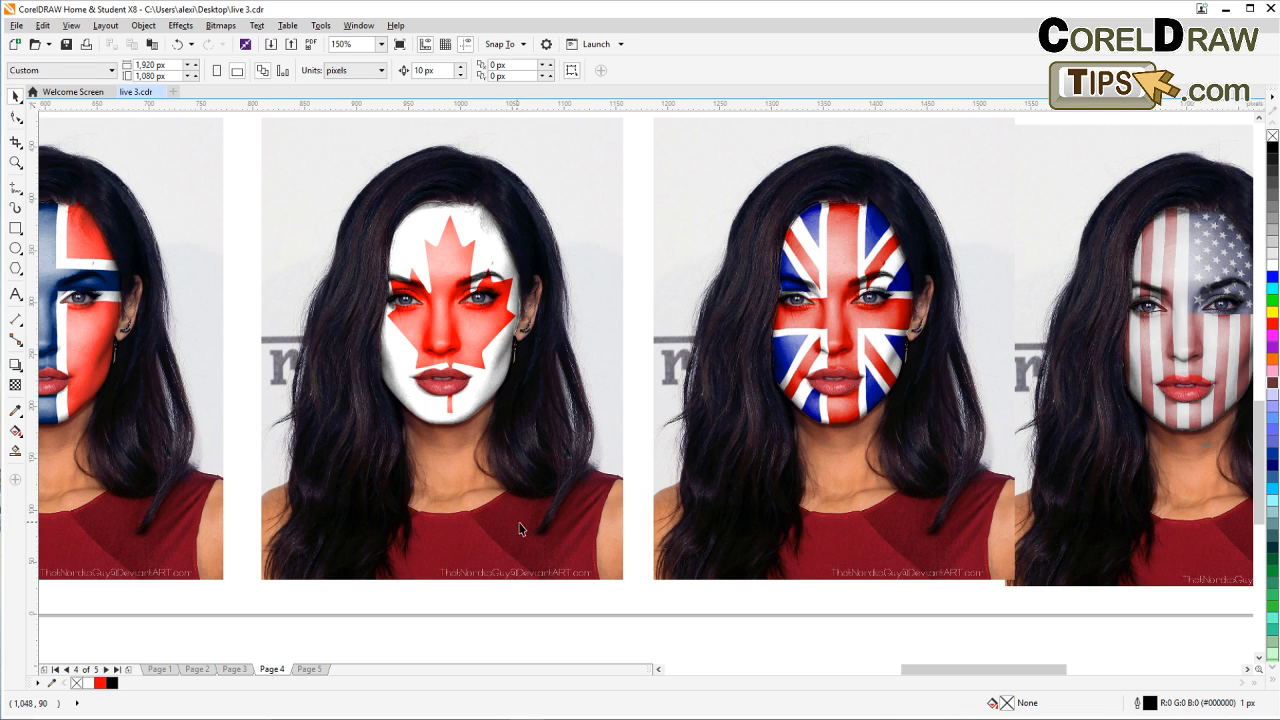
drag(634, 530, 468, 541)
drag(592, 535, 469, 600)
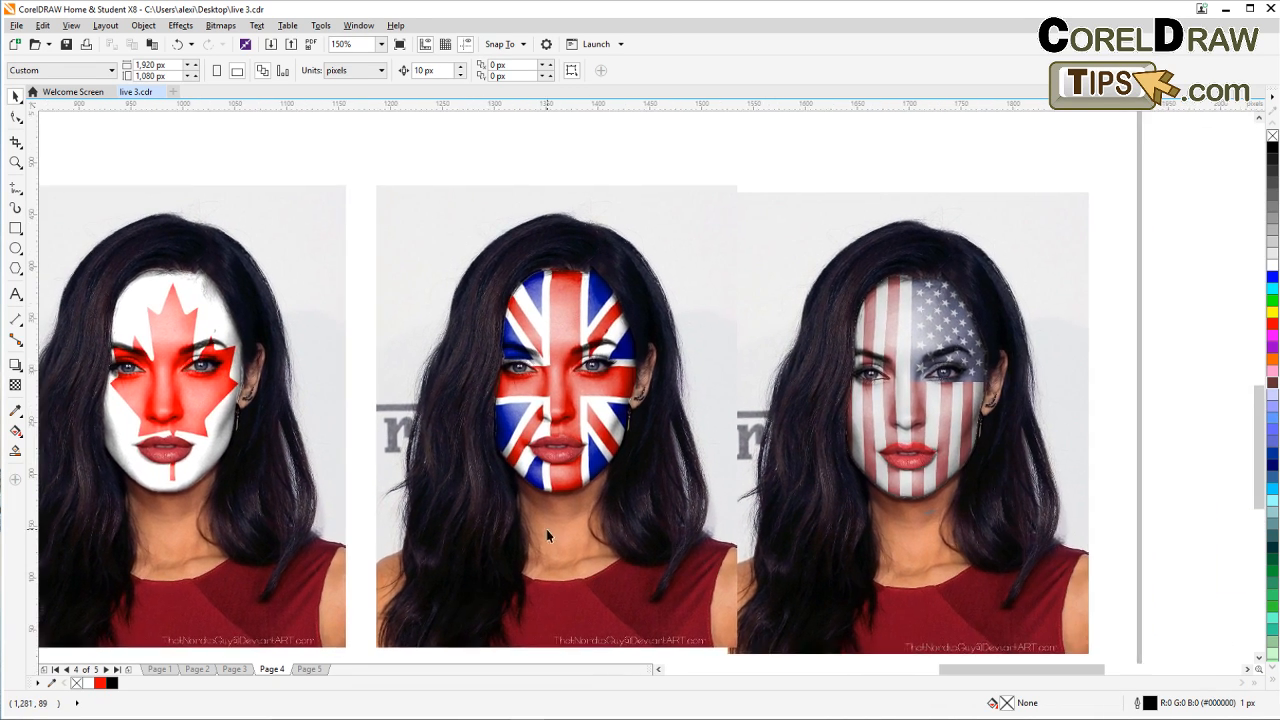
Step: Compare the Canadian, British and American flag portraits side by side, and inspect the Norwegian flag blend around the eyes and lips
mouse_move(543, 537)
mouse_down()
mouse_move(502, 549)
mouse_move(551, 542)
mouse_move(540, 550)
mouse_up()
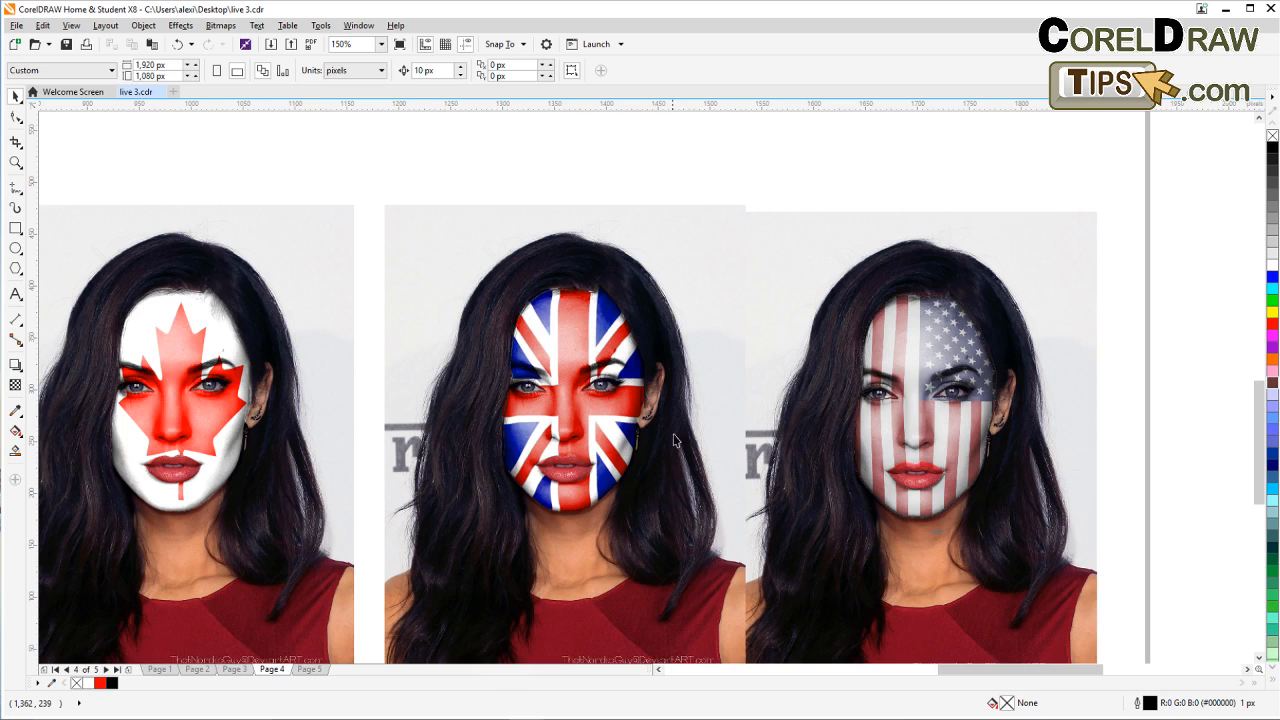
mouse_move(549, 476)
mouse_down()
mouse_move(729, 494)
mouse_move(622, 489)
mouse_up()
mouse_move(414, 490)
mouse_down()
mouse_move(582, 475)
mouse_move(595, 491)
mouse_move(350, 490)
mouse_up()
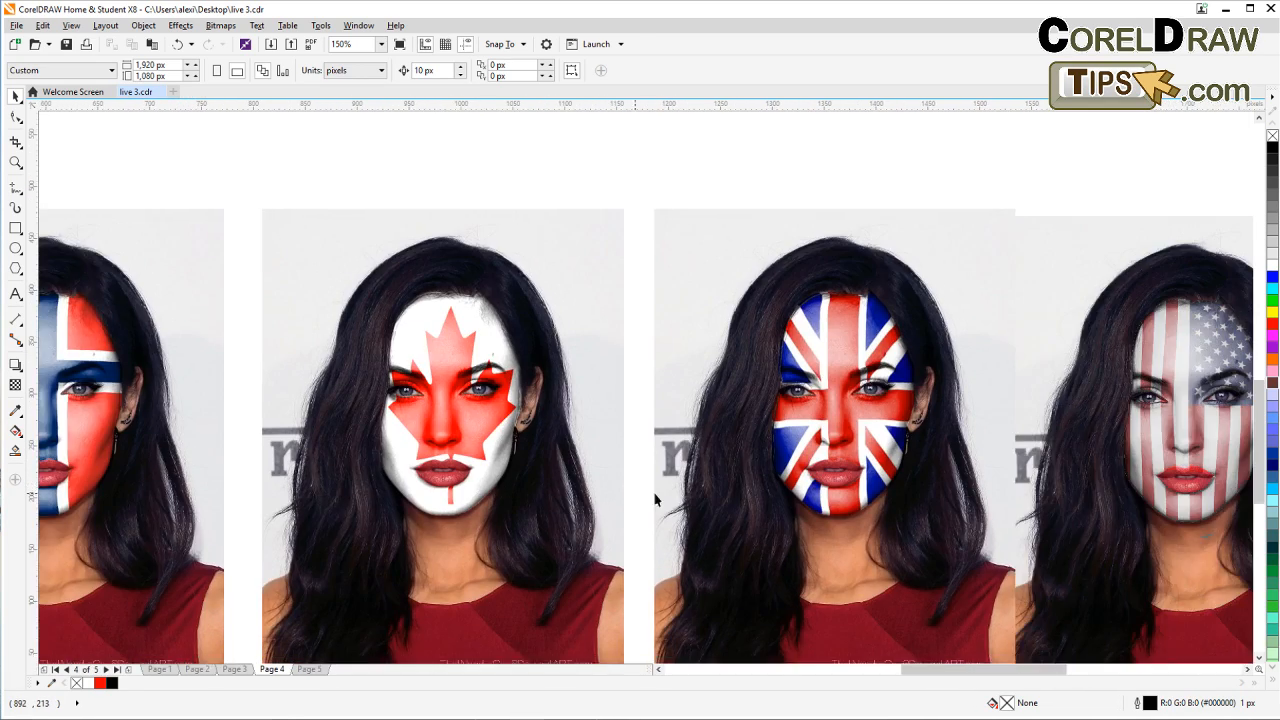
drag(686, 495, 454, 480)
drag(587, 487, 416, 490)
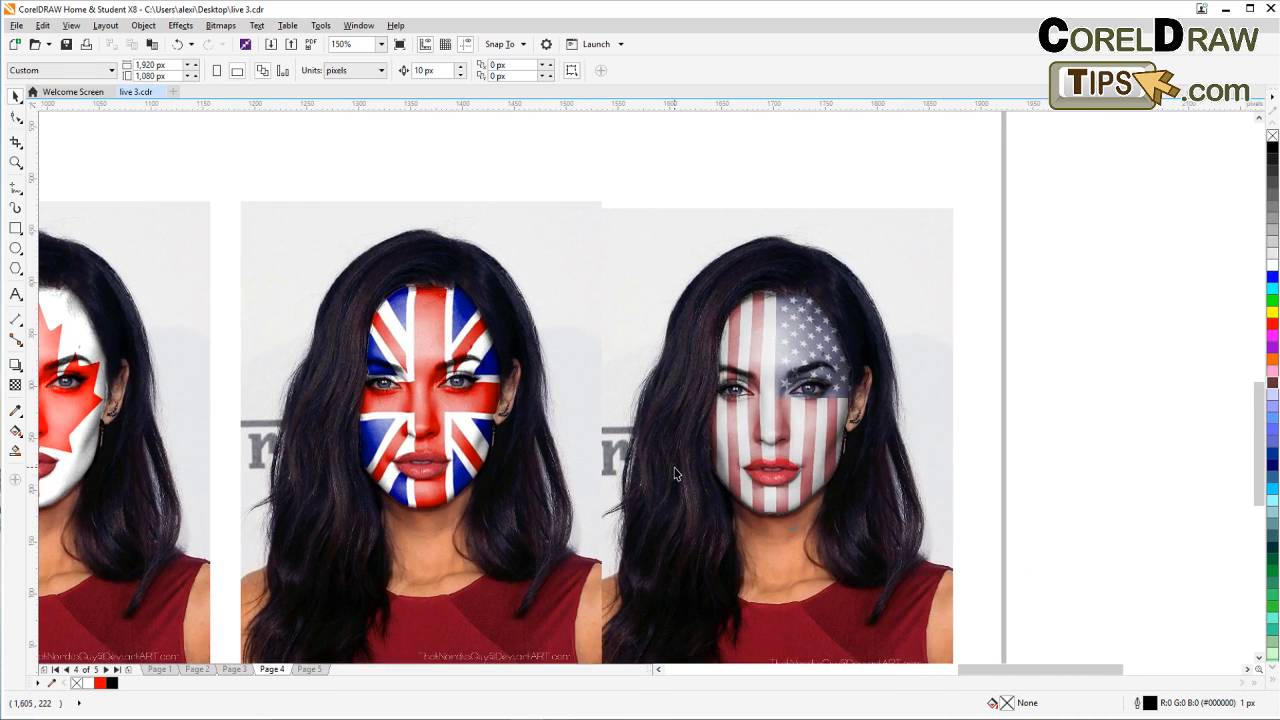
scroll(712, 477, up, 2)
scroll(600, 466, down, 1)
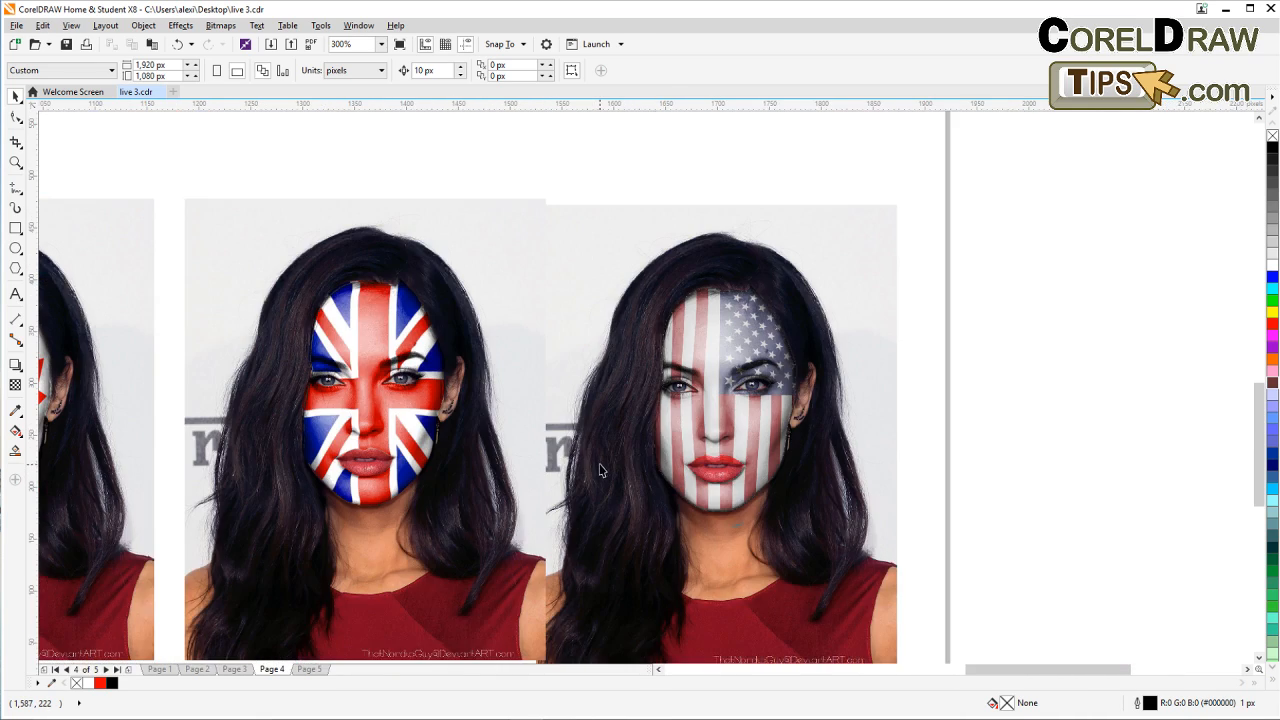
drag(563, 457, 751, 453)
drag(443, 459, 588, 457)
drag(180, 470, 454, 467)
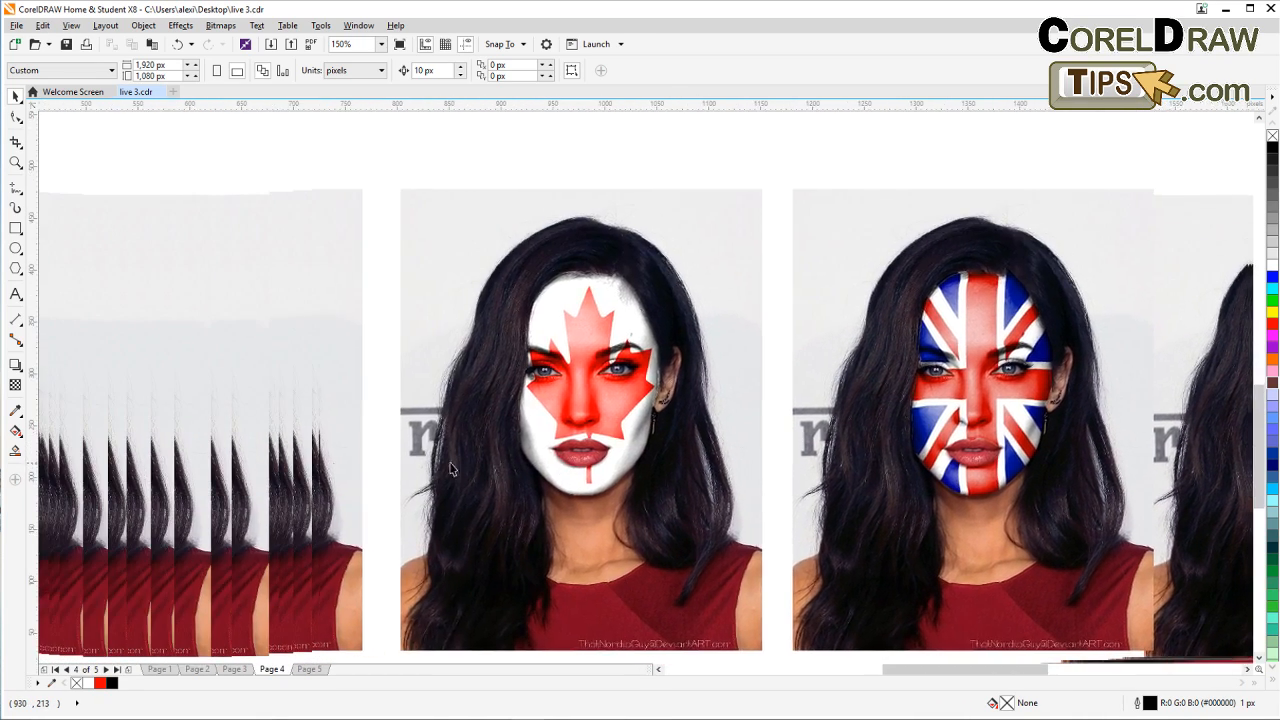
drag(265, 470, 413, 467)
scroll(317, 440, up, 1)
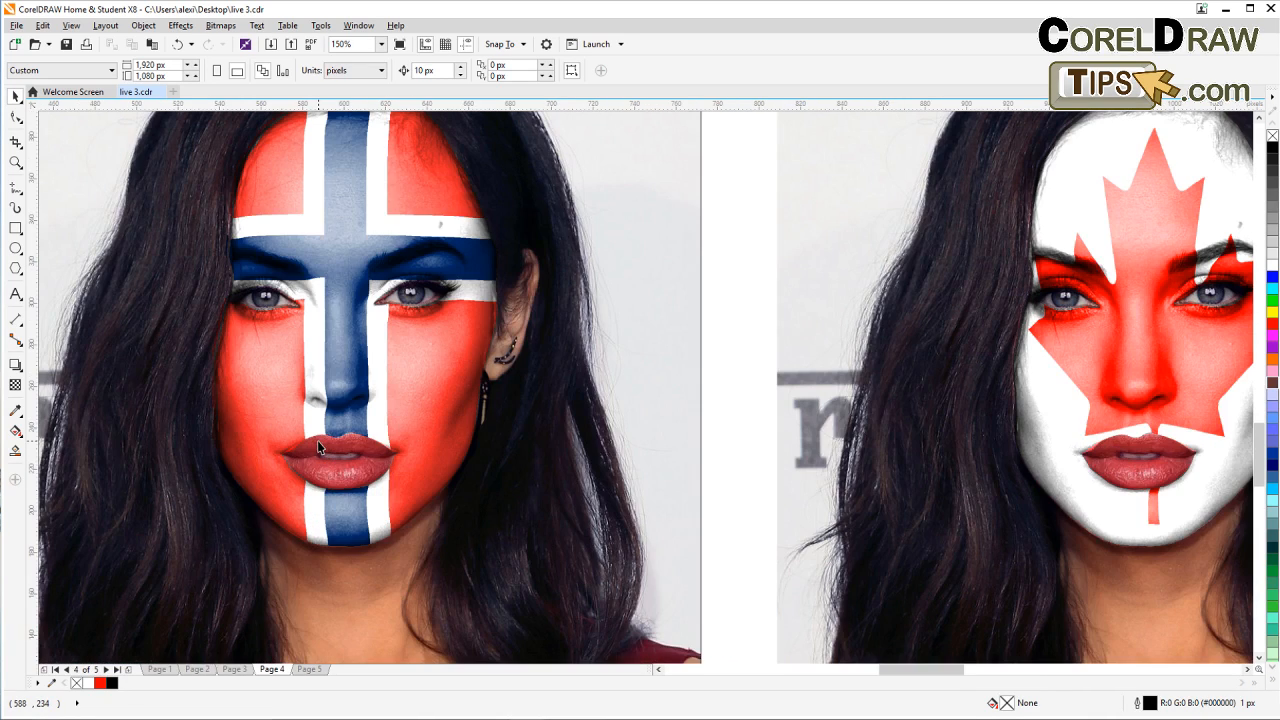
scroll(317, 462, down, 2)
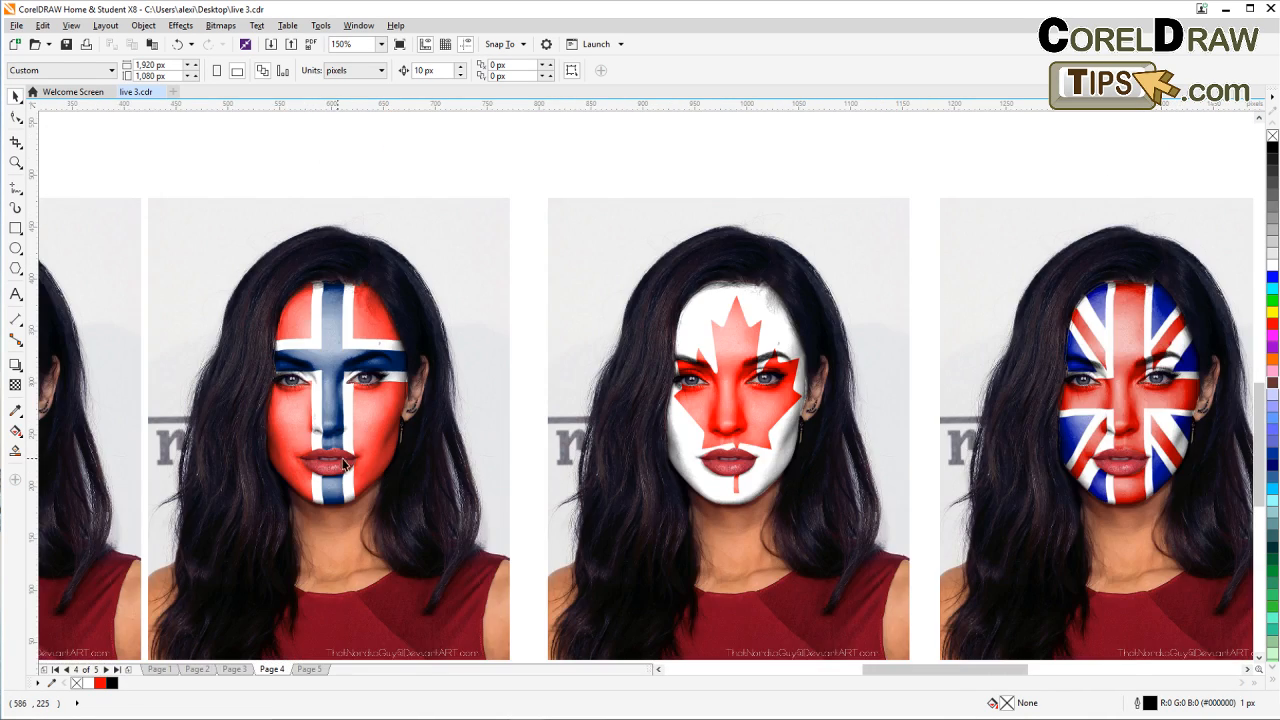
drag(364, 462, 490, 455)
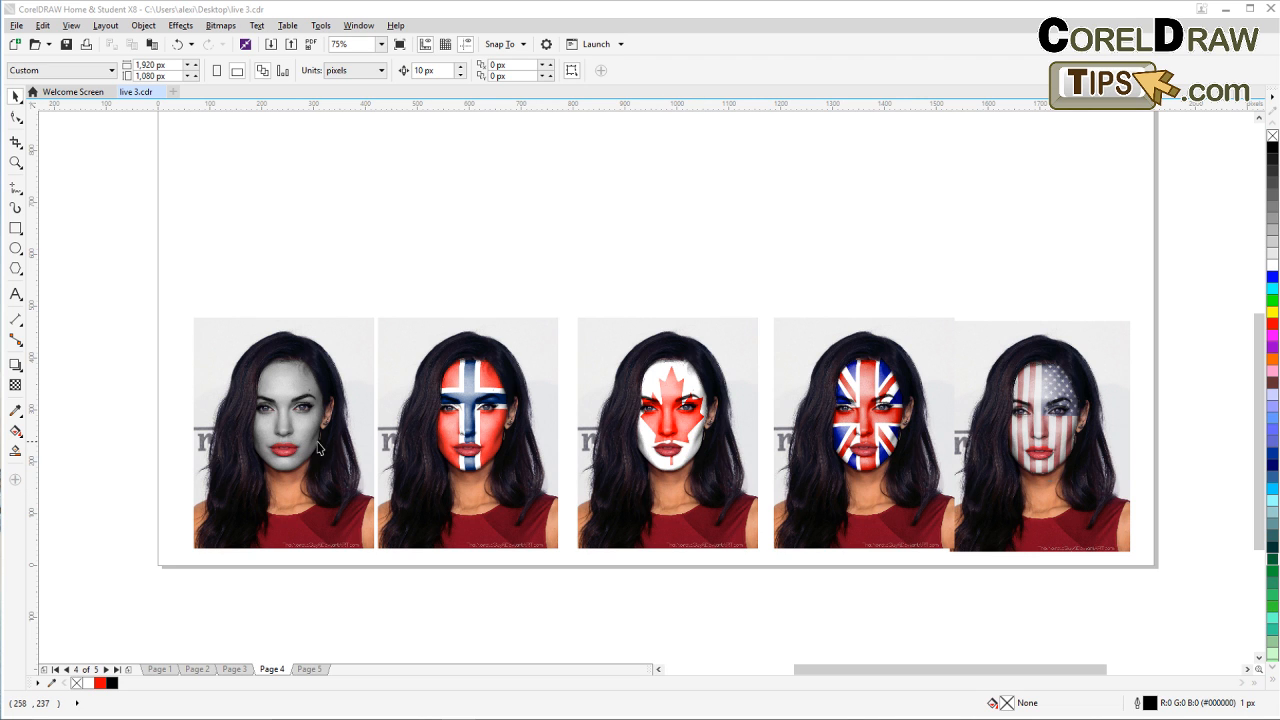
Step: Examine the greyscale-face portrait beside the flag versions, and inspect the British flag blend on the face up close
scroll(302, 436, up, 2)
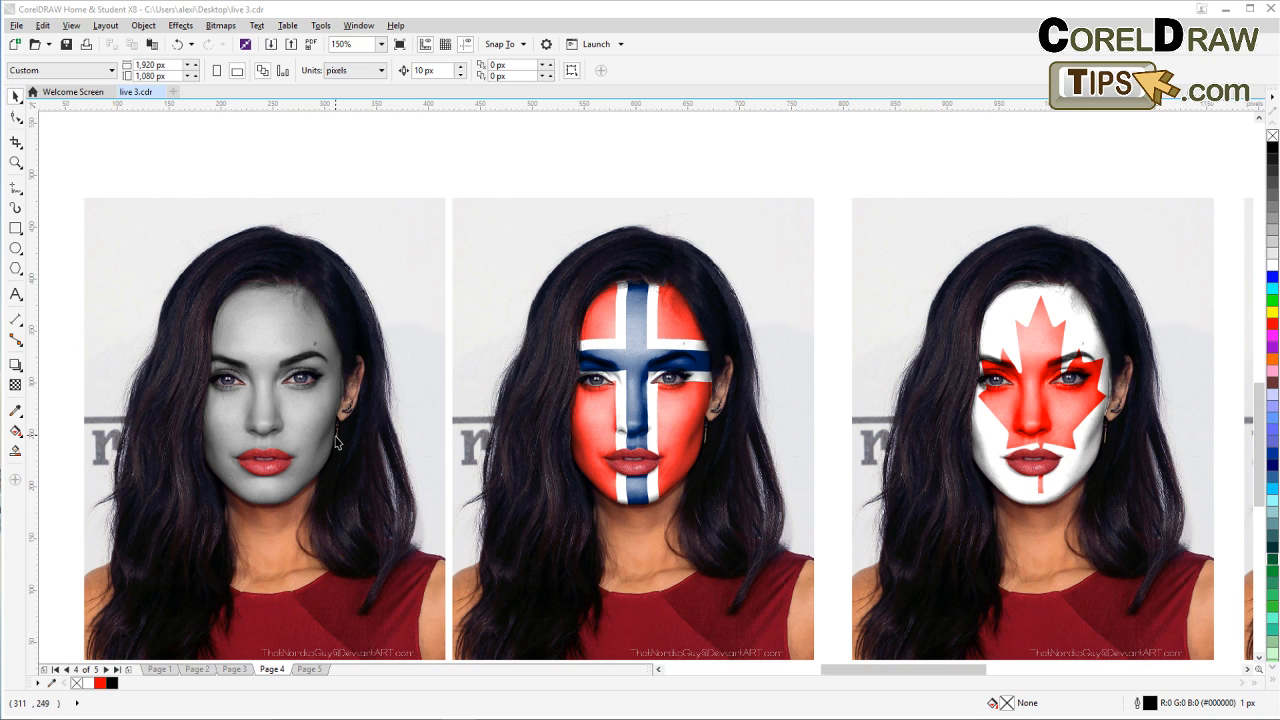
scroll(336, 443, down, 2)
scroll(311, 450, up, 2)
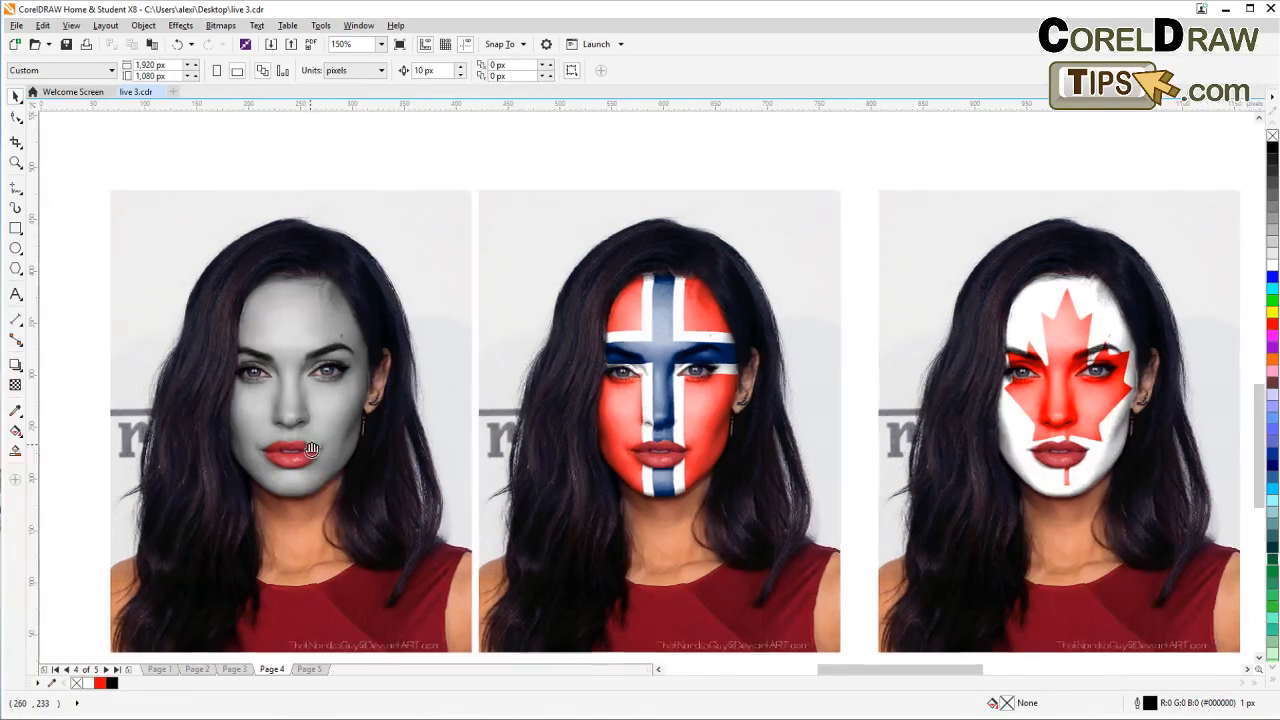
drag(312, 449, 230, 420)
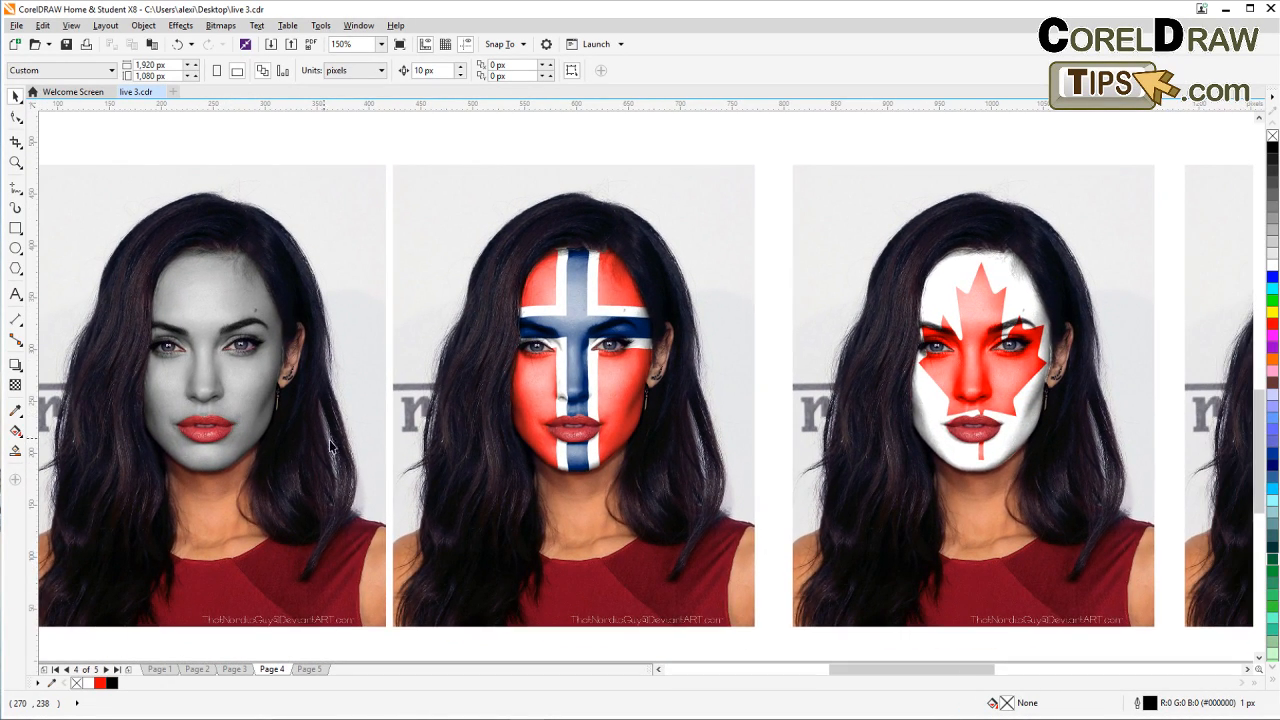
drag(333, 447, 262, 437)
scroll(221, 437, down, 1)
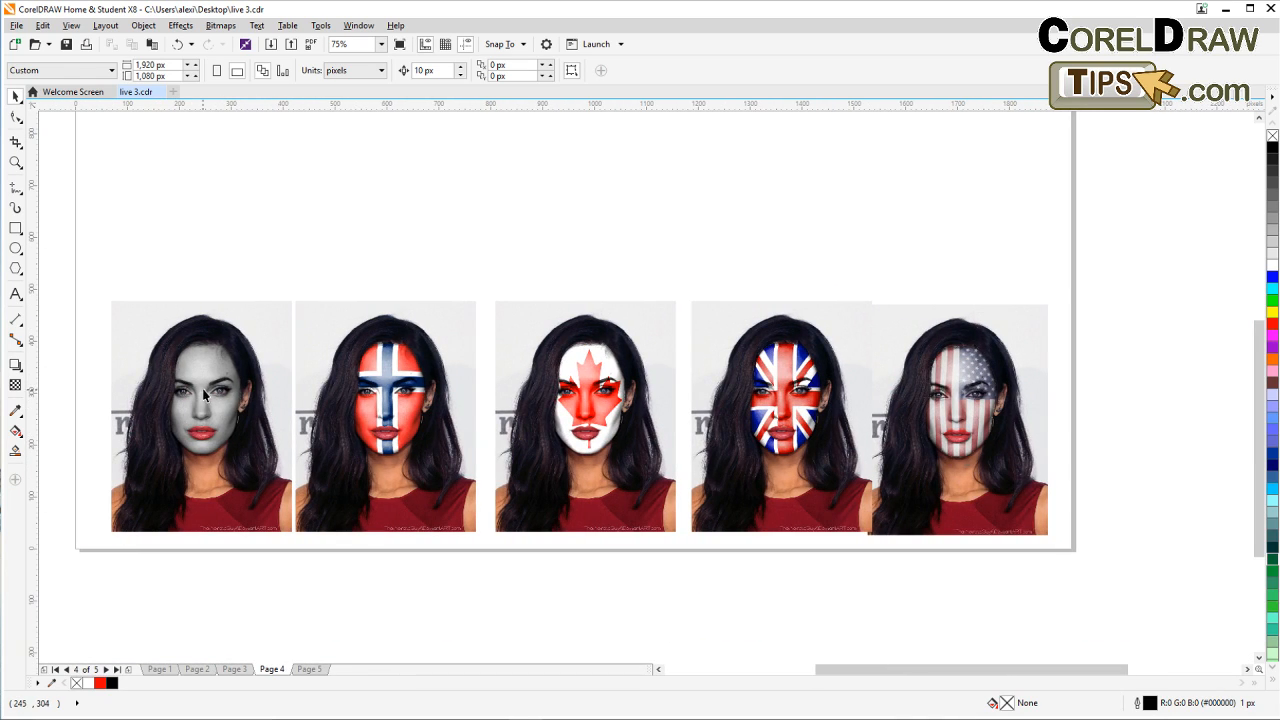
scroll(203, 395, up, 1)
scroll(187, 410, right, 5)
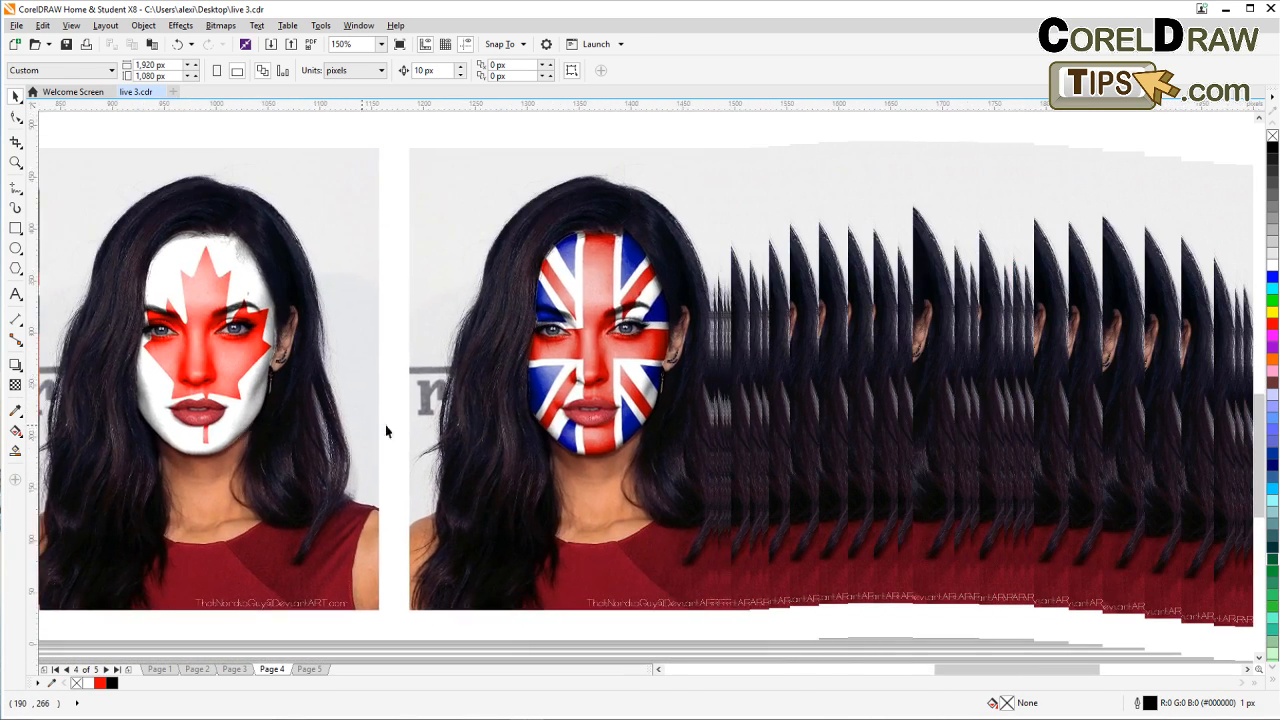
scroll(400, 432, right, 1)
scroll(428, 432, up, 1)
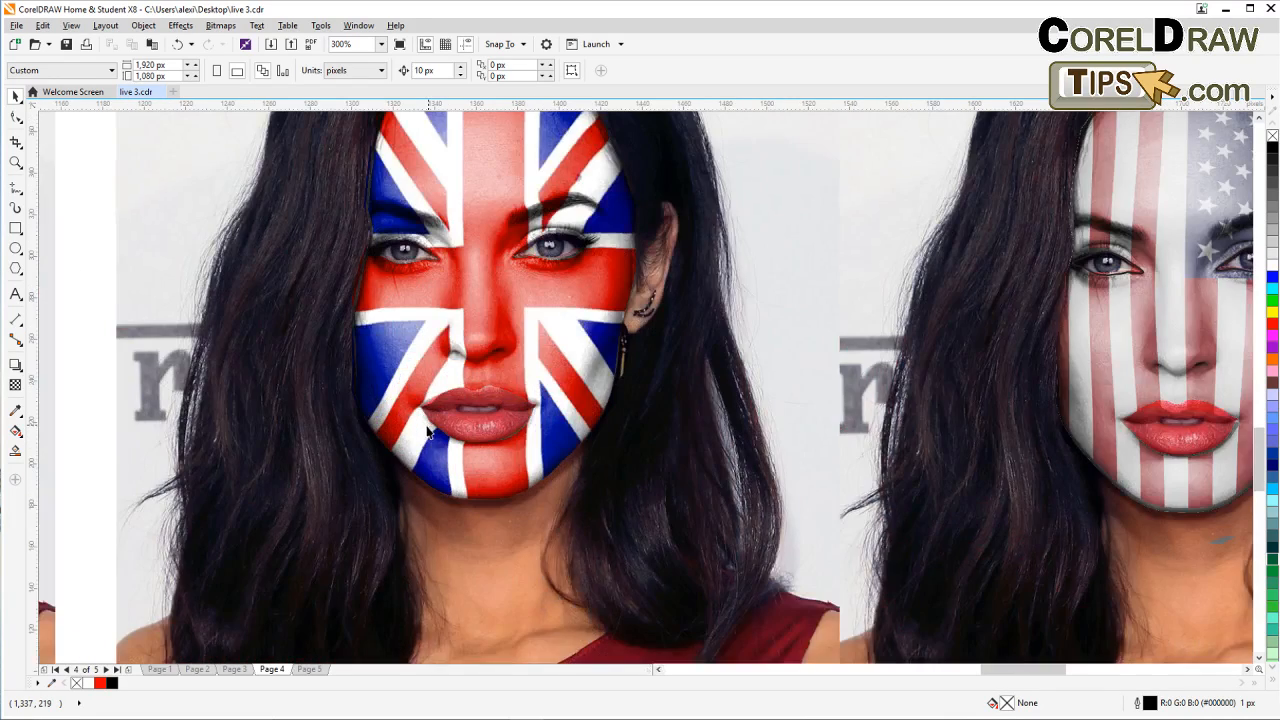
drag(427, 432, 338, 556)
scroll(370, 513, down, 1)
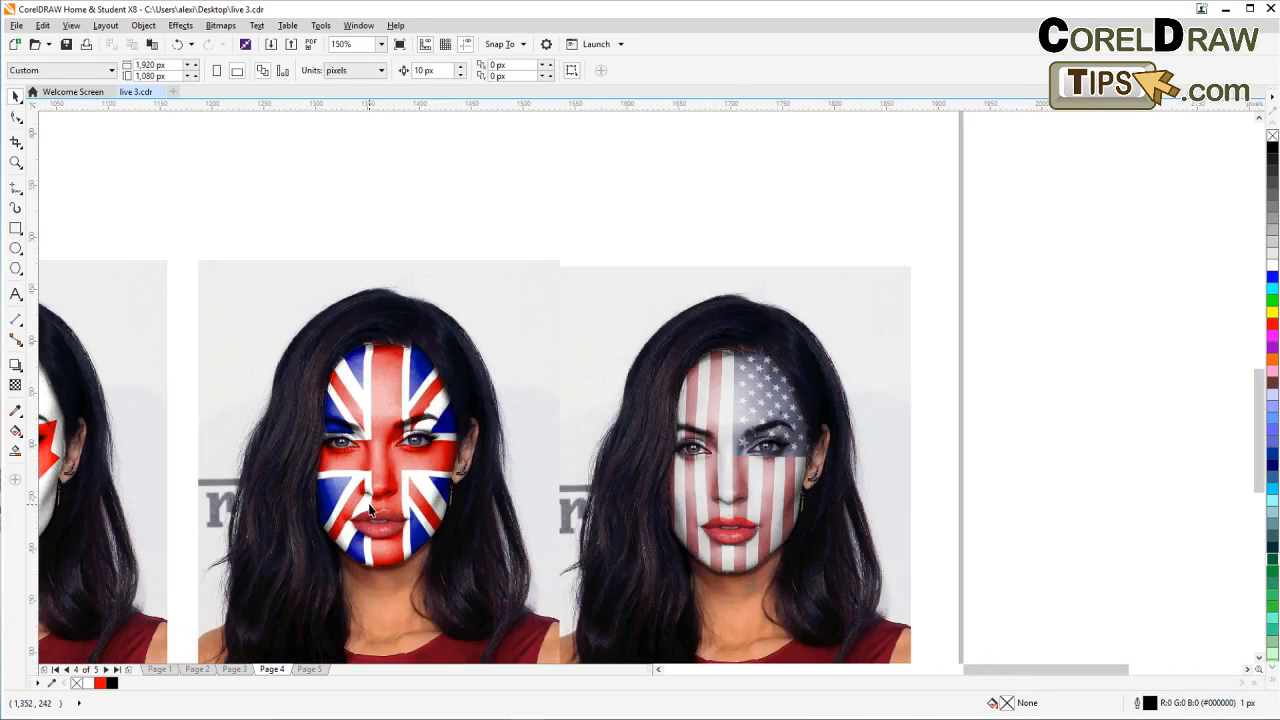
drag(383, 428, 405, 399)
key(z)
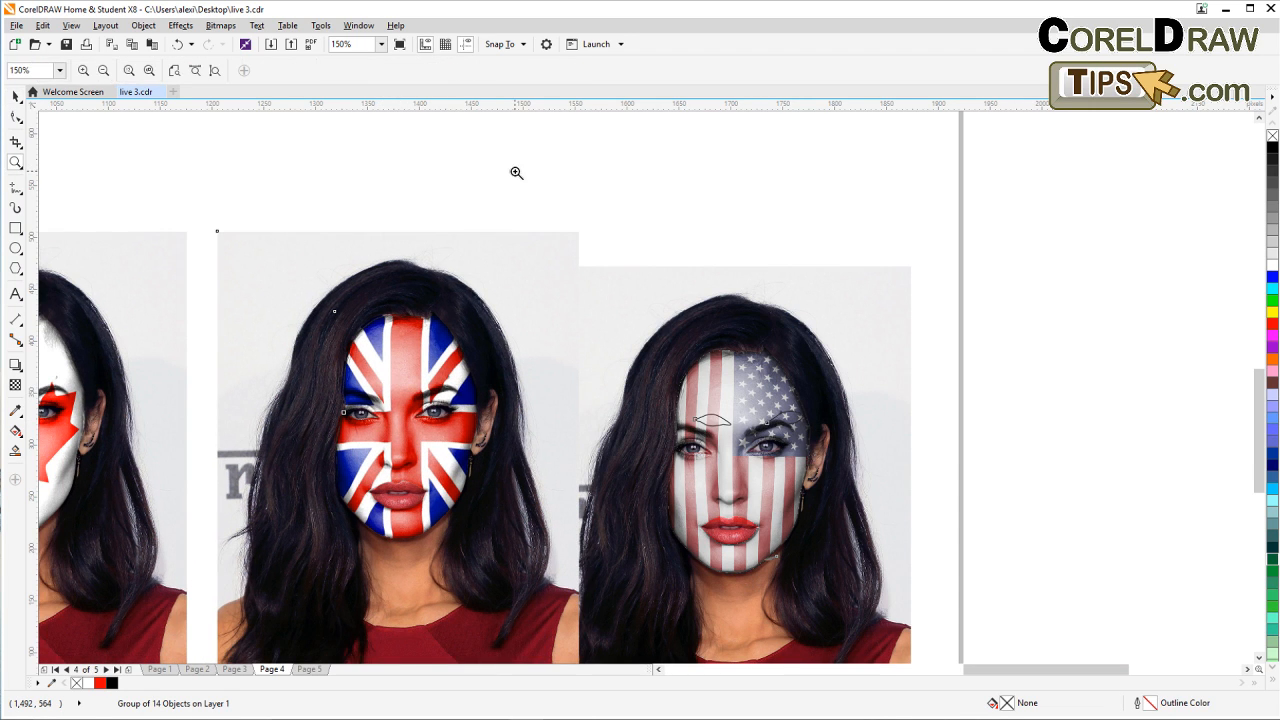
click(178, 44)
click(16, 96)
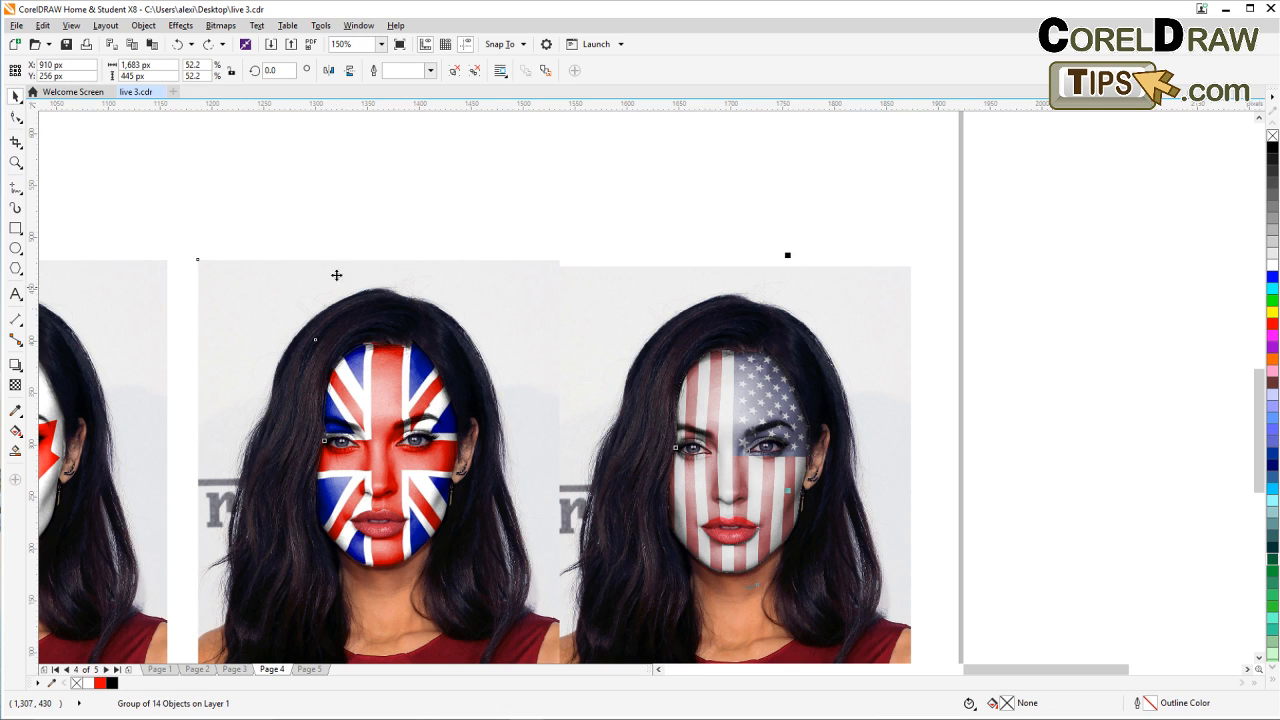
click(500, 177)
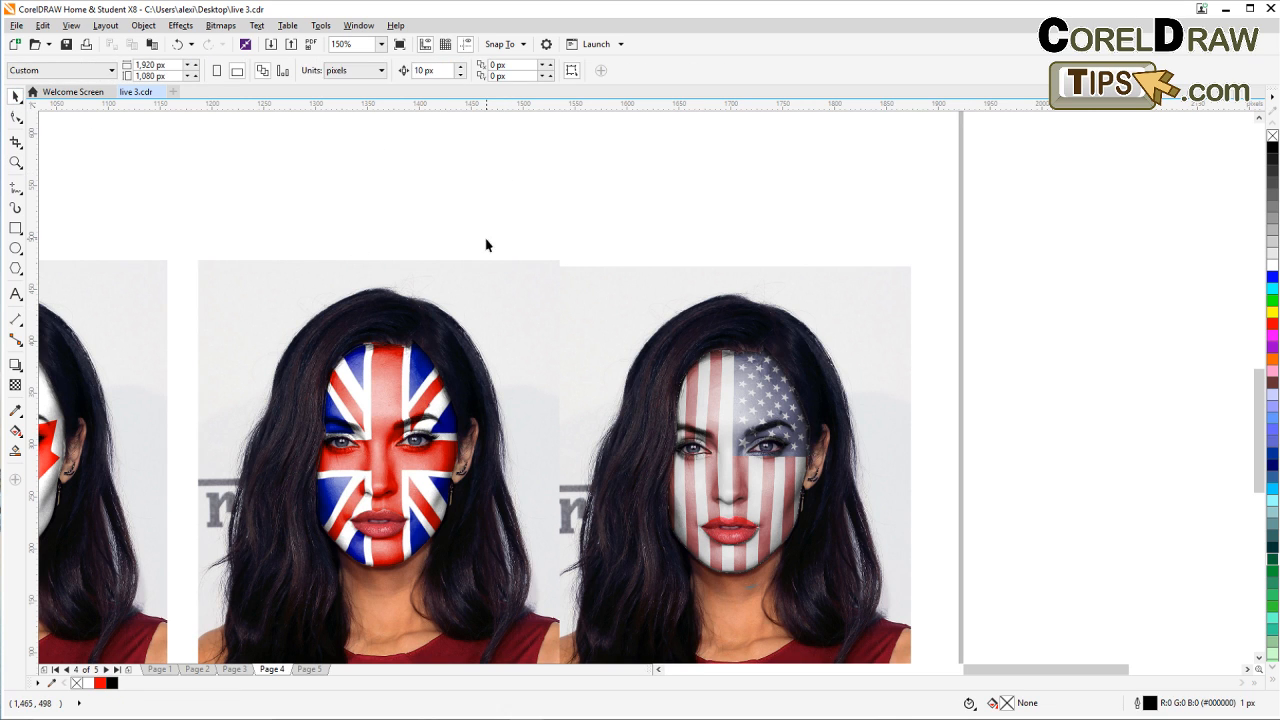
Step: Move the Union Jack overlay and the grayscale face cutout apart to either side of the middle portrait's face
click(417, 372)
drag(432, 405, 537, 418)
click(382, 470)
drag(382, 470, 333, 492)
scroll(422, 488, down, 2)
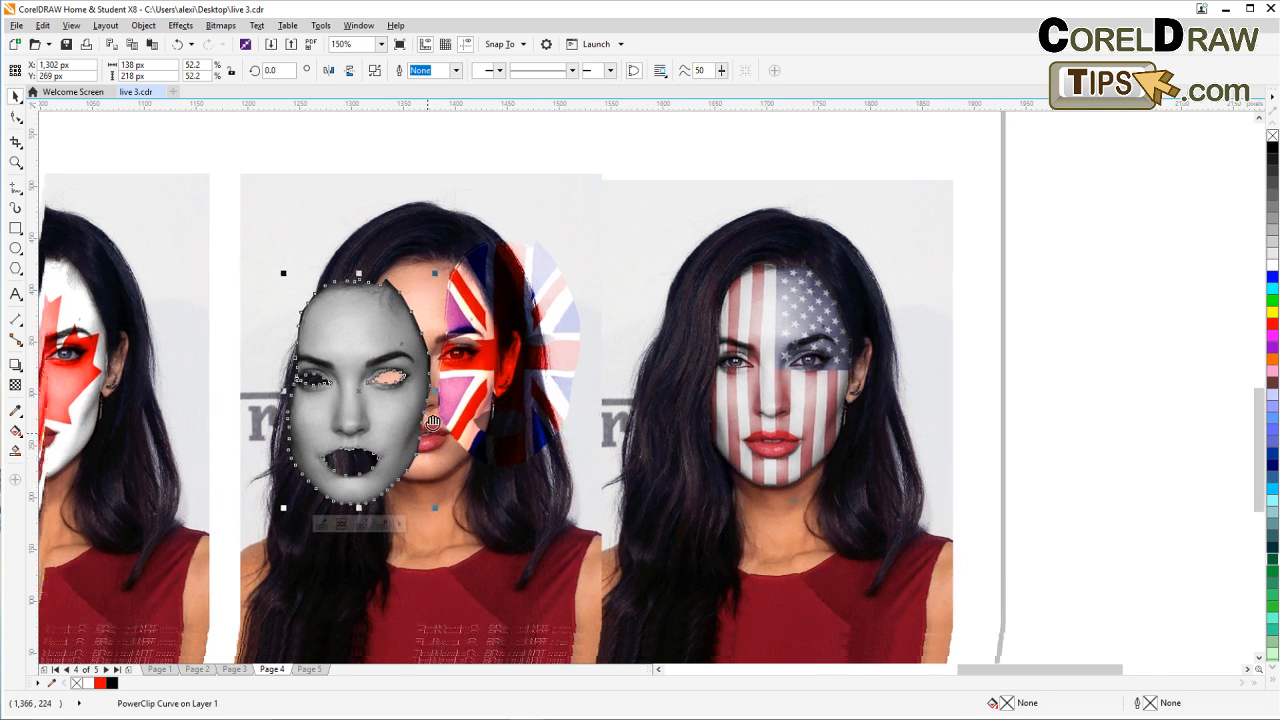
scroll(470, 365, down, 2)
scroll(470, 362, up, 2)
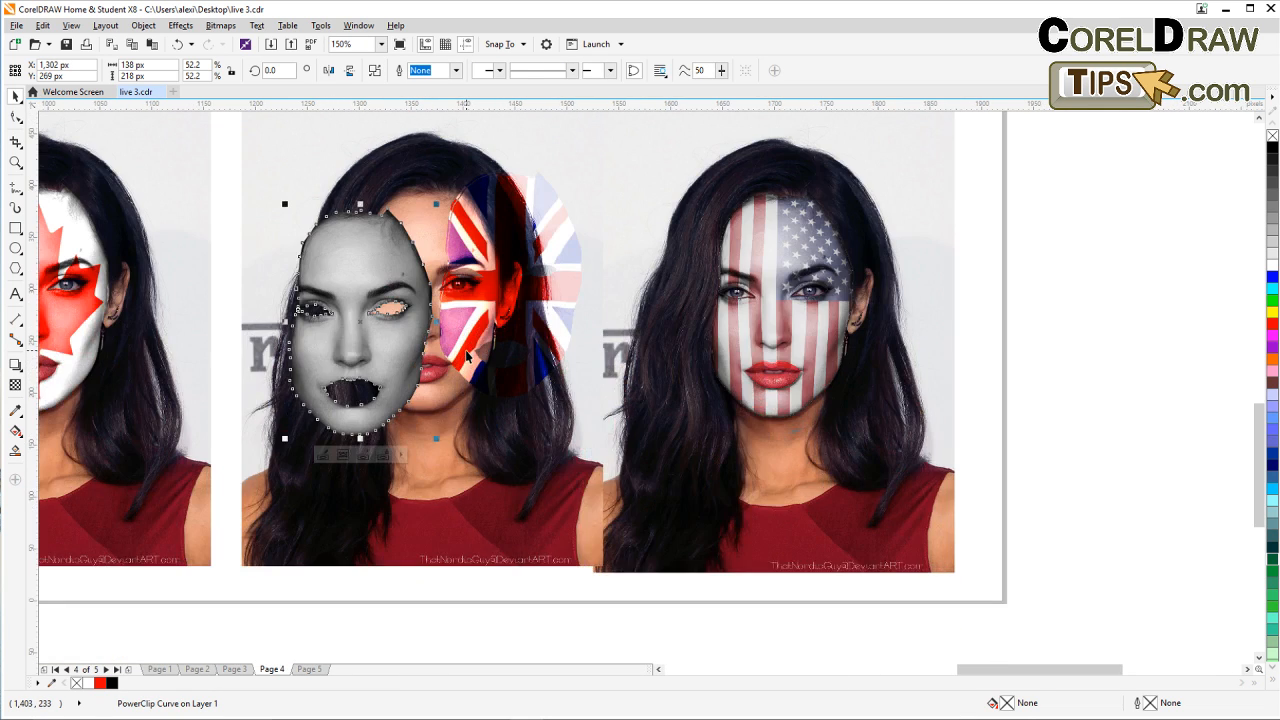
Step: Move the Union Jack overlay down over the red top and the grayscale face cutout farther left of the portrait's face
click(465, 347)
drag(465, 347, 483, 464)
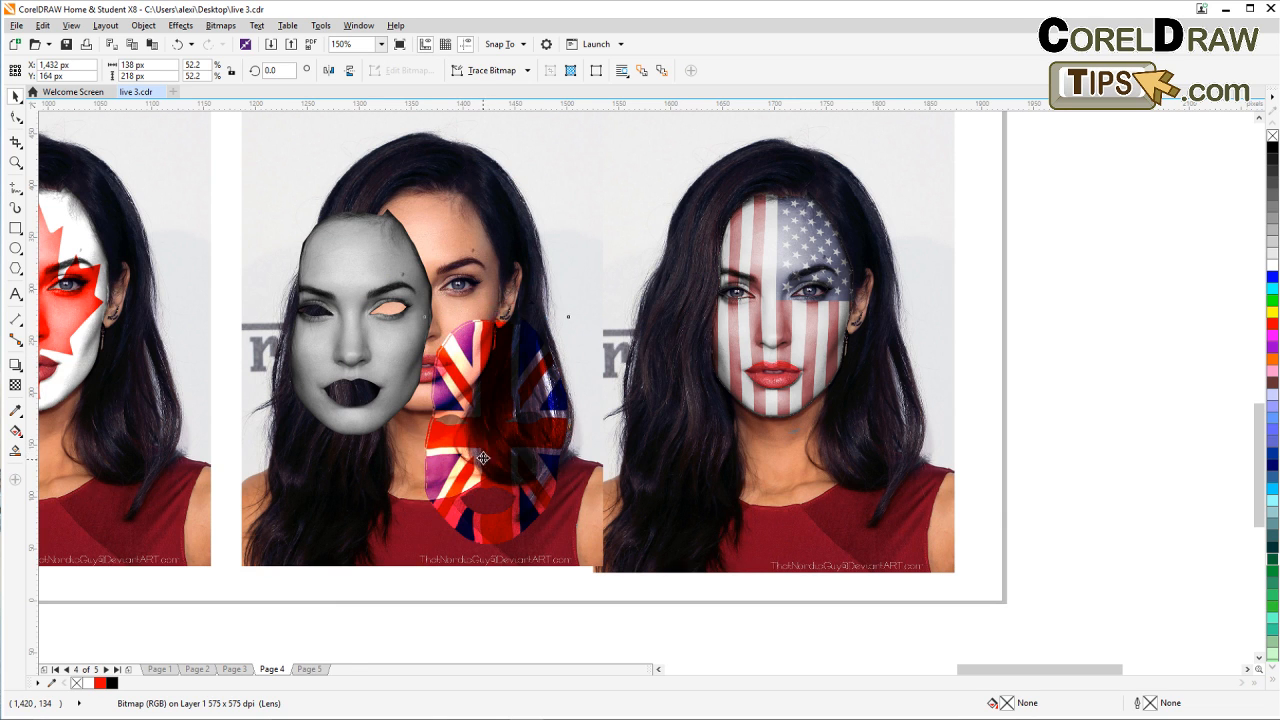
click(388, 372)
drag(389, 373, 362, 371)
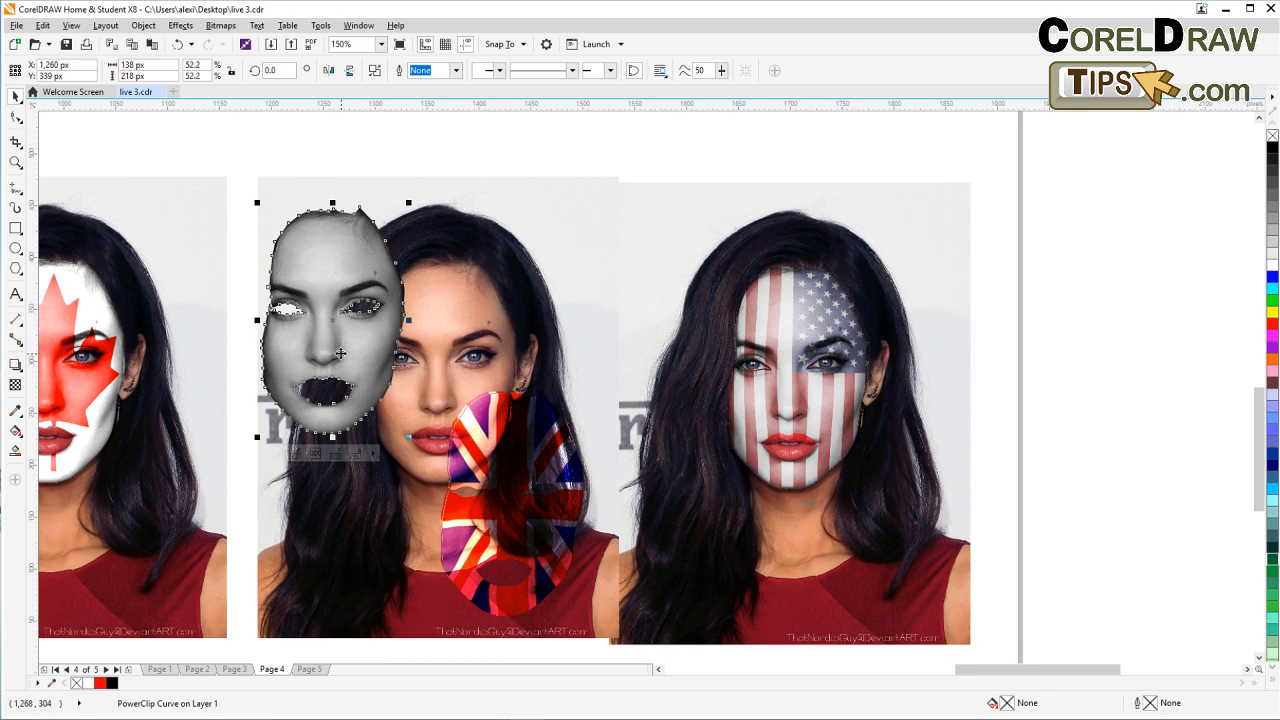
Step: Shift the grayscale cutout clear of the portrait's hair and move the plain portrait off the page to its right
scroll(325, 277, up, 1)
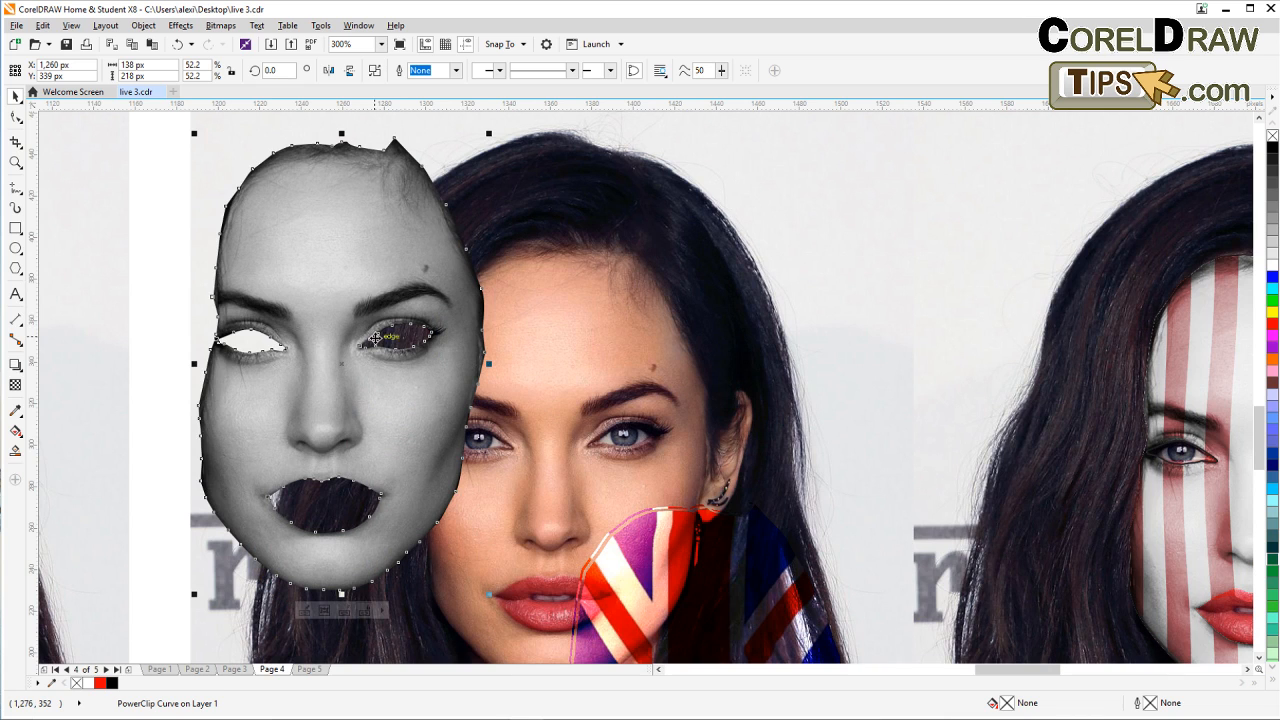
scroll(421, 395, down, 1)
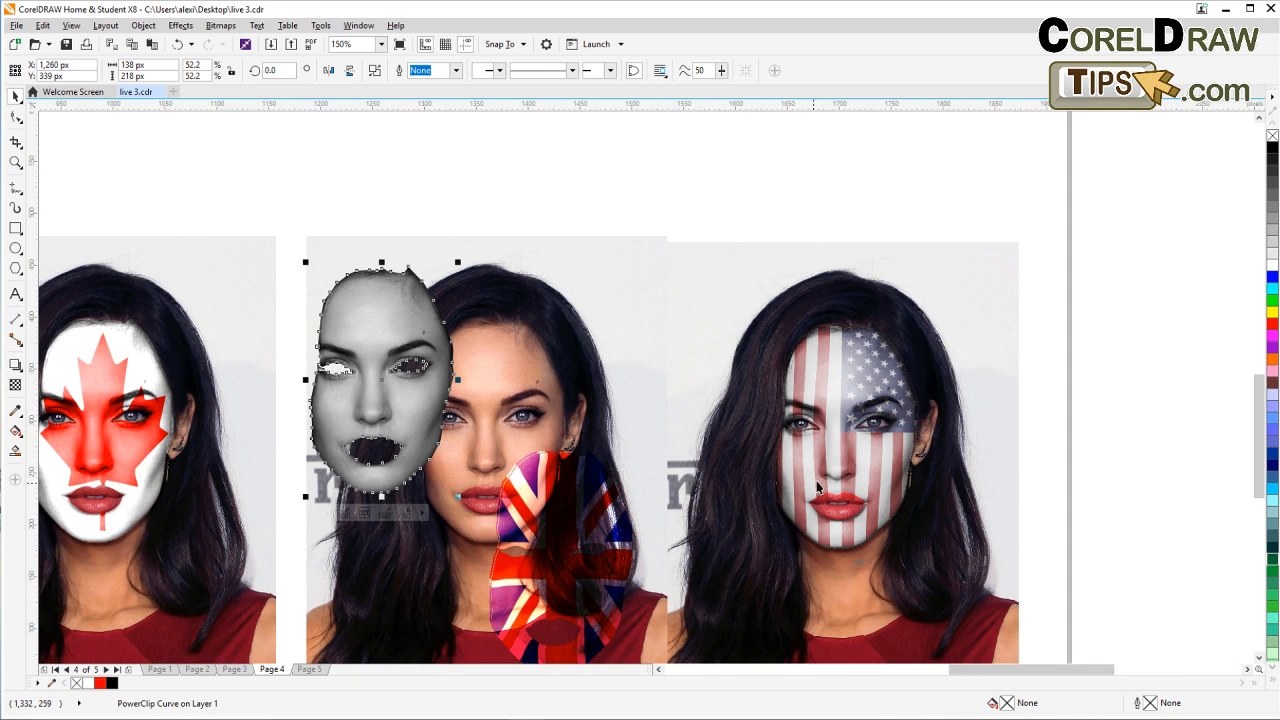
drag(822, 494, 672, 499)
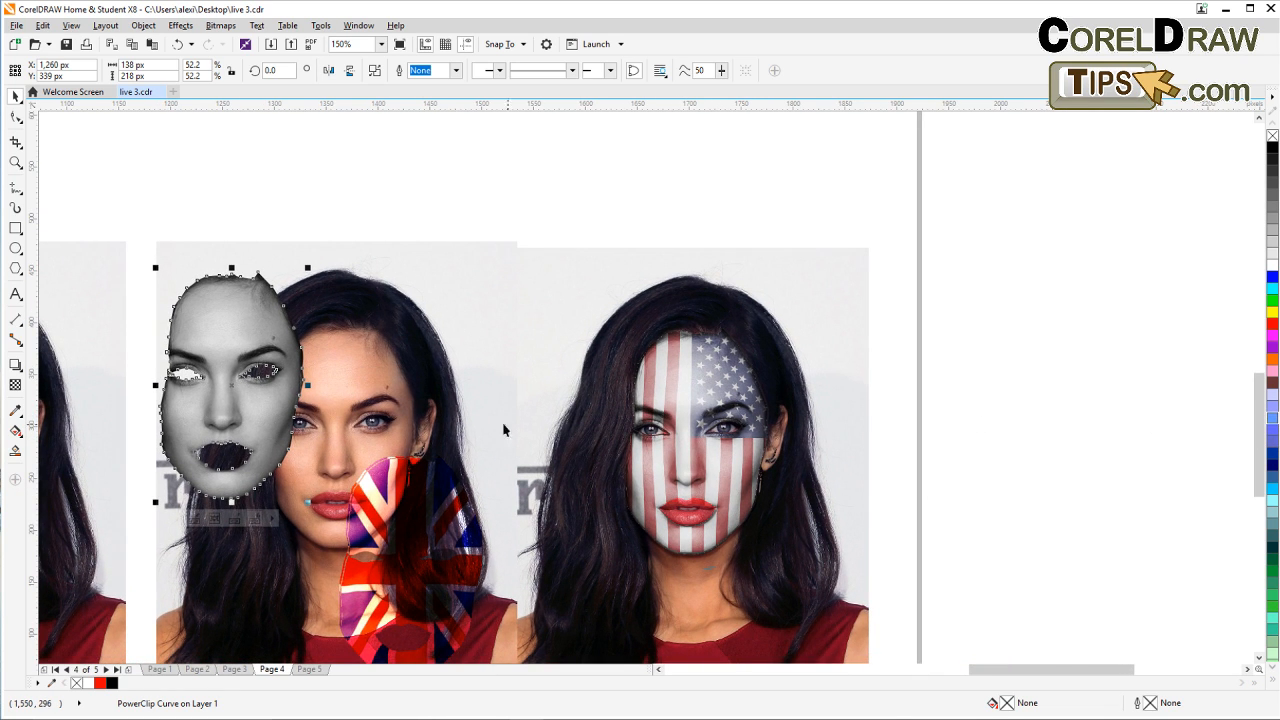
drag(295, 424, 506, 382)
scroll(506, 382, up, 2)
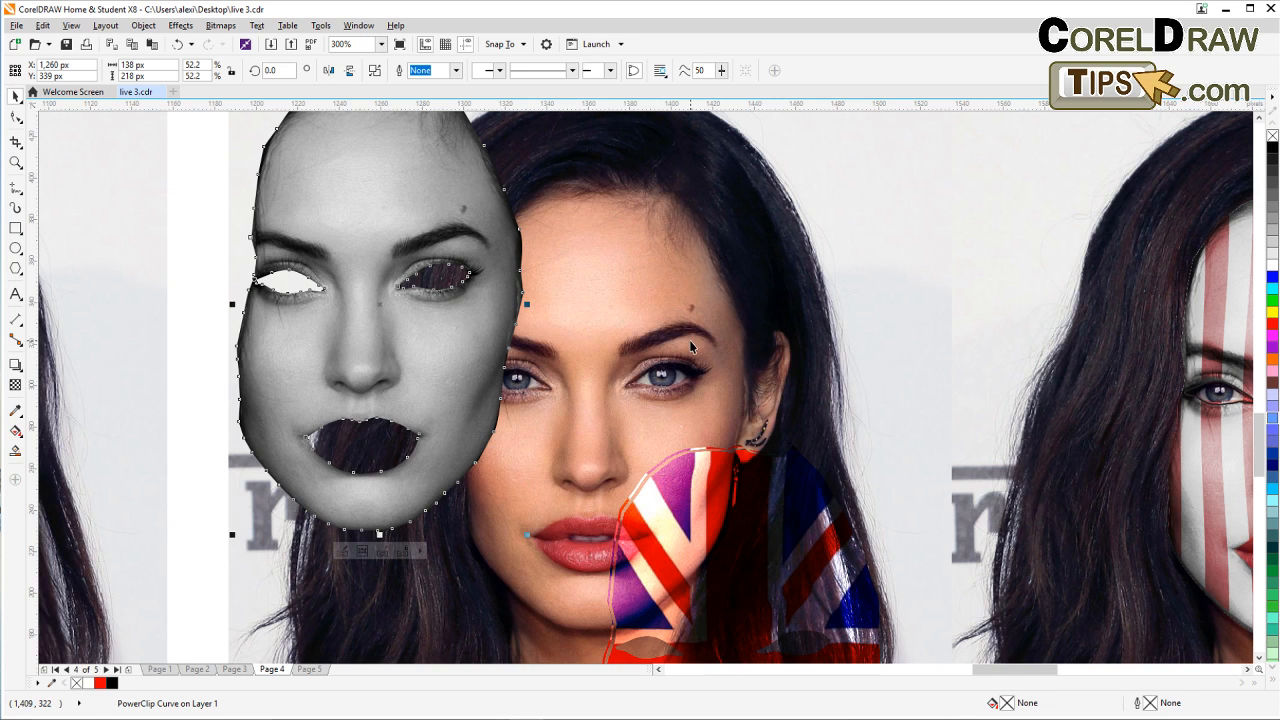
scroll(700, 345, down, 2)
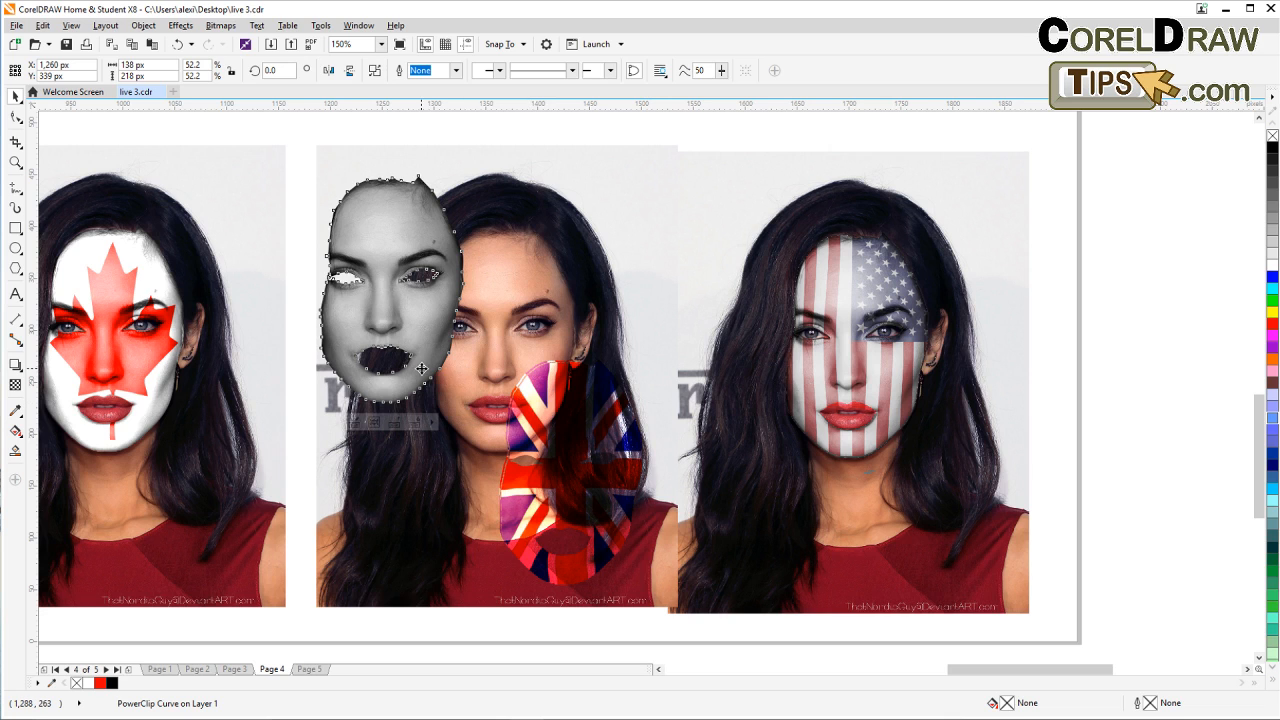
drag(422, 368, 371, 388)
scroll(516, 441, down, 2)
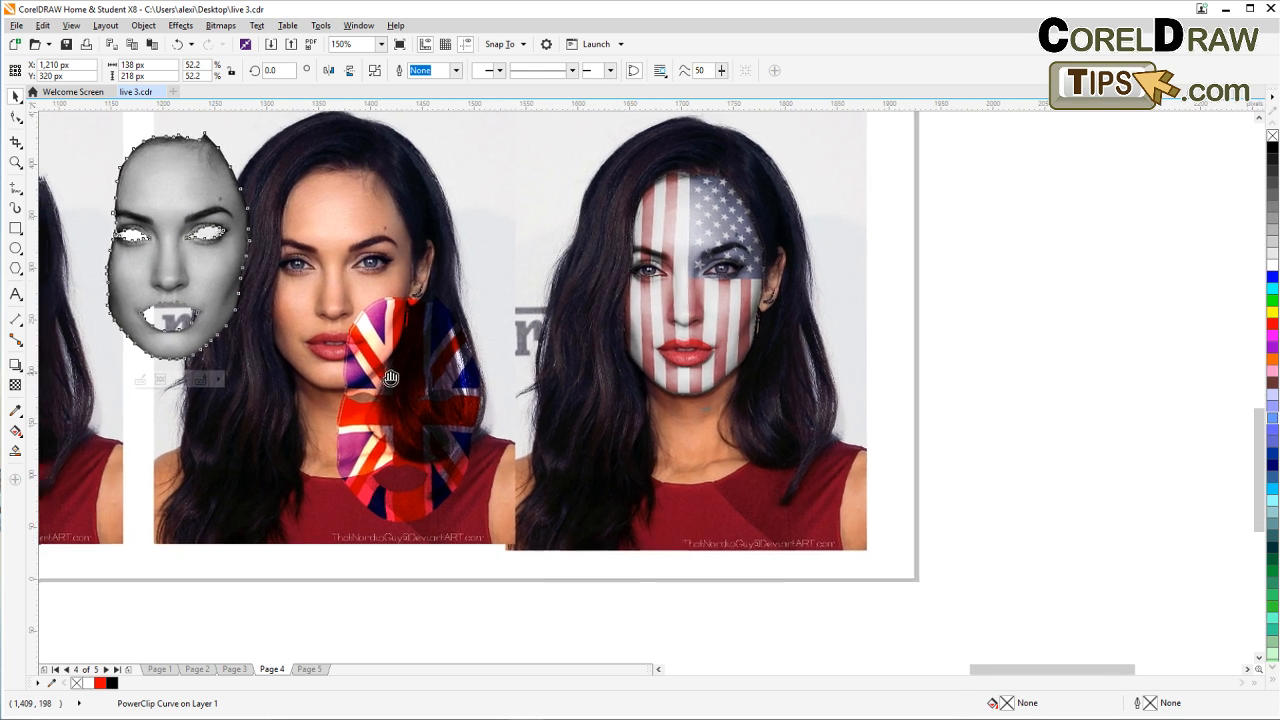
drag(456, 403, 945, 376)
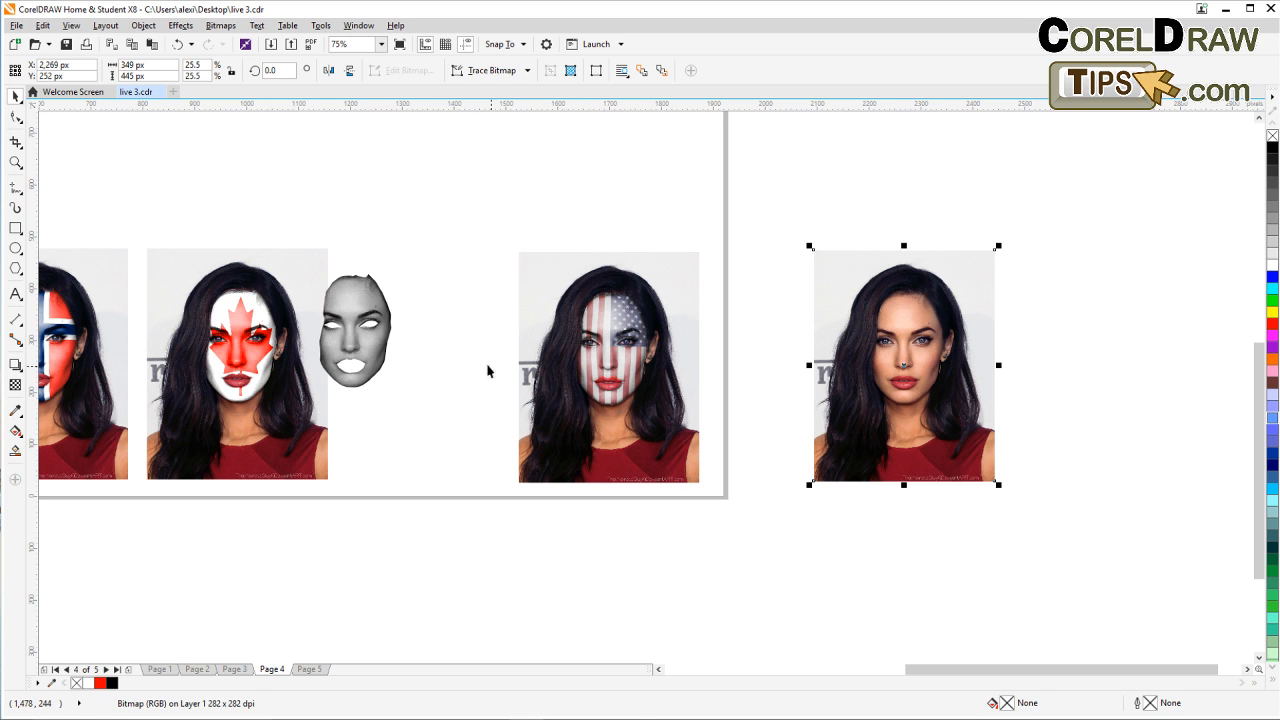
Step: Move the grayscale face cutout beside the off-page portrait and delete the cutout
drag(373, 356, 1066, 370)
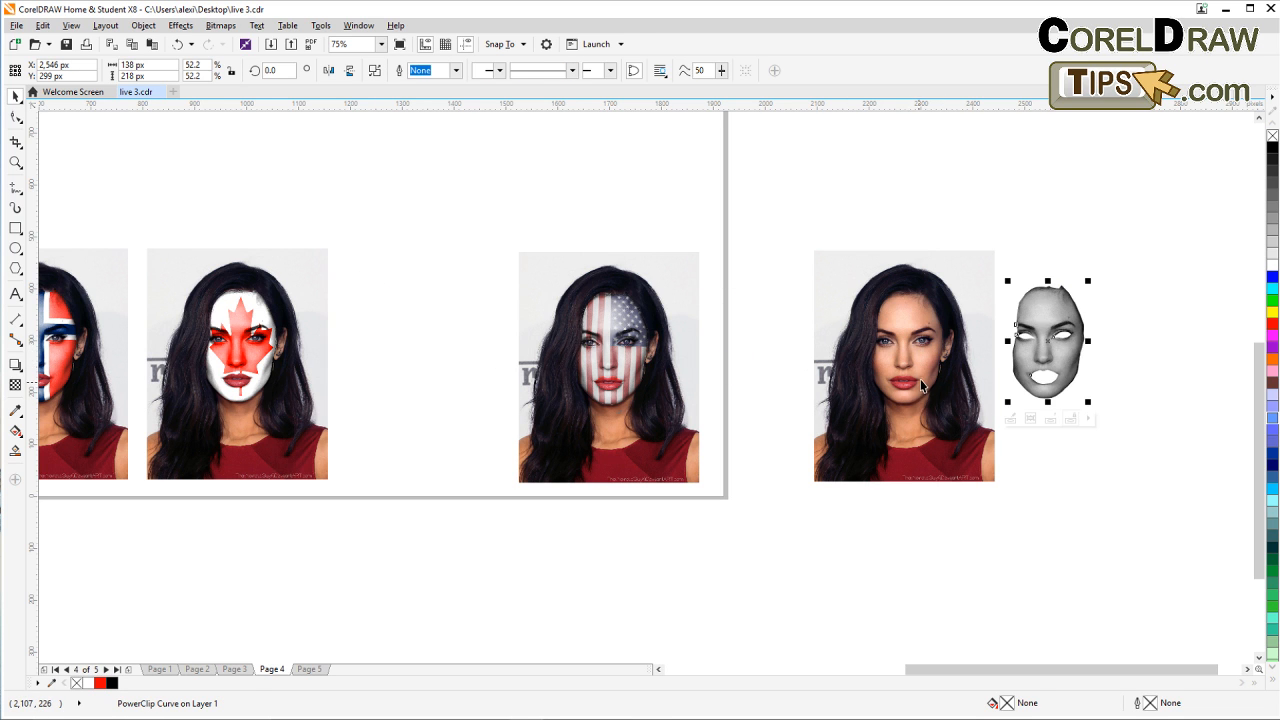
scroll(663, 371, up, 3)
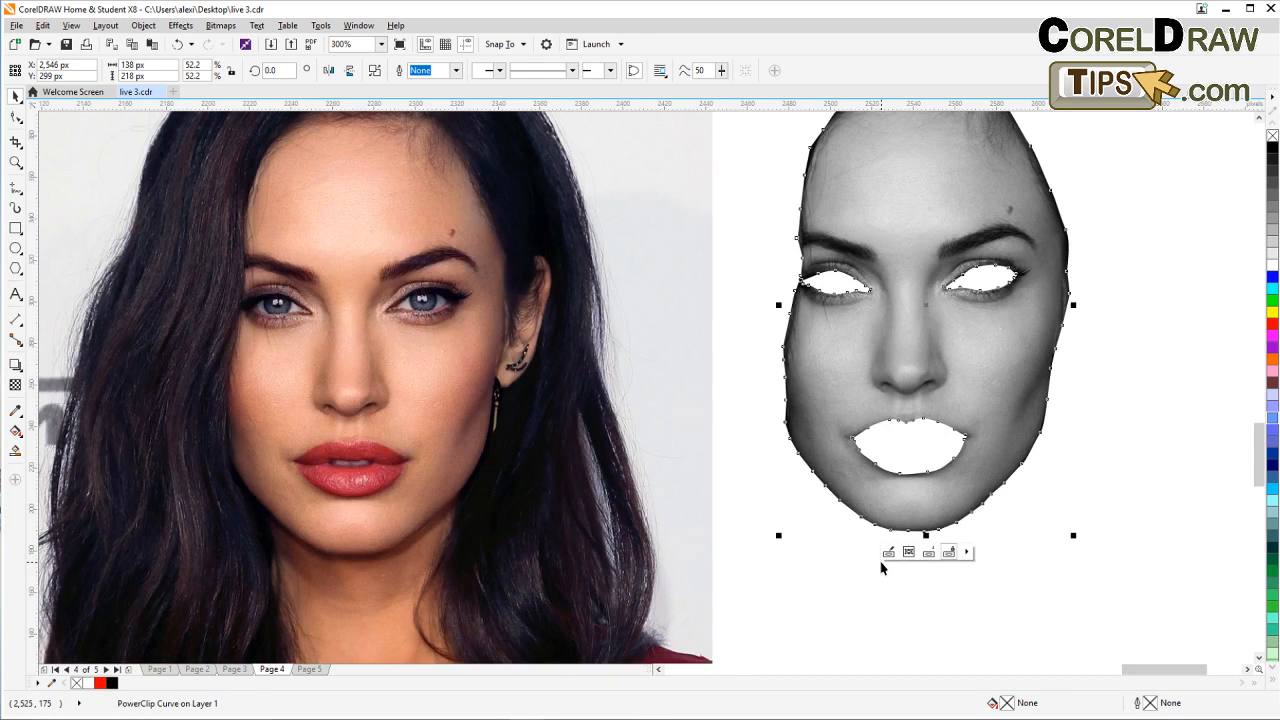
key(Delete)
Step: Trace the upper lid of the portrait's image-left eye with the Bézier tool, from the hair edge to the corner near the nose
drag(633, 465, 775, 495)
scroll(512, 393, up, 1)
drag(428, 364, 508, 392)
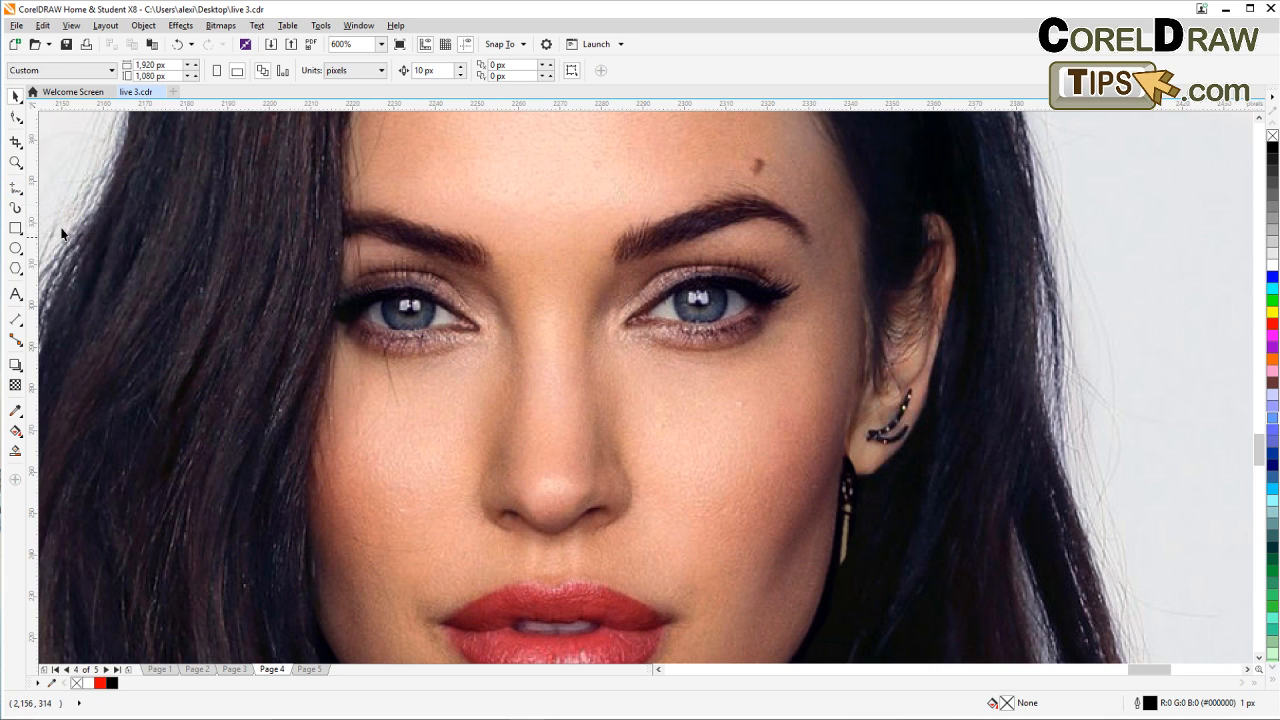
click(19, 195)
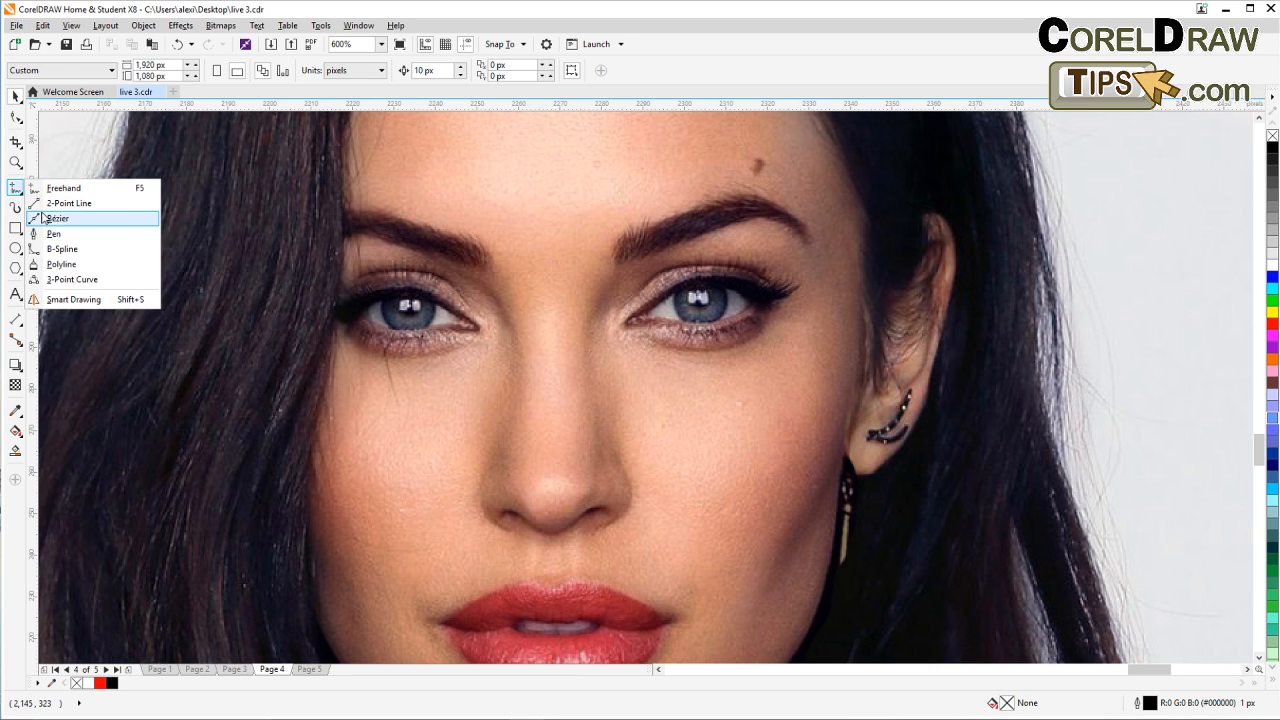
click(50, 219)
scroll(291, 300, up, 2)
click(367, 307)
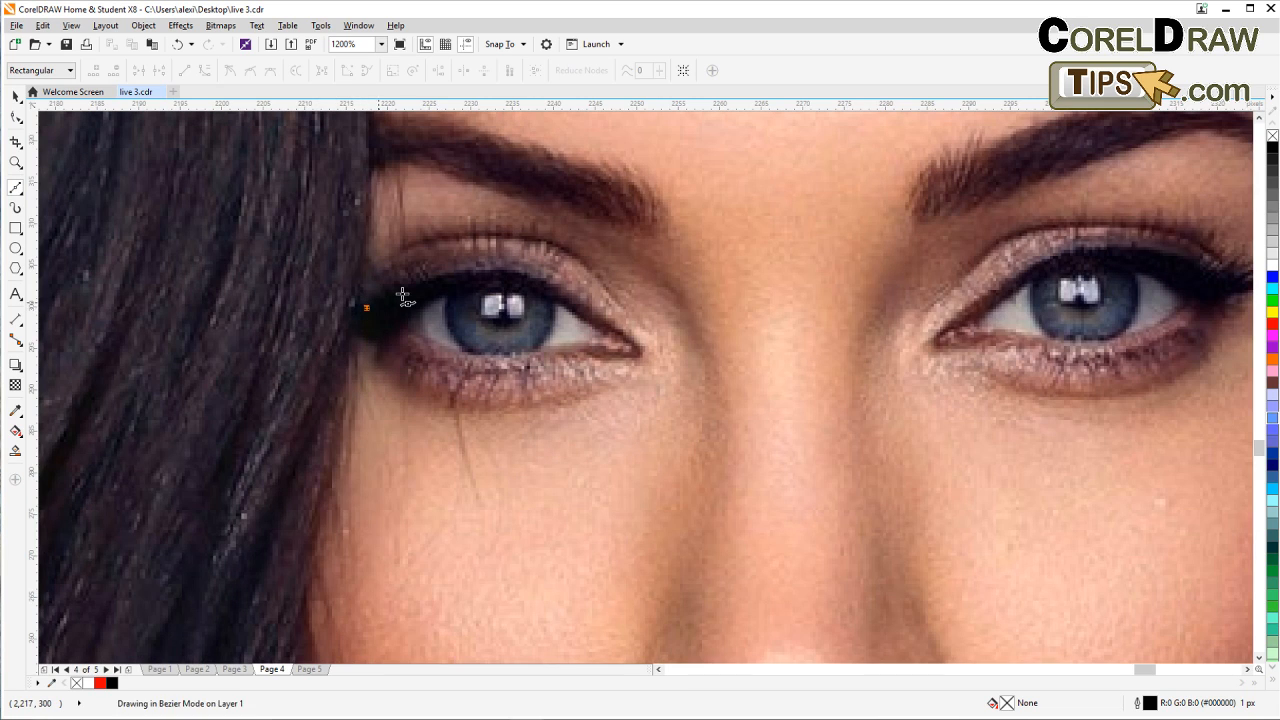
click(418, 281)
click(453, 270)
click(487, 267)
click(528, 273)
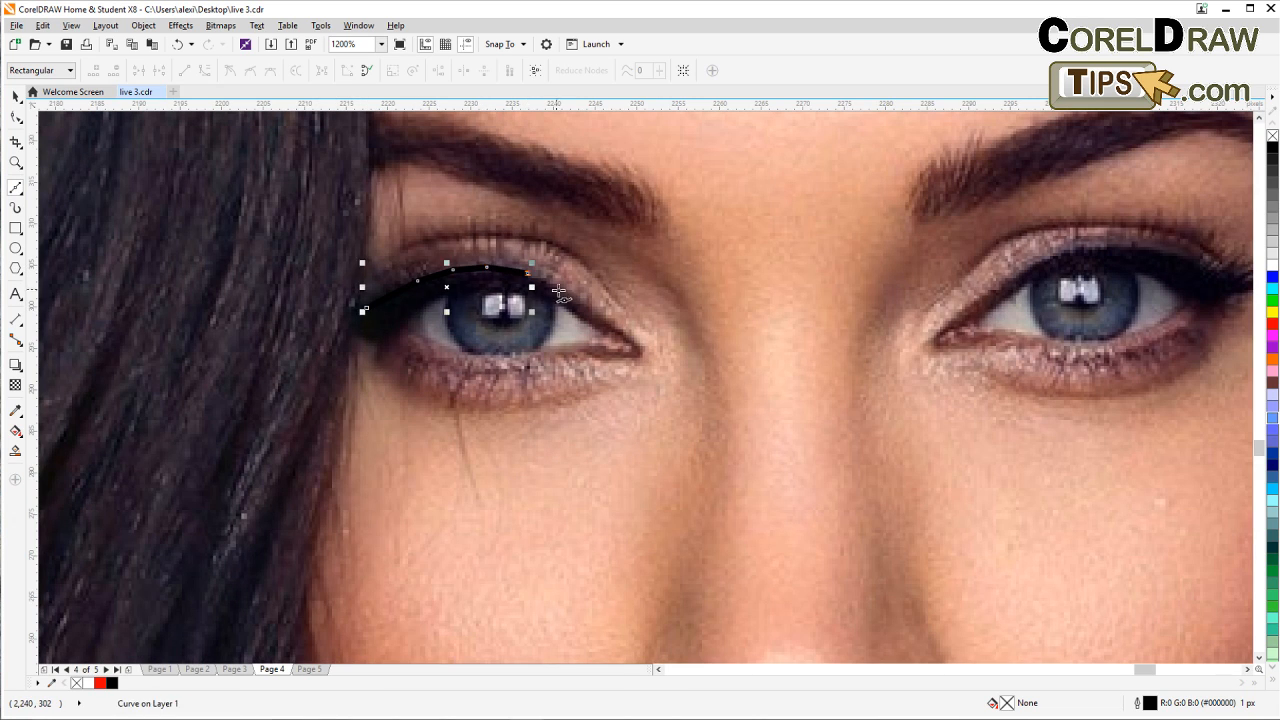
click(565, 291)
click(590, 312)
click(622, 330)
click(640, 352)
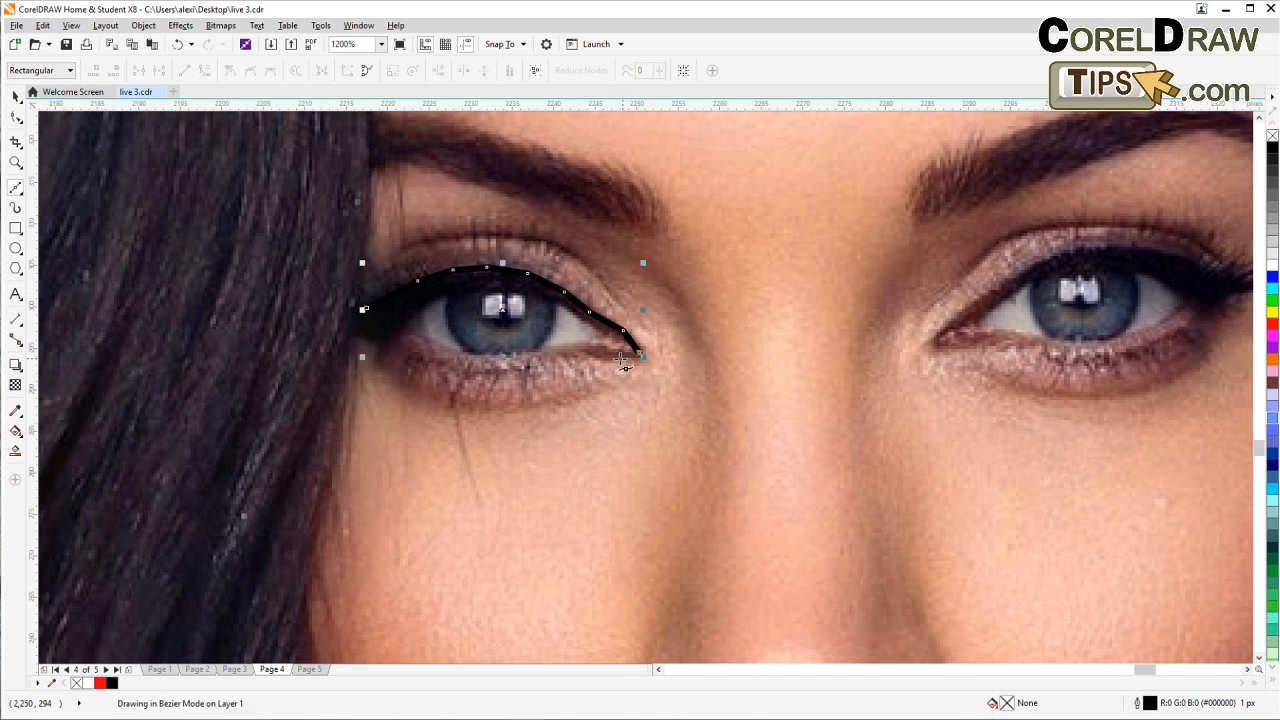
Step: Trace the lower lid of the image-left eye back to the starting node and close the outline
click(612, 357)
click(571, 363)
click(535, 366)
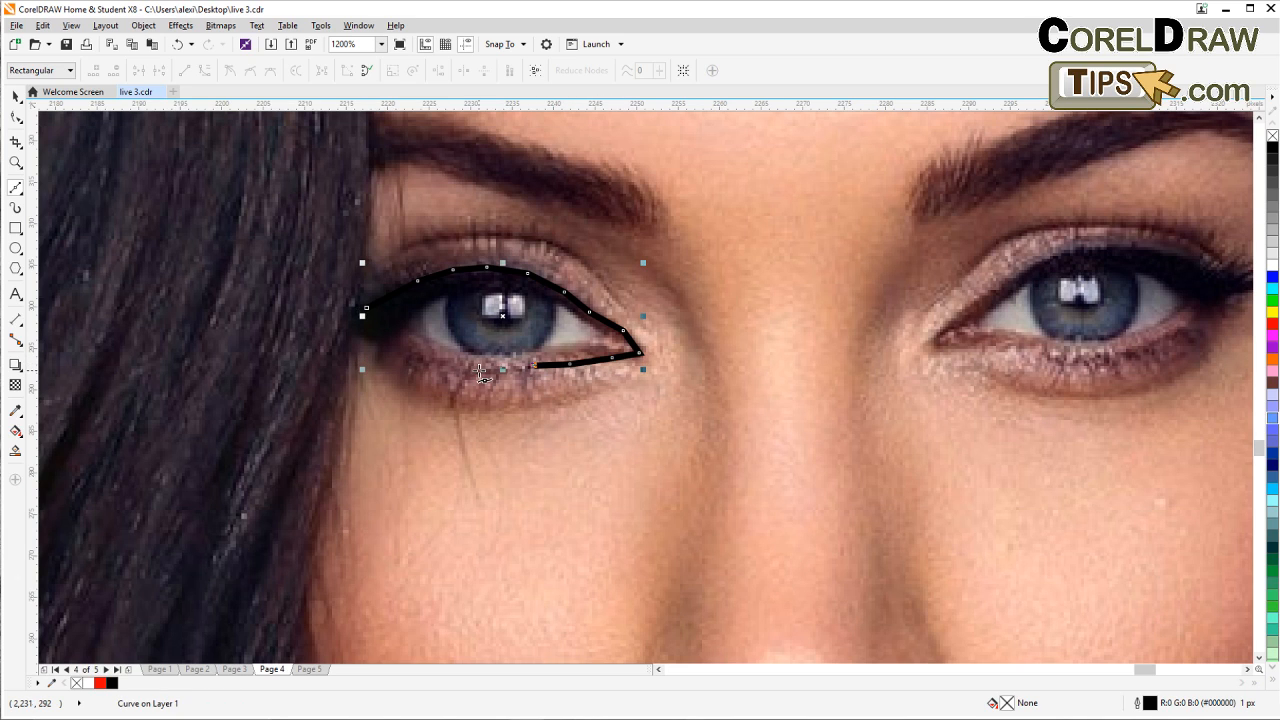
click(478, 370)
click(446, 363)
click(403, 348)
click(366, 310)
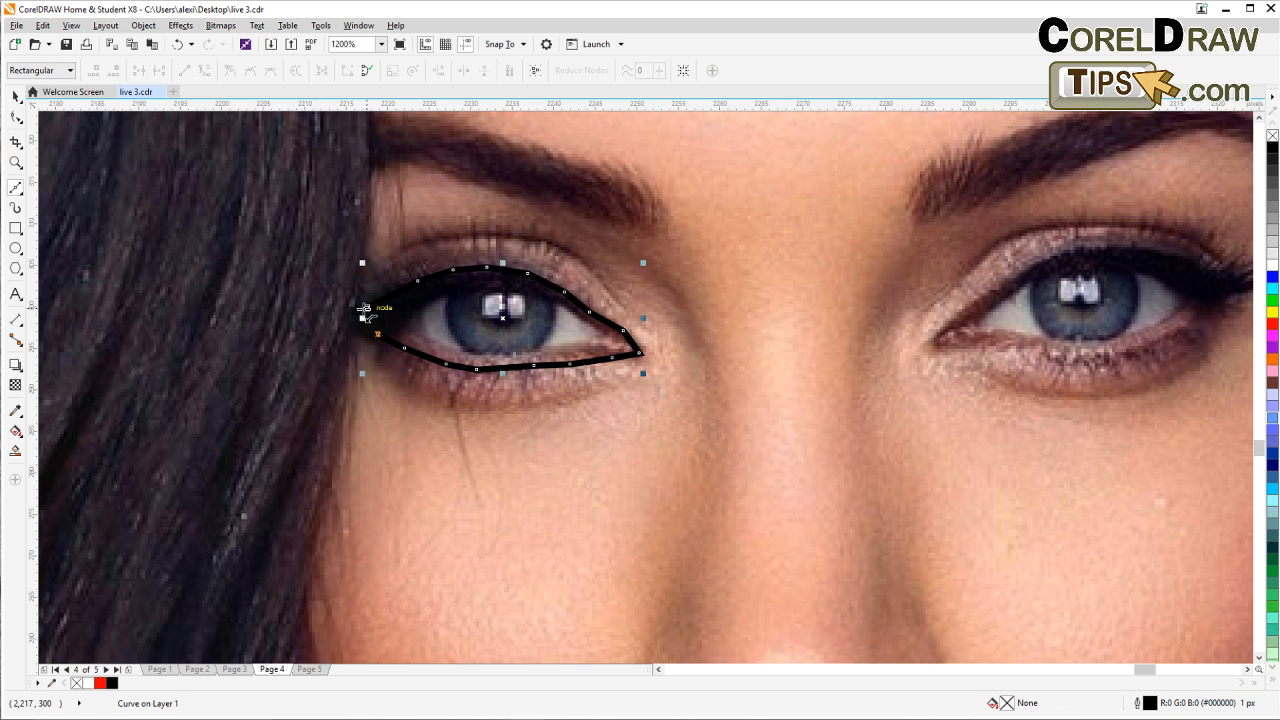
Step: Trace the upper lid of the image-right eye with Bézier nodes, from the corner near the nose to the outer lashes
scroll(365, 310, down, 4)
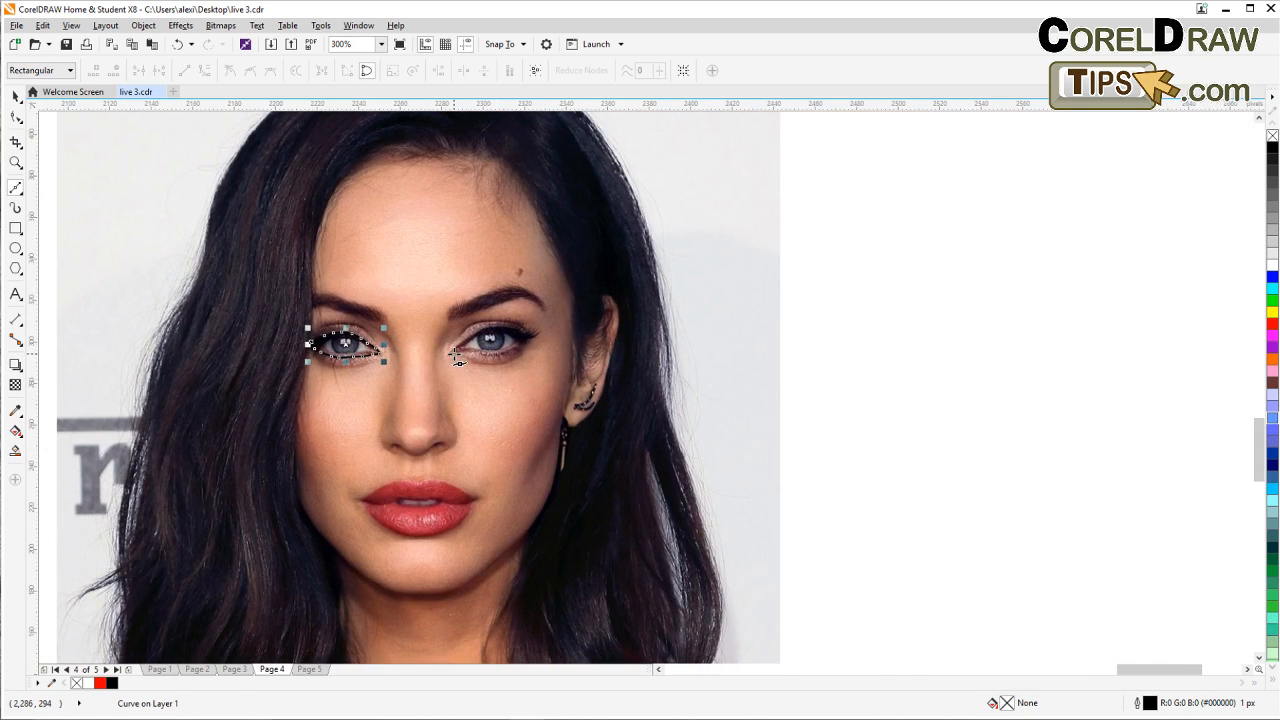
scroll(454, 353, up, 4)
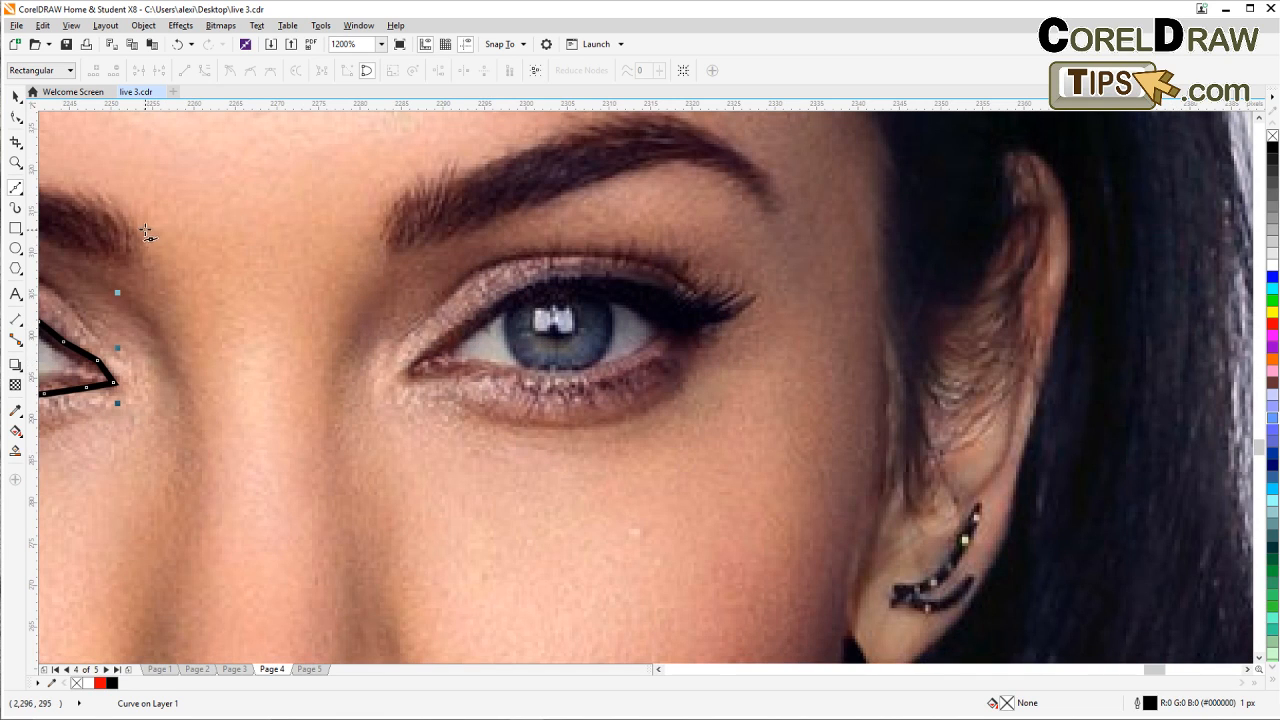
click(403, 370)
click(440, 345)
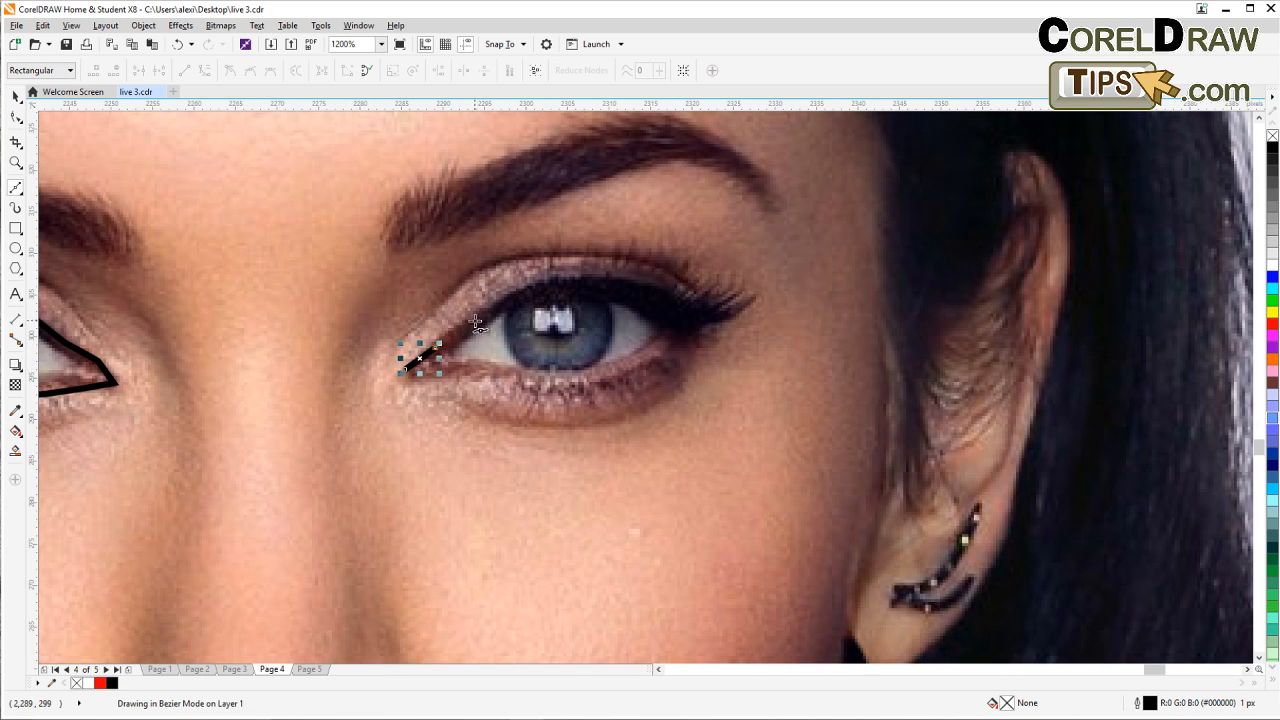
click(475, 321)
click(511, 295)
click(560, 283)
click(610, 286)
click(658, 298)
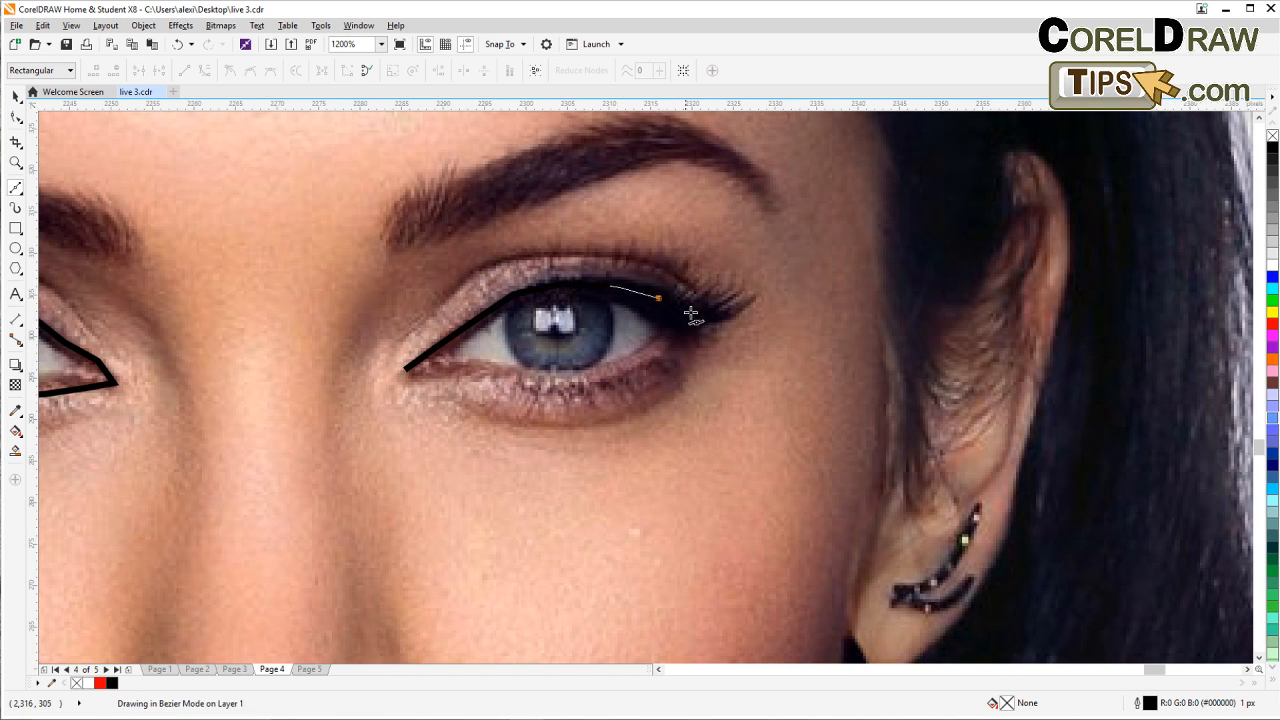
click(720, 326)
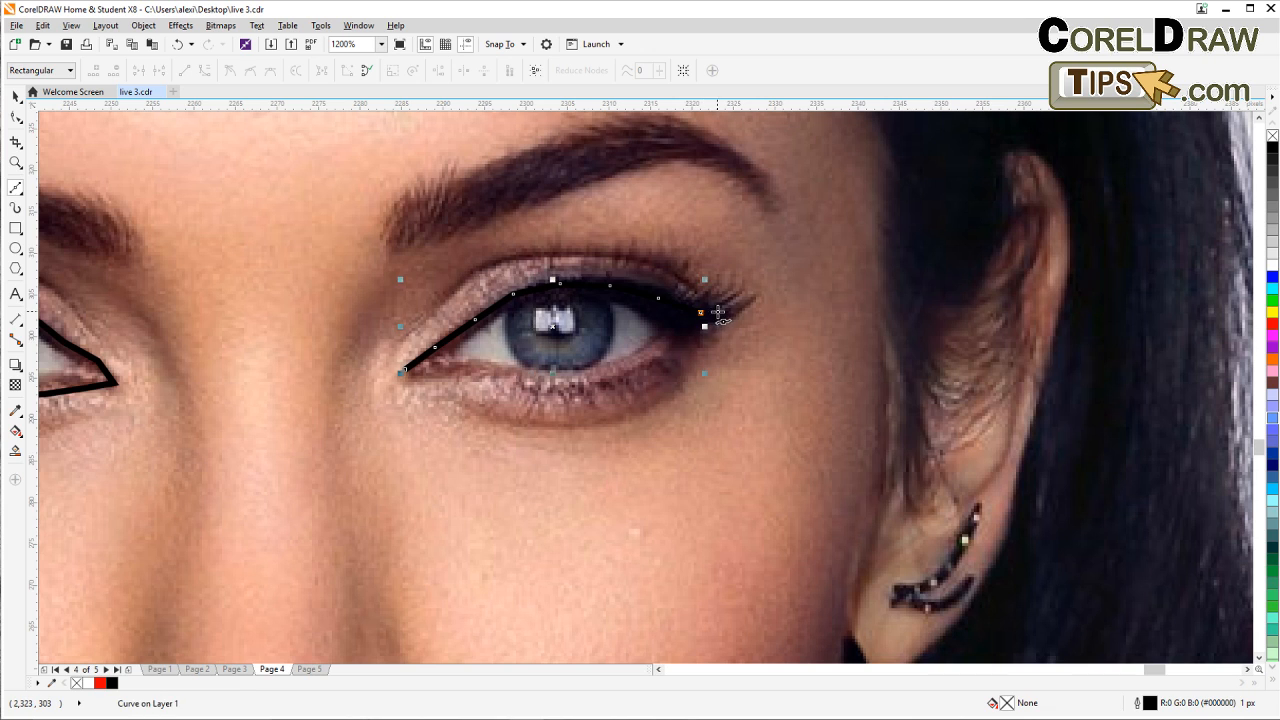
Step: Trace the lower lid of the image-right eye back to the corner near the nose and close the outline
click(641, 365)
click(610, 380)
click(578, 385)
click(538, 385)
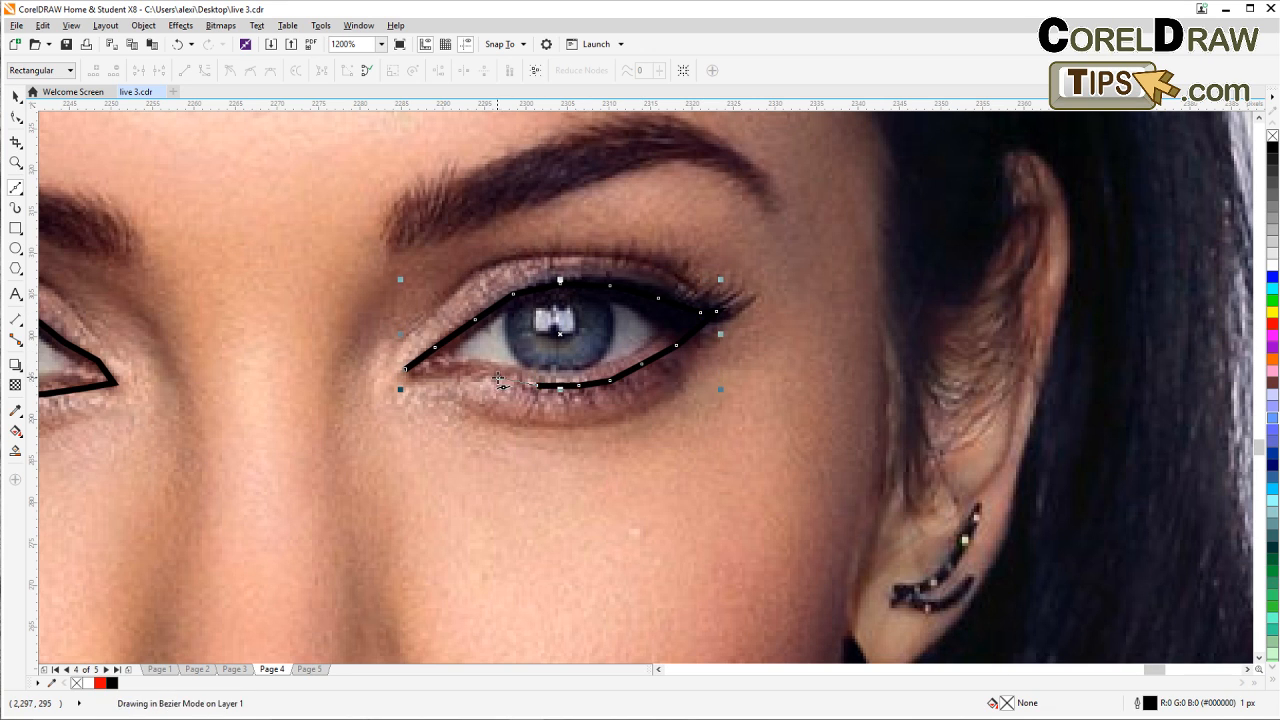
click(498, 377)
click(460, 374)
click(428, 374)
click(405, 370)
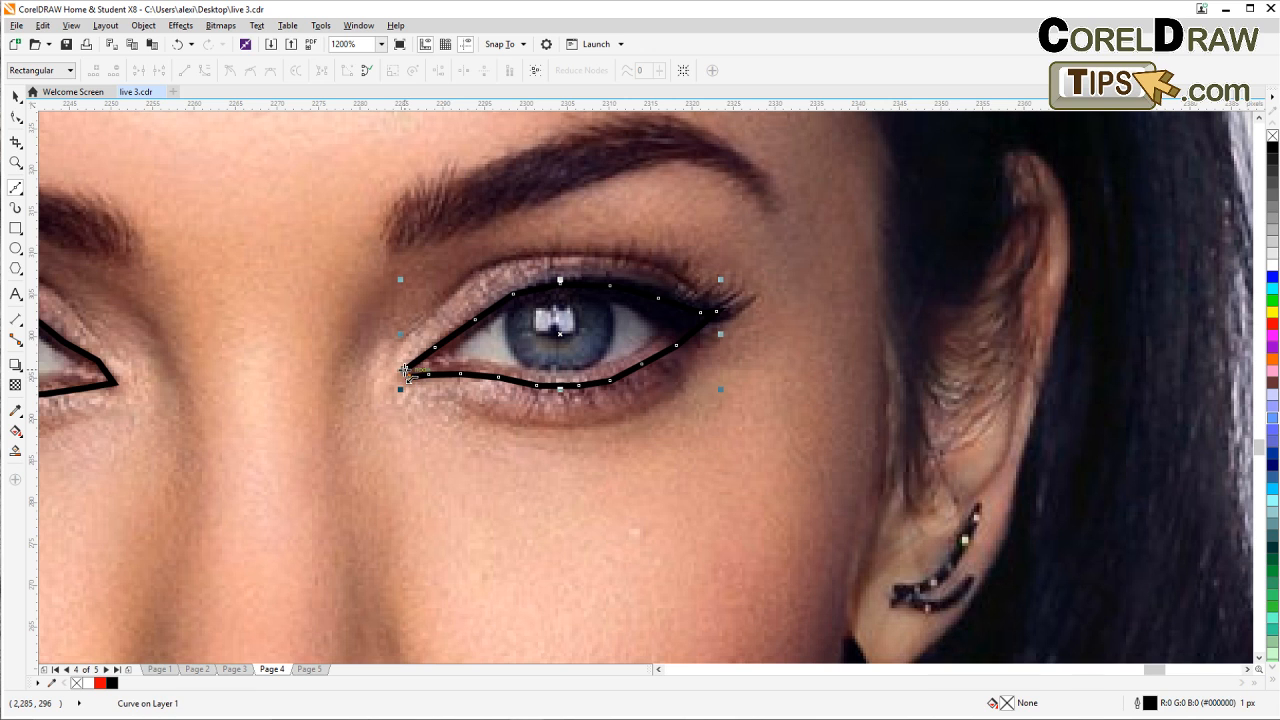
Step: Trace the upper lip edge with the Bézier tool from the image-left mouth corner to the dip of the cupid's bow
scroll(405, 370, down, 4)
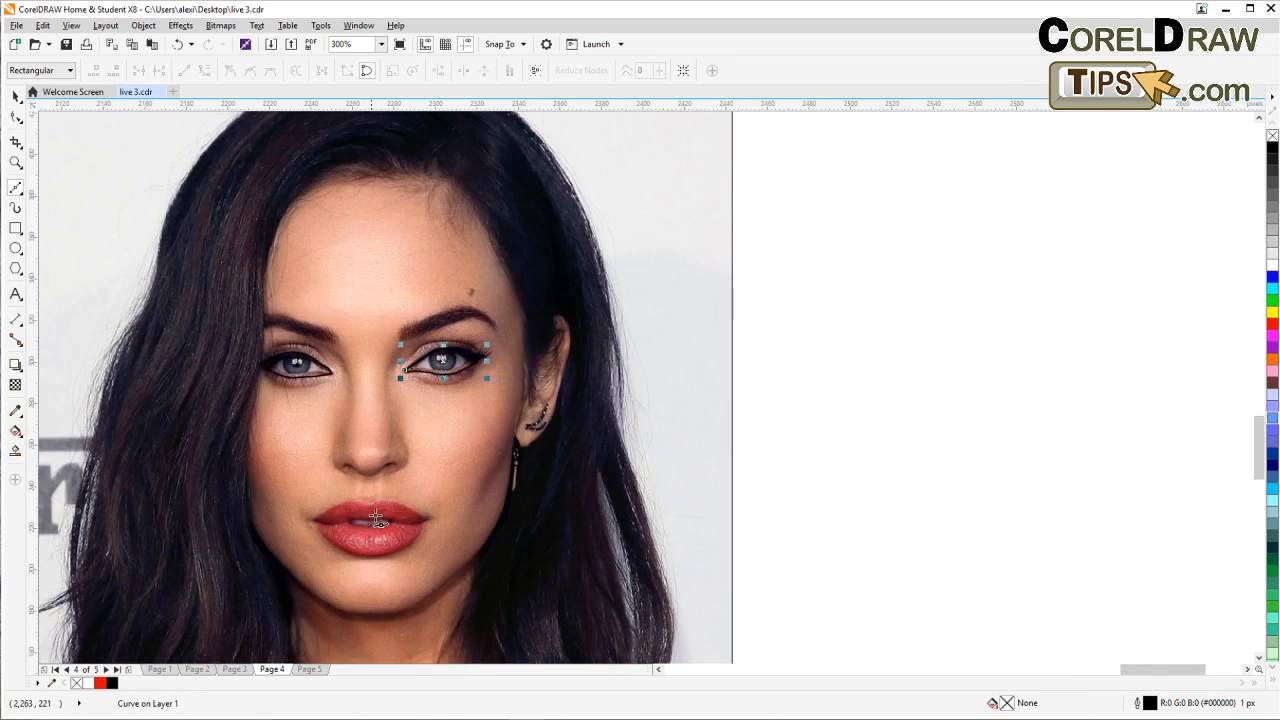
drag(375, 516, 434, 361)
scroll(404, 385, up, 2)
click(272, 295)
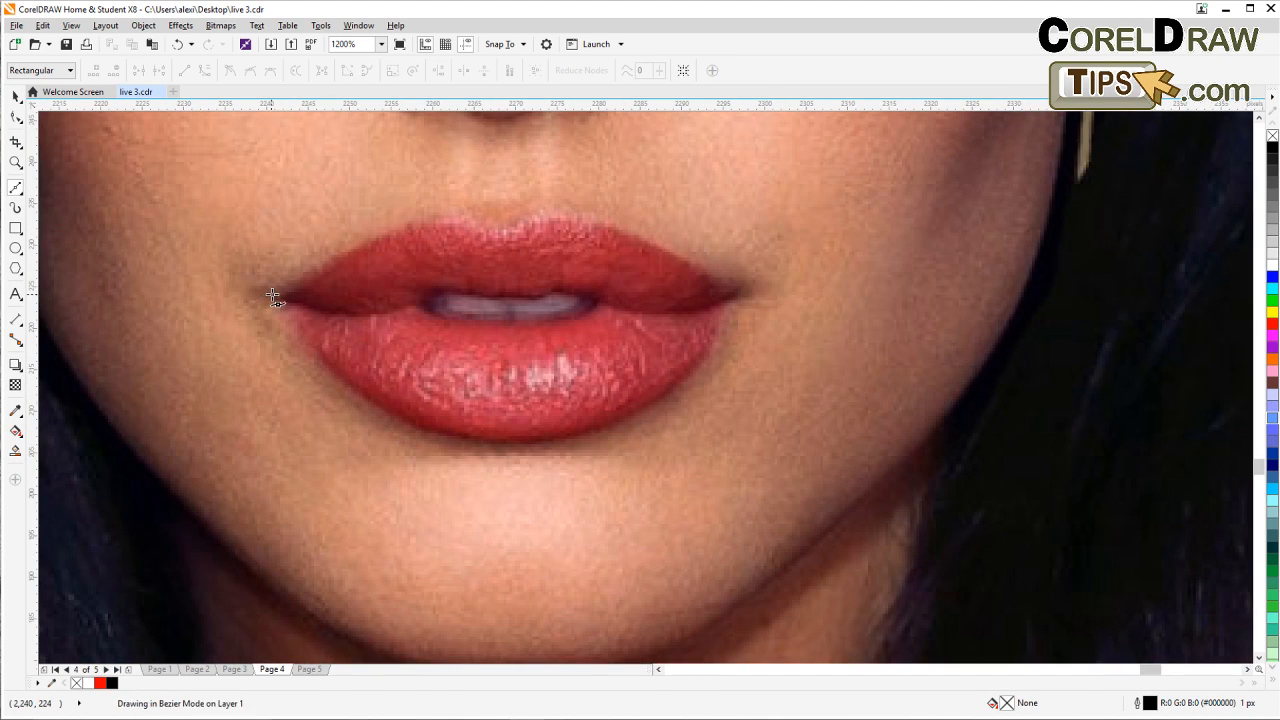
click(322, 269)
drag(368, 243, 379, 237)
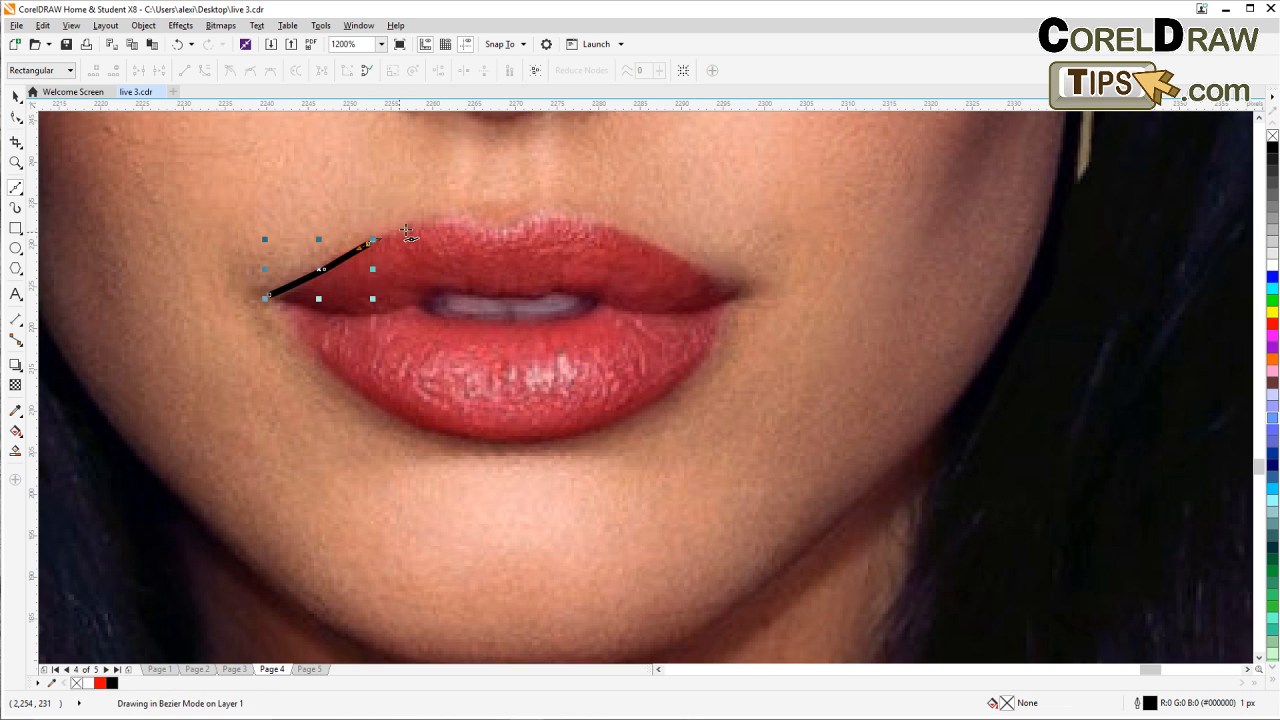
click(414, 224)
click(462, 218)
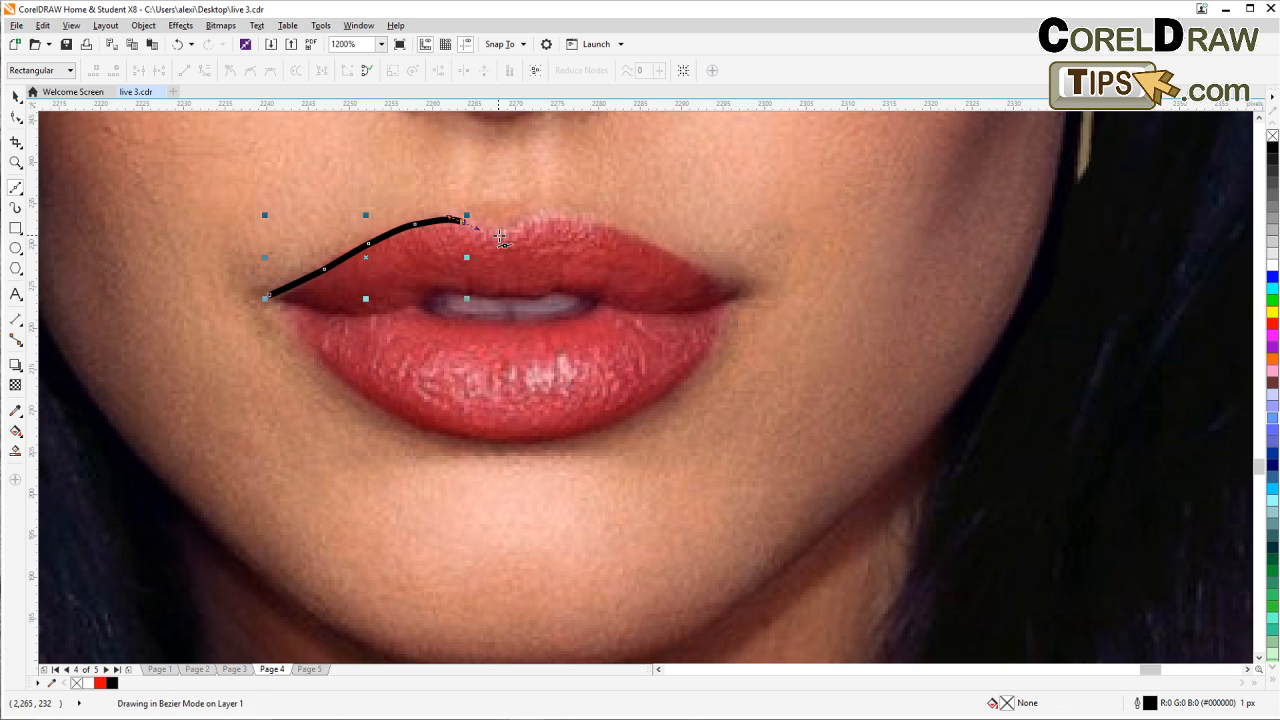
click(499, 235)
Step: Continue the lip outline from the cupid's bow along the upper lip to the image-right mouth corner
click(531, 221)
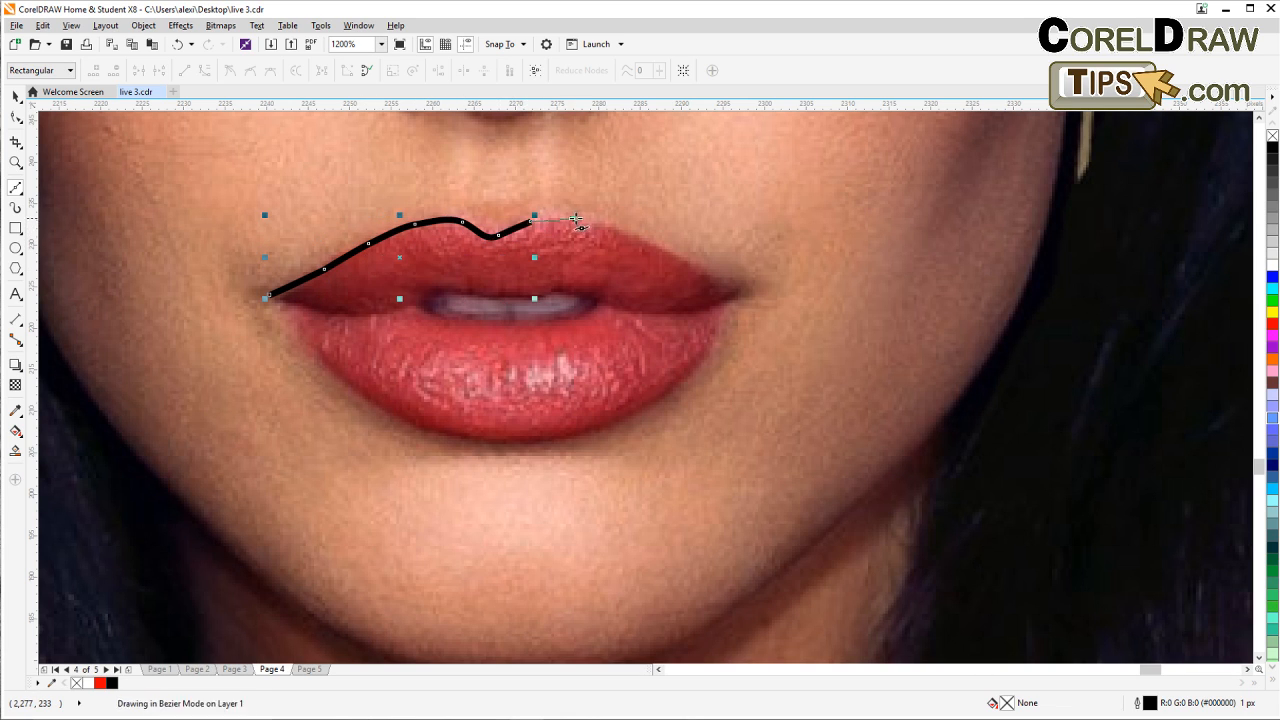
click(573, 218)
click(645, 239)
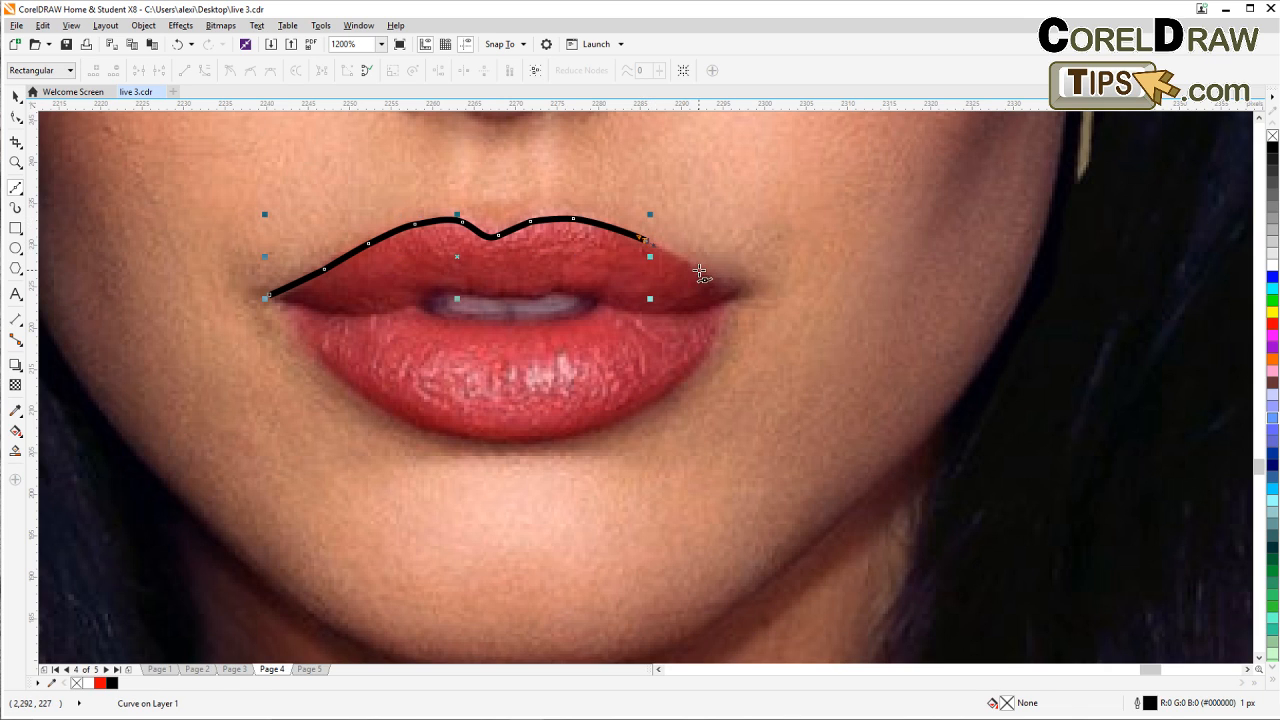
click(698, 269)
click(740, 284)
Step: Trace the lower lip from the image-right mouth corner back to the starting node and close the lip outline
click(720, 325)
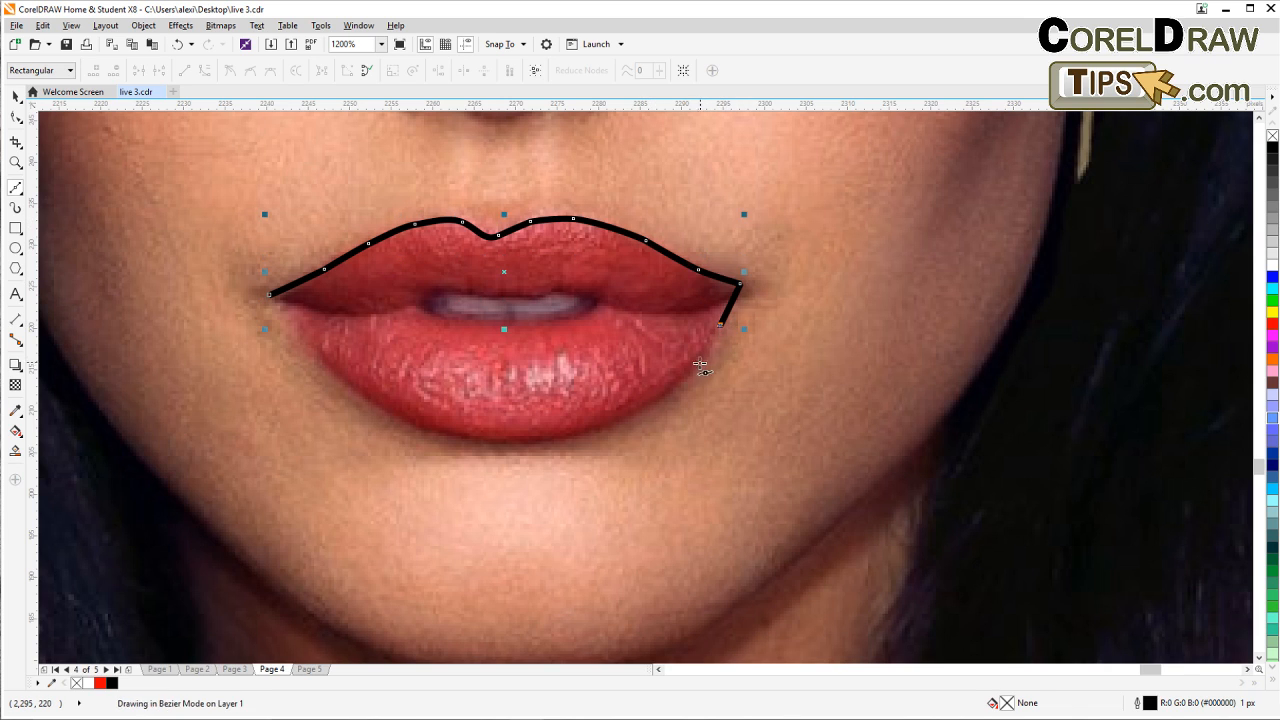
click(690, 374)
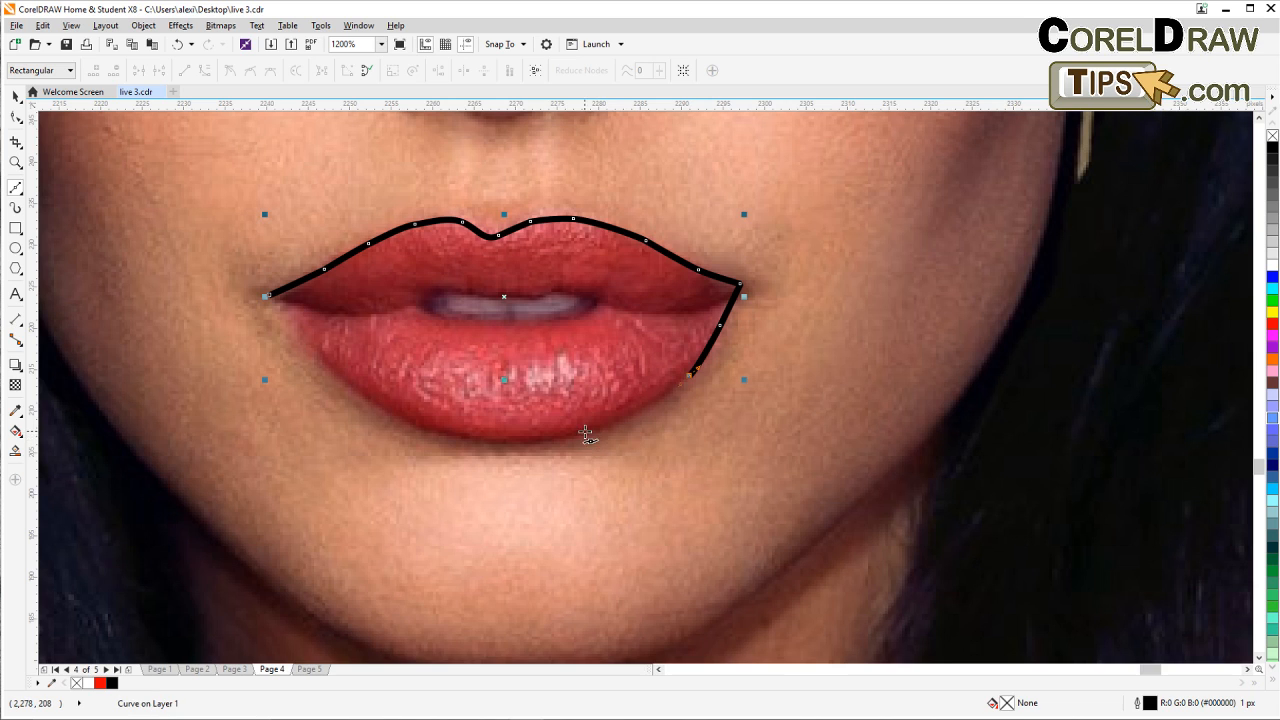
drag(585, 431, 470, 442)
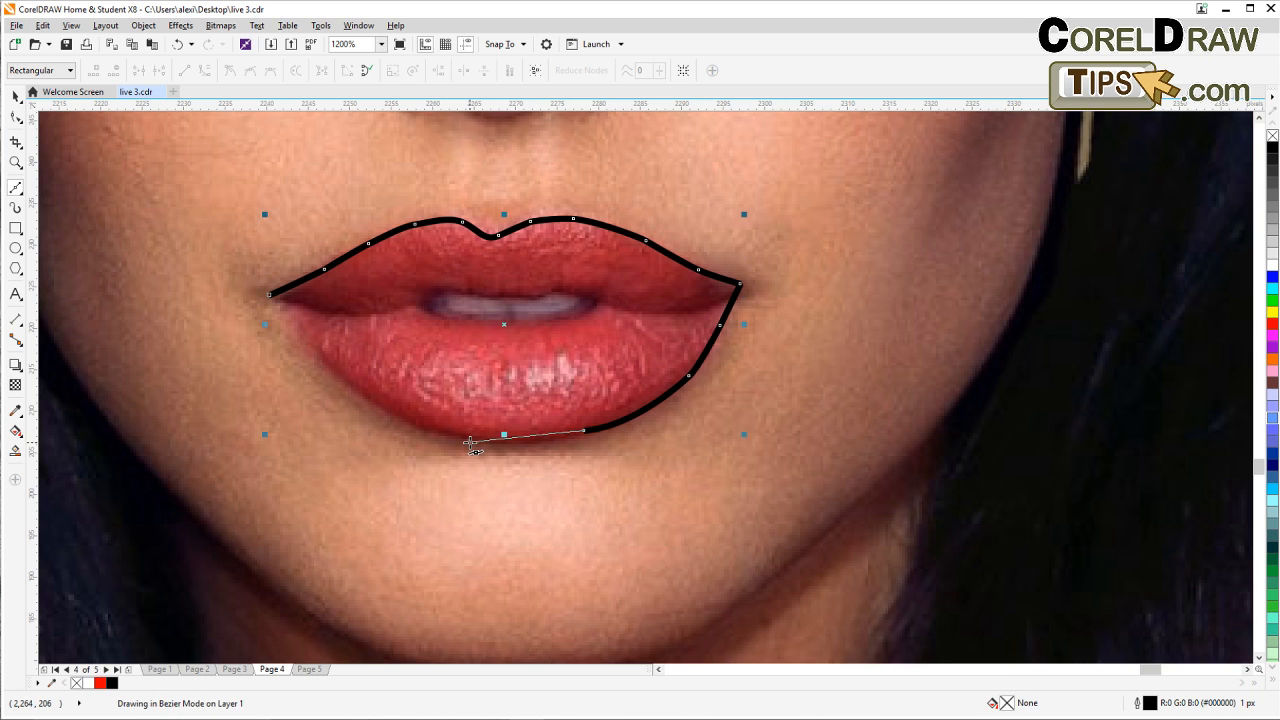
click(469, 441)
click(392, 417)
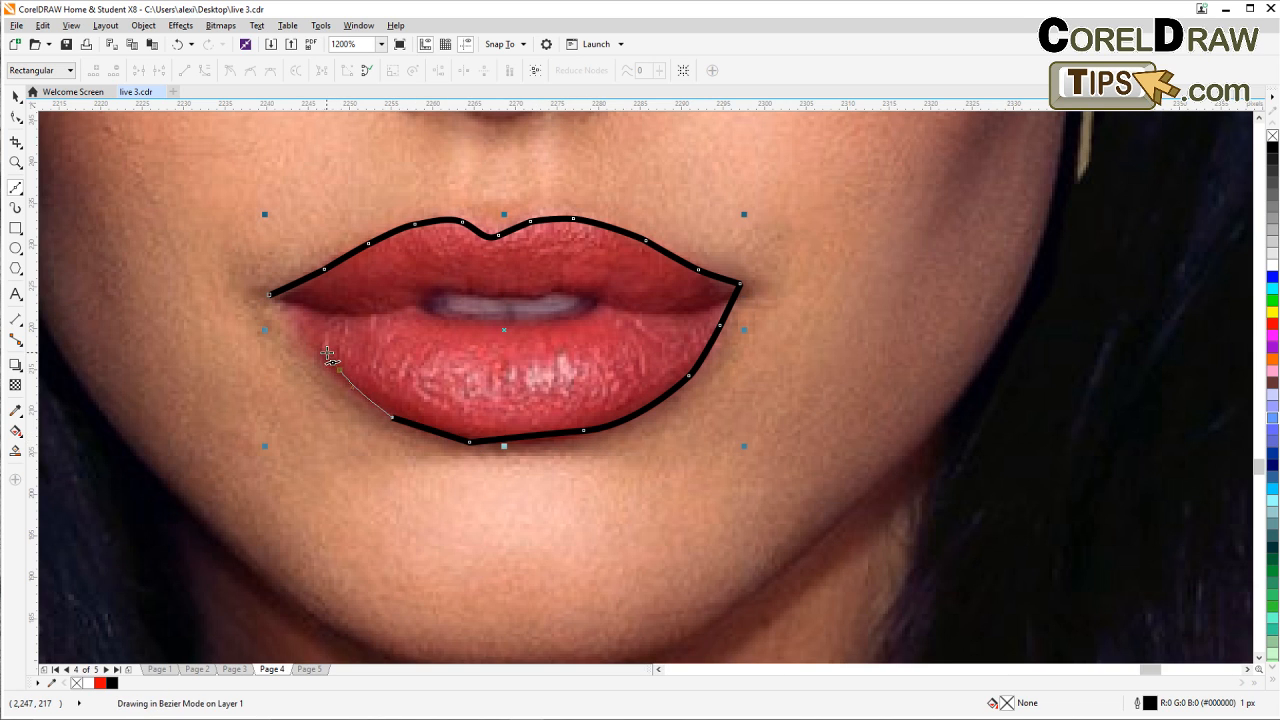
drag(327, 352, 286, 309)
click(269, 294)
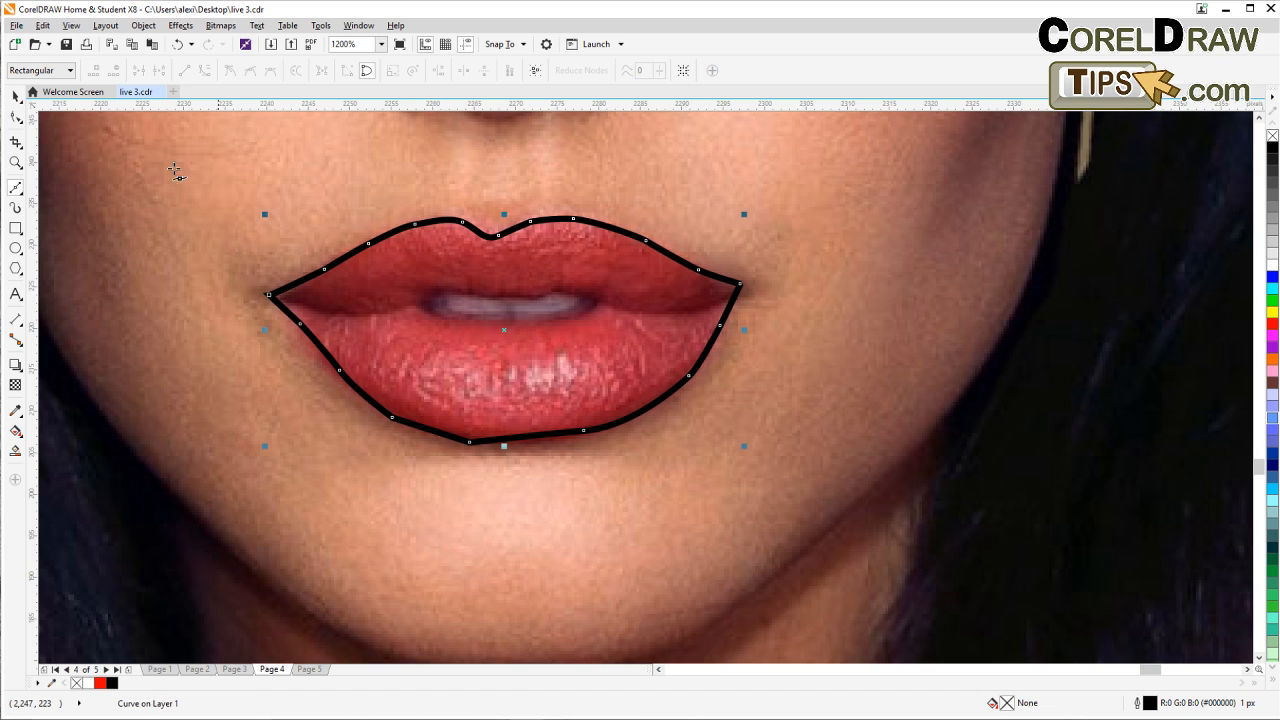
Step: Adjust the node on the image-right underside of the lower lip with the Shape tool so the outline follows the lip edge
key(F10)
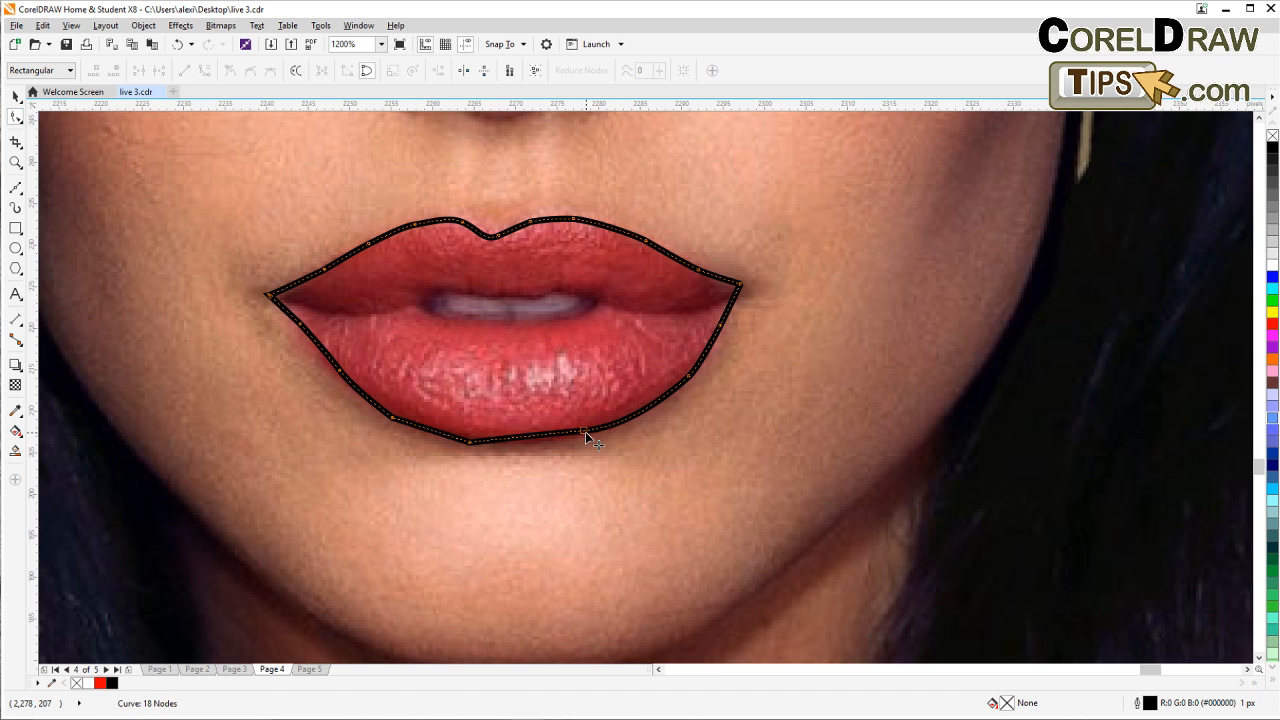
click(585, 431)
mouse_move(587, 438)
mouse_down()
mouse_move(543, 443)
mouse_move(586, 433)
mouse_up()
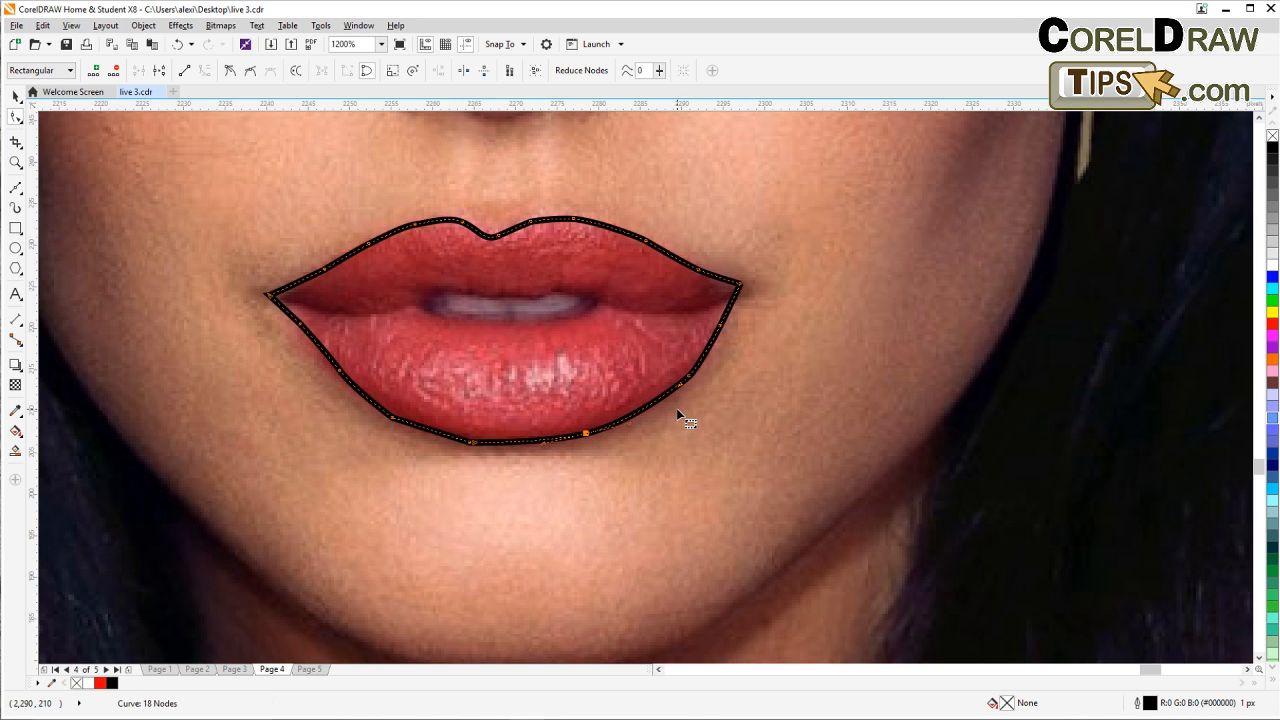
Step: Start a Bézier face outline at the image-left temple and trace the hairline up to the top of the forehead
scroll(640, 420, down, 5)
scroll(617, 401, up, 3)
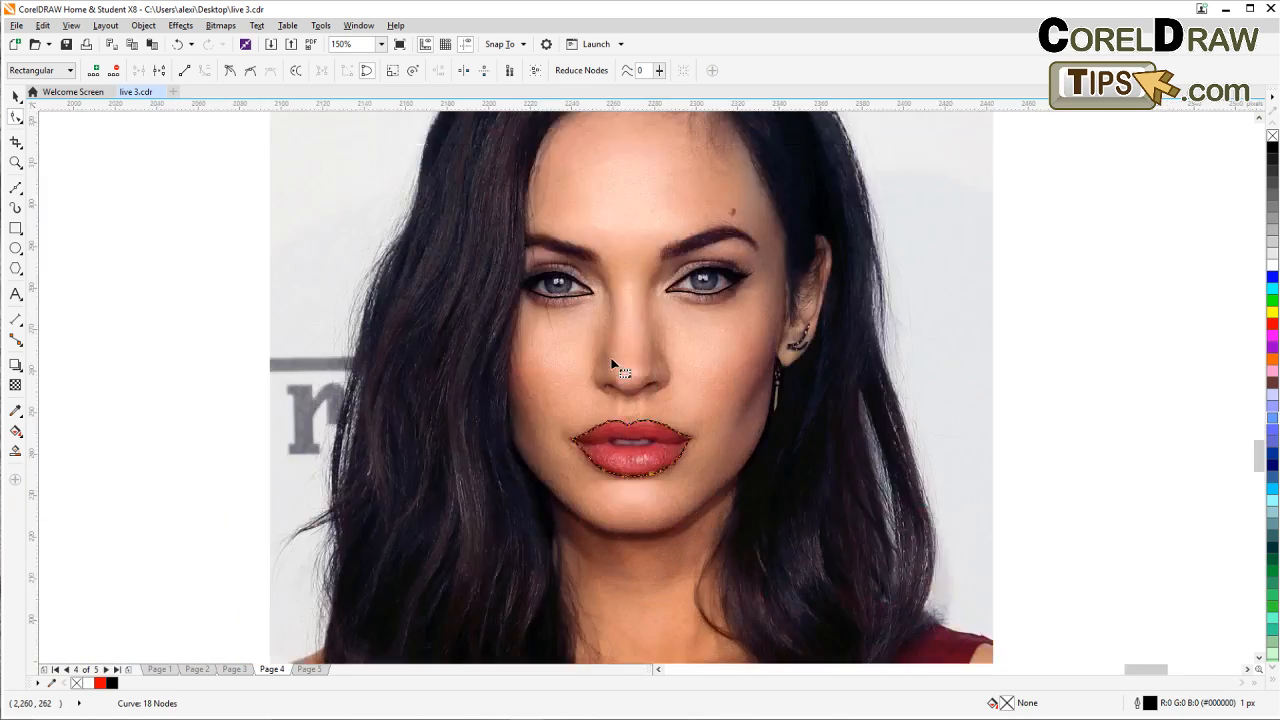
scroll(562, 400, down, 2)
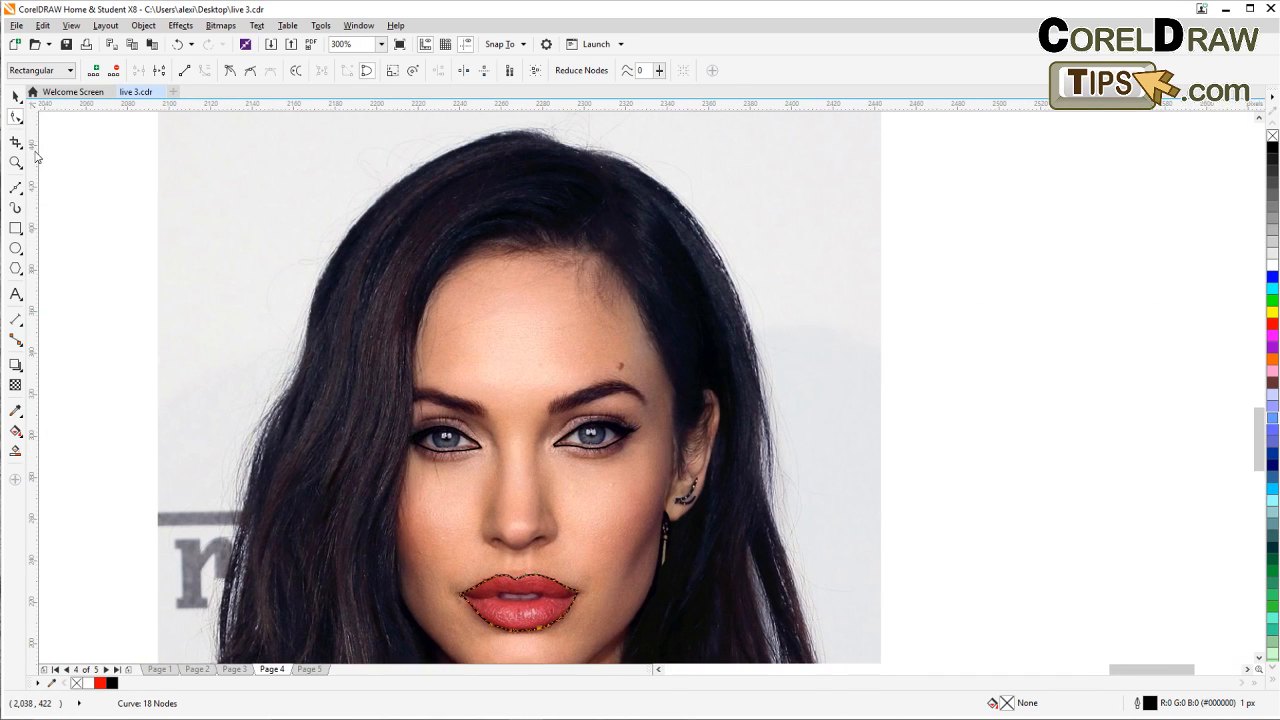
click(14, 97)
click(16, 187)
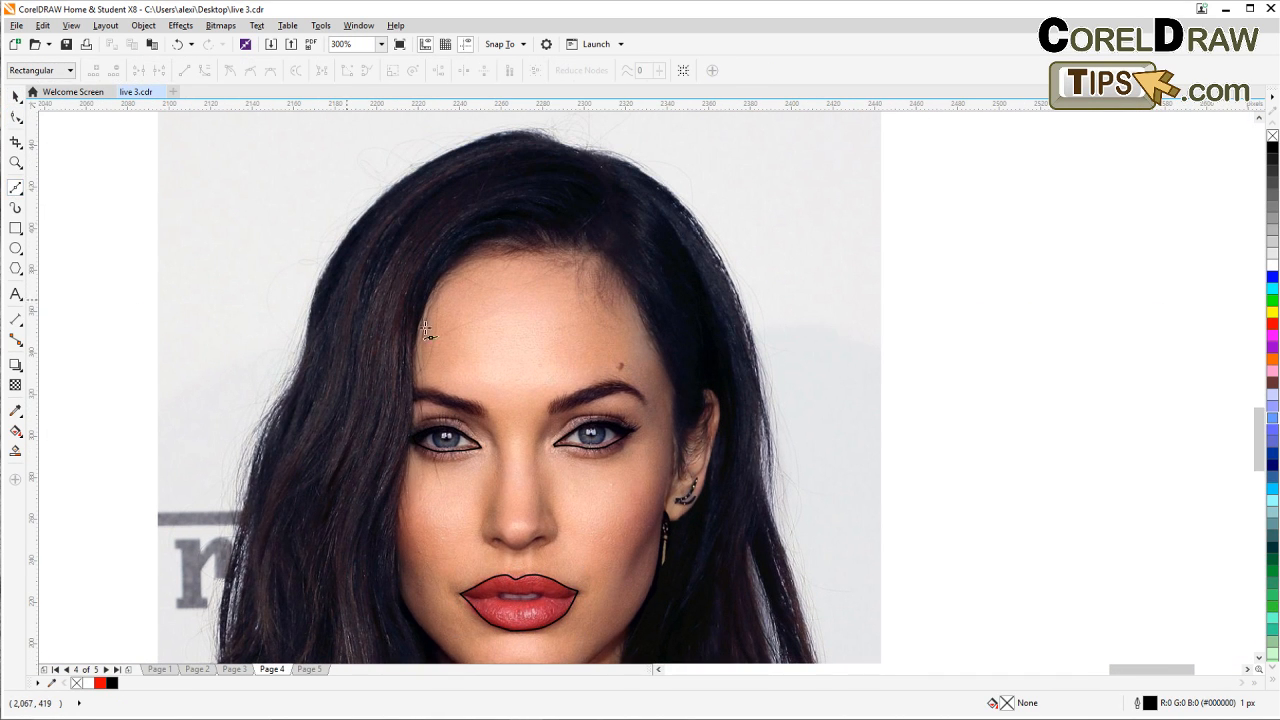
scroll(453, 289, up, 2)
click(416, 279)
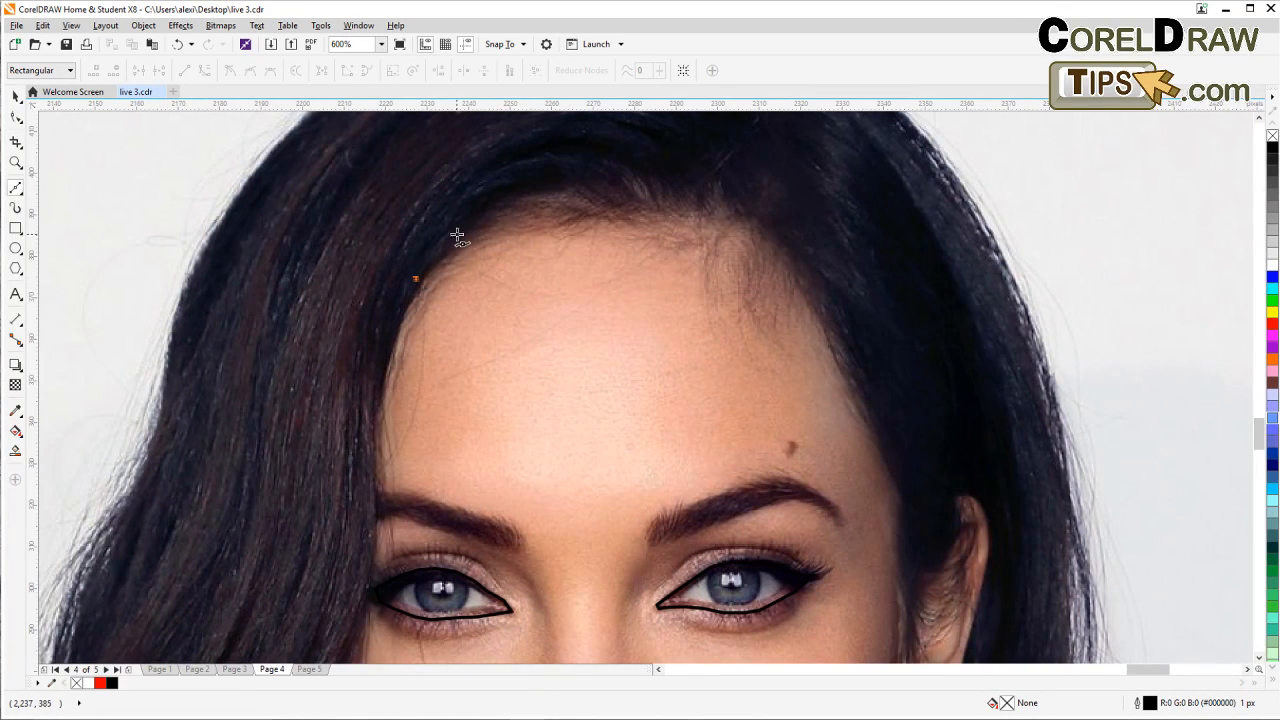
click(457, 232)
click(493, 201)
click(536, 189)
click(565, 185)
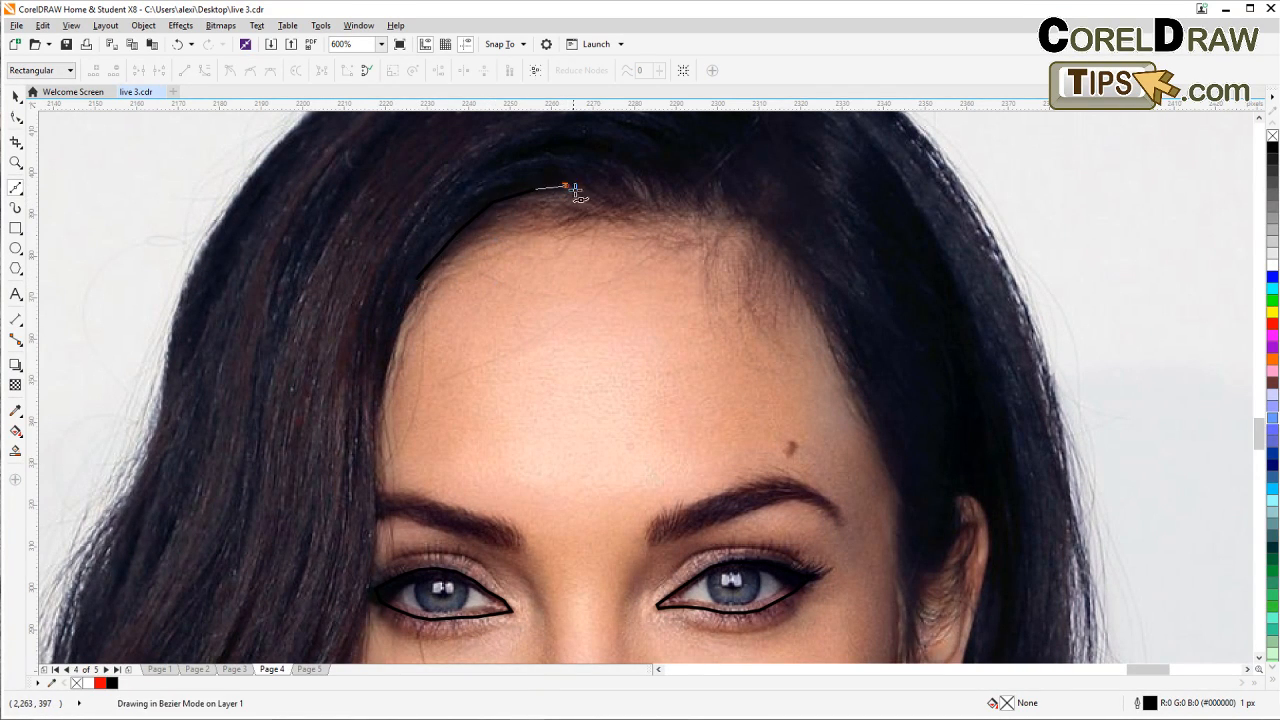
Step: Continue the face outline across the top of the forehead and around its image-right upper corner
click(595, 199)
click(613, 203)
click(652, 200)
click(693, 203)
click(733, 213)
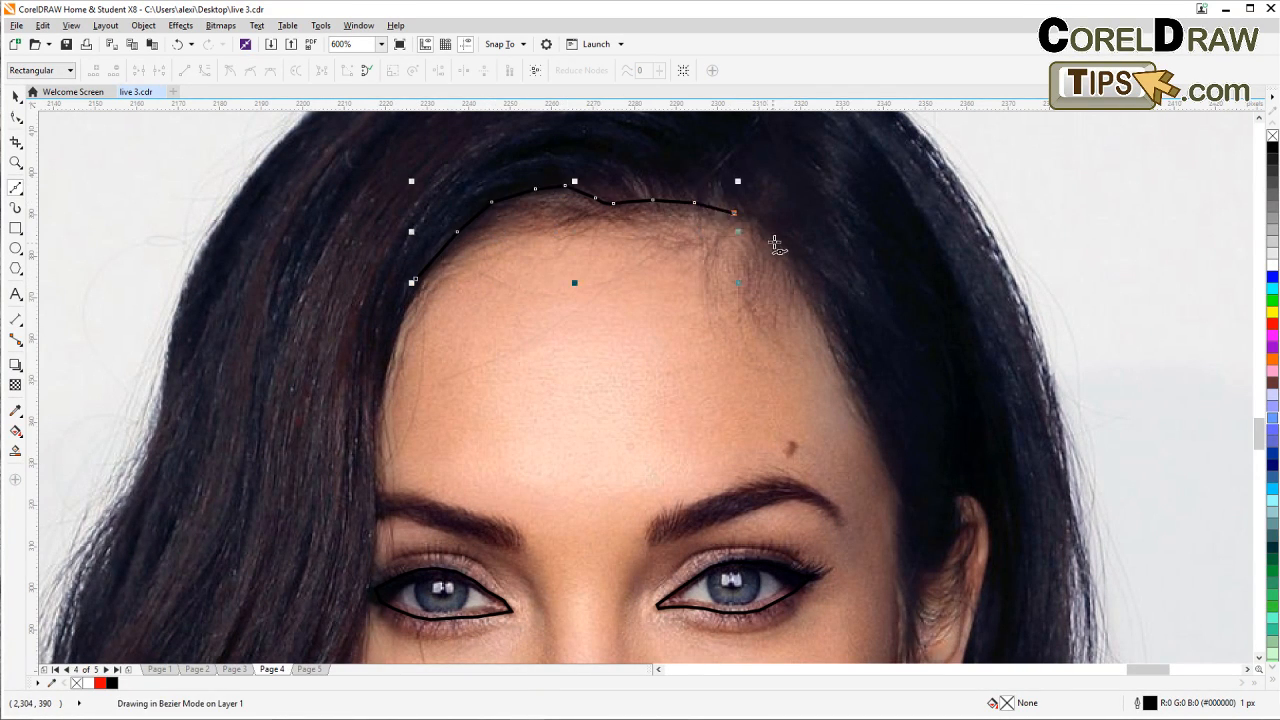
click(777, 242)
click(802, 279)
Step: Extend the face outline down the image-right temple along the hair to eye level beside the ear
drag(860, 362, 620, 267)
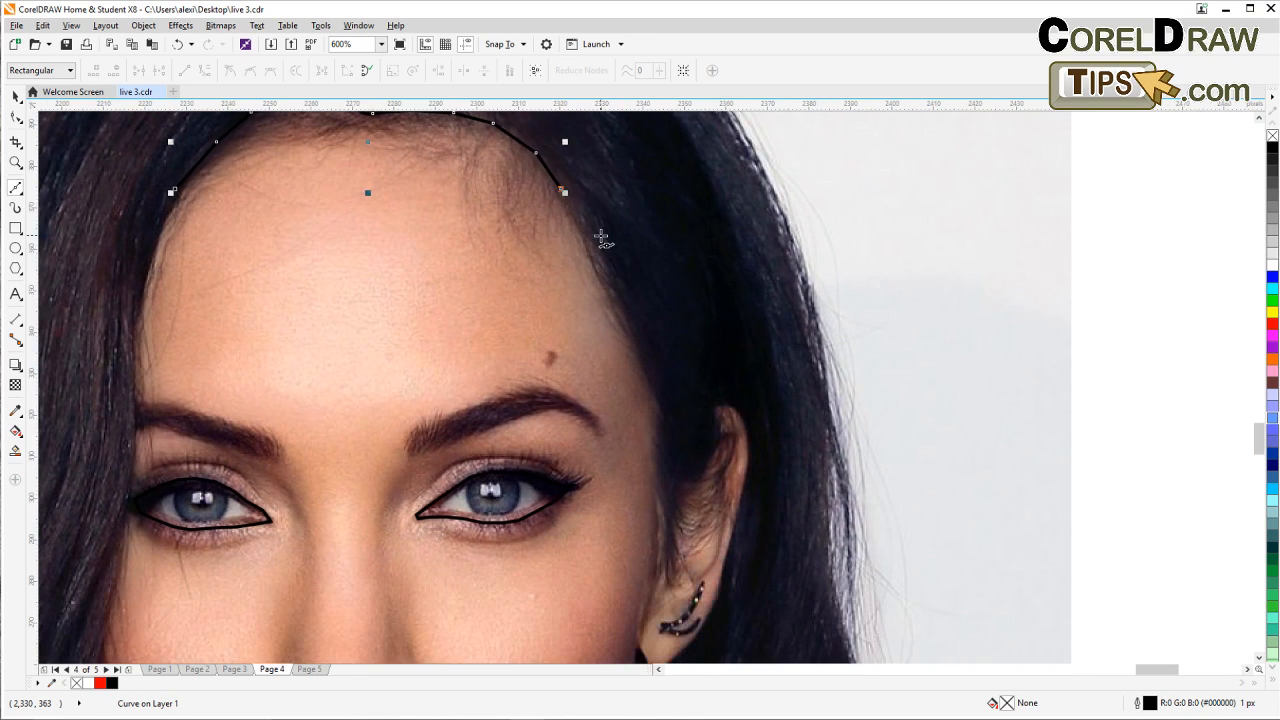
click(600, 236)
click(632, 317)
click(654, 366)
click(672, 442)
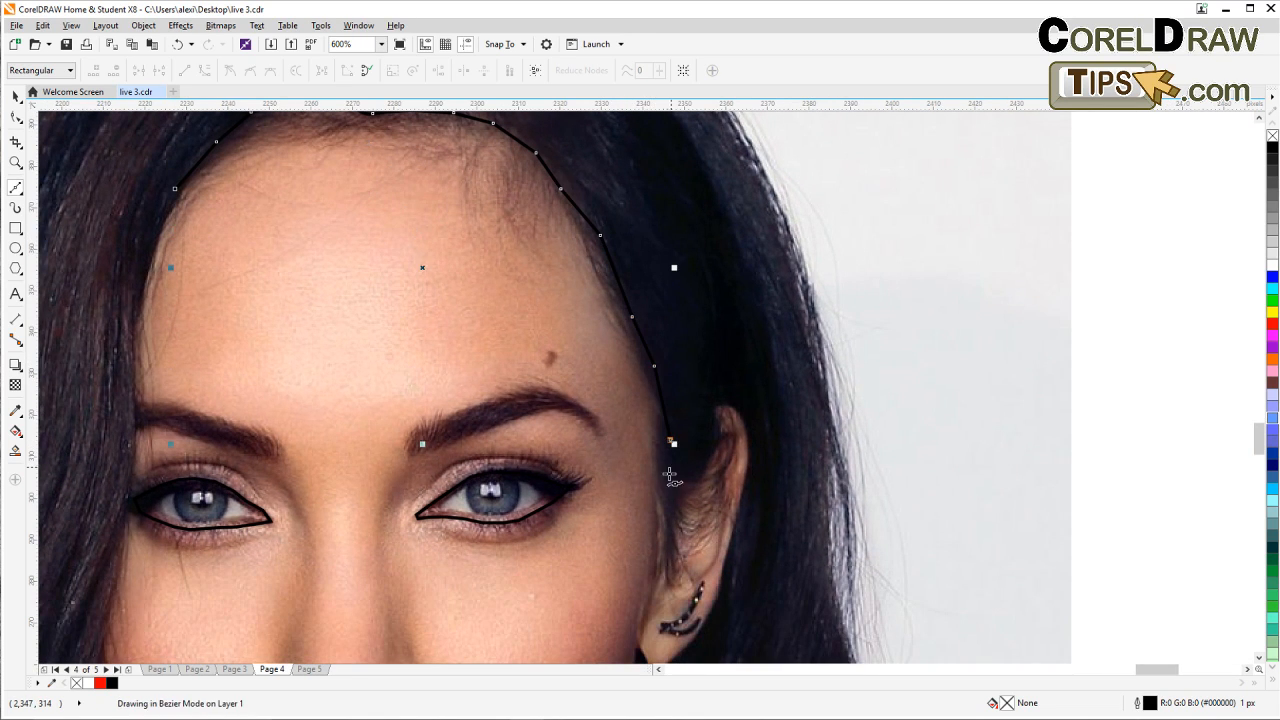
click(669, 487)
Step: Trace the face outline down the image-right cheek, between the face and the ear, to the hanging earring
scroll(666, 470, down, 4)
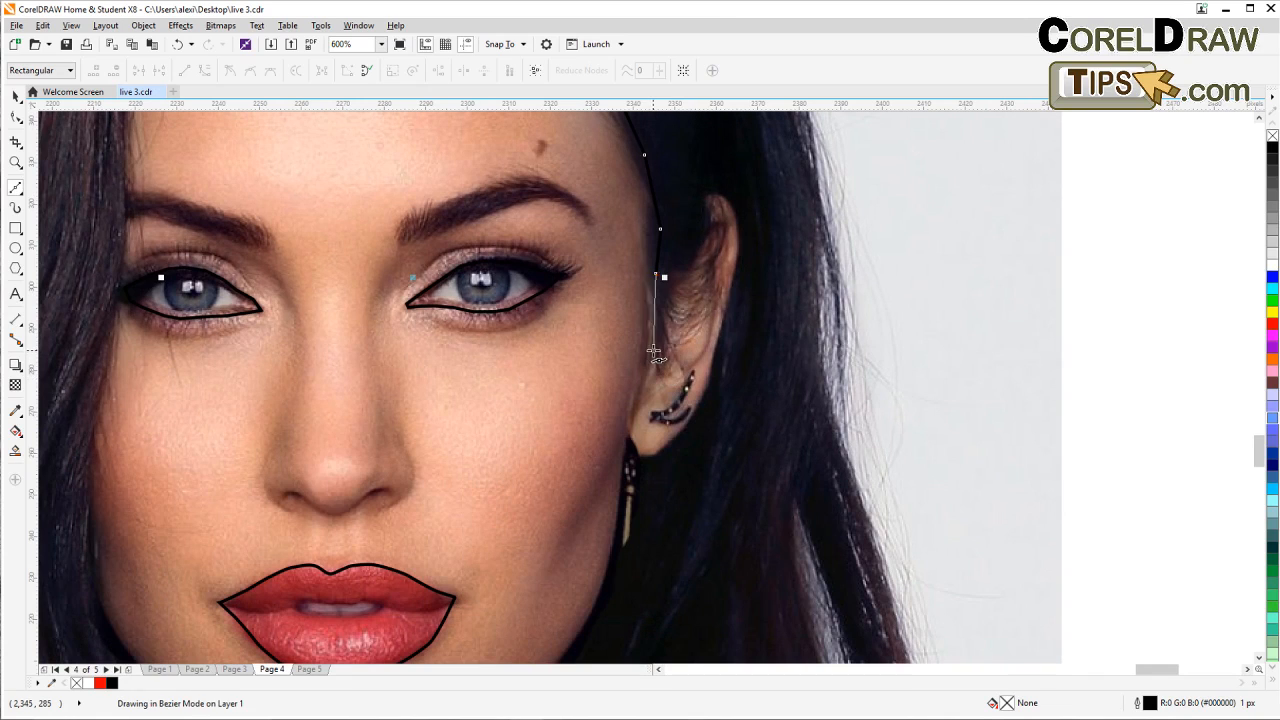
click(652, 350)
click(638, 394)
click(626, 437)
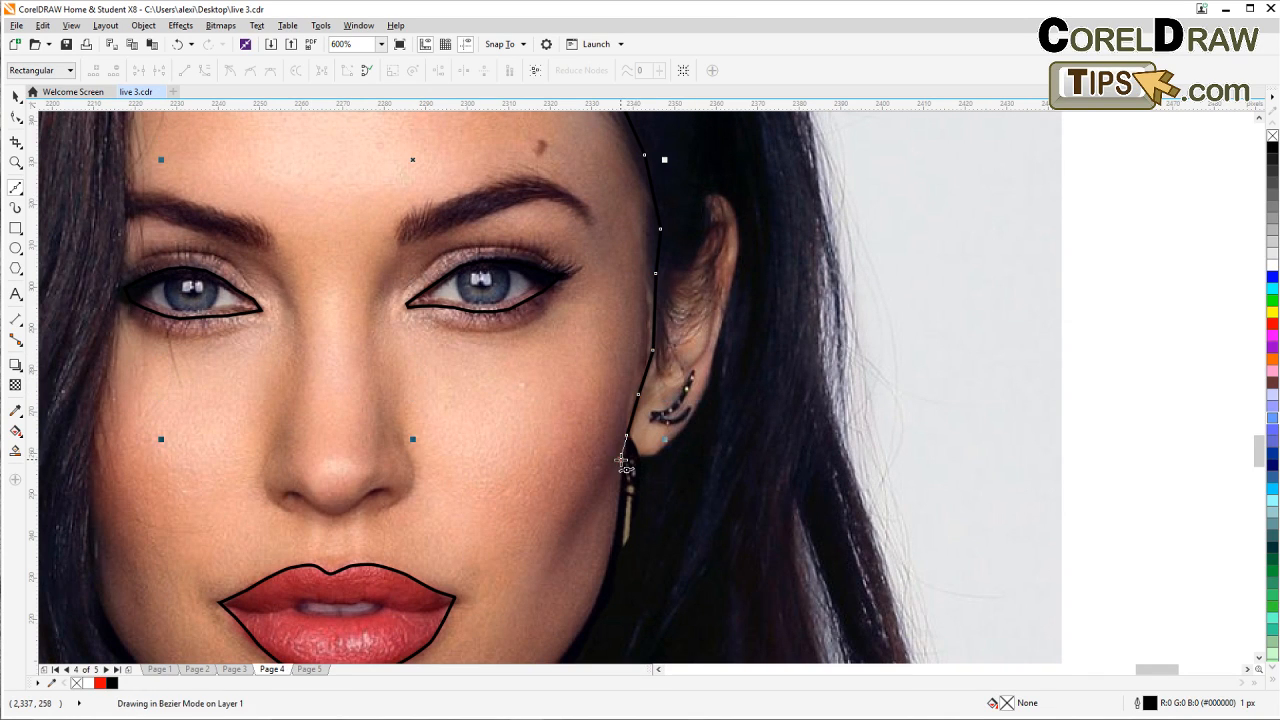
click(621, 459)
Step: Trace the image-right jawline from the hanging earring down to where the jaw meets the neck
scroll(615, 420, down, 4)
click(598, 320)
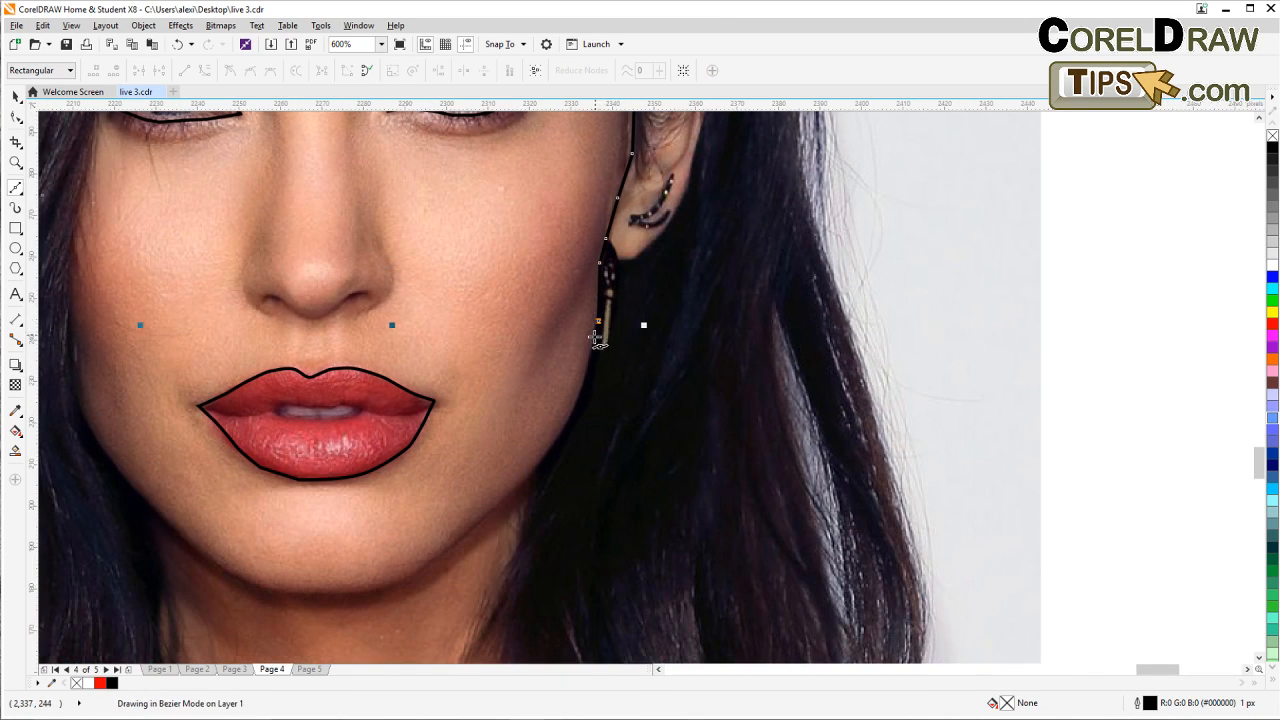
click(592, 347)
click(585, 379)
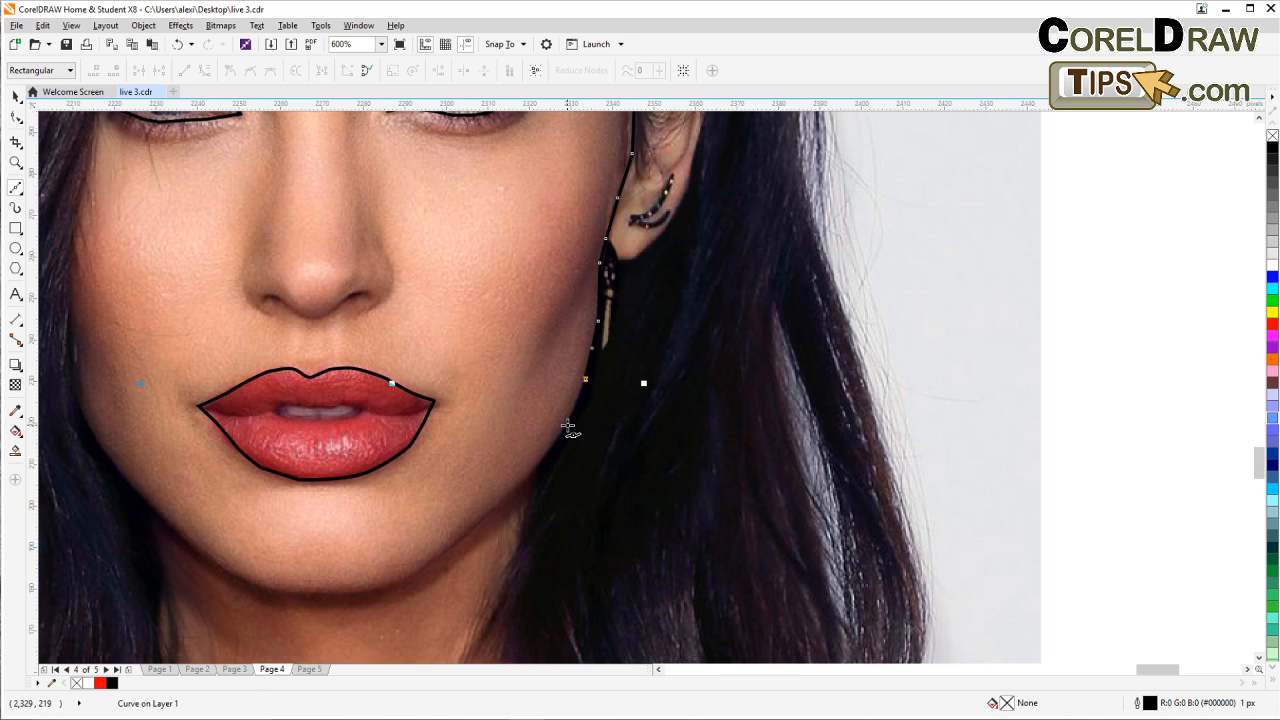
click(567, 424)
click(534, 475)
click(501, 507)
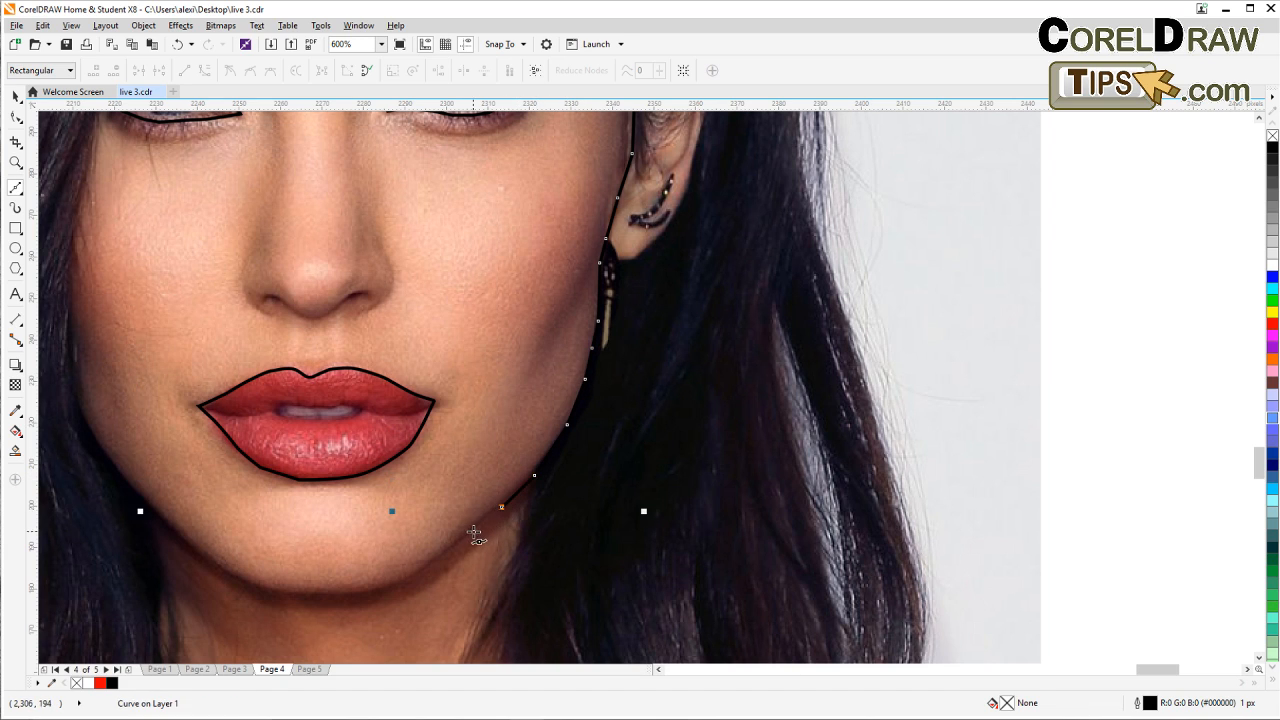
Step: Trace the face outline around the underside of the chin and onto the image-left jaw
click(473, 531)
click(447, 553)
click(421, 571)
click(386, 589)
click(347, 595)
click(292, 596)
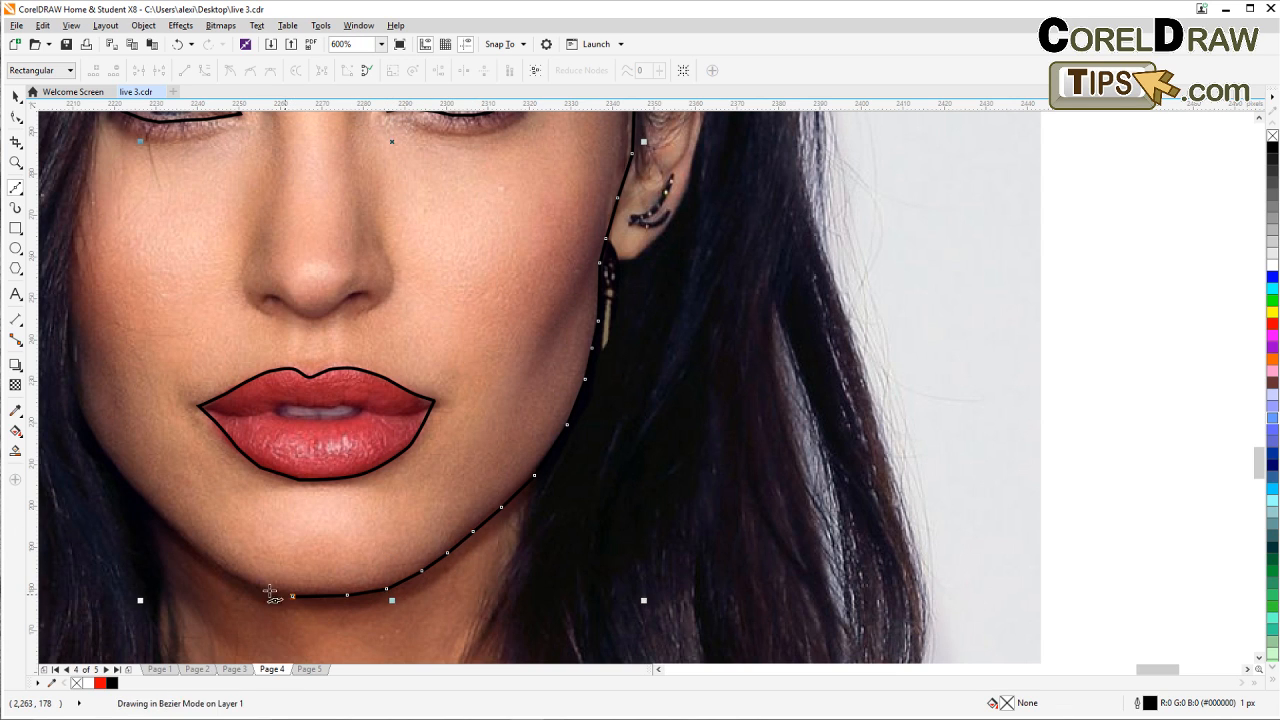
click(244, 580)
click(207, 555)
click(168, 525)
Step: Trace the face outline up the image-left jaw and cheek along the hair to just below the eye
drag(209, 472, 463, 512)
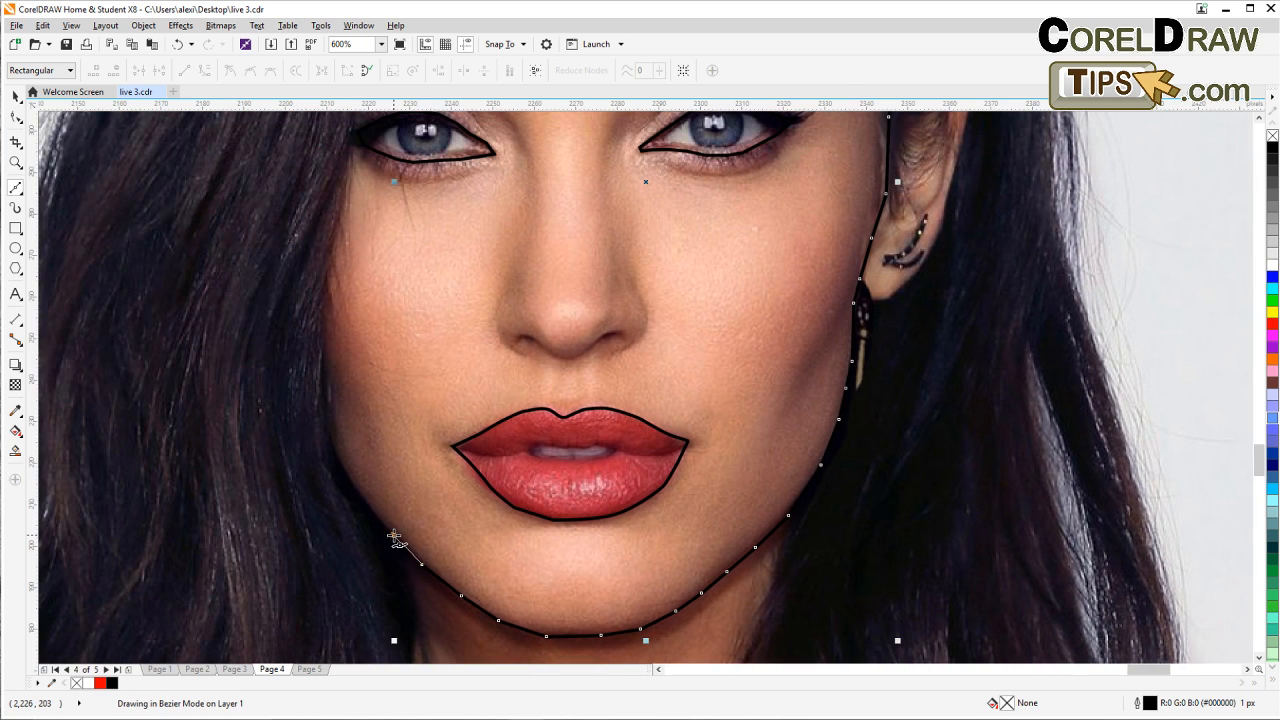
click(393, 535)
click(359, 498)
click(343, 468)
click(327, 424)
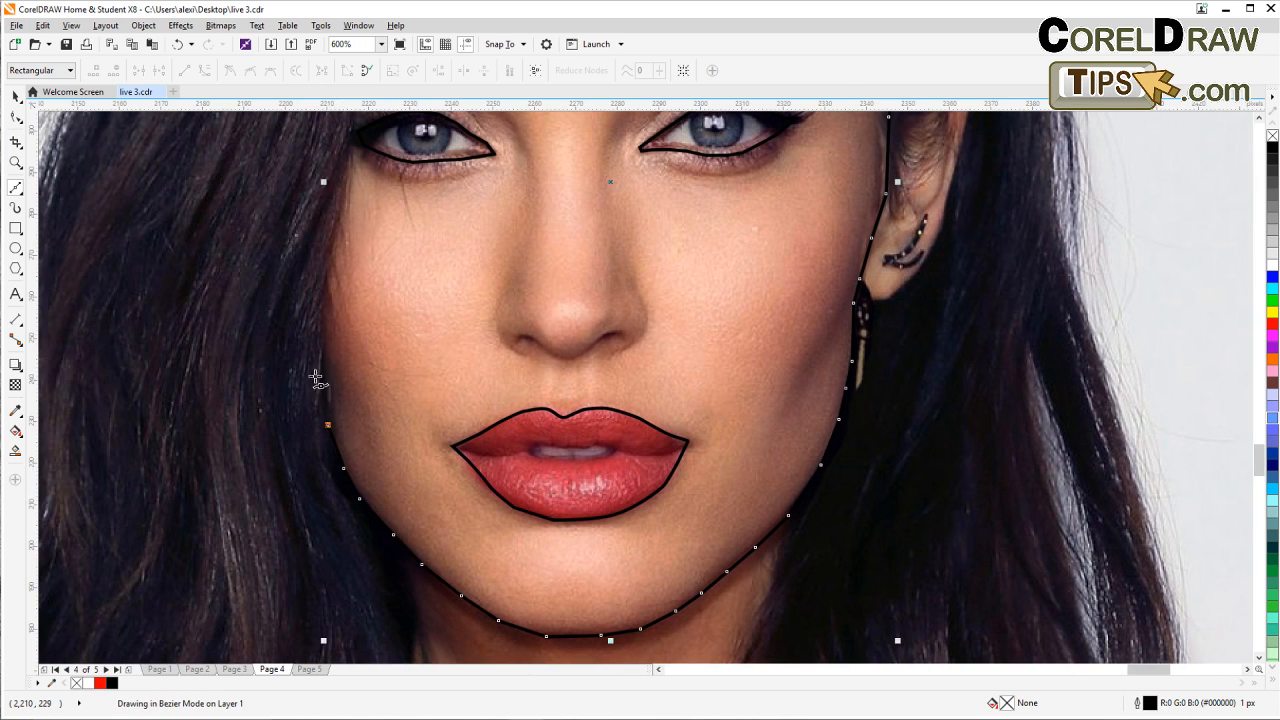
click(315, 373)
click(315, 327)
click(320, 268)
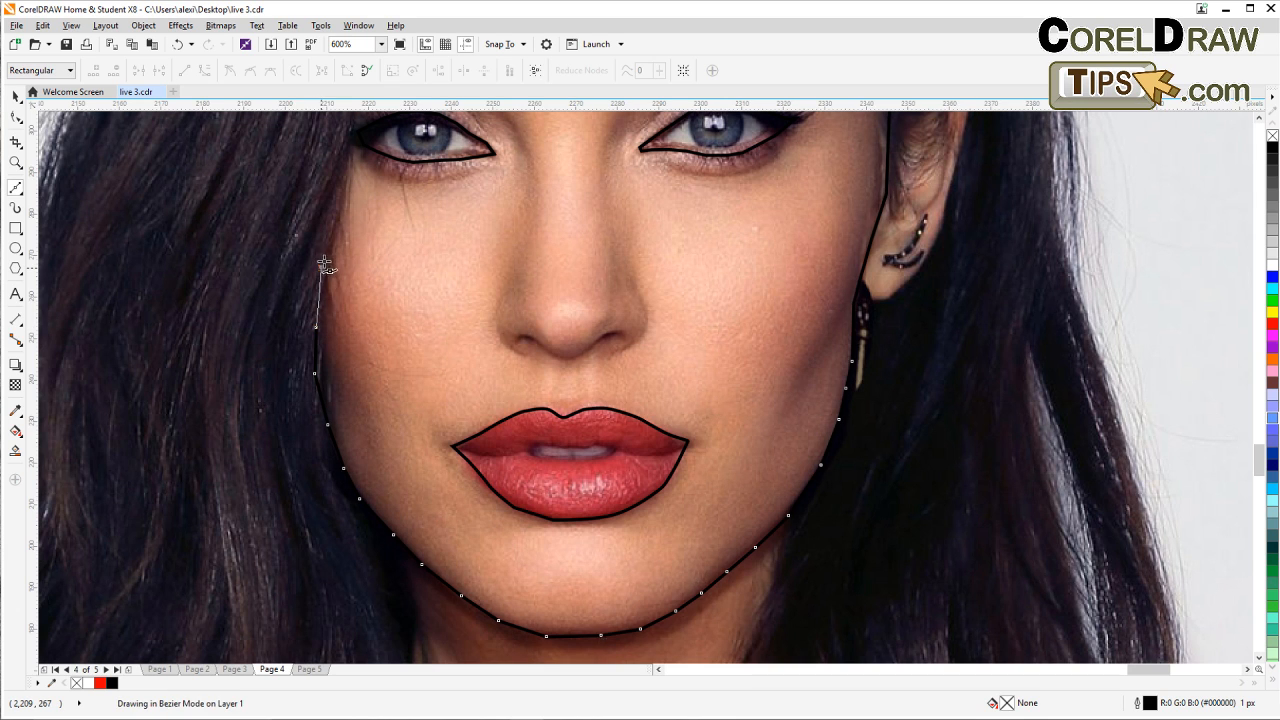
click(332, 217)
Step: Extend the face outline up the image-left hair edge past the outer eye corner to just above the eyebrow
drag(348, 218, 387, 448)
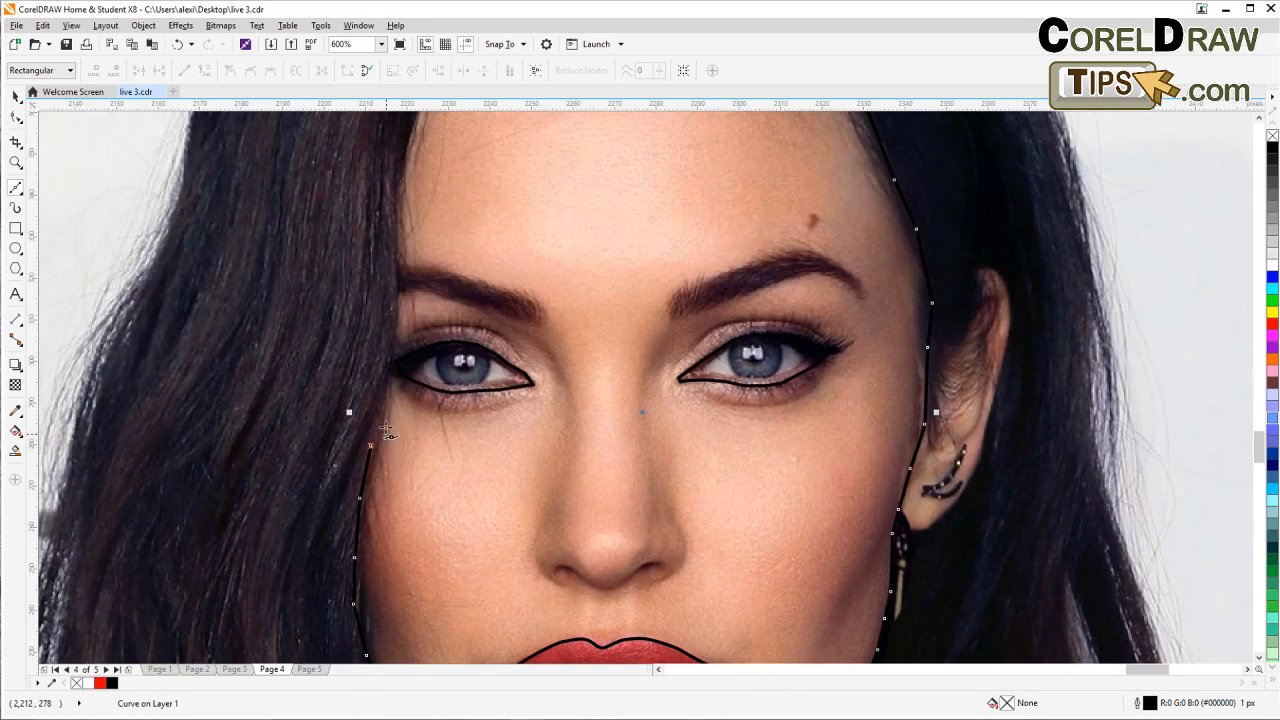
click(378, 398)
click(384, 364)
click(390, 318)
click(393, 270)
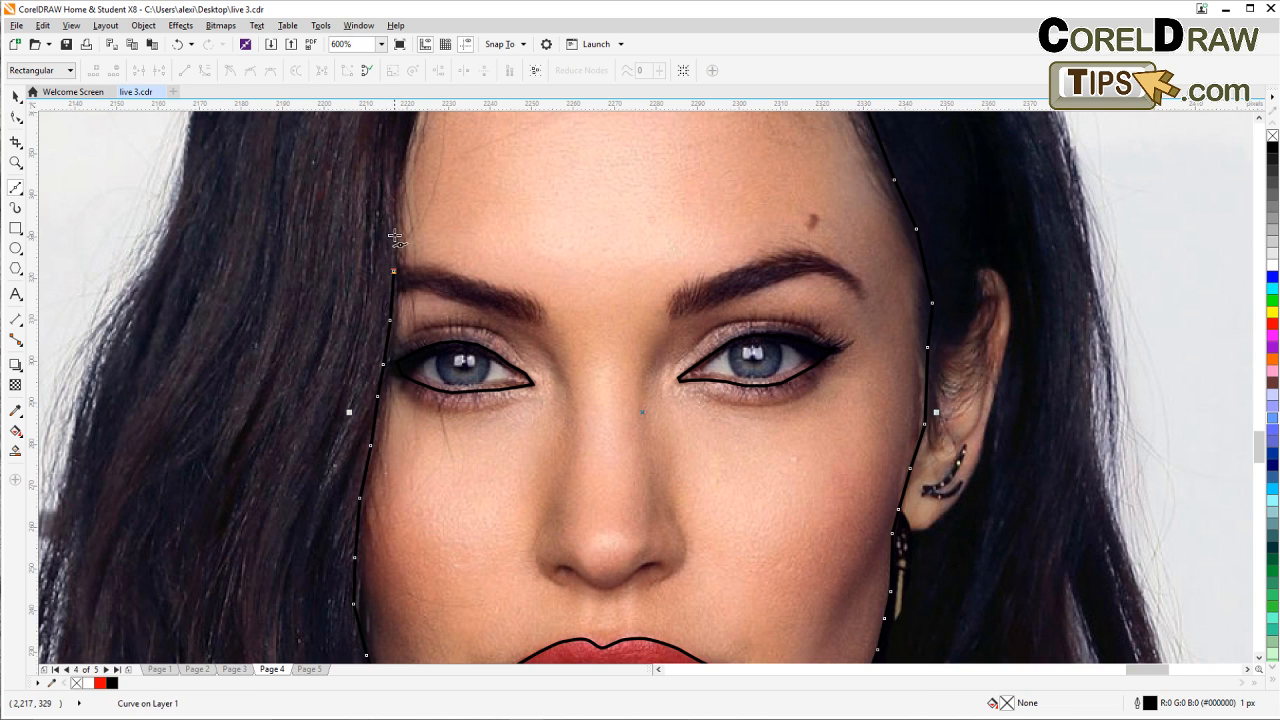
click(393, 232)
Step: Trace the image-left edge of the forehead up to the starting node and close the face outline
drag(489, 243, 534, 538)
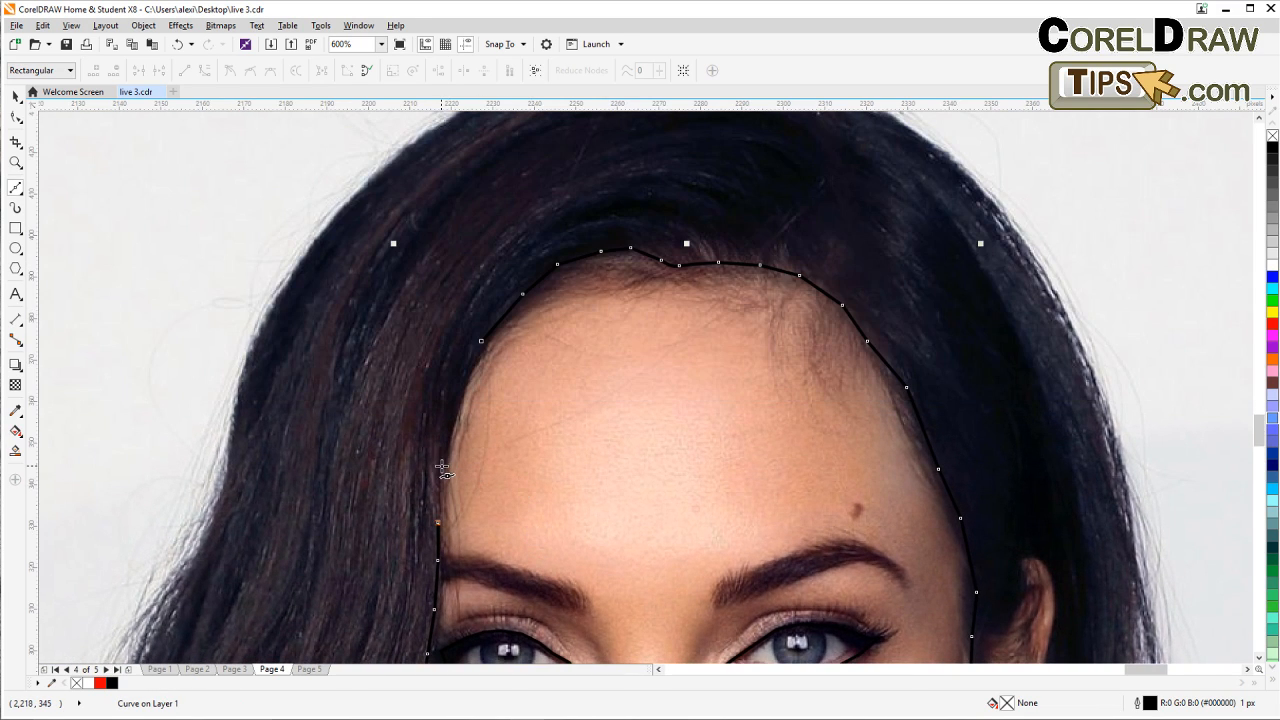
click(441, 465)
click(450, 416)
click(460, 381)
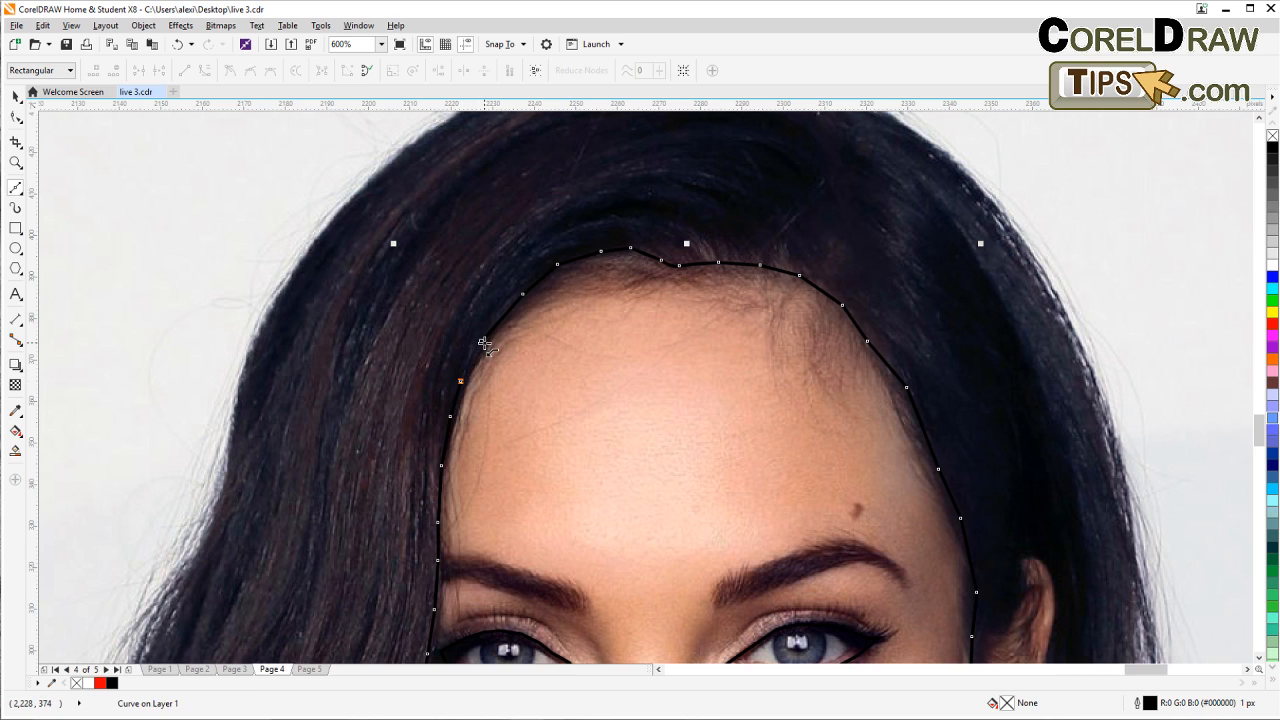
click(484, 344)
scroll(466, 357, down, 2)
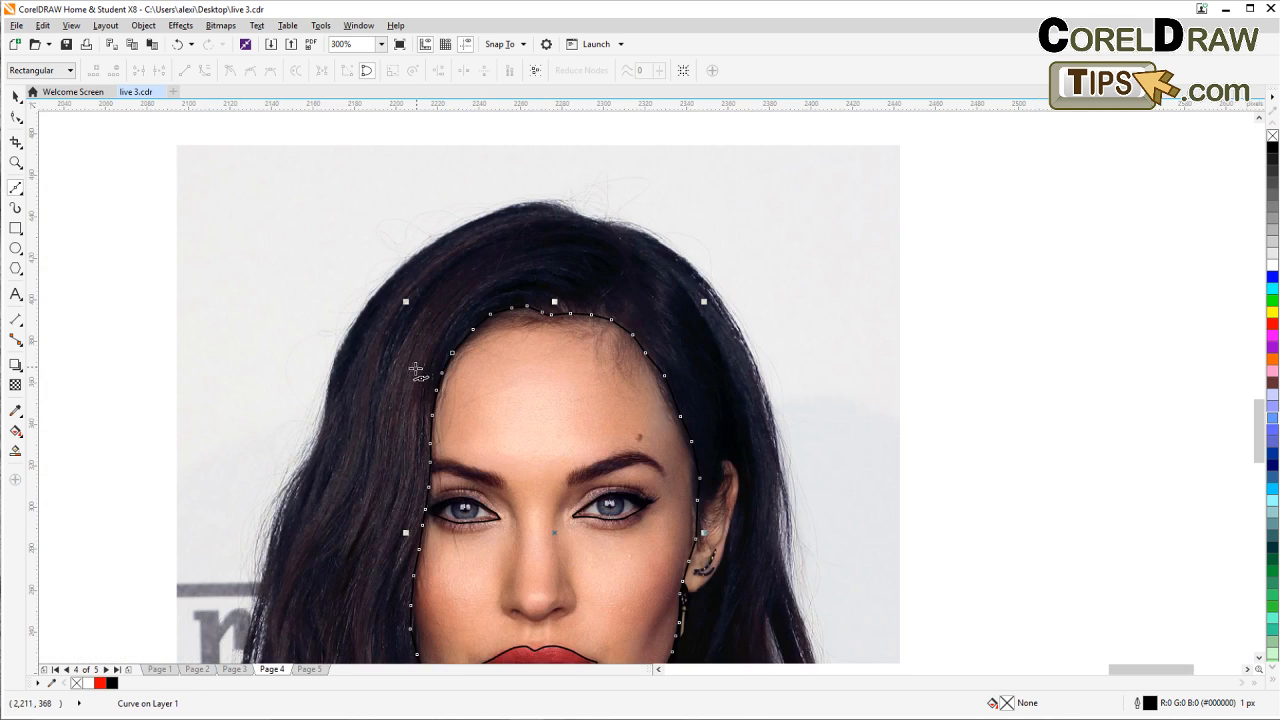
Step: Inspect the face, eye and lip outlines one by one by selecting each curve on the portrait
scroll(272, 267, down, 1)
click(15, 96)
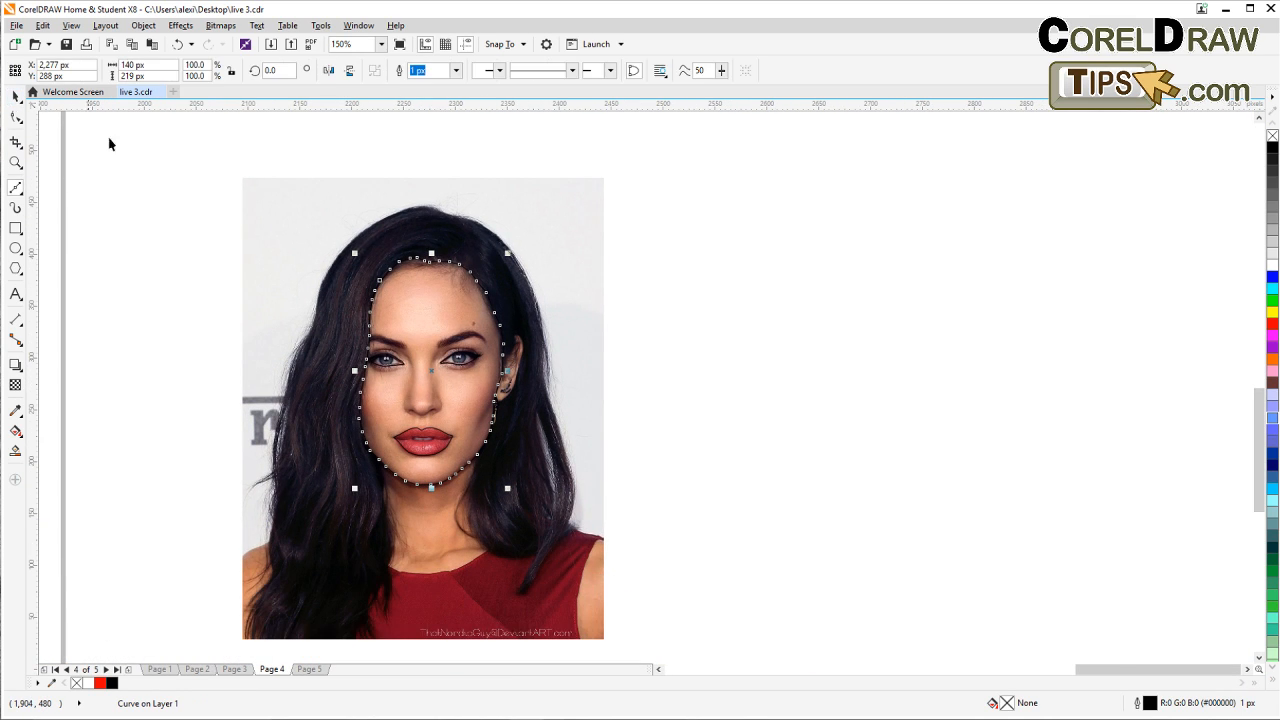
click(697, 332)
drag(736, 243, 287, 551)
click(742, 254)
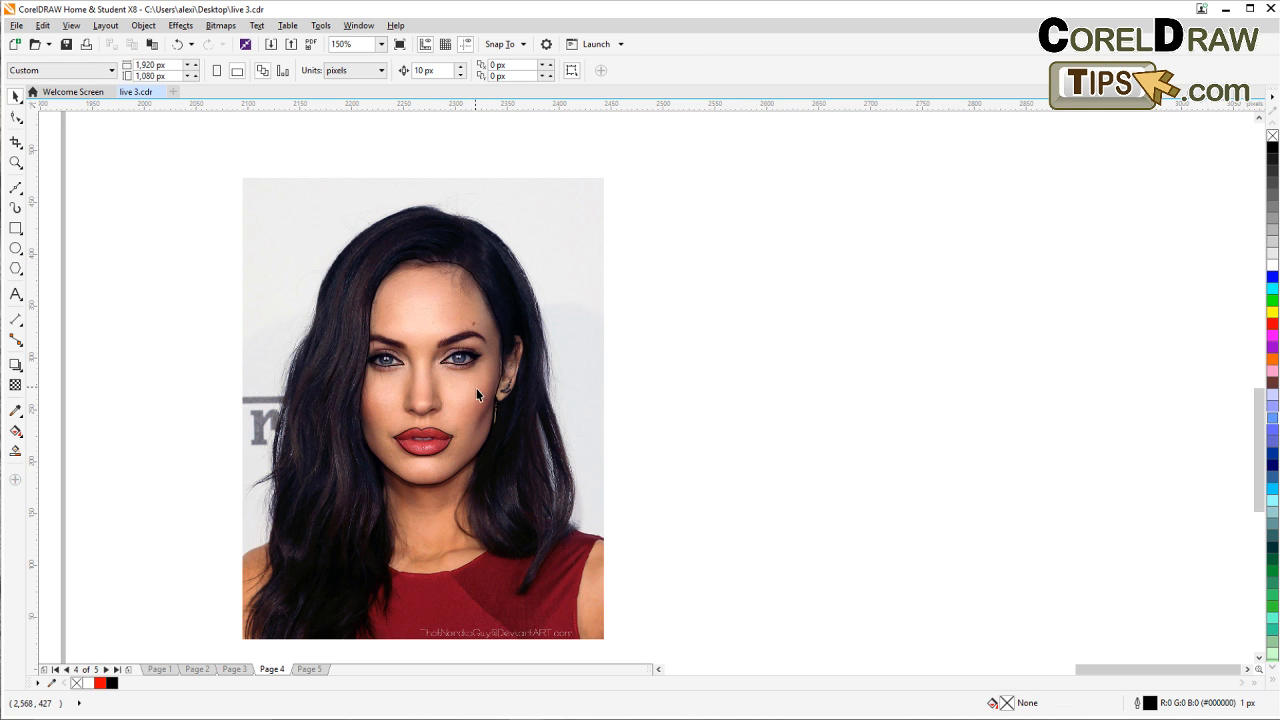
click(421, 456)
scroll(398, 367, up, 2)
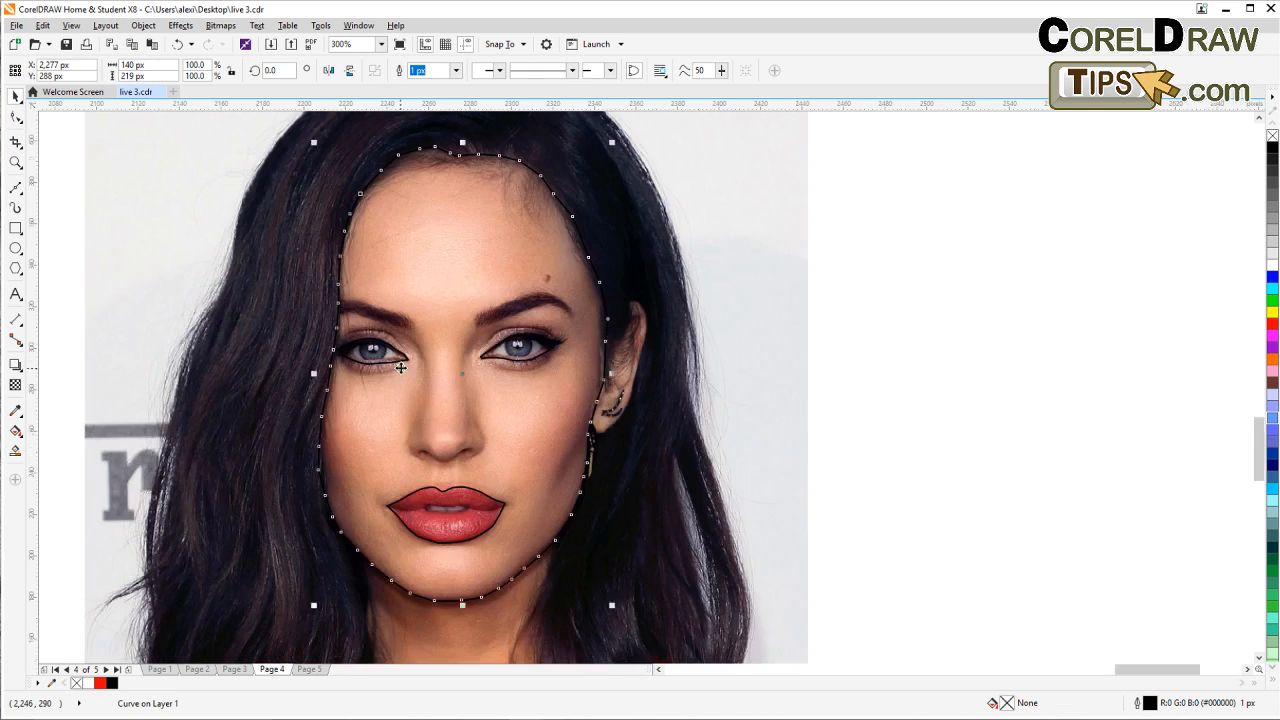
click(367, 357)
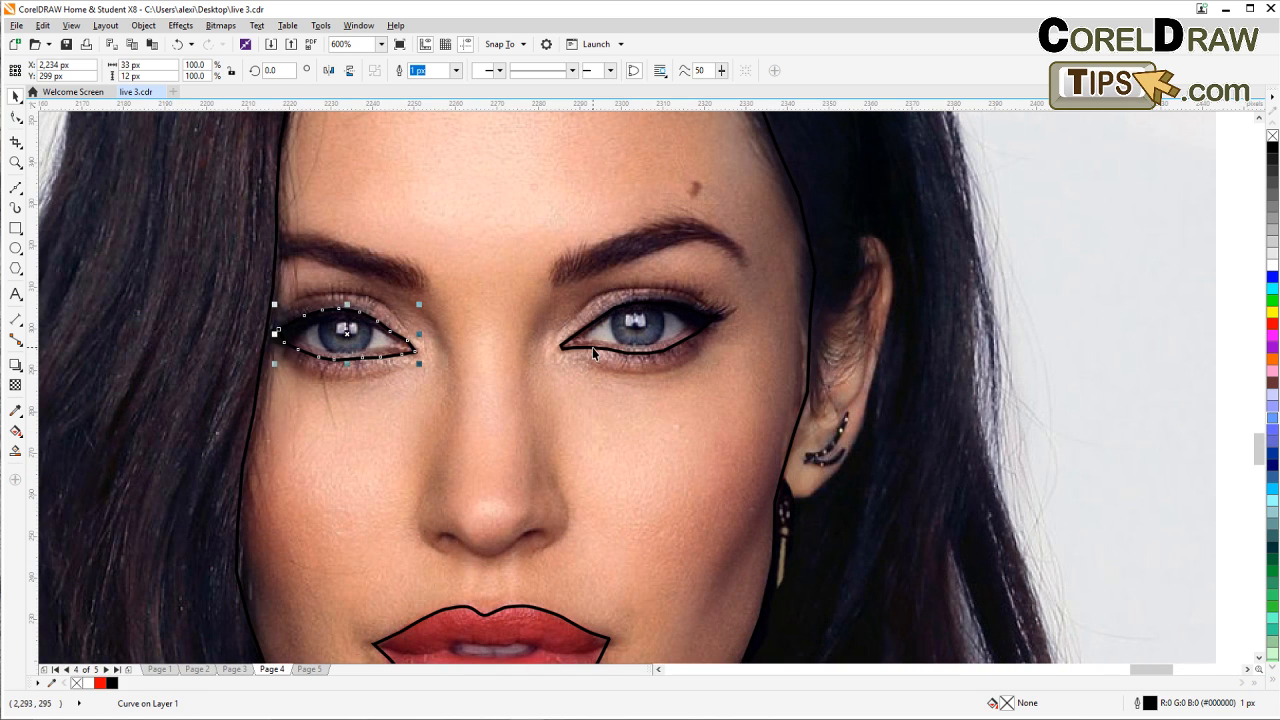
click(592, 347)
click(507, 610)
scroll(517, 599, down, 1)
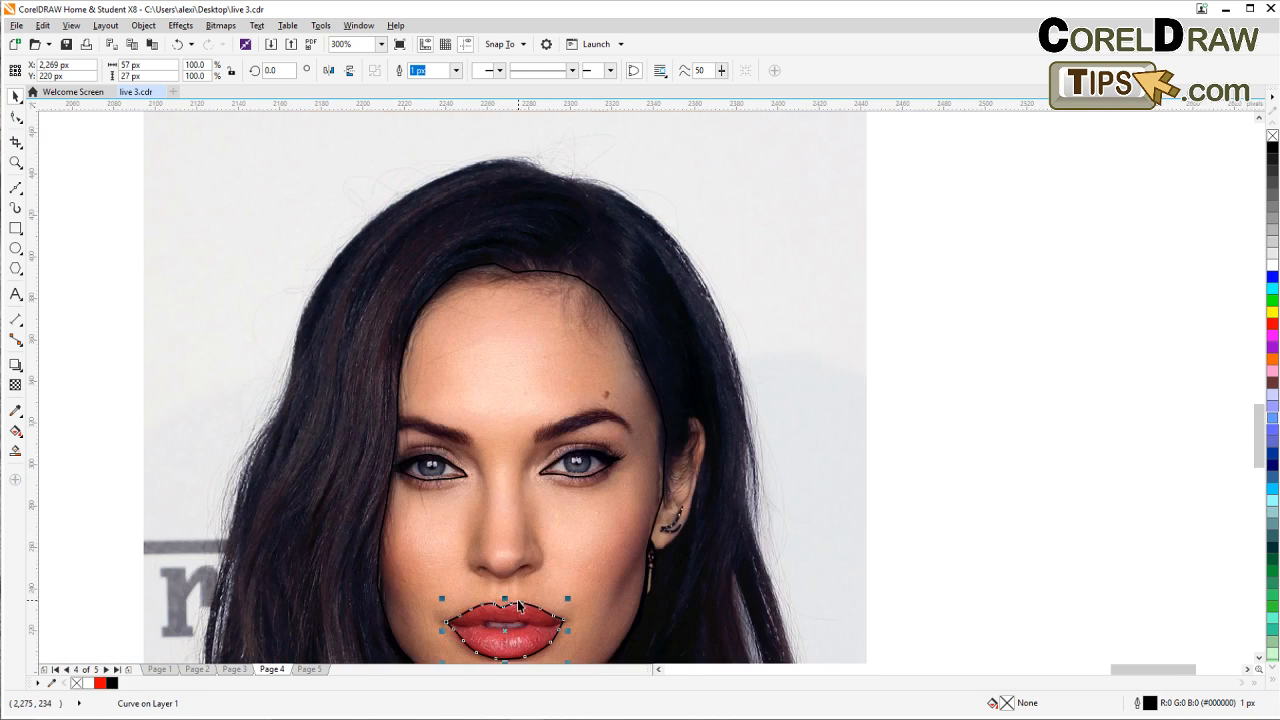
drag(882, 550, 758, 454)
click(854, 423)
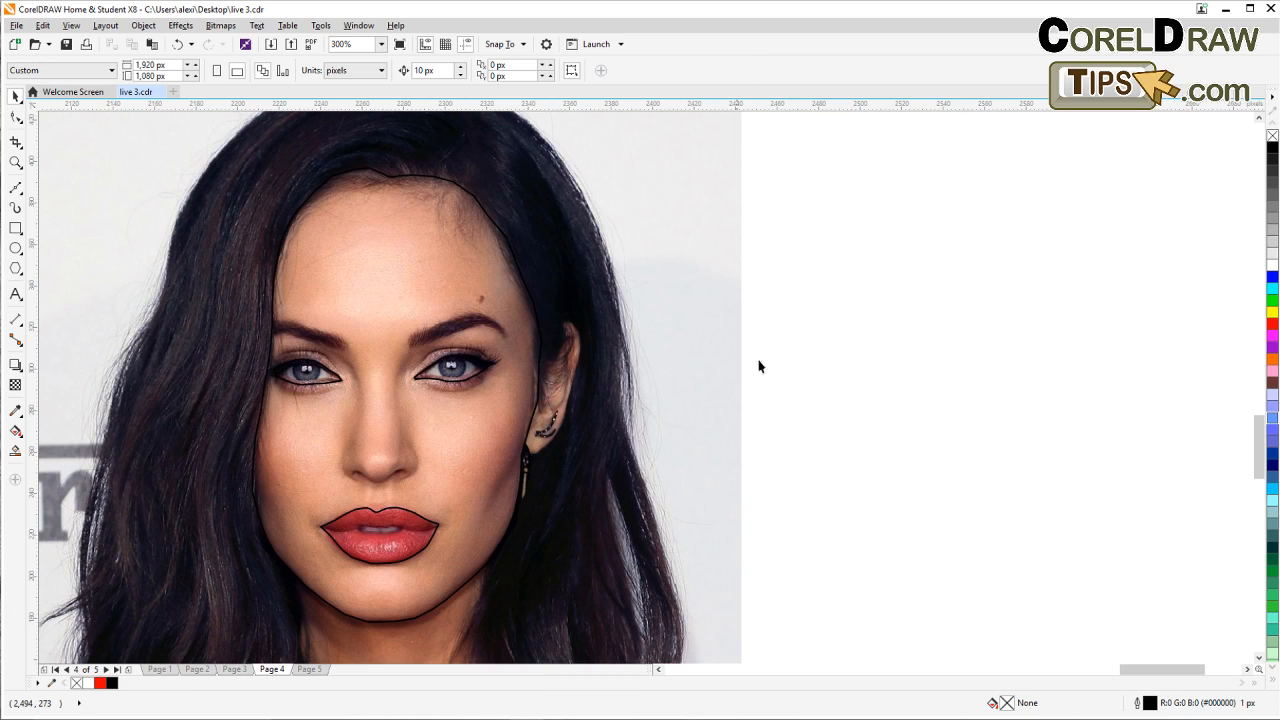
Step: Fill the face, eye and lip outlines with light grey #E6E6E6 and combine them into one face shape with eye and lip cutouts
drag(900, 152, 158, 650)
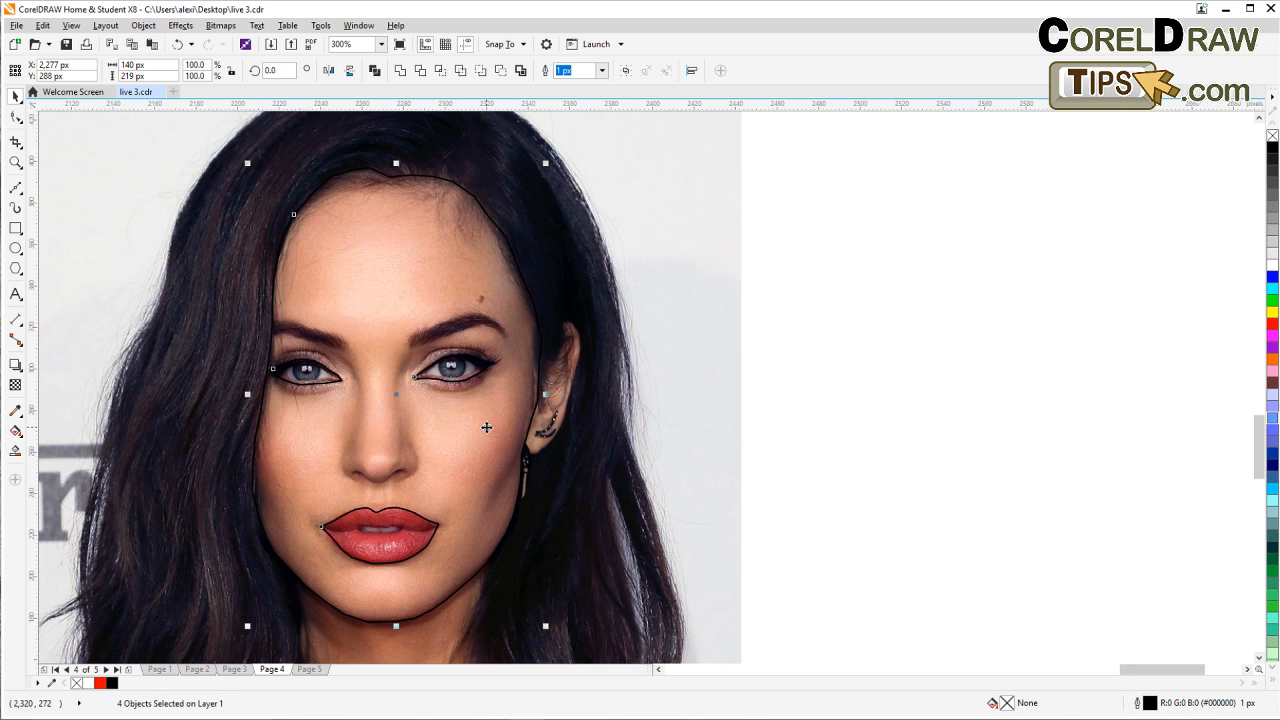
click(1272, 252)
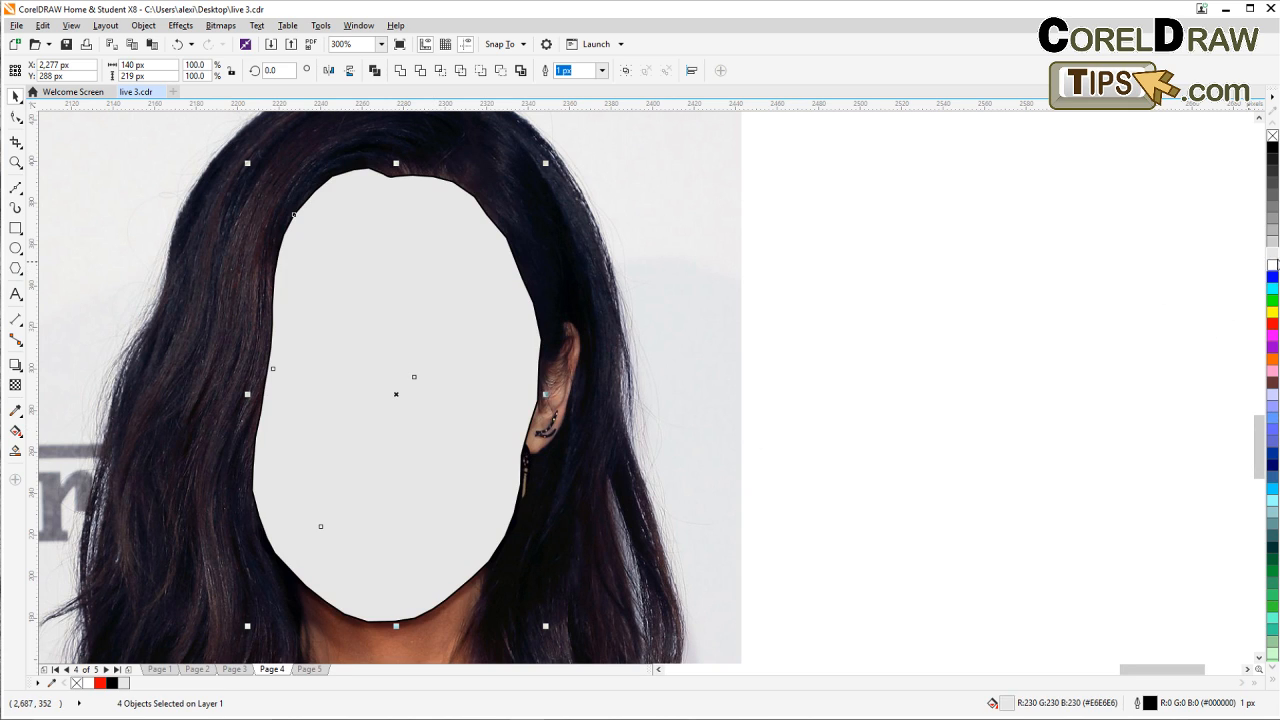
click(375, 71)
scroll(878, 351, down, 1)
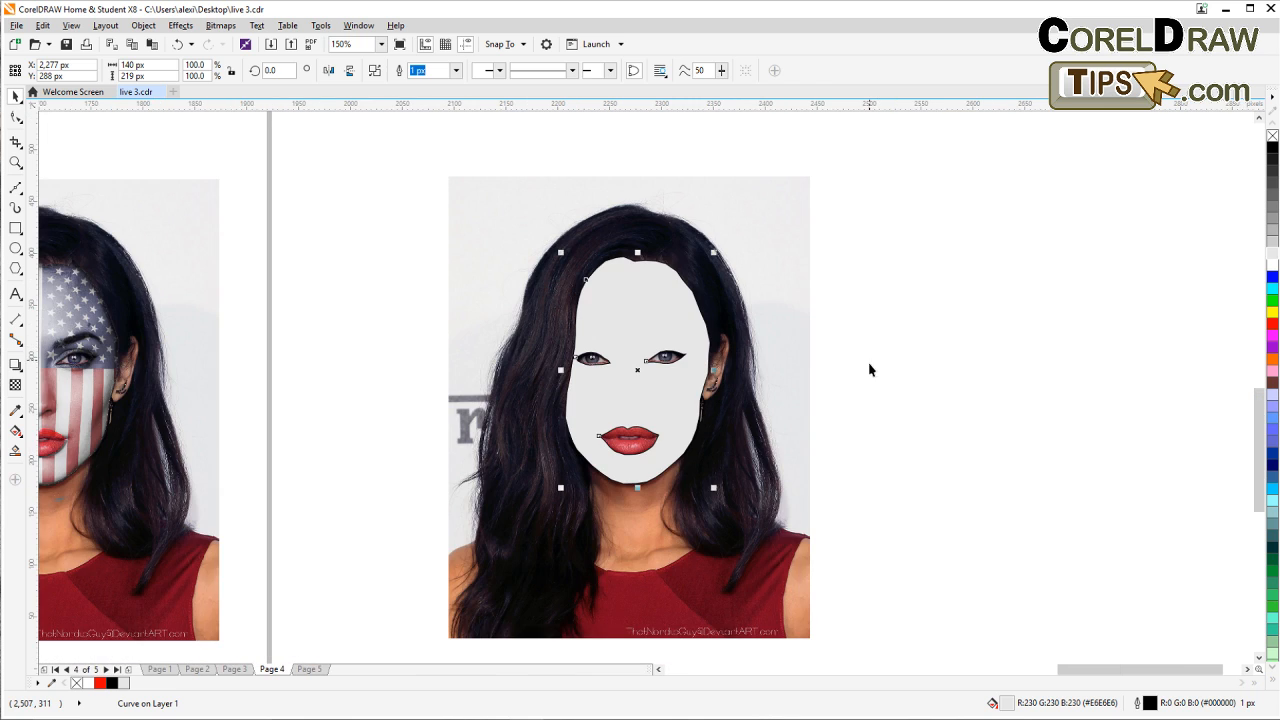
click(870, 369)
scroll(657, 397, up, 1)
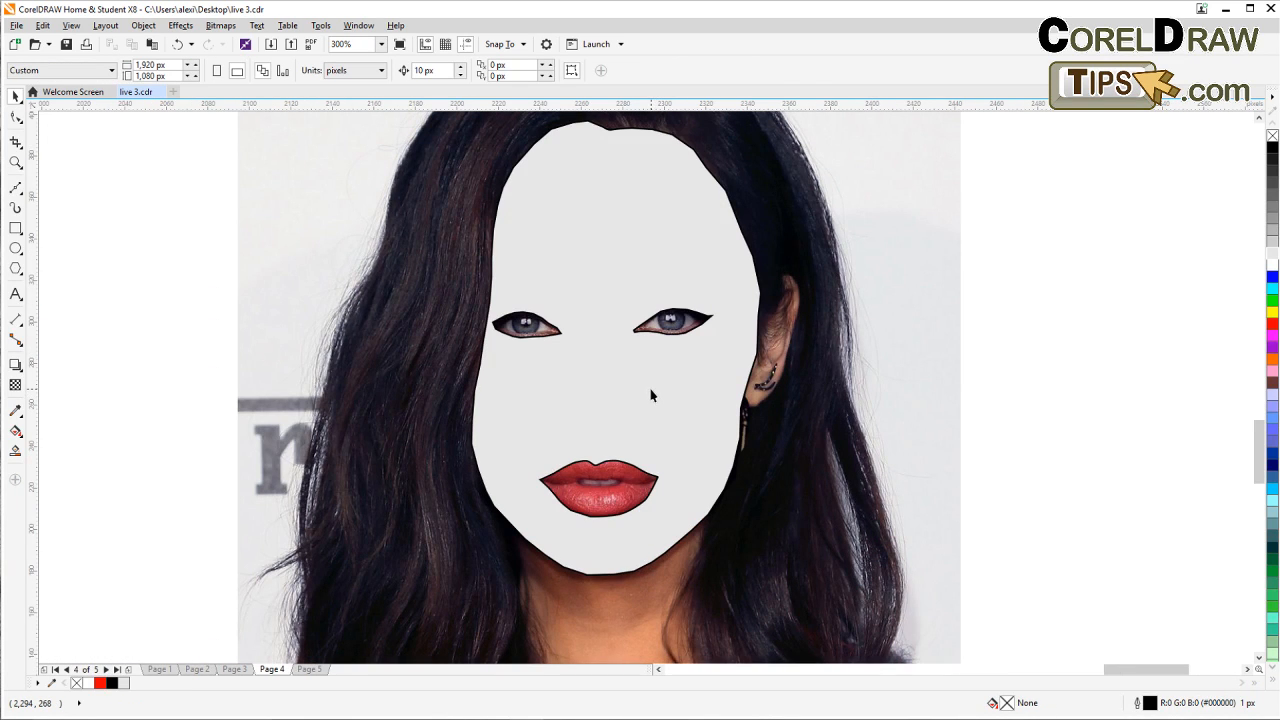
drag(822, 429, 660, 464)
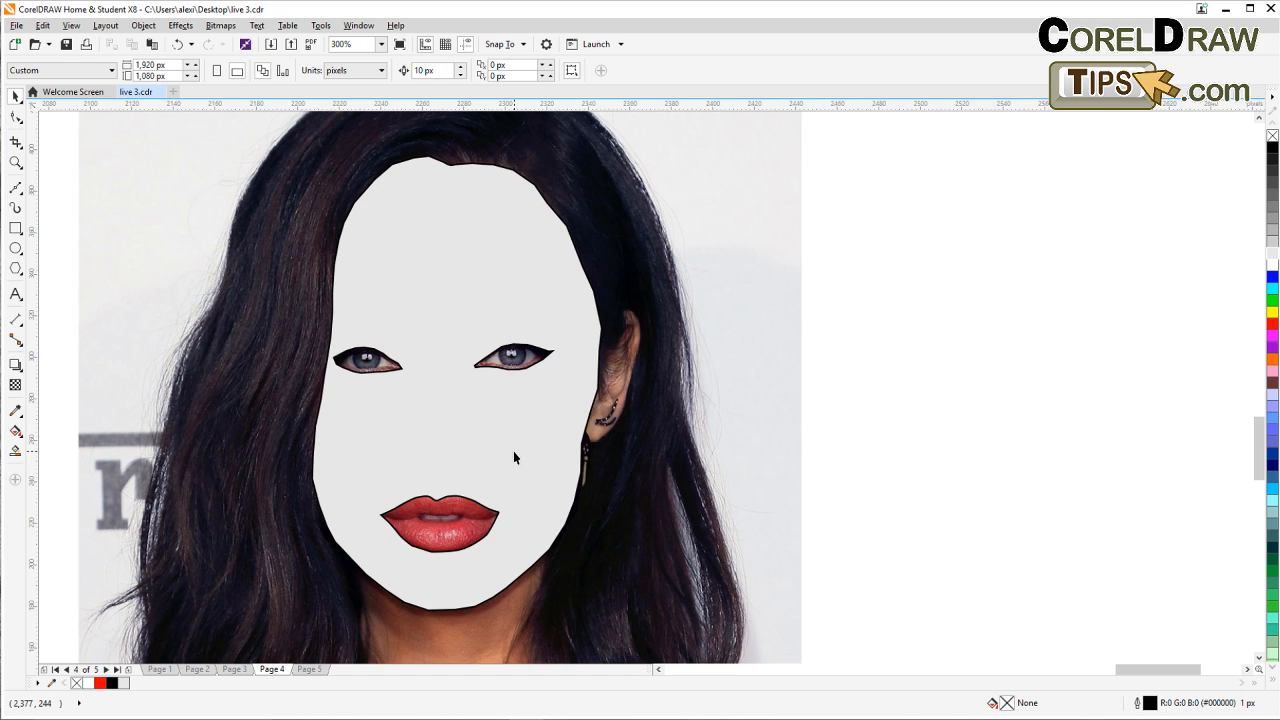
scroll(515, 455, down, 1)
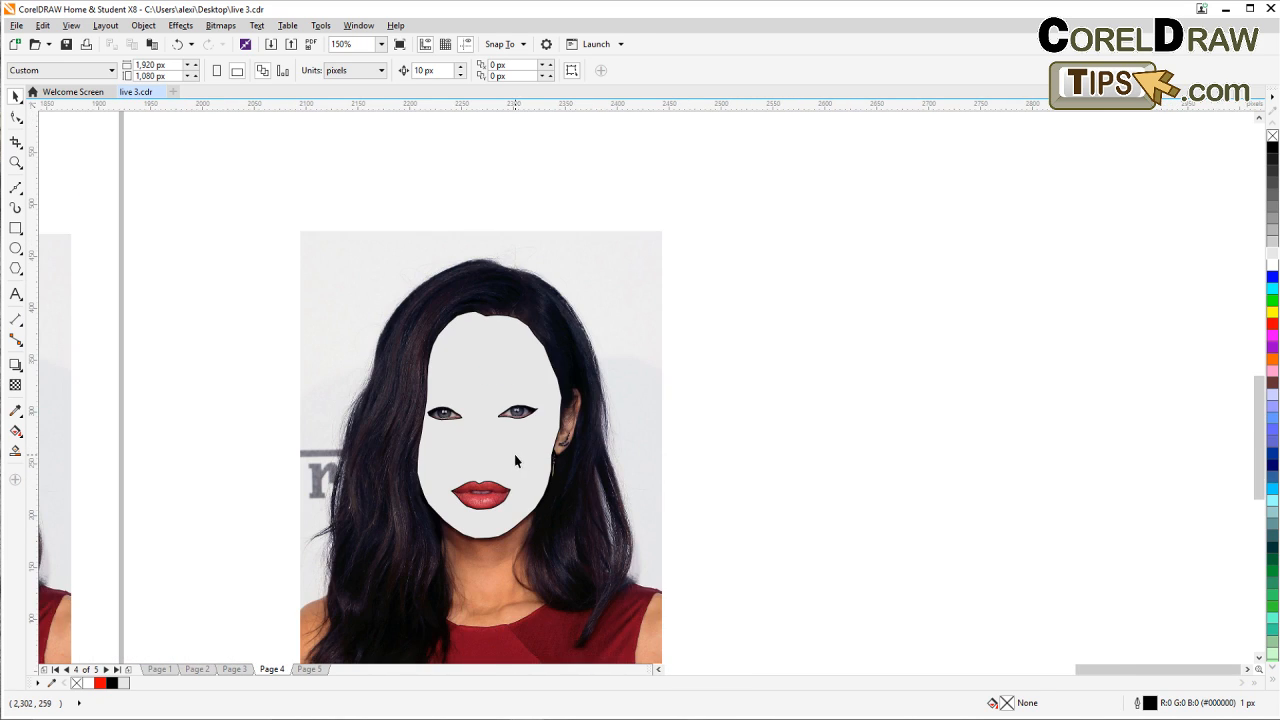
drag(782, 433, 718, 405)
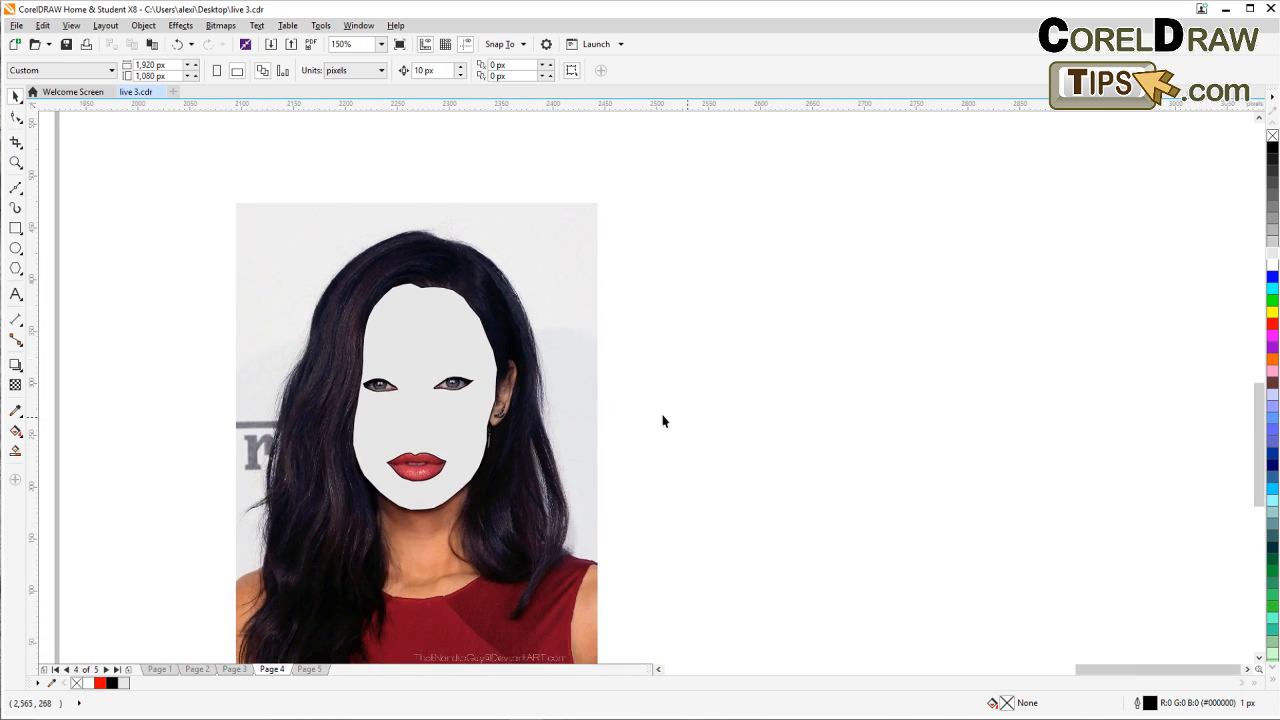
Step: Convert a duplicate of the portrait photo beneath the face shape to a Grayscale (8-bit) bitmap at 96 dpi
click(555, 383)
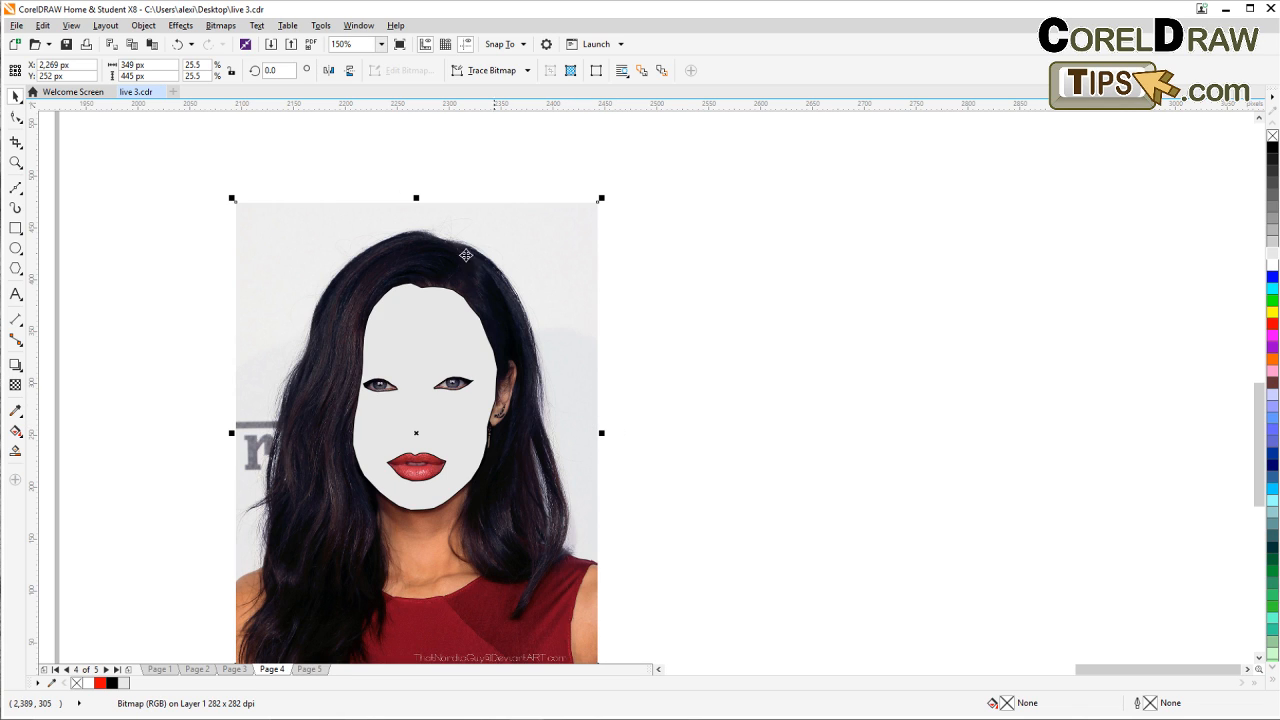
click(221, 25)
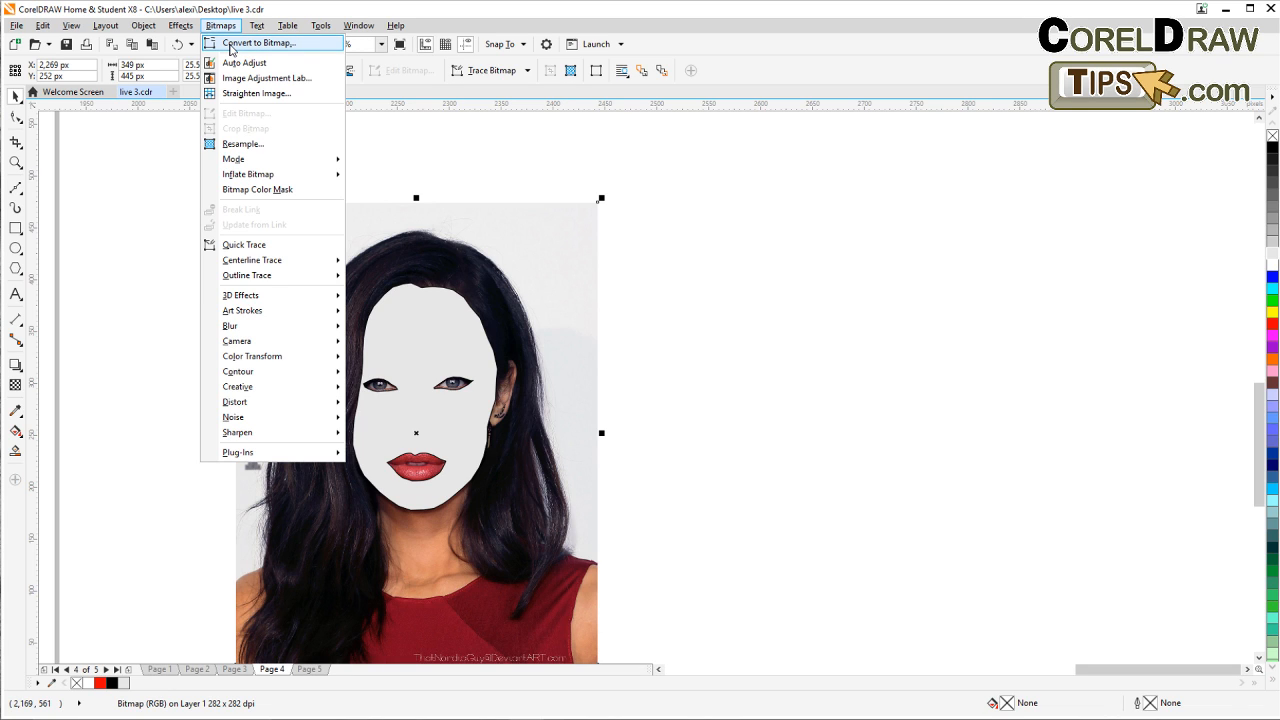
click(258, 43)
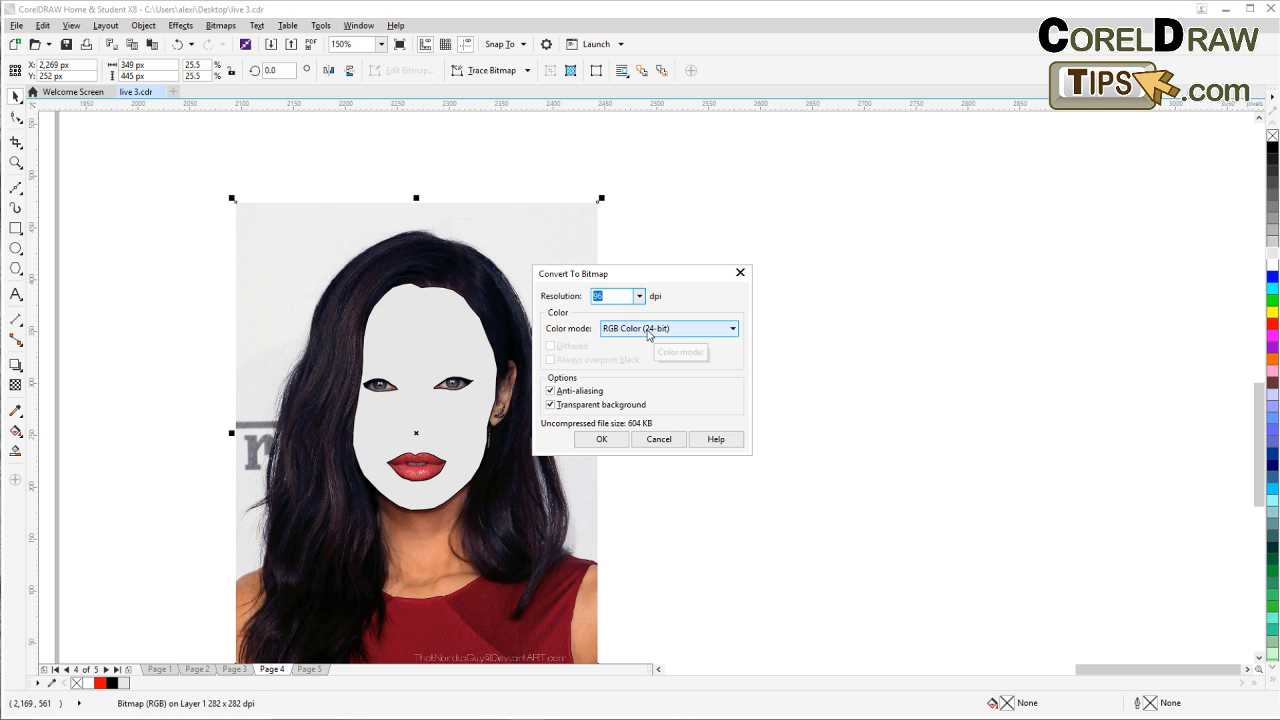
click(645, 333)
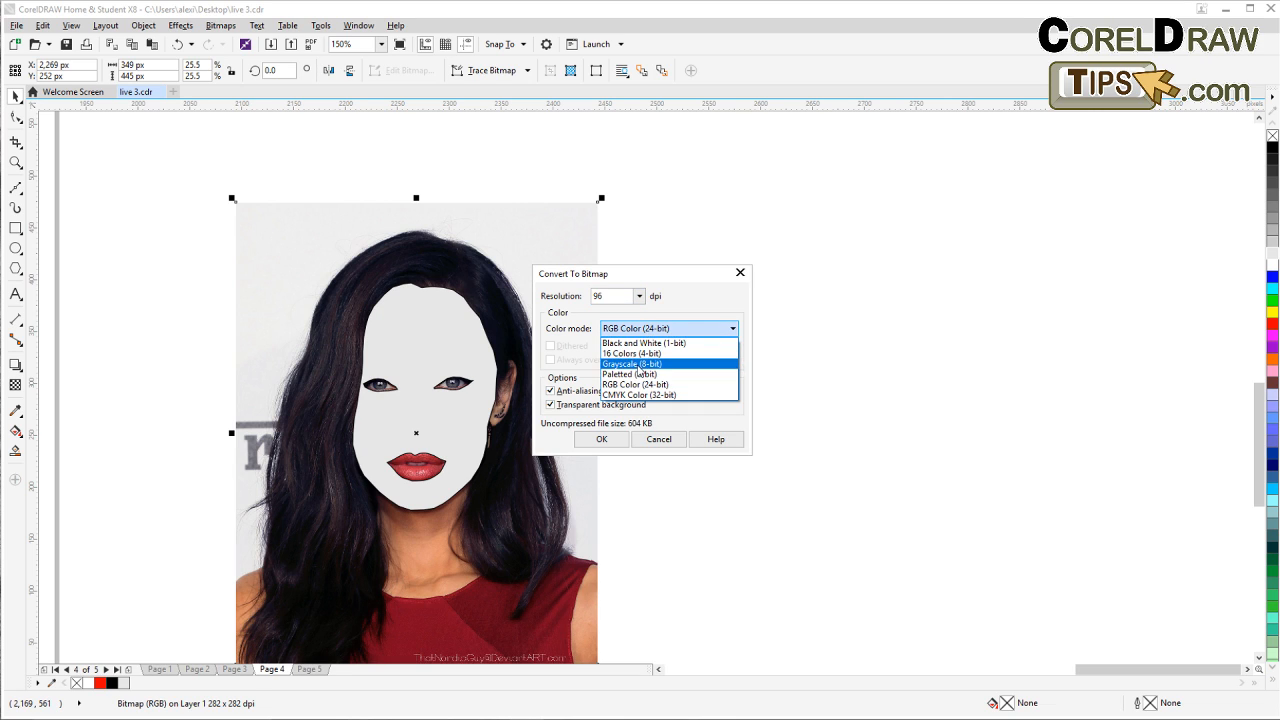
click(638, 364)
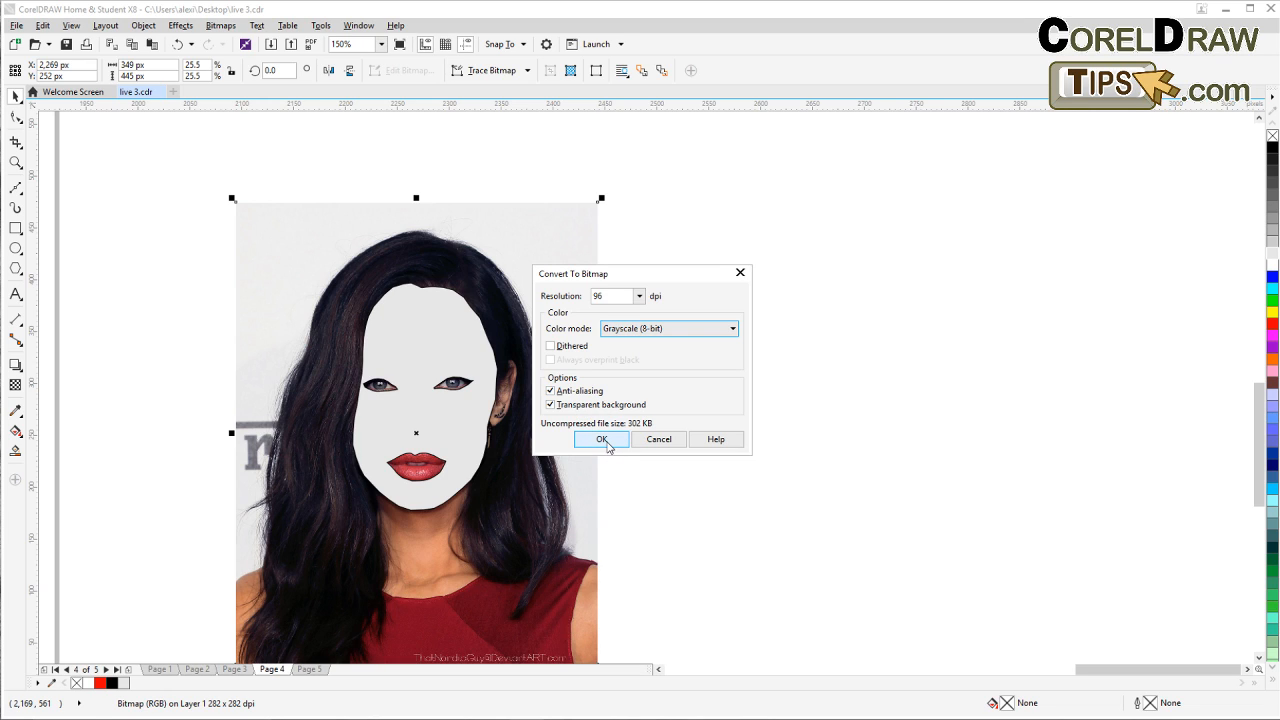
click(602, 440)
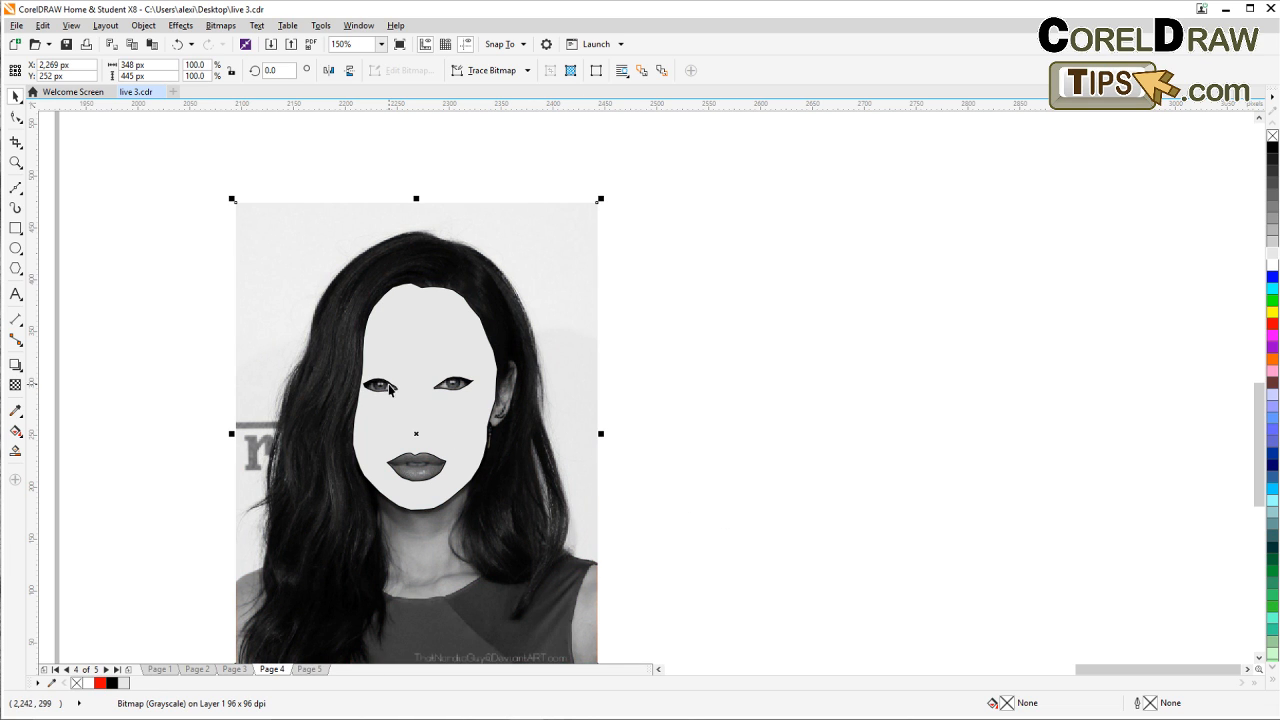
click(662, 352)
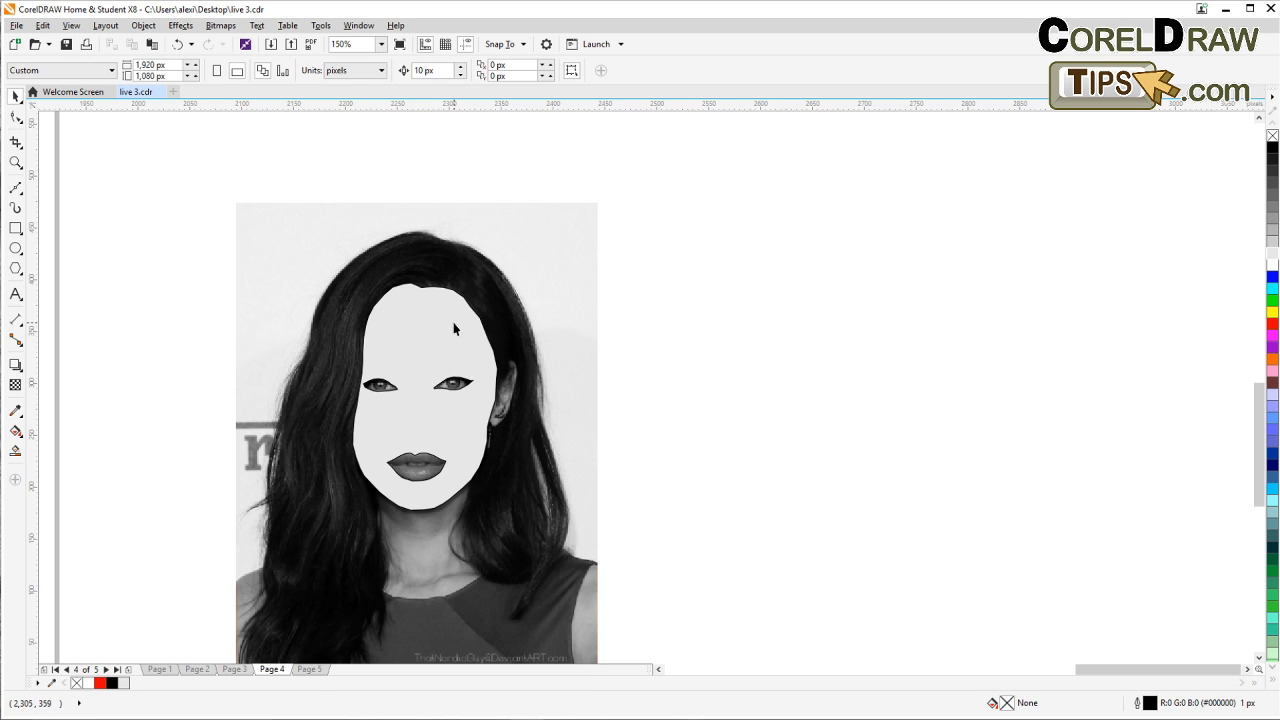
Step: PowerClip the grayscale portrait inside the light grey face shape
click(524, 244)
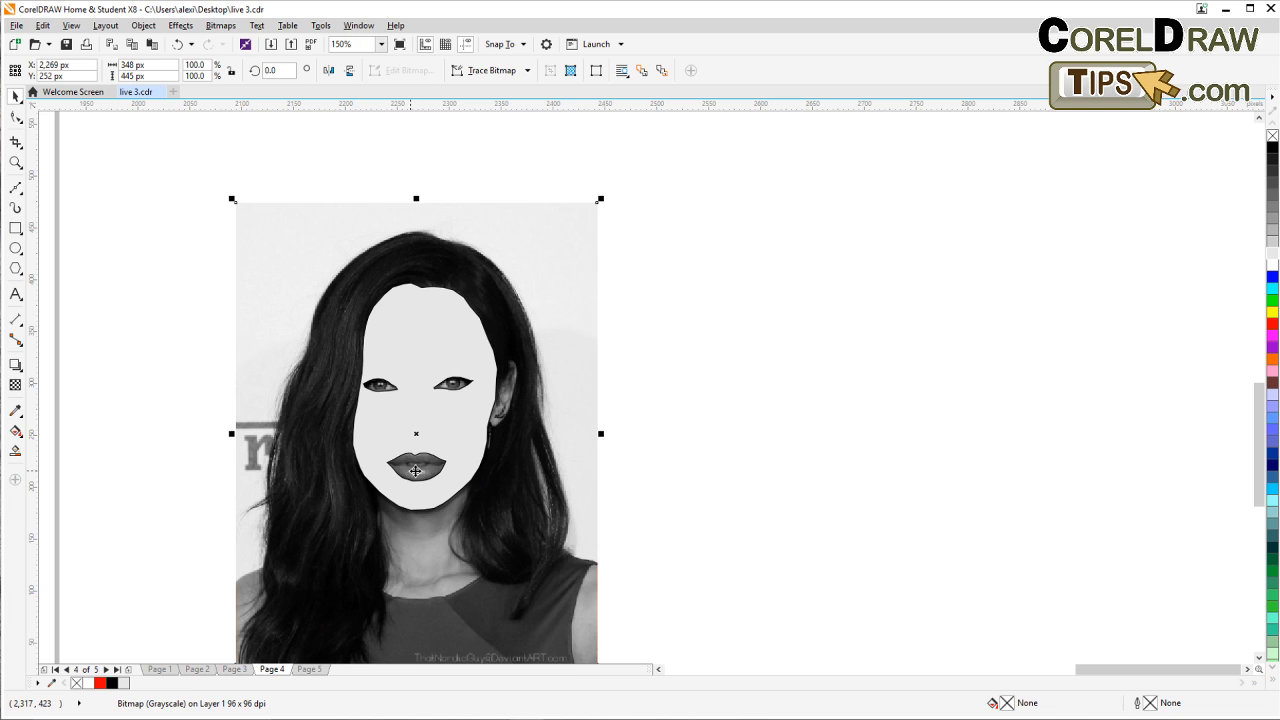
scroll(421, 395, up, 2)
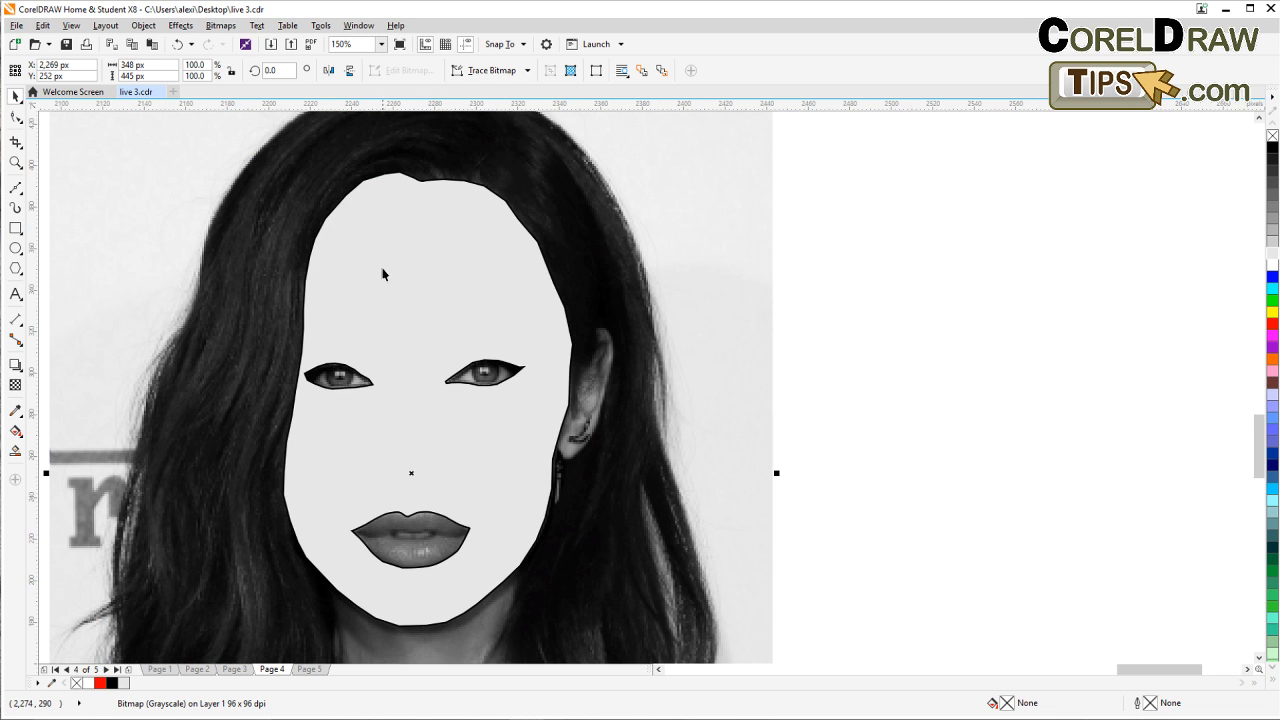
scroll(457, 391, down, 2)
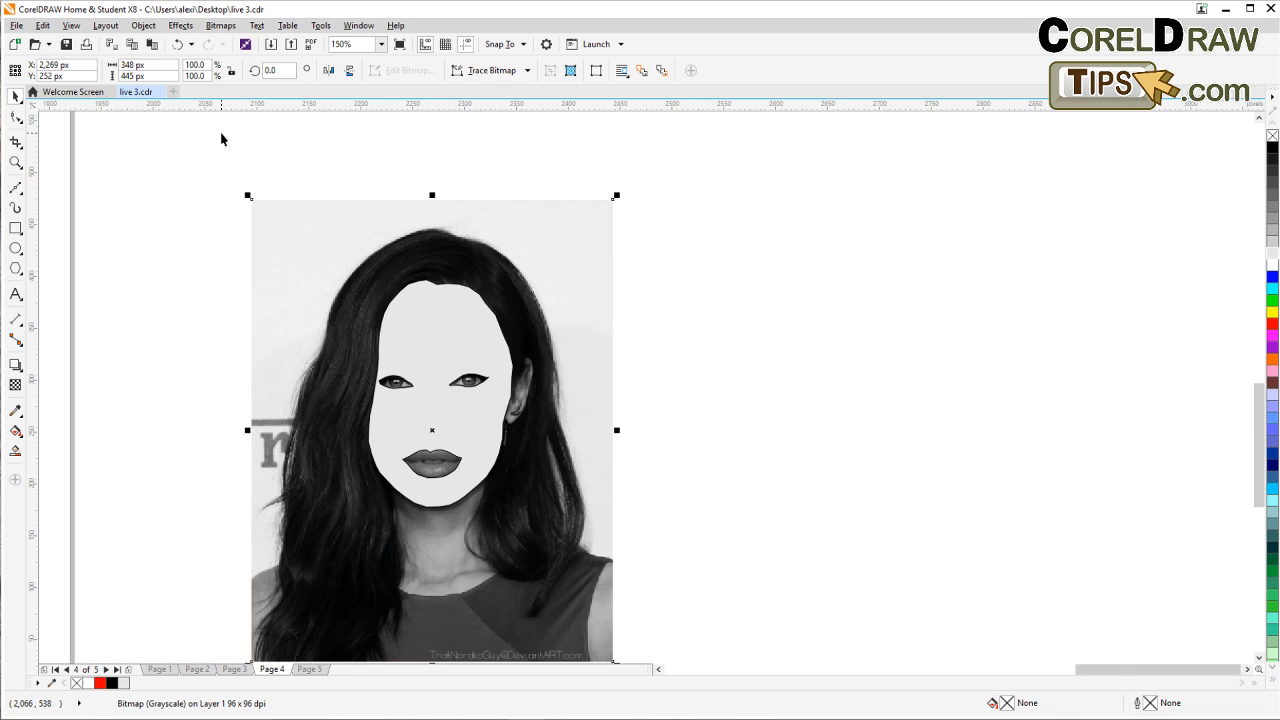
click(150, 28)
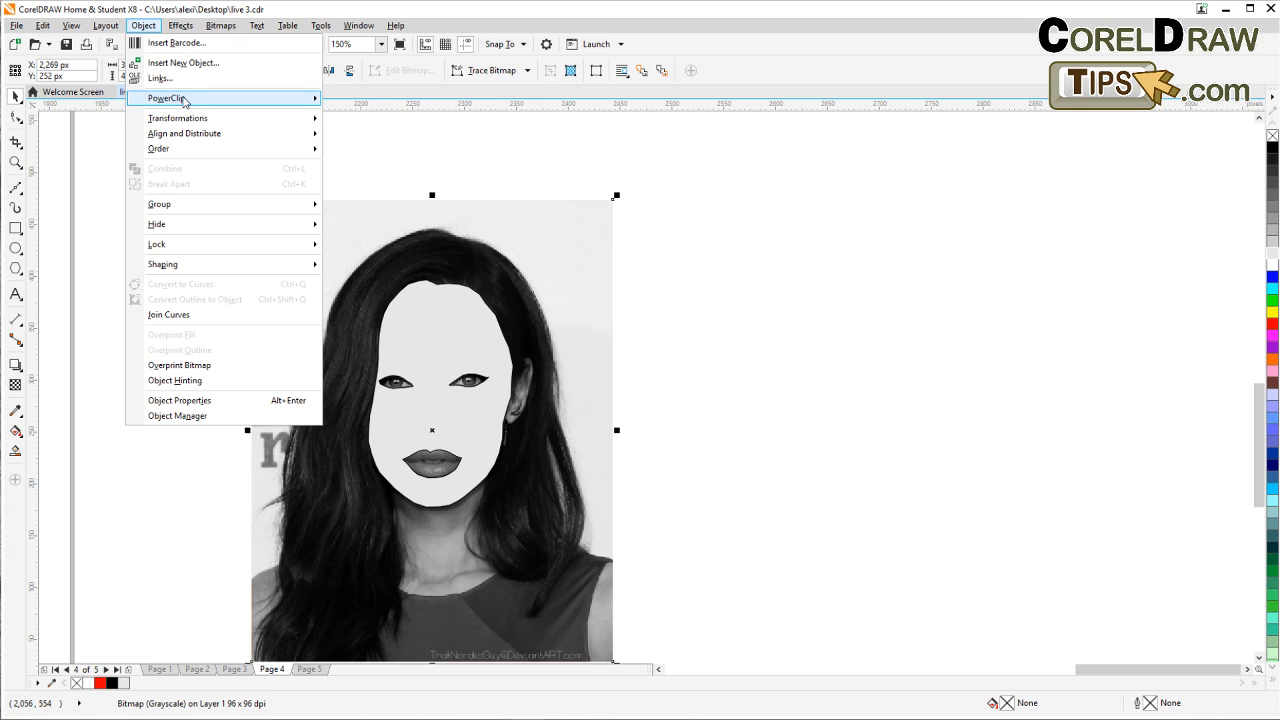
mouse_move(241, 101)
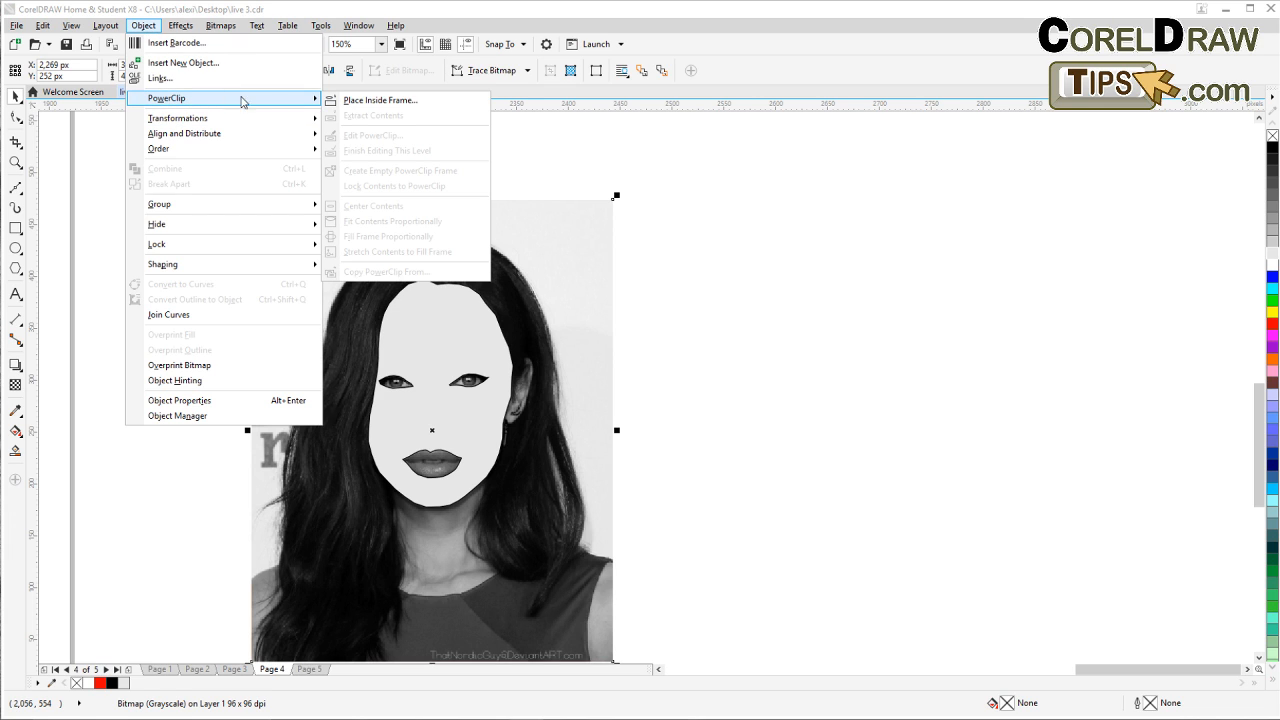
click(372, 100)
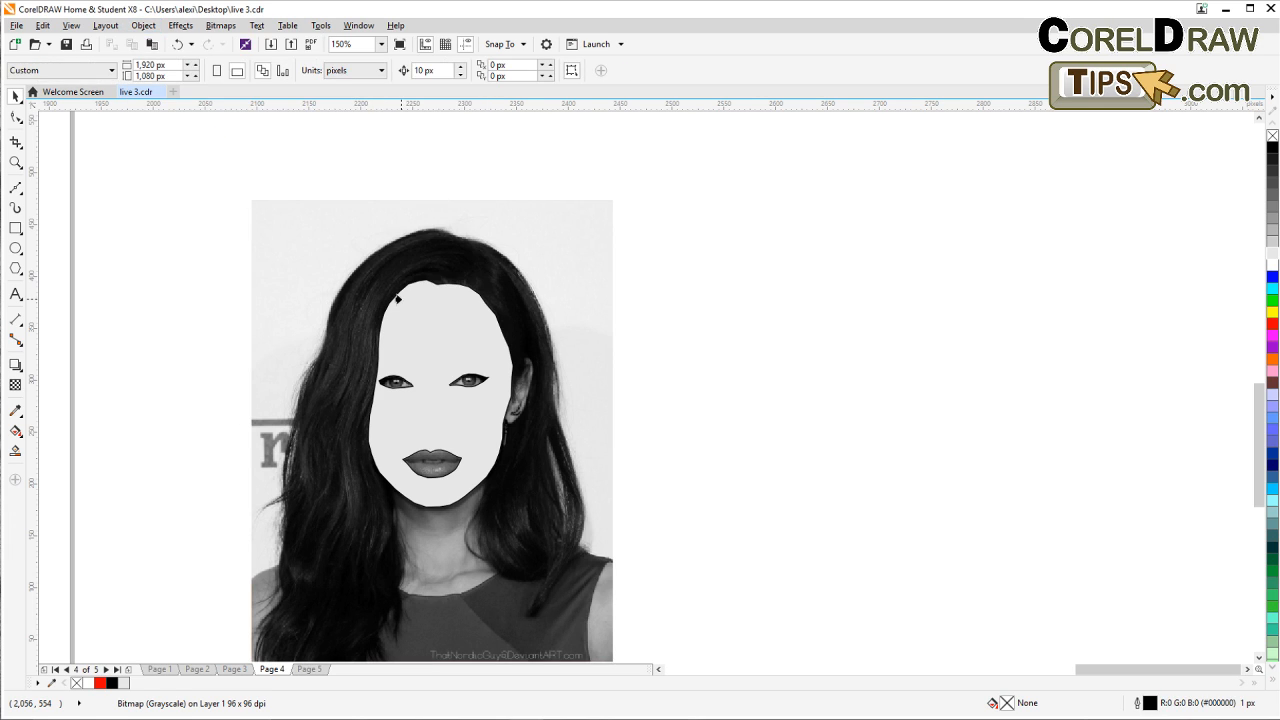
click(399, 302)
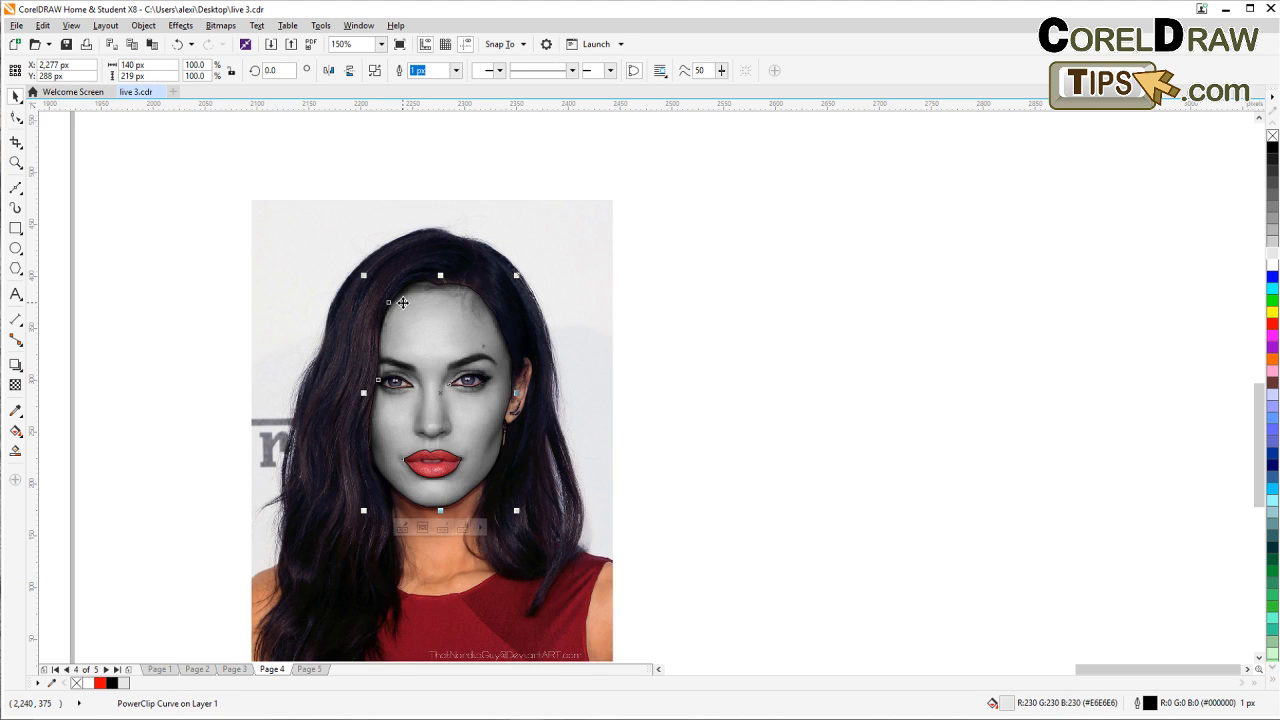
Step: Remove both the outline and the fill from the PowerClip face shape, then deselect it
scroll(434, 466, up, 3)
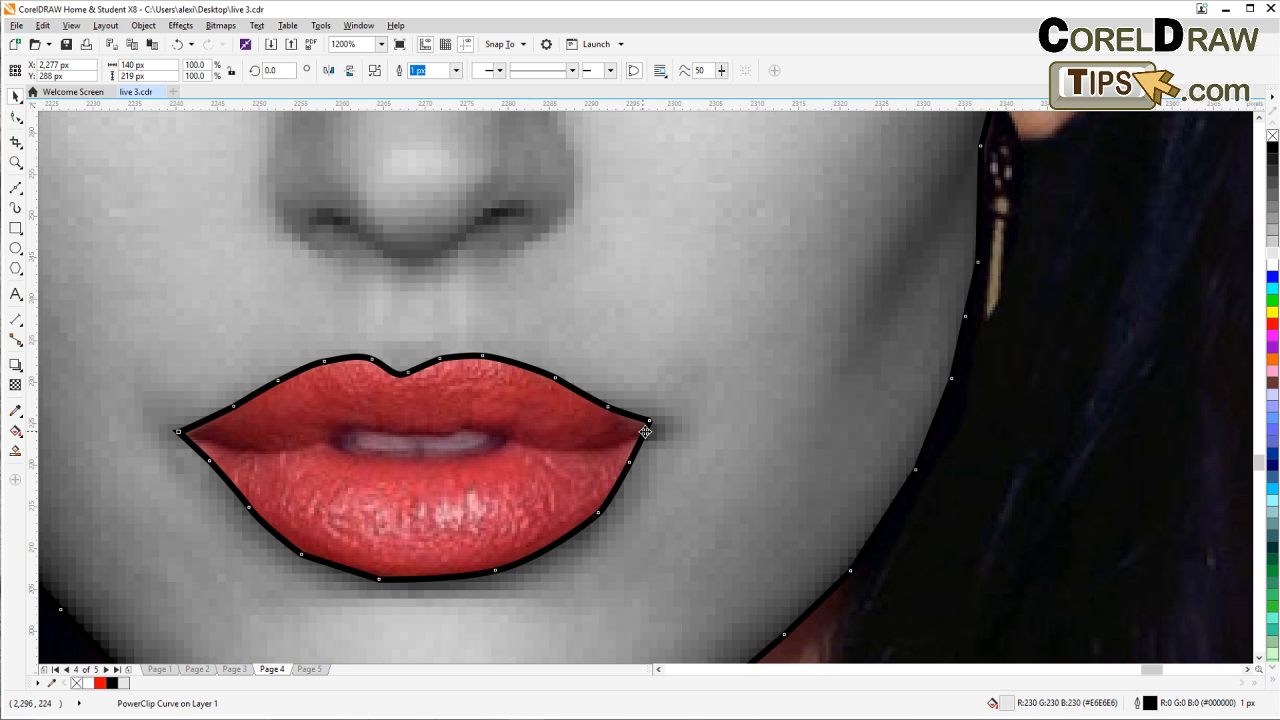
scroll(649, 433, down, 1)
drag(649, 433, 508, 437)
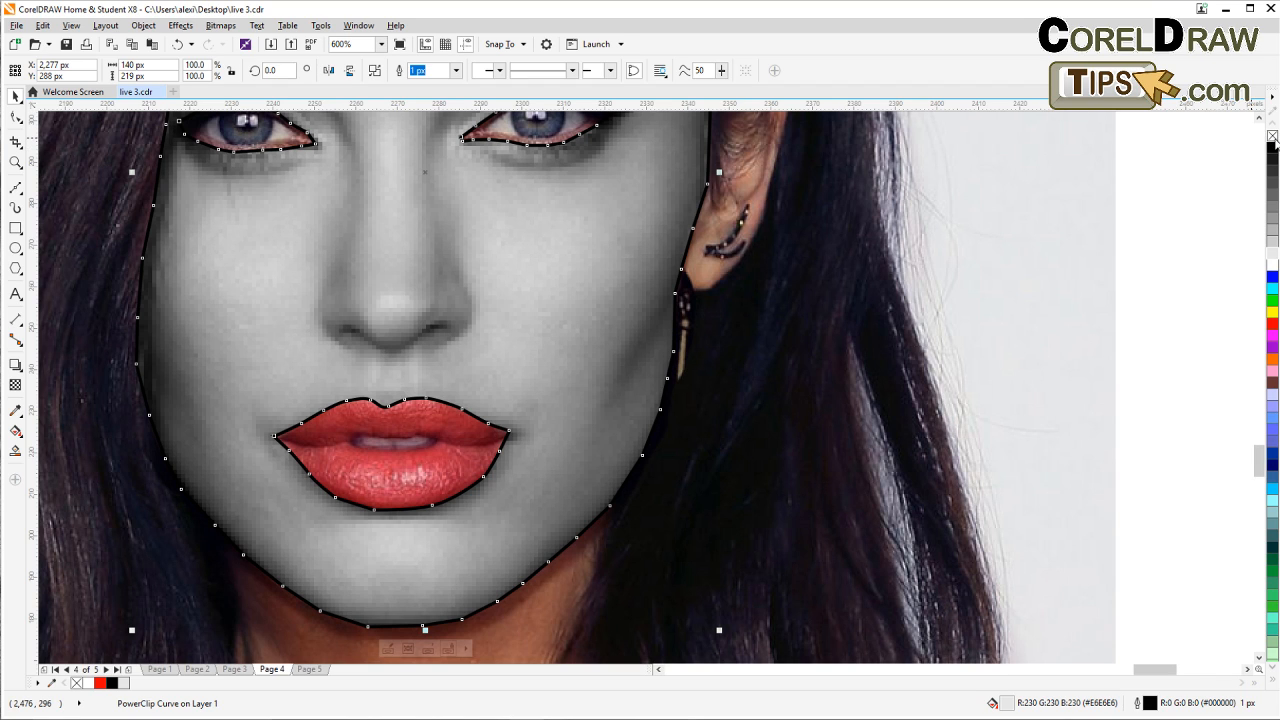
right_click(1272, 137)
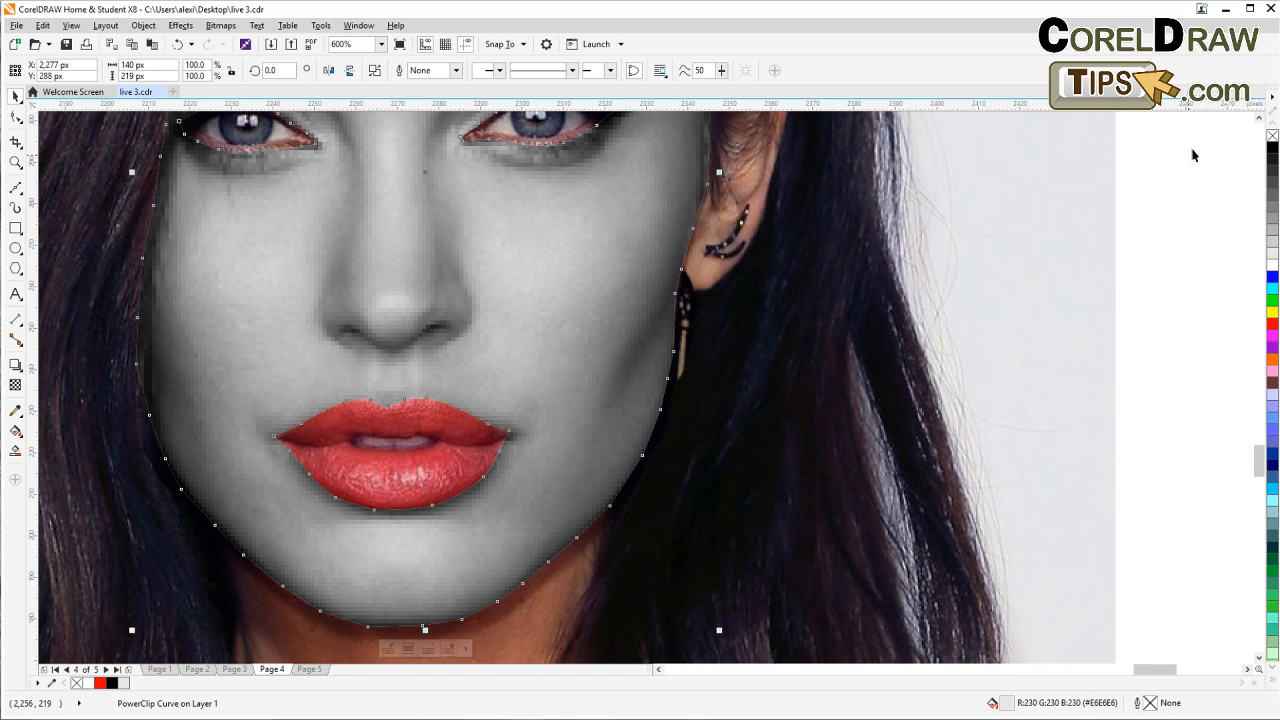
click(1272, 137)
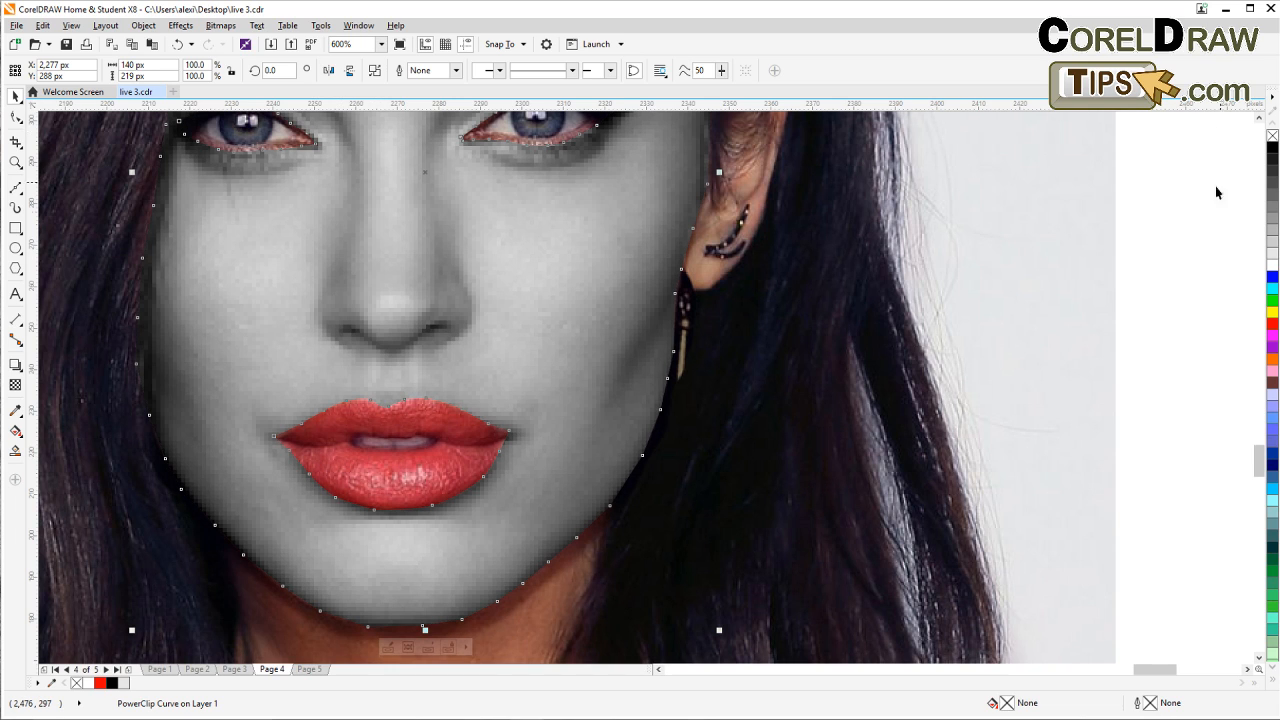
key(F3)
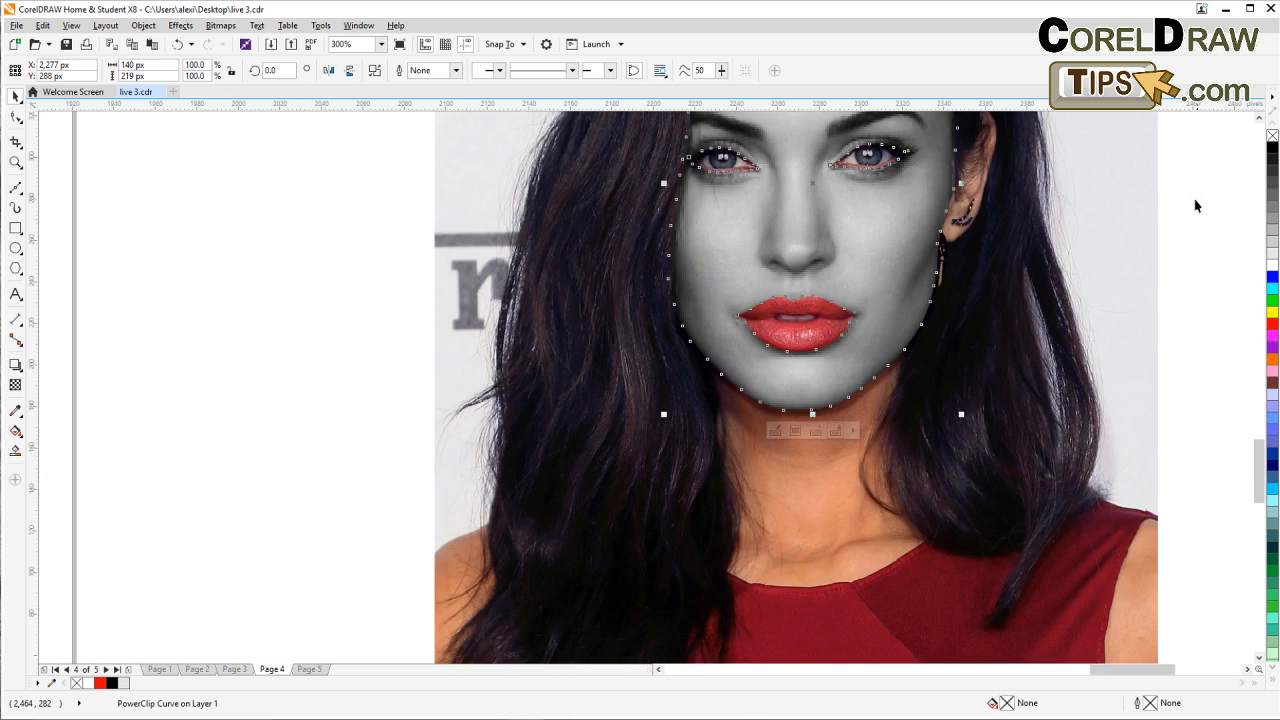
scroll(1019, 320, down, 1)
drag(1017, 320, 849, 329)
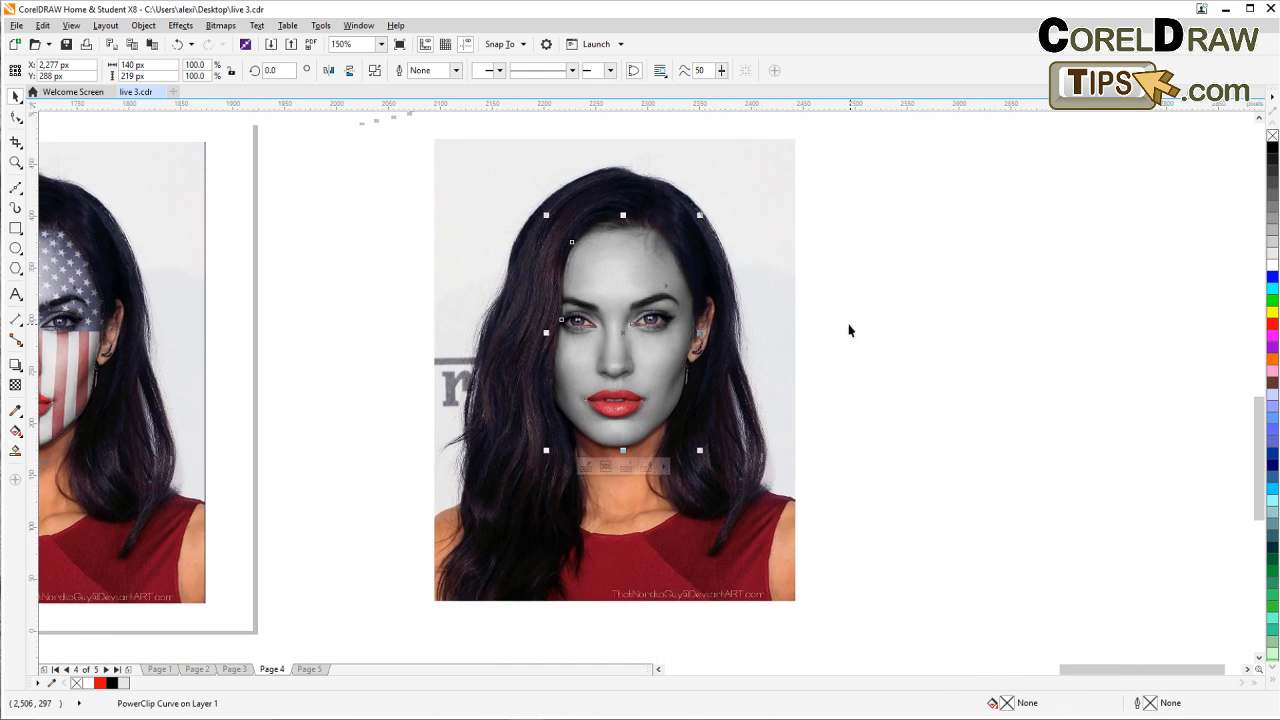
click(842, 345)
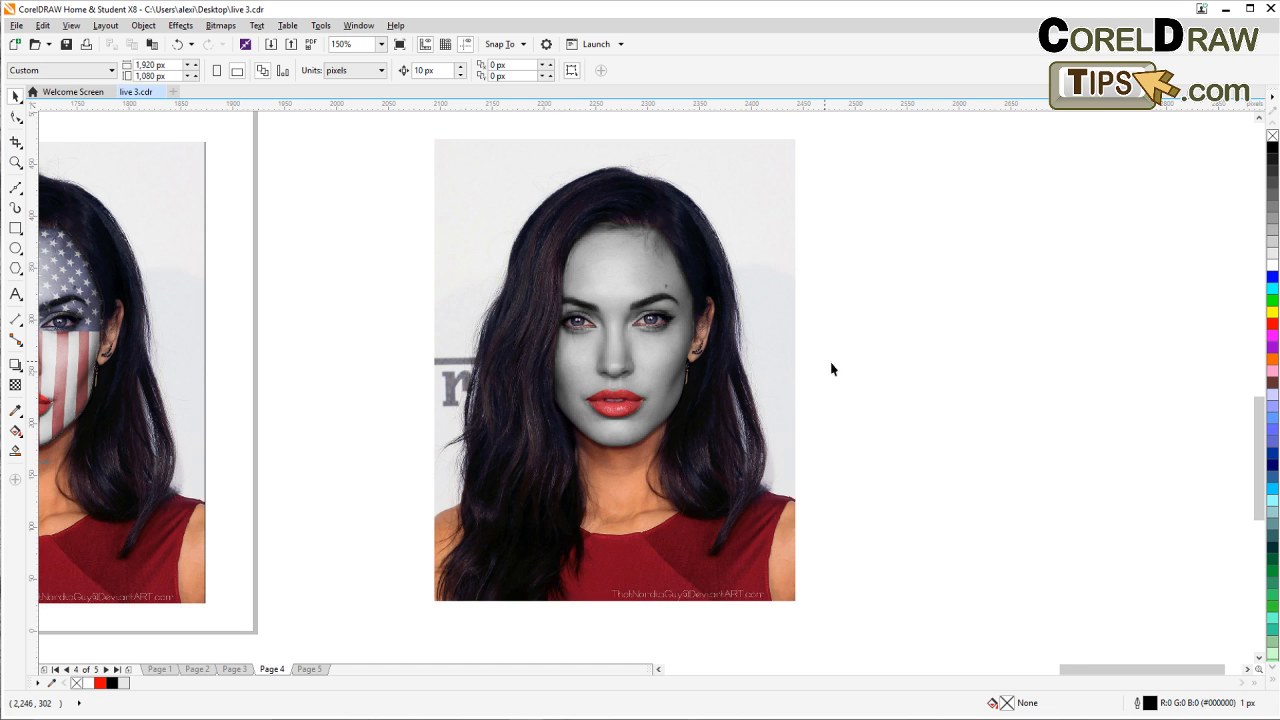
drag(831, 366, 743, 386)
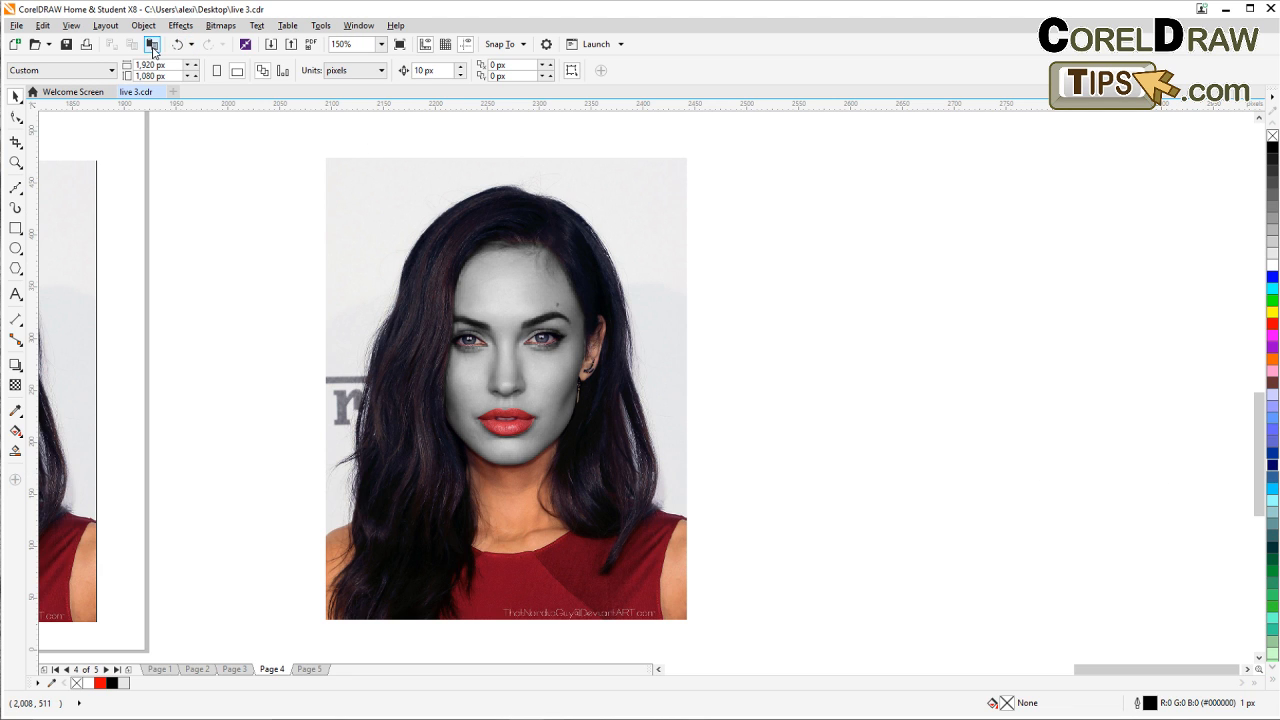
Step: Paste the Union Jack flag bitmap onto the page and place it beside the grayscale-face portrait
key(ctrl+v)
scroll(249, 250, down, 2)
scroll(257, 271, down, 3)
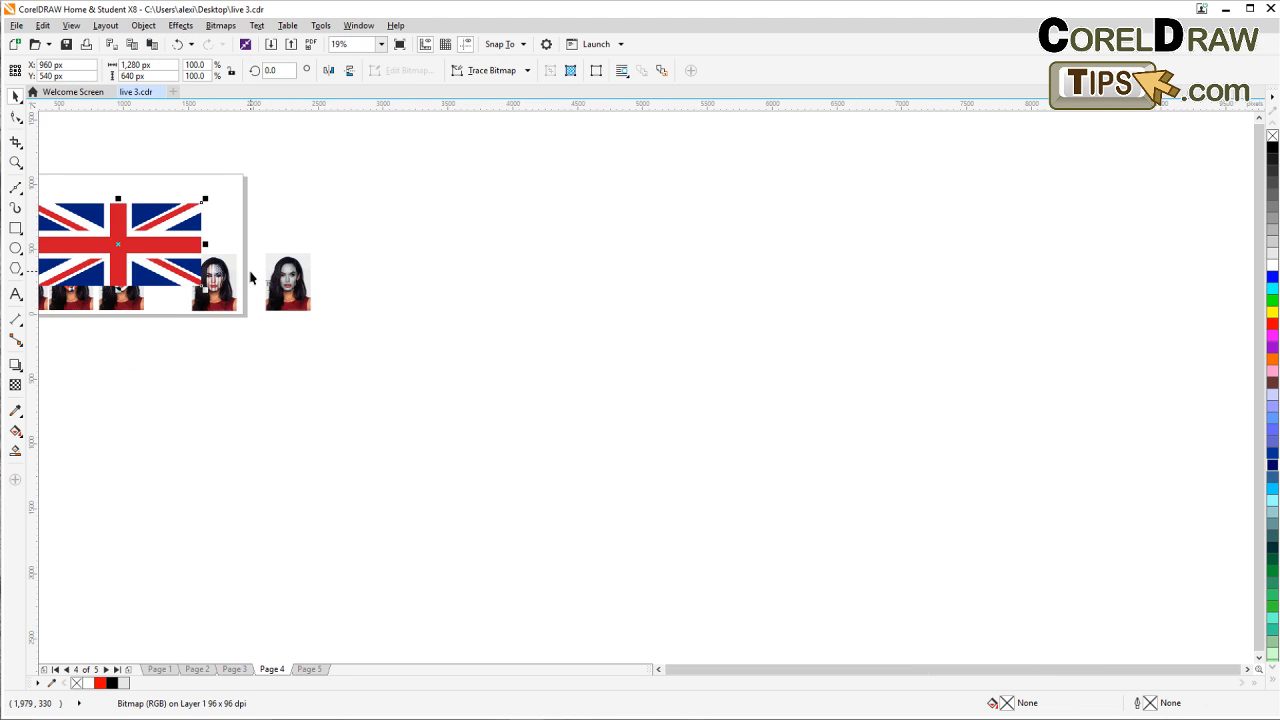
drag(250, 274, 517, 331)
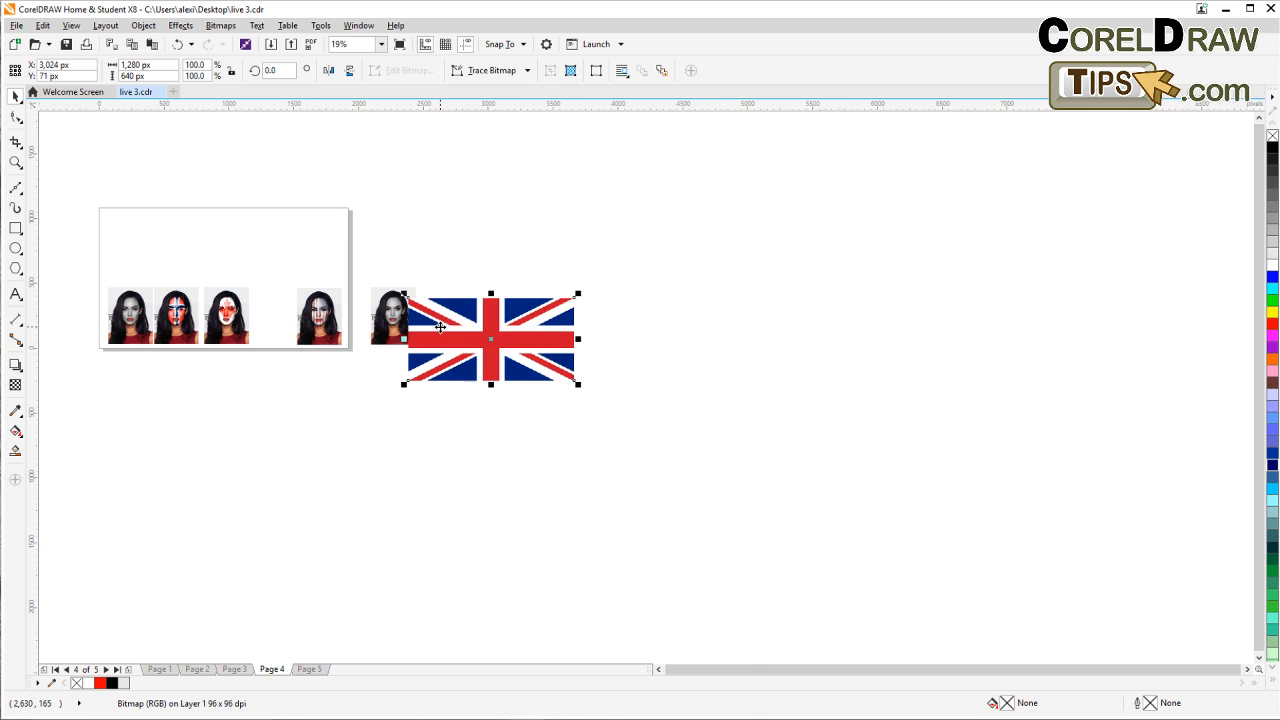
scroll(440, 326, up, 2)
scroll(436, 327, down, 2)
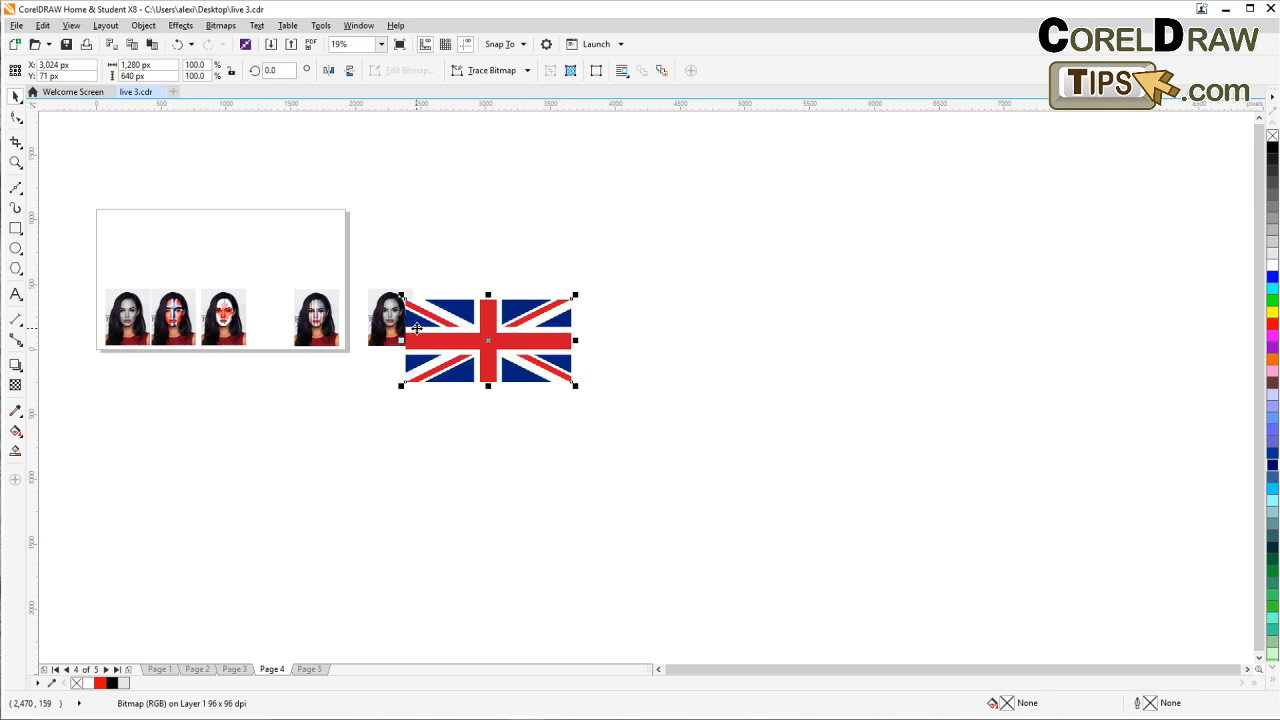
scroll(428, 326, up, 4)
Step: Rotate the flag 90 degrees so it stands upright
click(676, 337)
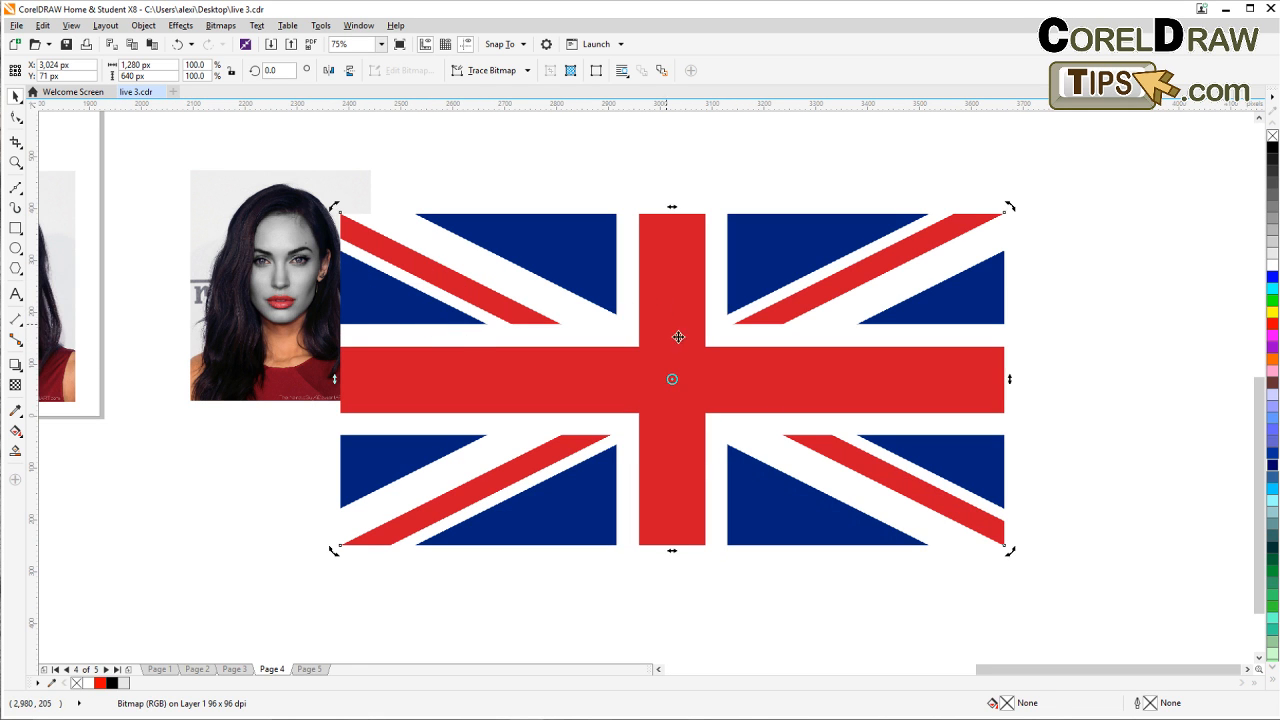
drag(1006, 551, 716, 294)
scroll(785, 342, down, 2)
Step: Scale the upright flag down to about 133 × 266 px, compare it with the face, and place it beside the portrait
click(795, 229)
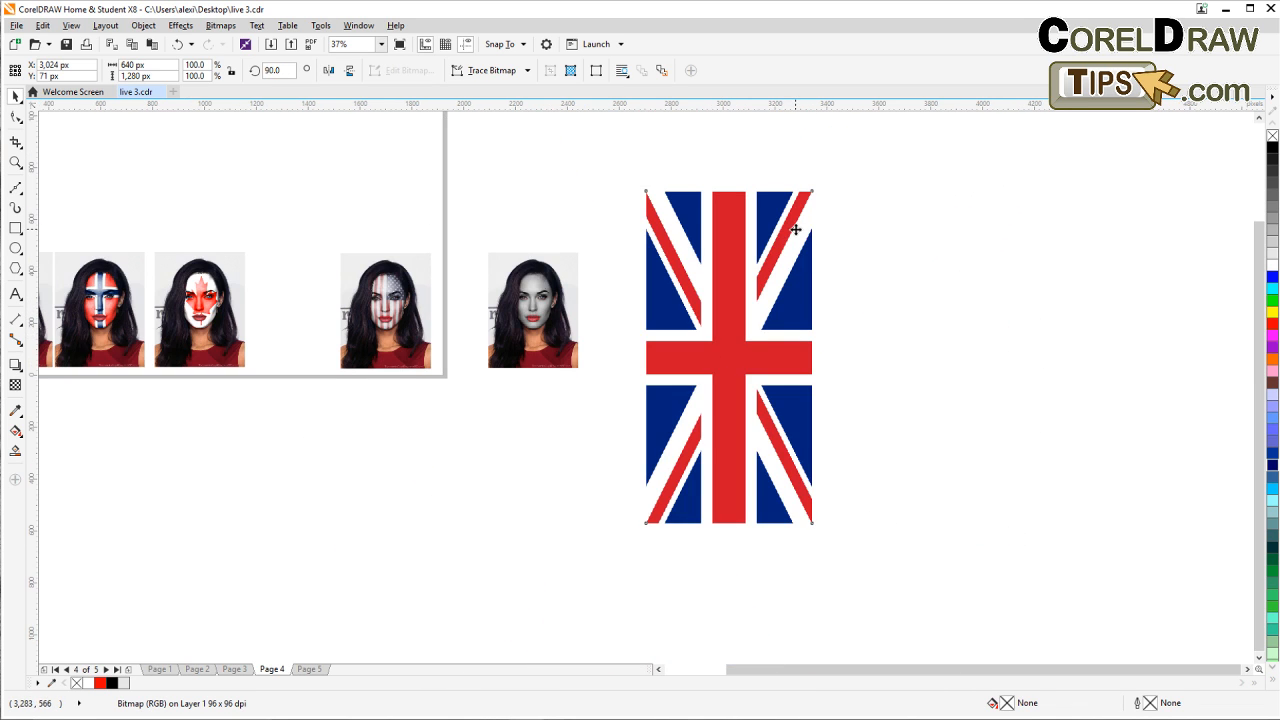
drag(817, 187, 567, 384)
scroll(542, 309, up, 2)
scroll(543, 308, up, 1)
scroll(562, 416, down, 1)
click(771, 437)
click(531, 410)
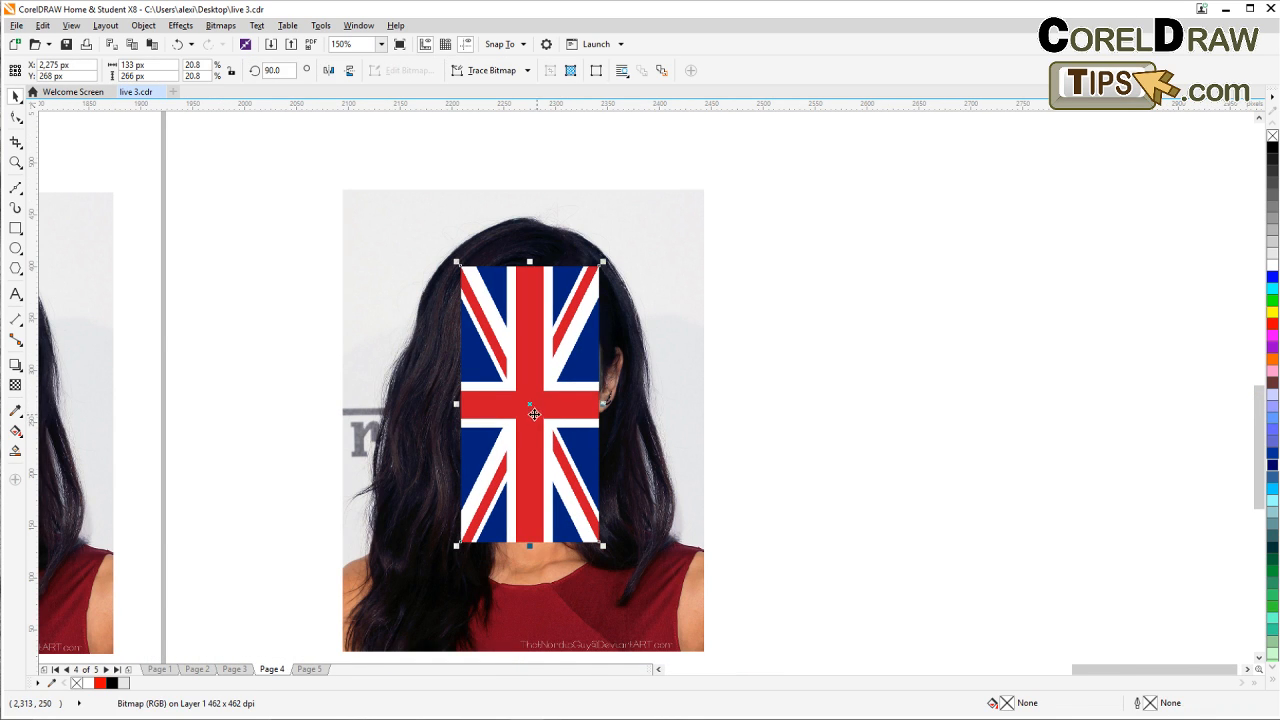
drag(572, 410, 814, 416)
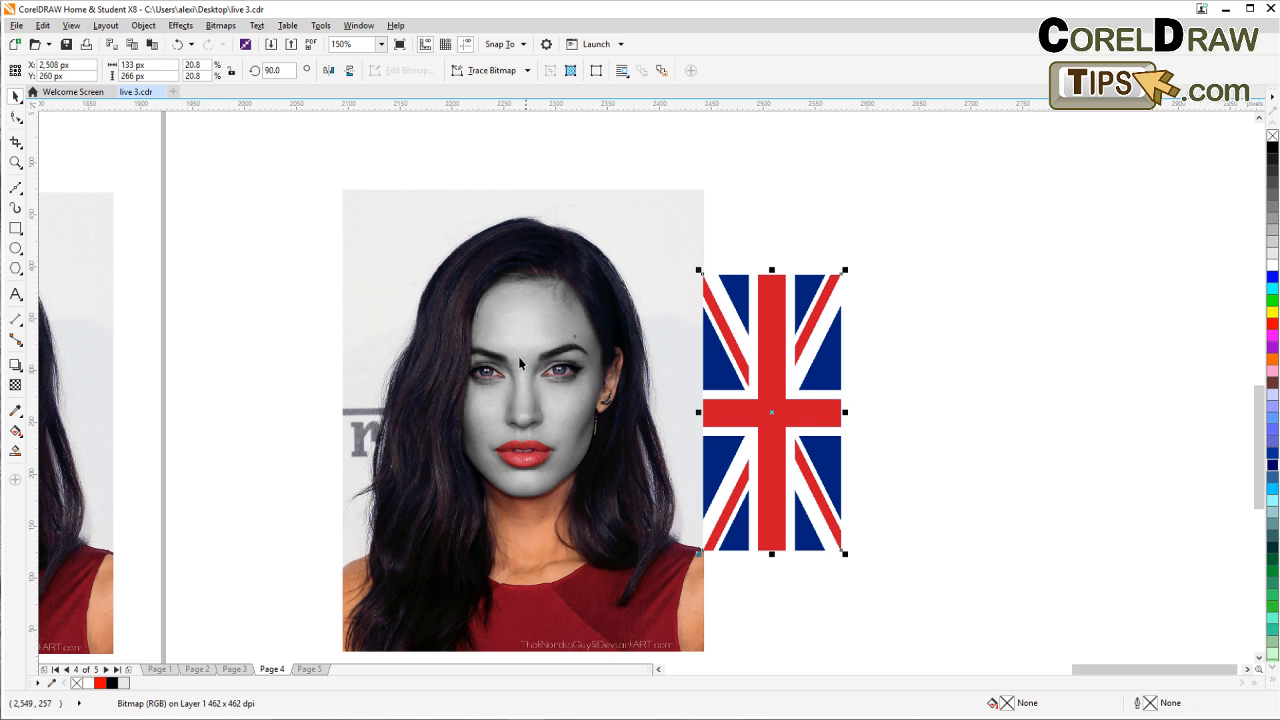
Step: Check the face shape with its eye and lip cutouts in Wireframe view, return to Enhanced view and deselect everything
click(545, 336)
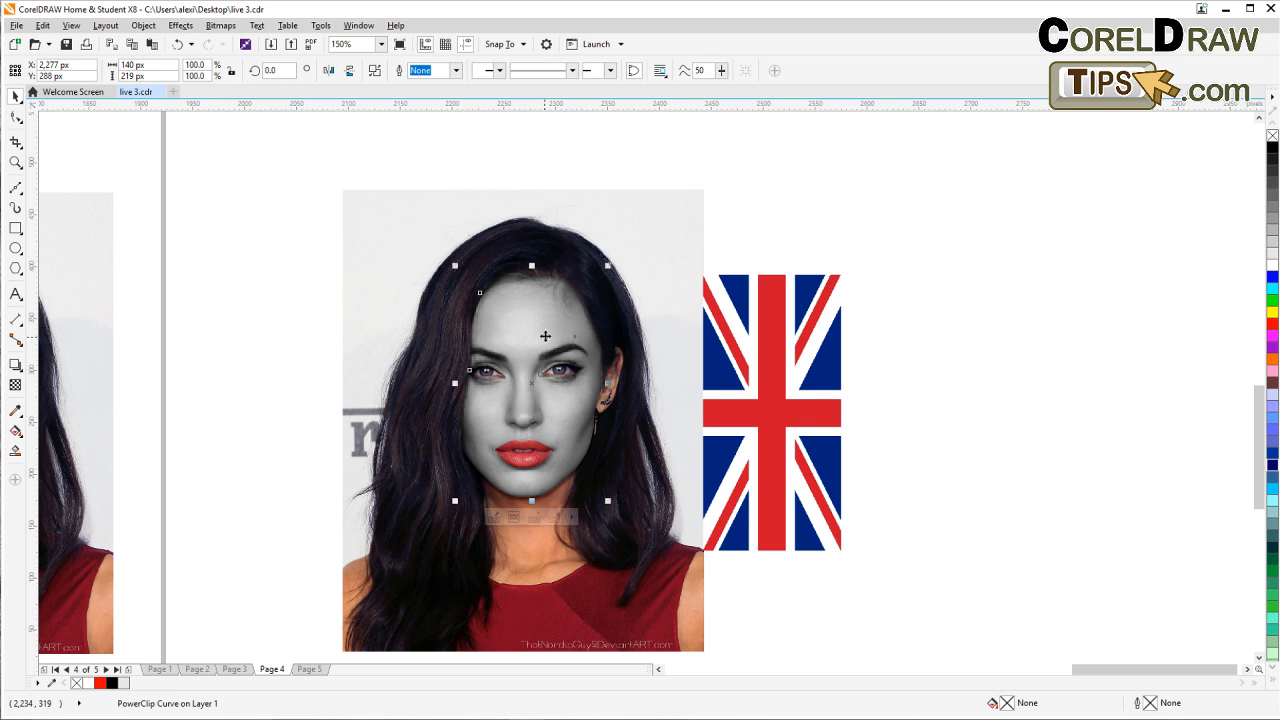
click(70, 27)
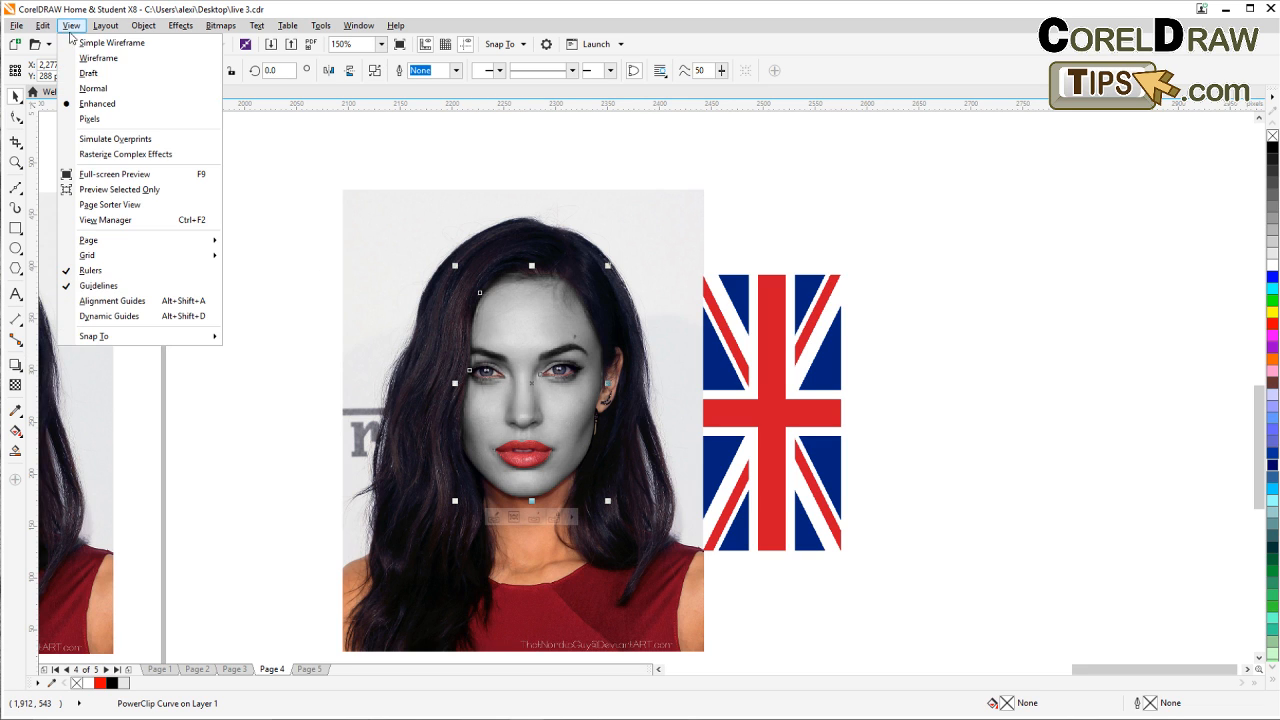
click(103, 59)
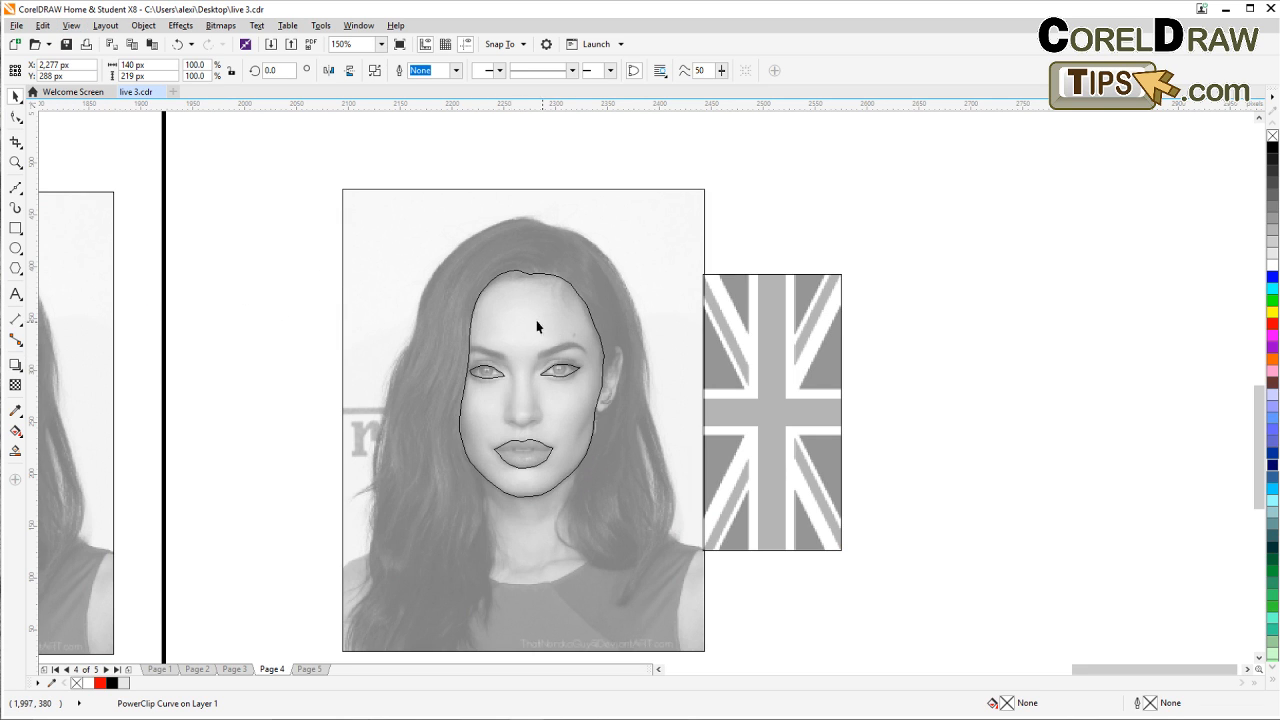
click(525, 341)
click(802, 344)
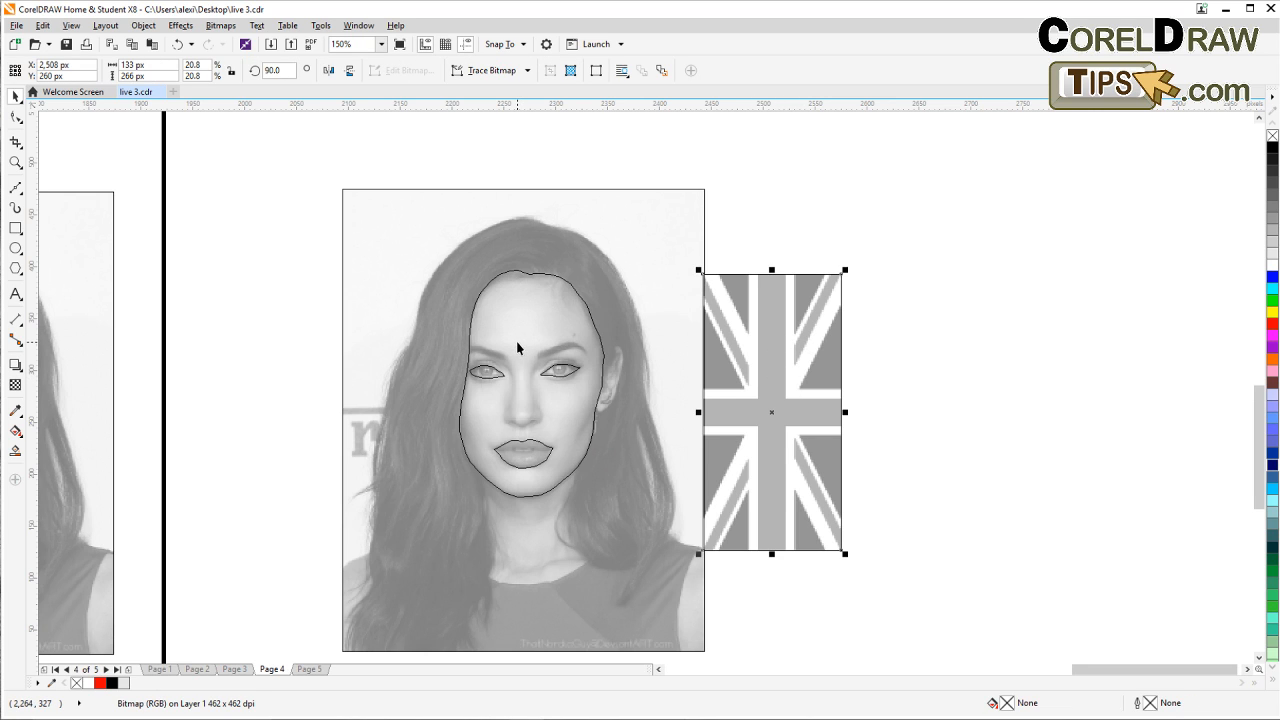
click(513, 303)
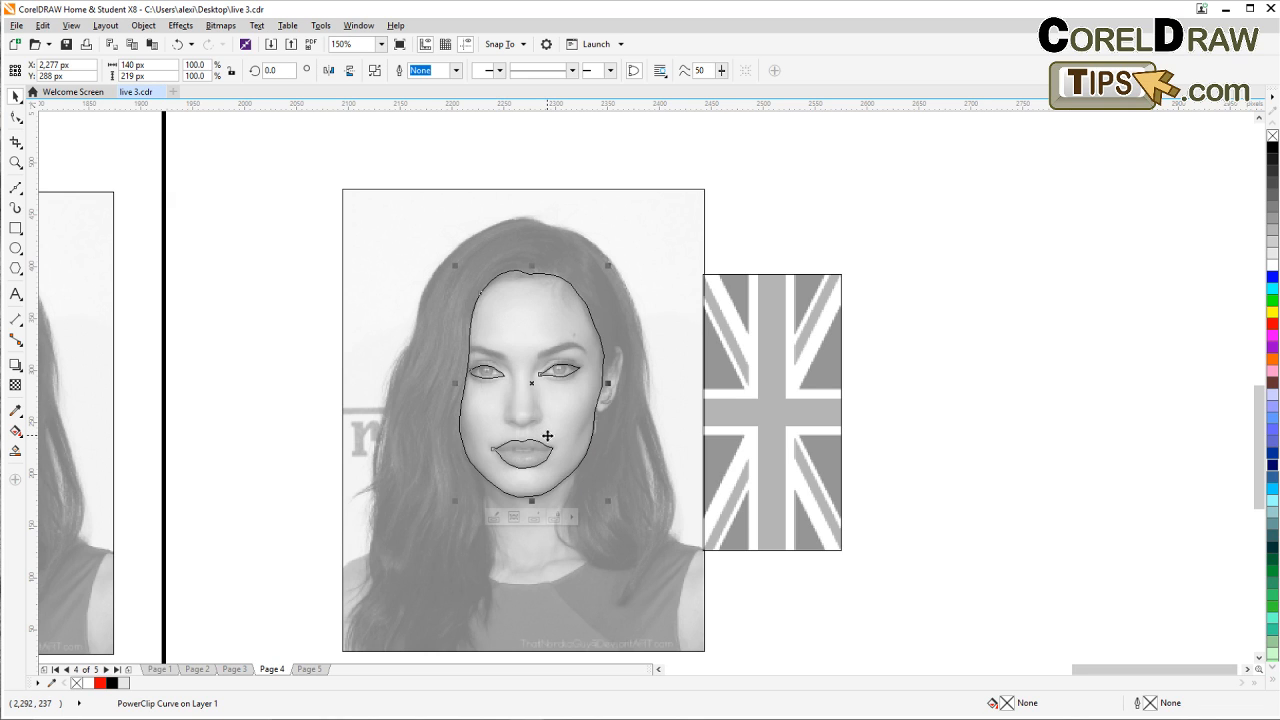
click(42, 25)
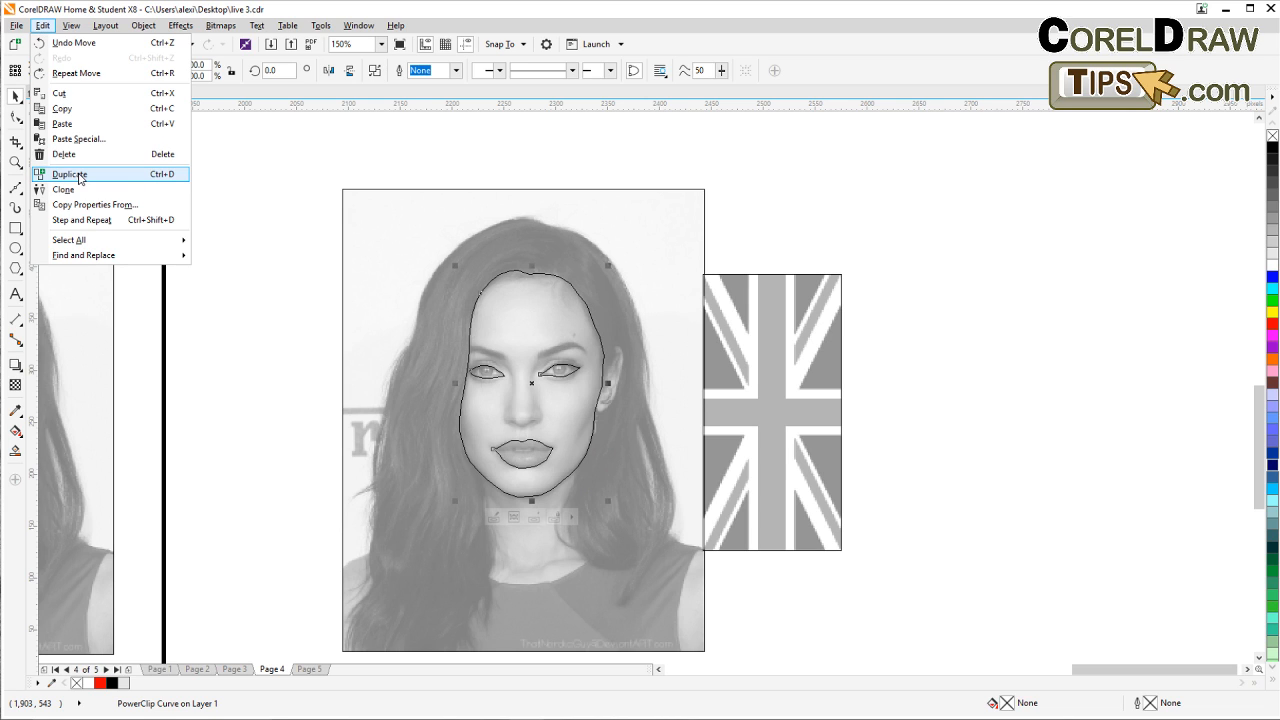
click(235, 186)
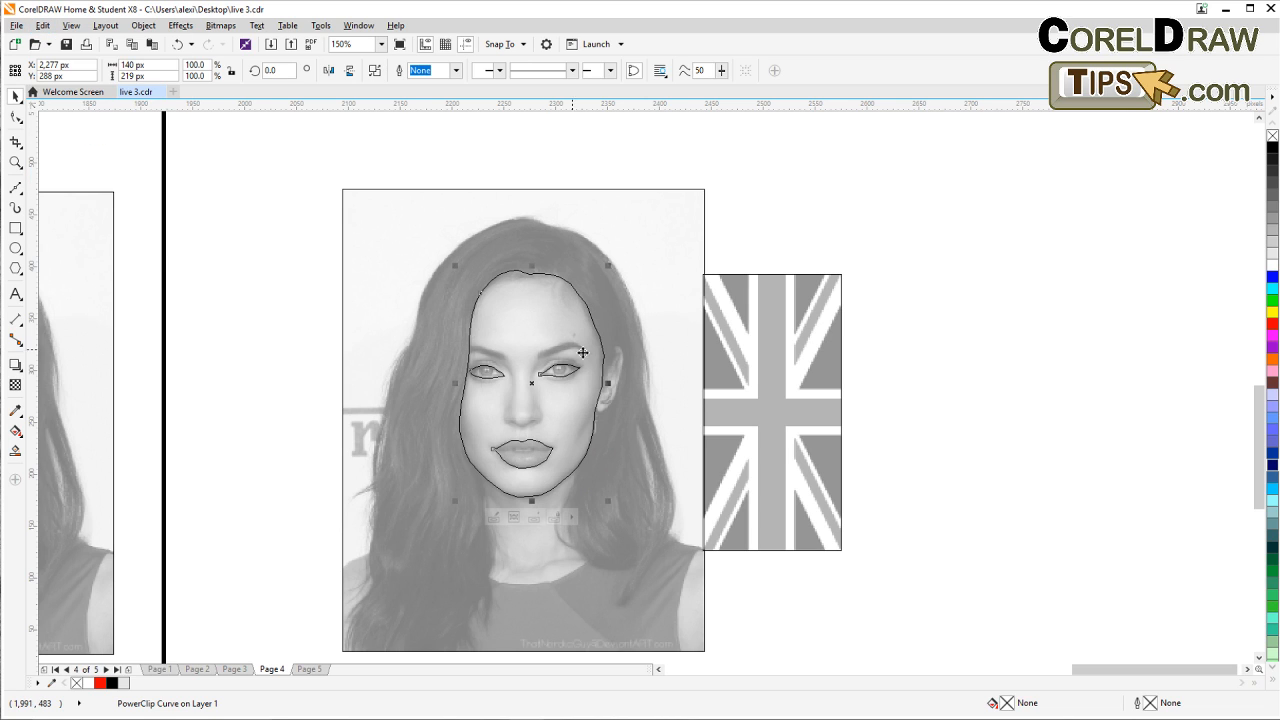
click(920, 349)
click(604, 317)
click(71, 25)
key(Escape)
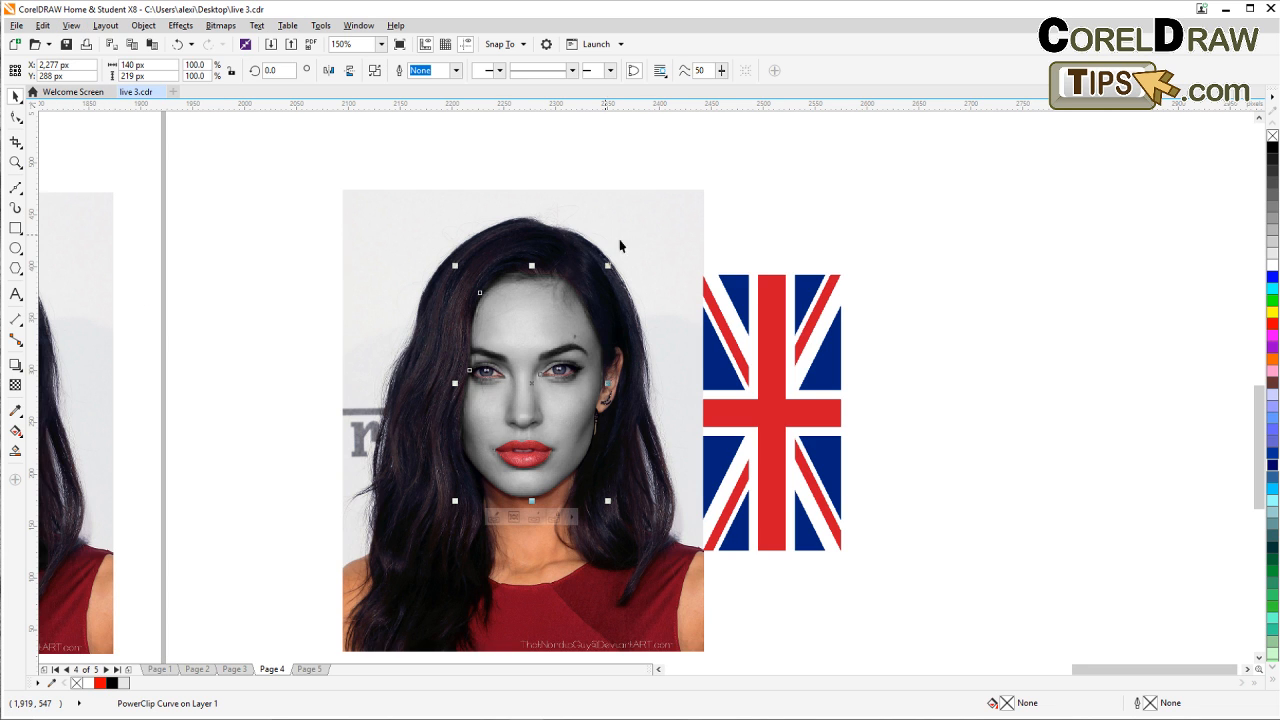
click(900, 281)
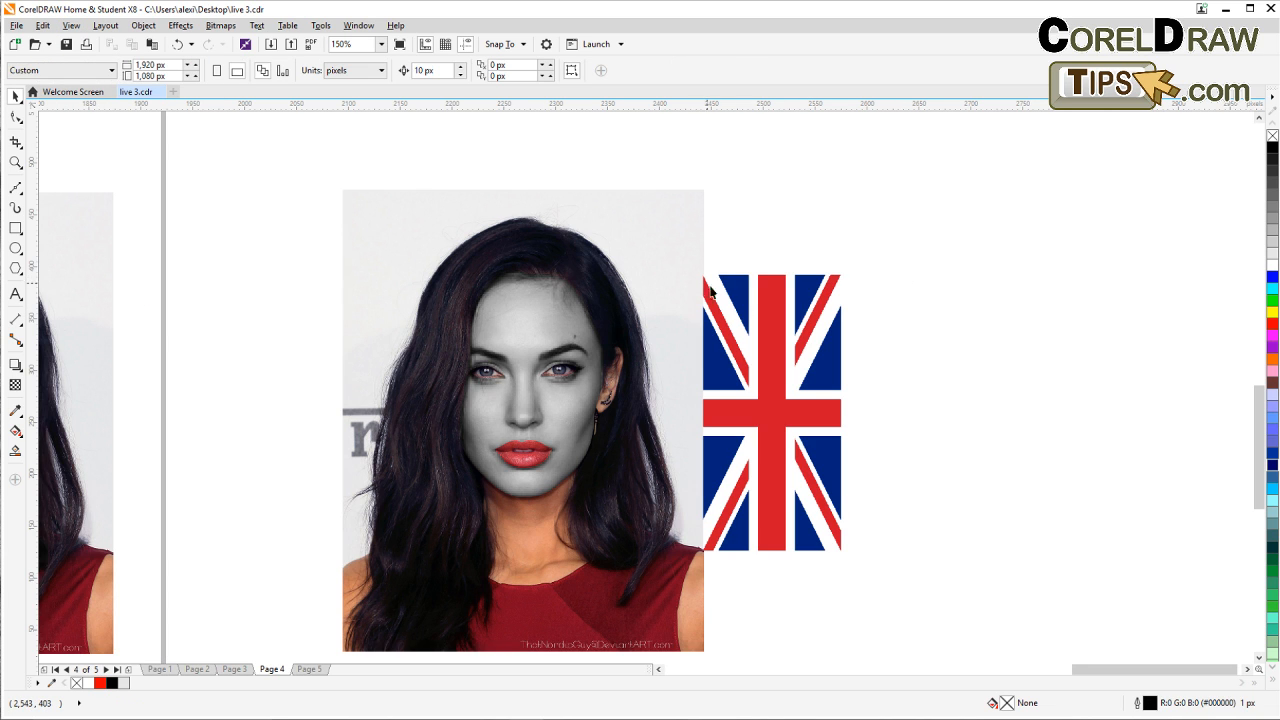
Step: Move the flag partly over the face and PowerClip it inside the face shape
click(771, 349)
drag(771, 349, 651, 333)
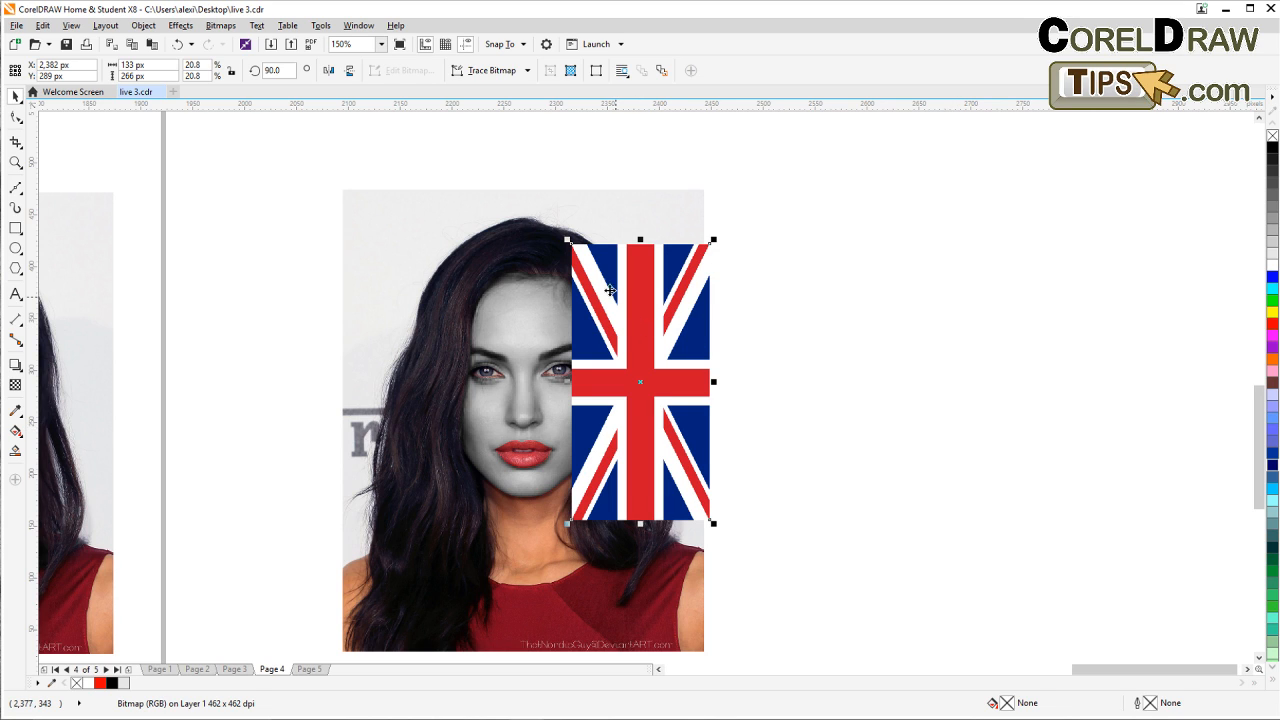
click(143, 25)
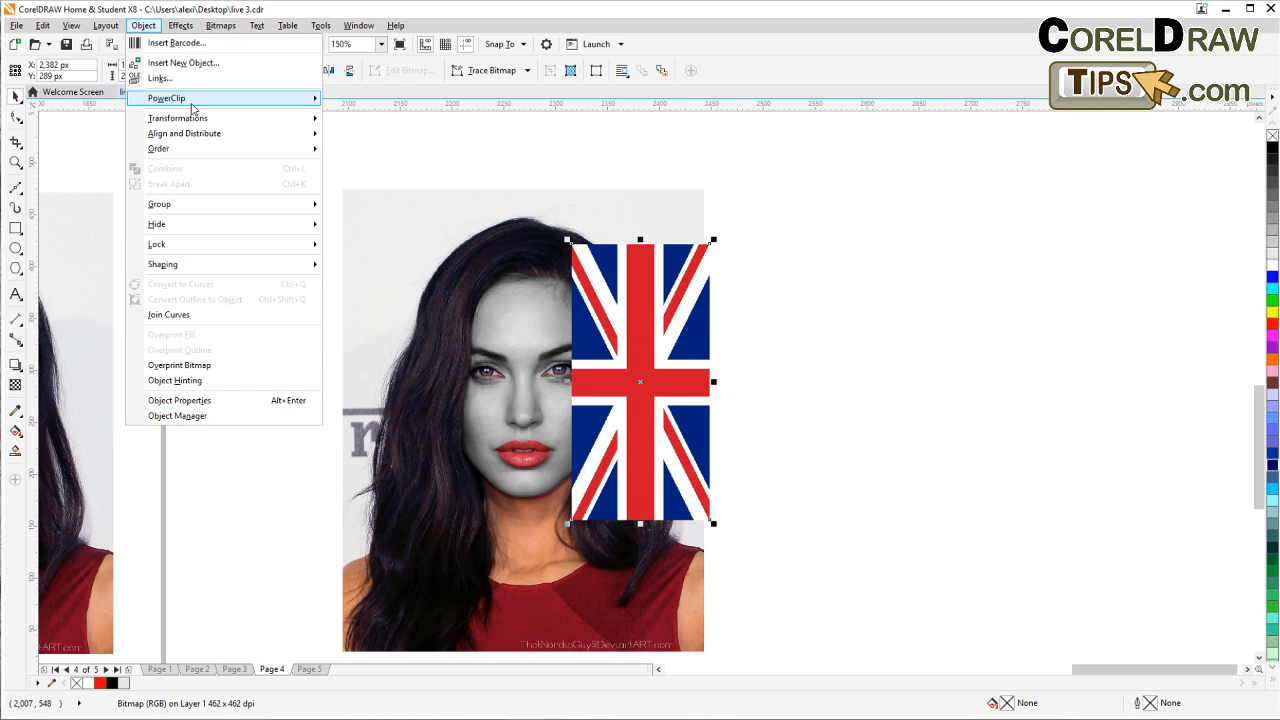
mouse_move(192, 103)
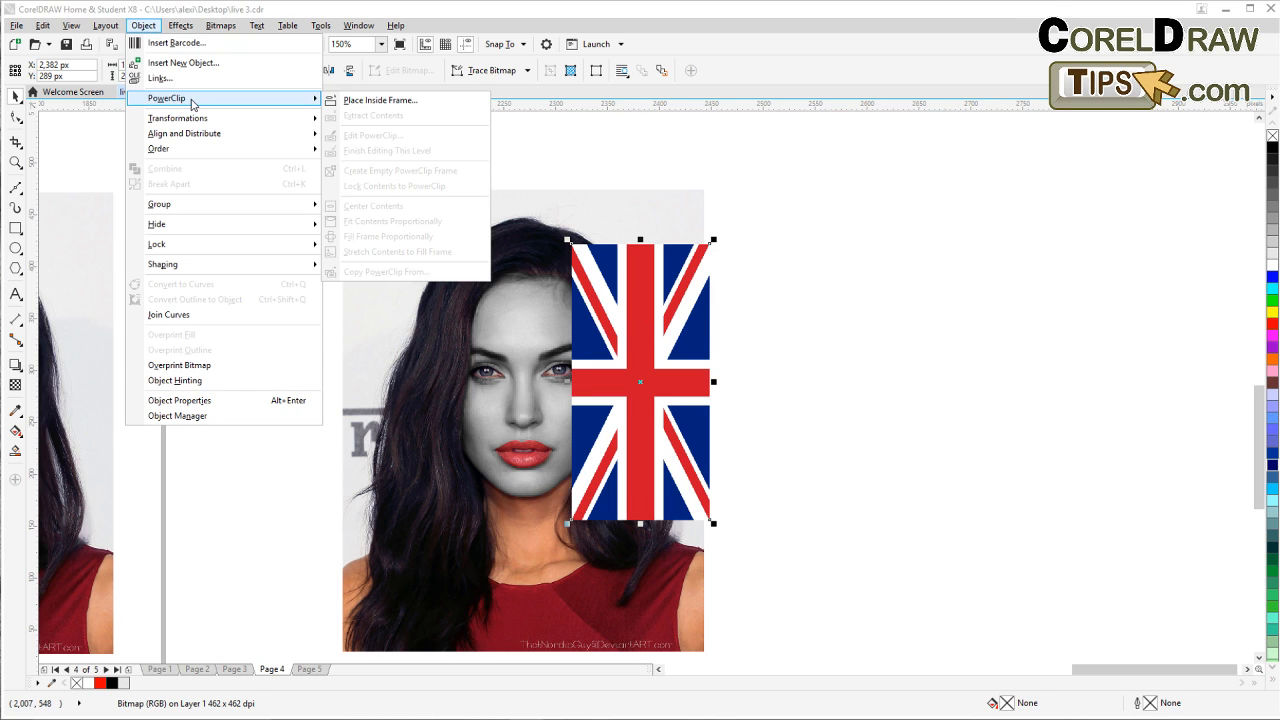
click(375, 101)
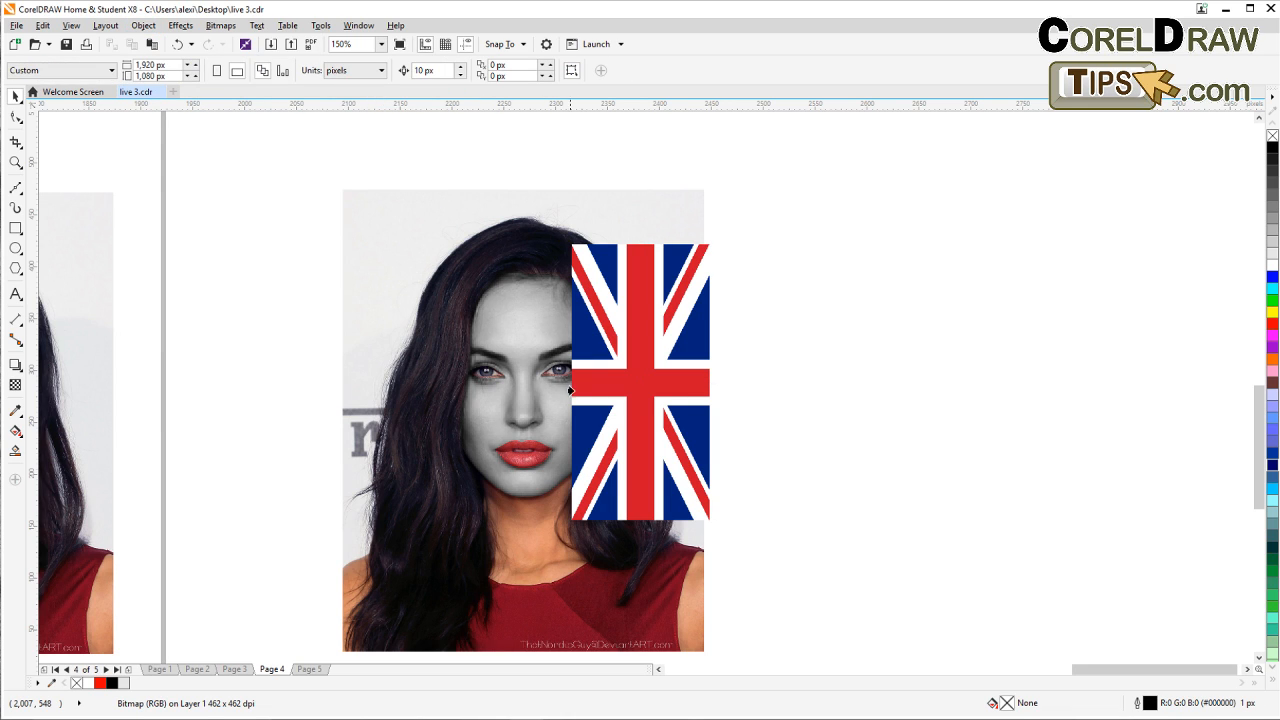
click(504, 313)
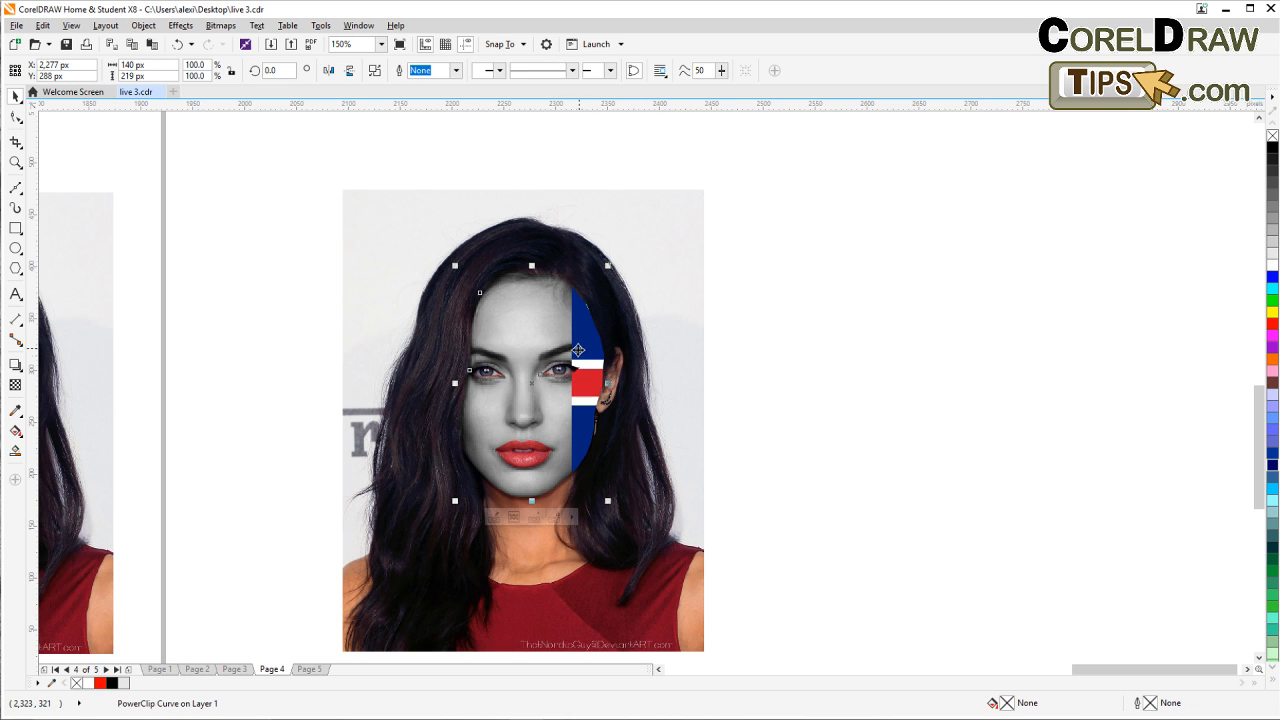
Step: Open the face PowerClip's contents for editing and move the flag further over the face outline
click(148, 26)
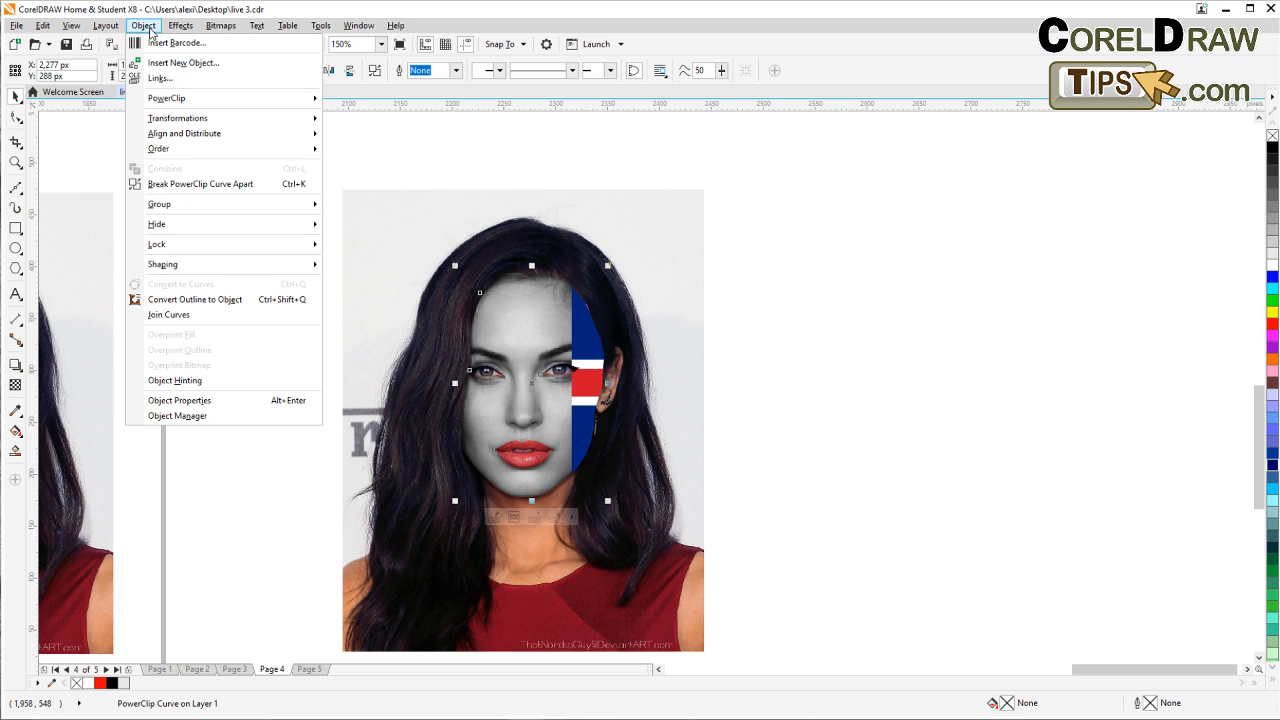
mouse_move(170, 100)
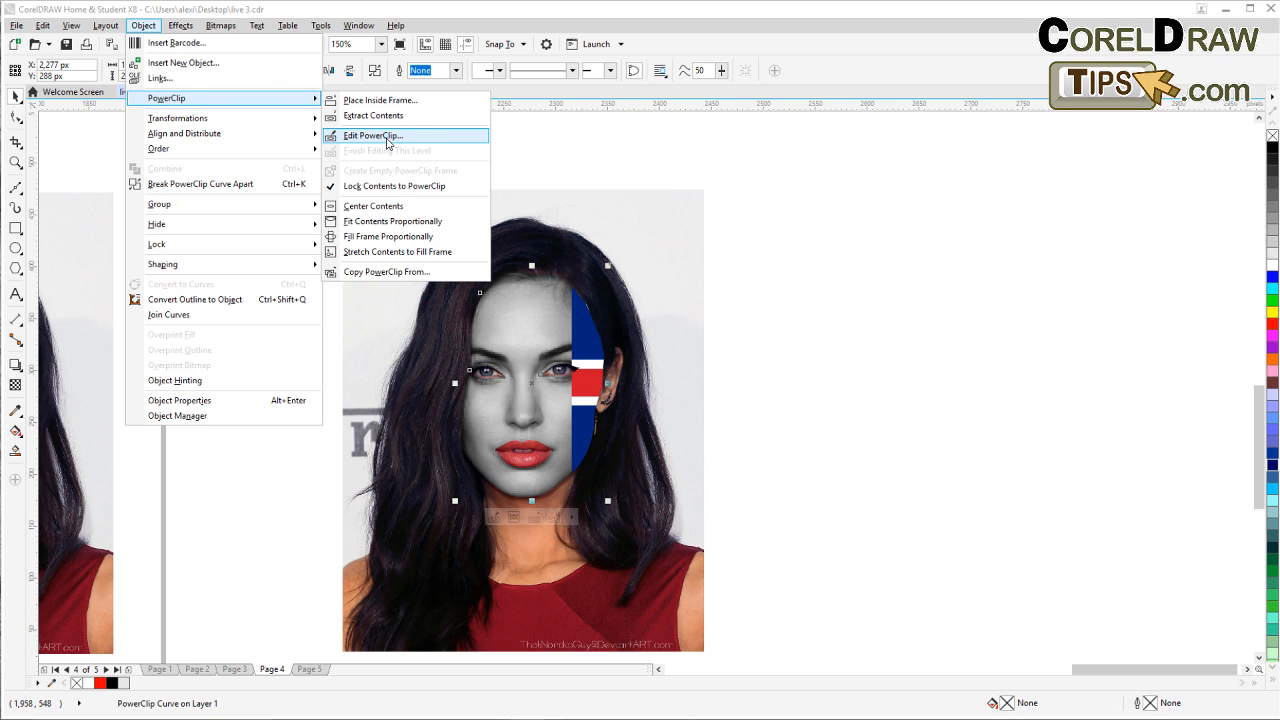
click(388, 136)
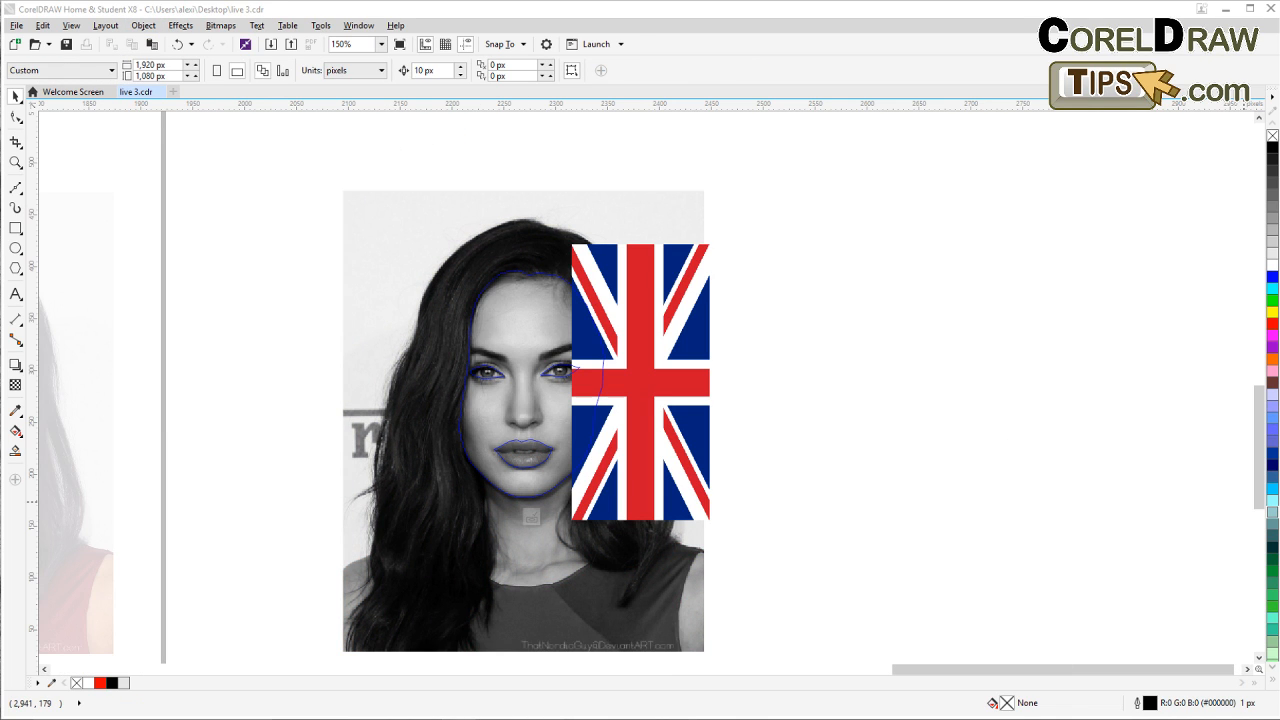
click(648, 390)
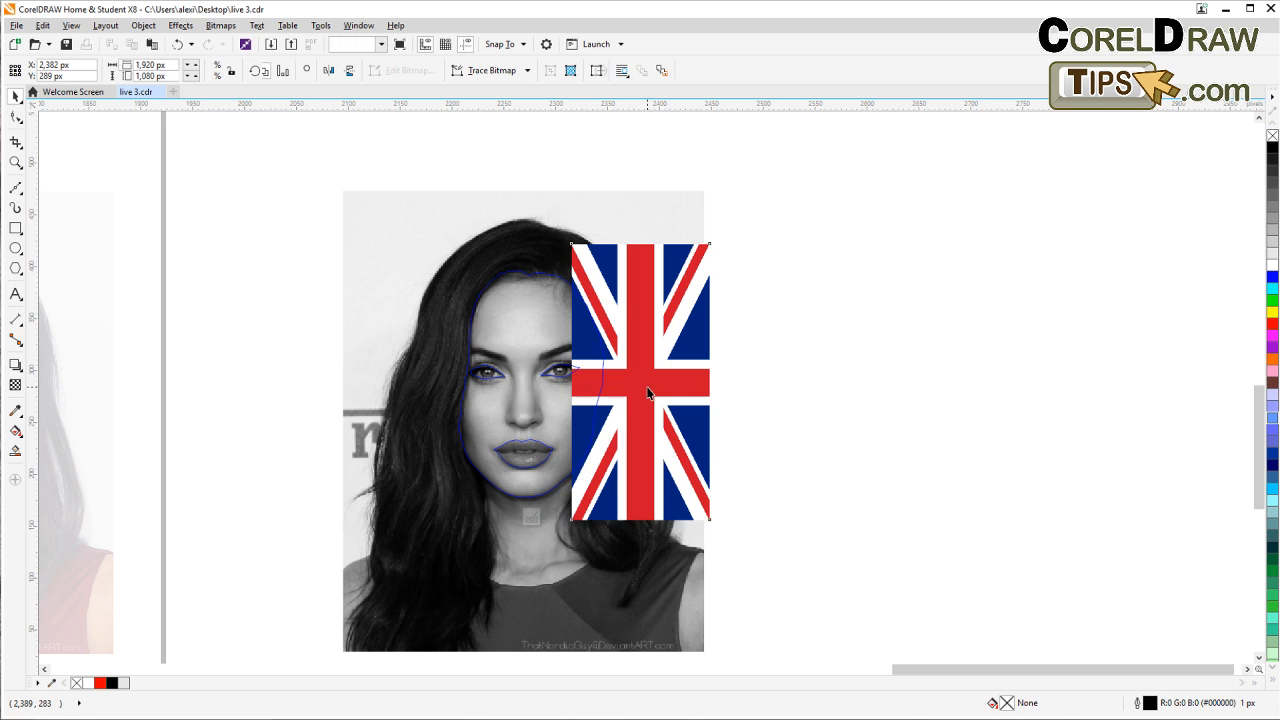
drag(664, 373, 604, 380)
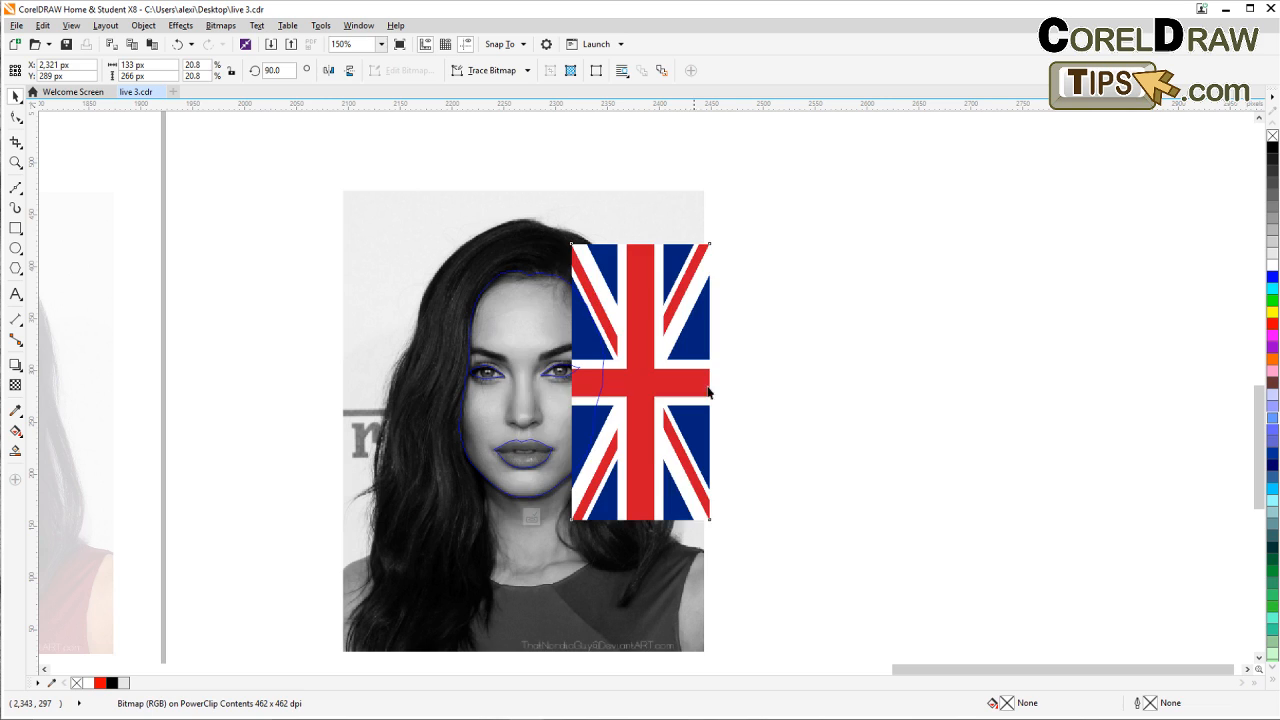
Step: Delete the grayscale portrait from the PowerClip contents, keeping only the flag
click(795, 372)
click(639, 223)
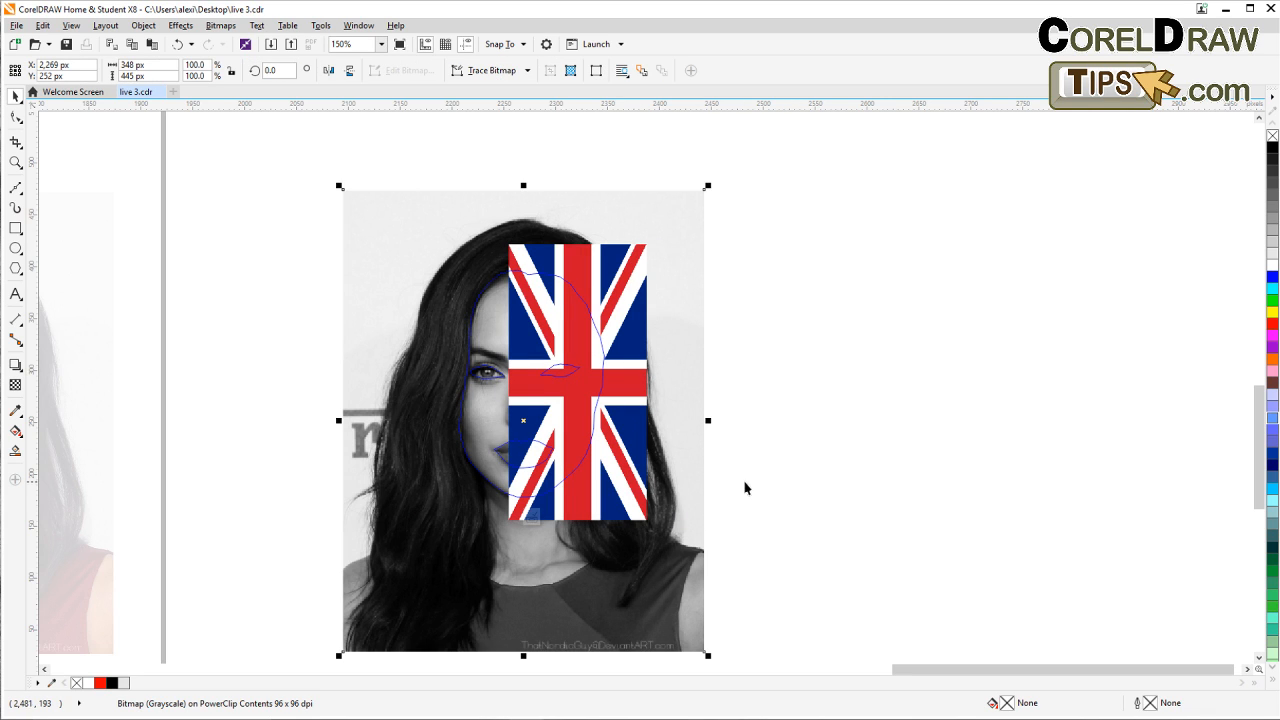
click(747, 488)
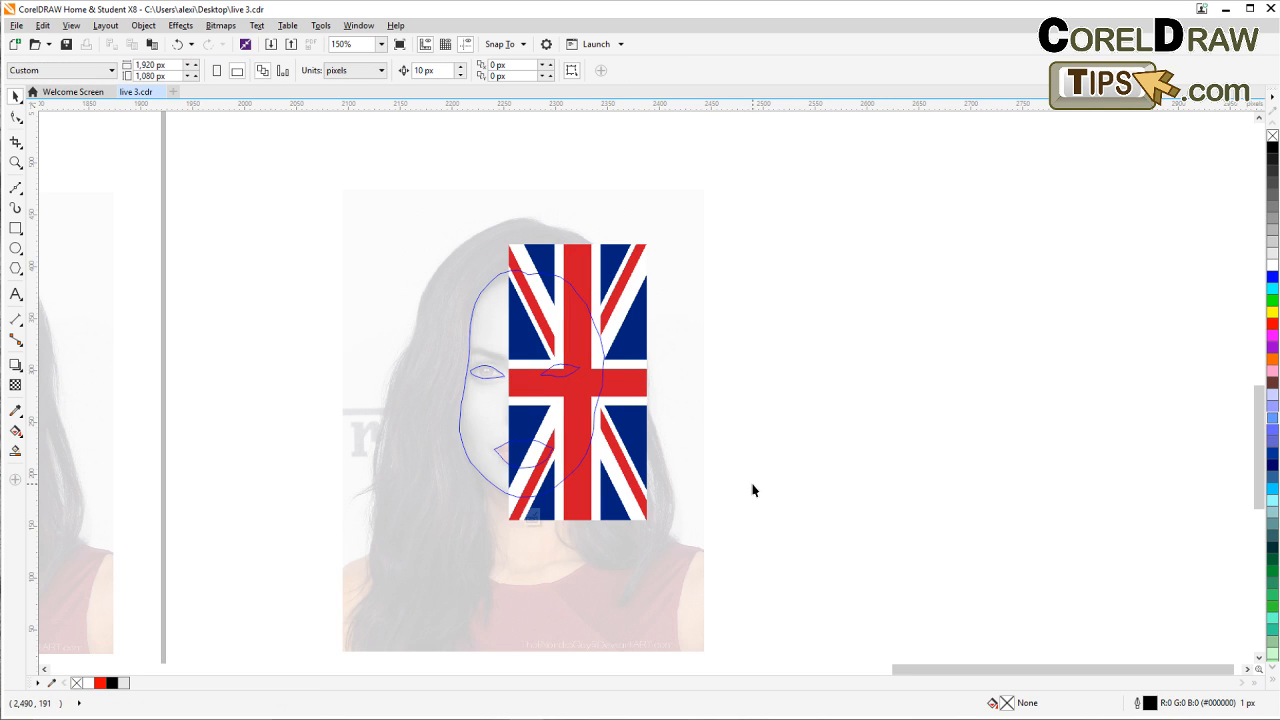
Step: Widen the flag to about 144 px and center it over the face outline
scroll(597, 333, up, 2)
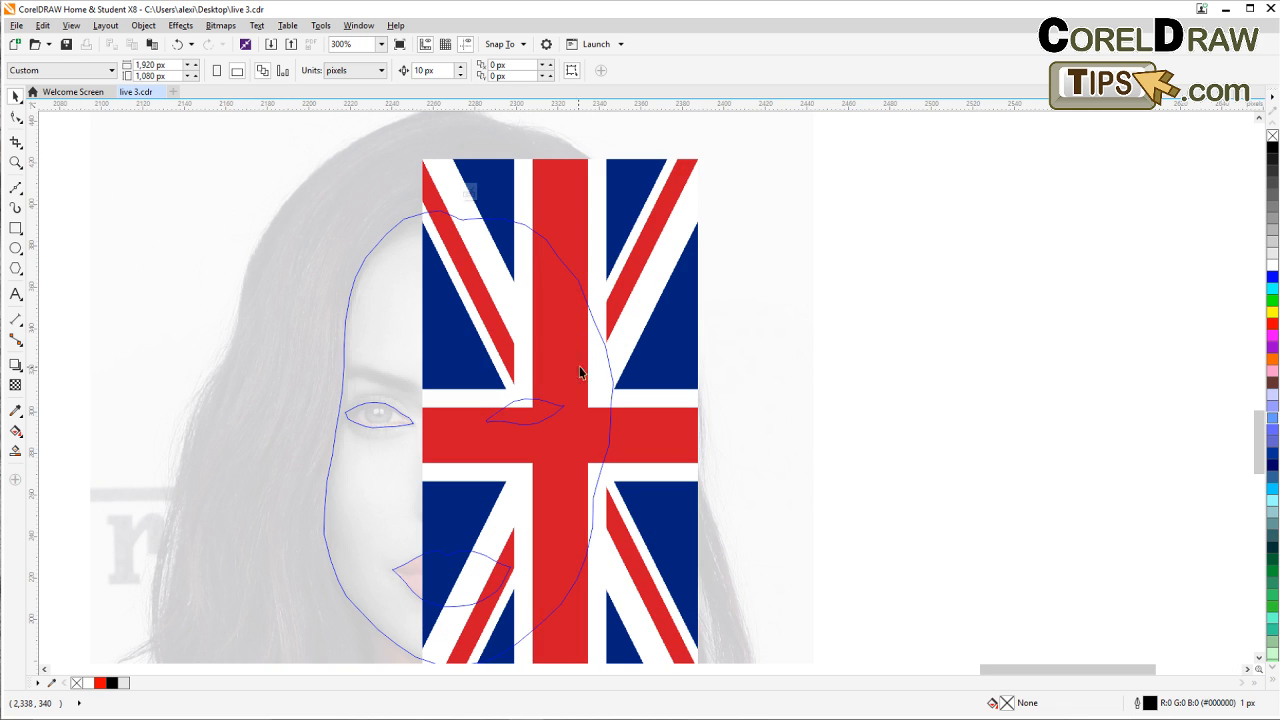
drag(625, 340, 523, 343)
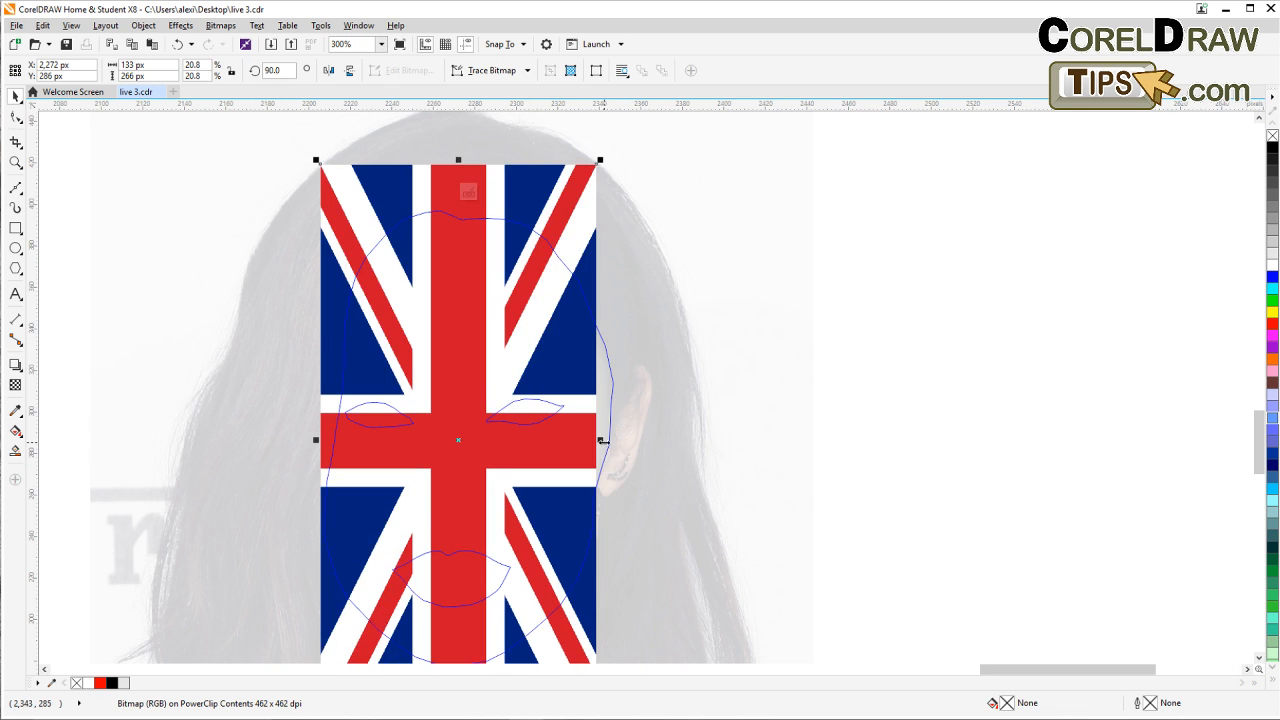
drag(601, 441, 800, 430)
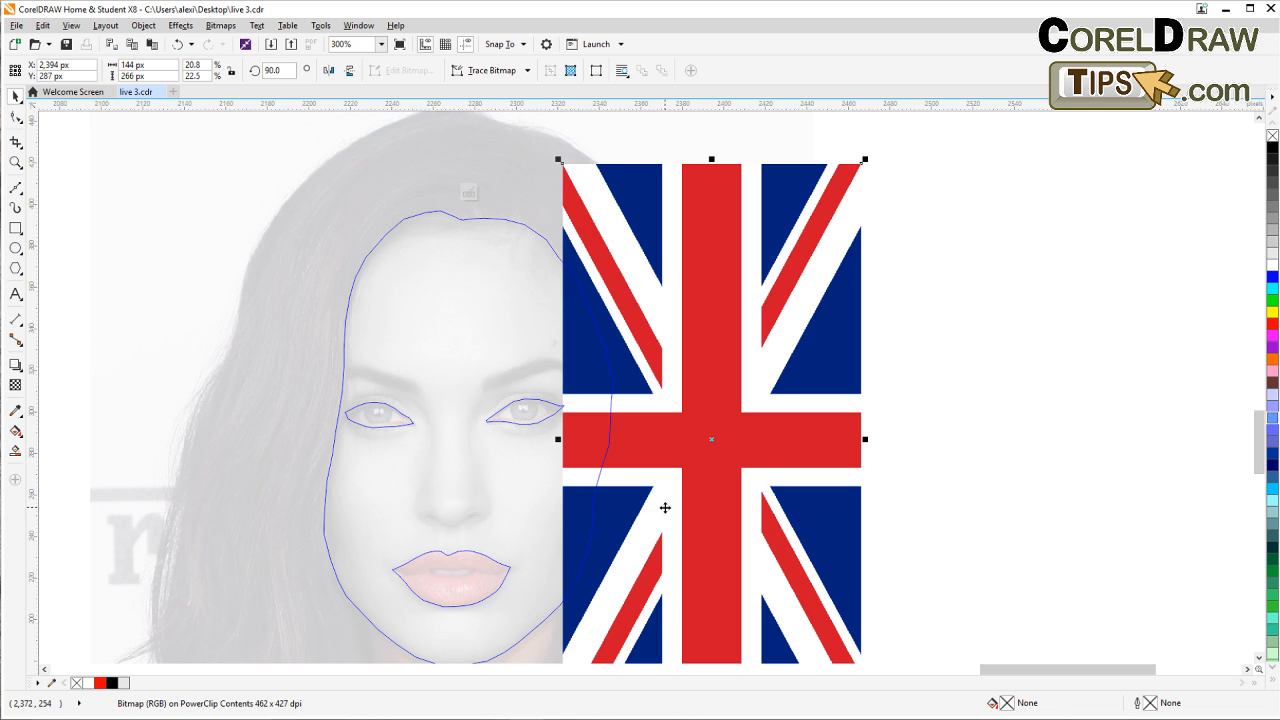
drag(667, 500, 421, 486)
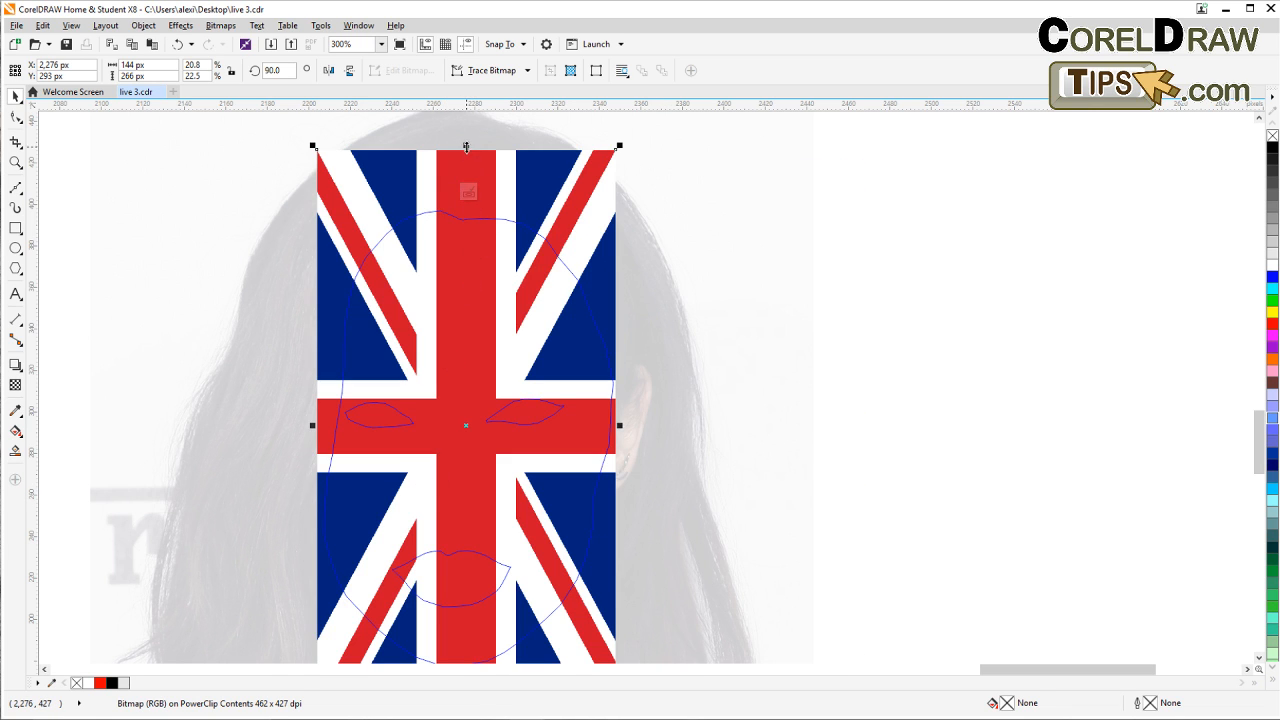
Step: Shorten the flag to about 222 px high and fit it around the face outline with its cross at eye level
drag(466, 146, 472, 206)
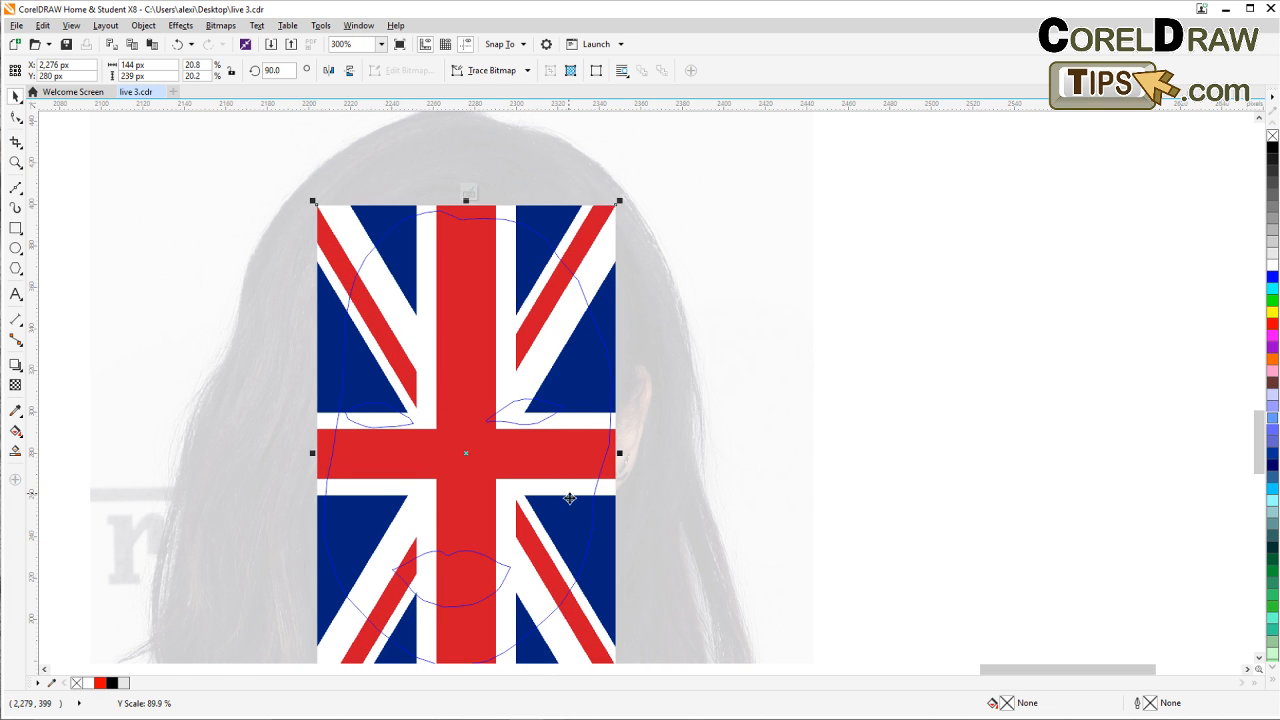
drag(576, 503, 594, 323)
drag(485, 518, 489, 490)
drag(507, 393, 471, 596)
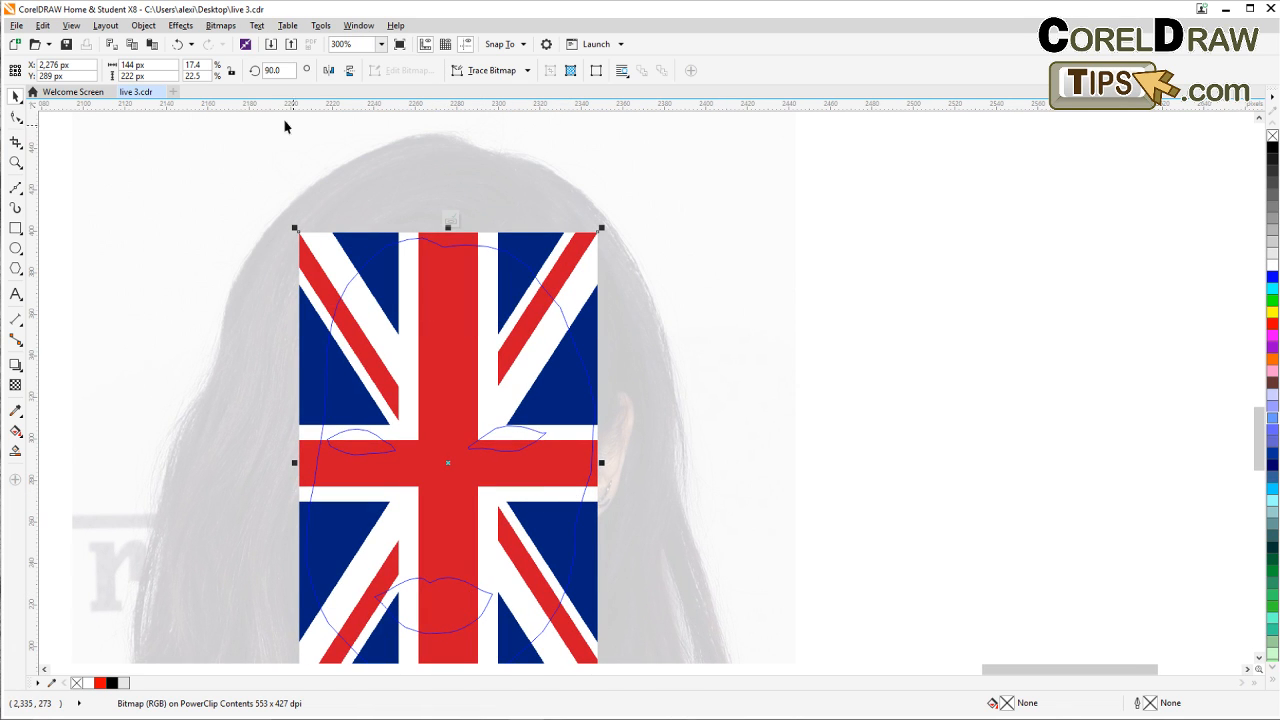
Step: Finish editing the face PowerClip's contents and deselect it
click(143, 25)
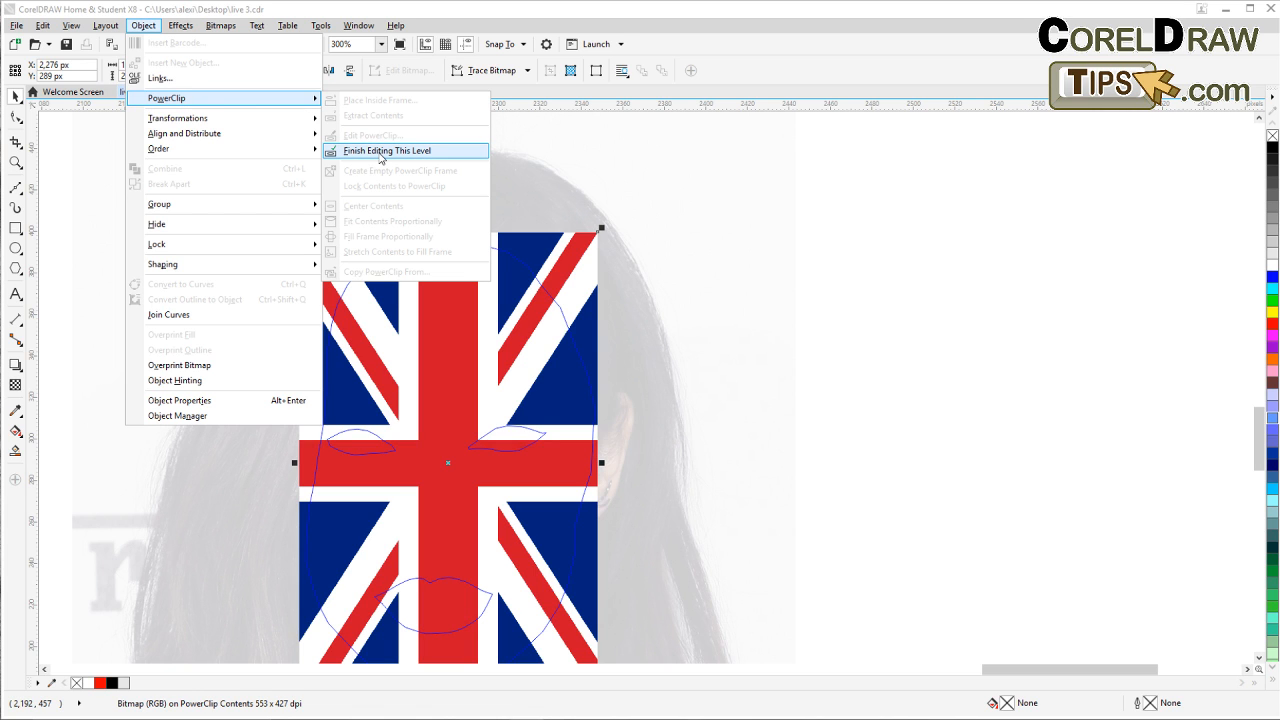
click(378, 156)
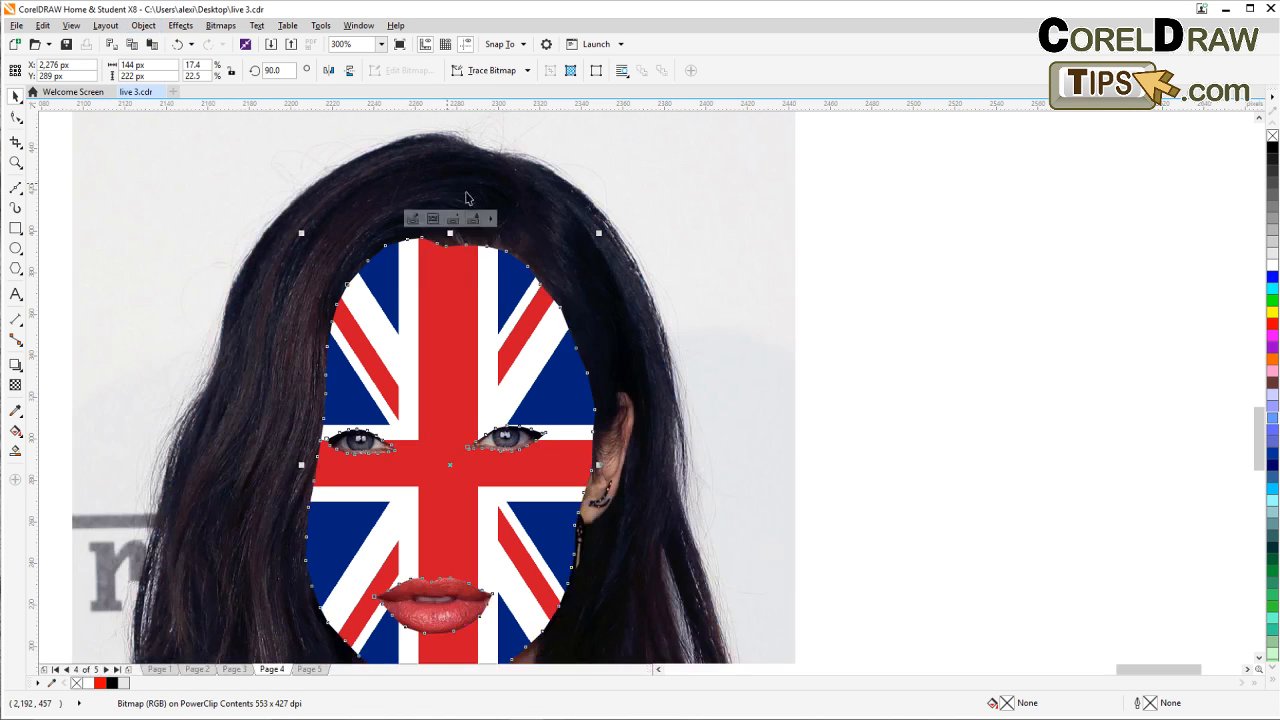
click(909, 355)
drag(843, 477, 666, 380)
scroll(827, 366, down, 1)
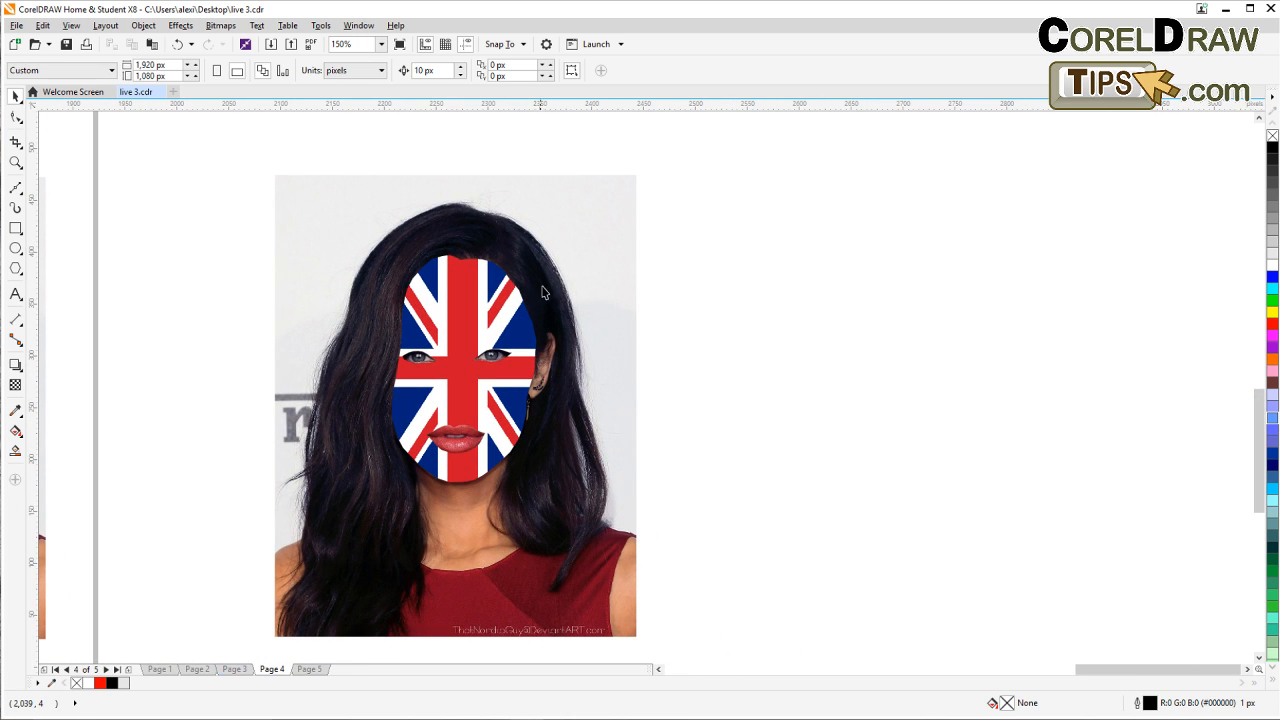
Step: Duplicate the portrait photo beside the flag version and convert the copy to an 8-bit grayscale bitmap at 96 dpi
click(578, 267)
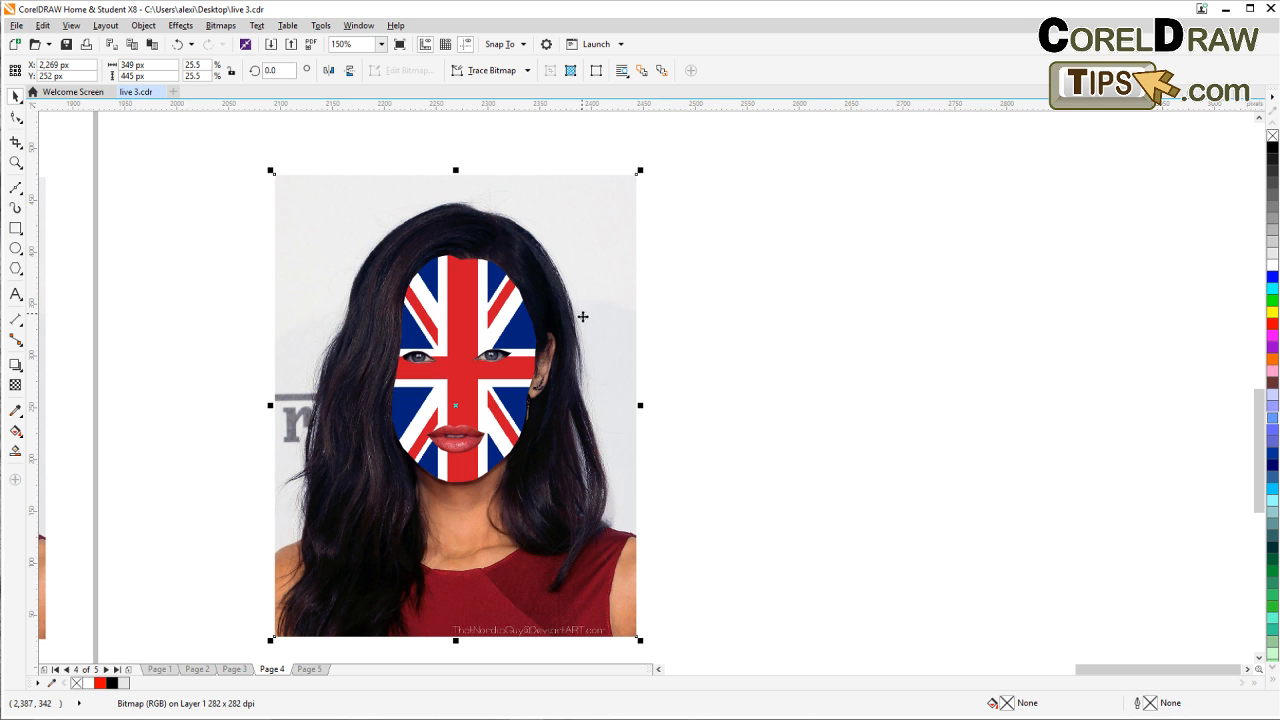
drag(595, 341, 994, 383)
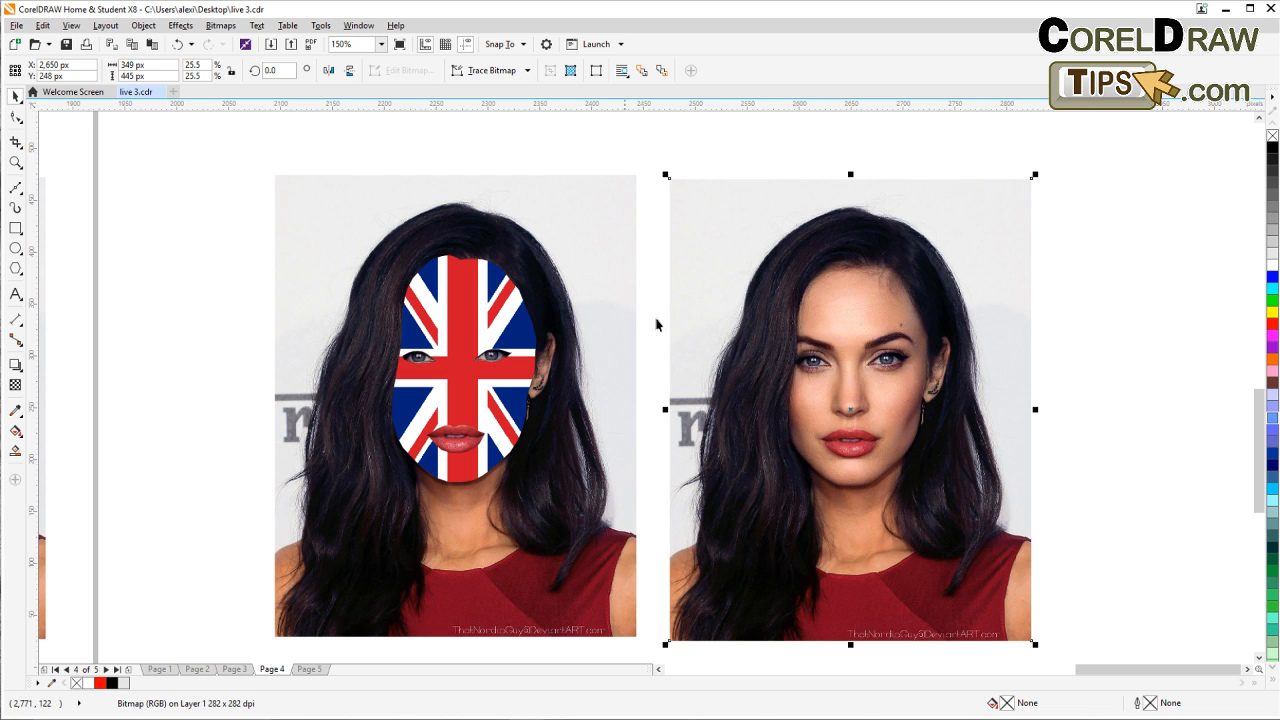
click(220, 25)
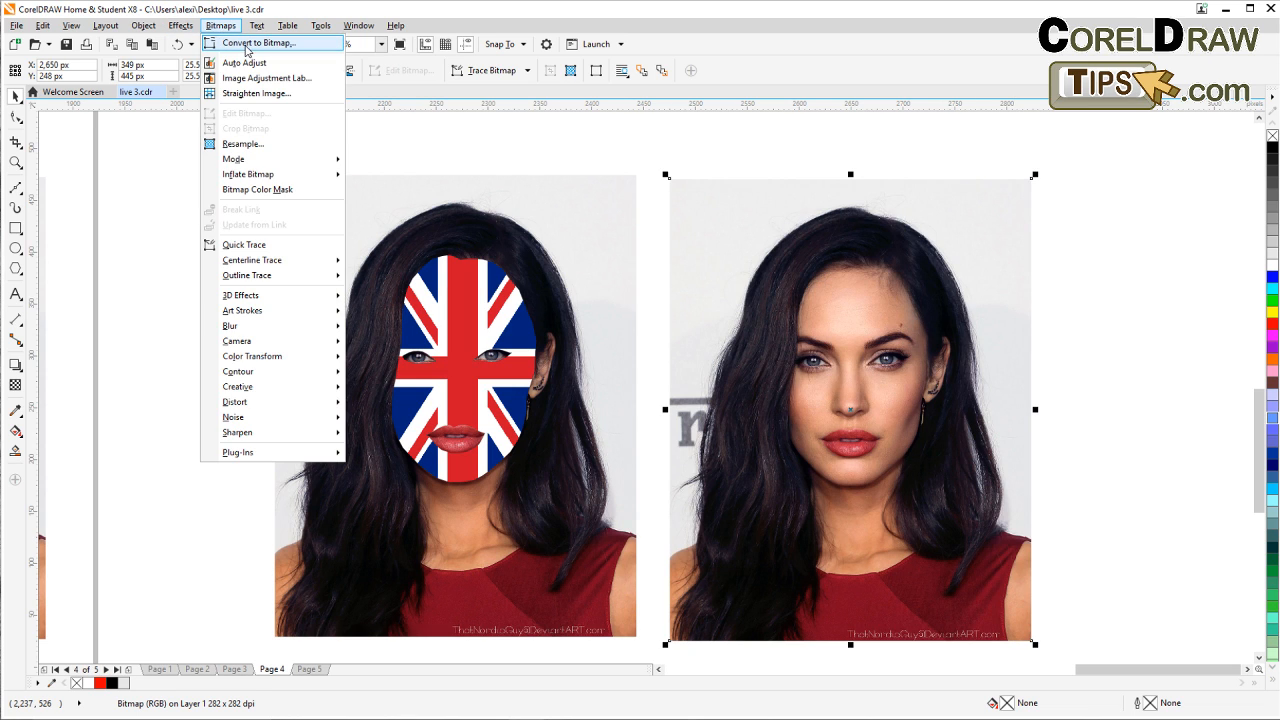
click(250, 43)
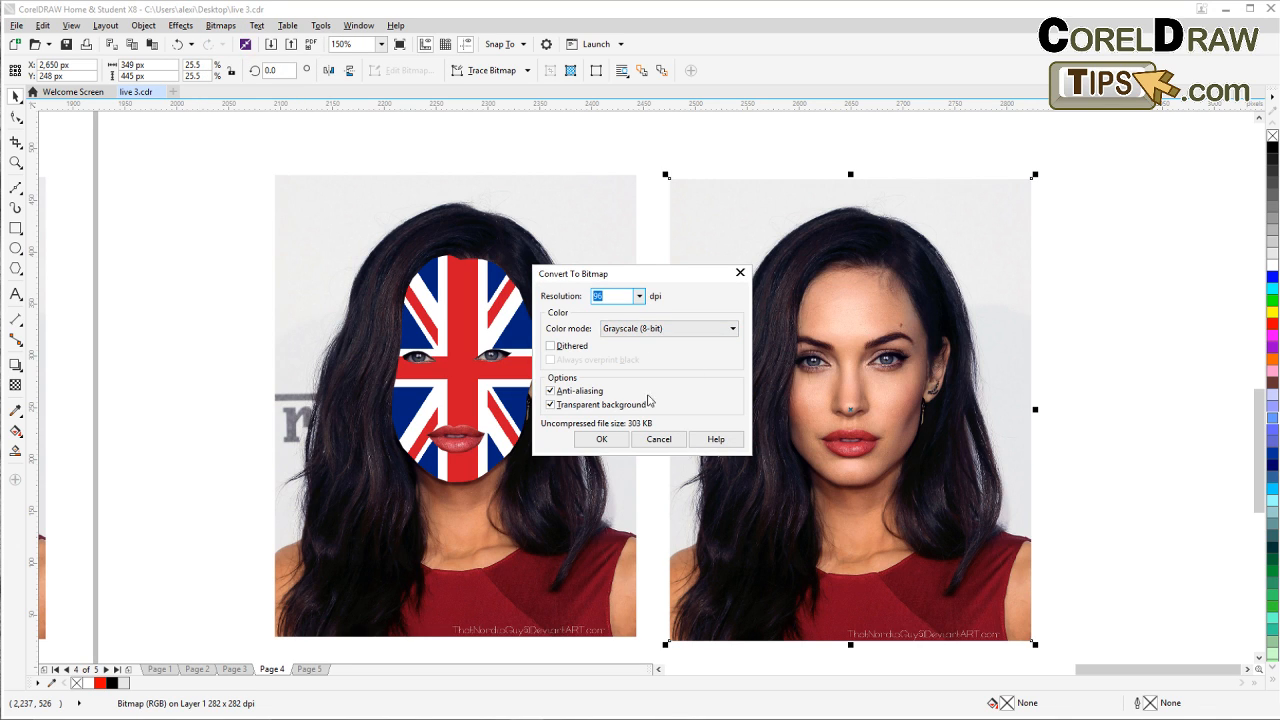
click(601, 440)
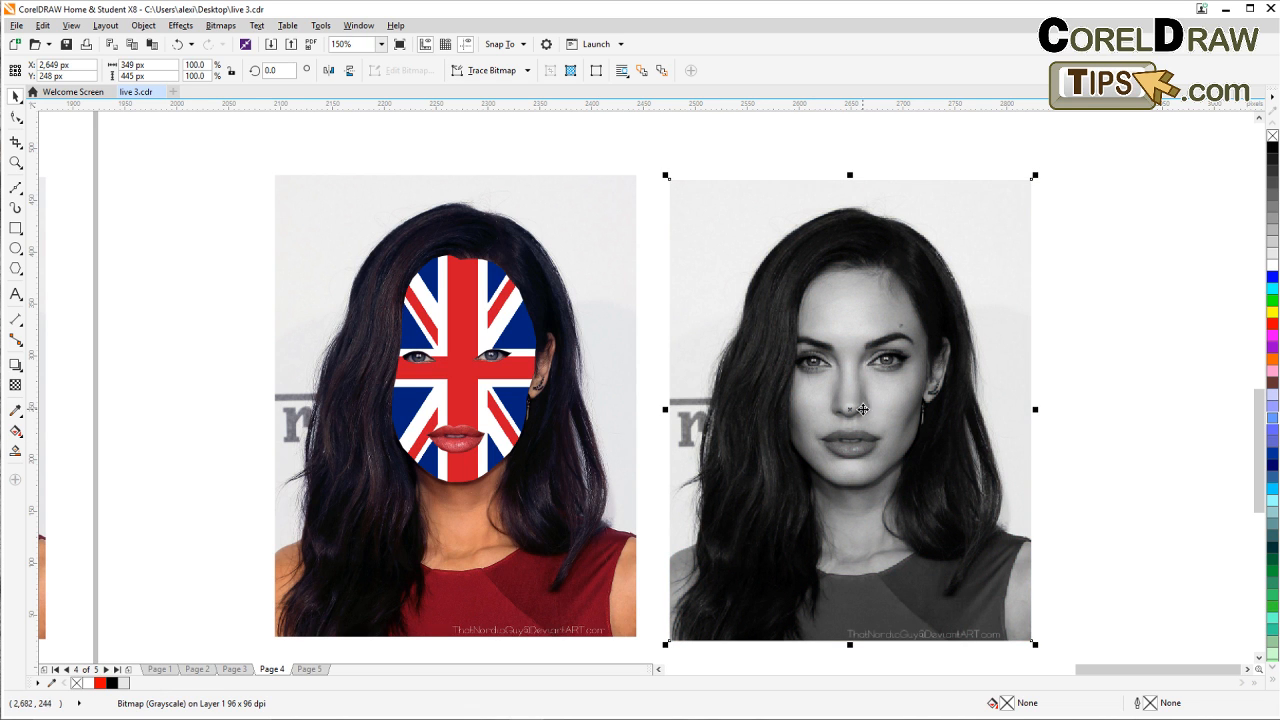
Step: Adjust the grayscale copy with Brightness/Contrast/Intensity, using brightness -13, contrast 69 and intensity 35
scroll(863, 406, up, 3)
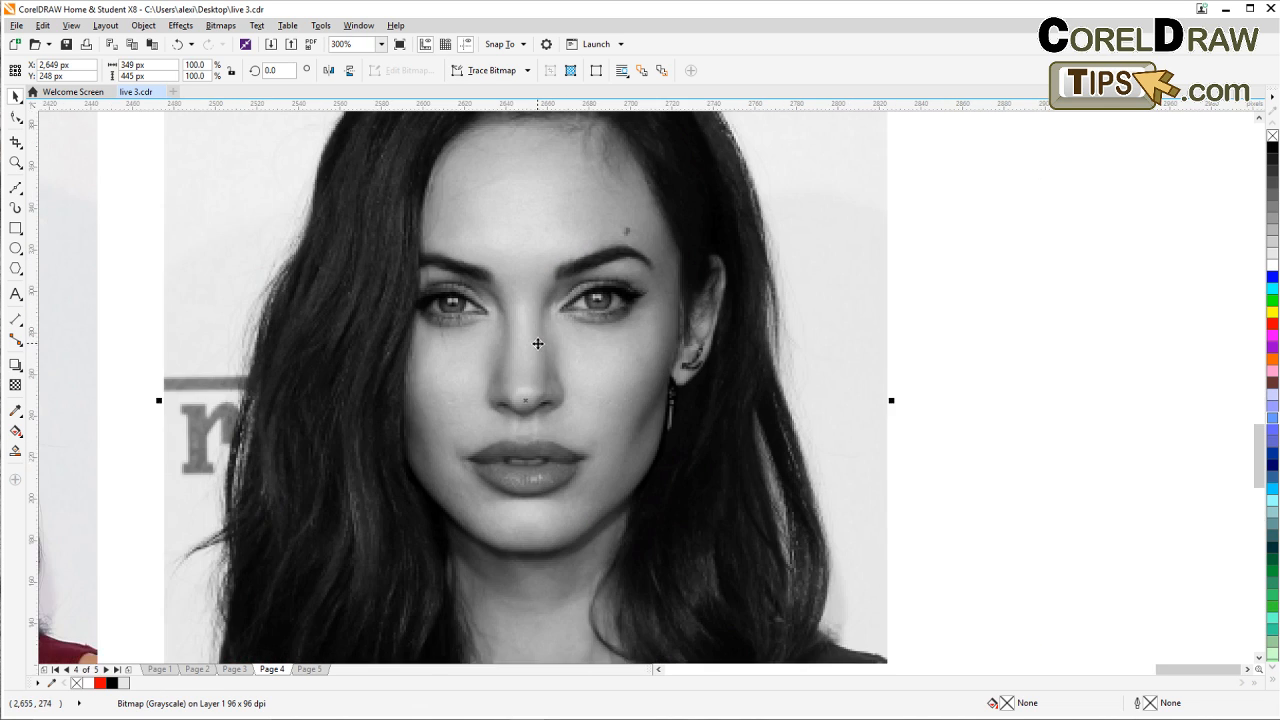
drag(538, 344, 557, 394)
scroll(547, 393, down, 3)
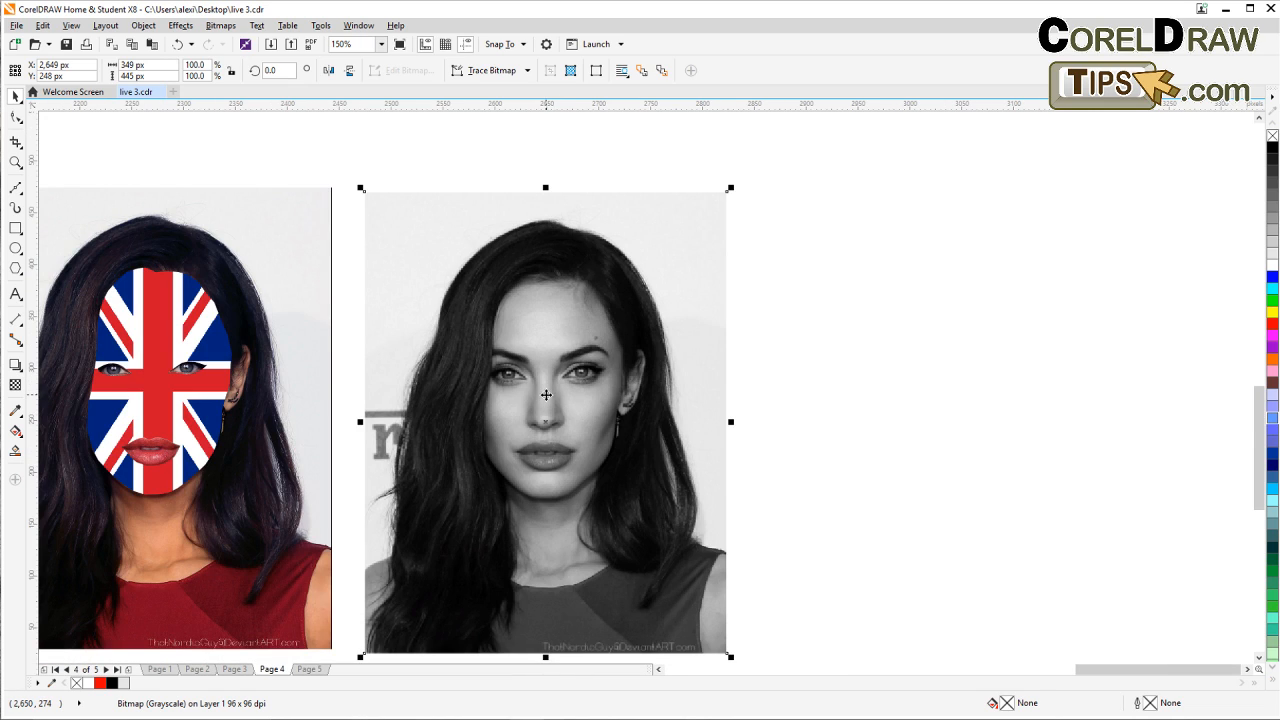
scroll(525, 386, up, 3)
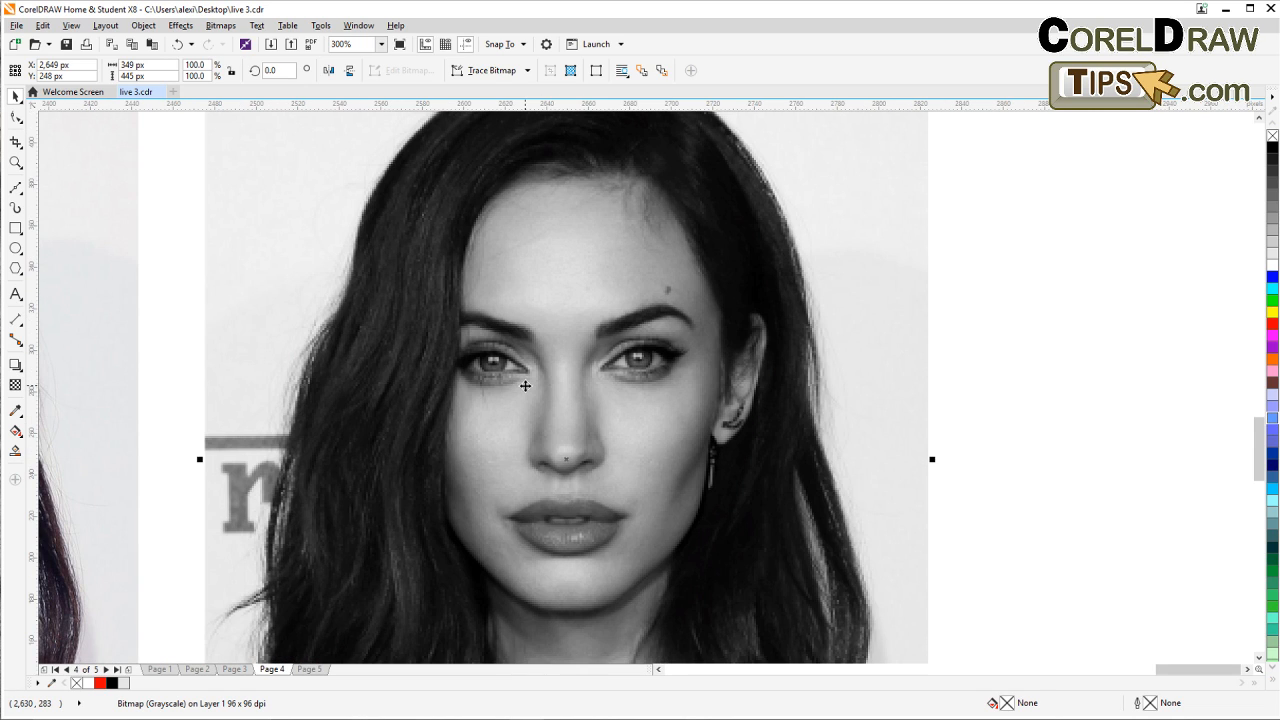
click(218, 26)
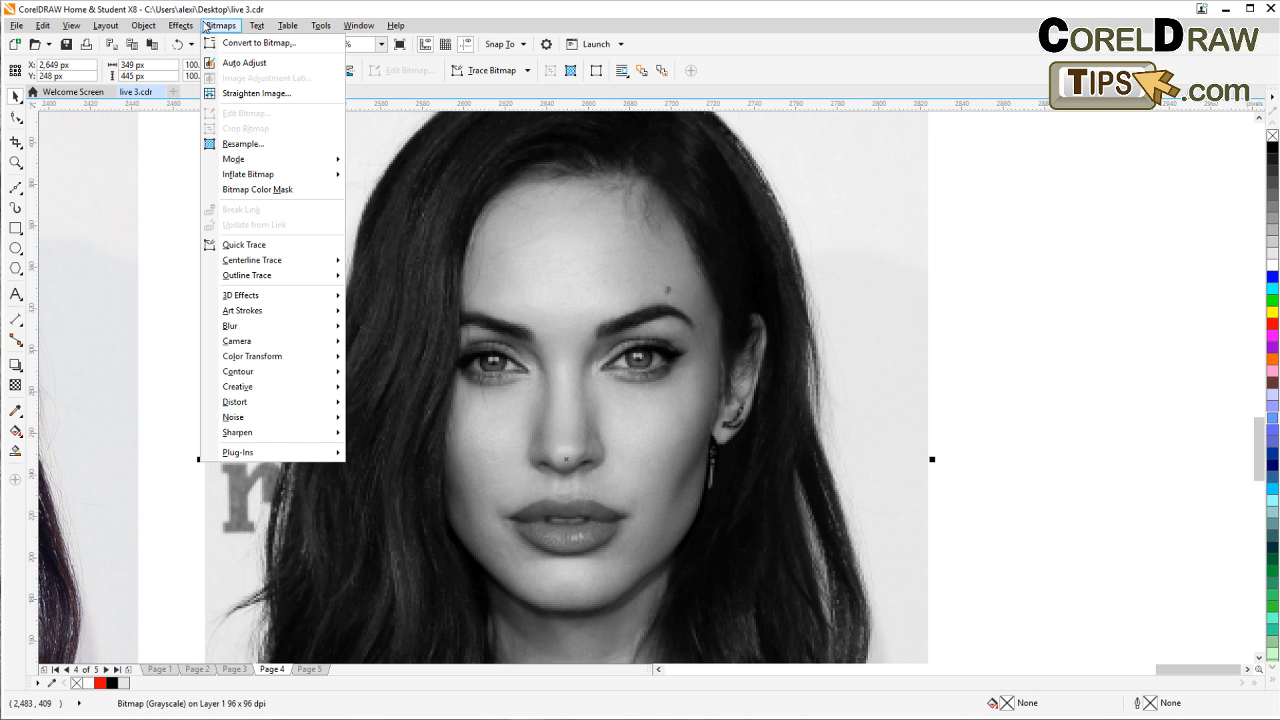
mouse_move(188, 28)
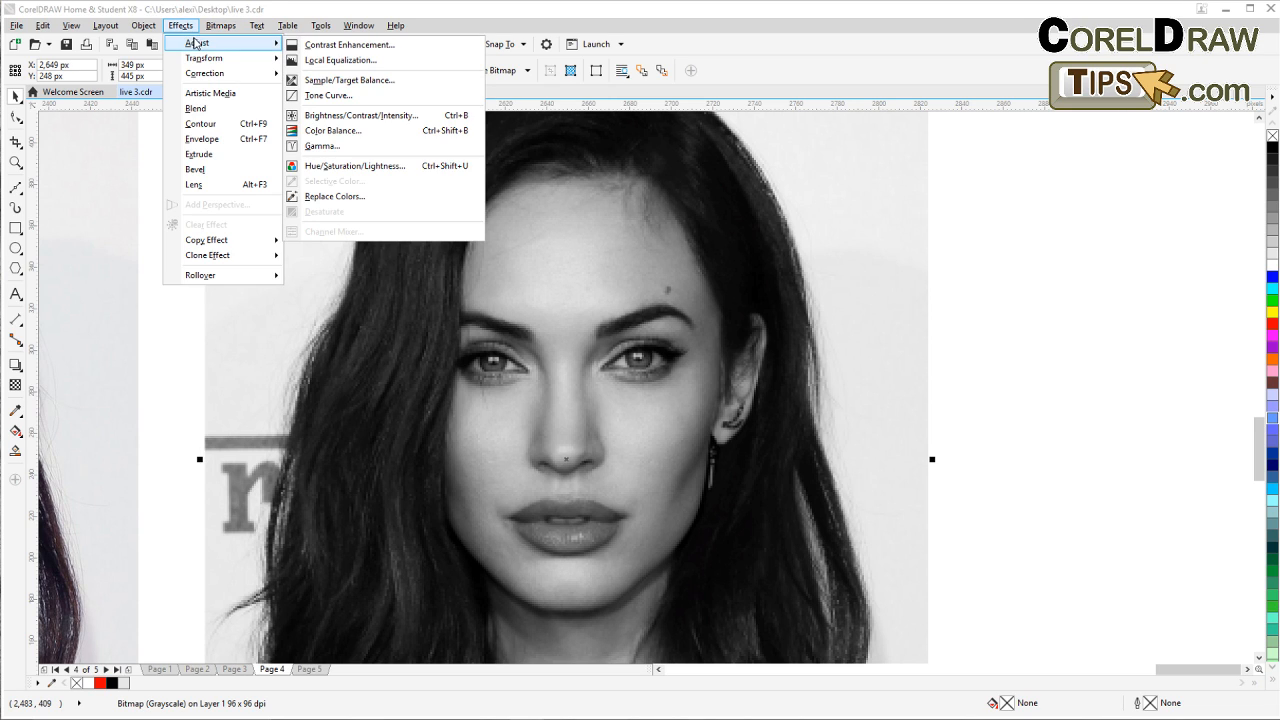
click(370, 120)
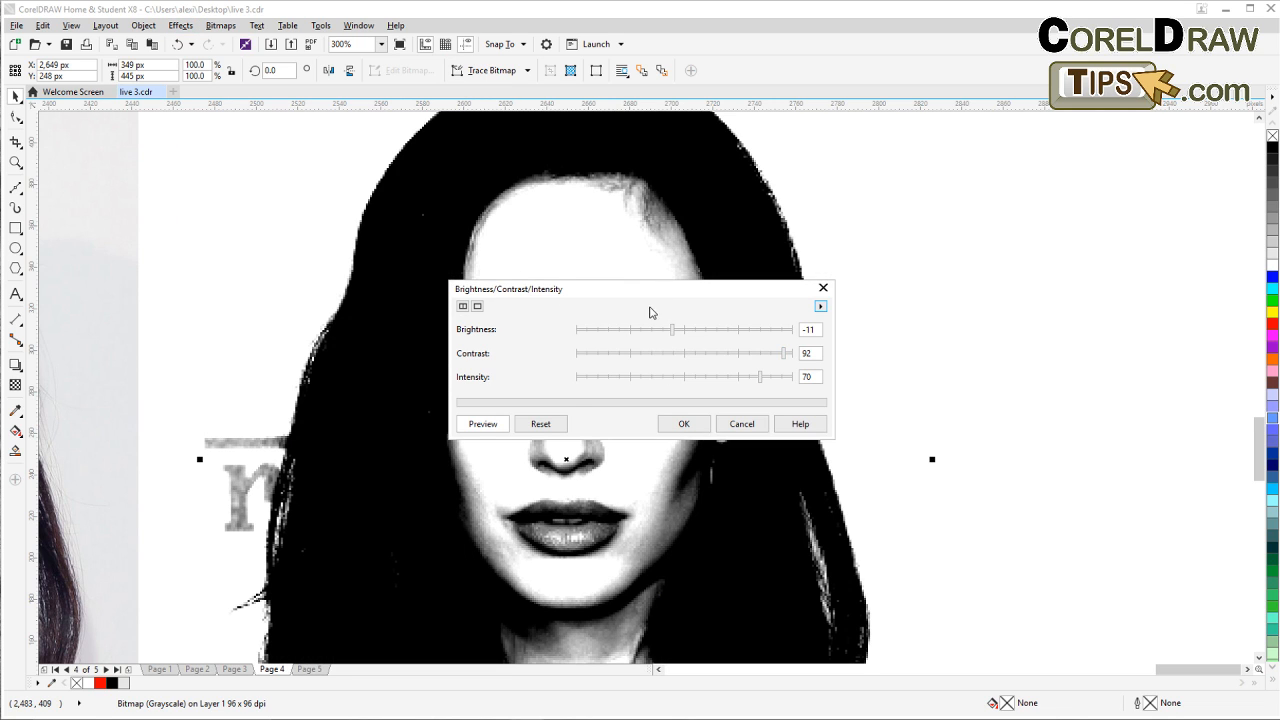
drag(637, 292, 899, 274)
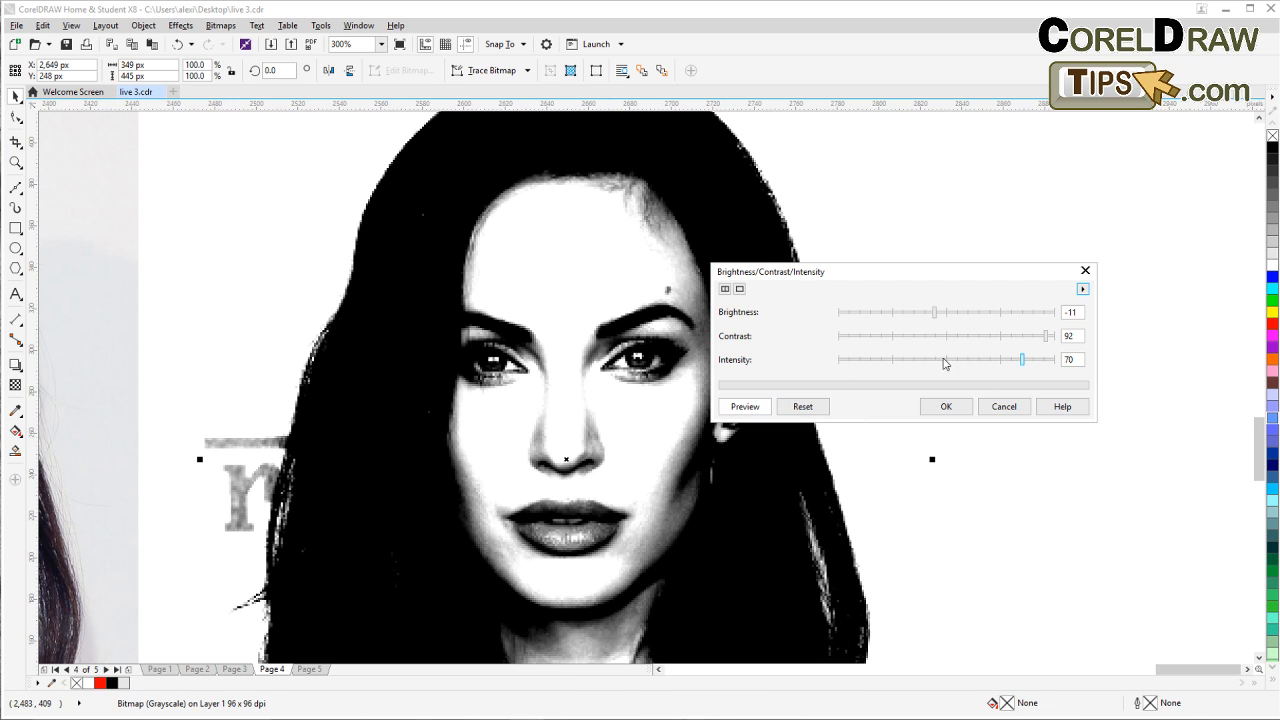
click(1029, 338)
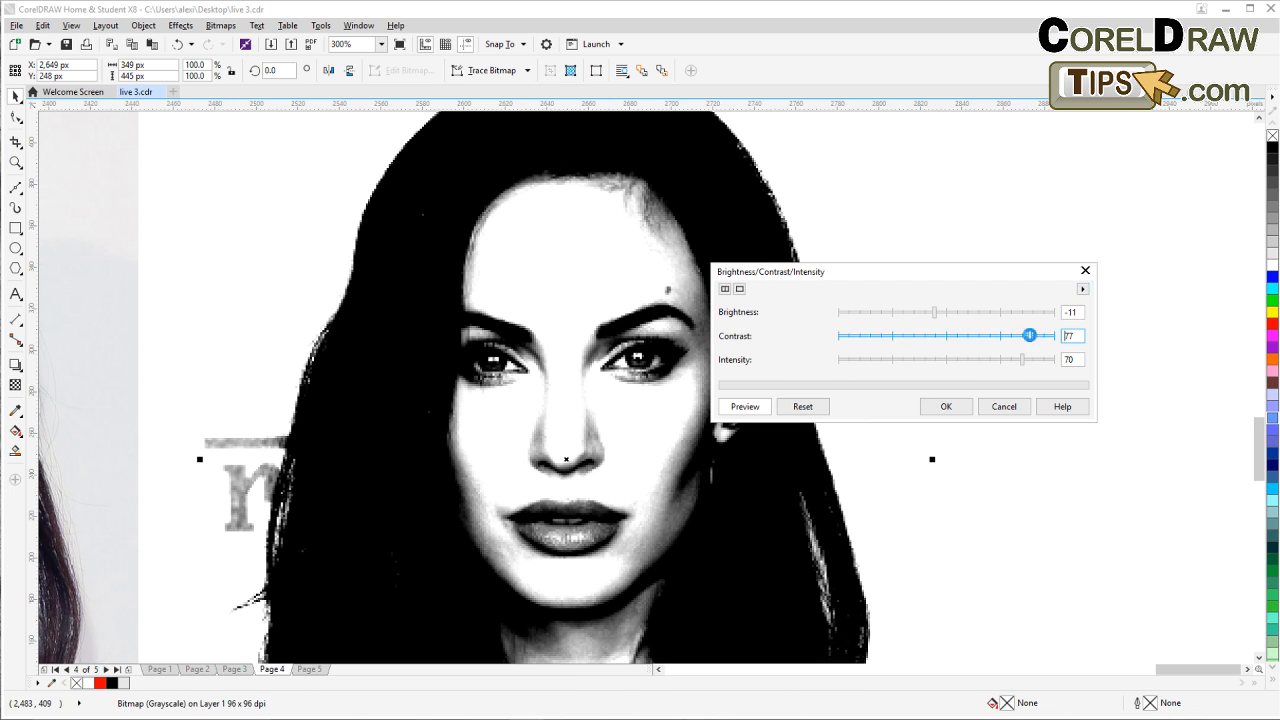
click(1047, 341)
drag(1023, 360, 985, 366)
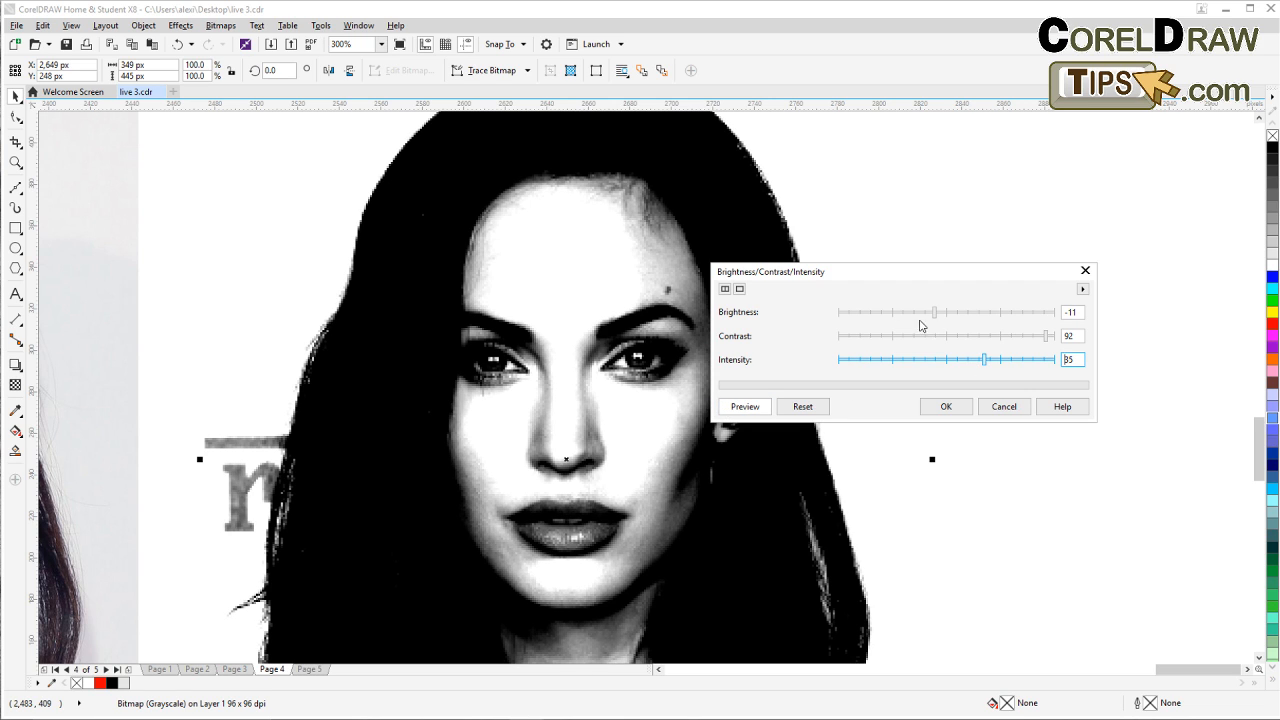
mouse_move(934, 313)
mouse_down()
mouse_move(947, 318)
mouse_move(932, 316)
mouse_up()
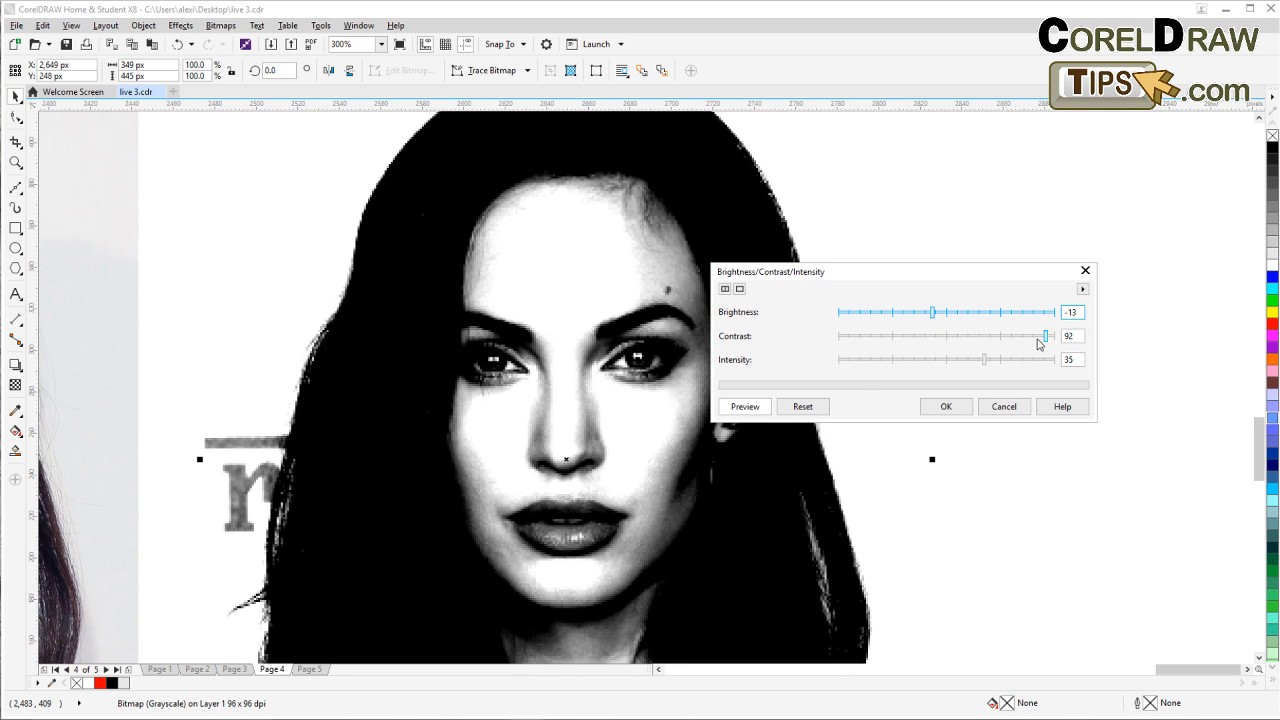
drag(1047, 336, 1022, 340)
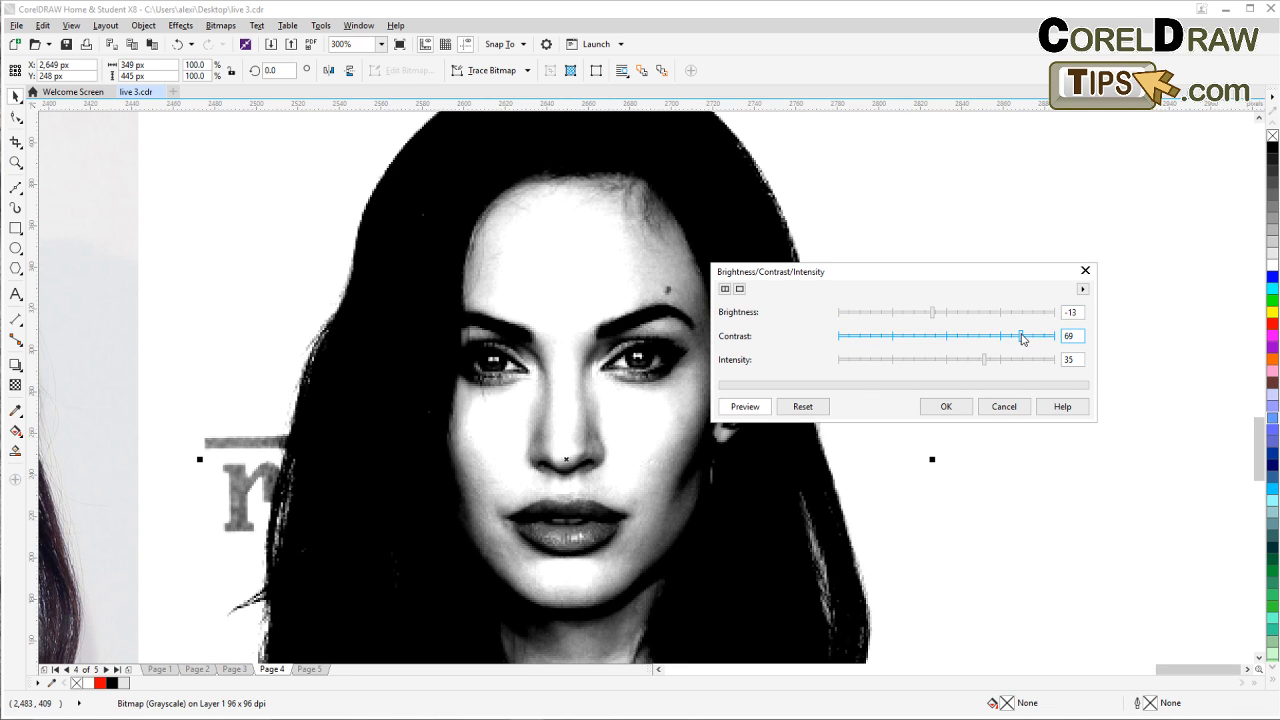
click(961, 412)
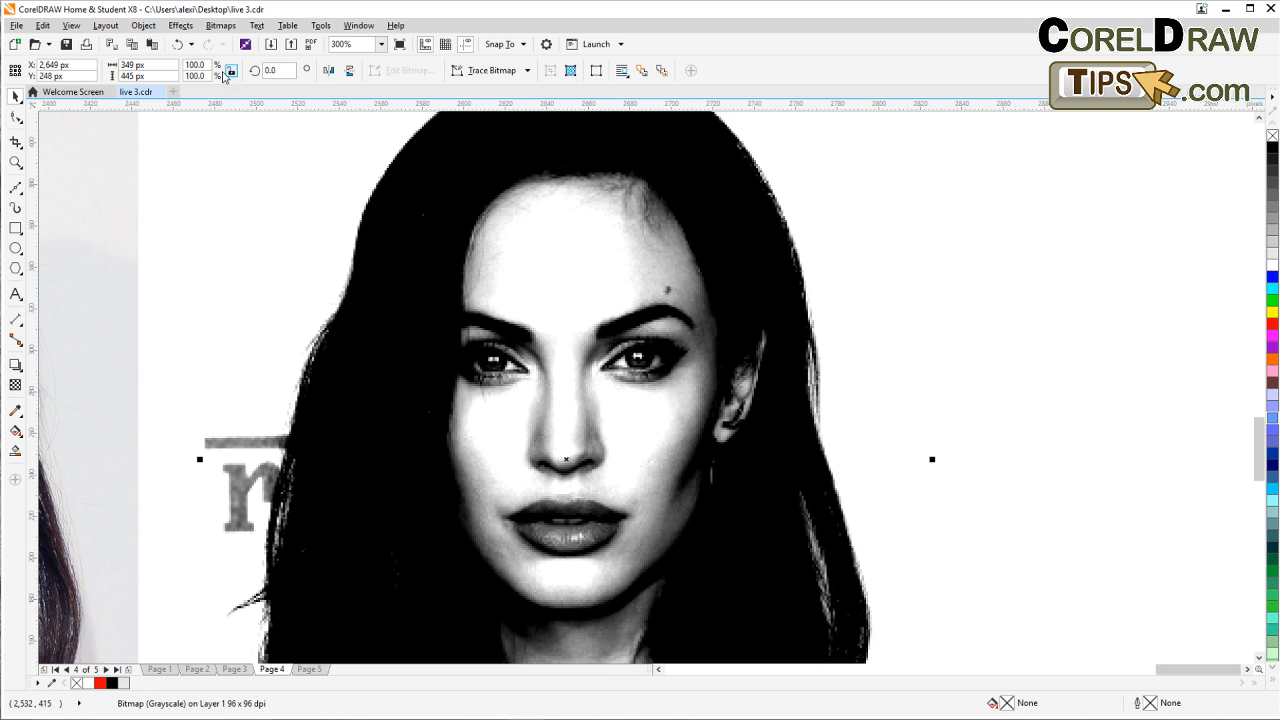
Step: Apply a Gaussian Blur with a 1.5 pixel radius to the high-contrast grayscale copy
click(220, 25)
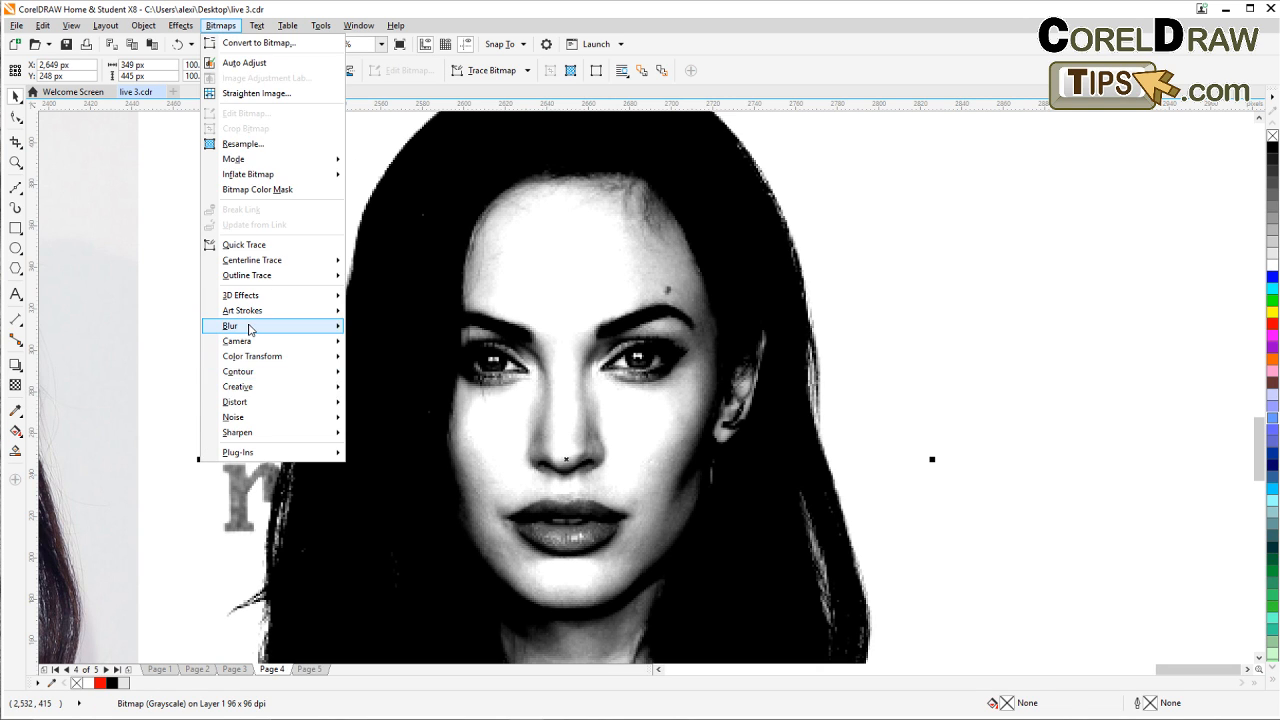
mouse_move(250, 332)
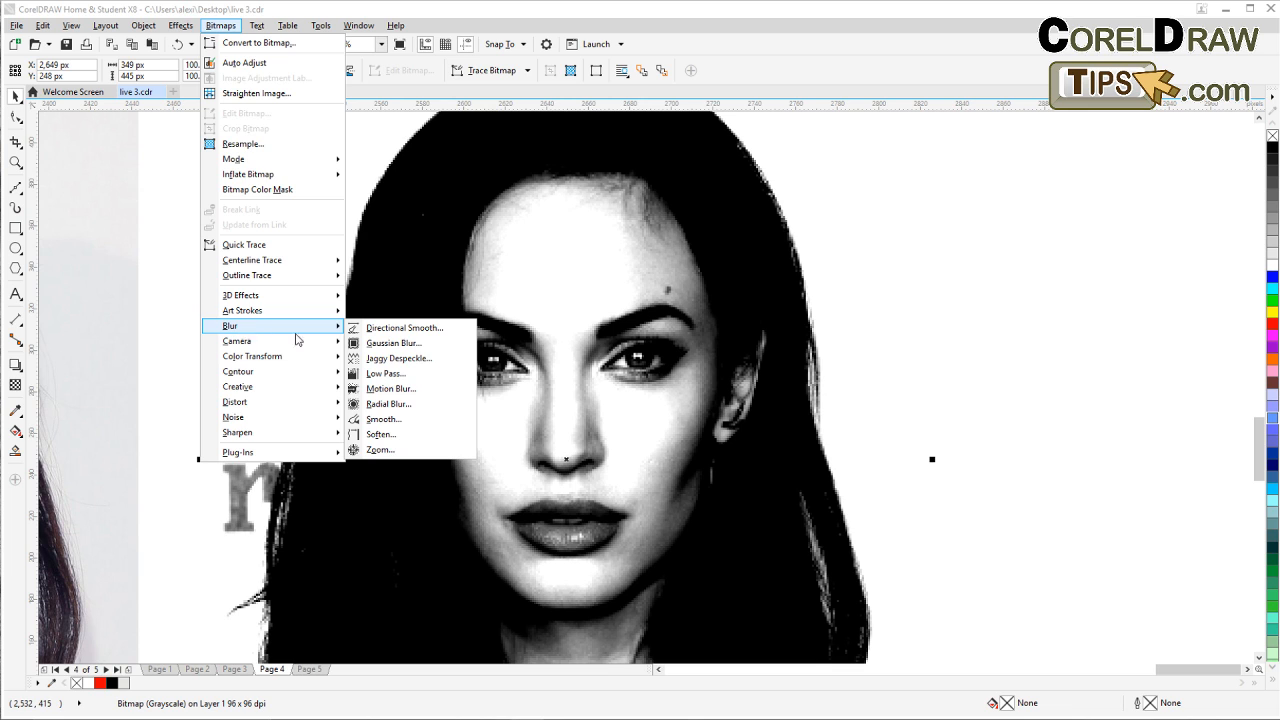
click(393, 343)
drag(598, 322, 821, 282)
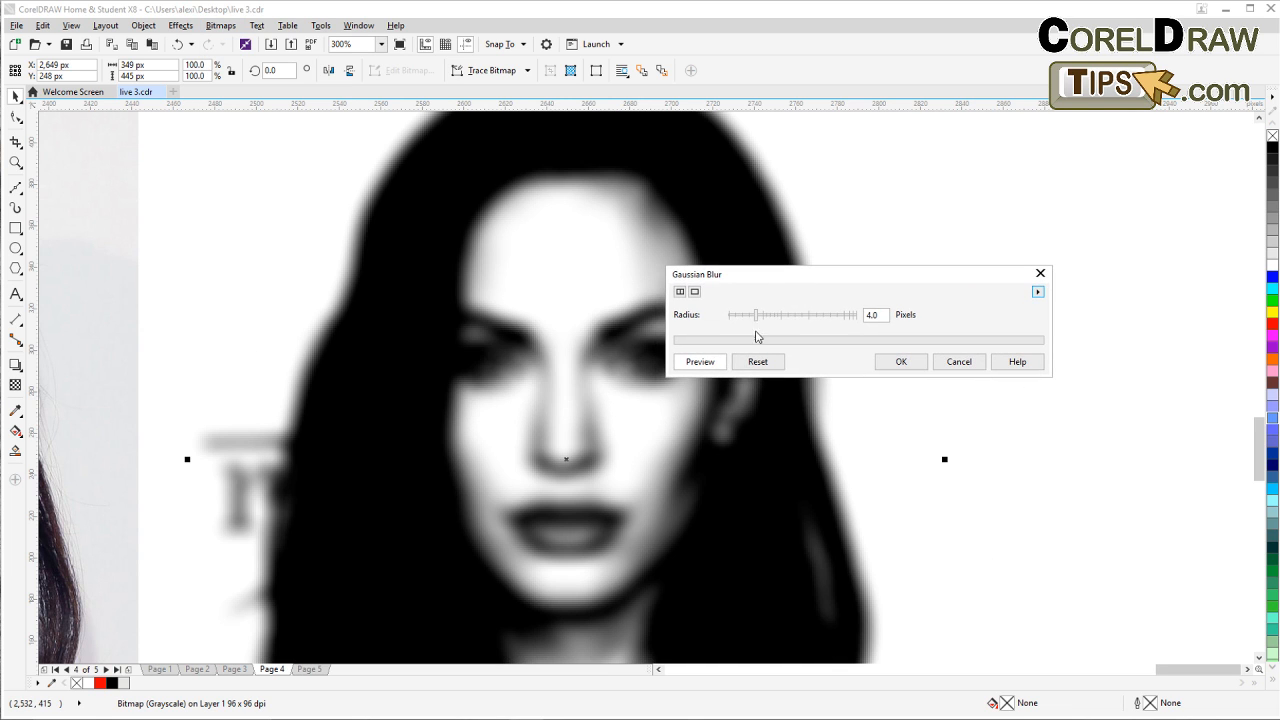
drag(757, 315, 741, 318)
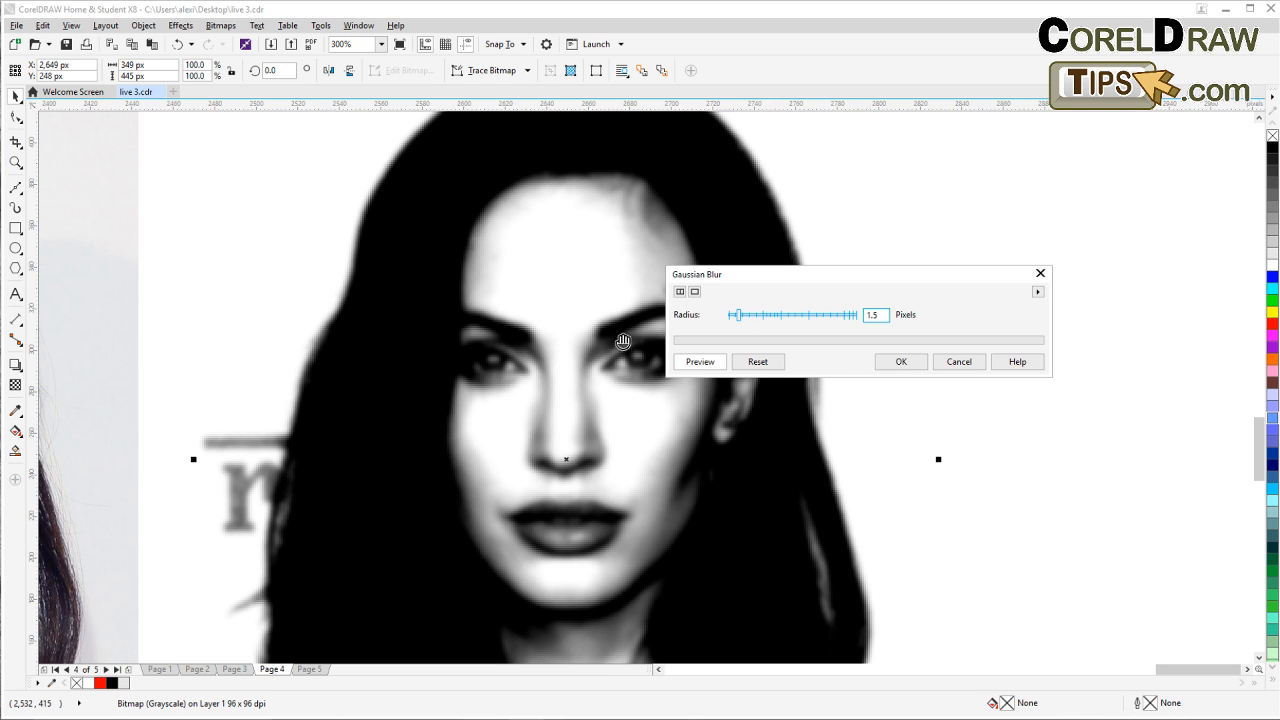
click(900, 362)
Step: Export the blurred grayscale portrait for web as a PNG named face on the Desktop, and delete it from the drawing
scroll(851, 371, down, 3)
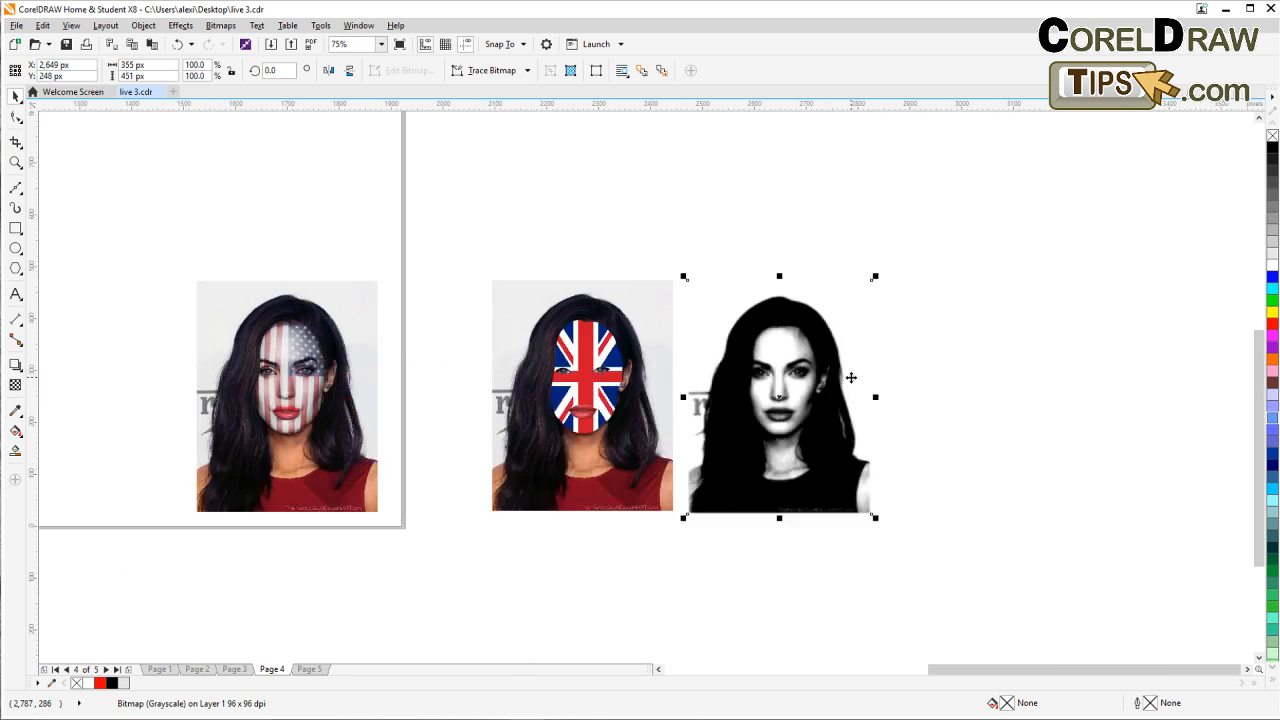
drag(851, 371, 660, 347)
scroll(633, 350, up, 2)
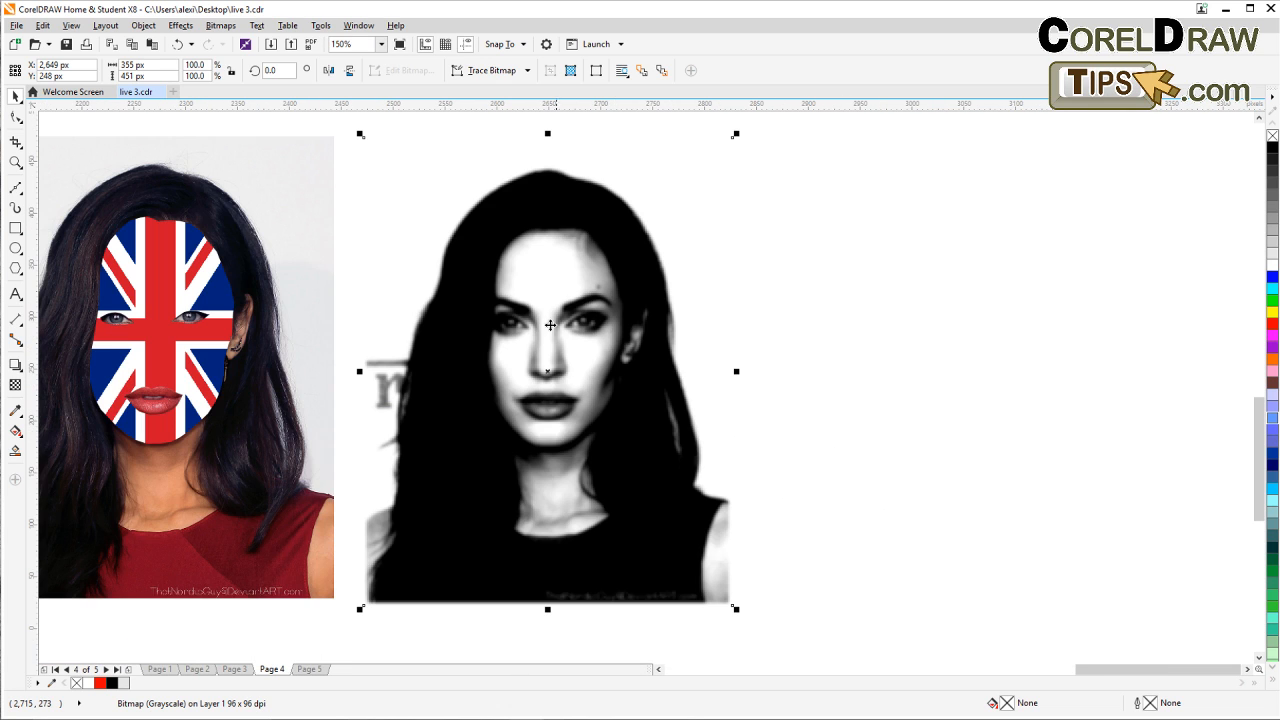
click(16, 26)
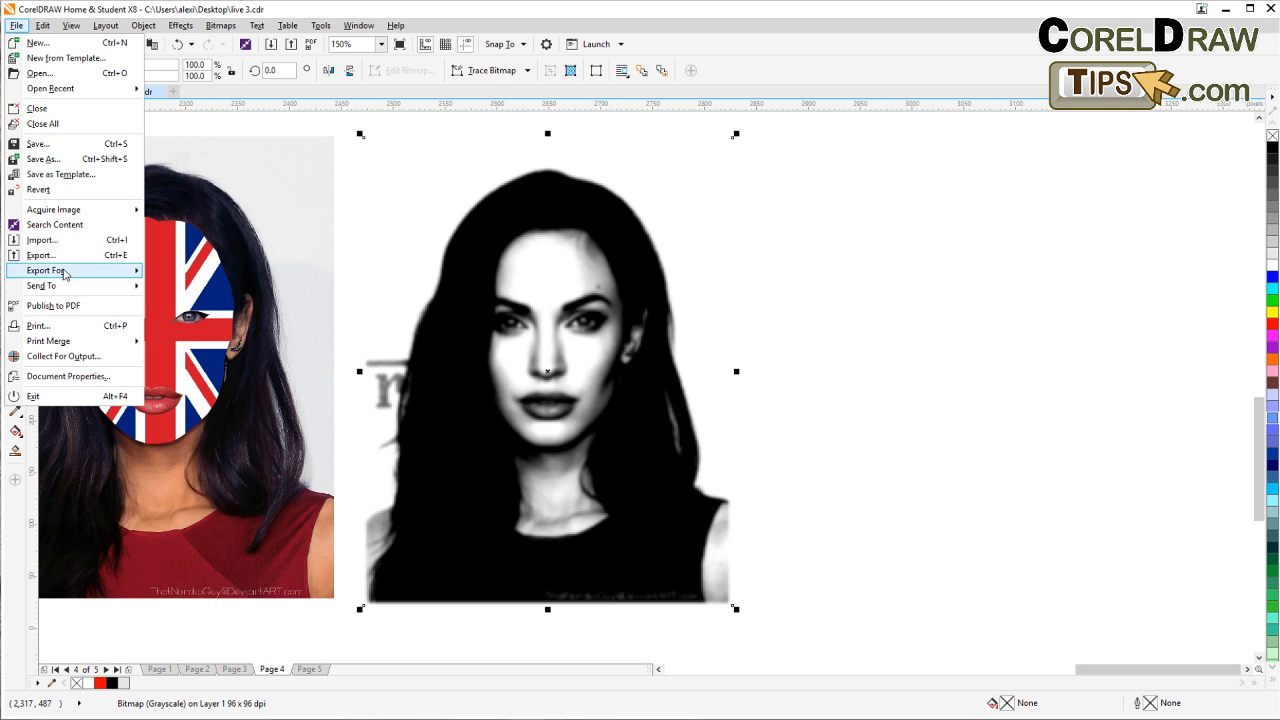
mouse_move(114, 272)
click(180, 288)
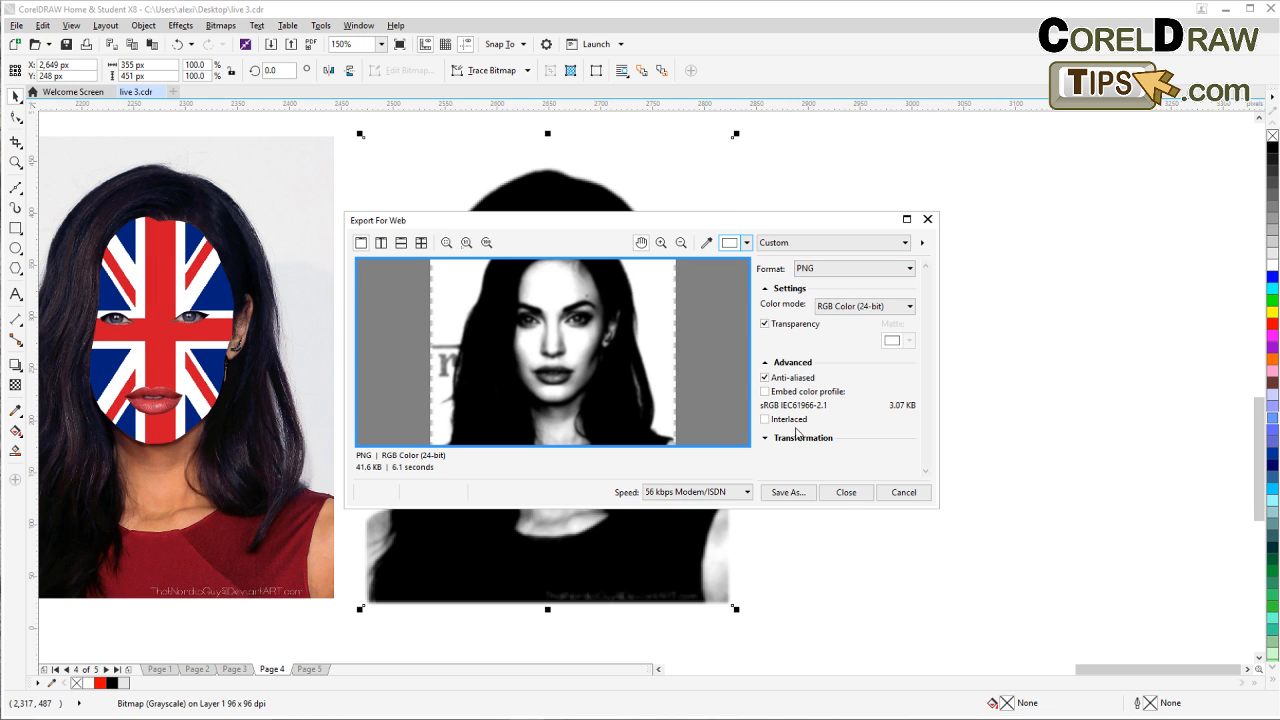
click(790, 494)
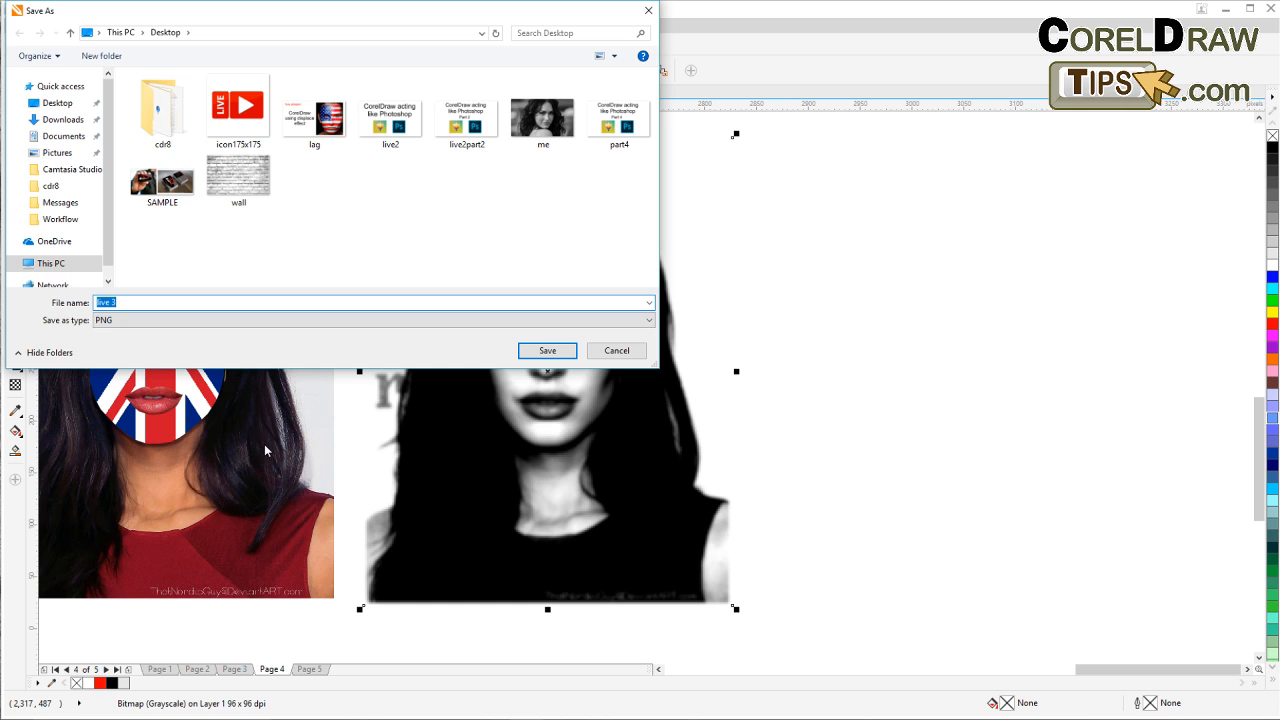
text(face)
click(550, 352)
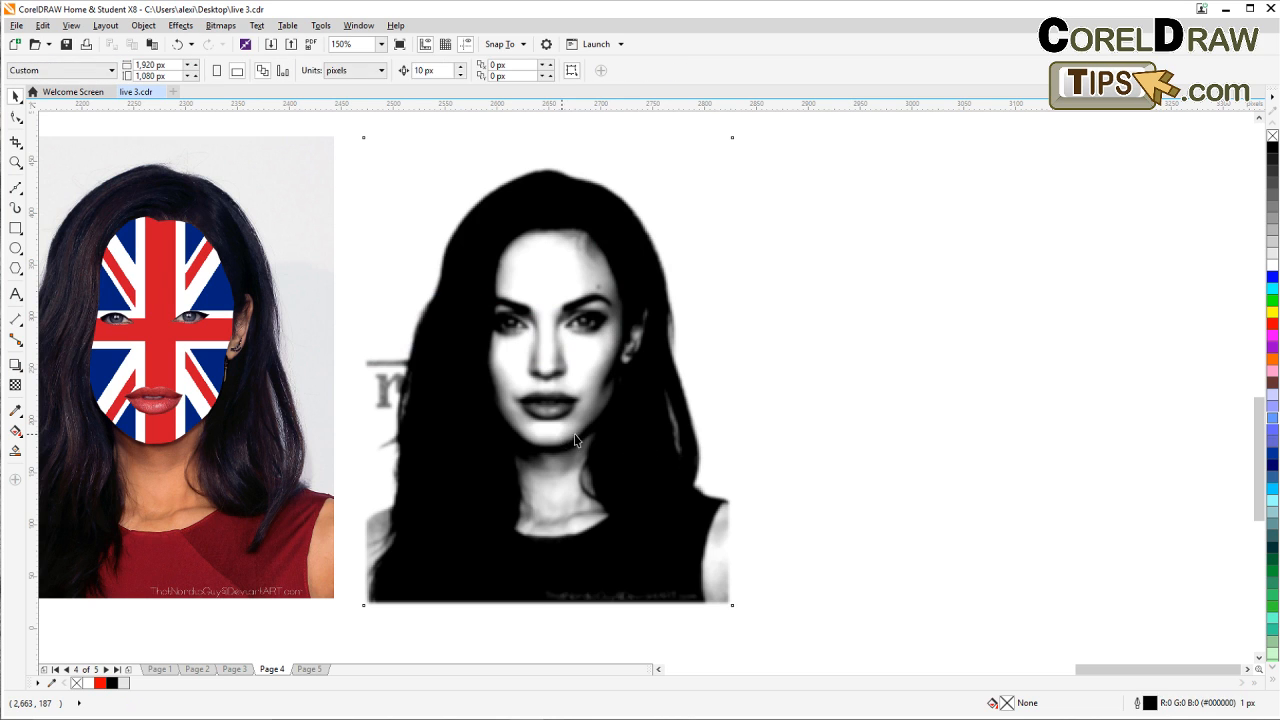
key(Delete)
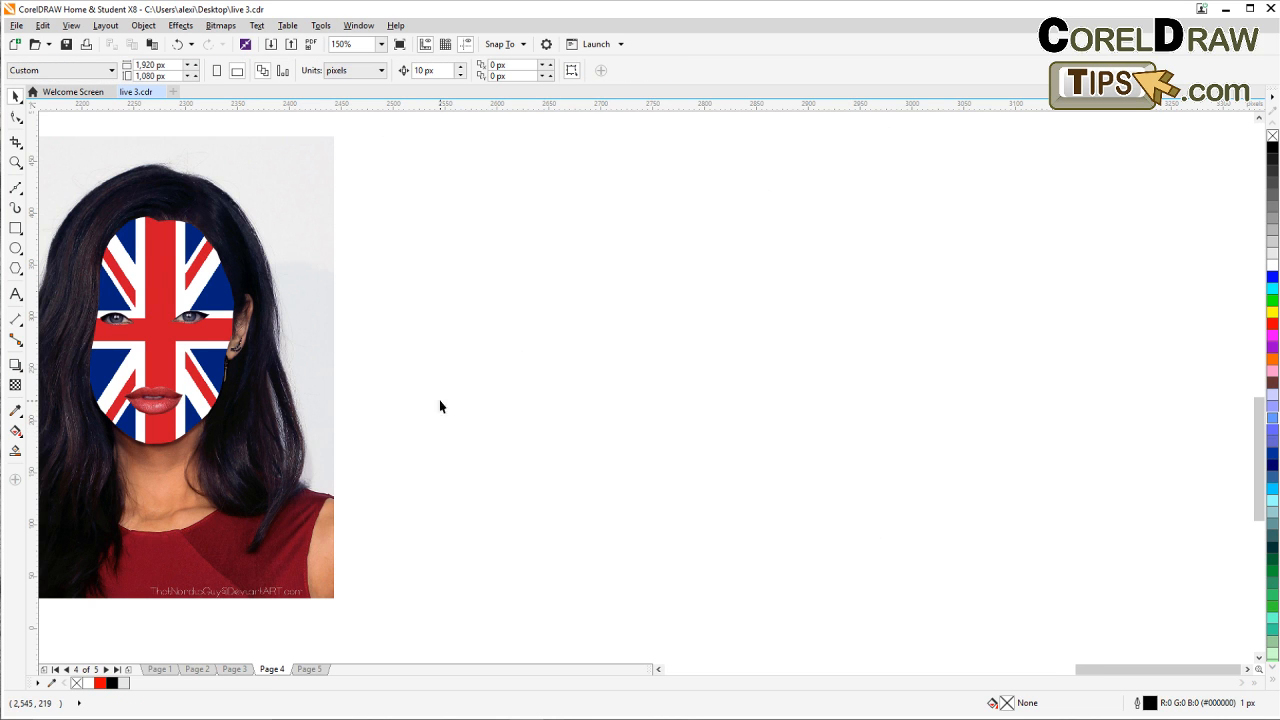
Step: Draw a rectangle of about 349 by 445 px exactly over the edges of the flag-face portrait
drag(426, 394, 689, 352)
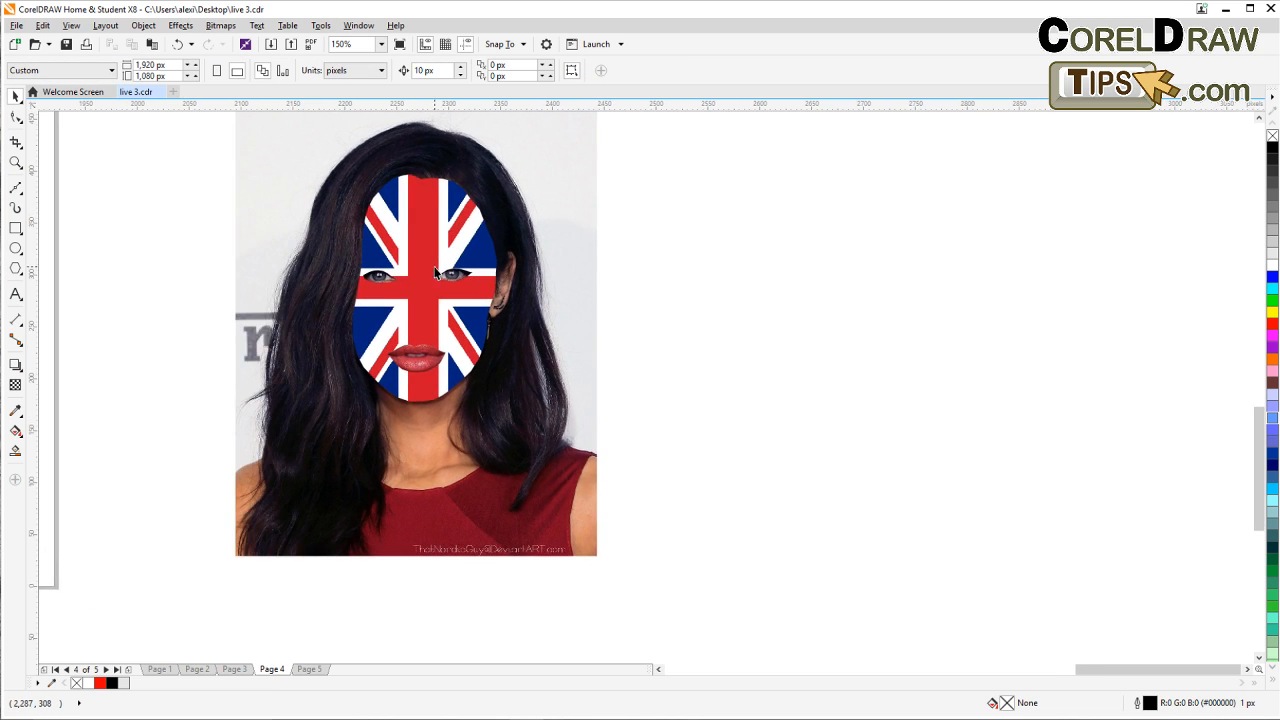
drag(435, 272, 445, 318)
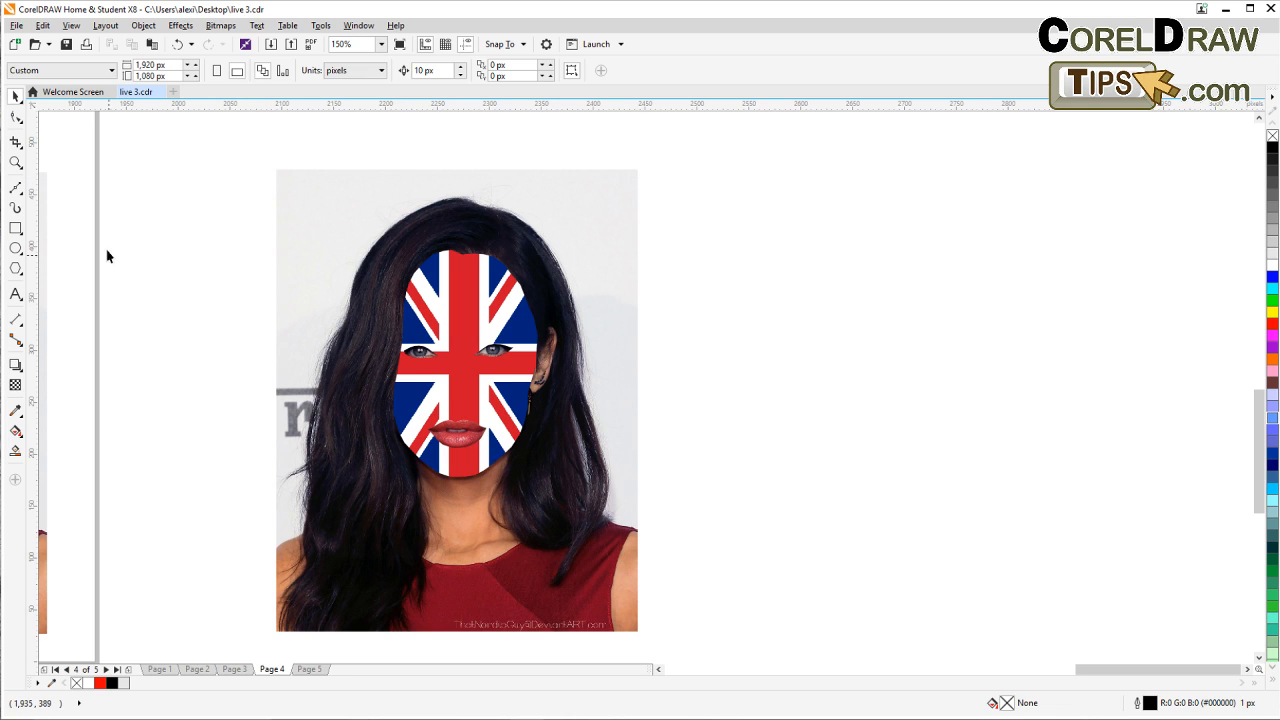
click(15, 228)
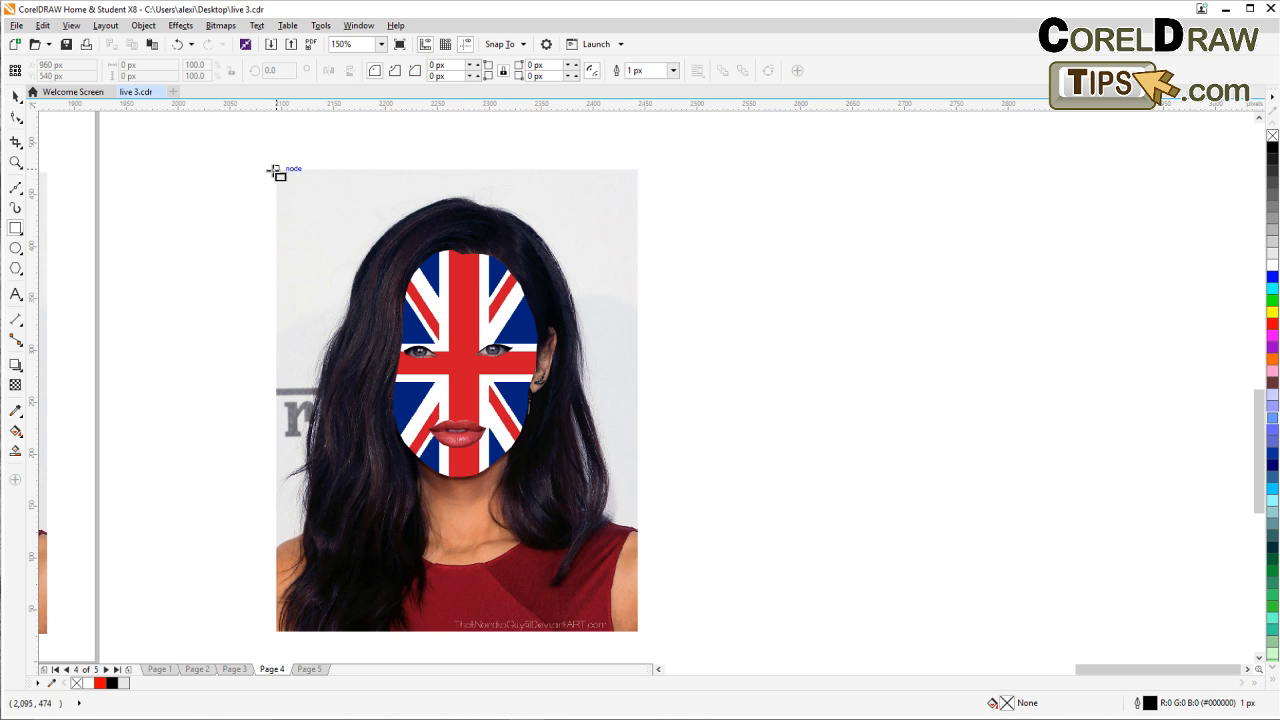
drag(277, 170, 641, 637)
click(15, 96)
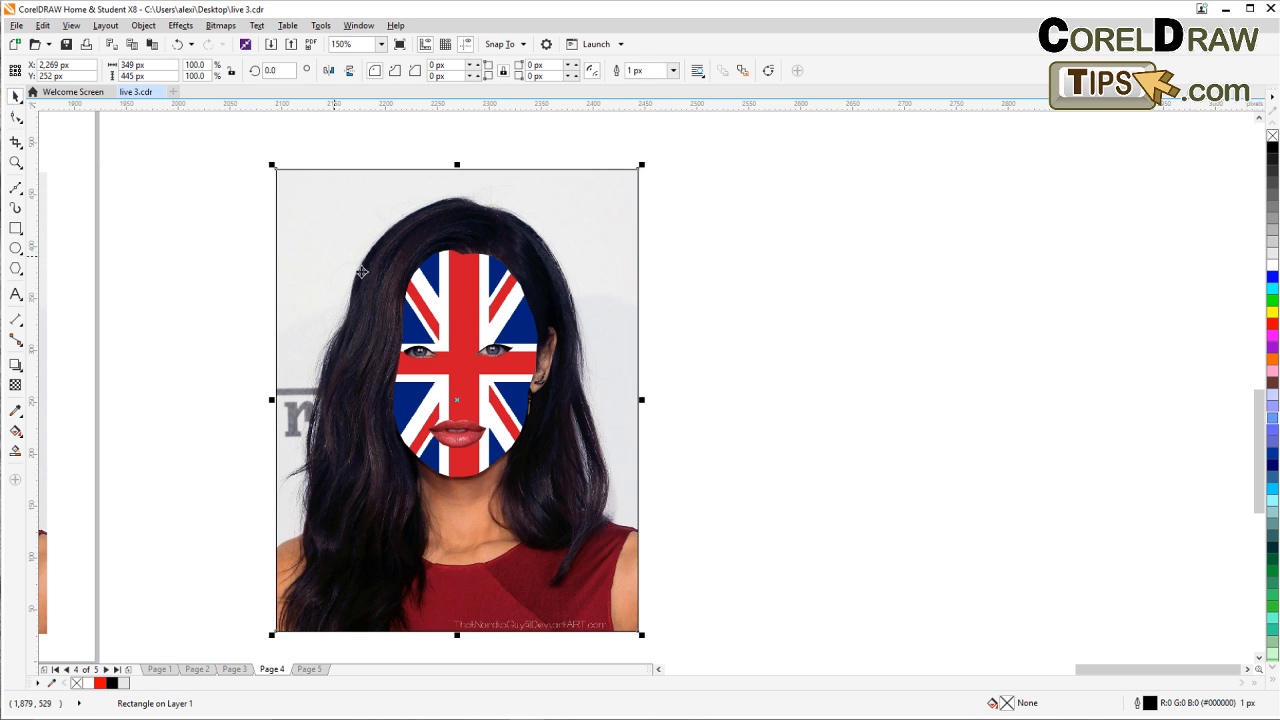
Step: Convert the flag face shape together with the rectangle around the portrait into one 24-bit RGB bitmap at 96 dpi with transparent background
click(468, 319)
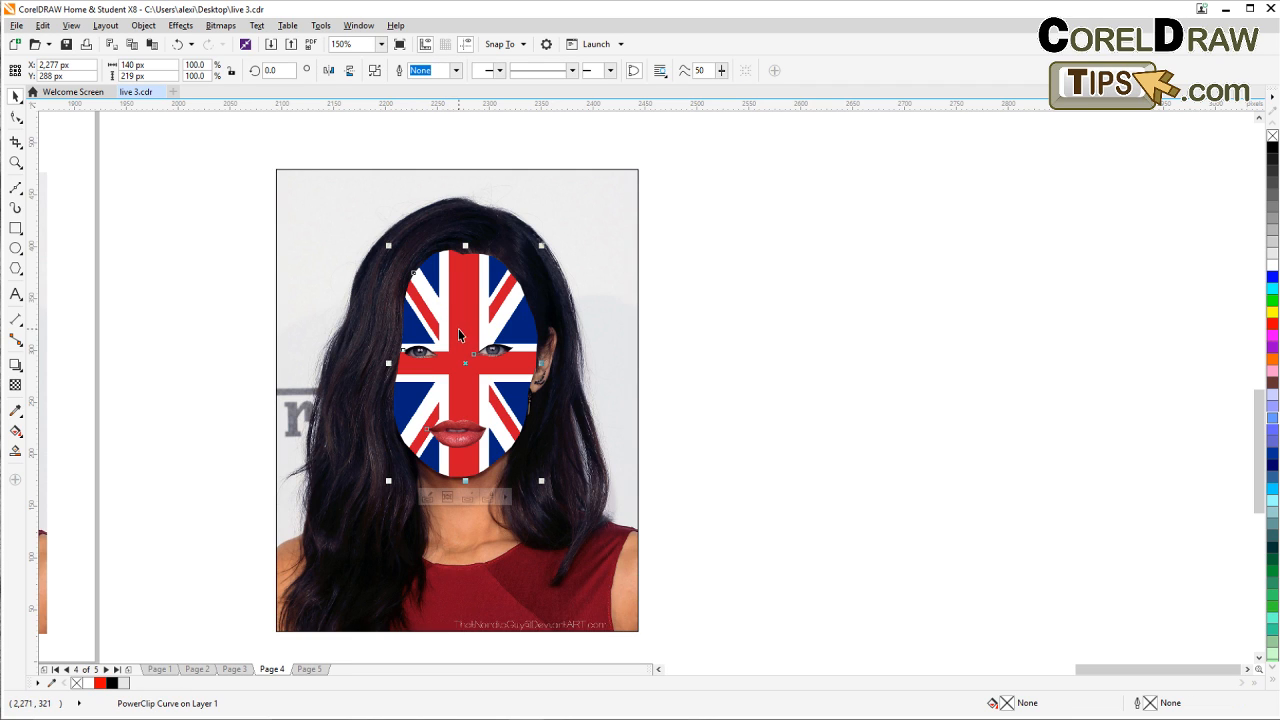
shift+click(310, 202)
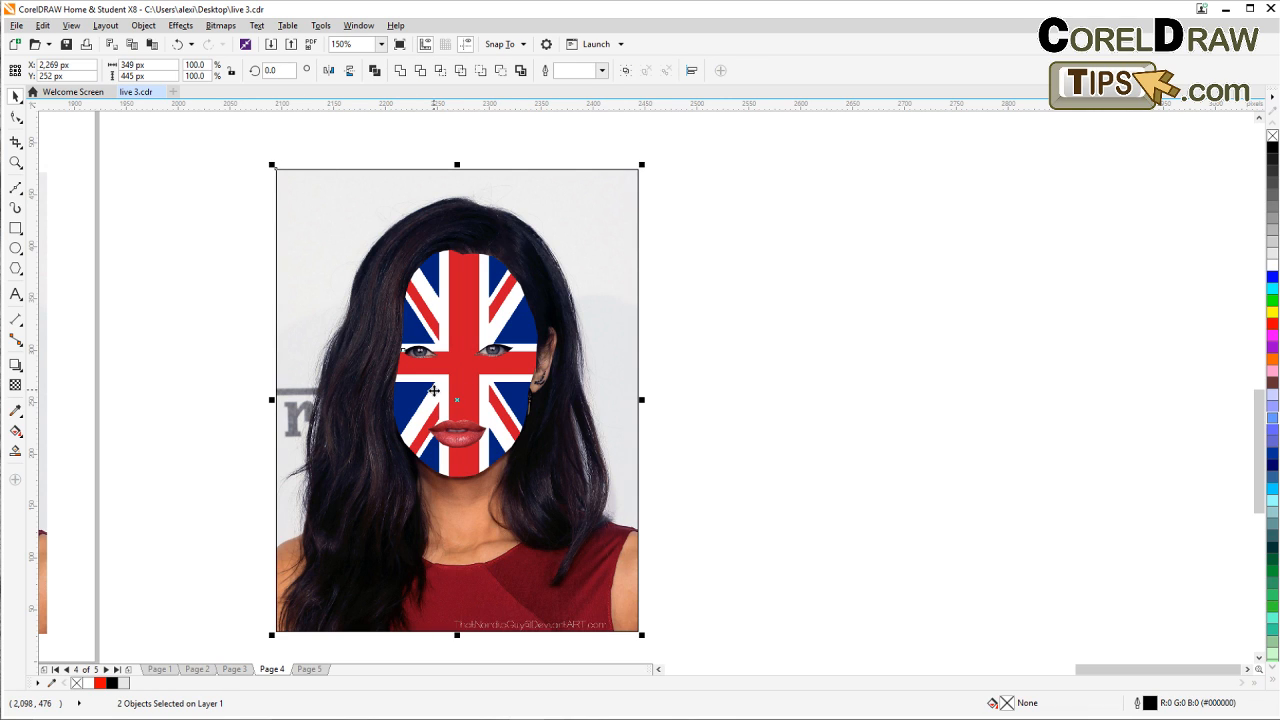
click(220, 25)
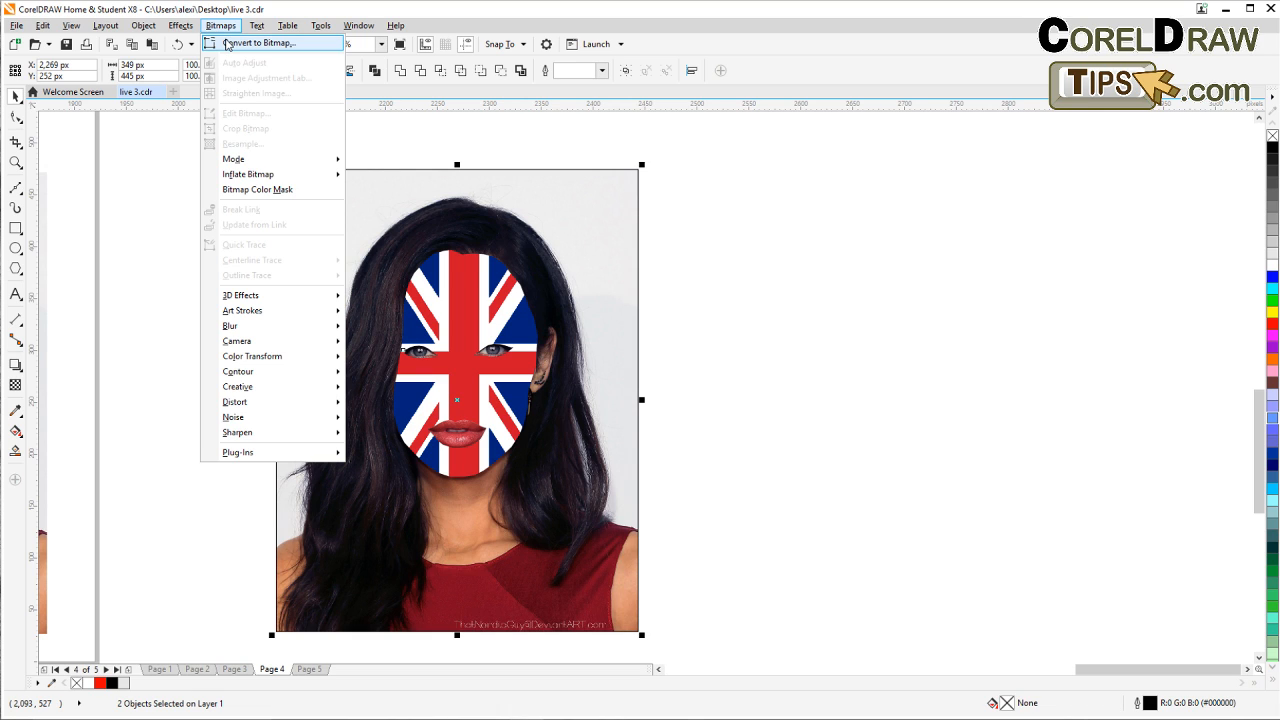
click(228, 44)
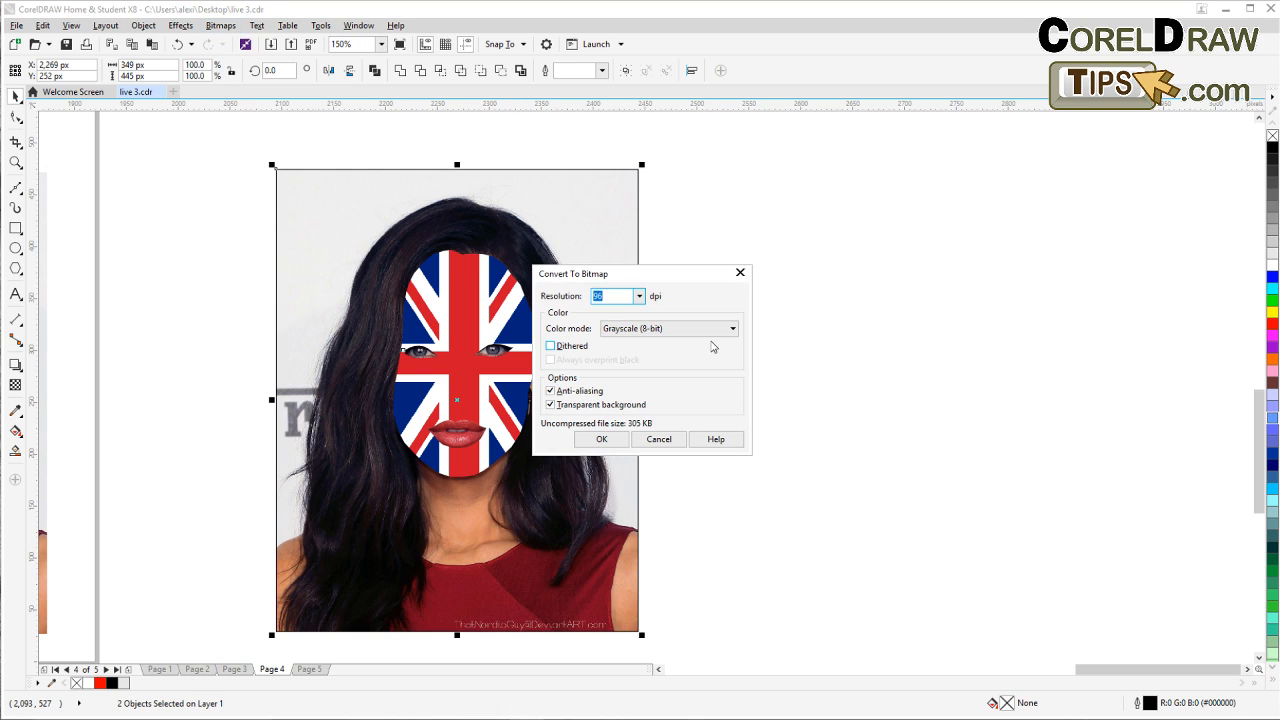
click(668, 328)
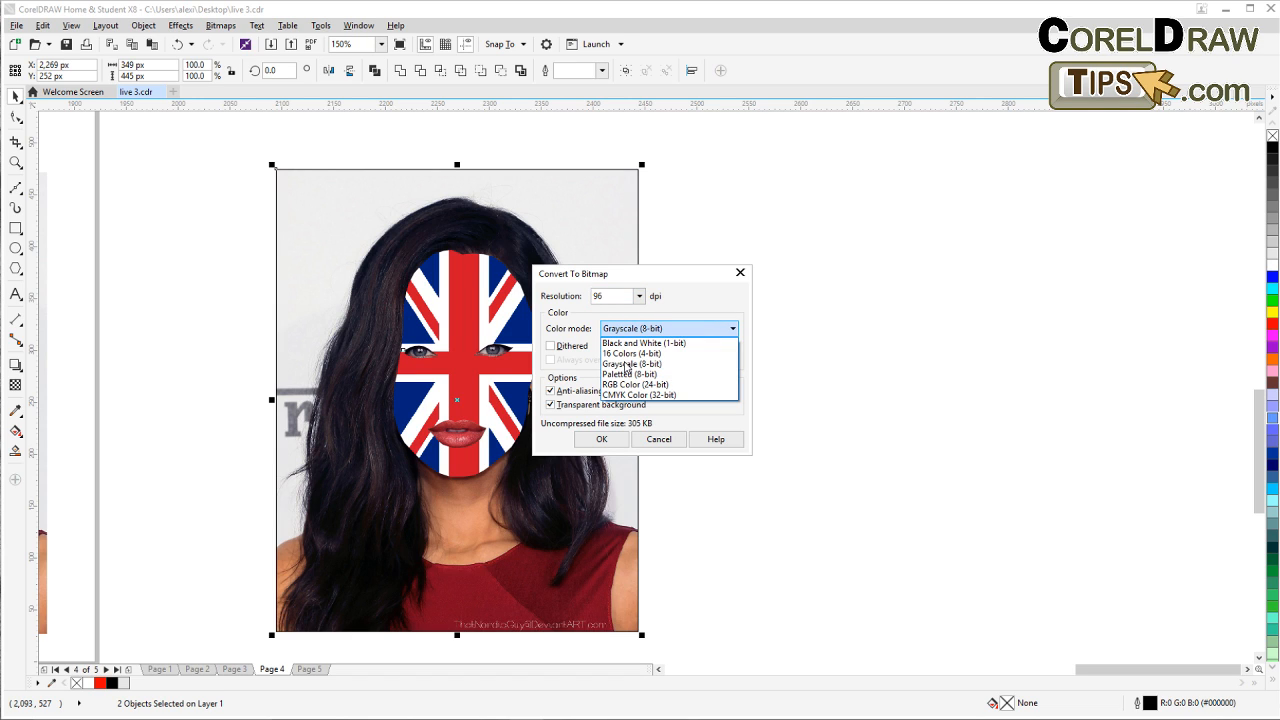
click(632, 384)
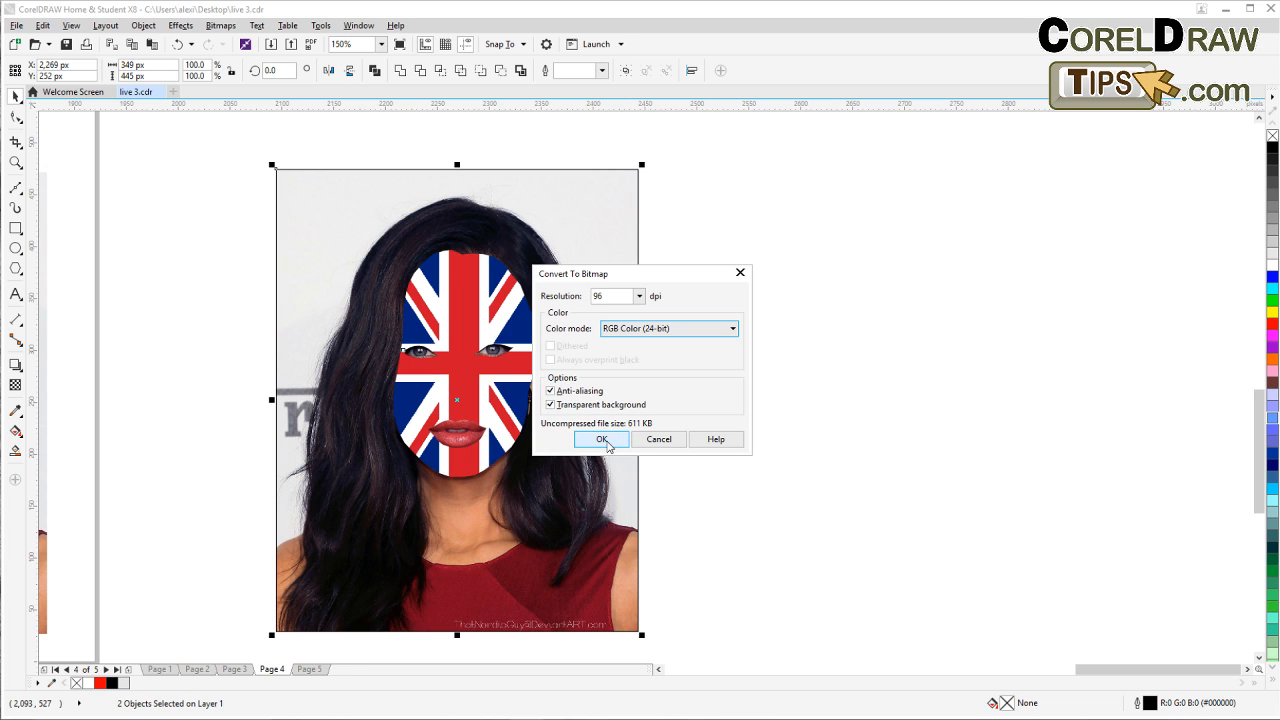
click(601, 439)
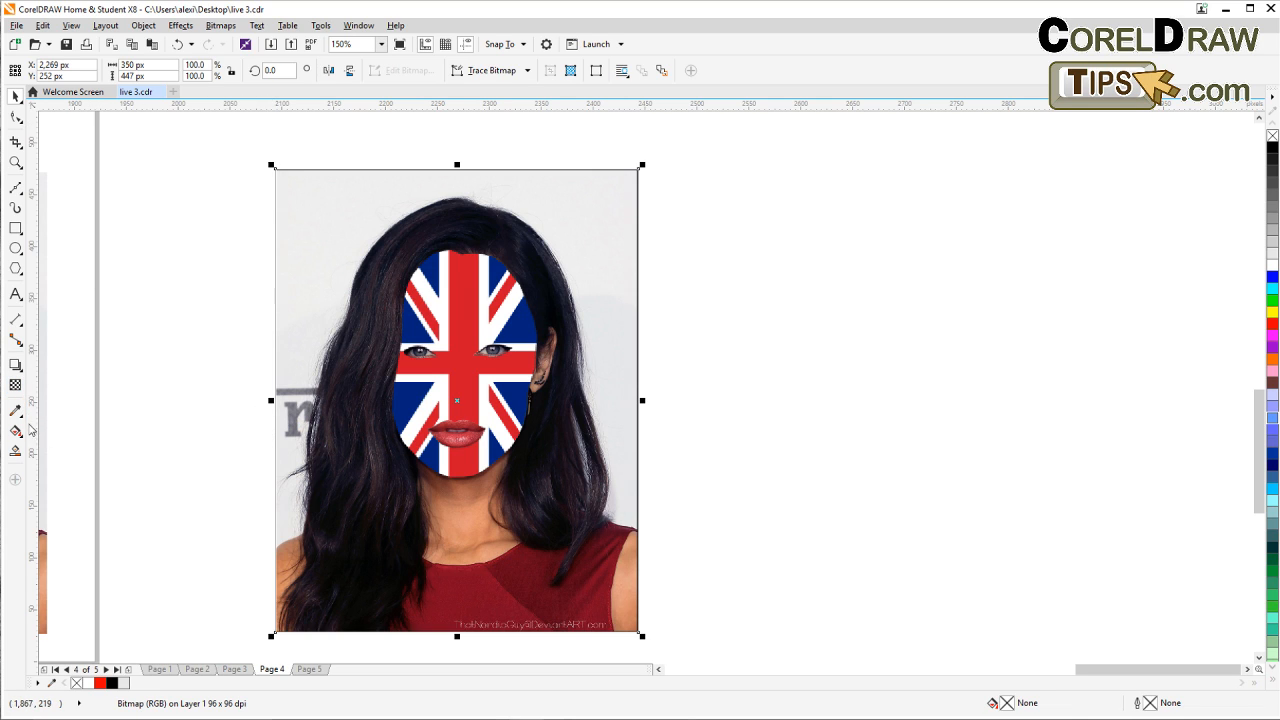
Step: Set the transparency merge mode of the converted flag bitmap to Overlay
click(15, 386)
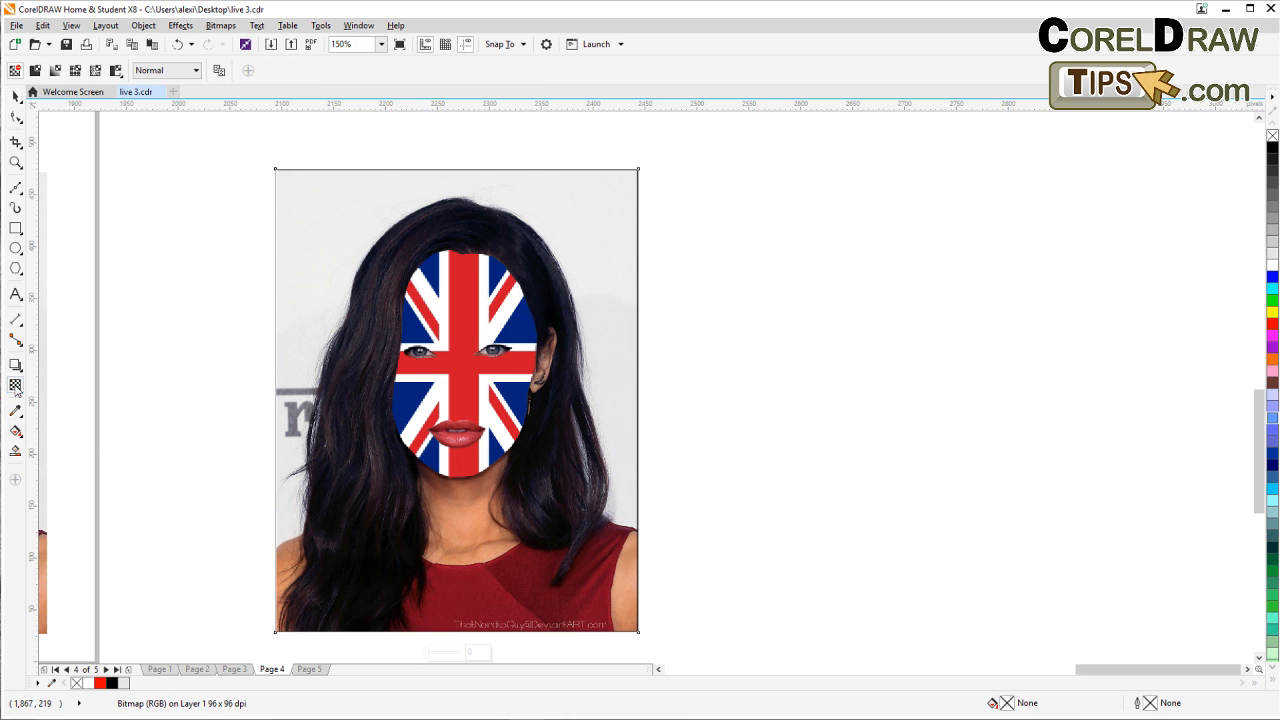
click(163, 72)
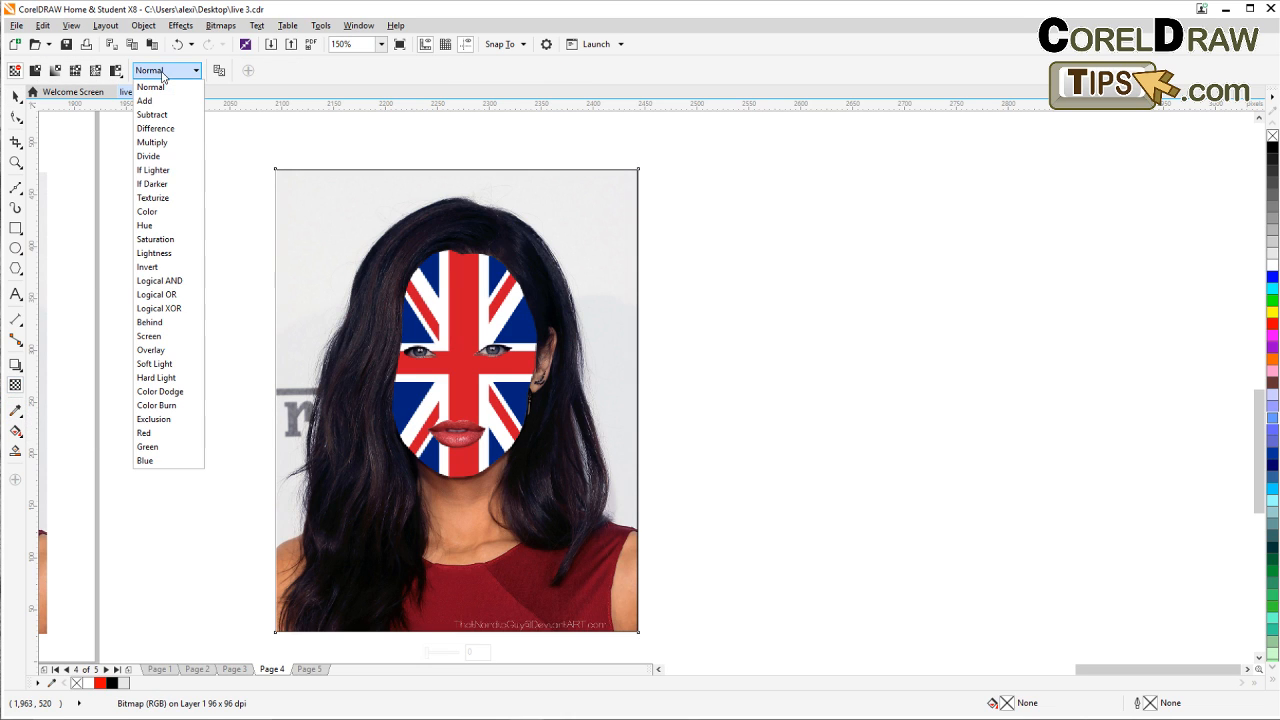
click(152, 350)
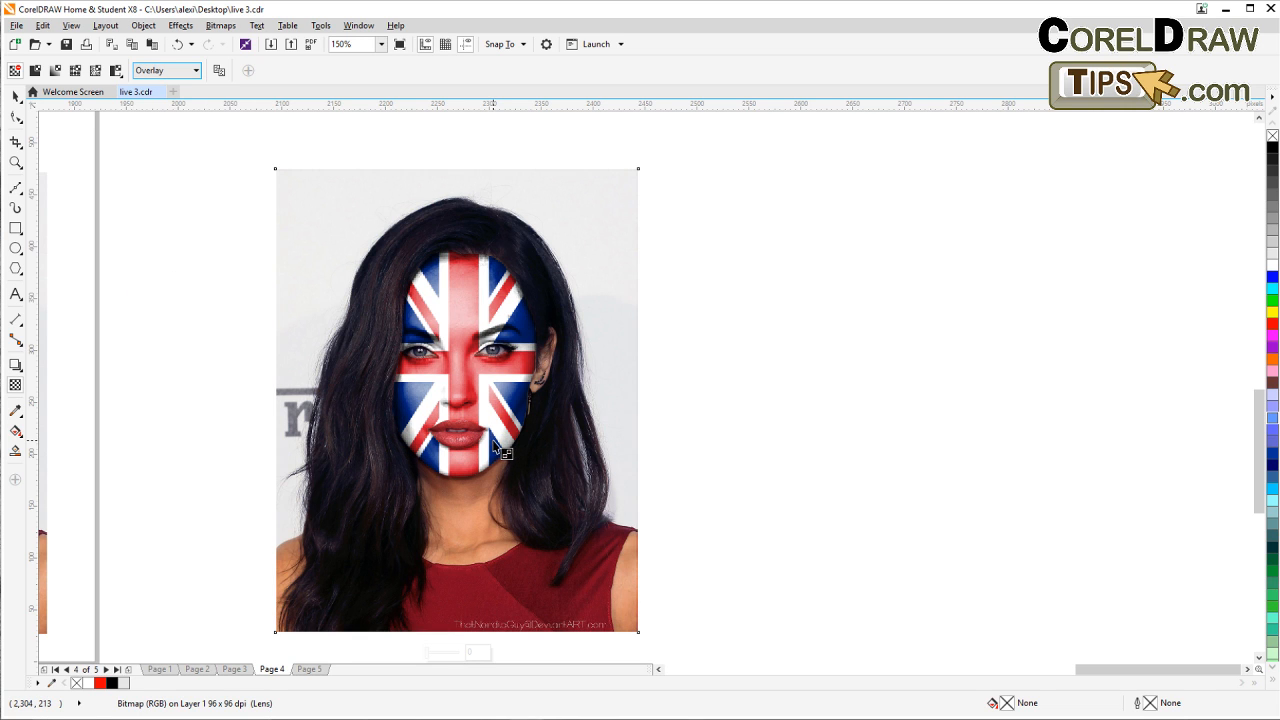
Step: Examine how the overlaid flag blends with the skin around the eyes, nose and lips
scroll(494, 448, up, 1)
scroll(494, 448, down, 1)
drag(480, 397, 486, 426)
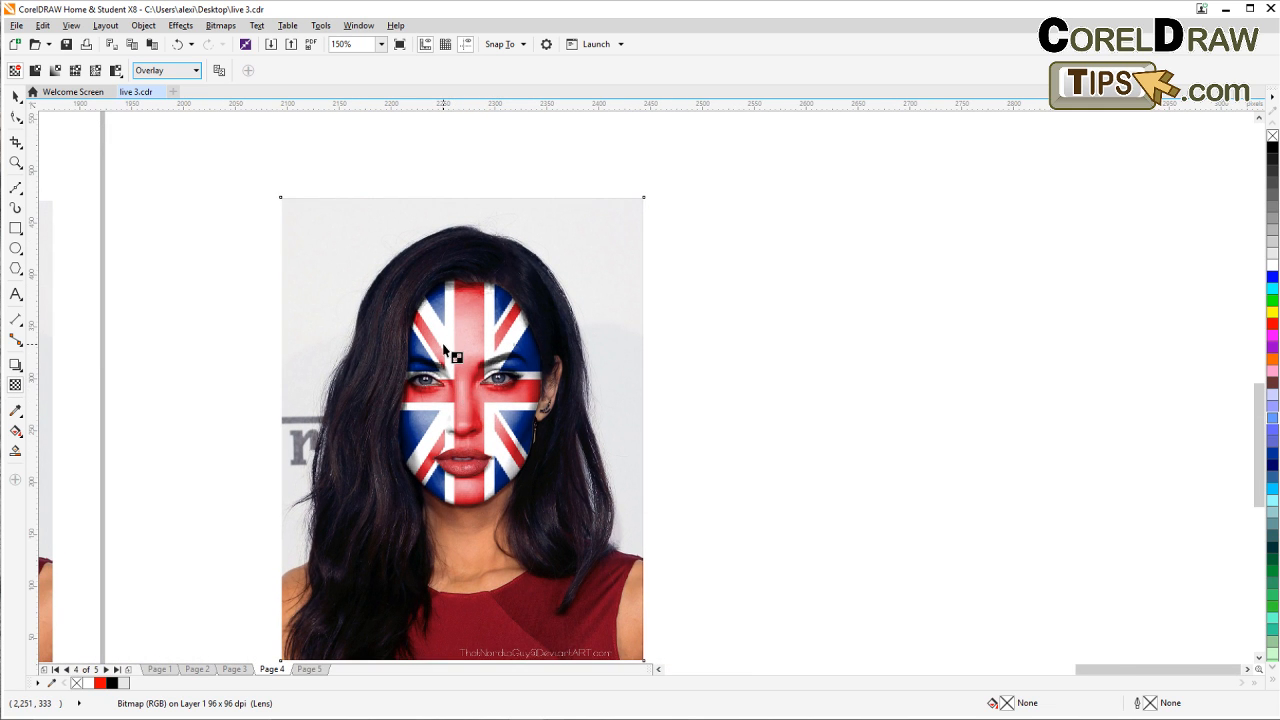
scroll(443, 350, up, 1)
scroll(445, 352, up, 1)
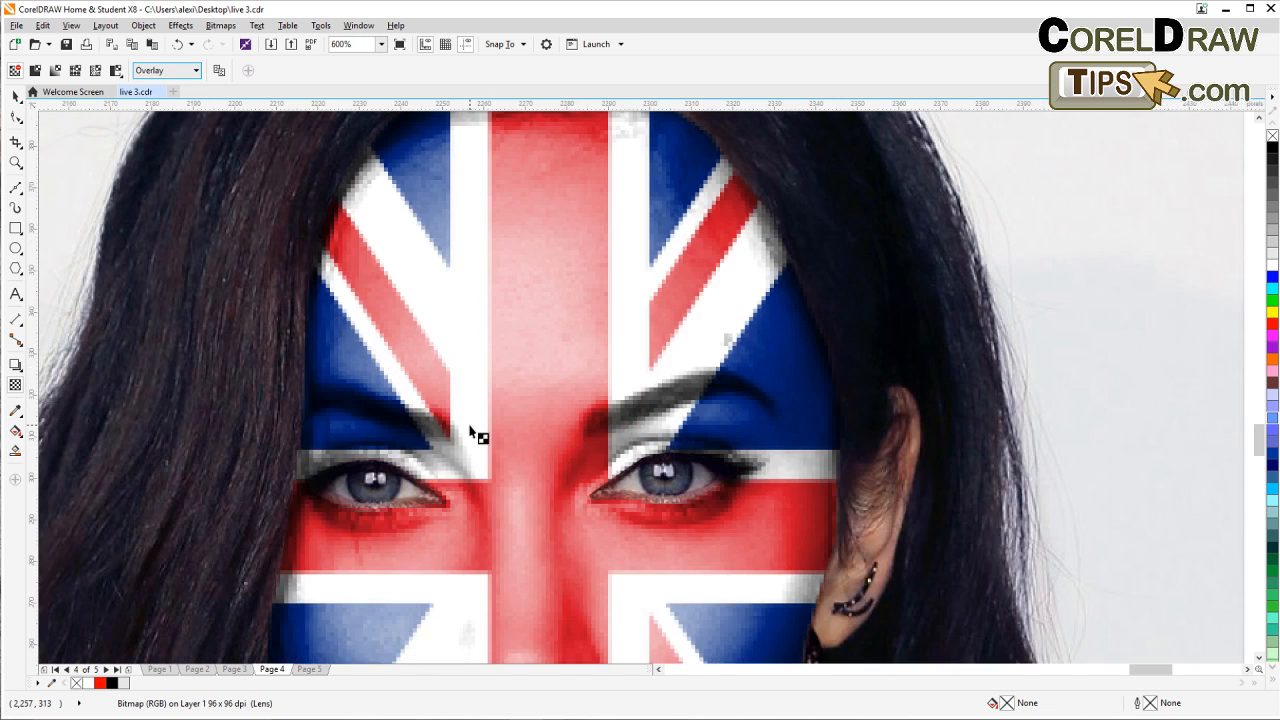
scroll(479, 457, down, 1)
scroll(479, 457, down, 1)
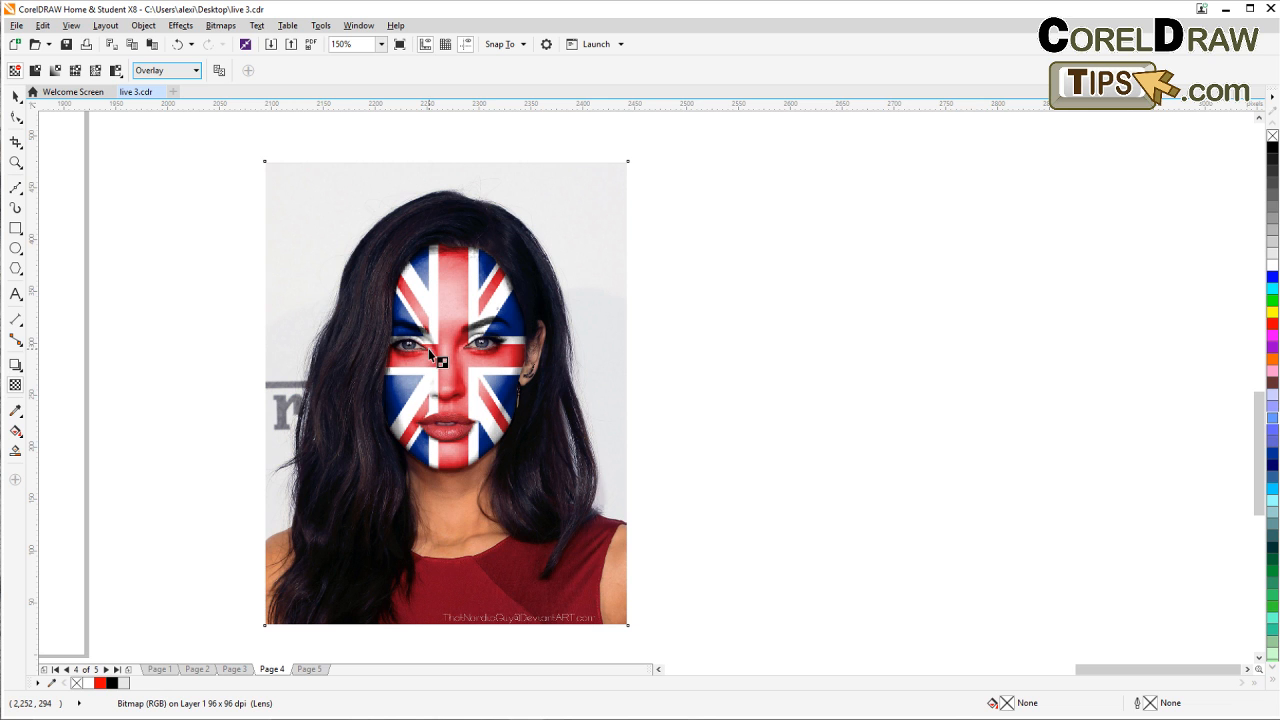
scroll(427, 350, up, 1)
scroll(423, 352, up, 2)
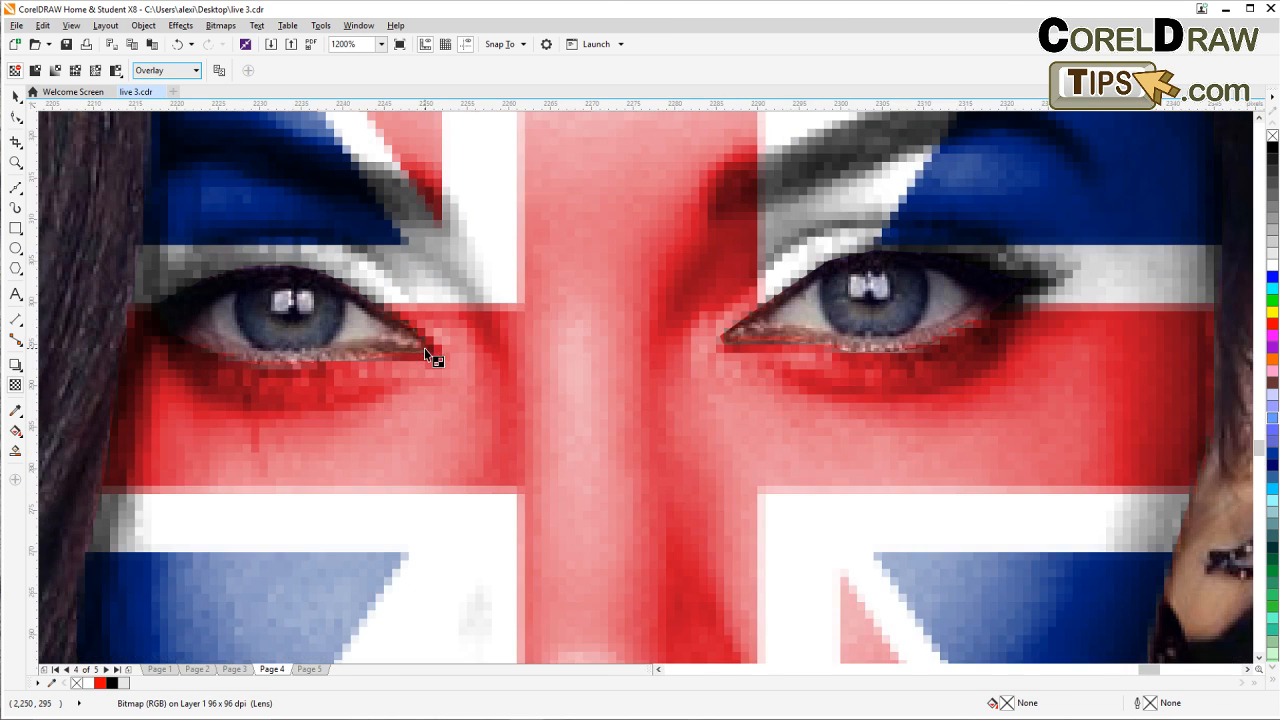
scroll(424, 336, down, 2)
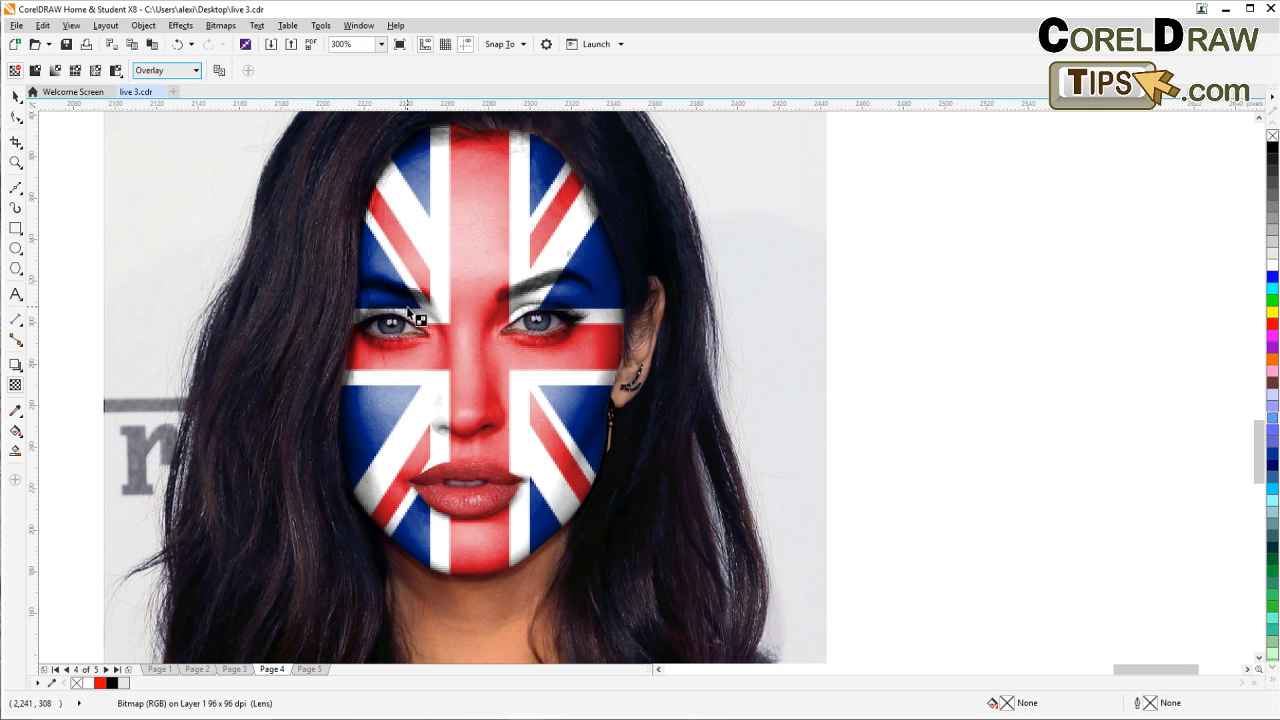
scroll(407, 308, down, 1)
drag(407, 308, 367, 300)
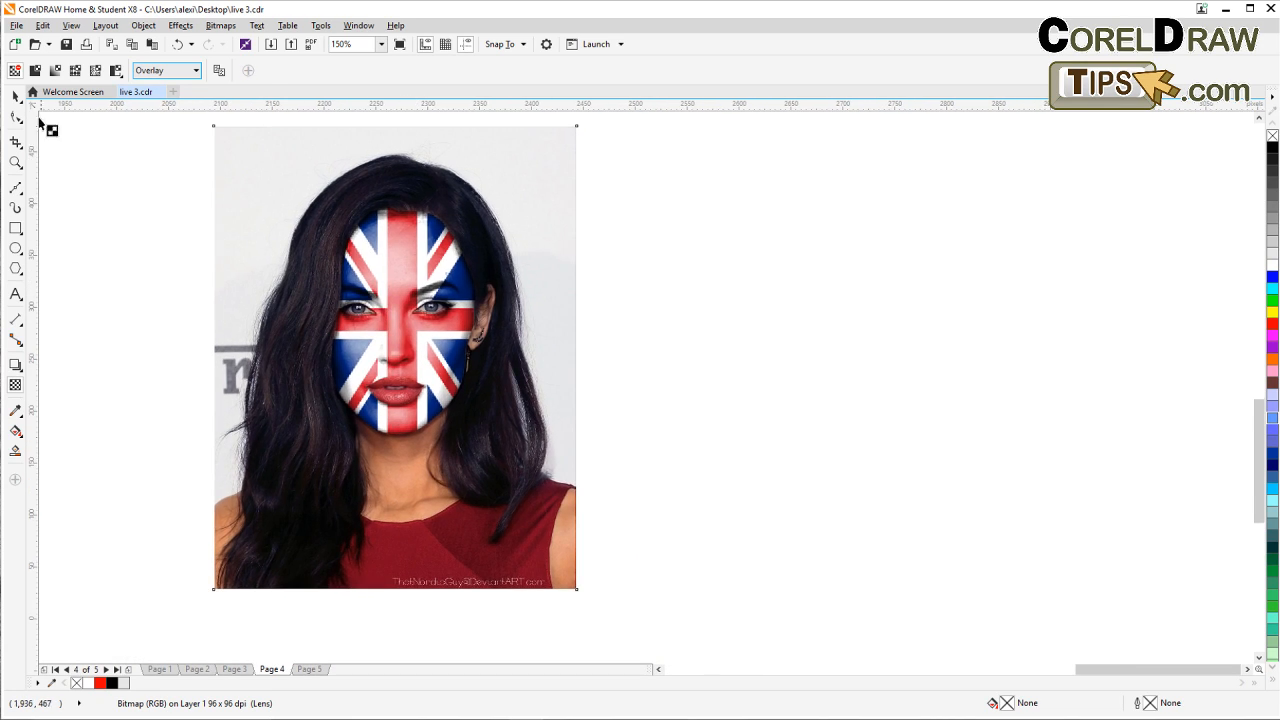
Step: Start the Displace distortion on the flag bitmap and load the face image from the Desktop as its displacement map
click(15, 96)
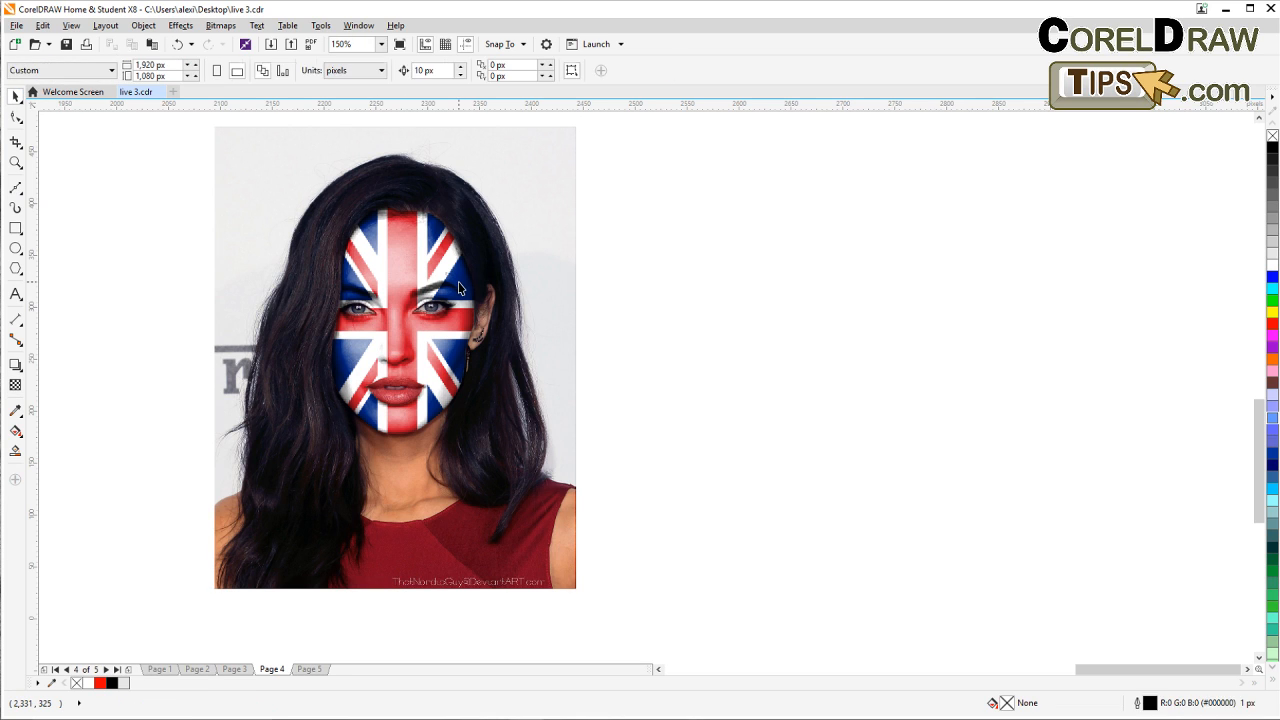
click(220, 25)
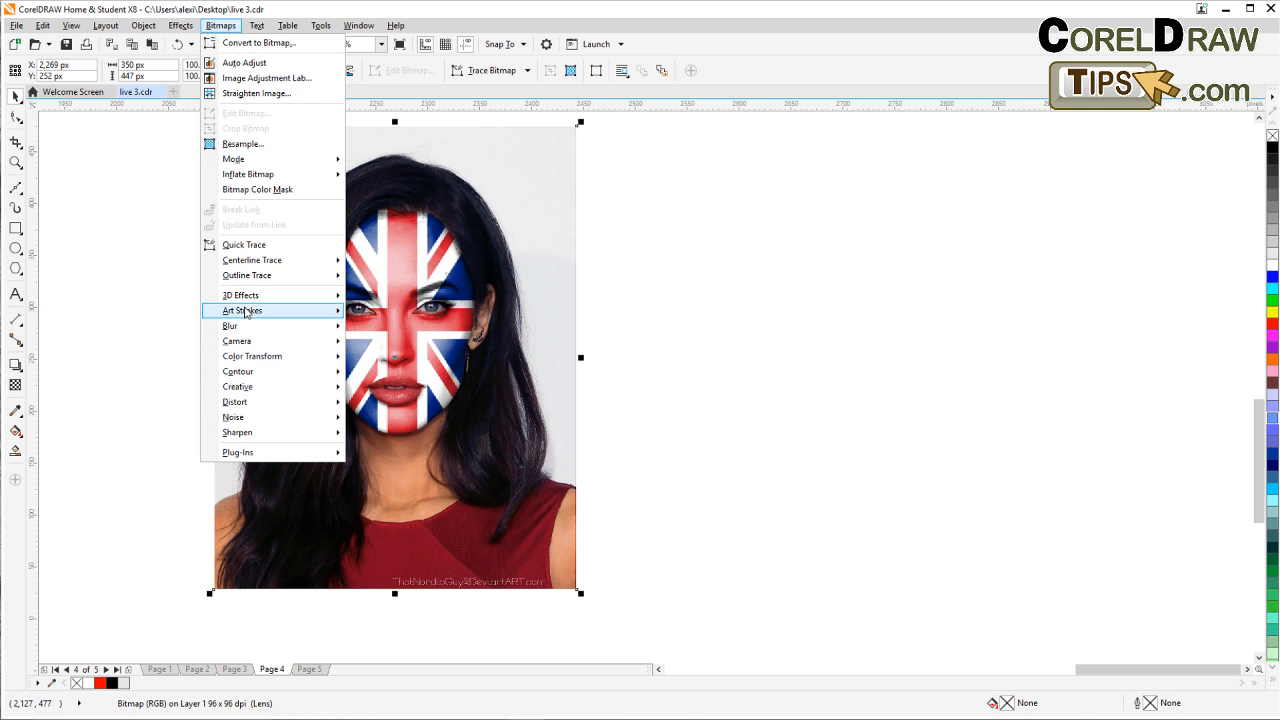
mouse_move(258, 406)
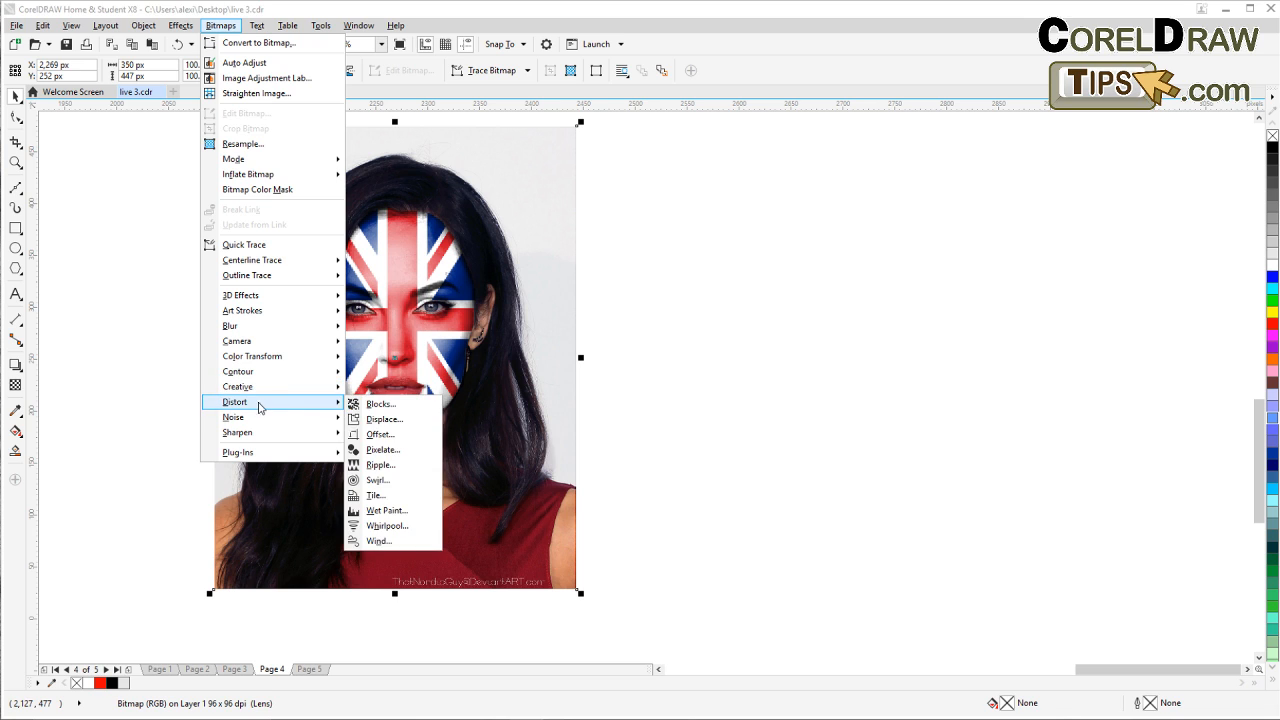
click(397, 421)
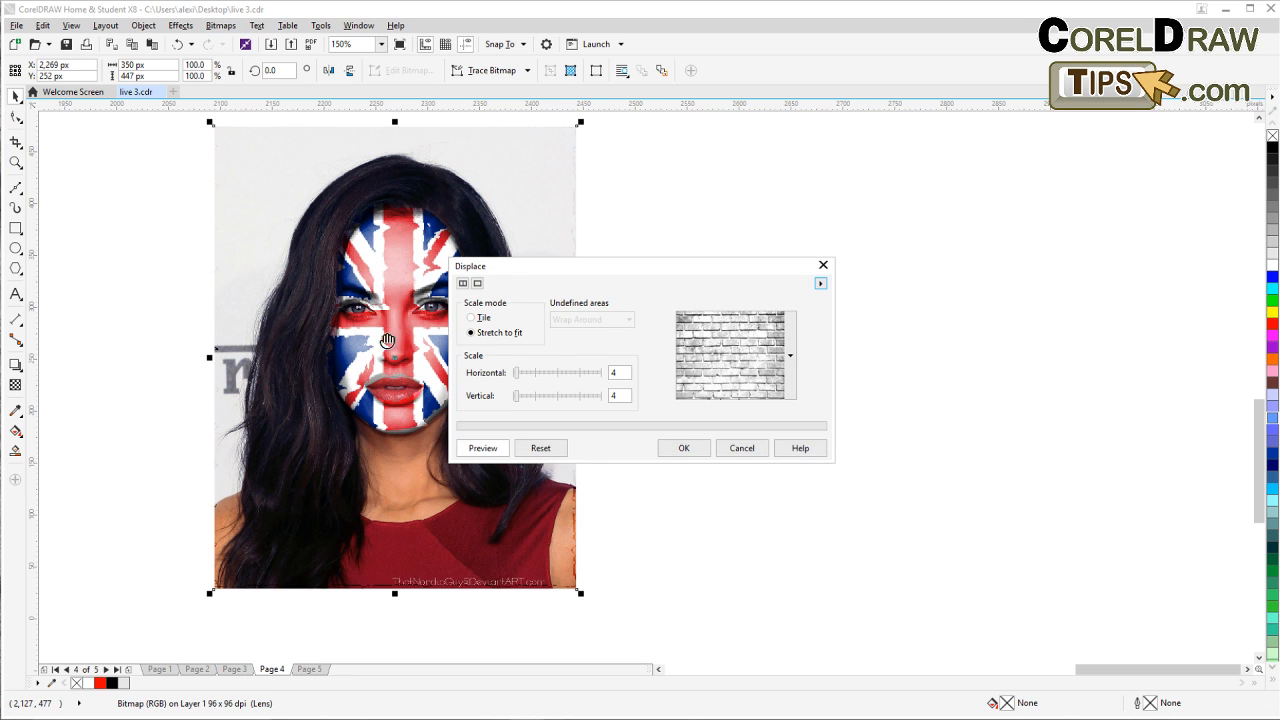
click(792, 369)
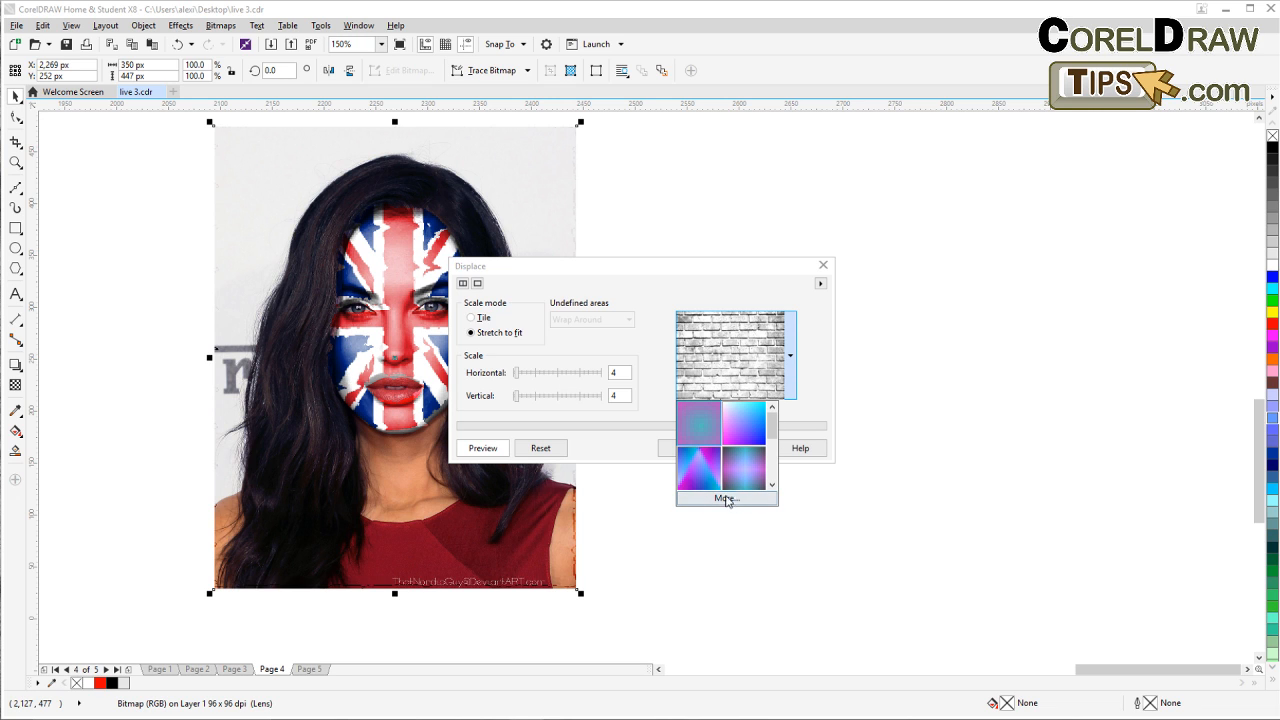
click(727, 501)
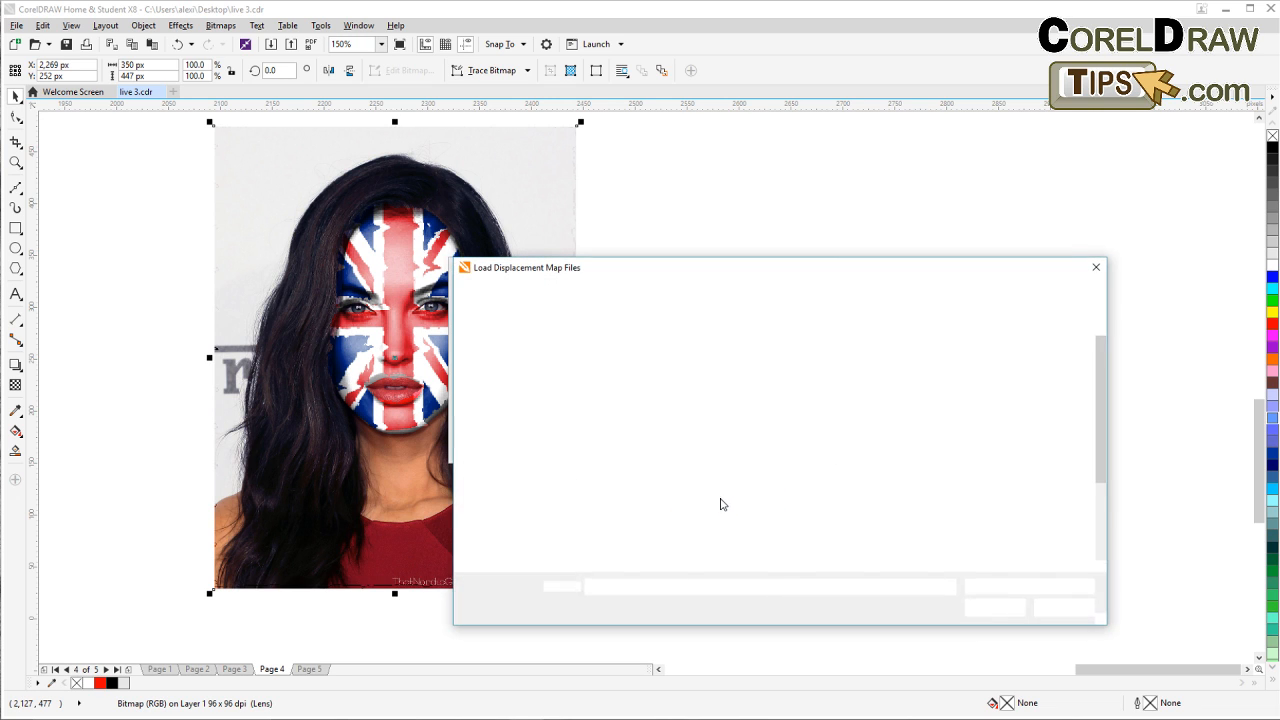
click(838, 385)
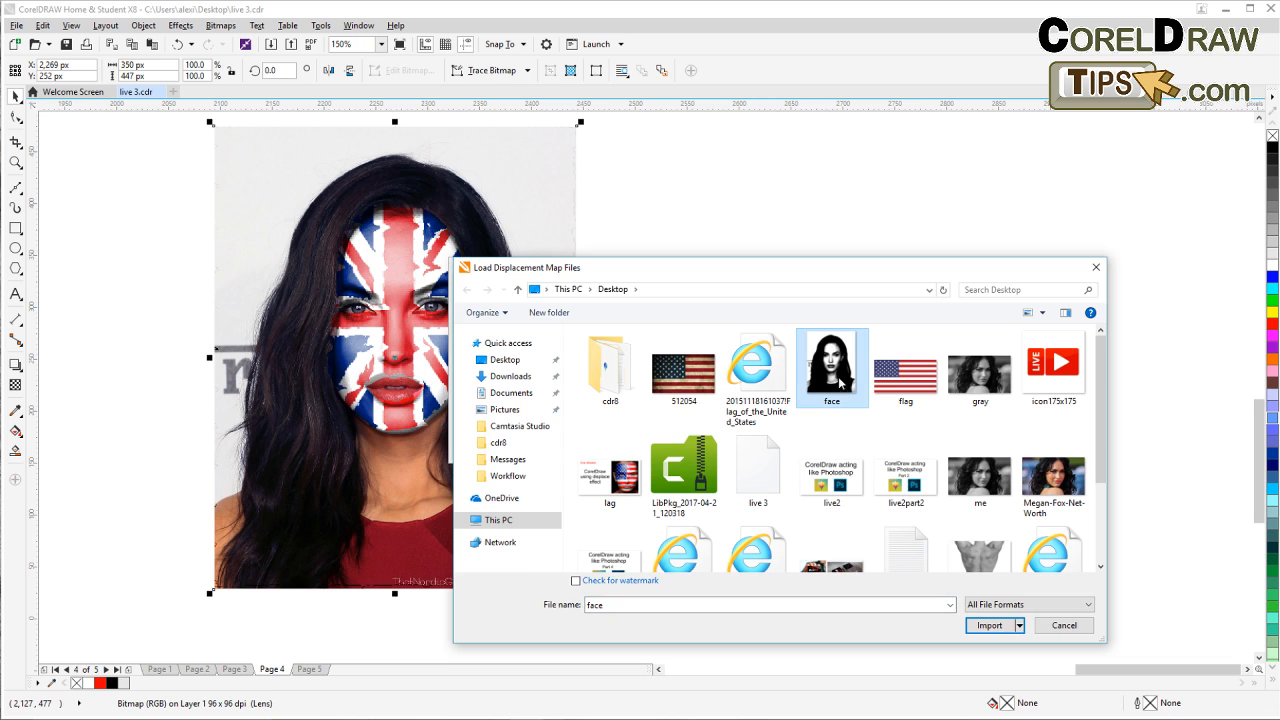
click(995, 628)
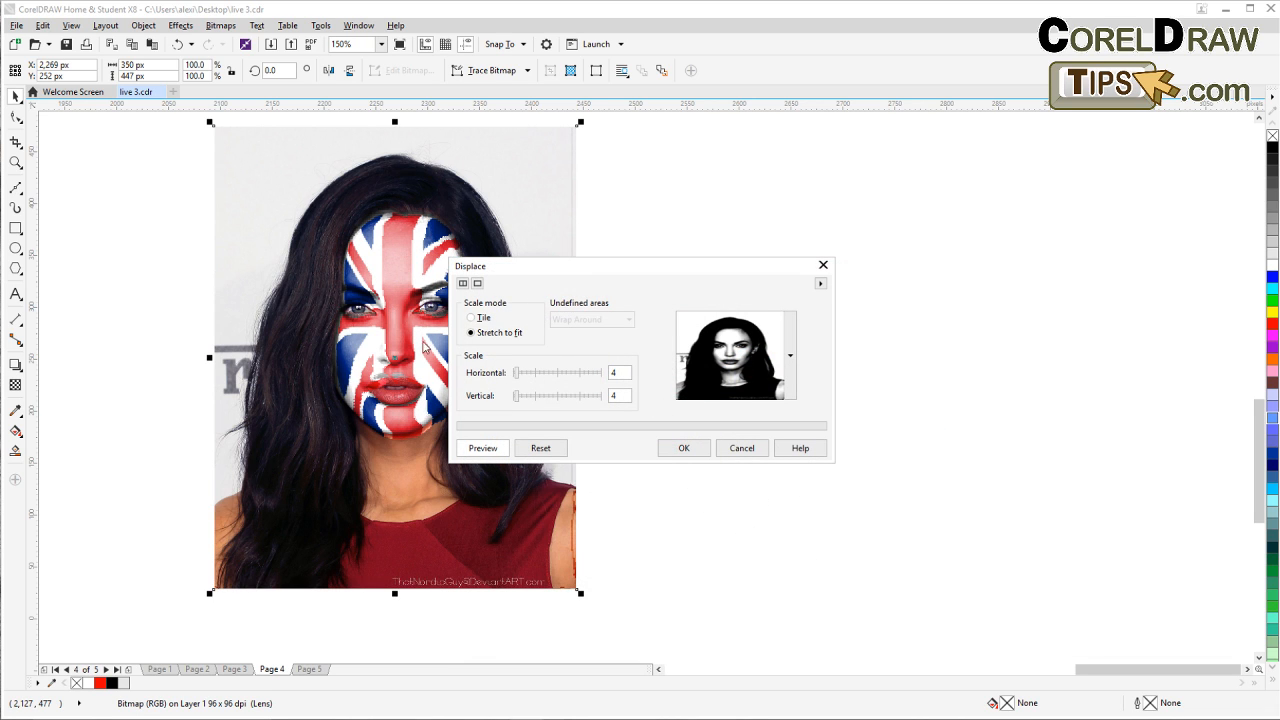
drag(514, 270, 585, 283)
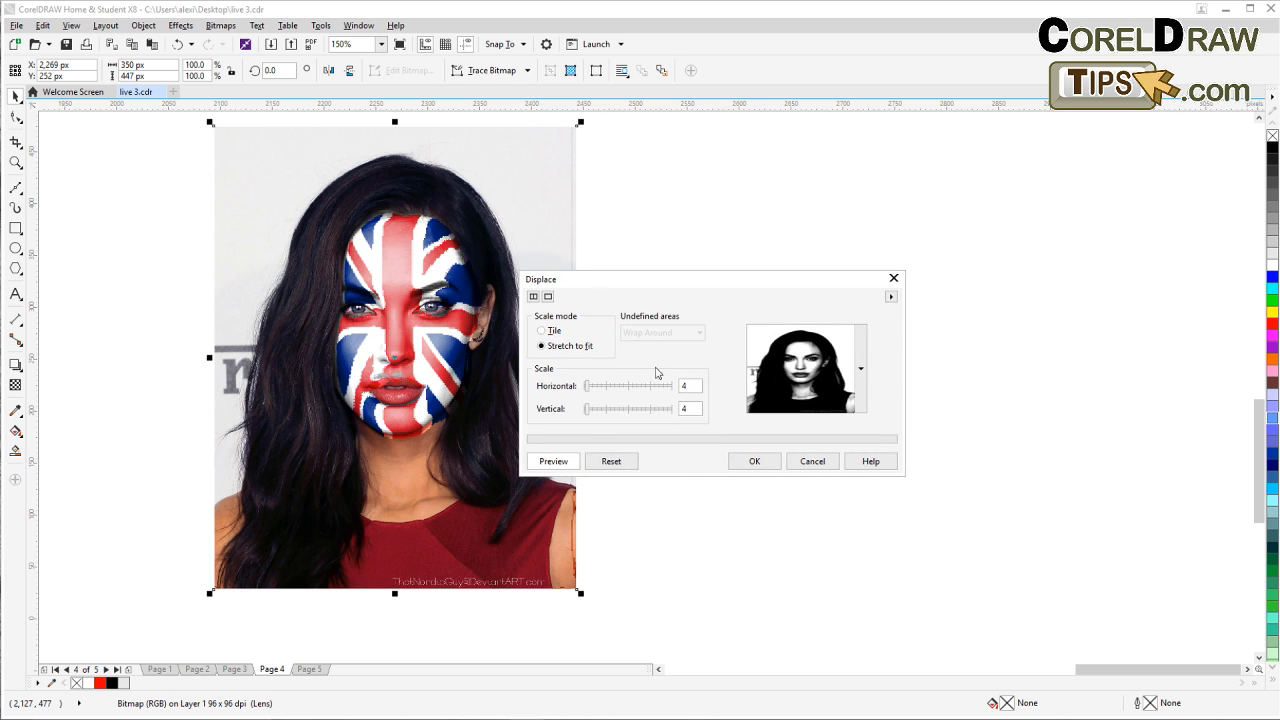
Step: Try a displacement scale of 2, then apply the distortion with horizontal and vertical scale set to 1
double_click(684, 385)
text(2)
double_click(680, 408)
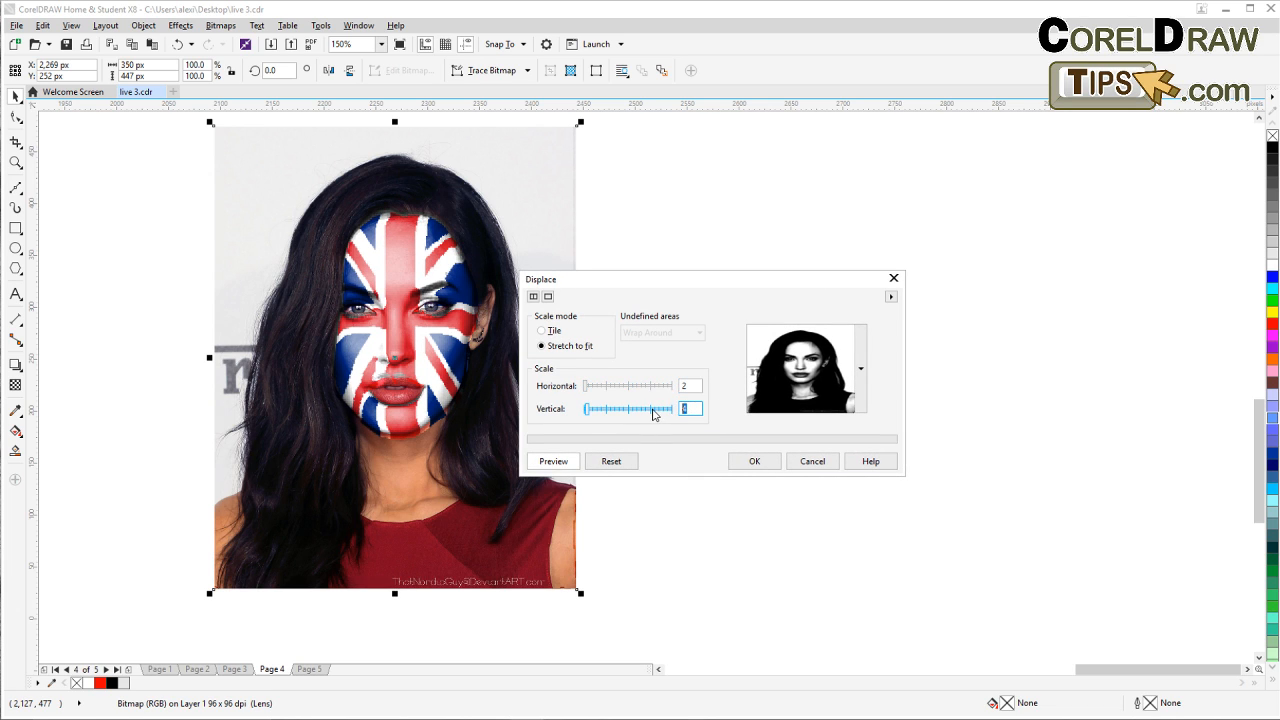
text(2)
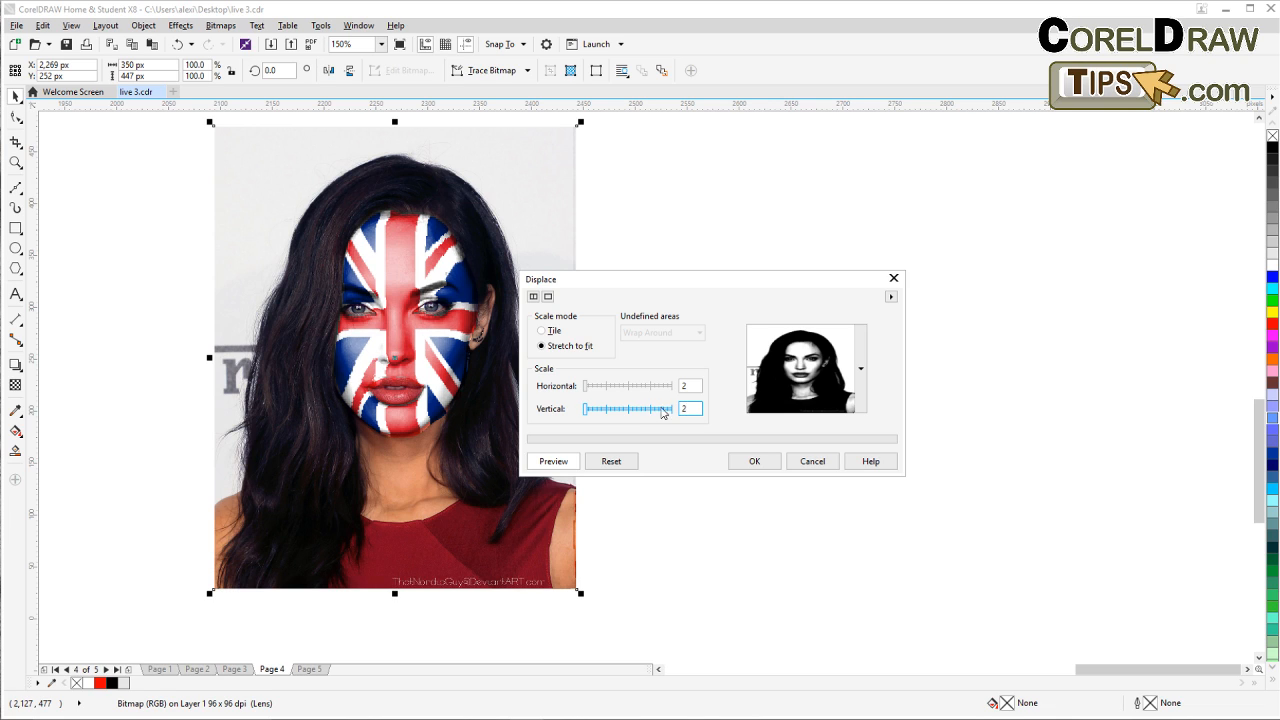
mouse_move(688, 385)
mouse_down()
mouse_move(655, 385)
mouse_move(684, 408)
mouse_up()
text(1)
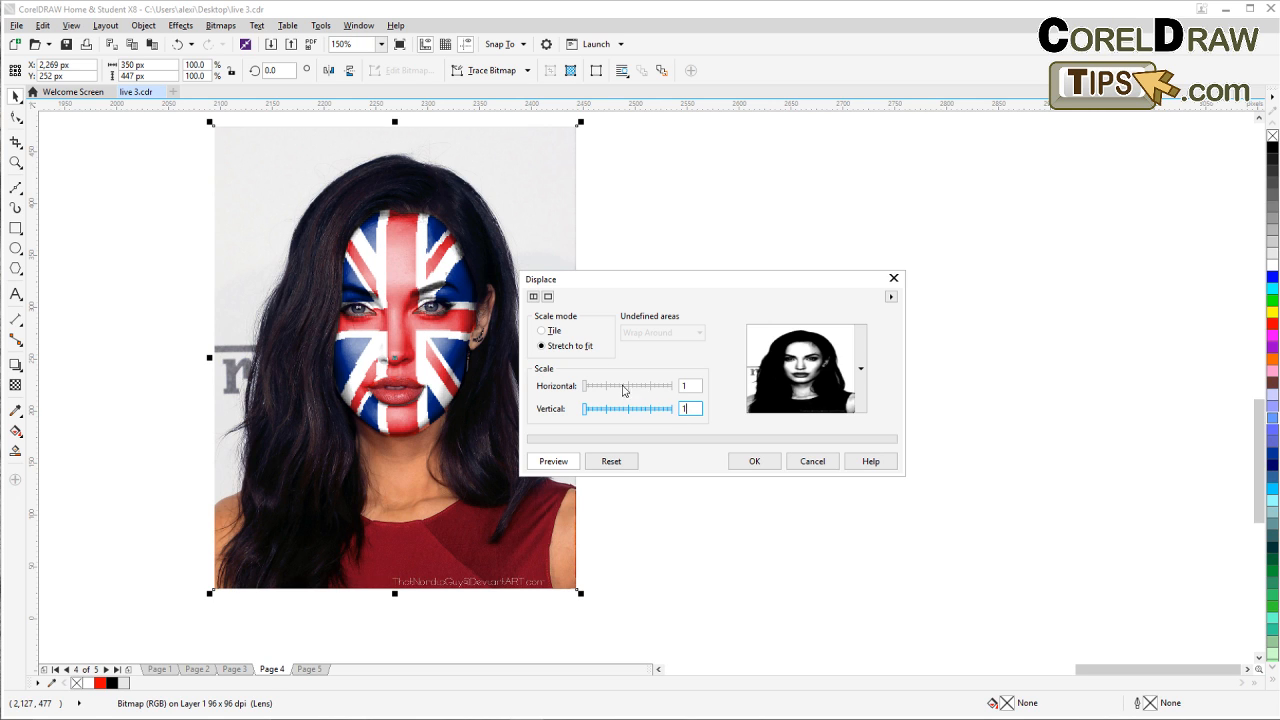
click(754, 462)
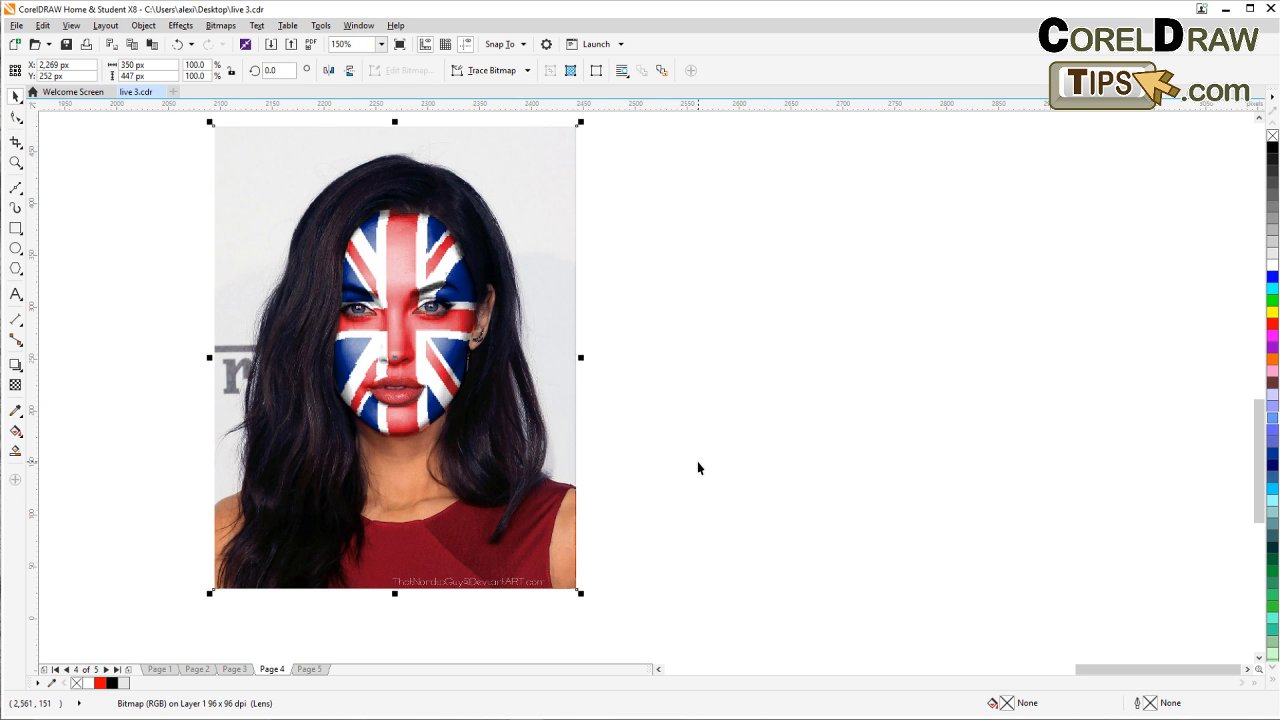
Step: Examine how the displaced flag stripes follow the contours of the face
click(698, 463)
scroll(467, 402, up, 2)
scroll(467, 402, down, 2)
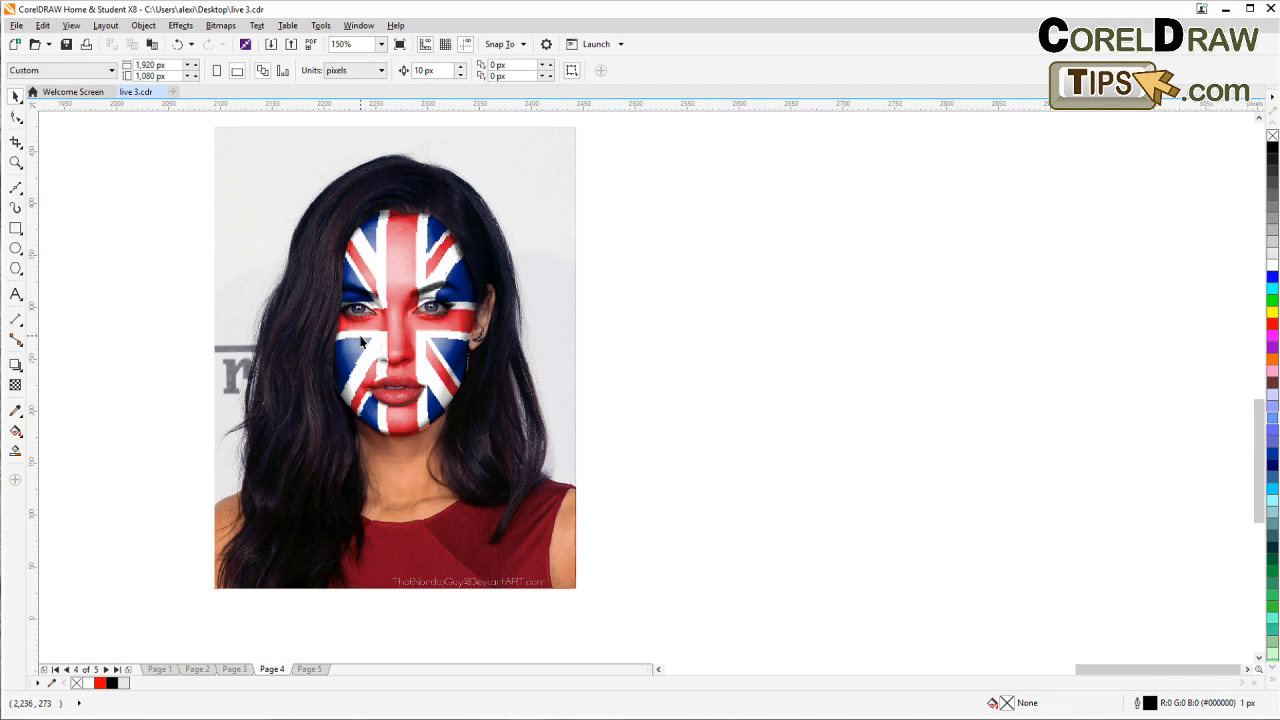
scroll(361, 341, up, 2)
scroll(361, 339, down, 2)
scroll(361, 337, up, 2)
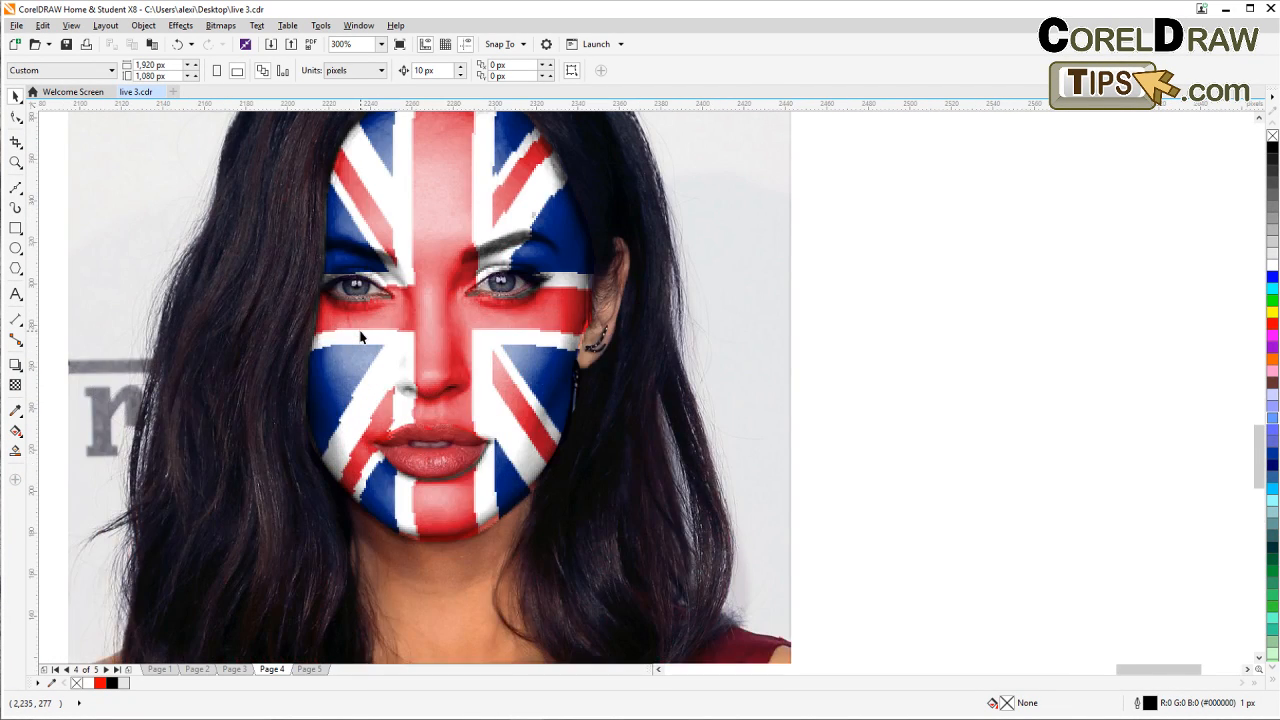
scroll(361, 337, down, 2)
scroll(361, 337, up, 2)
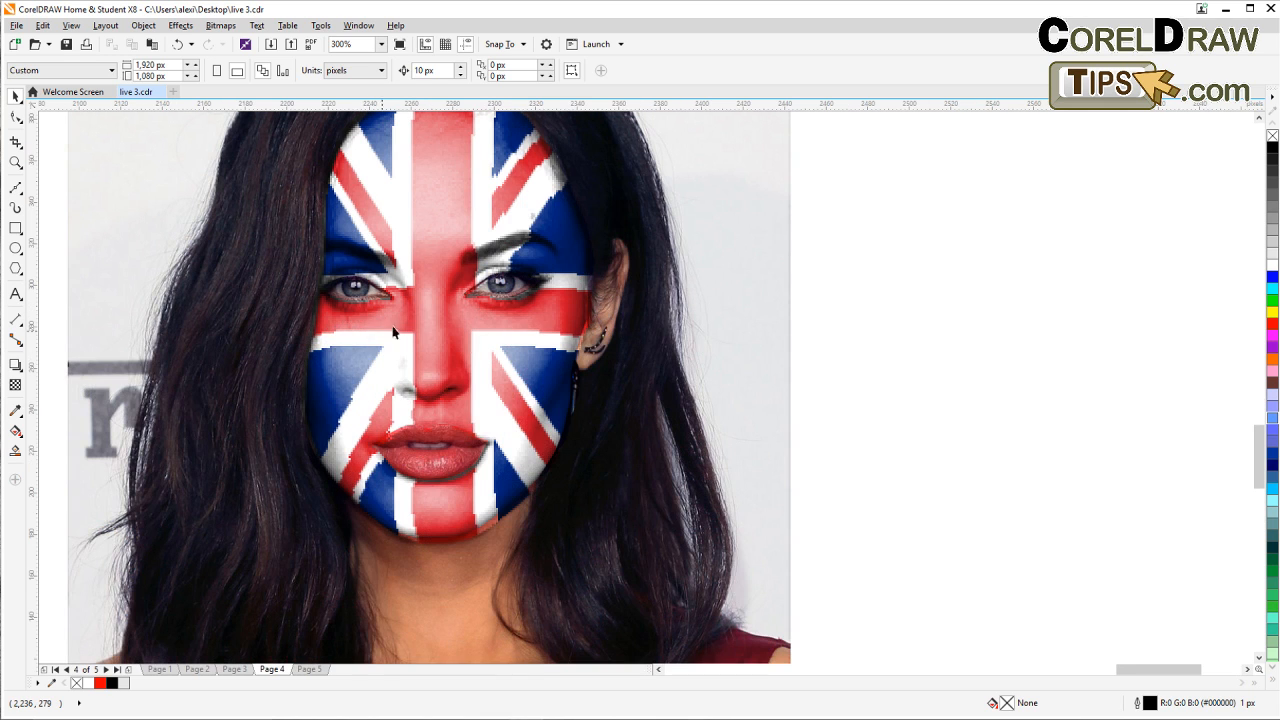
scroll(479, 366, down, 2)
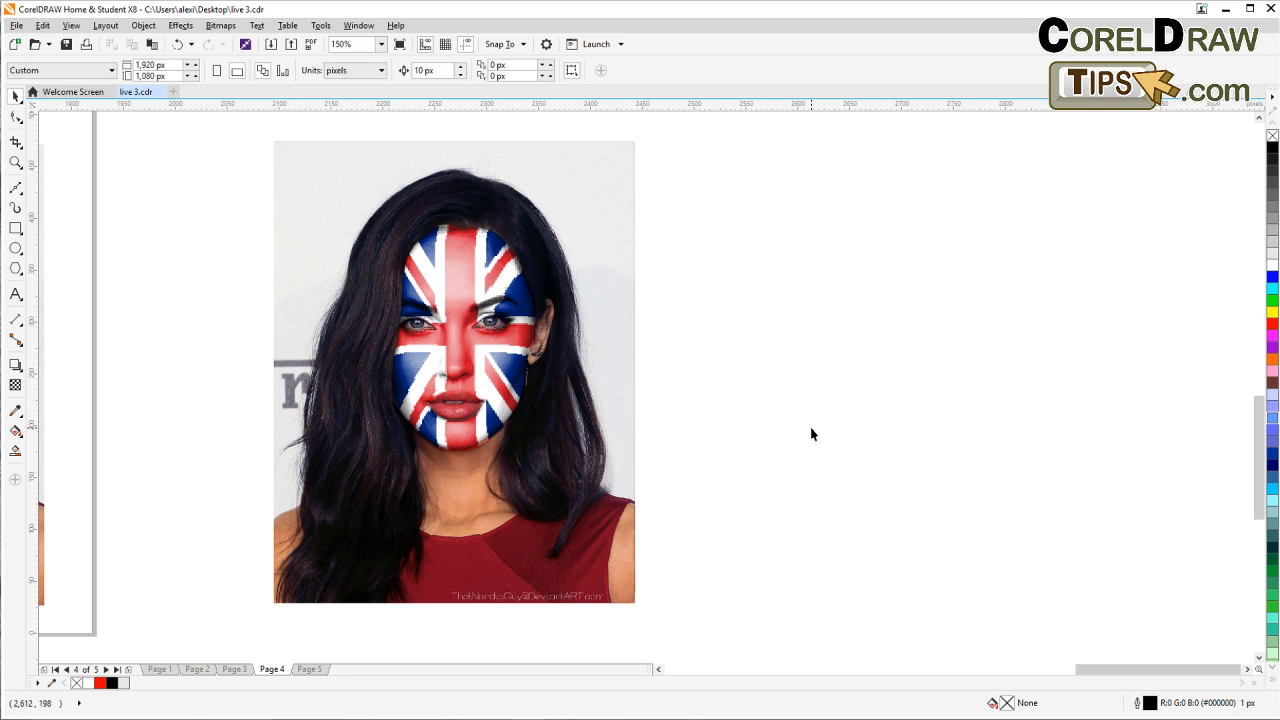
Step: Undo the displacement, the Overlay merge mode and the bitmap conversion, and select the rectangle around the portrait
key(ctrl+z)
key(ctrl+z)
key(ctrl+z)
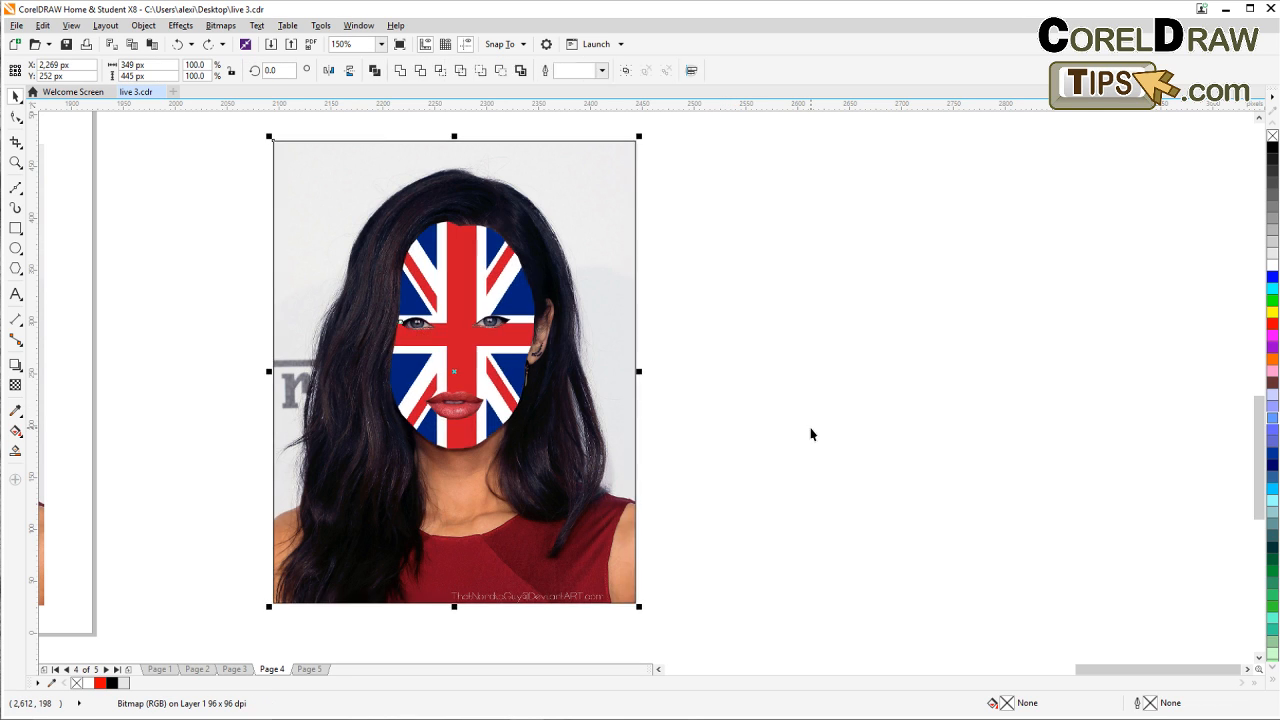
click(522, 285)
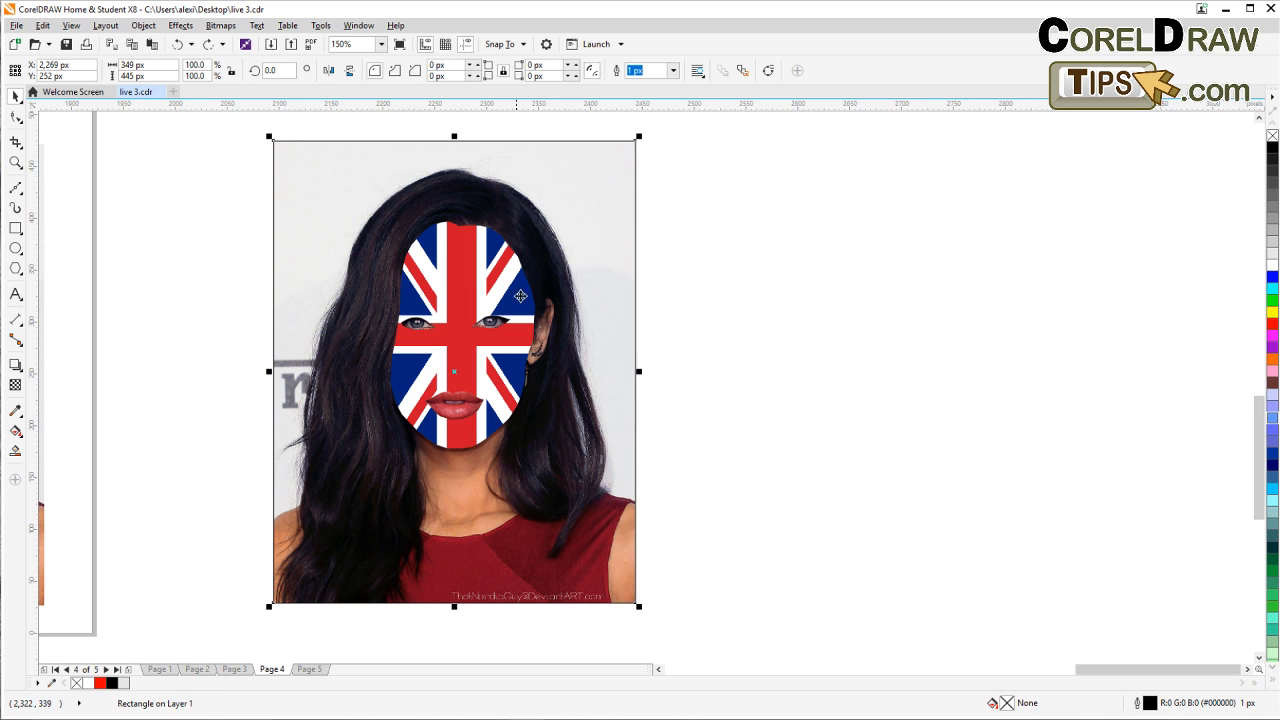
Step: Convert the flag PowerClip and the rectangle around the portrait together into one 300 dpi RGB bitmap
click(734, 317)
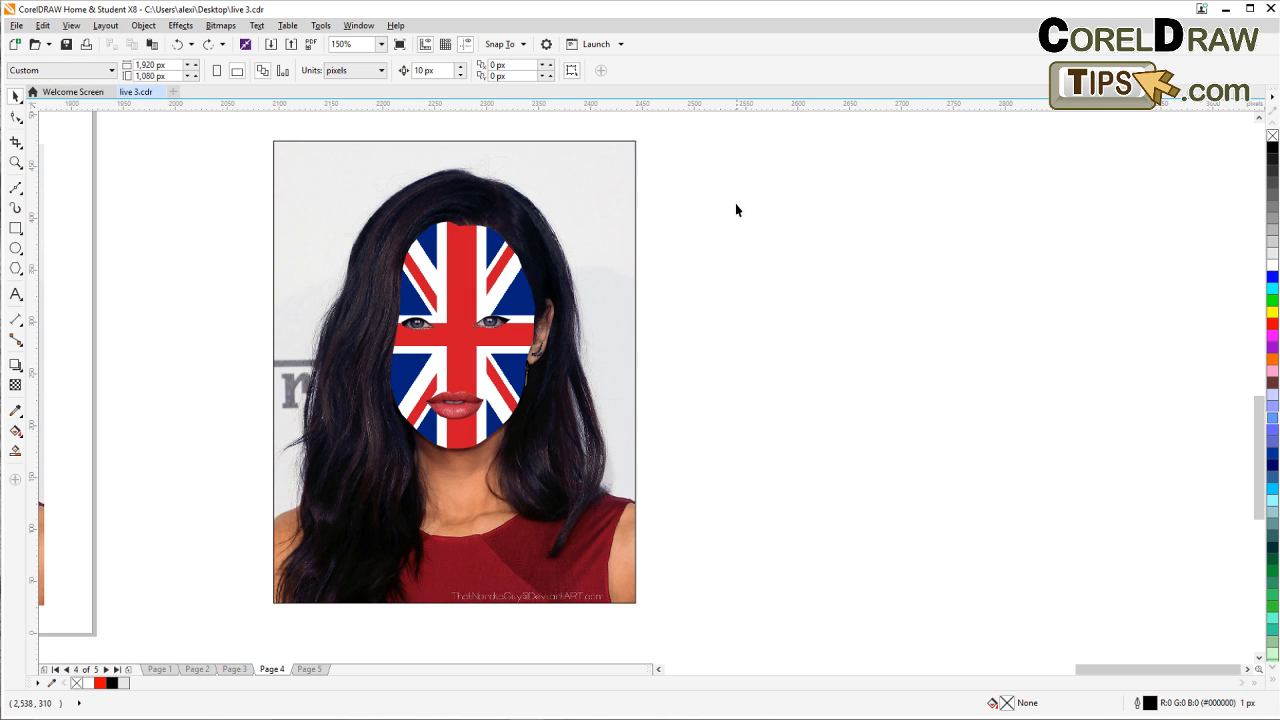
drag(731, 187, 580, 364)
click(507, 367)
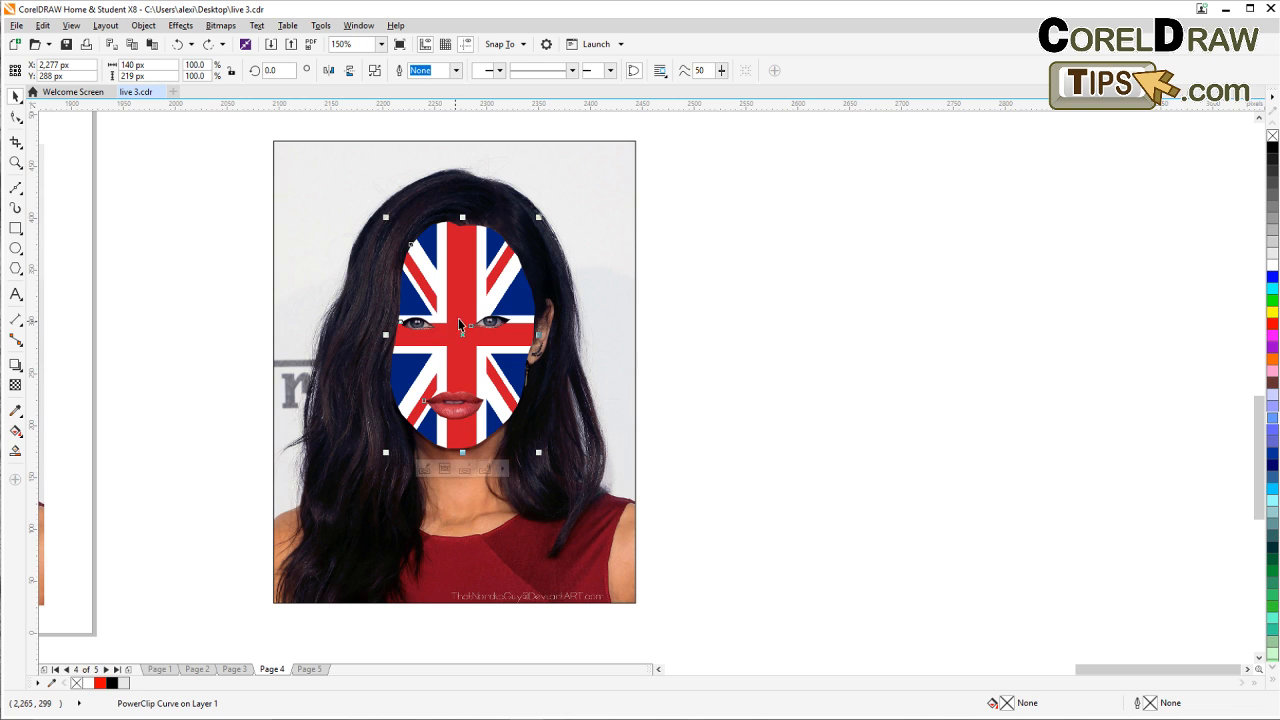
shift+click(324, 146)
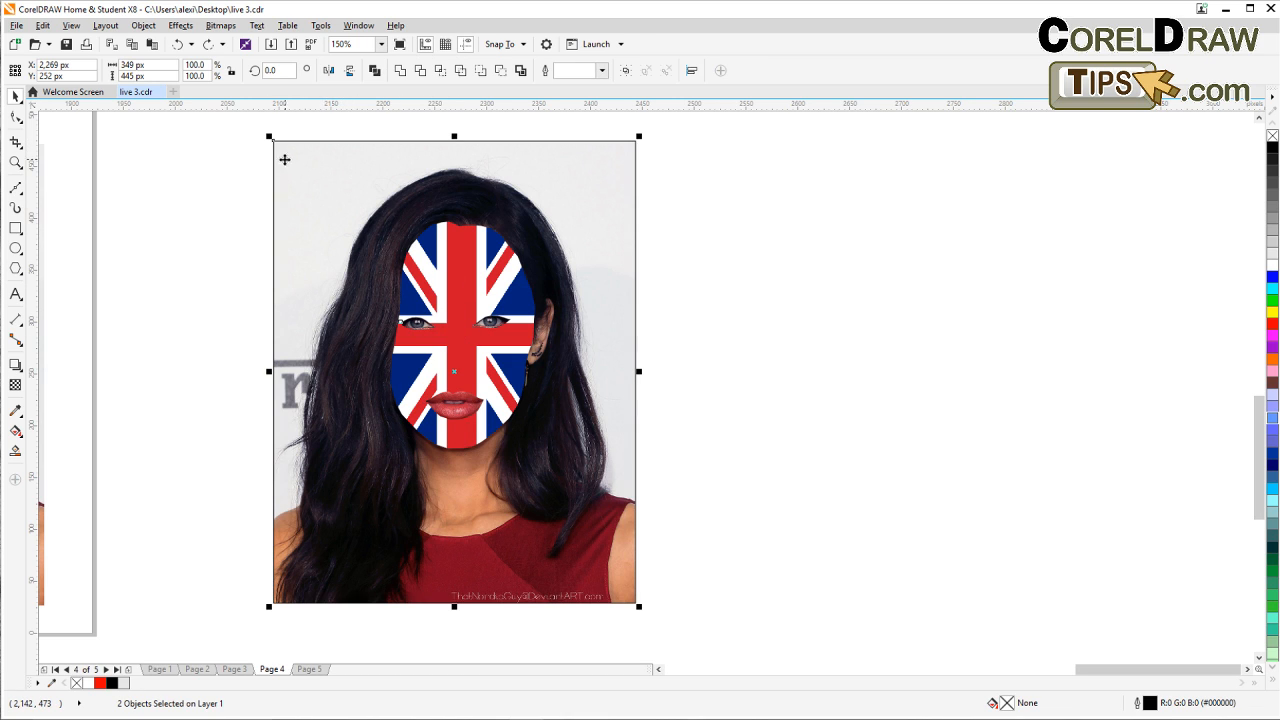
click(217, 27)
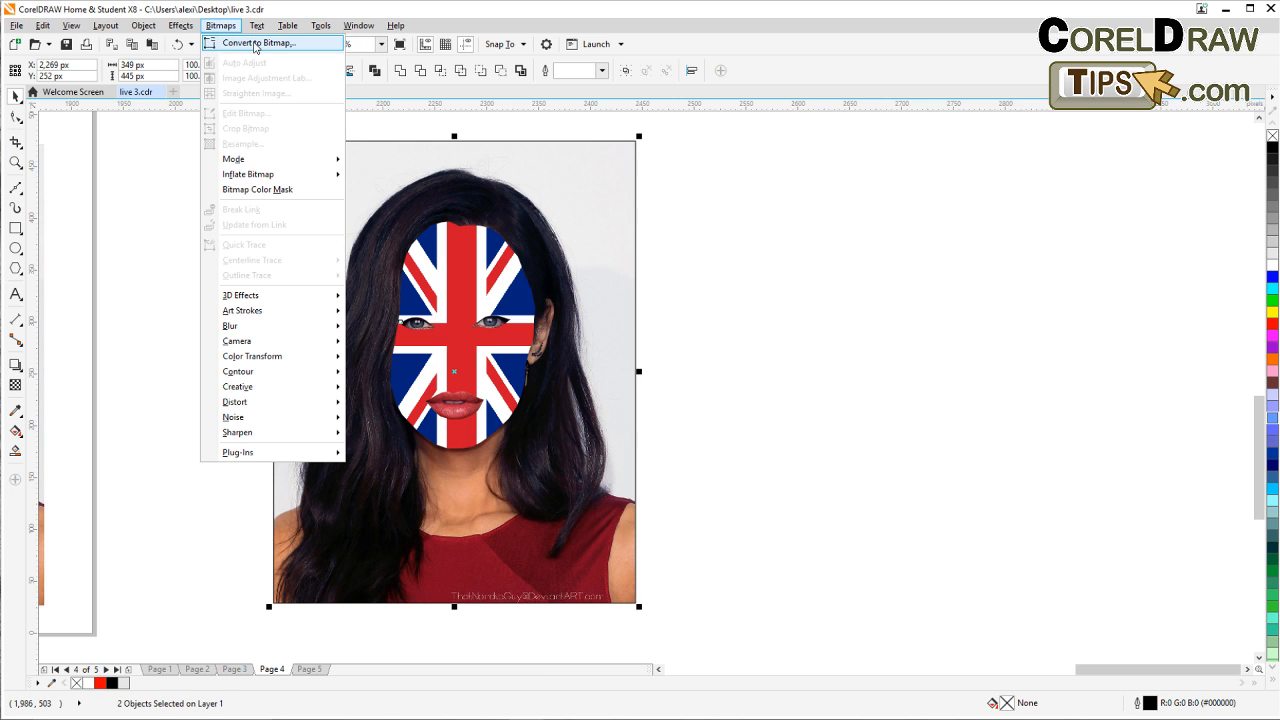
click(254, 45)
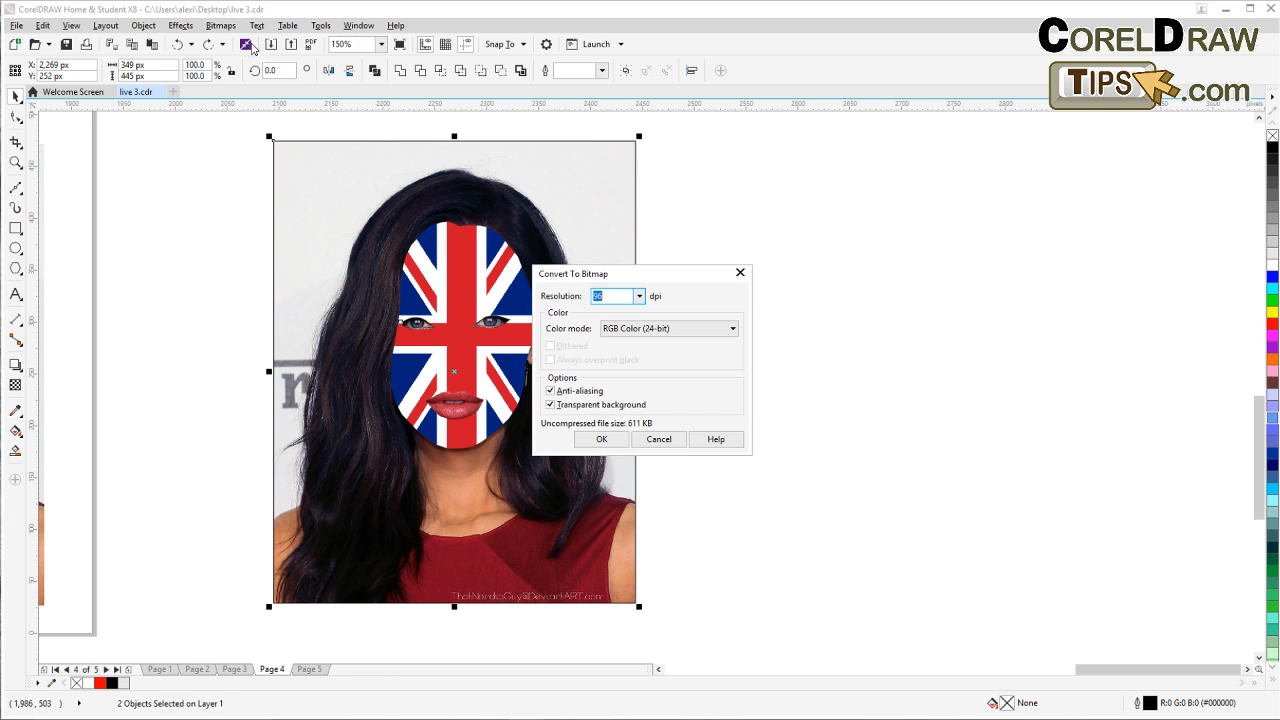
click(637, 297)
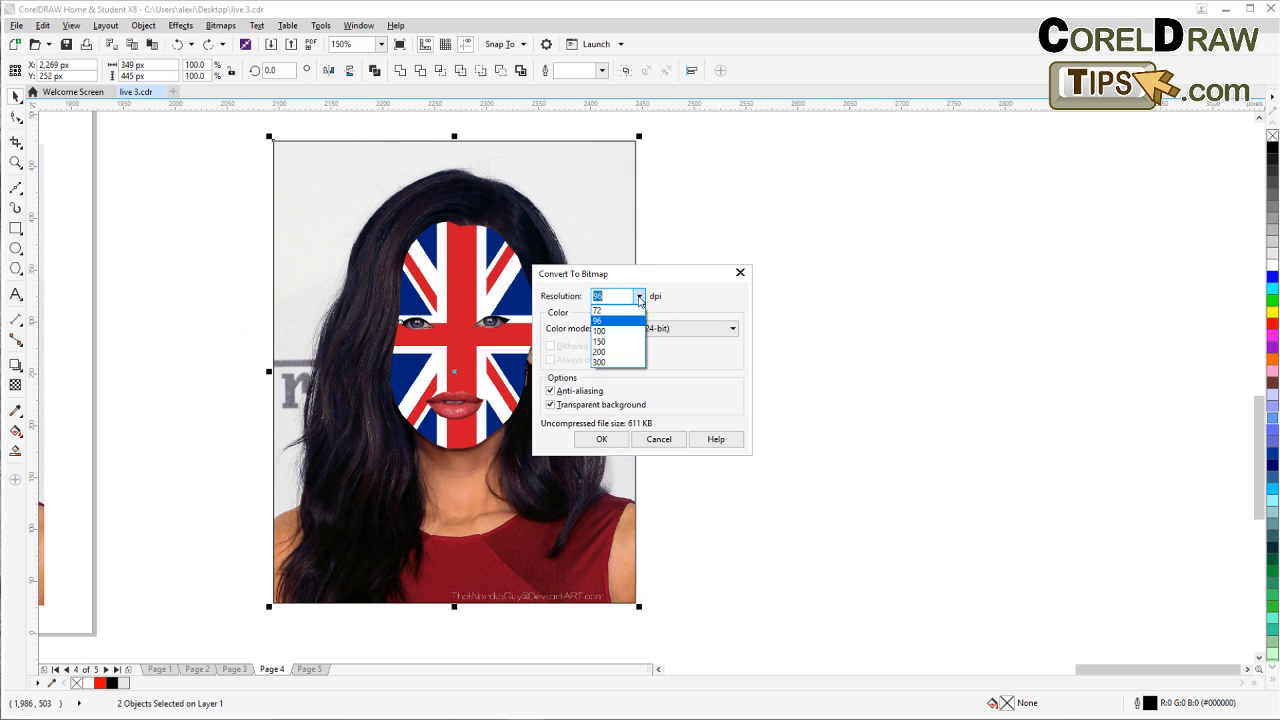
click(609, 363)
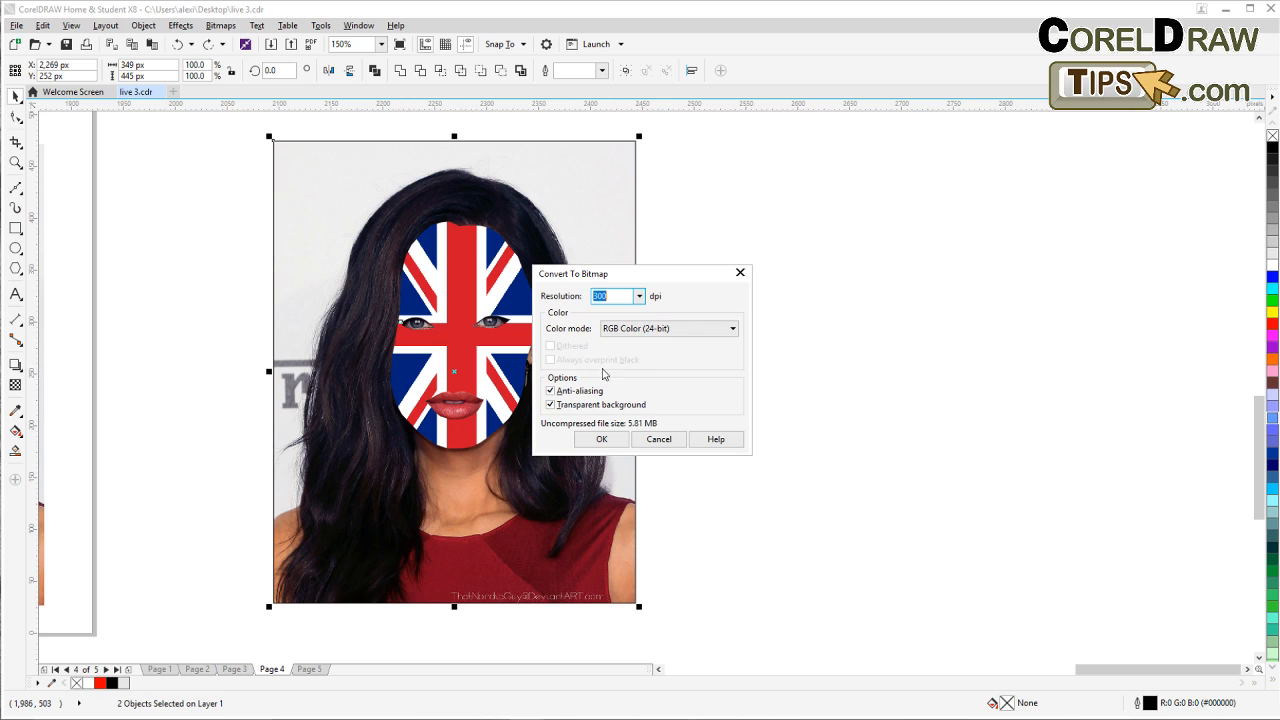
click(601, 440)
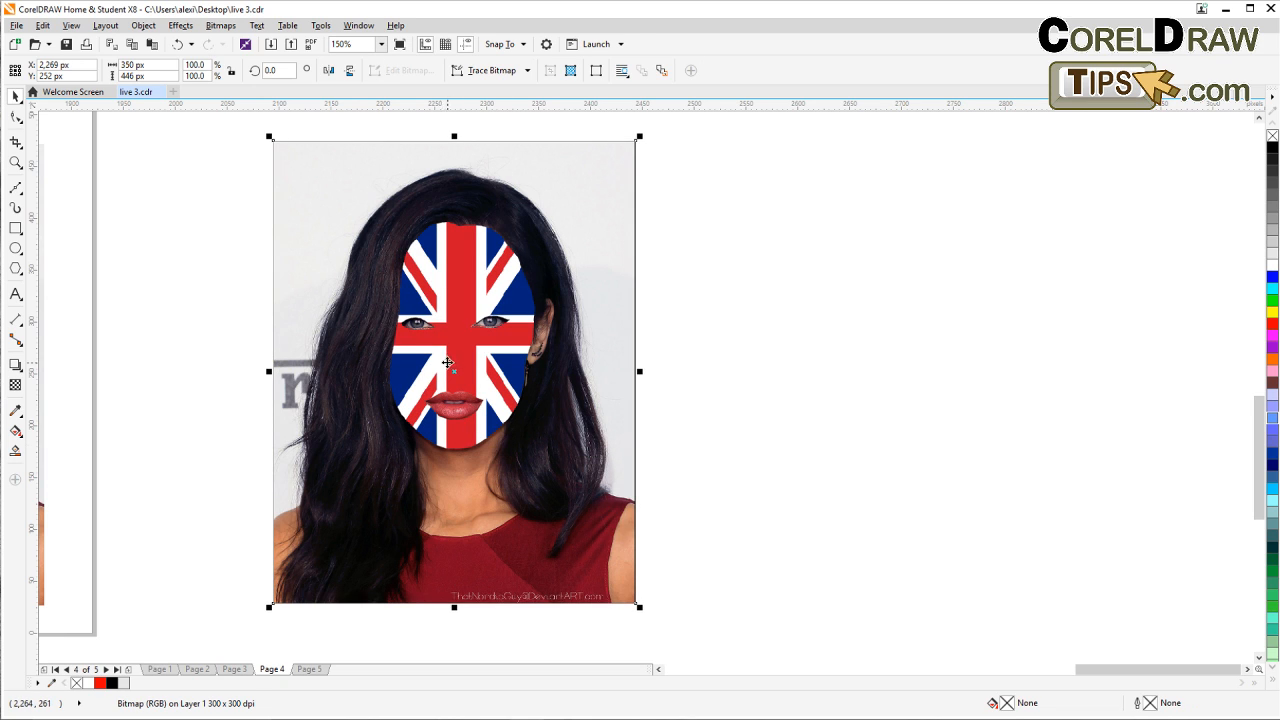
Step: Set the transparency merge mode of the combined flag bitmap to Overlay
click(15, 384)
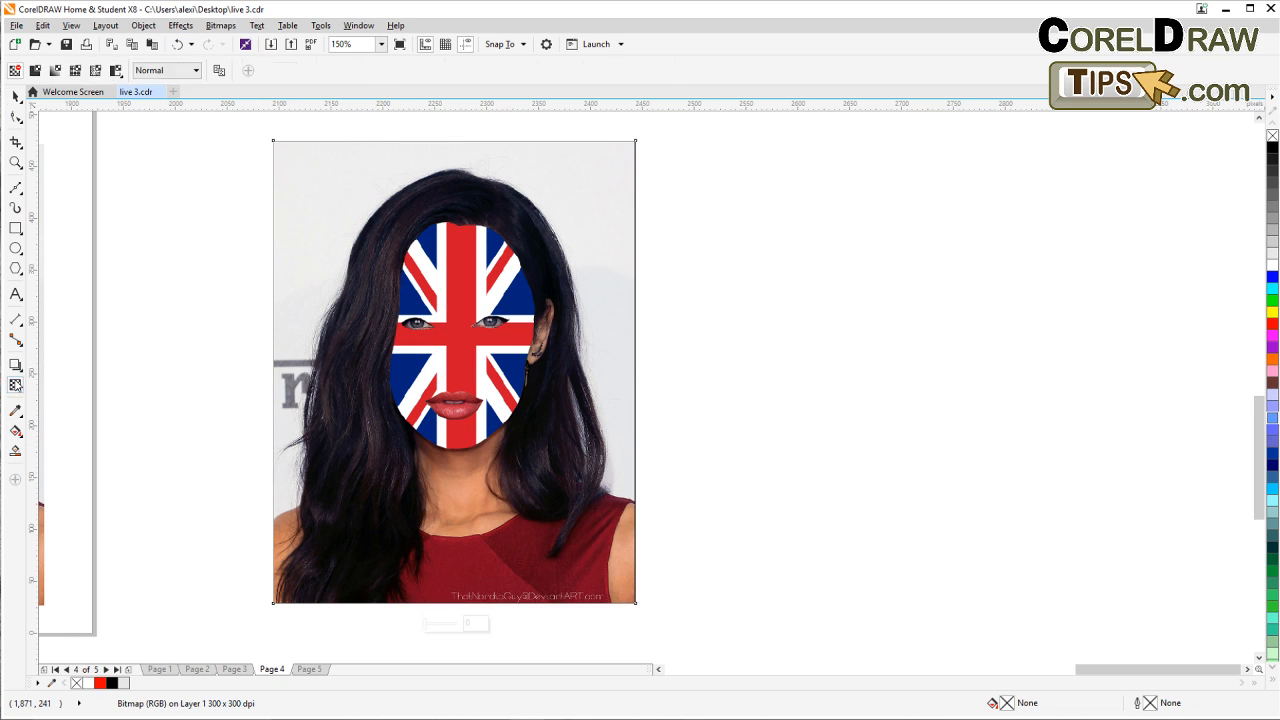
click(157, 72)
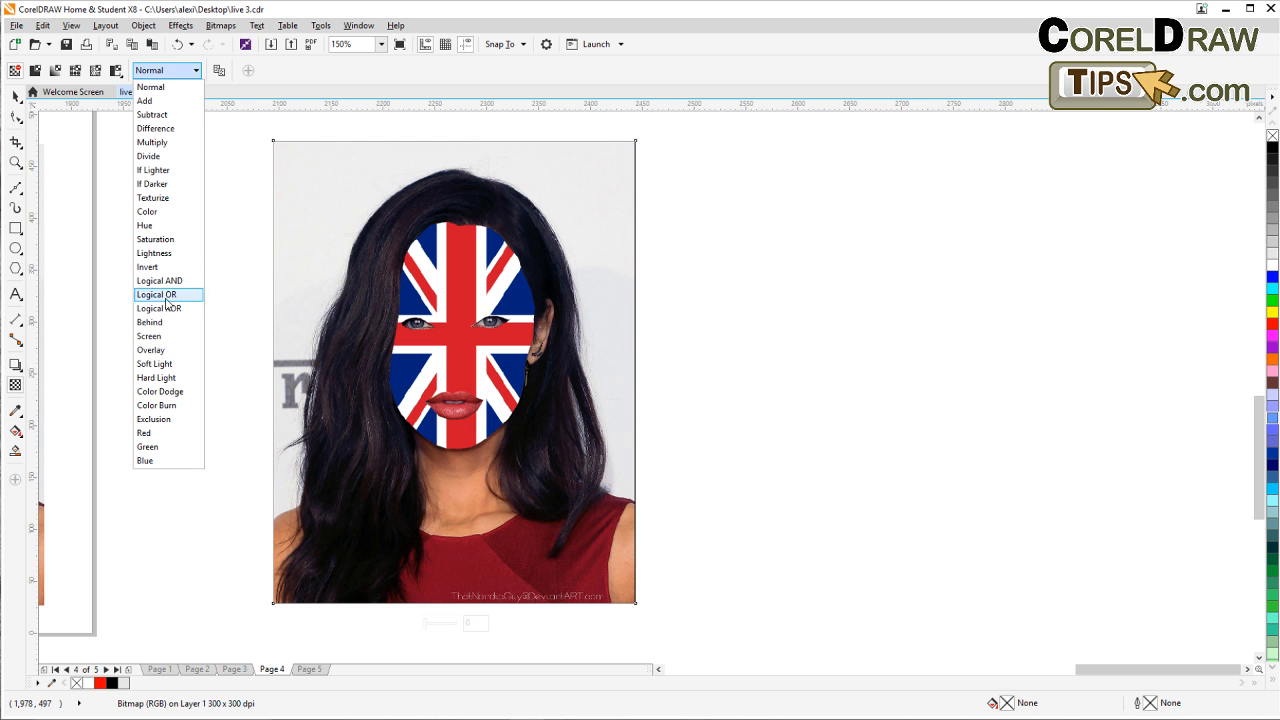
click(152, 350)
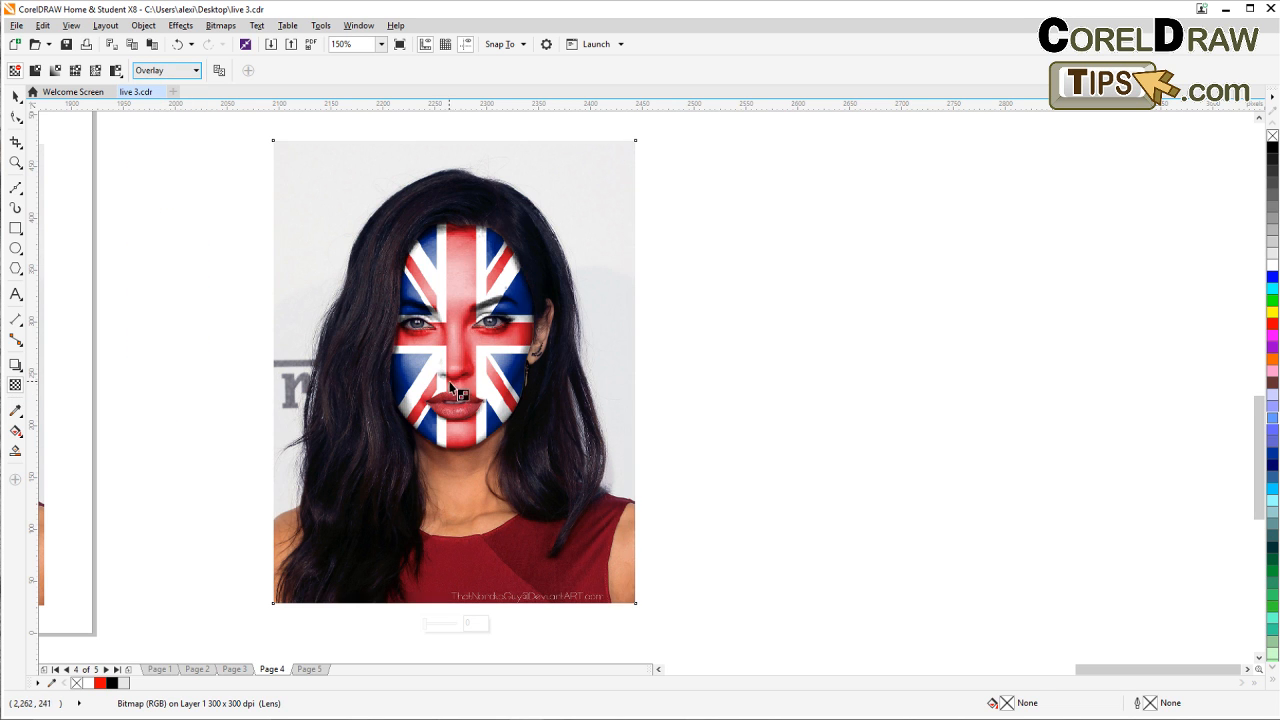
scroll(455, 383, up, 2)
scroll(410, 360, down, 1)
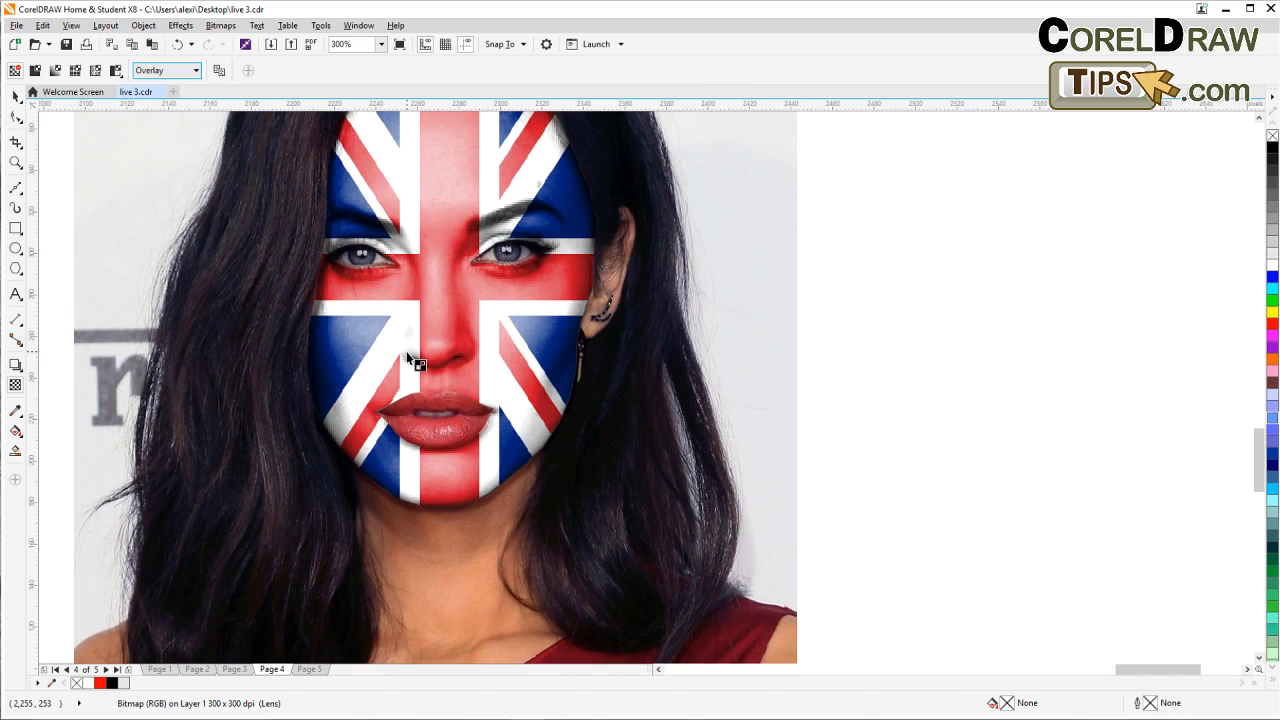
scroll(408, 358, up, 1)
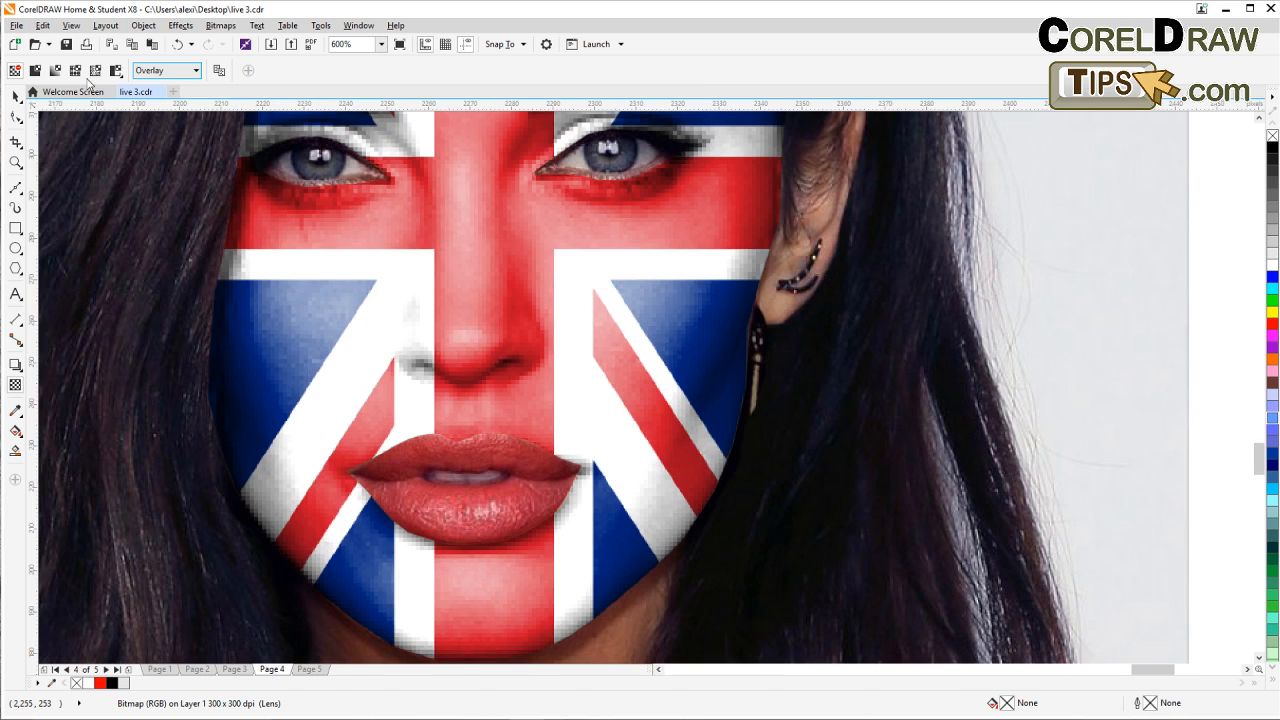
click(71, 25)
click(107, 104)
scroll(498, 380, down, 2)
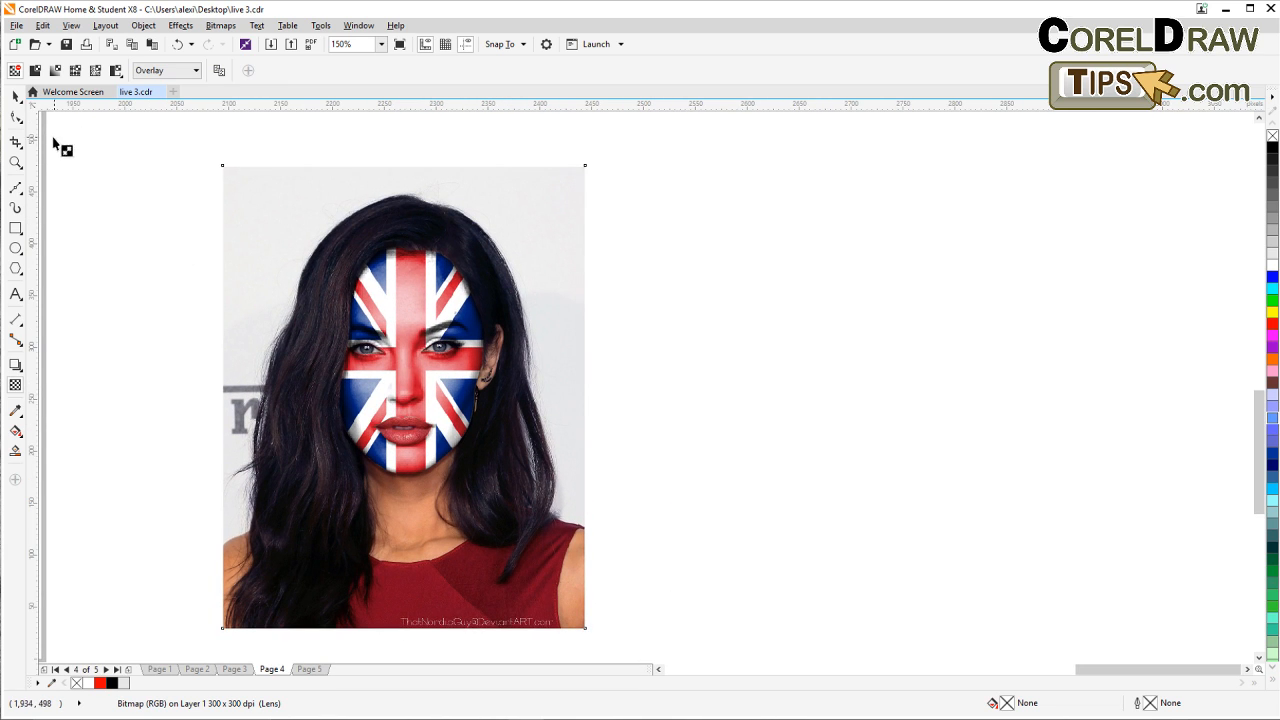
Step: Apply the Displace distortion to the flag bitmap with the horizontal and vertical scale both set to 2
click(16, 96)
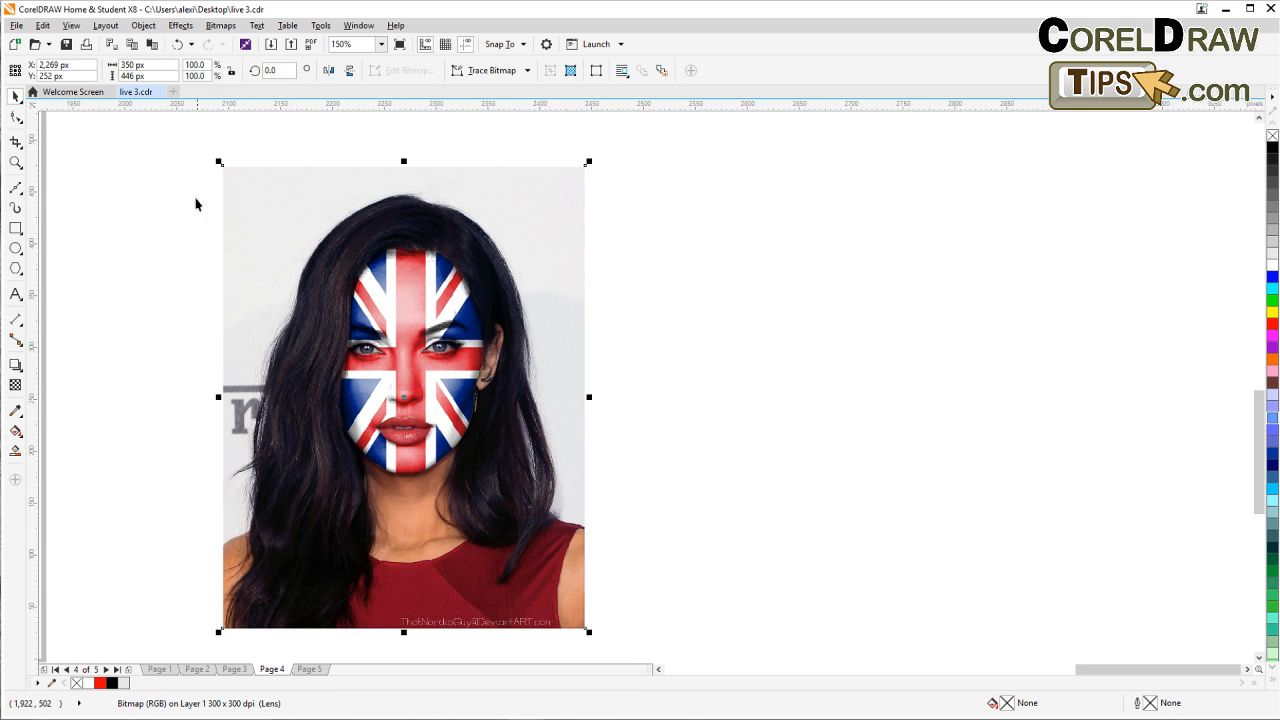
click(220, 27)
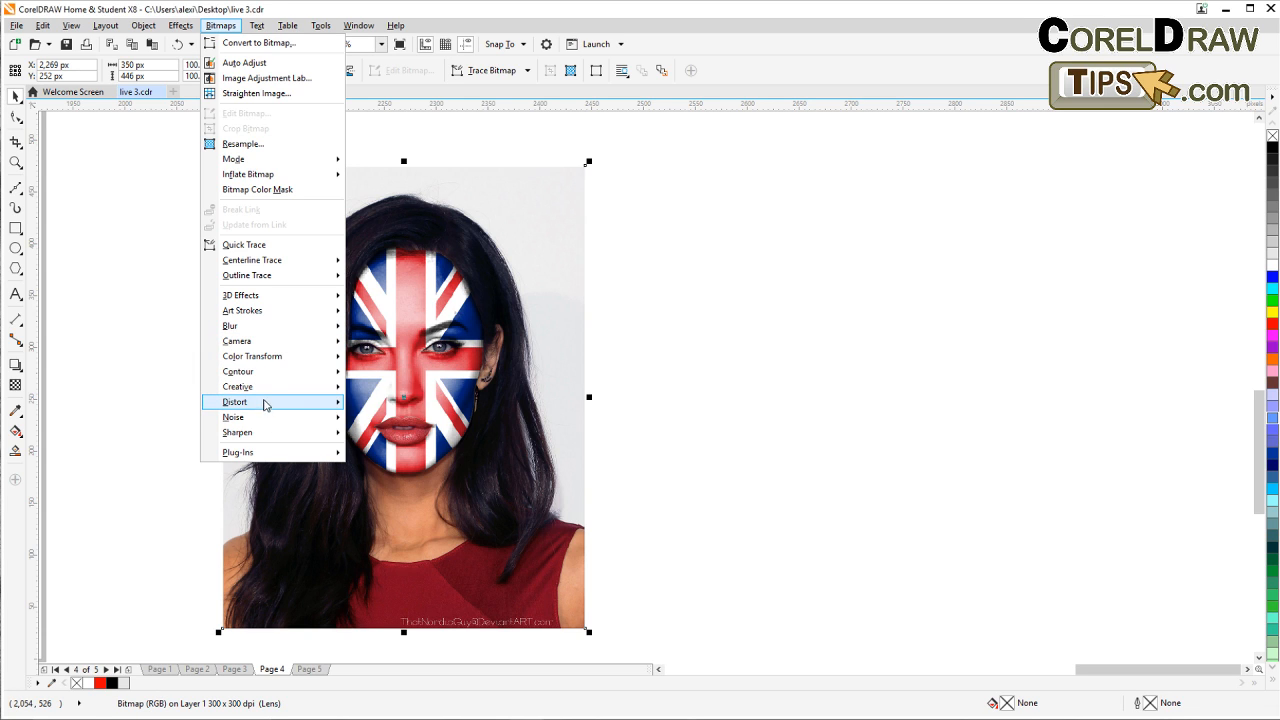
mouse_move(266, 402)
click(382, 418)
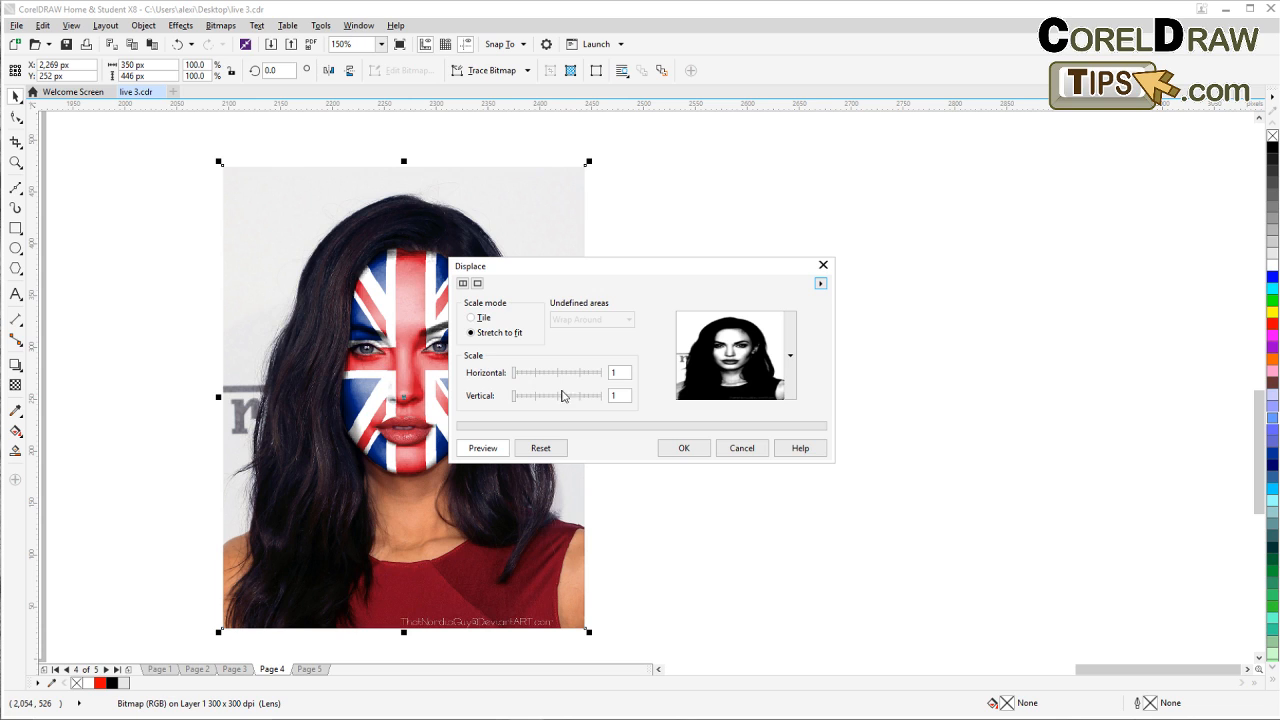
click(617, 373)
click(619, 395)
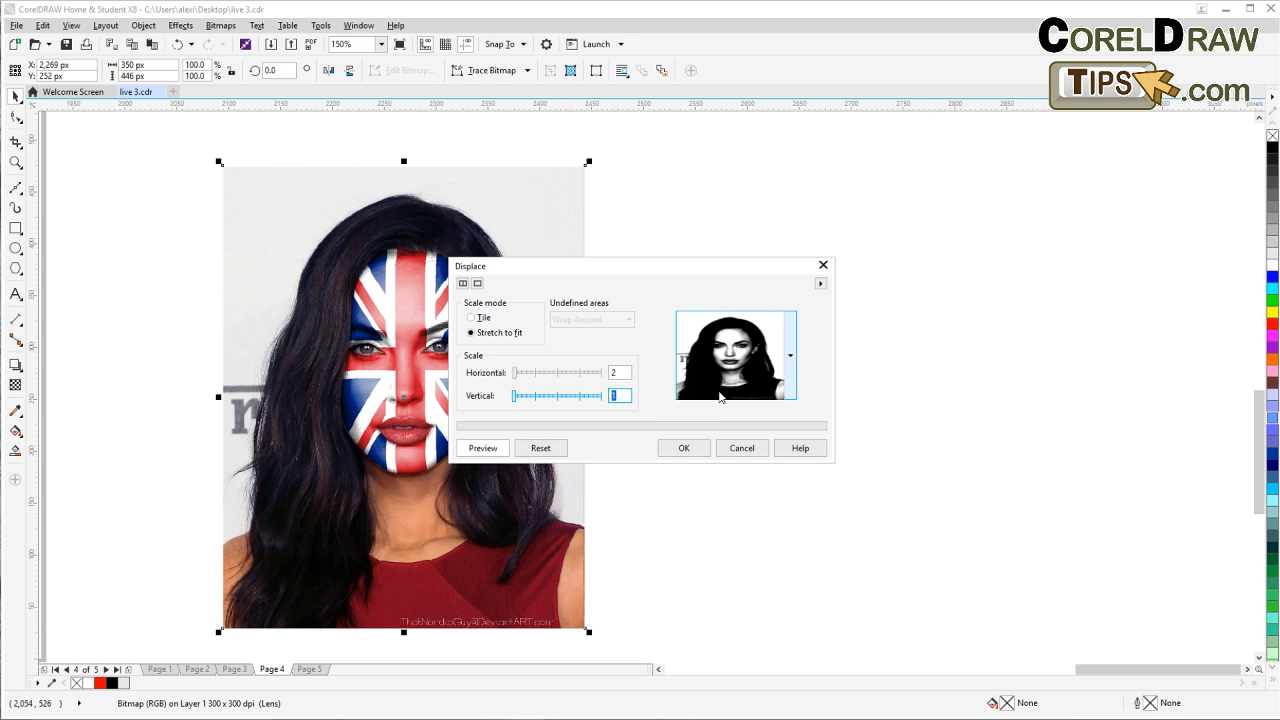
text(2)
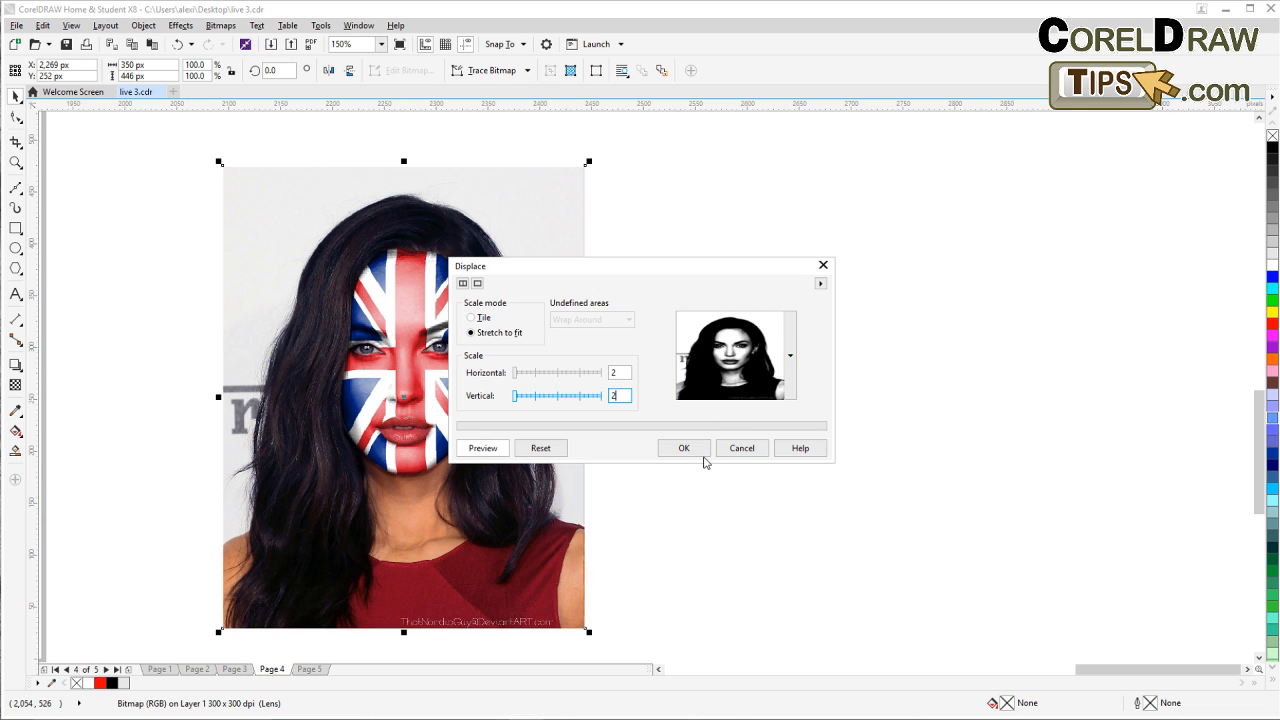
click(686, 448)
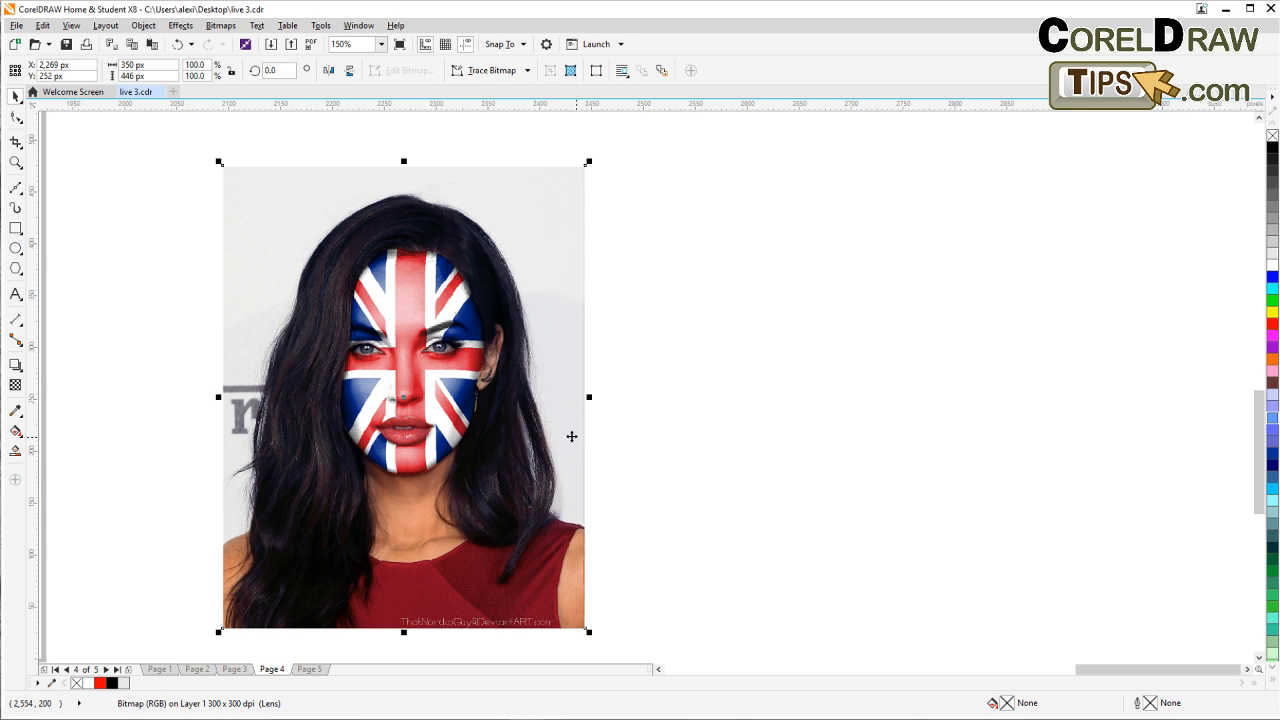
Step: Examine the displaced Union Jack around the nose, lips and eyes, and on the portrait as a whole
scroll(411, 385, up, 2)
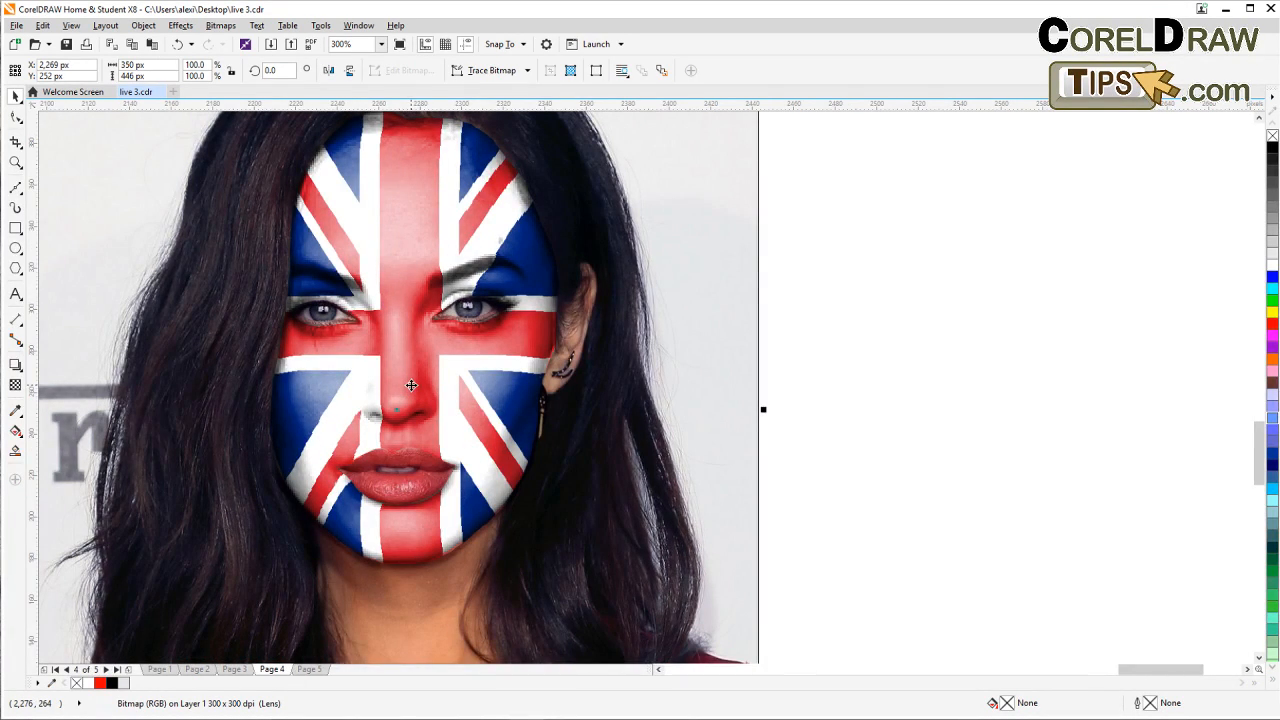
scroll(411, 385, down, 2)
scroll(375, 400, up, 6)
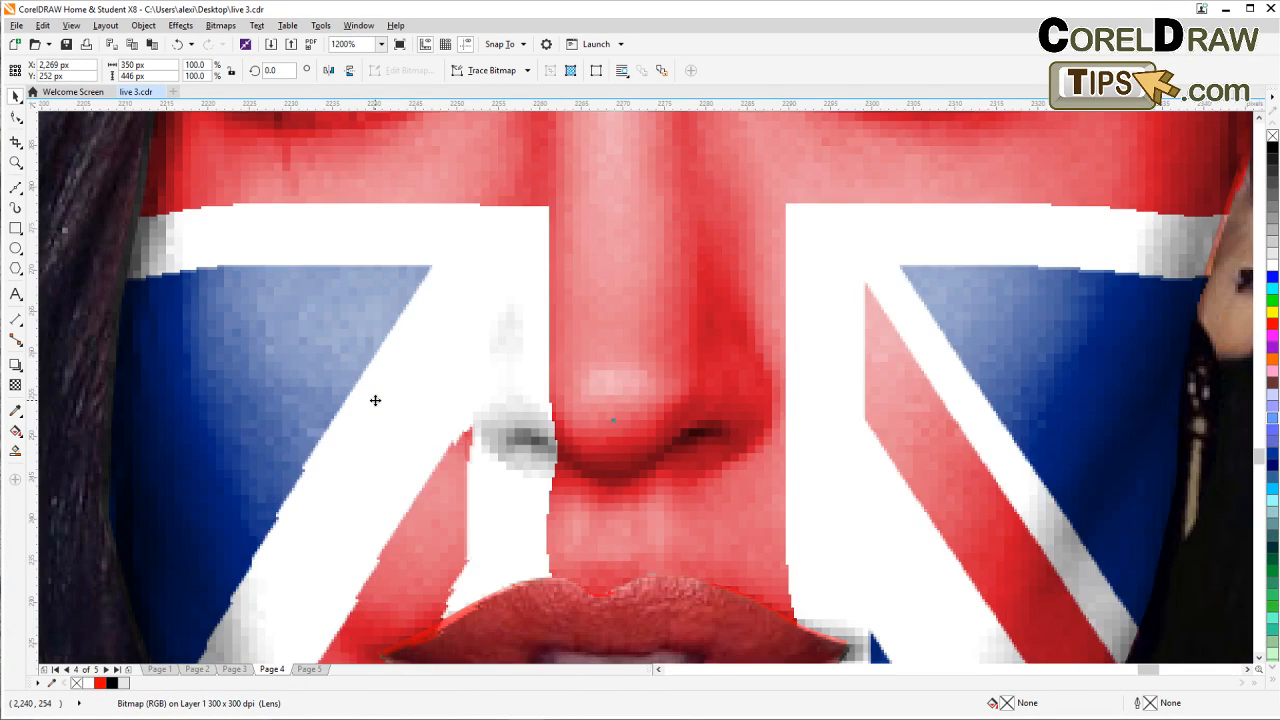
scroll(375, 400, down, 2)
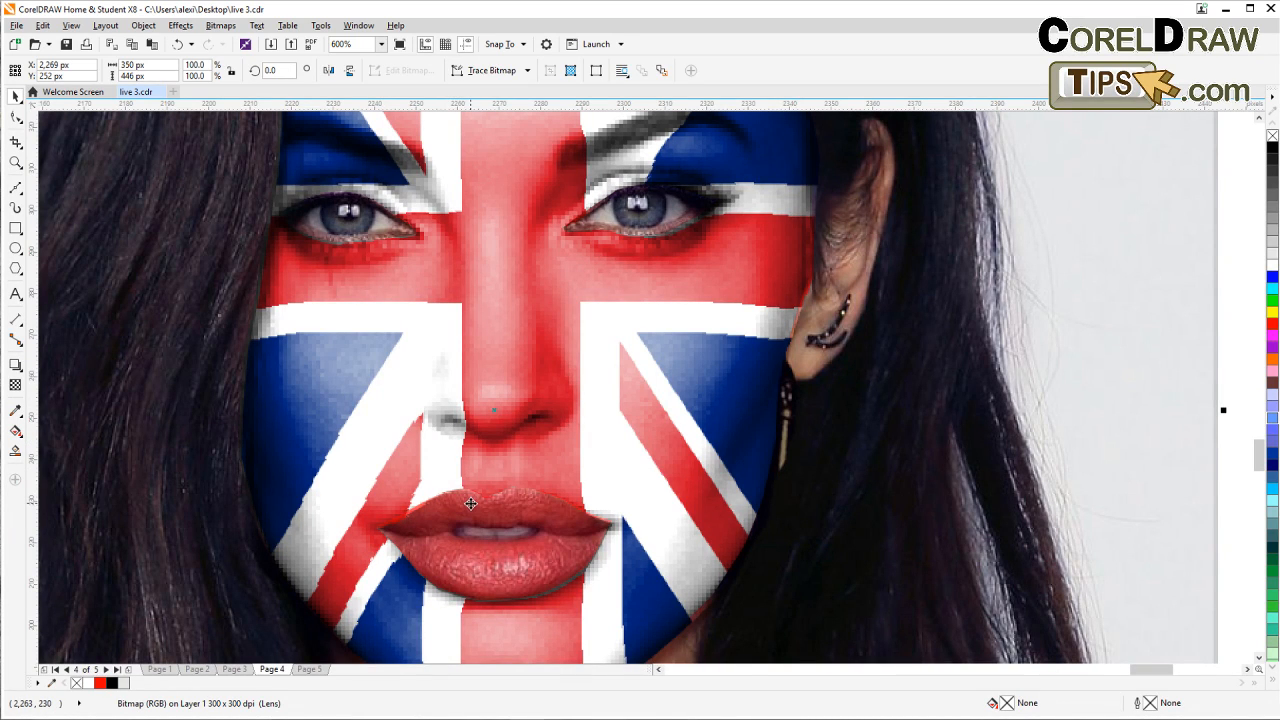
scroll(470, 503, down, 2)
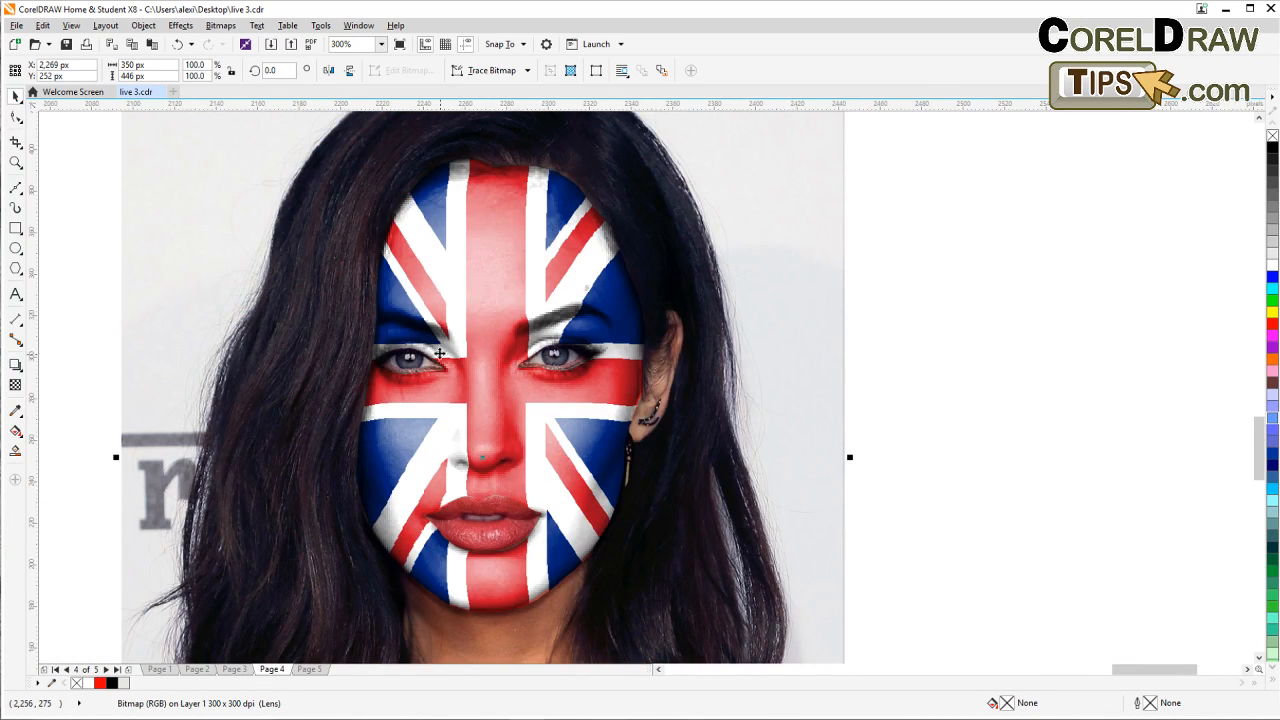
drag(453, 352, 380, 333)
scroll(445, 368, down, 1)
click(154, 208)
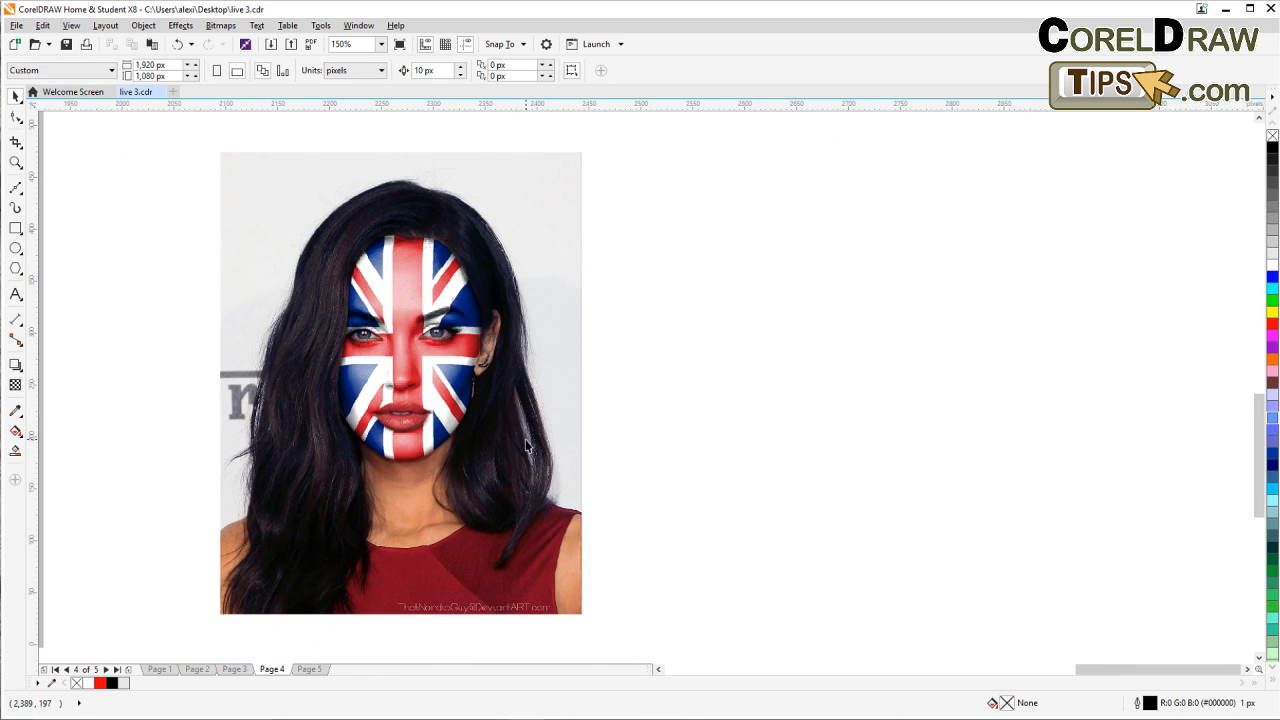
click(16, 162)
drag(187, 149, 624, 555)
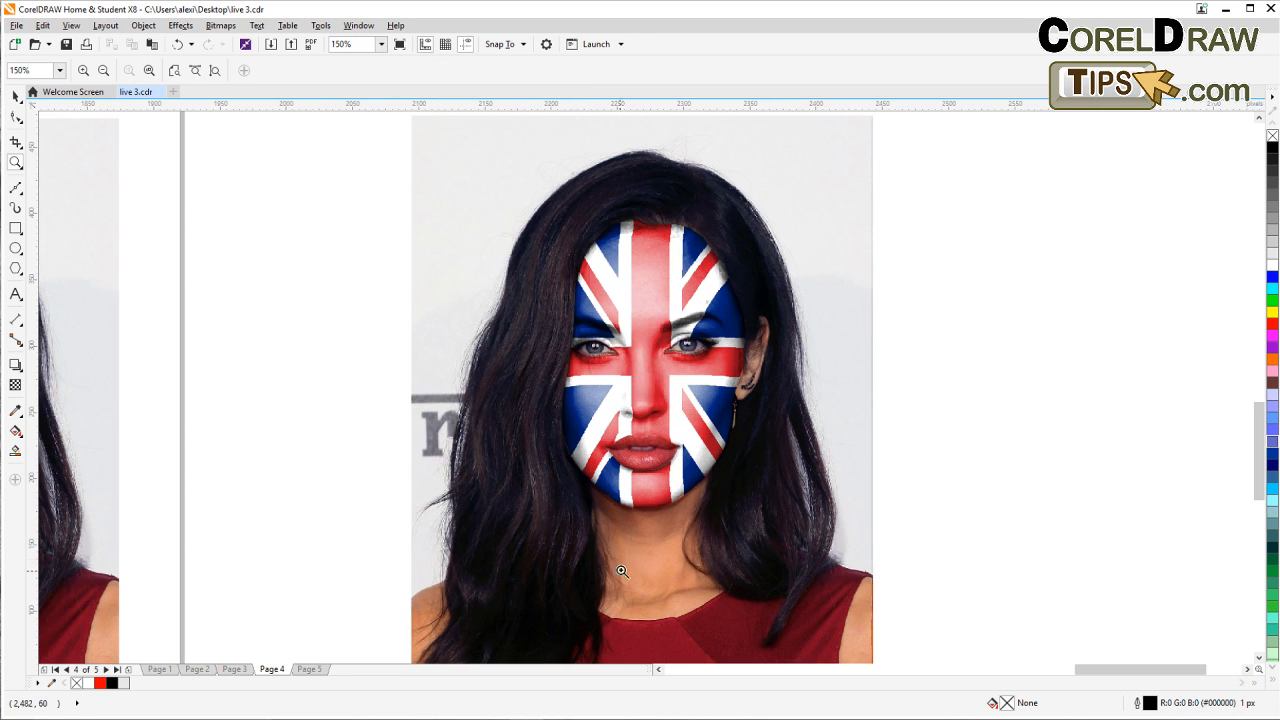
drag(383, 337, 244, 343)
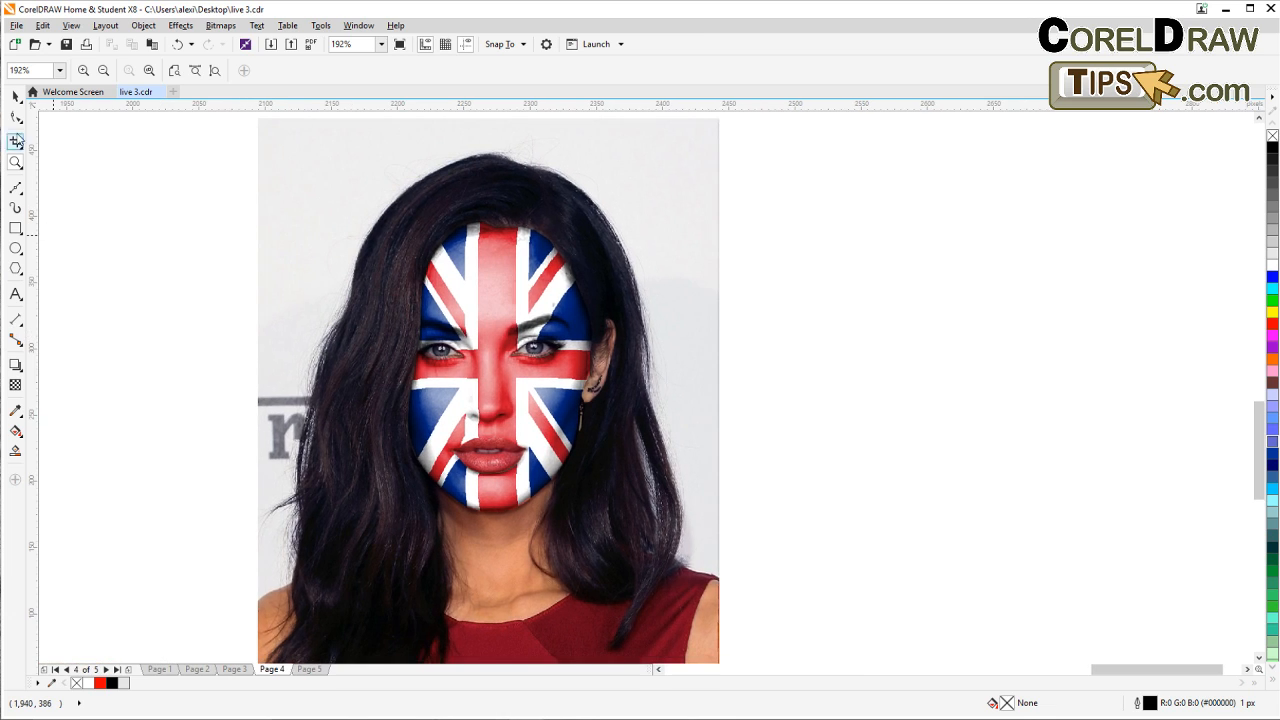
click(15, 96)
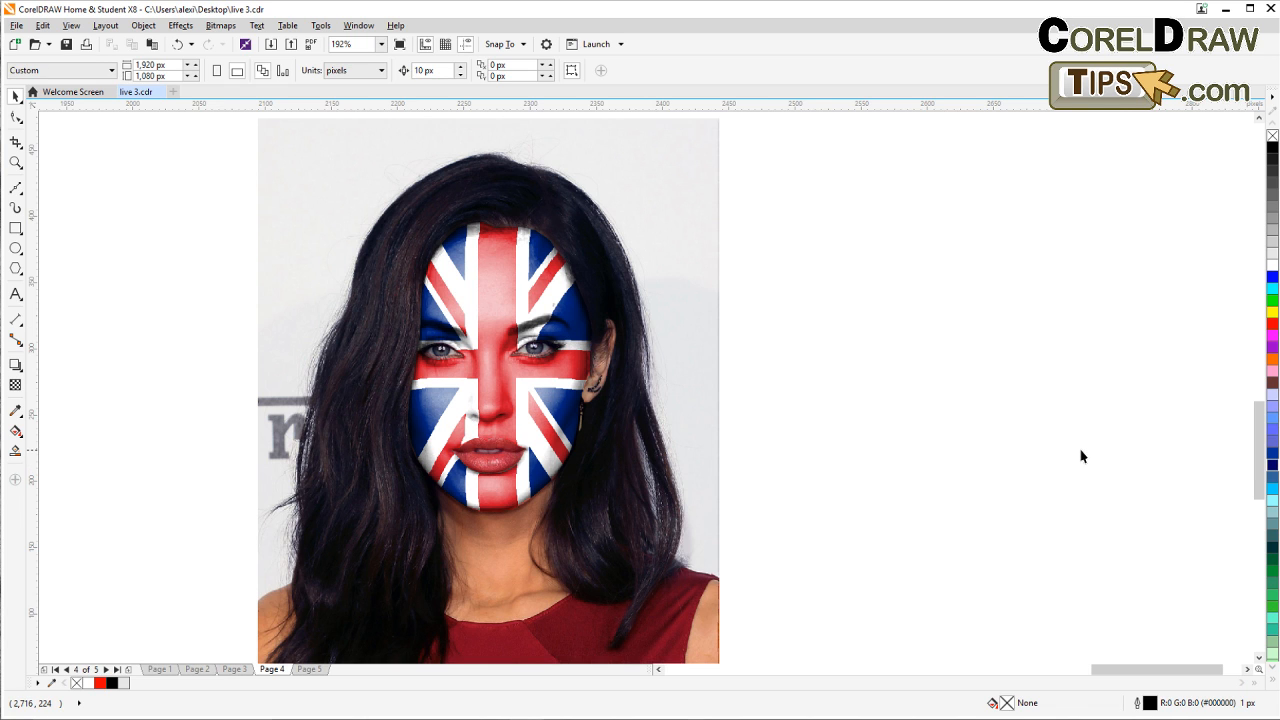
drag(1081, 456, 1043, 450)
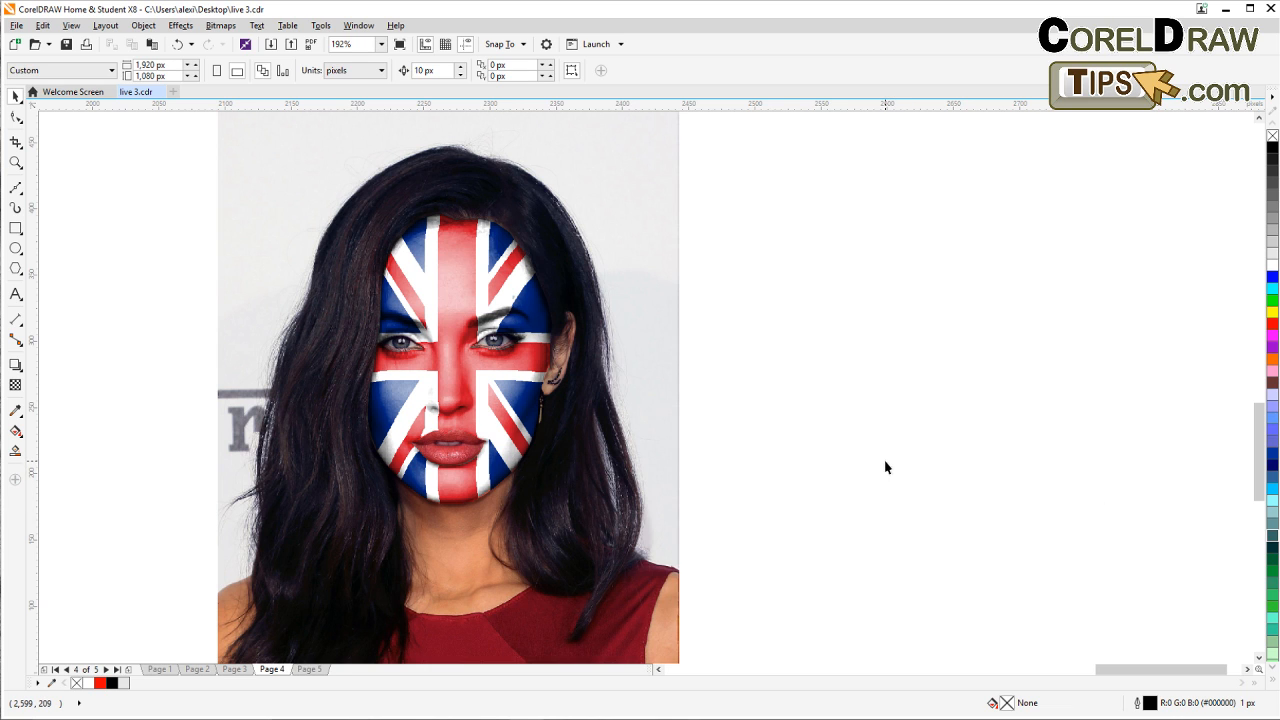
mouse_move(805, 463)
mouse_down()
mouse_move(903, 460)
mouse_move(805, 438)
mouse_up()
Step: Select the finished Union Jack portrait and switch to page 3 with the brick-wall artwork
scroll(893, 459, down, 2)
drag(466, 224, 812, 606)
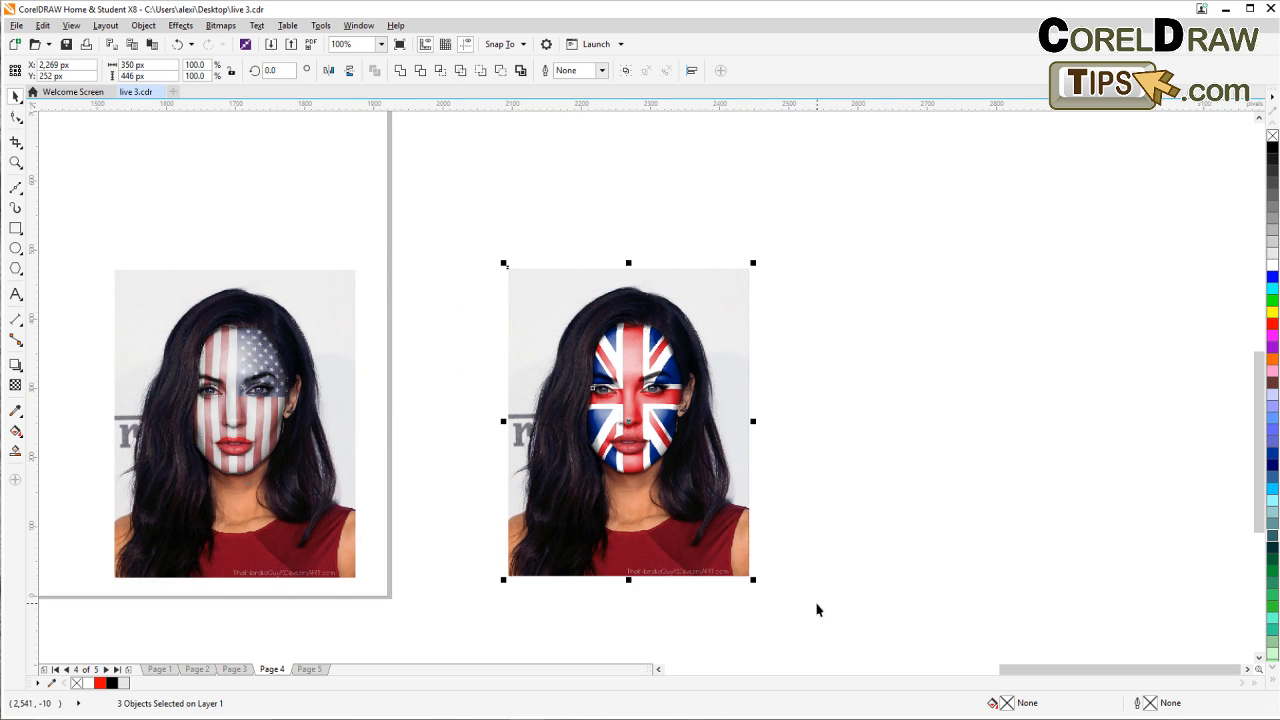
click(234, 669)
scroll(314, 606, down, 2)
drag(314, 606, 502, 518)
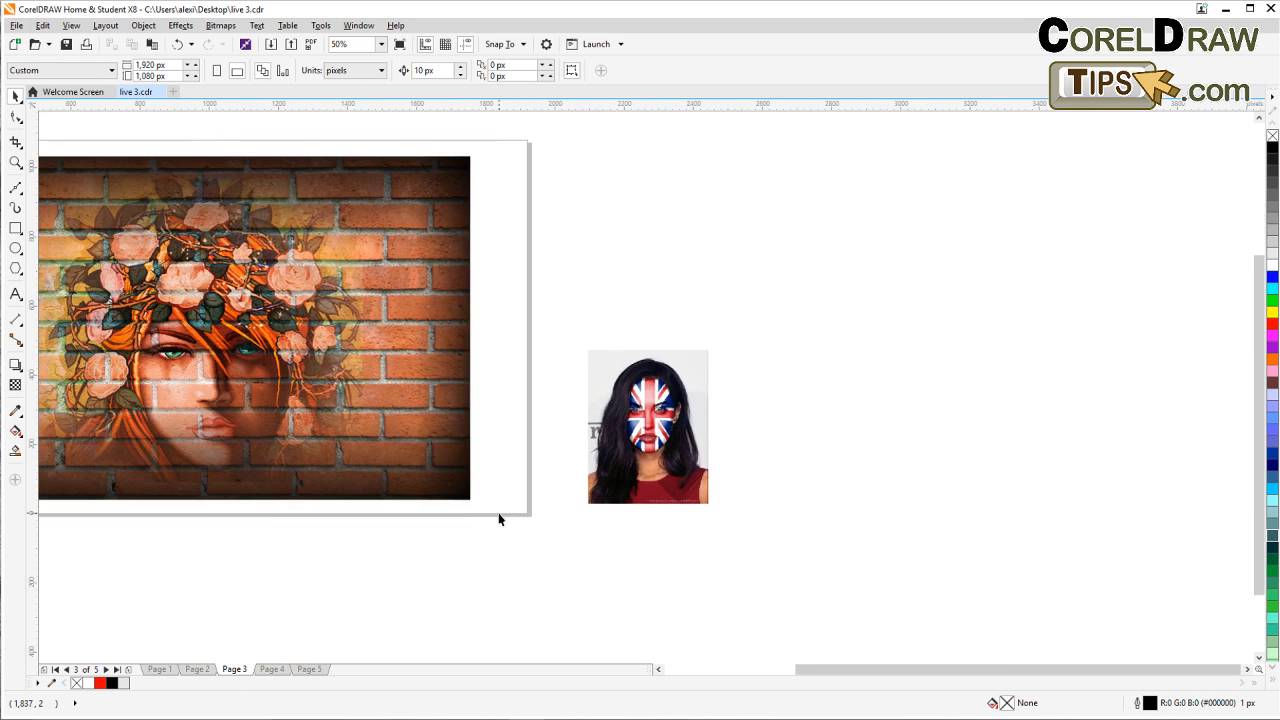
Step: Enlarge the complete Union Jack portrait proportionally to 752 by 959 px and move it closer to the brick-wall artwork
drag(543, 279, 783, 560)
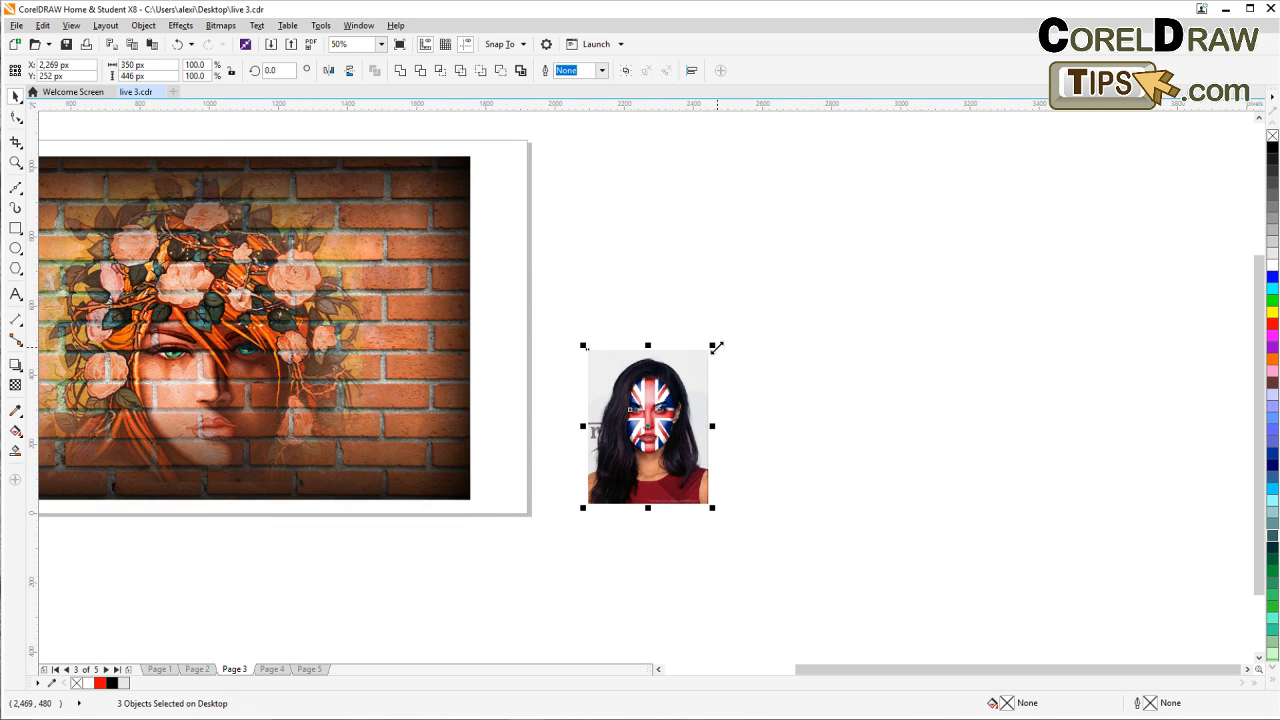
drag(712, 345, 916, 211)
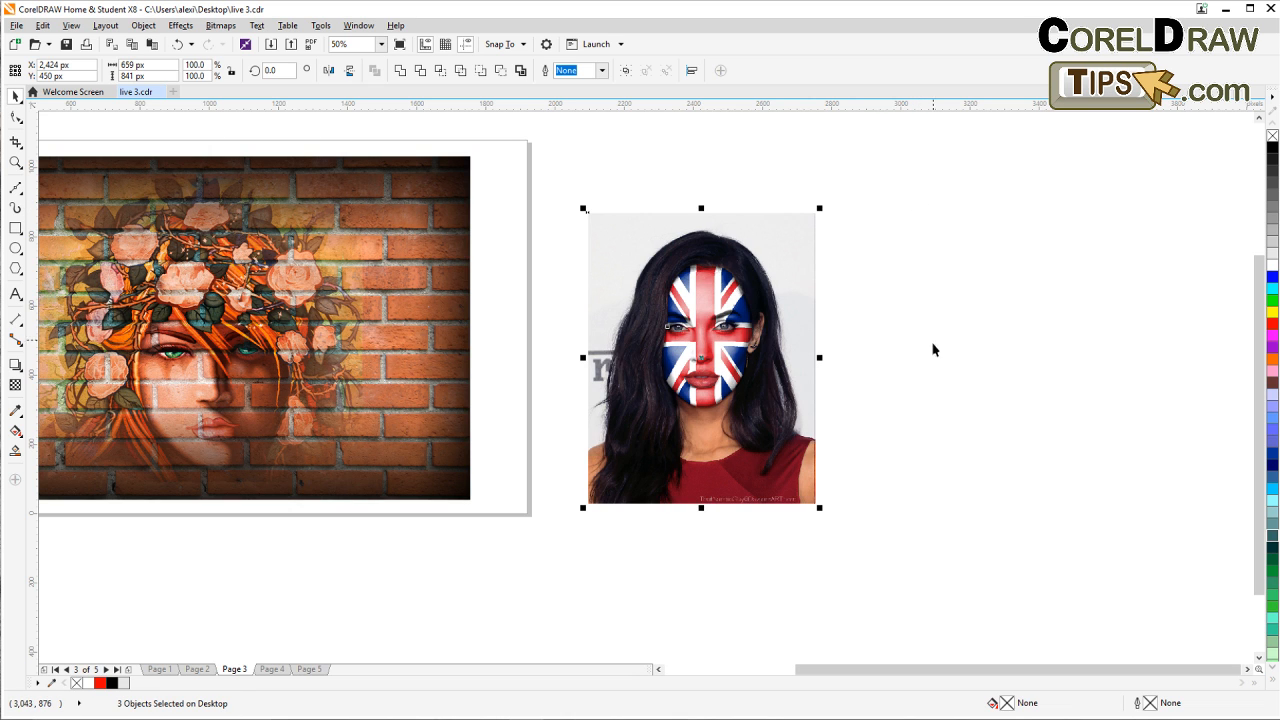
drag(823, 206, 896, 168)
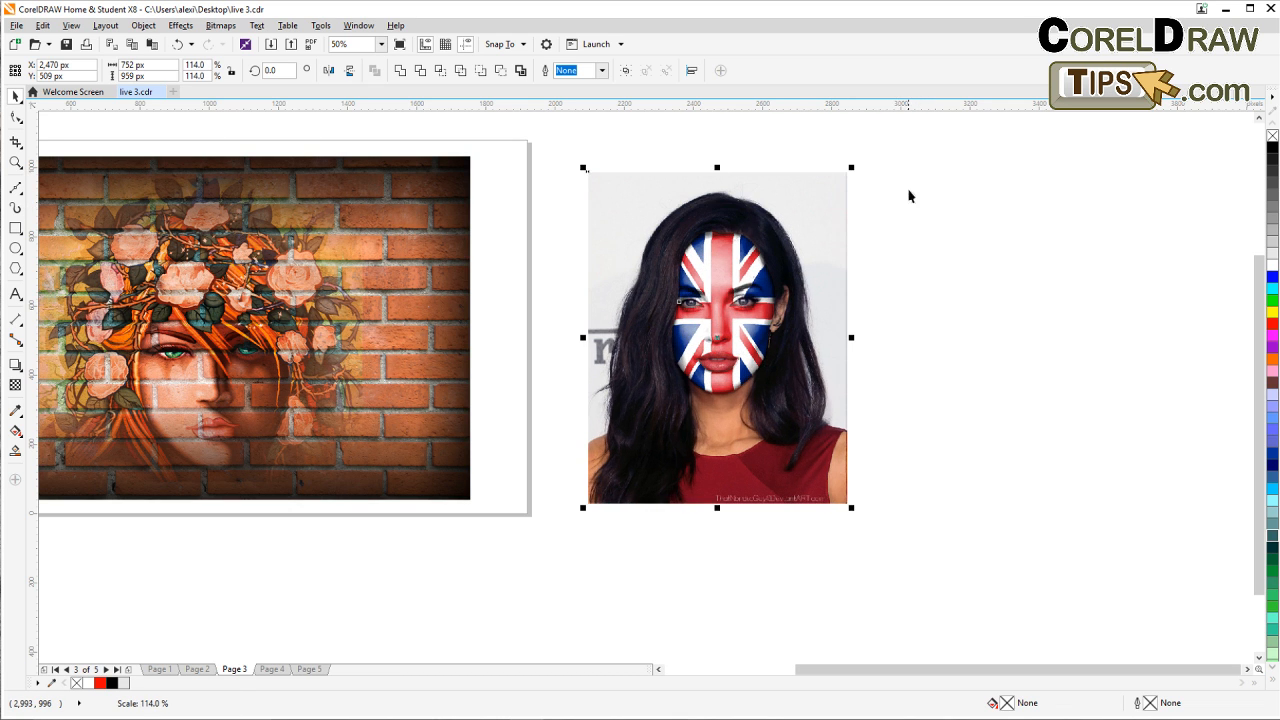
drag(704, 582, 821, 616)
drag(896, 426, 810, 410)
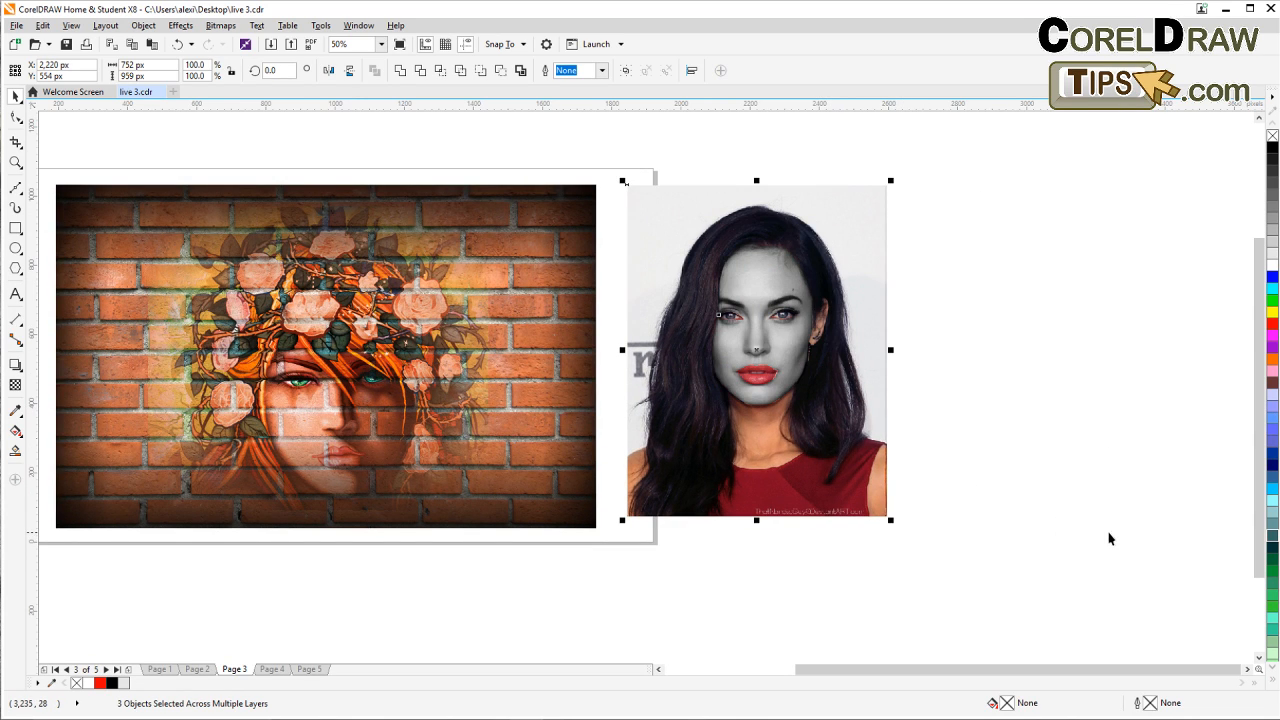
Step: Undo the portrait's last move and enlarge the complete Union Jack portrait proportionally to 812 by 1,035 px
key(ctrl+z)
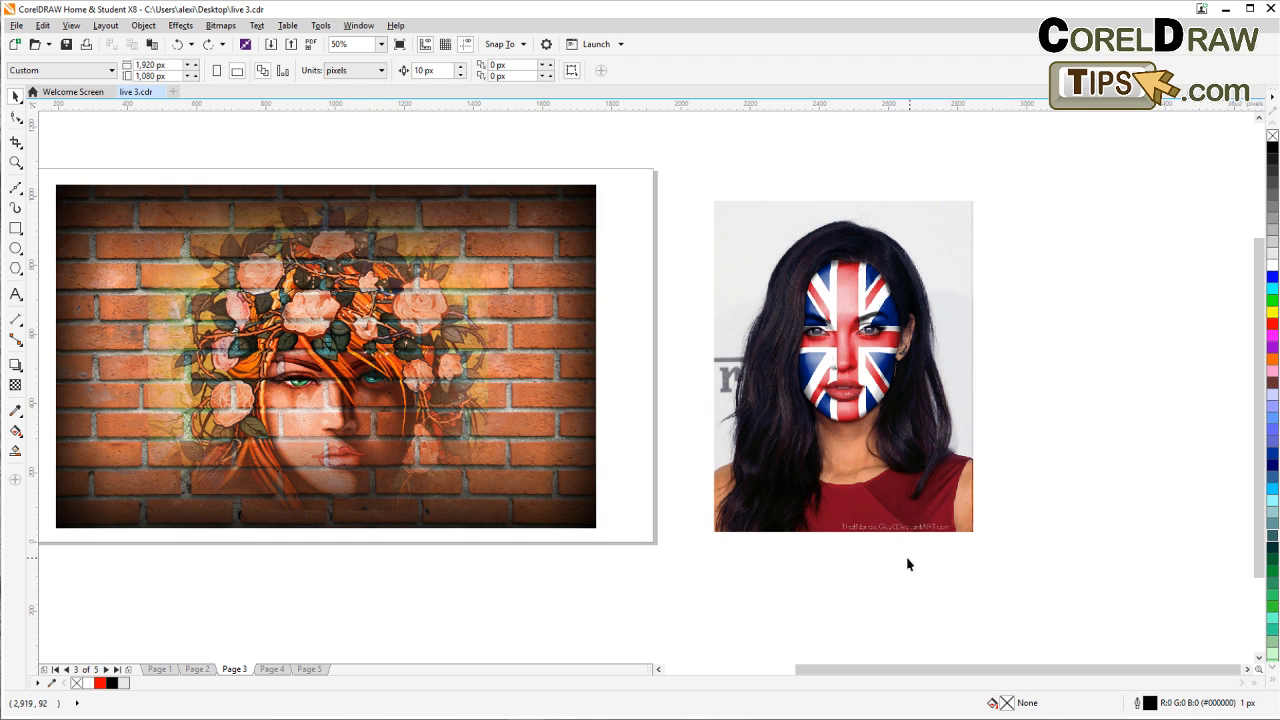
drag(678, 164, 1100, 606)
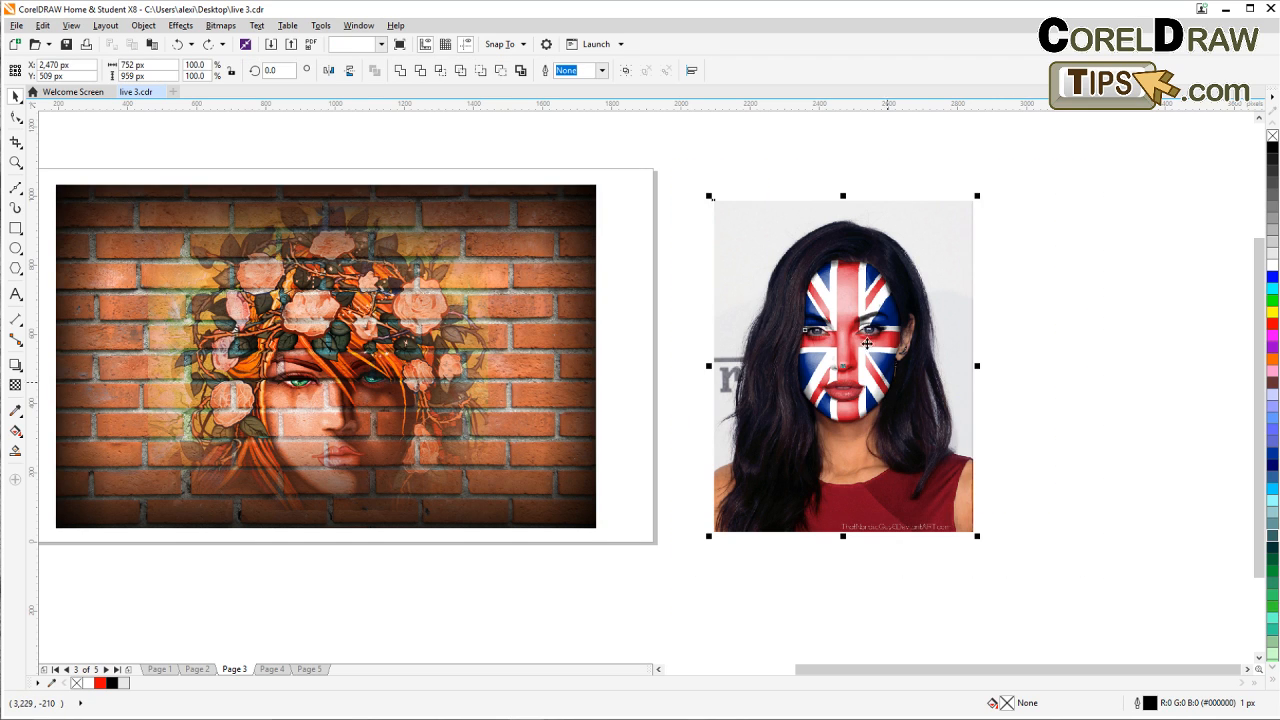
click(711, 204)
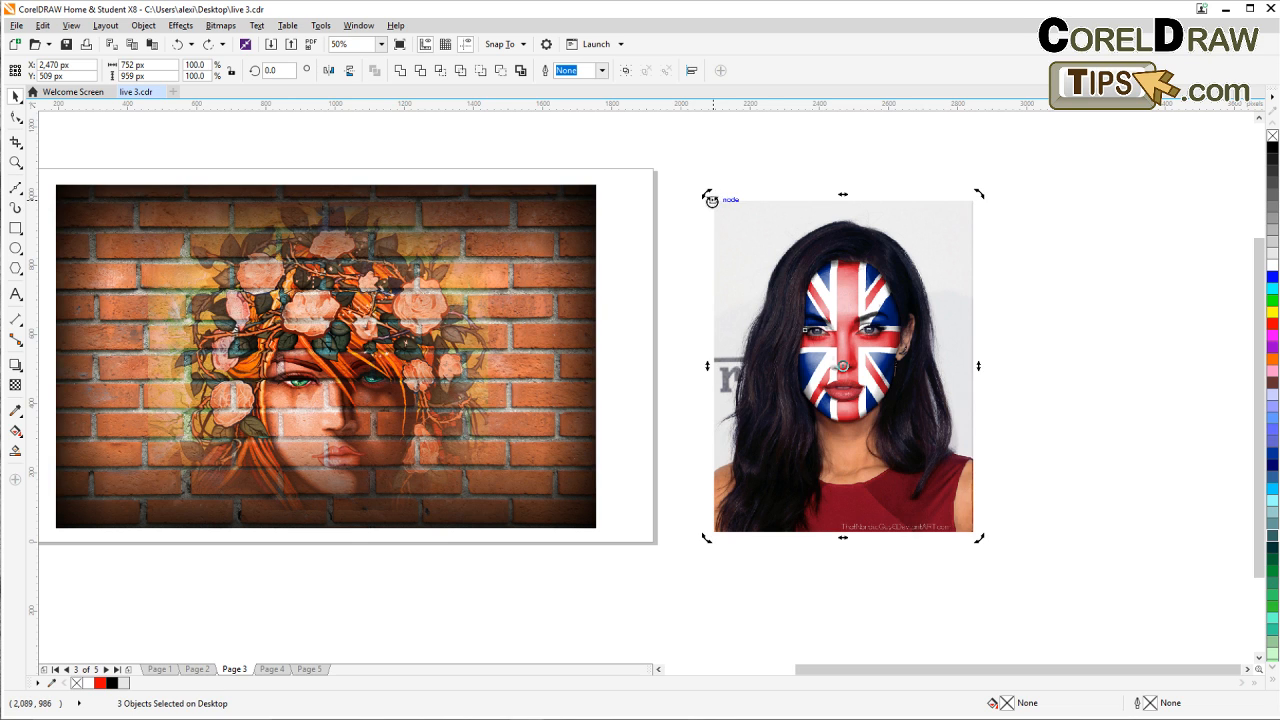
drag(696, 177, 1047, 584)
drag(709, 199, 689, 172)
click(1022, 345)
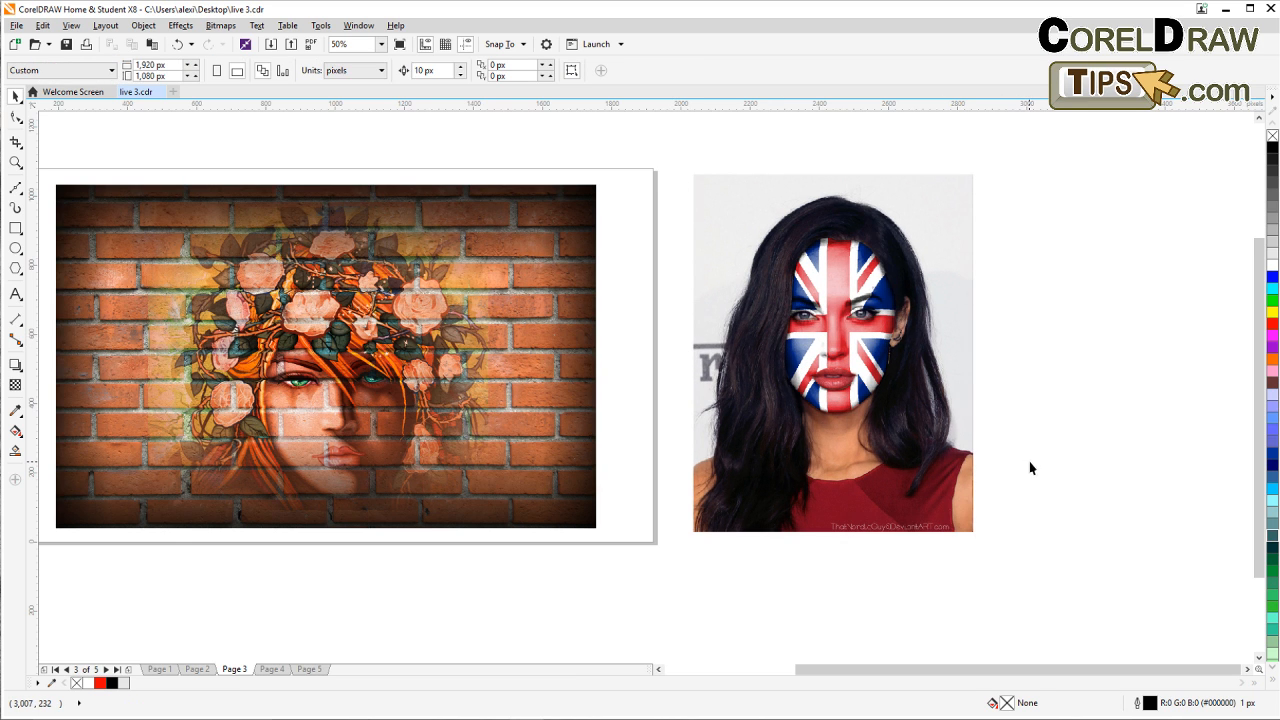
Step: Try to move the enlarged Union Jack portrait closer to the brick-wall artwork and undo that move
drag(1029, 461, 1097, 469)
drag(1063, 166, 726, 511)
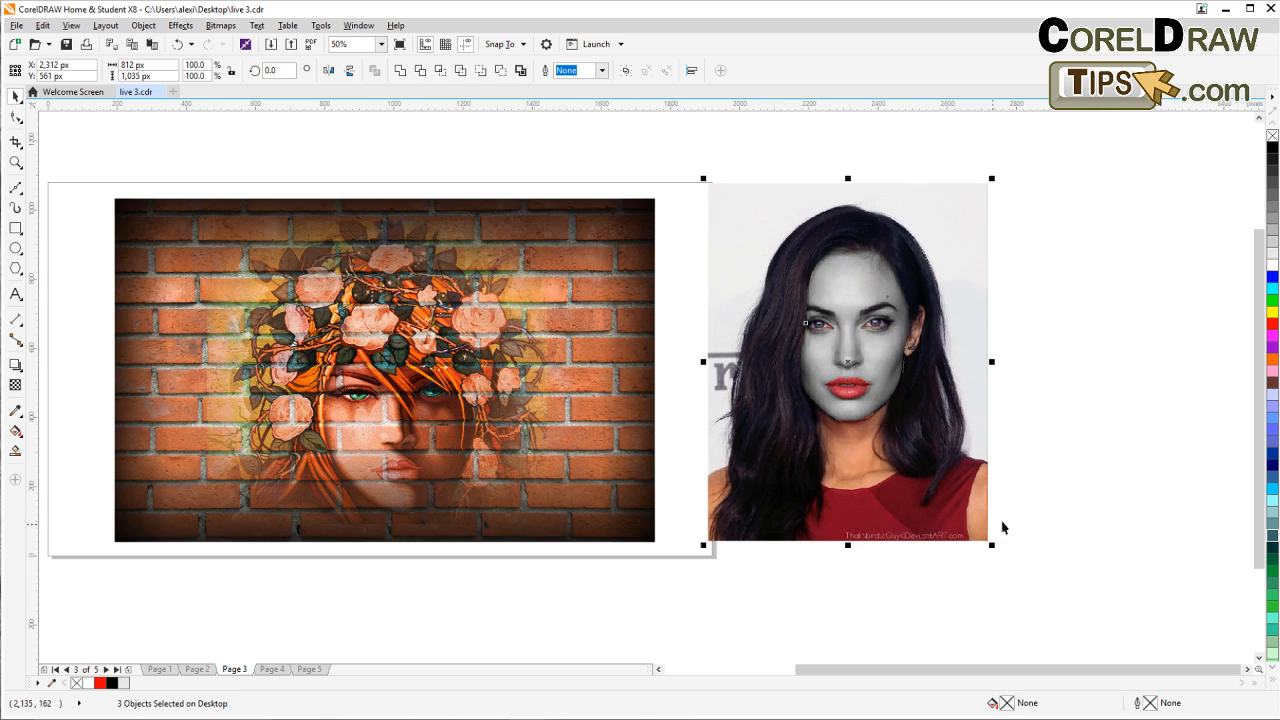
key(ctrl+z)
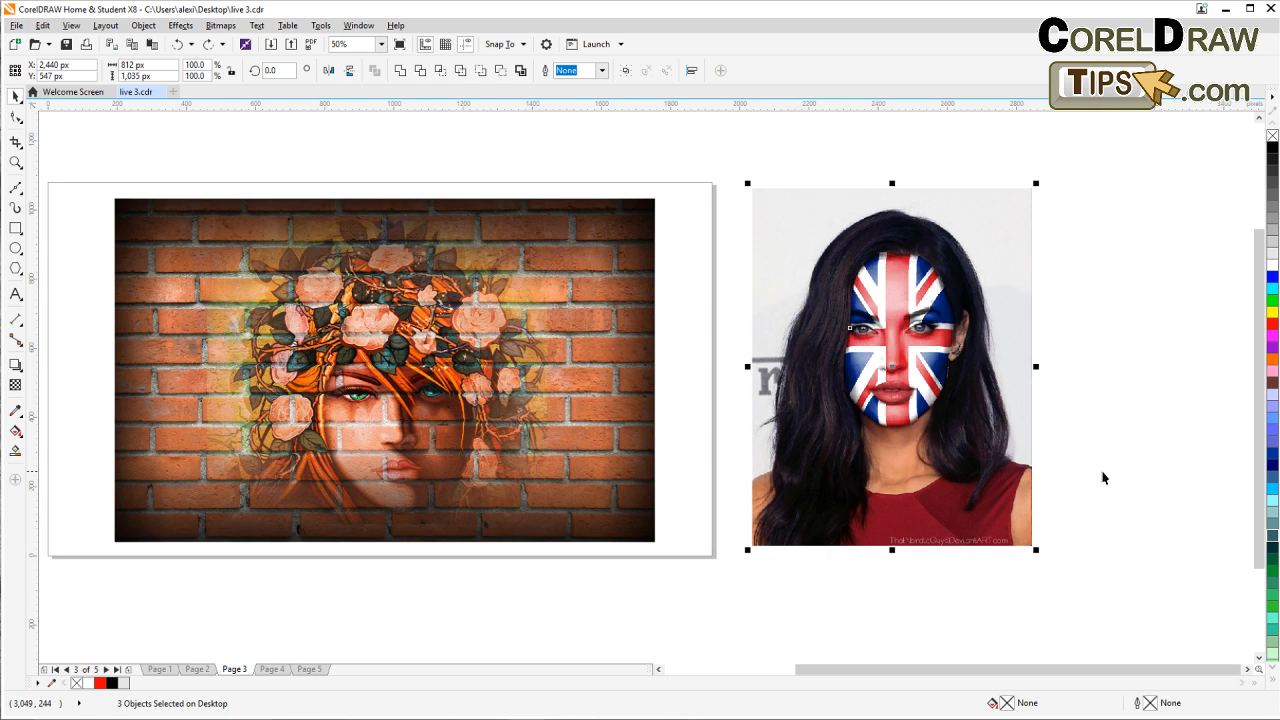
click(1094, 491)
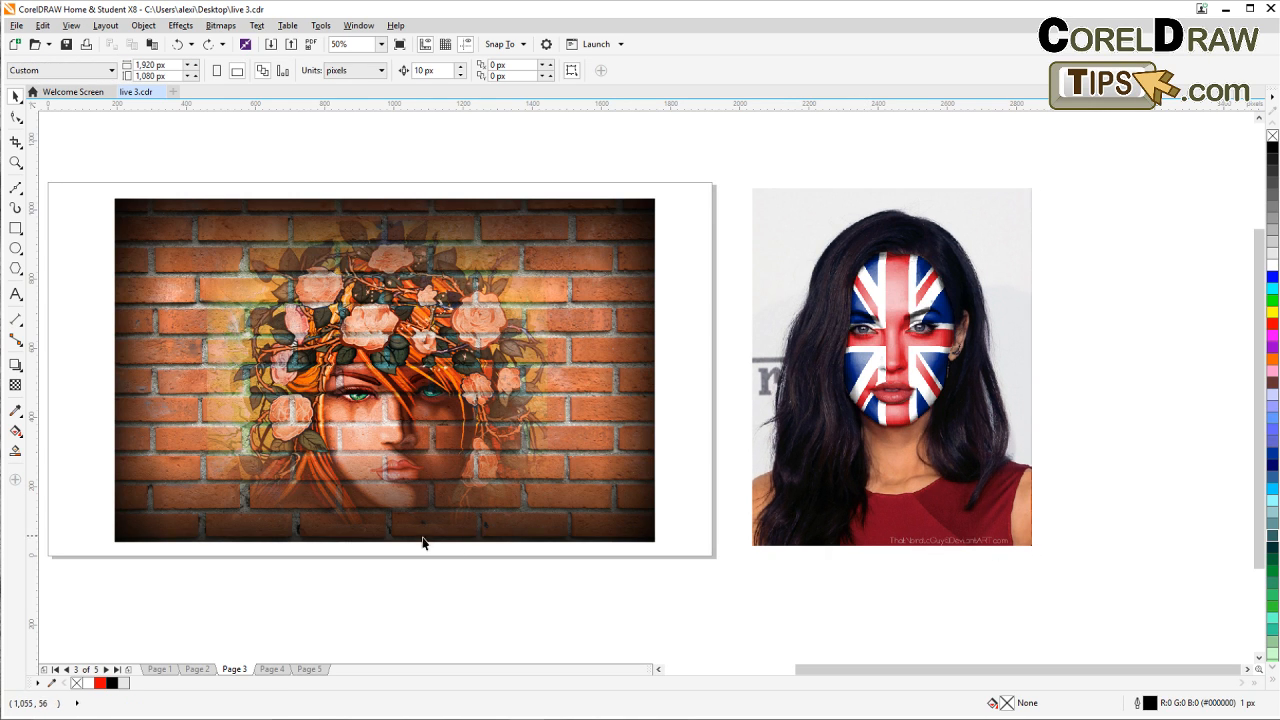
Step: Examine the brick-wall artwork and the Union Jack portrait side by side, including the face of each up close
click(16, 162)
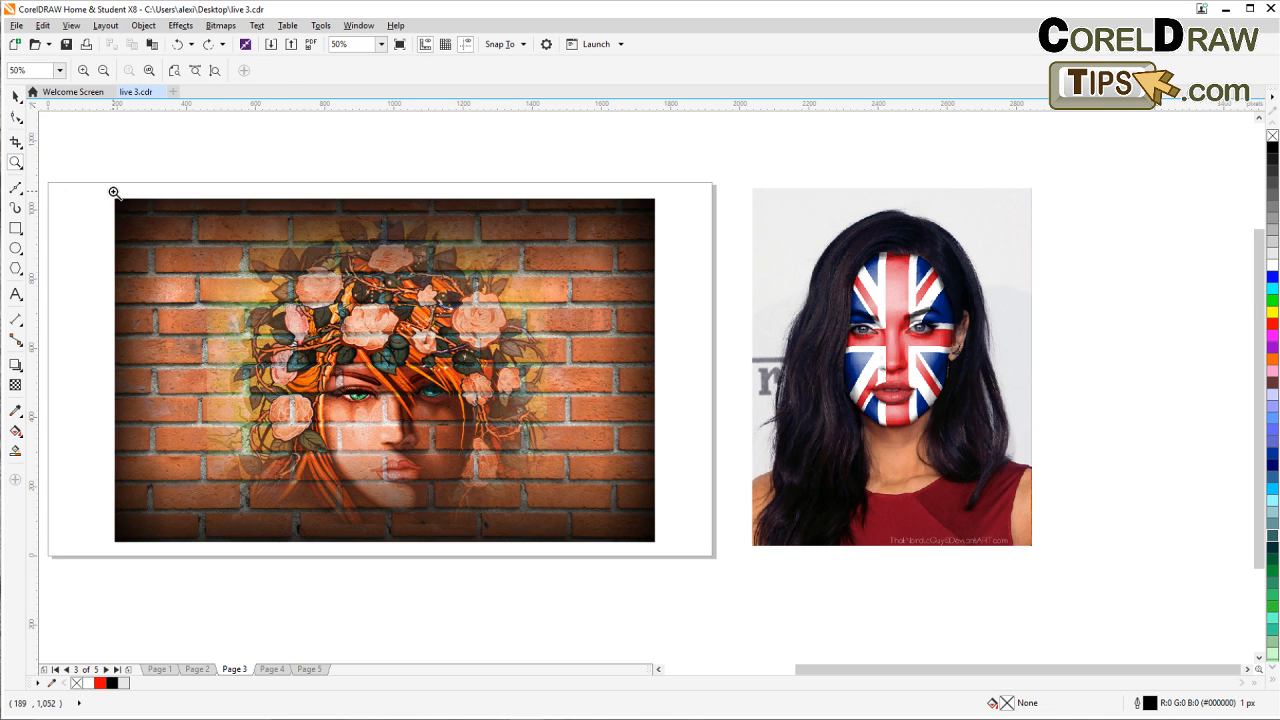
drag(106, 186, 1038, 563)
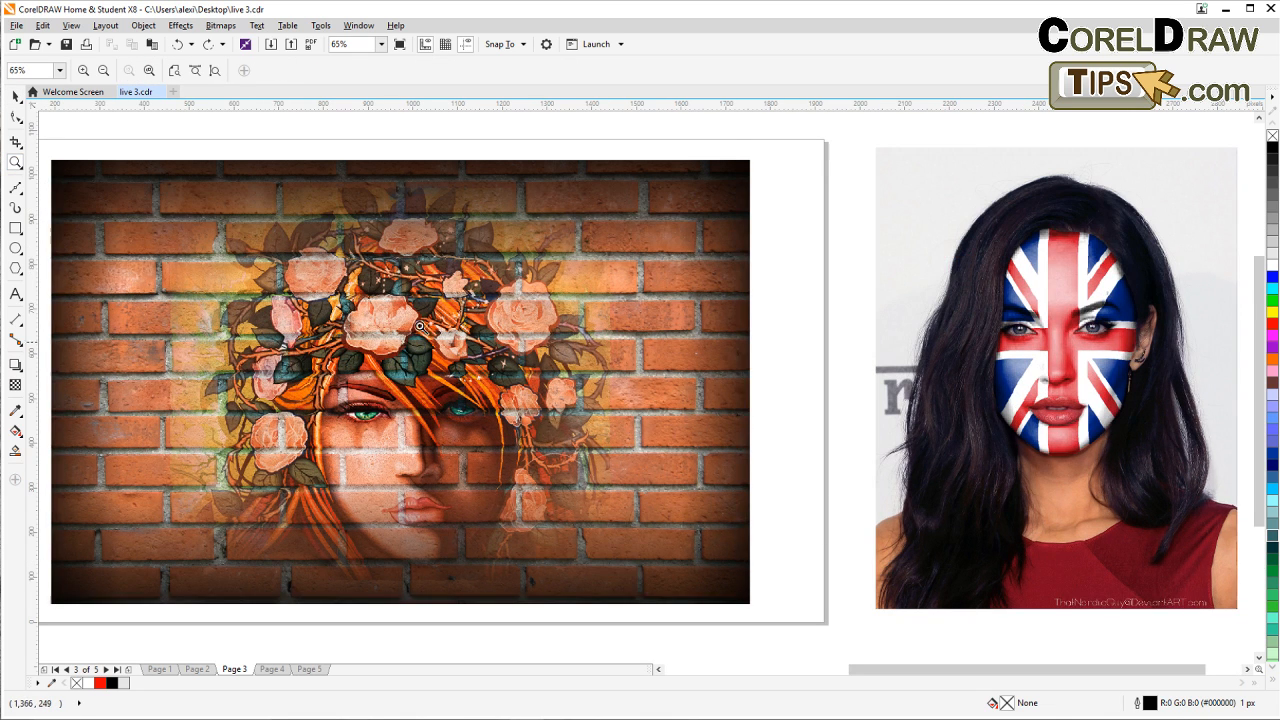
click(16, 96)
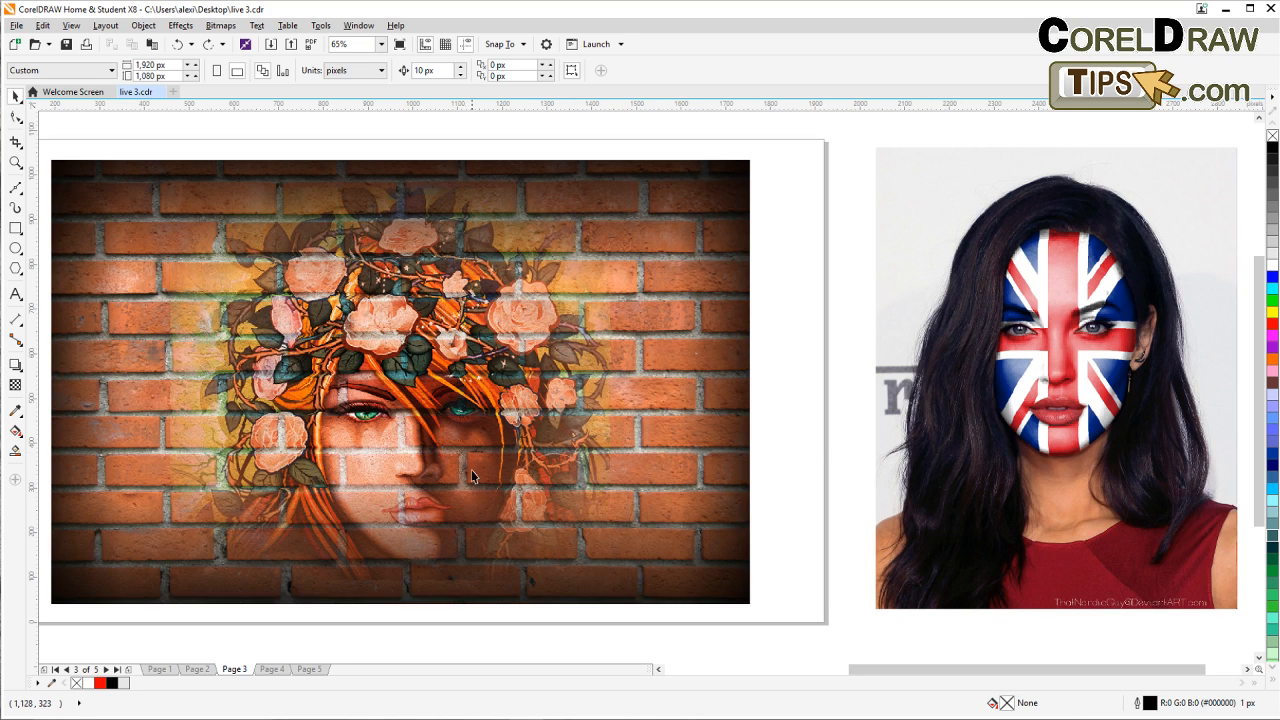
scroll(371, 457, up, 3)
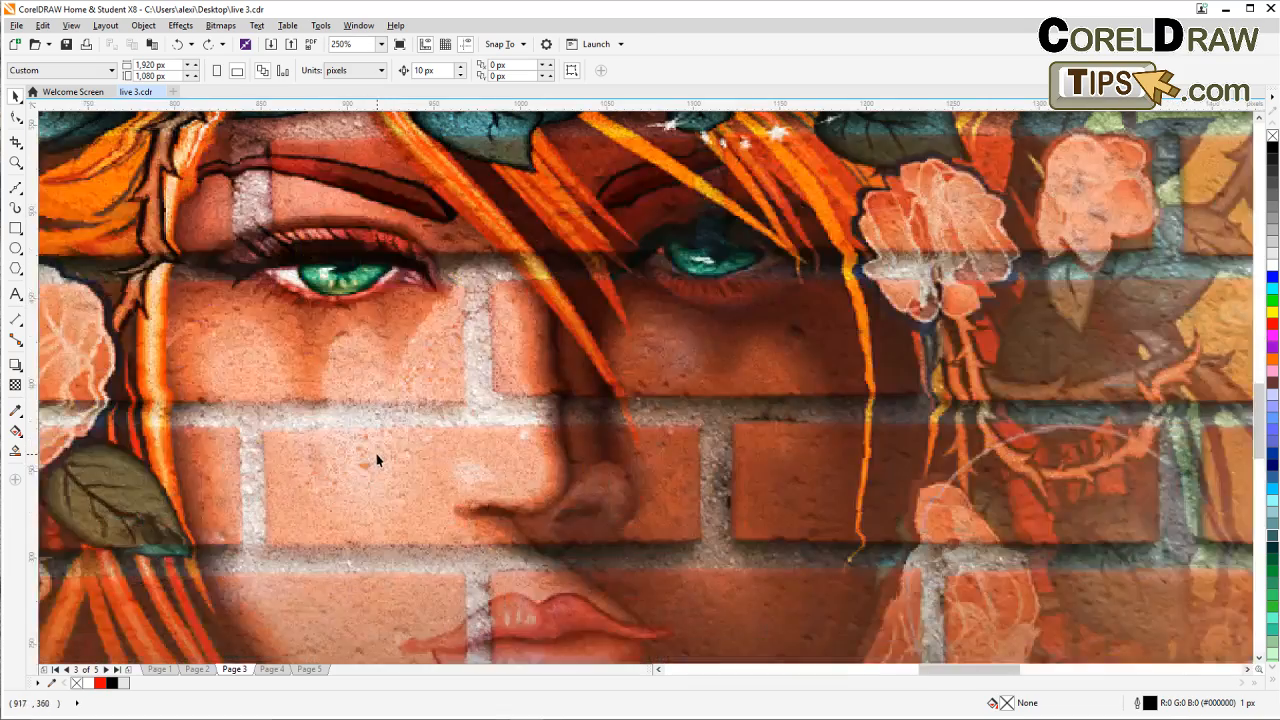
scroll(371, 457, down, 4)
scroll(990, 400, up, 3)
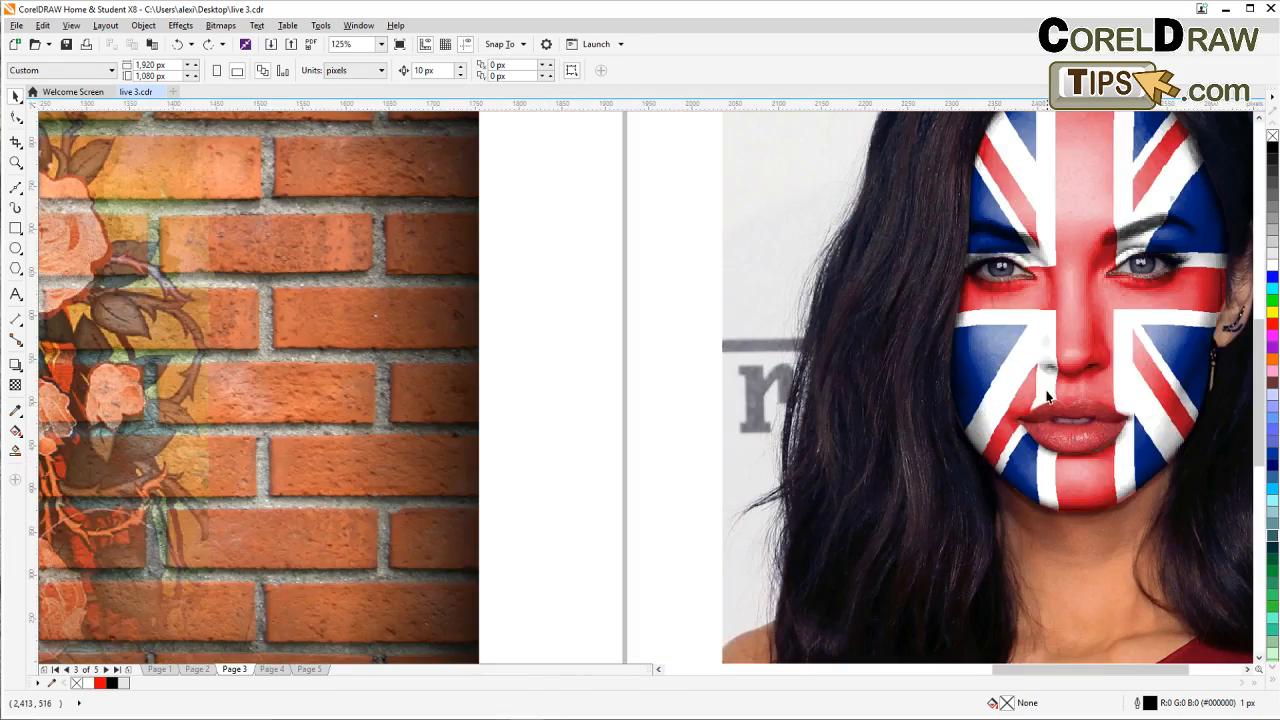
scroll(1046, 398, down, 3)
drag(822, 423, 757, 429)
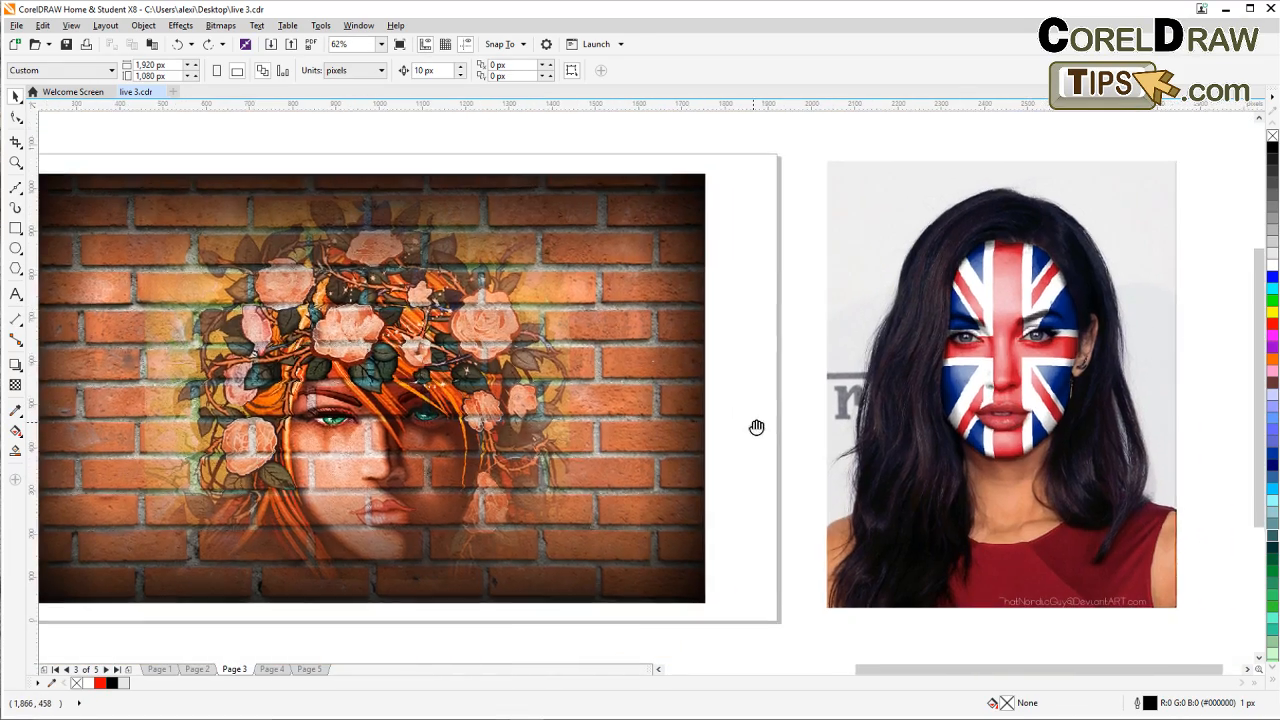